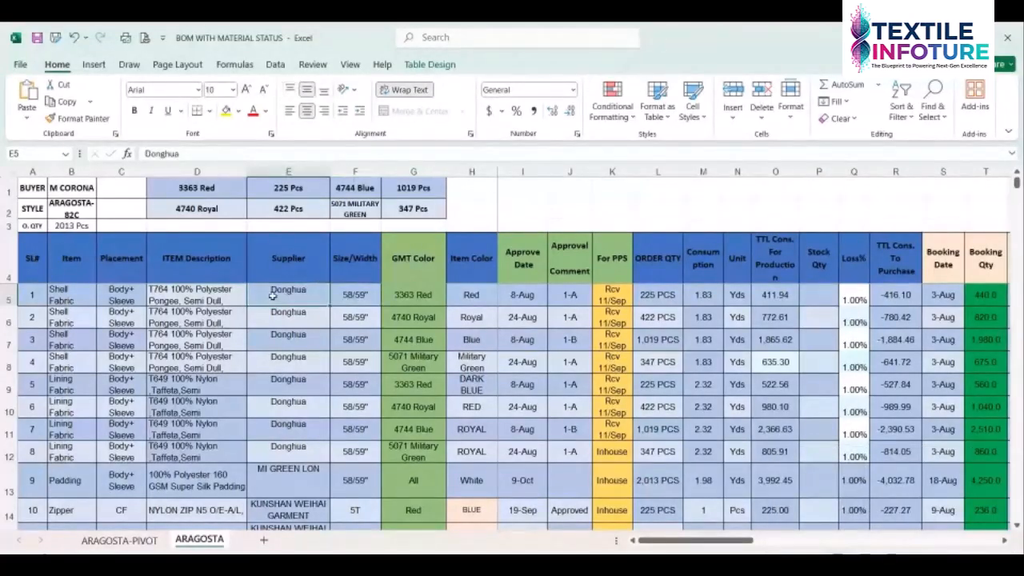
Examine the item description, supplier, size/width, garment colour and item colour columns for the first shell fabric row
left_click(218, 293)
left_click(289, 292)
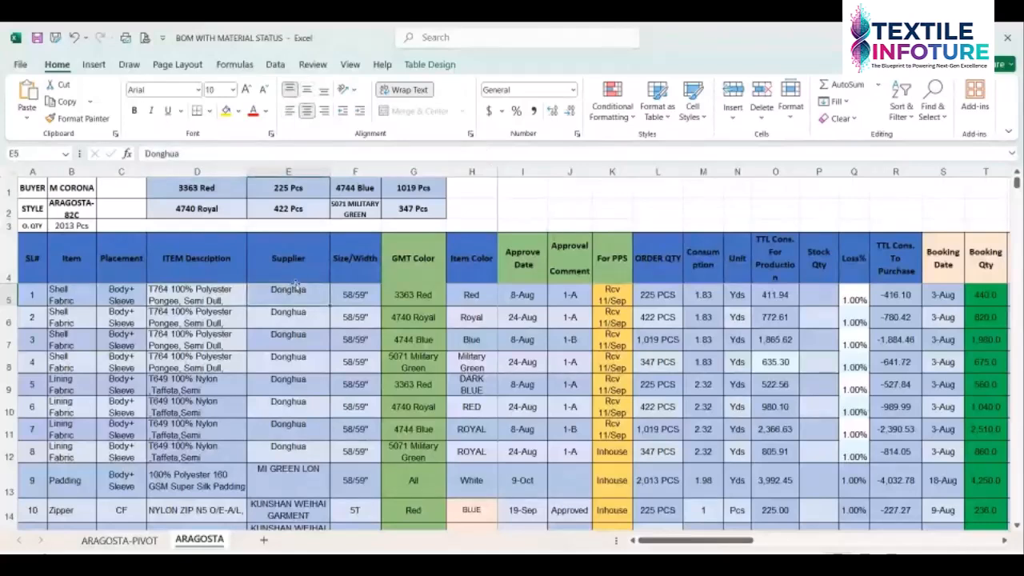
left_click(293, 258)
left_click(362, 257)
left_click(361, 294)
left_click(418, 295)
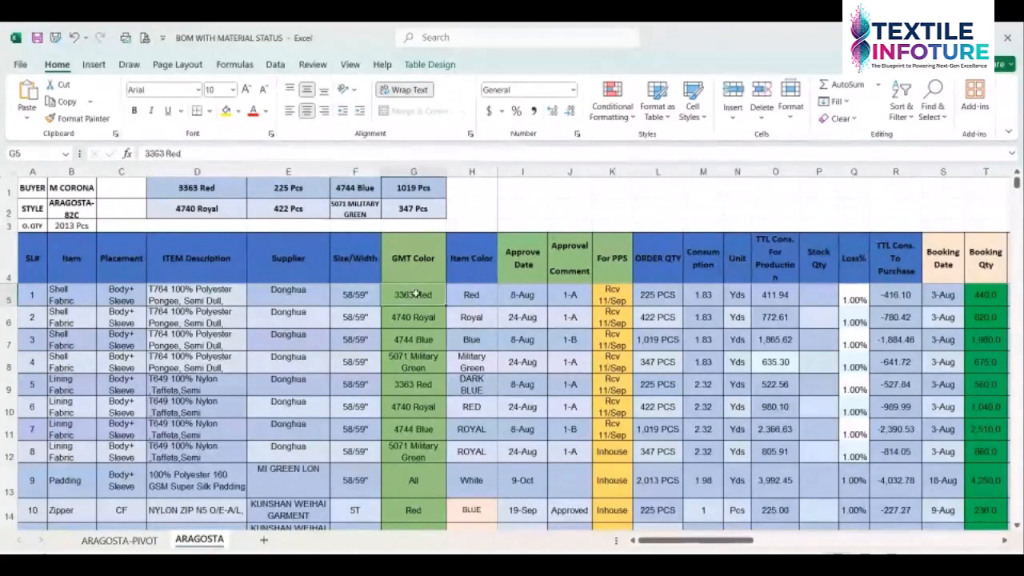
left_click(463, 295)
left_click(210, 258)
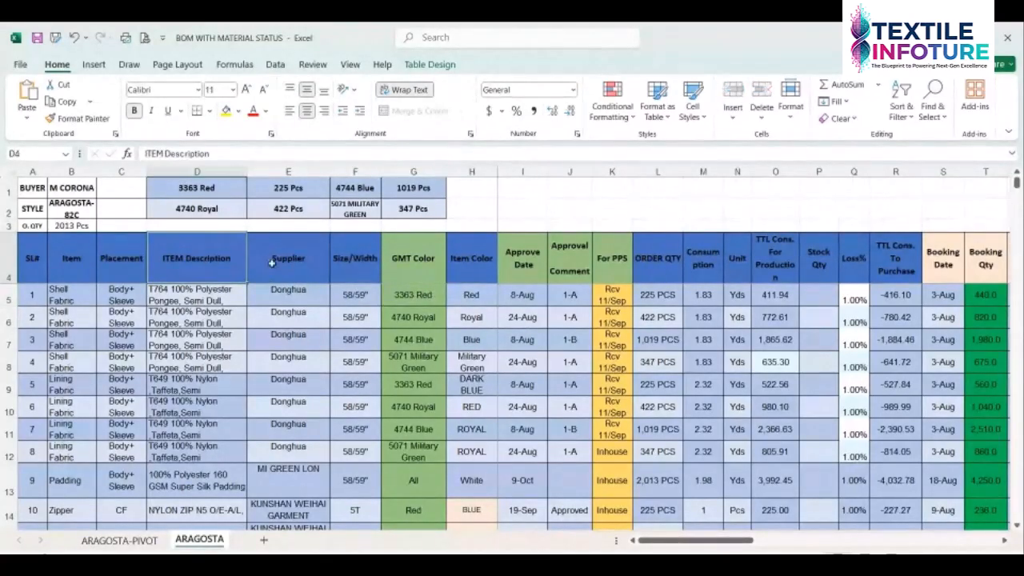
left_click(277, 261)
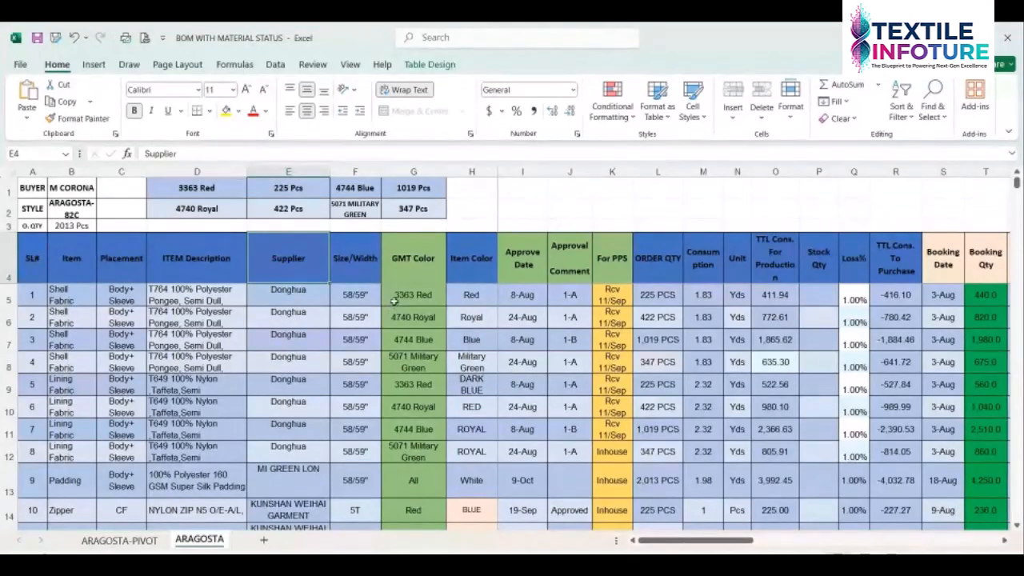
left_click(368, 295)
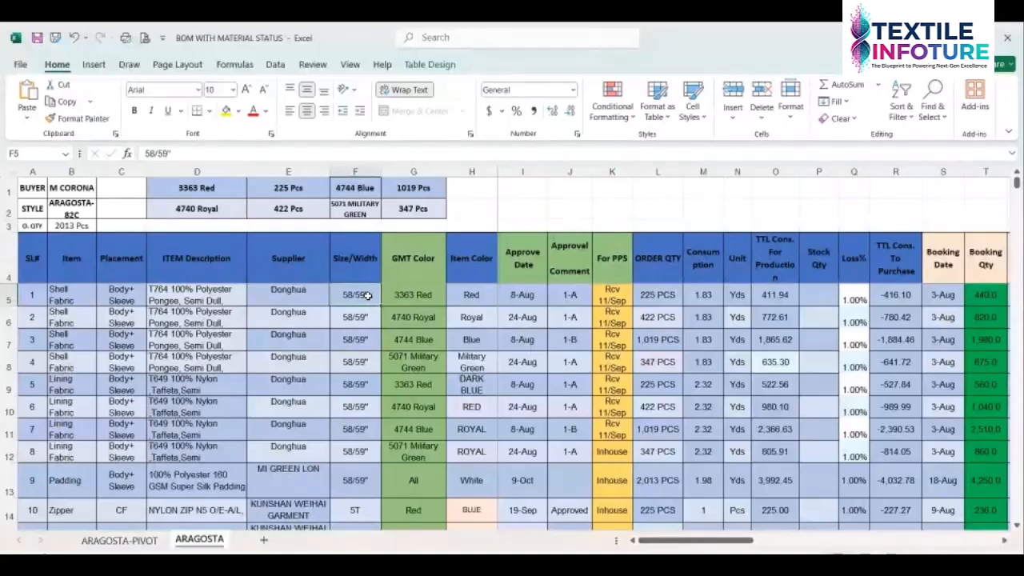
Review the buyer, the style and the formula behind the total order quantity in the sheet header
left_click(77, 192)
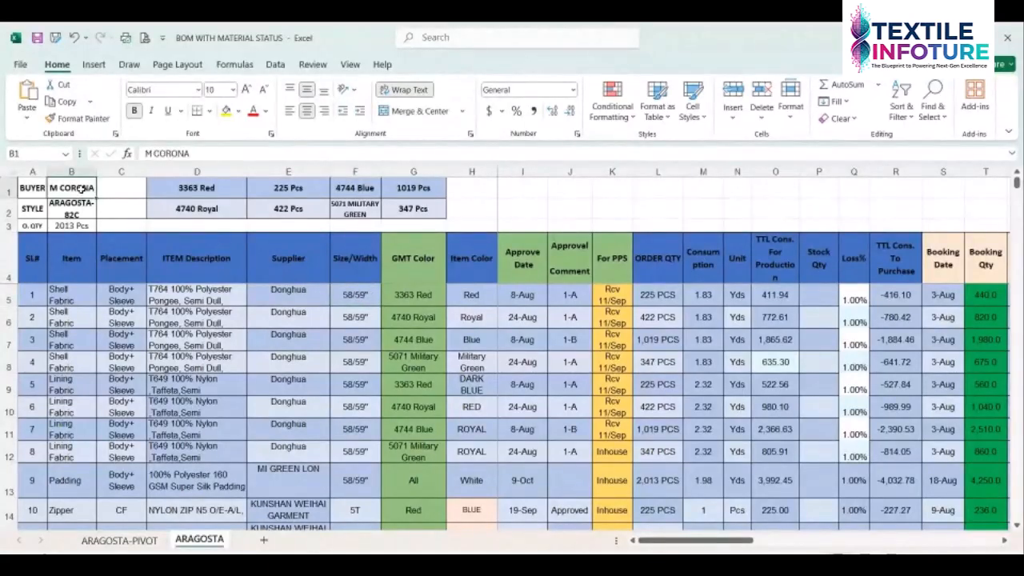
left_click(77, 206)
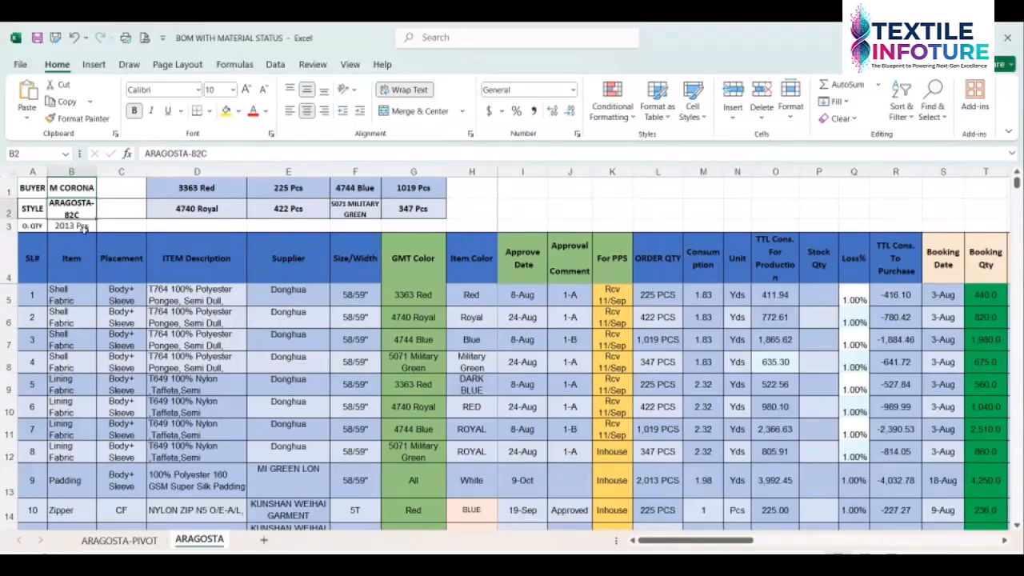
left_click(84, 227)
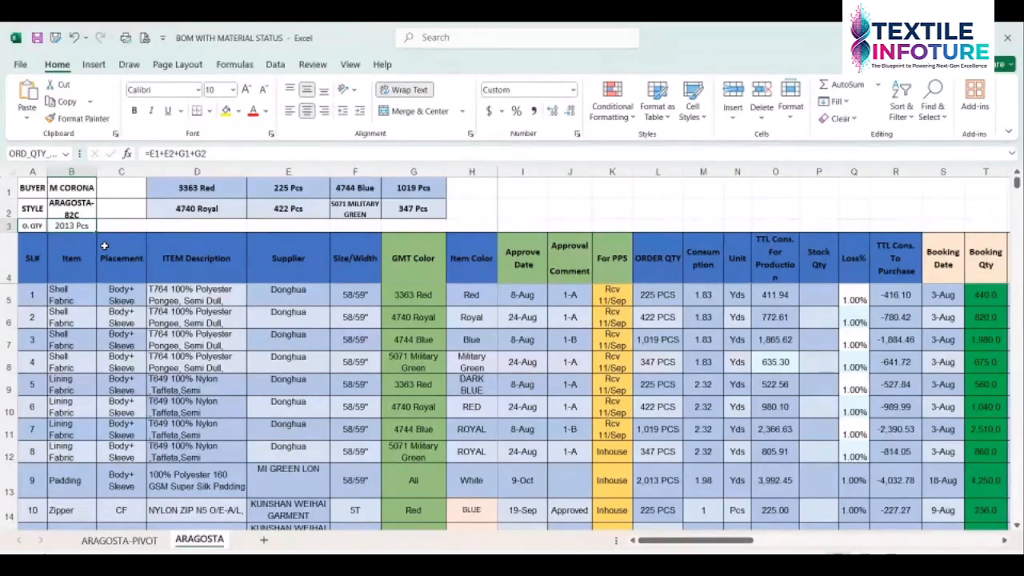
left_click(118, 227)
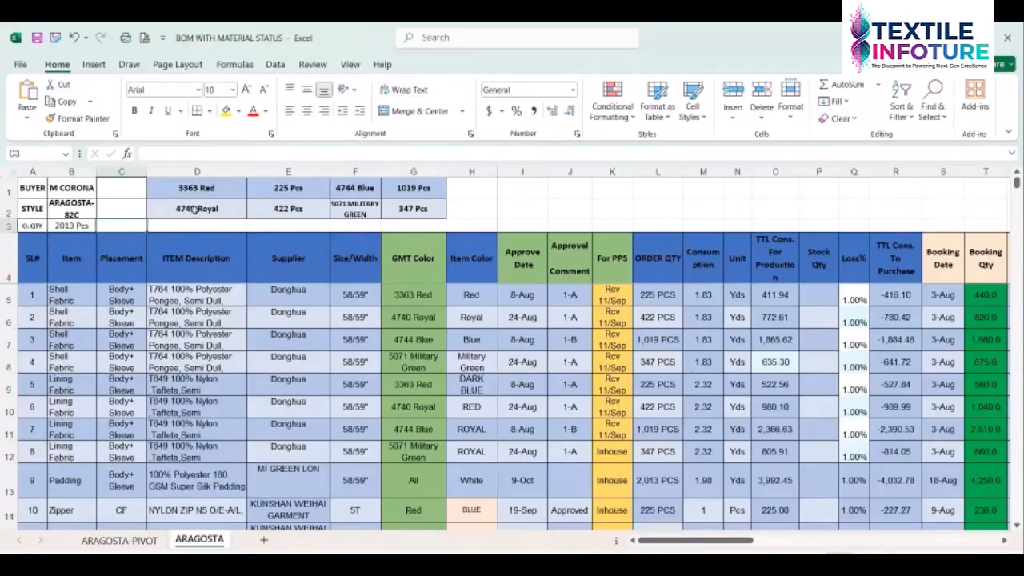
left_click(85, 226)
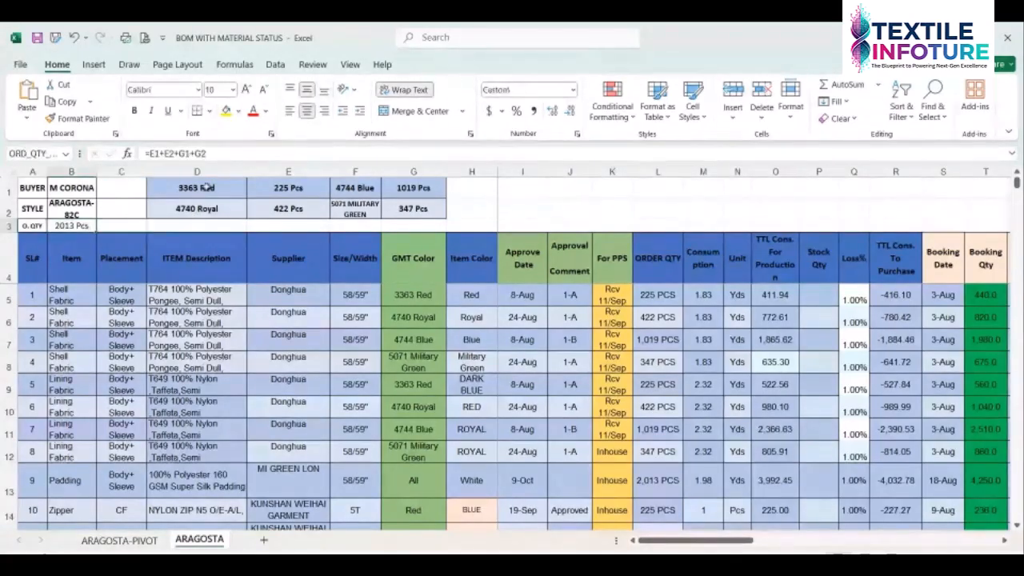
Review the order quantity breakdown for each garment colour (red, royal, blue and military green) in the sheet header
left_click(207, 187)
left_click(281, 189)
left_click(220, 192)
left_click(280, 189)
left_click(213, 210)
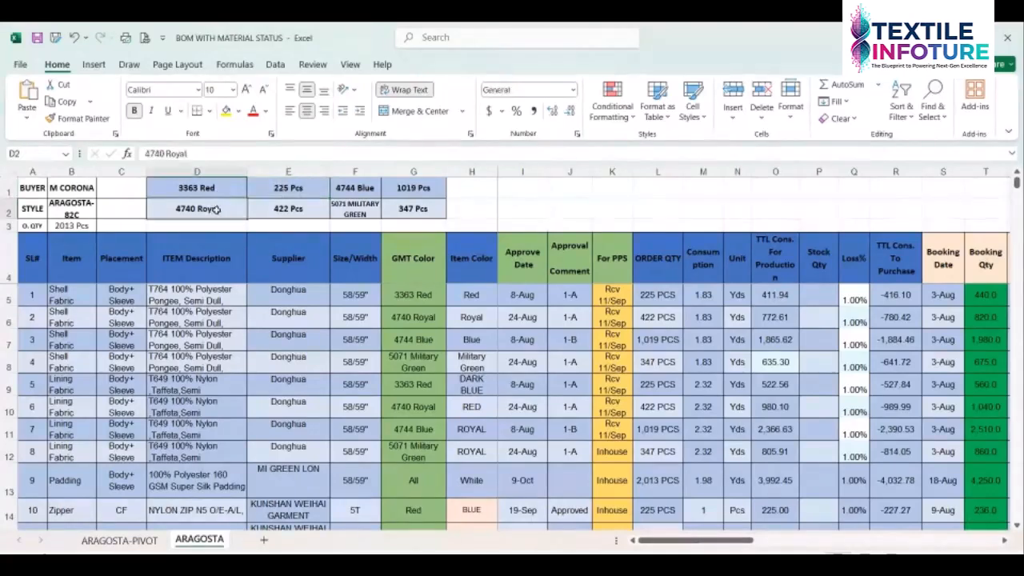
left_click(280, 206)
left_click(189, 190)
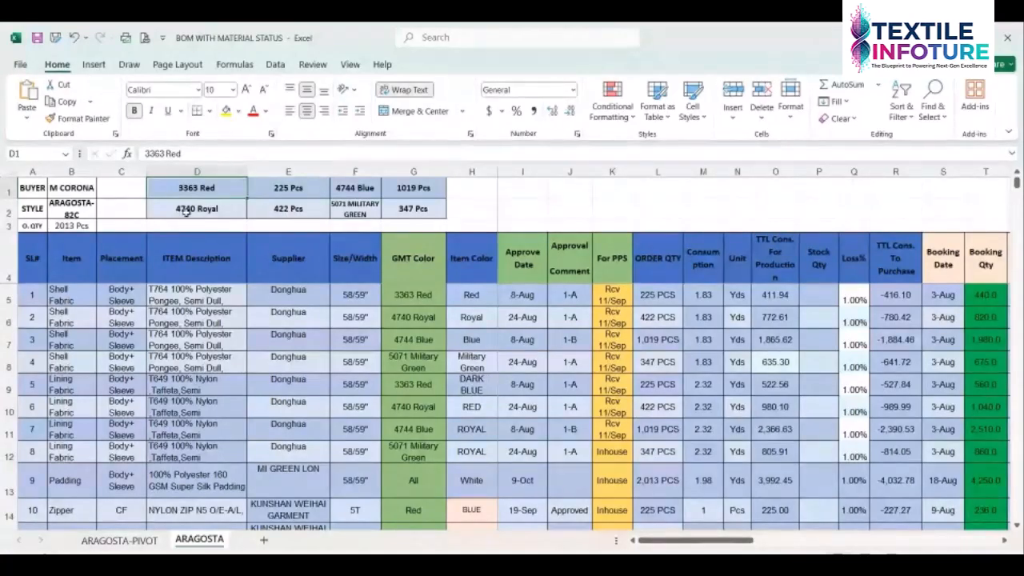
left_click(211, 208)
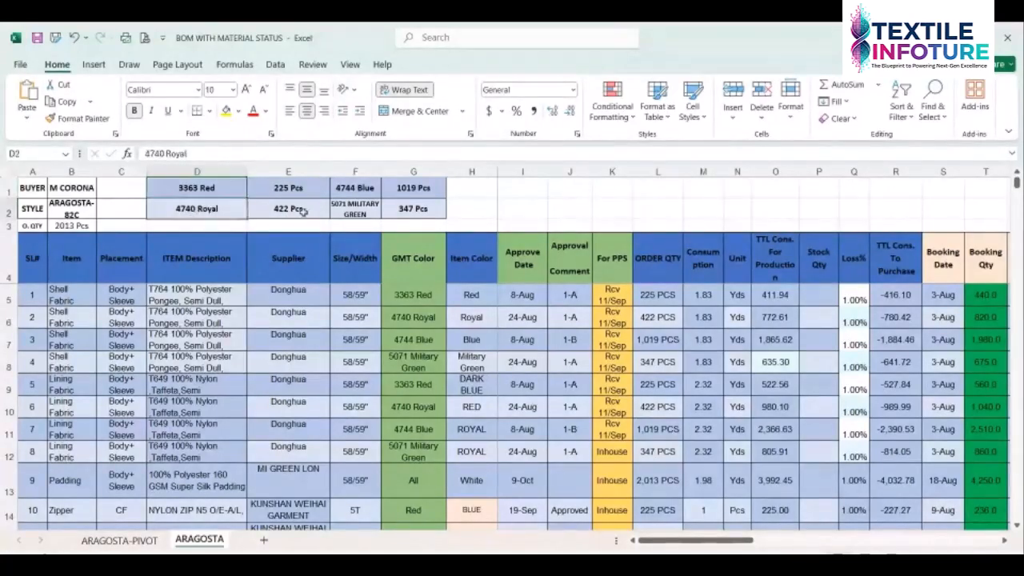
left_click(355, 187)
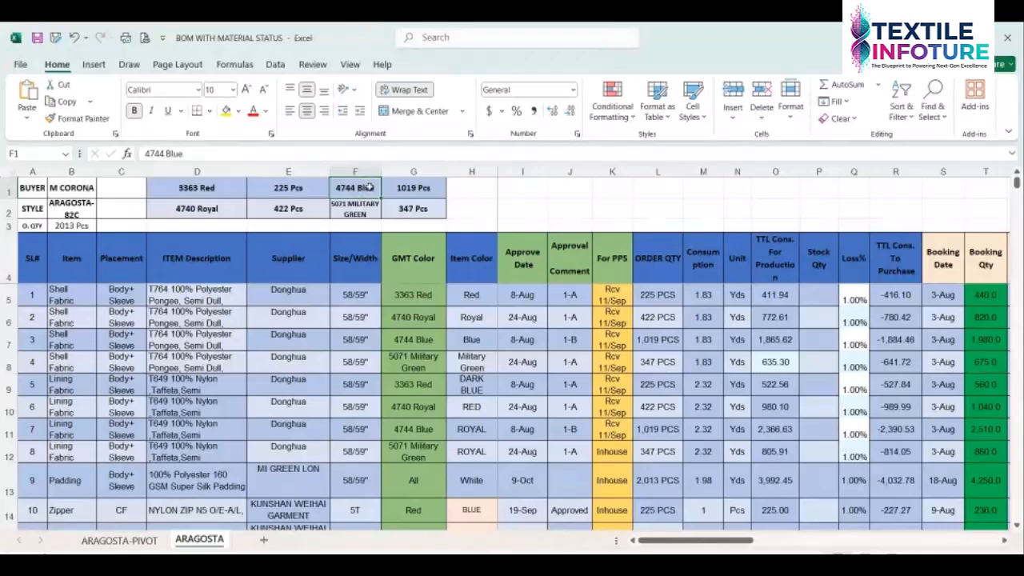
left_click(361, 207)
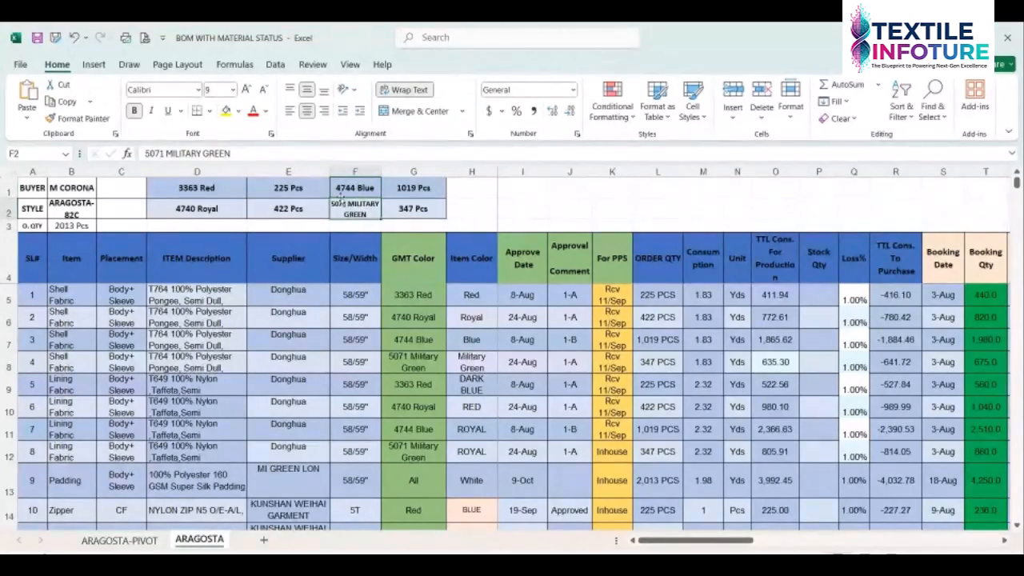
left_click(241, 192)
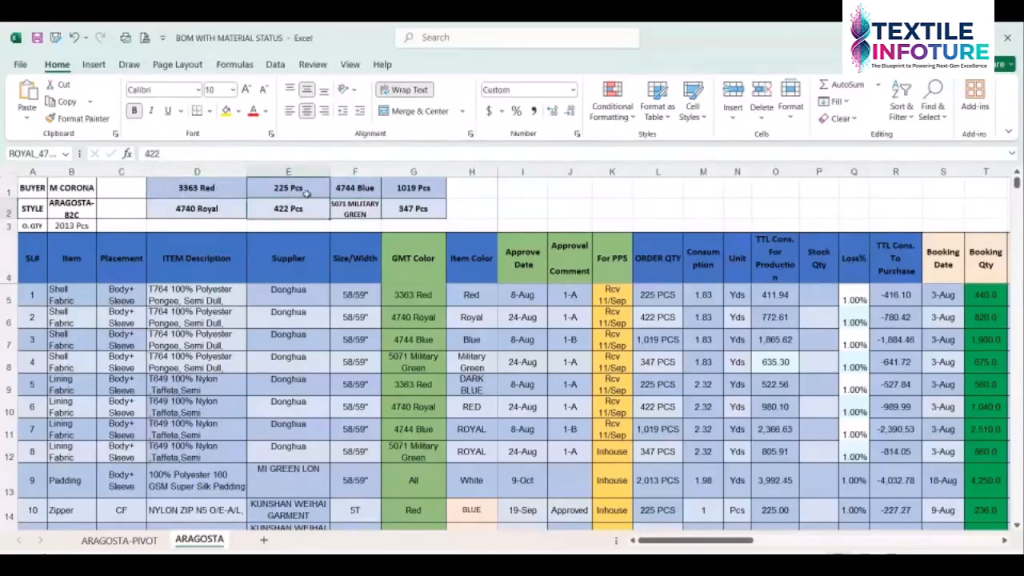
left_click_drag(361, 190, 406, 196)
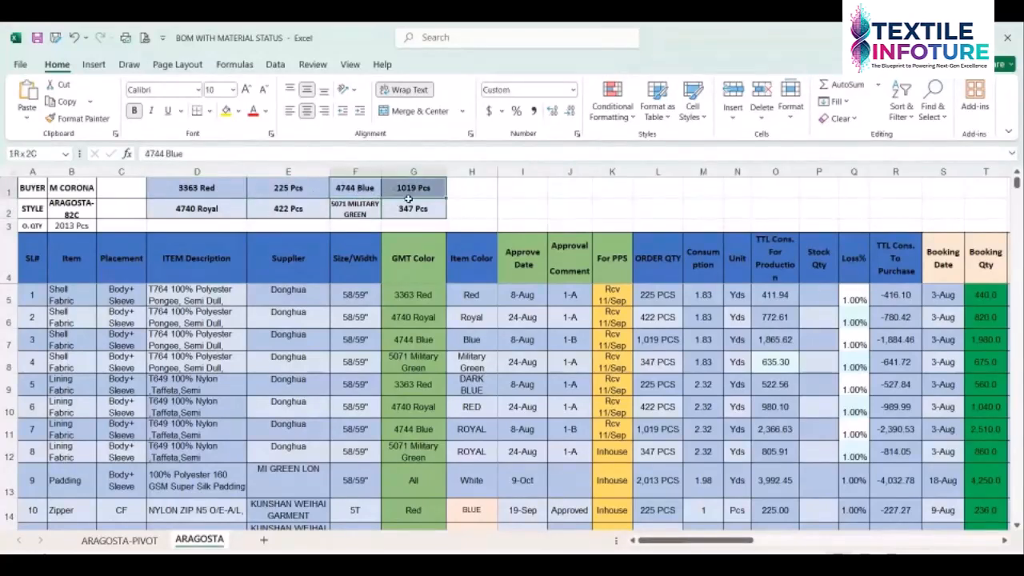
left_click(221, 226)
left_click_drag(221, 225, 265, 244)
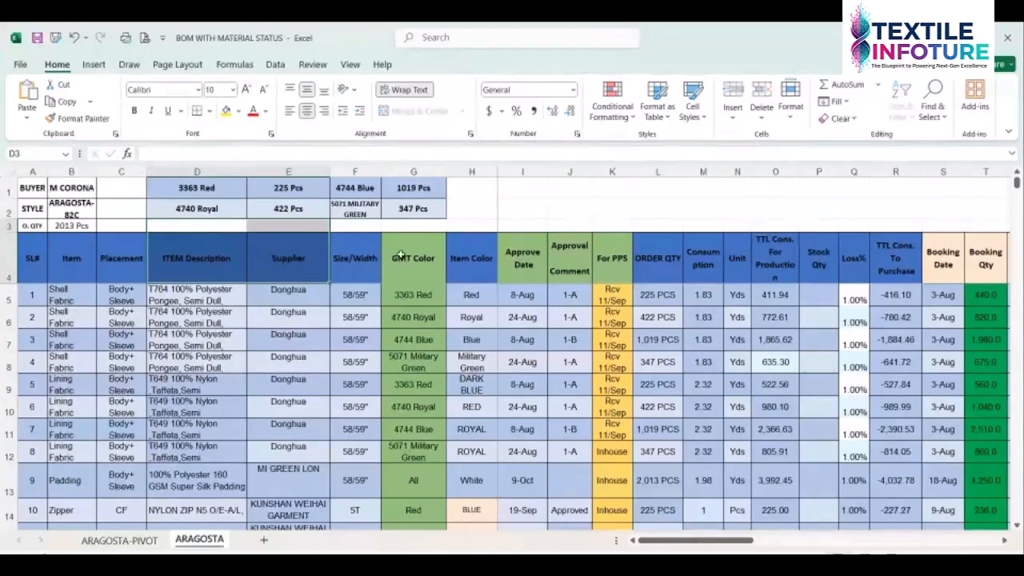
left_click(359, 226)
left_click(396, 227)
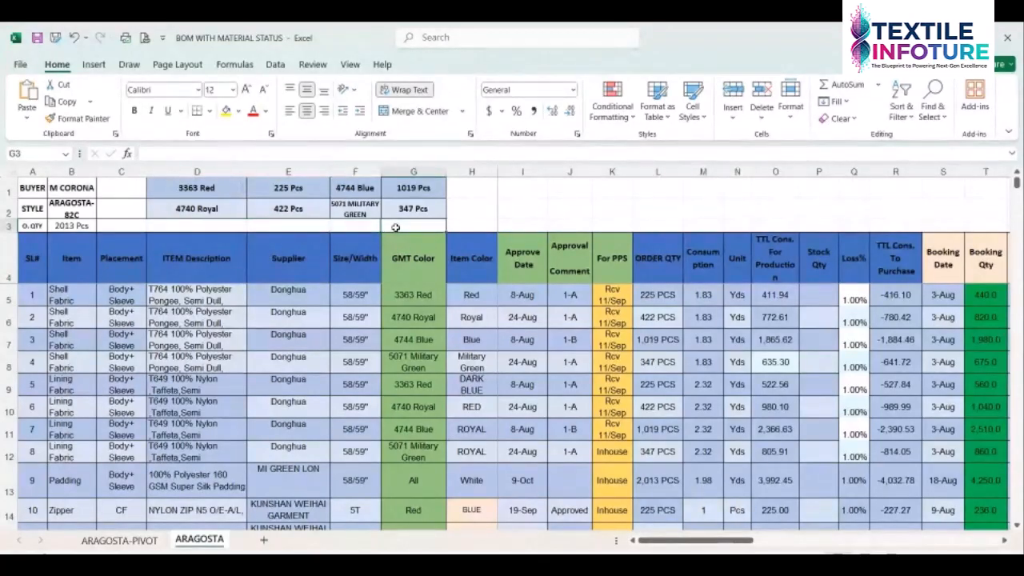
left_click(460, 225)
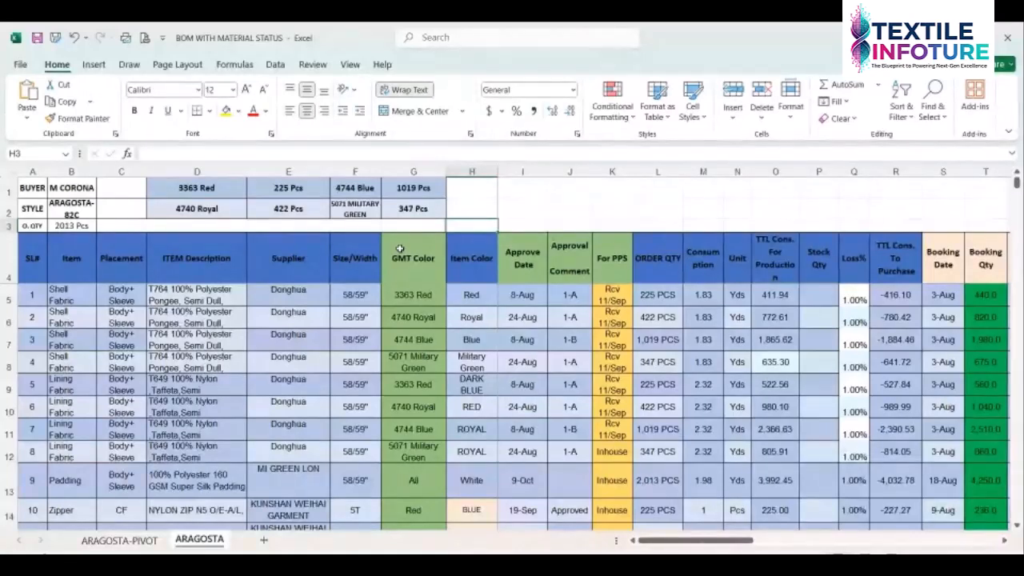
key("ctrl+Left")
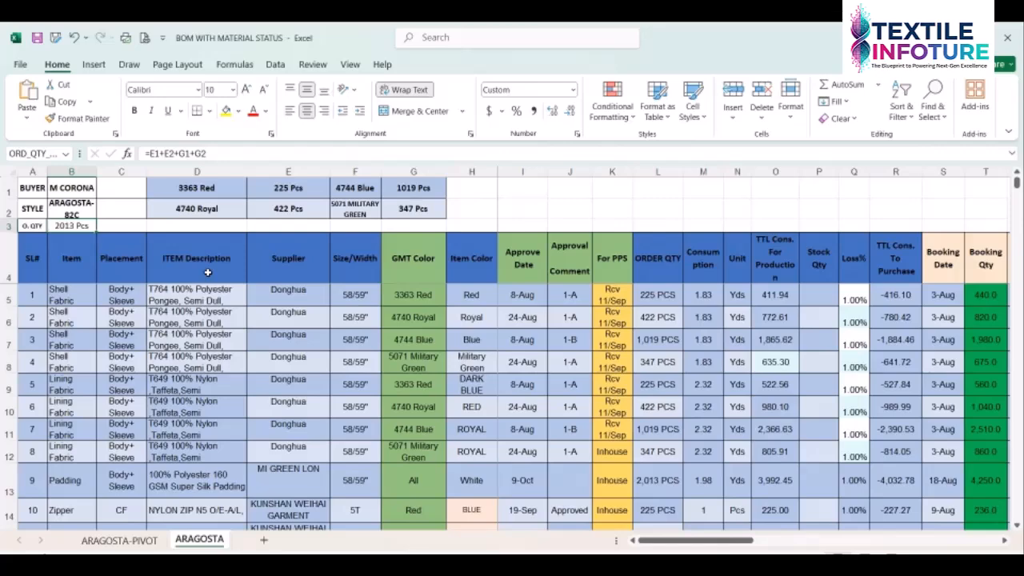
Look through the material rows for padding, zippers, badges and elastic, and return to the shell fabric rows to check size and garment colour
scroll(524, 369, "down", 3)
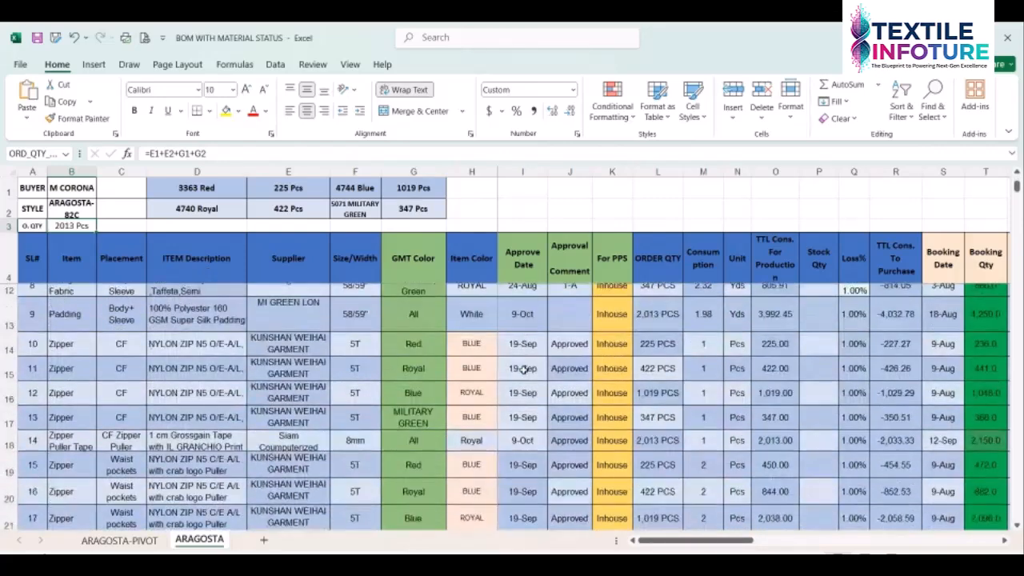
left_click(464, 316)
left_click(509, 315)
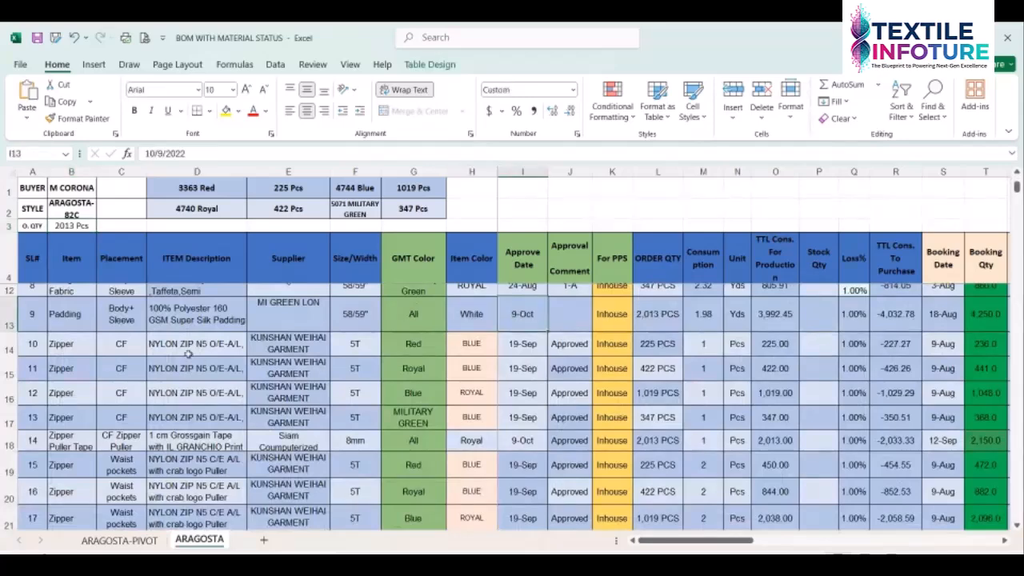
scroll(192, 364, "down", 2)
scroll(196, 352, "down", 1)
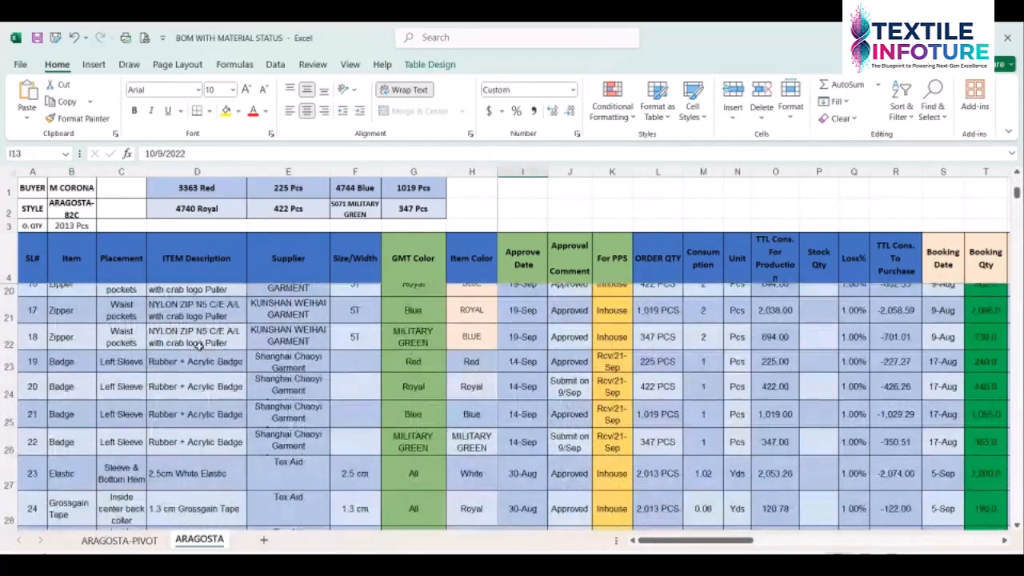
scroll(200, 345, "up", 5)
left_click(364, 340)
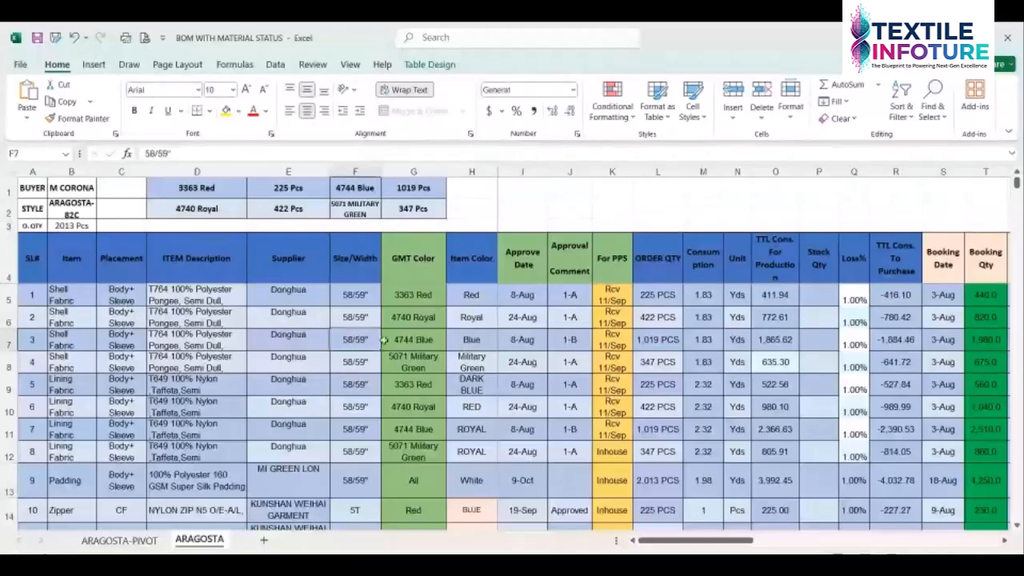
left_click(404, 339)
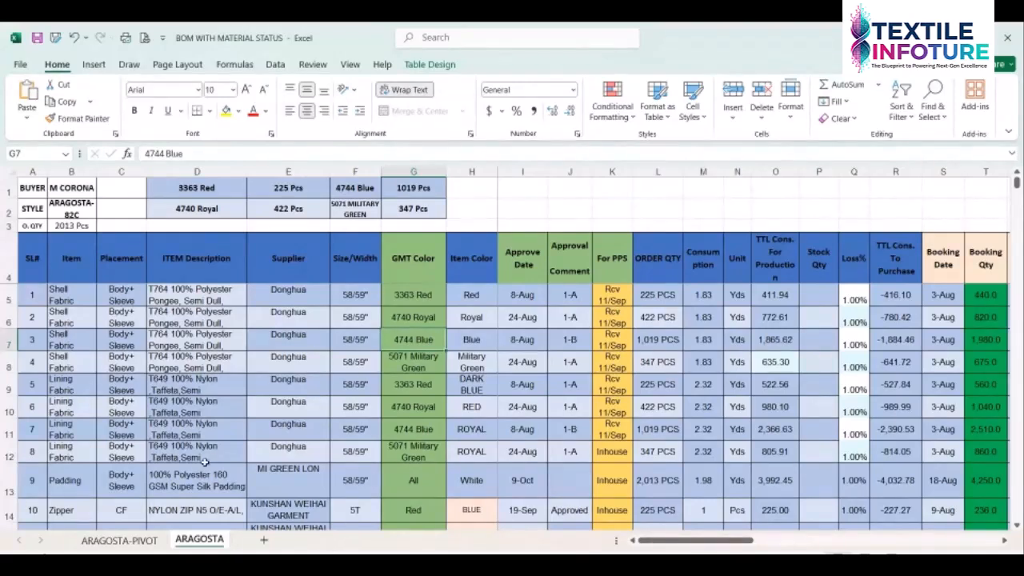
left_click(83, 230)
left_click(569, 190)
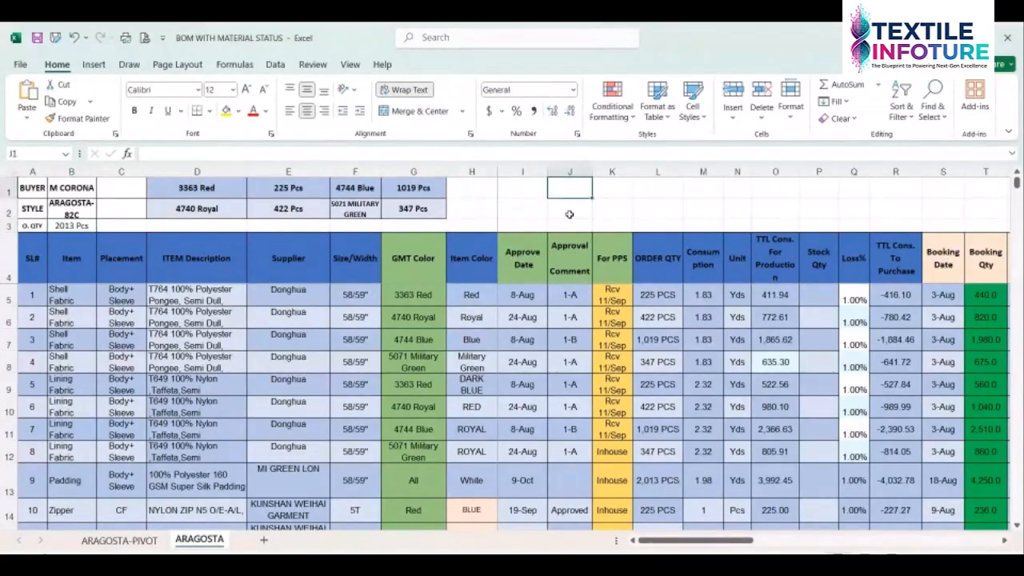
left_click(572, 206)
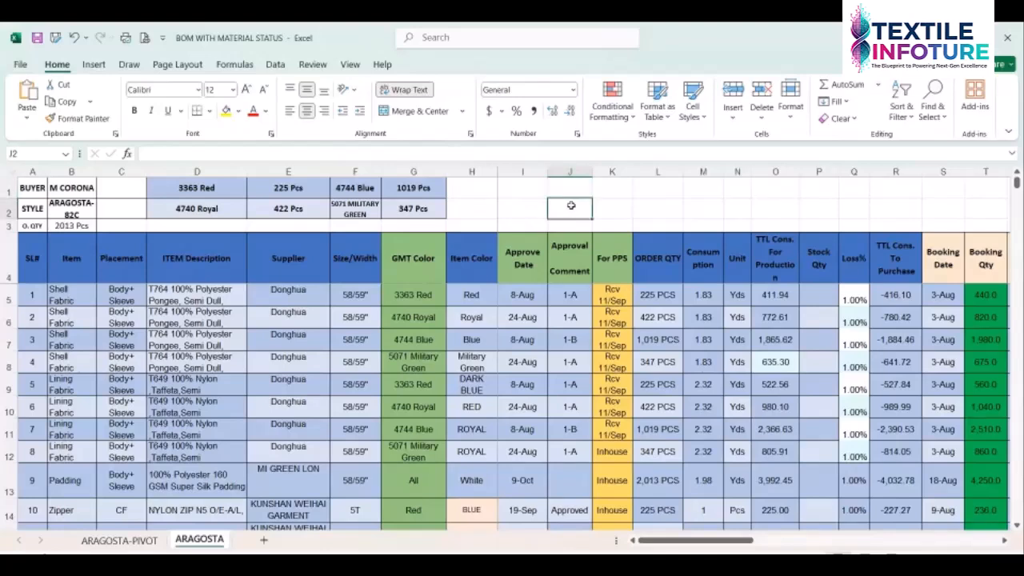
left_click(618, 212)
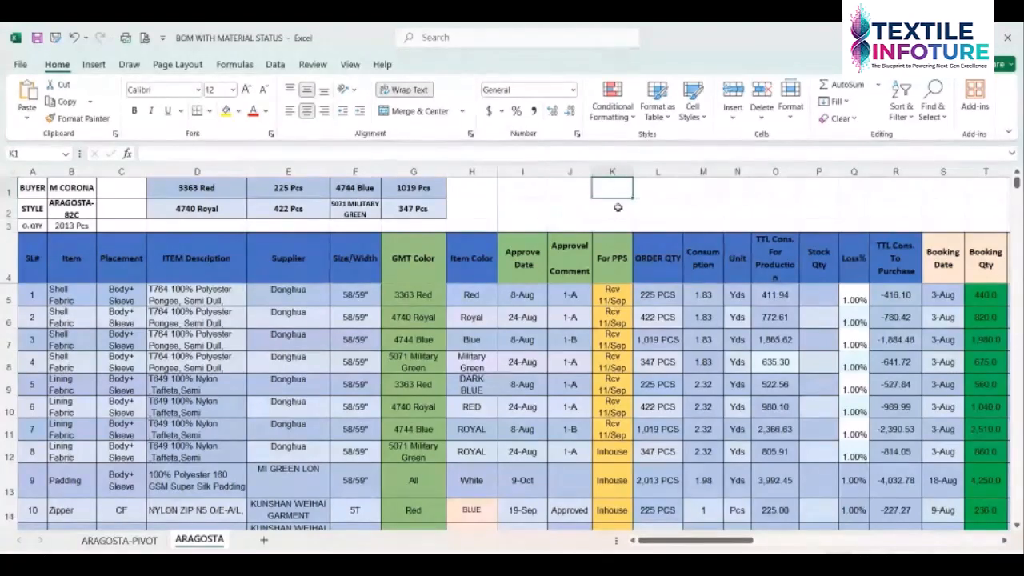
left_click(654, 189)
left_click(656, 203)
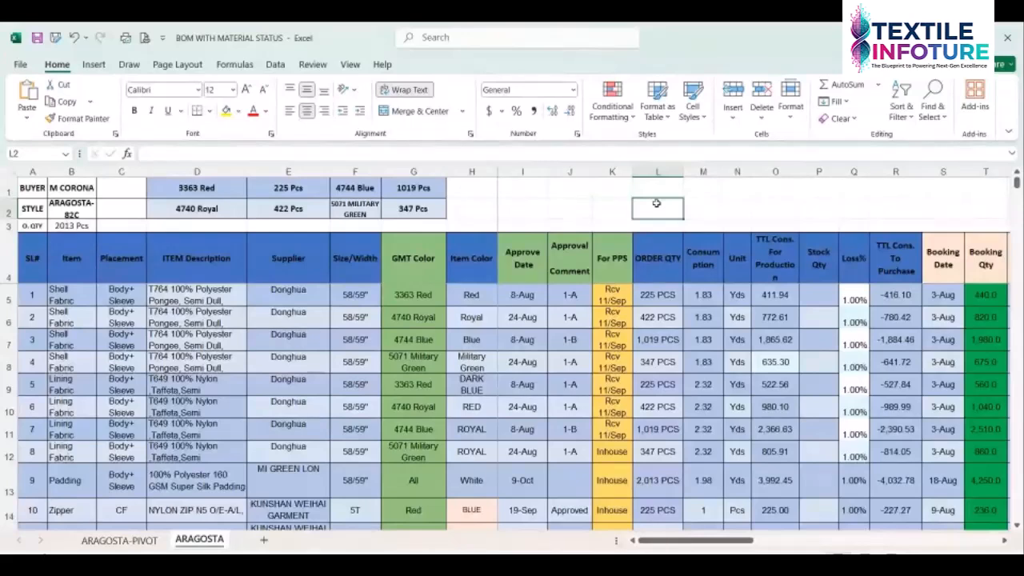
left_click(701, 191)
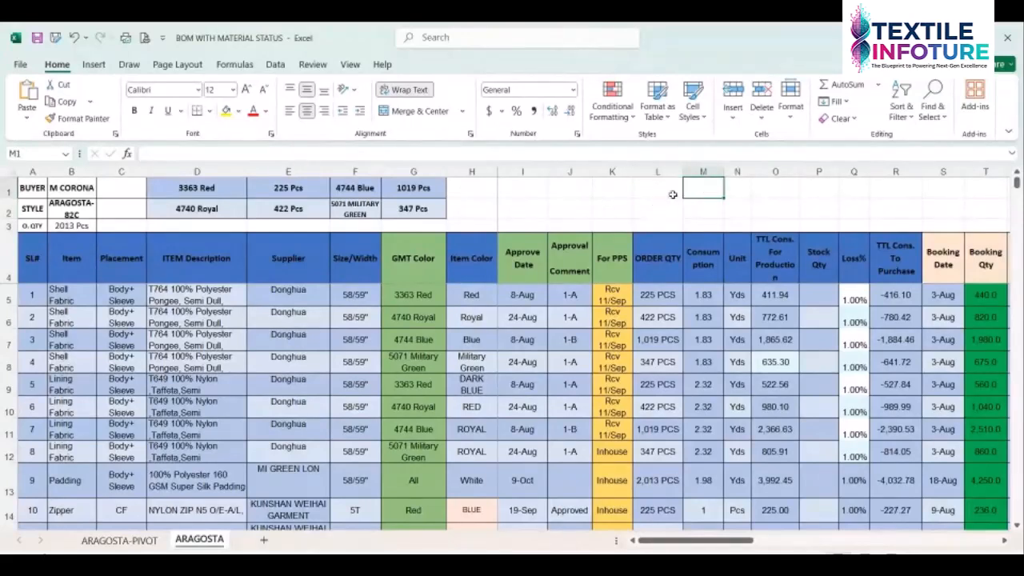
mouse_move(584, 189)
left_mouse_down()
mouse_move(677, 187)
mouse_move(761, 207)
left_mouse_up()
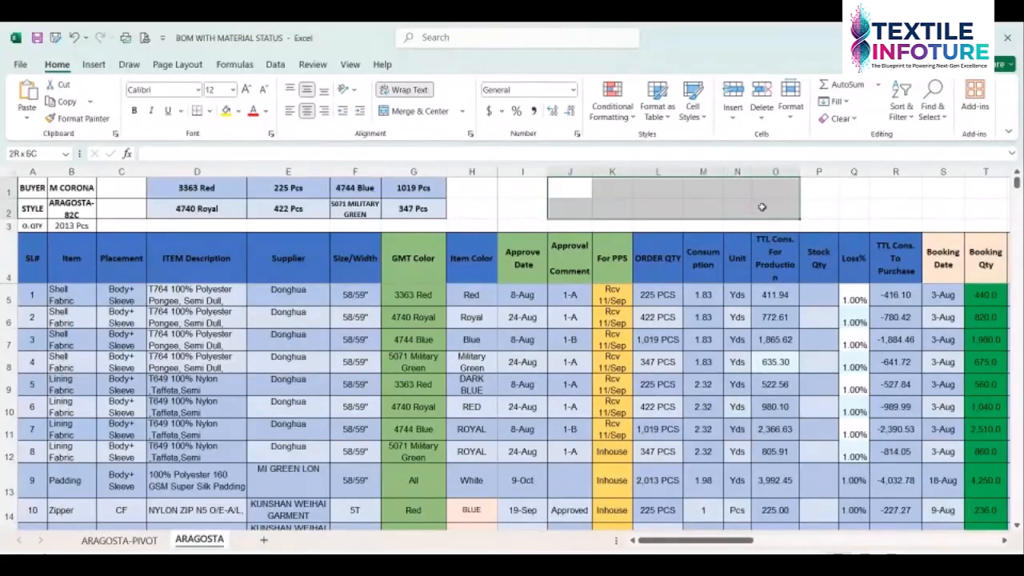
left_click(710, 212)
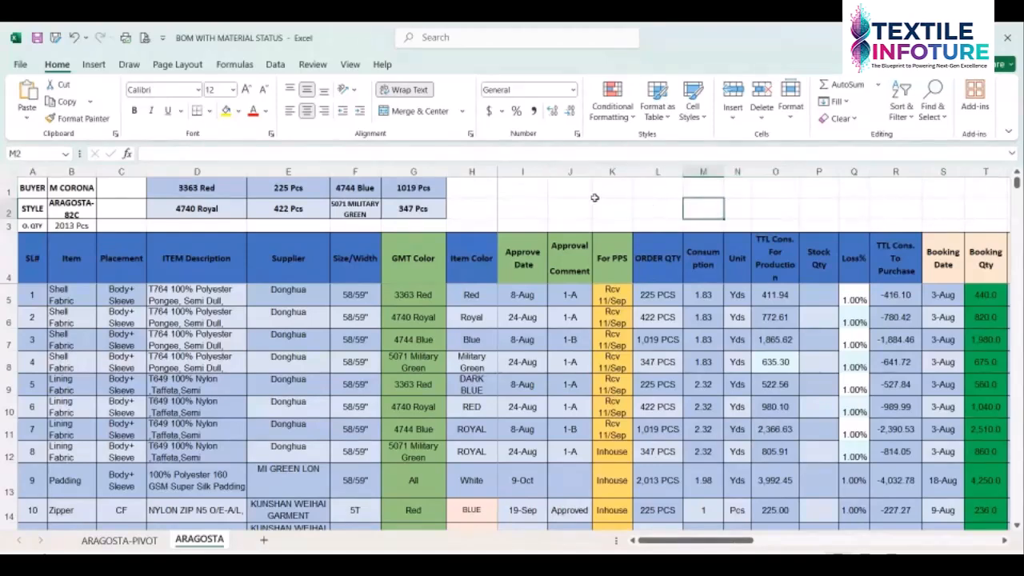
left_click(764, 205)
left_click(606, 210)
left_click(650, 213)
left_click(697, 214)
left_click_drag(610, 210, 853, 212)
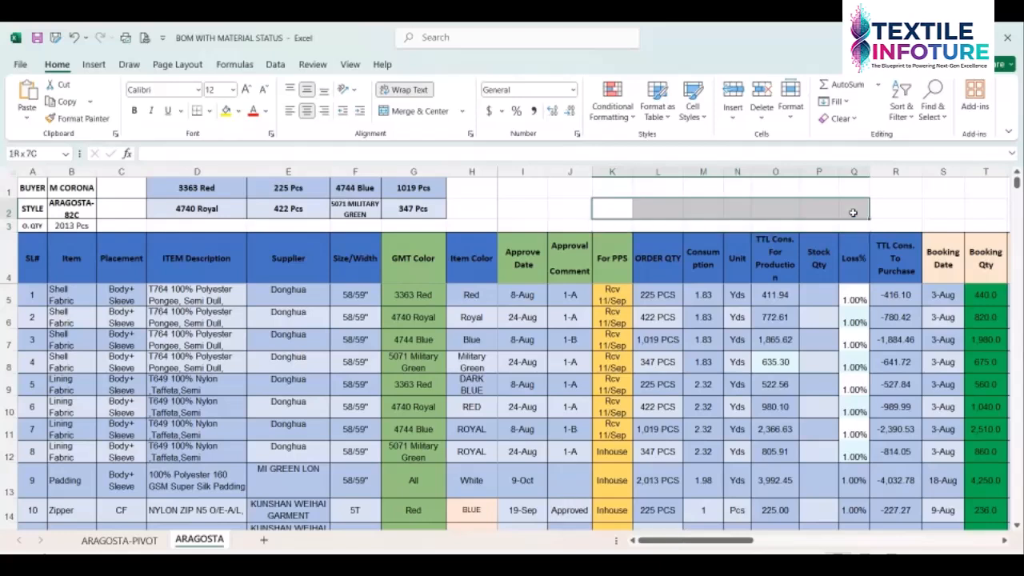
left_click(622, 204)
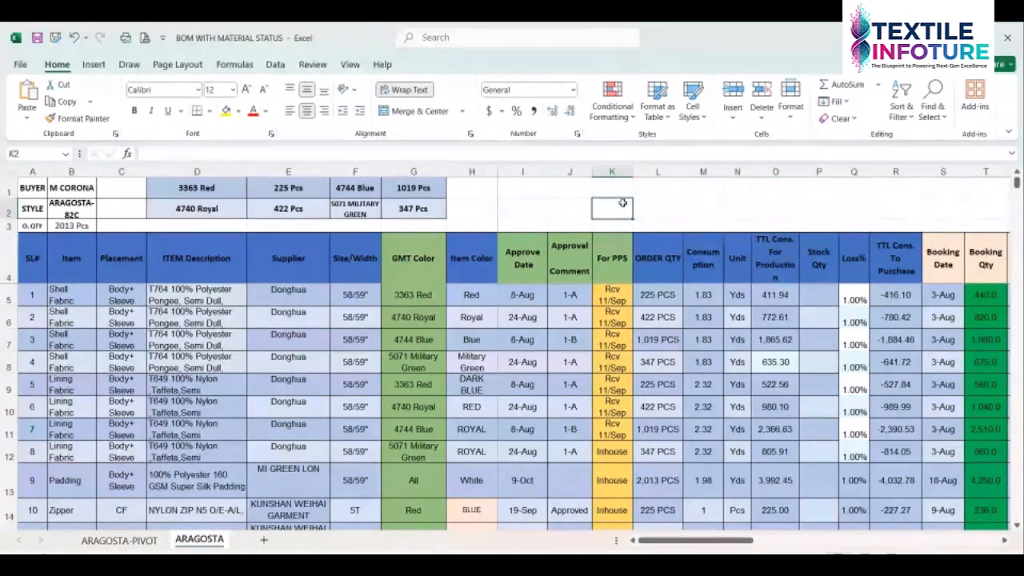
Compare the displayed red, royal, blue and military green order quantities in the sheet header with their stored cell values
left_click(228, 185)
left_click(288, 192)
left_click(288, 205)
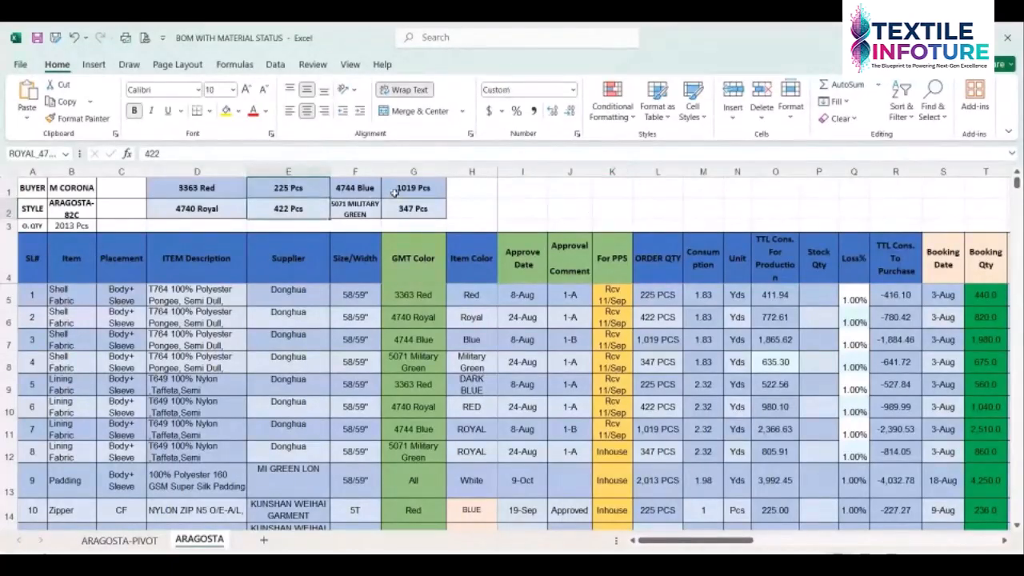
left_click(396, 193)
left_click(397, 209)
left_click(290, 188)
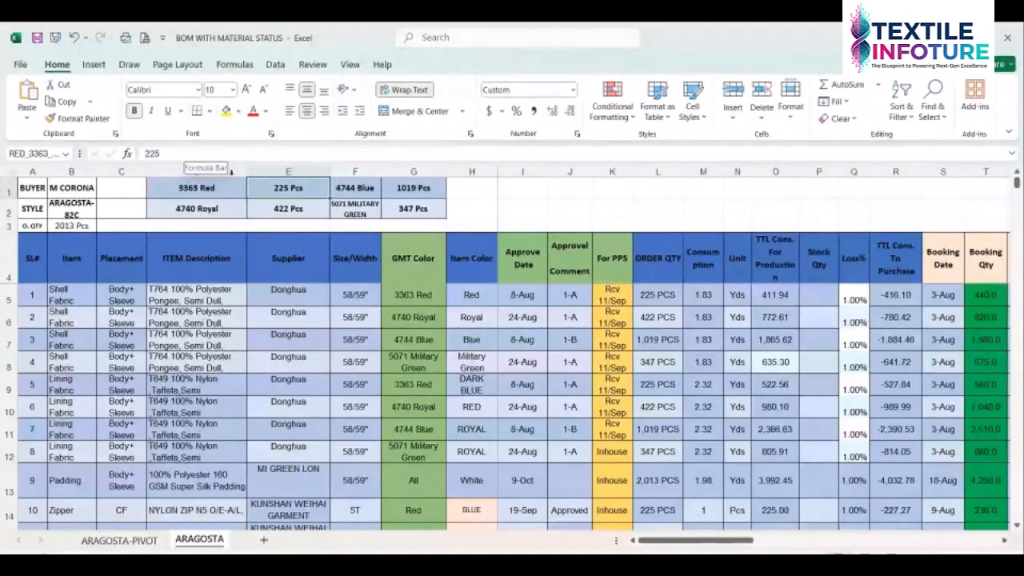
left_click(318, 202)
left_click(309, 185)
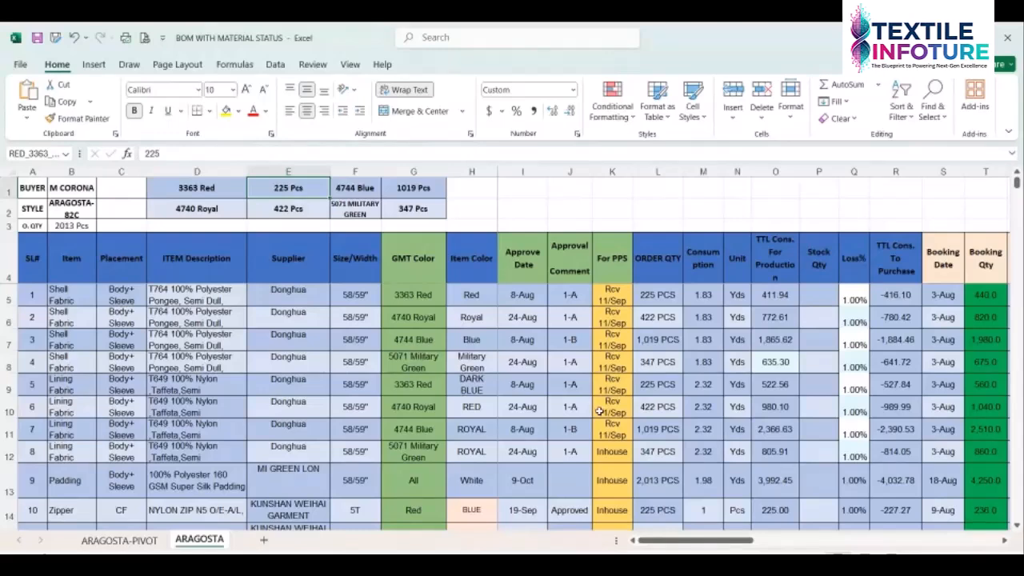
Switch to the Google Meet call to check the participants, and return to the bill of materials workbook in Excel
left_click(598, 570)
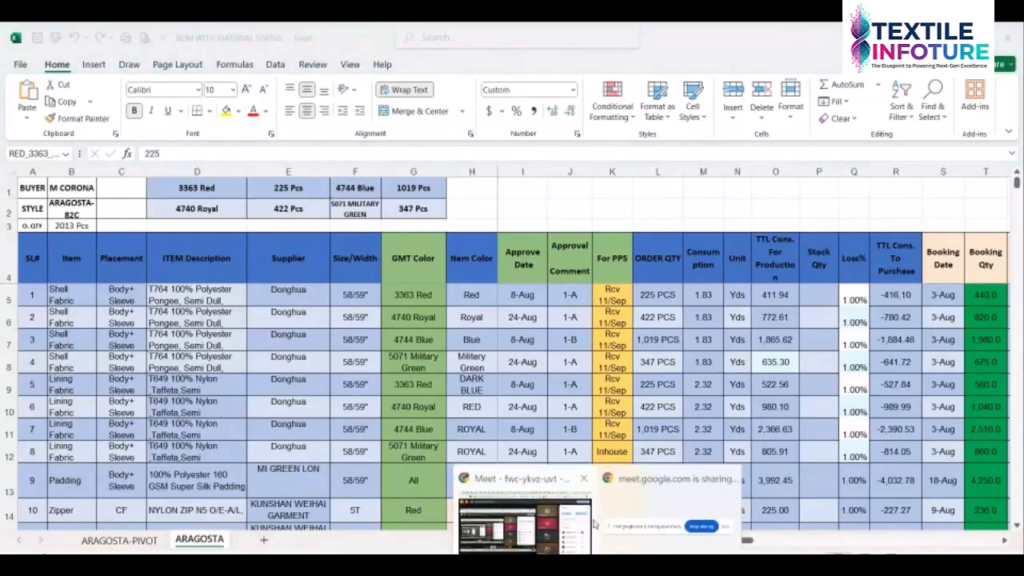
left_click(546, 488)
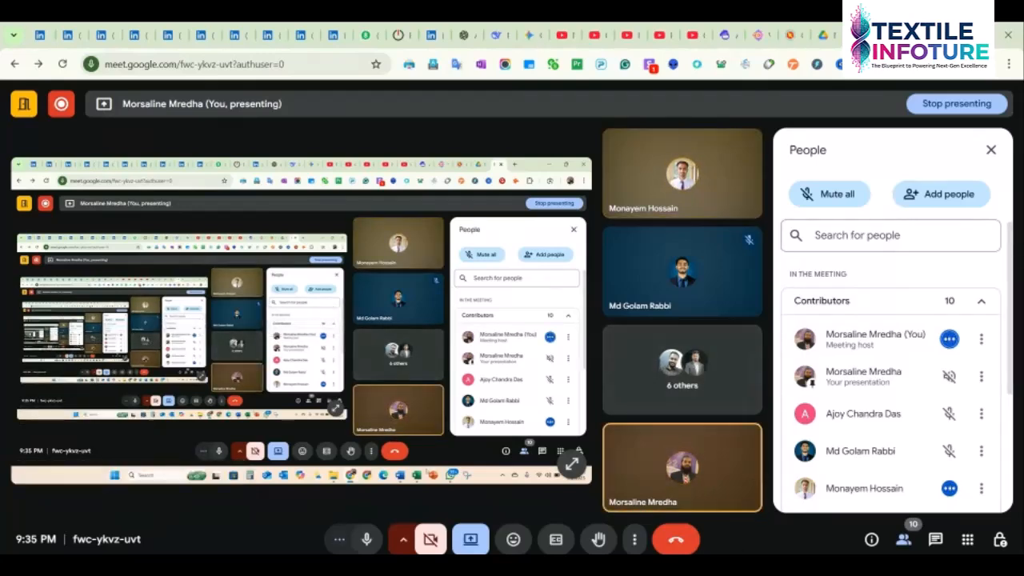
mouse_move(714, 572)
left_click(785, 516)
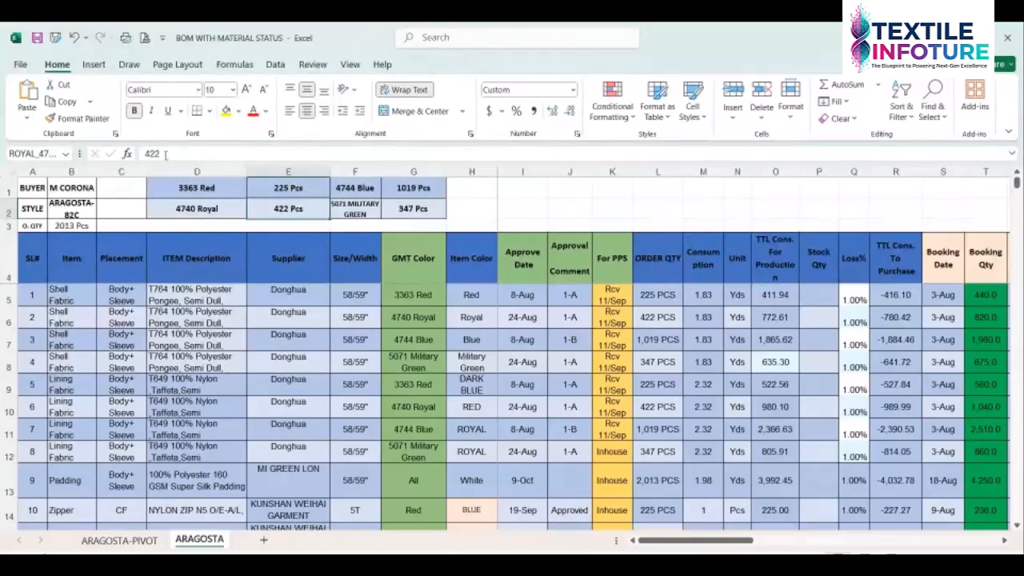
Enter the red garment quantity, 225, as a plain number in cell H1
left_click(296, 189)
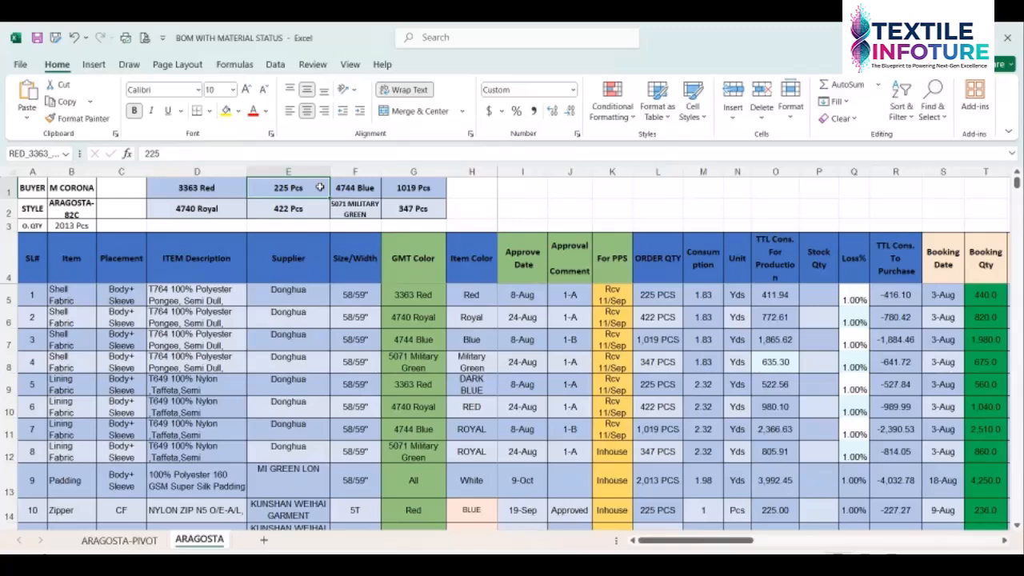
left_click(456, 194)
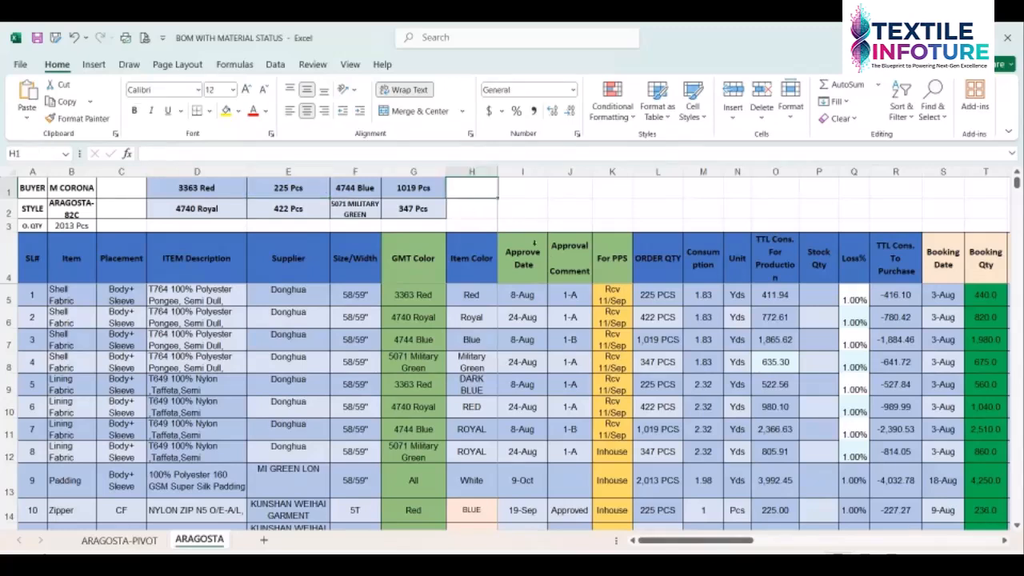
left_click(306, 187)
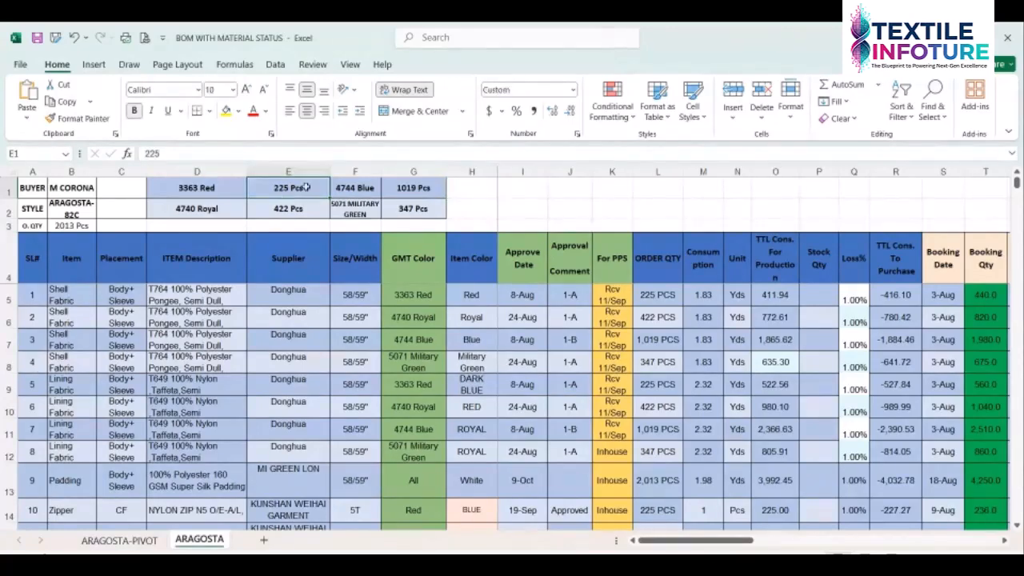
left_click(452, 194)
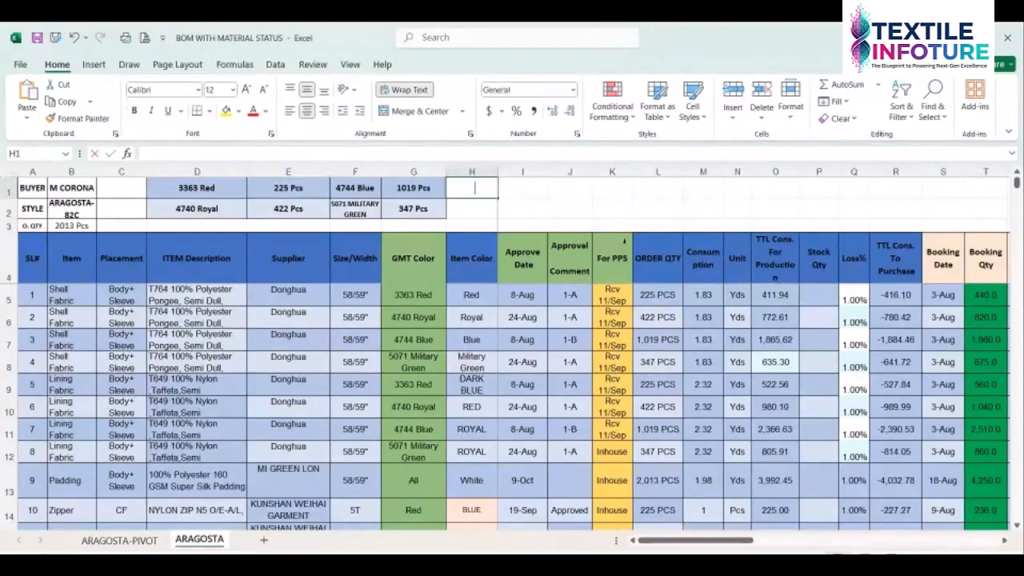
type("225")
key("Return")
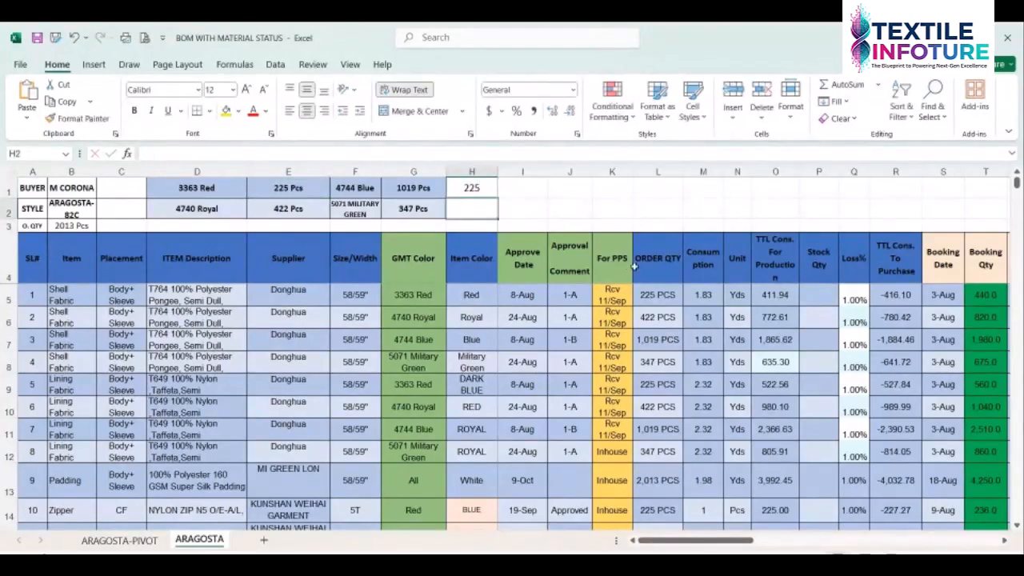
Compare the plain number in cell H1 with the red quantity in cell E1, checking the stored value and number format
left_click(478, 187)
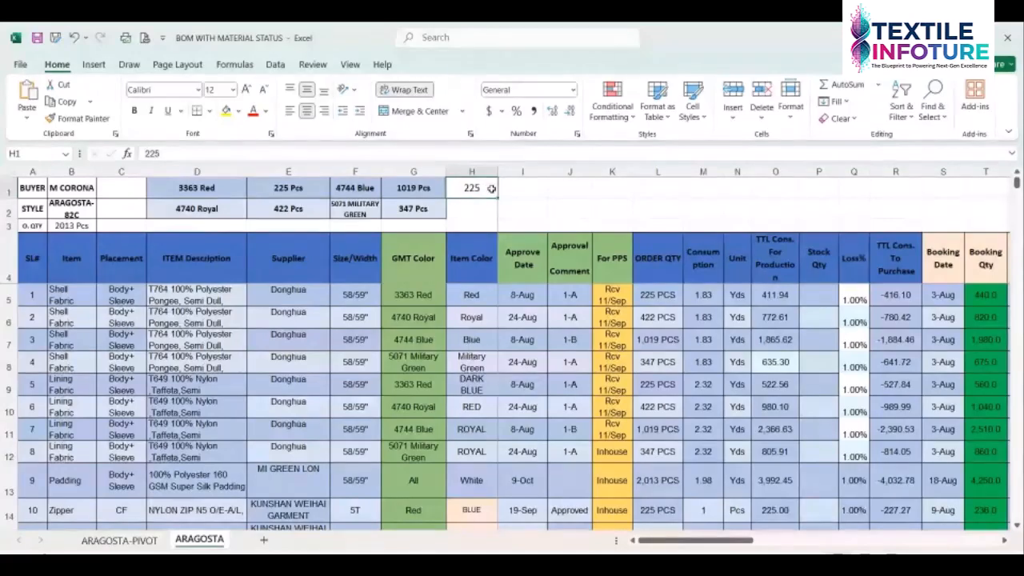
left_click(288, 189)
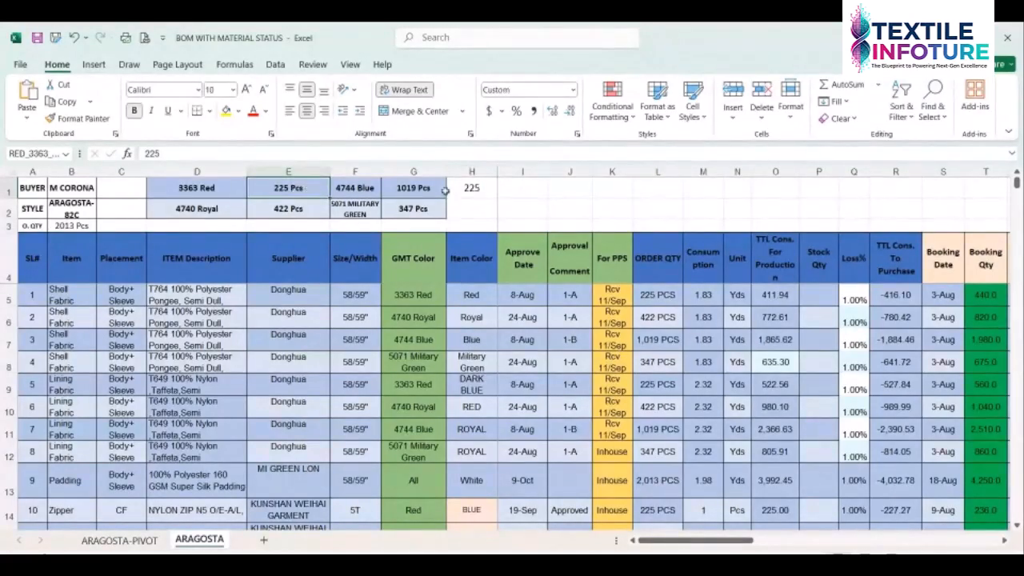
left_click(472, 188)
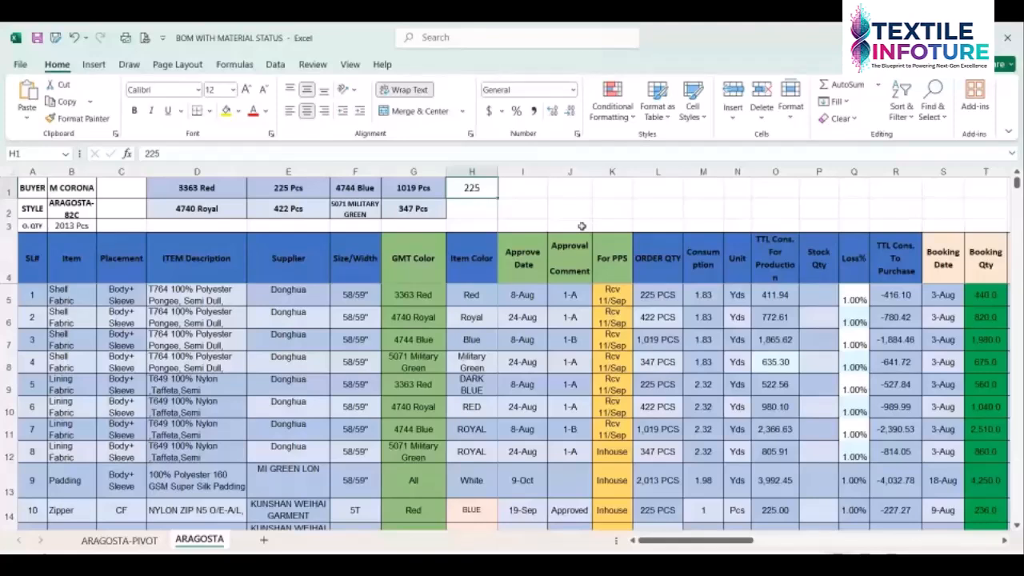
left_click(476, 211)
left_click(476, 192)
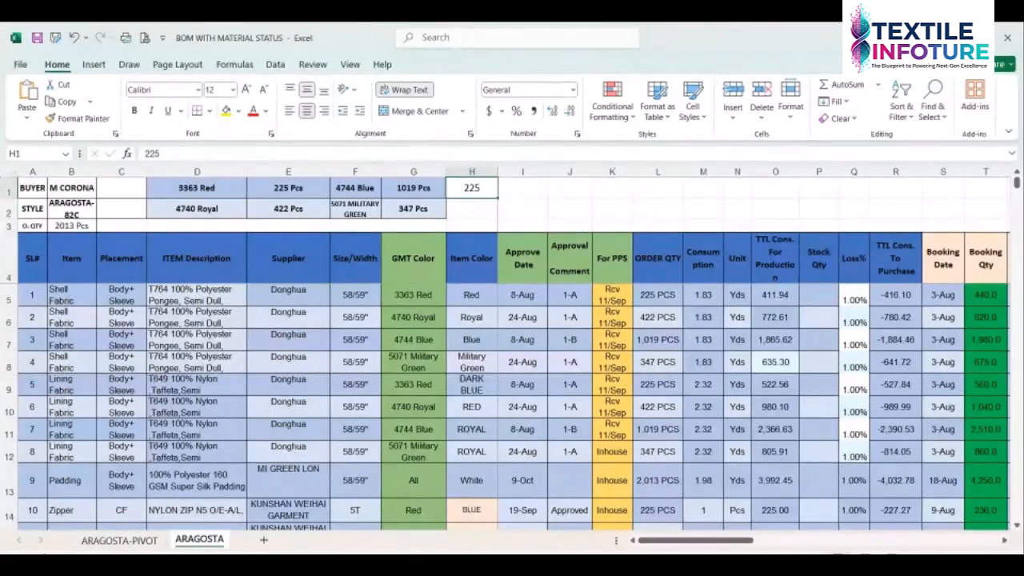
Look in on the Google Meet call and come back to the ARAGOSTA sheet in Excel
left_click(528, 524)
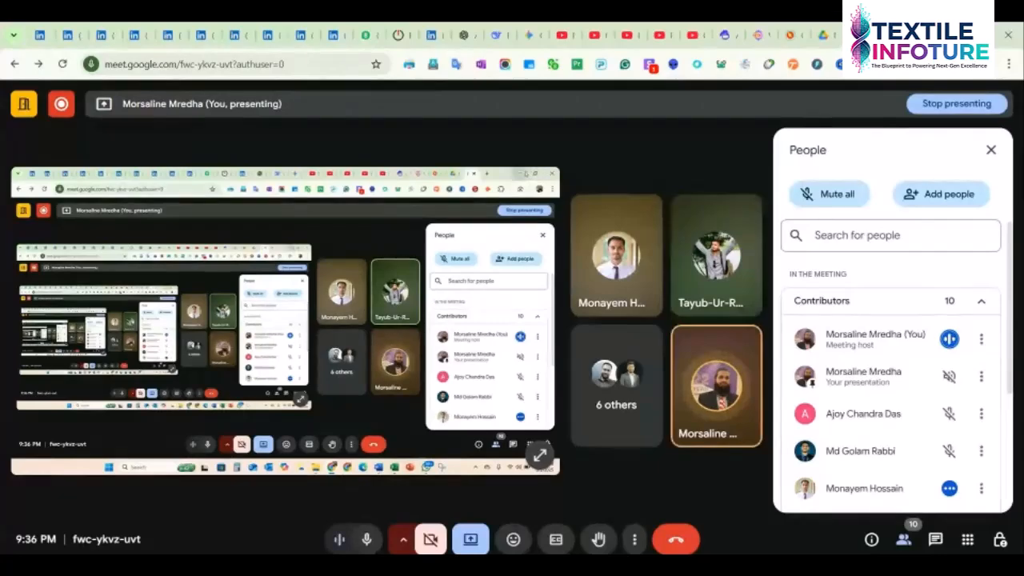
left_click(953, 35)
left_click(531, 208)
left_click(473, 209)
Apply the custom number format 0 "Pcs" to cell H1
left_click(464, 187)
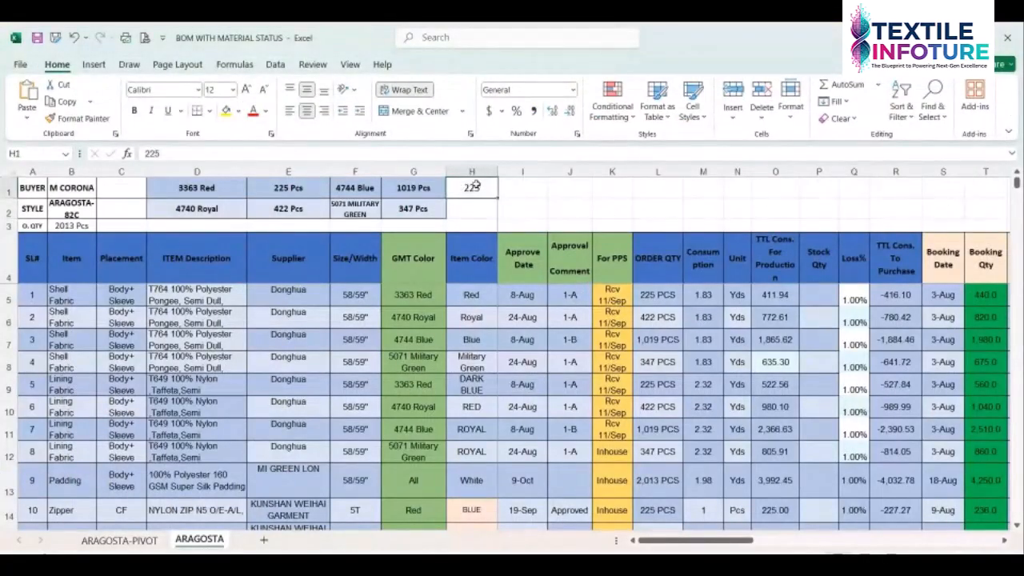
right_click(475, 185)
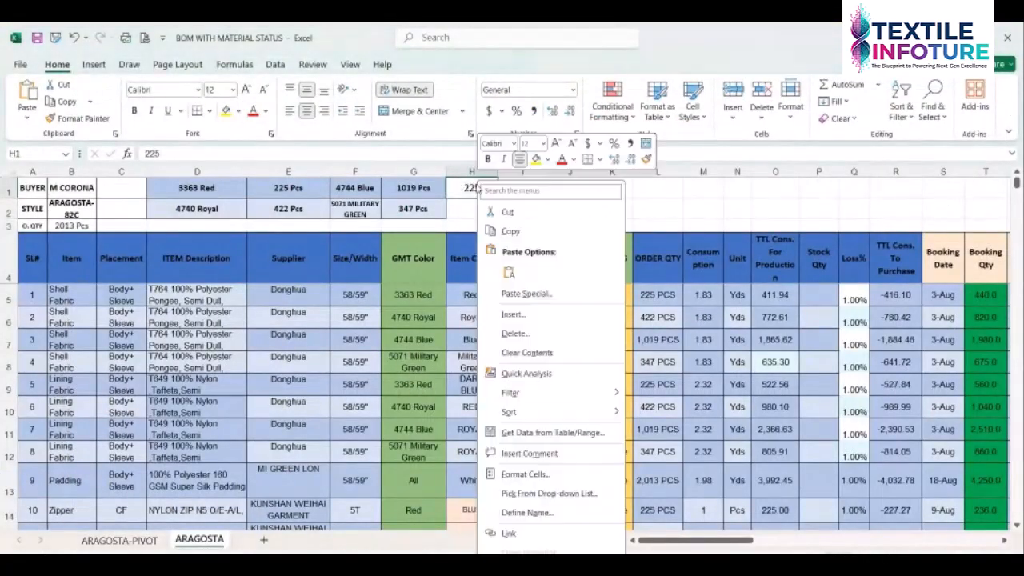
left_click(525, 475)
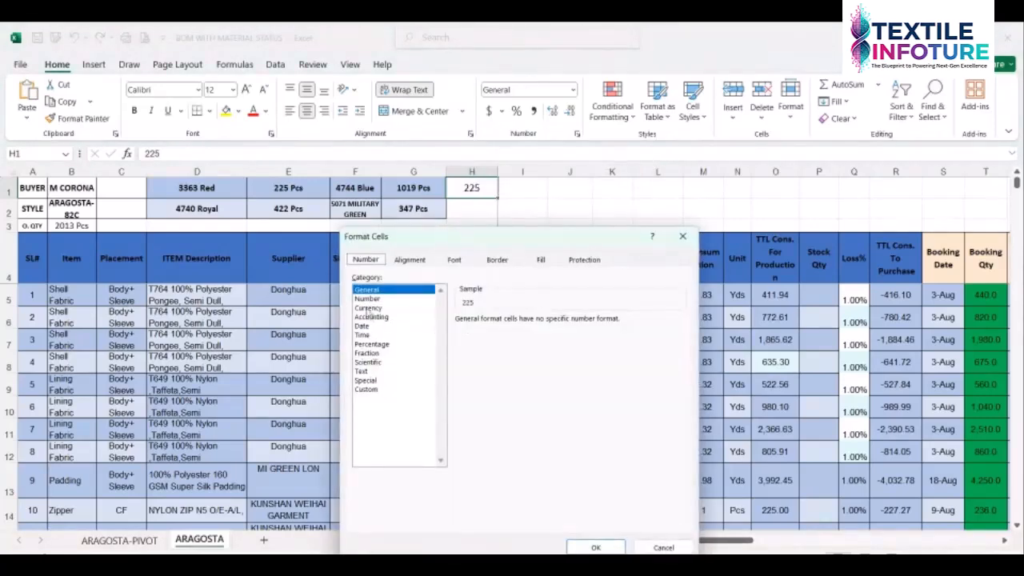
left_click(367, 299)
double_click(548, 324)
left_click(368, 390)
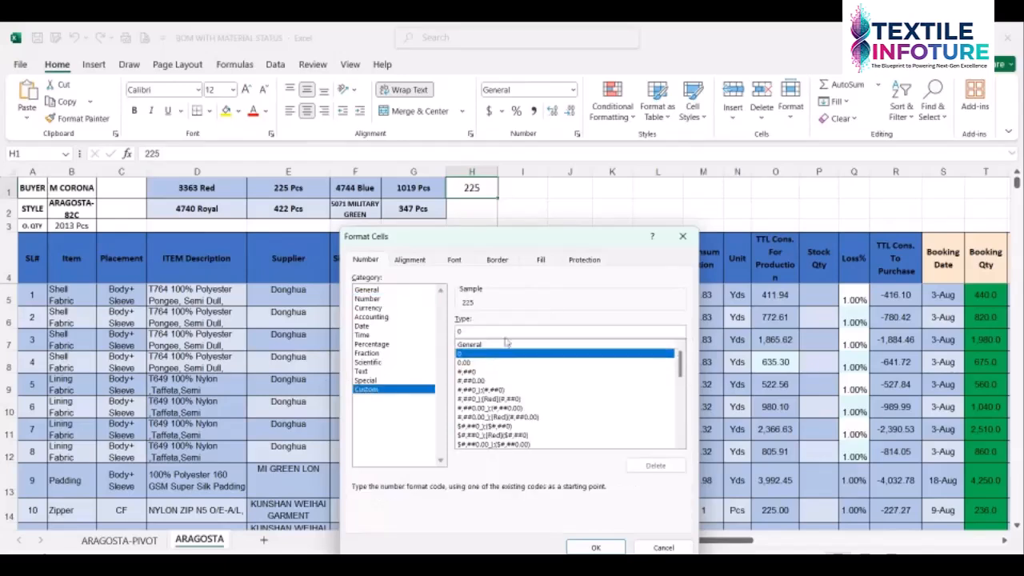
left_click(541, 334)
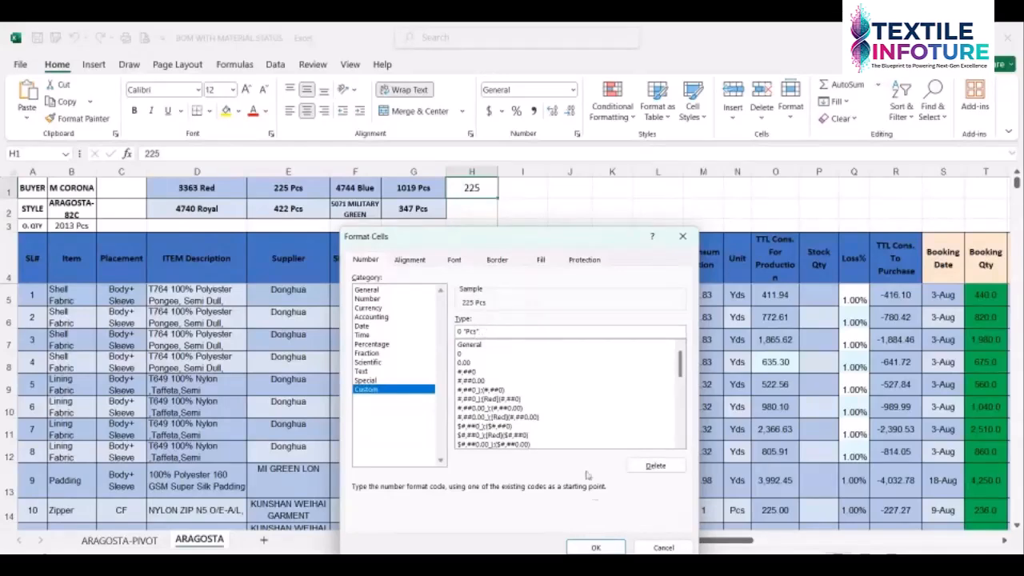
left_click(596, 547)
Test the custom format in cell H1 by entering 500 and replacing it with 100
left_click(474, 206)
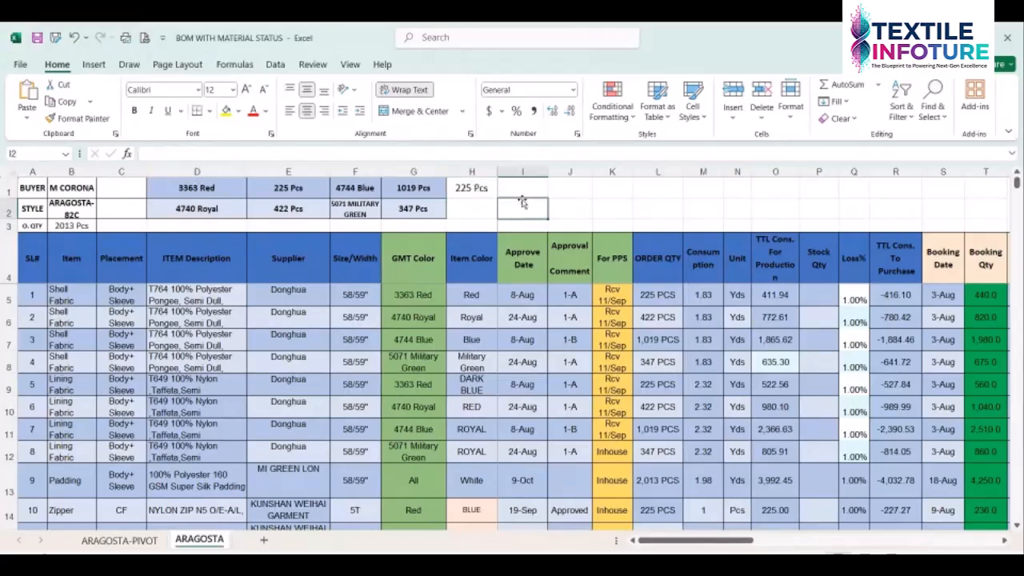
left_click(476, 187)
type("500")
key("Return")
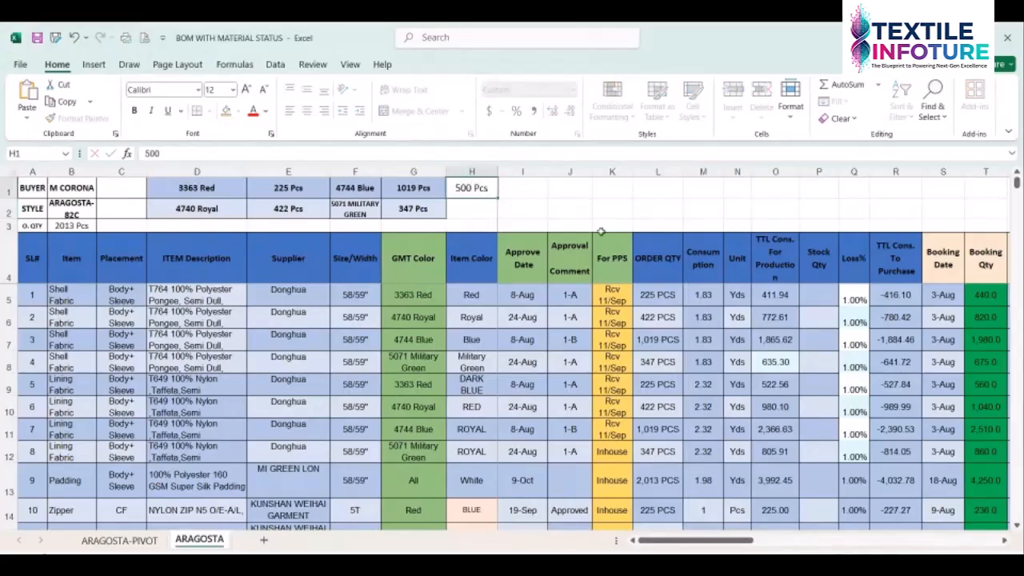
left_click(492, 186)
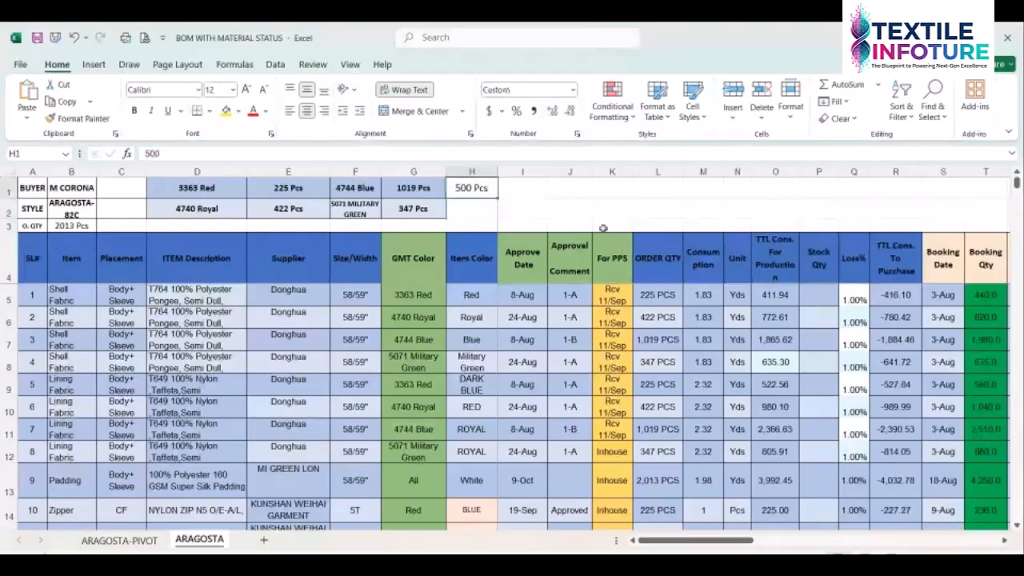
type("100")
key("Return")
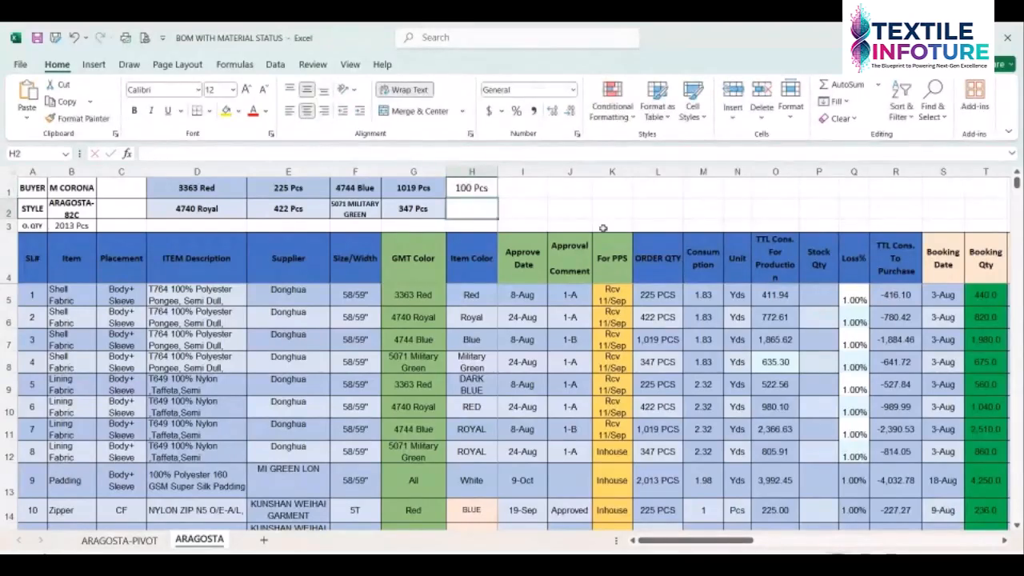
Try the value 0 in cell H1 and undo that entry
left_click(472, 192)
left_click(481, 208)
left_click(474, 190)
type("0")
key("Return")
key("Up")
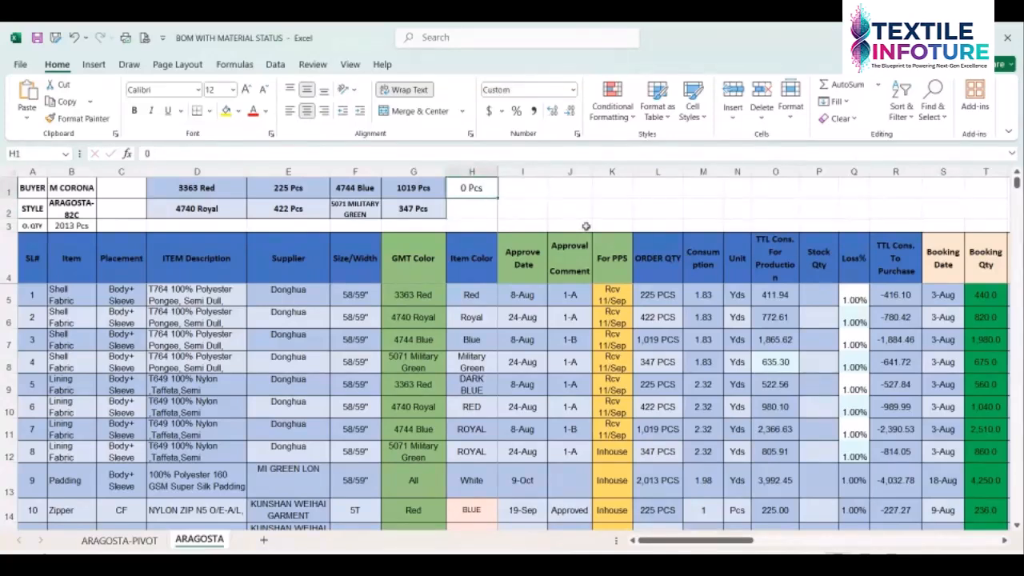
left_click(74, 37)
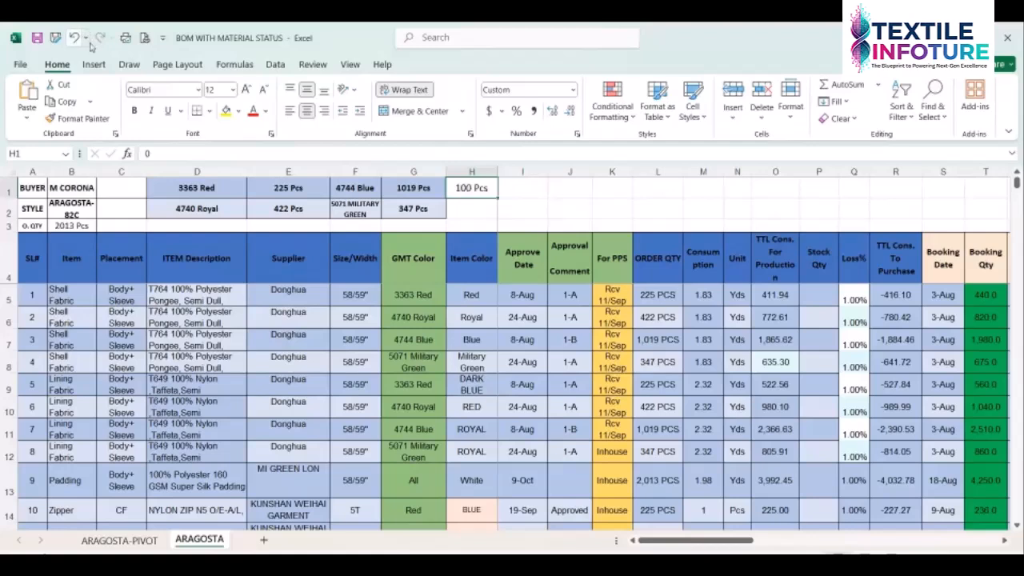
Review the custom number format code of cell H1 in the Format Cells dialog
right_click(472, 186)
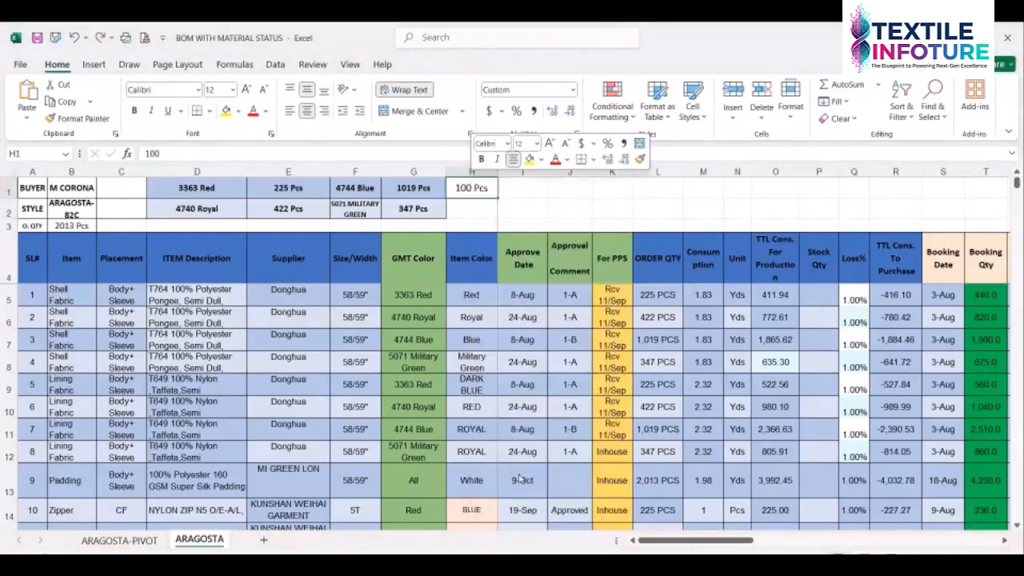
left_click(519, 476)
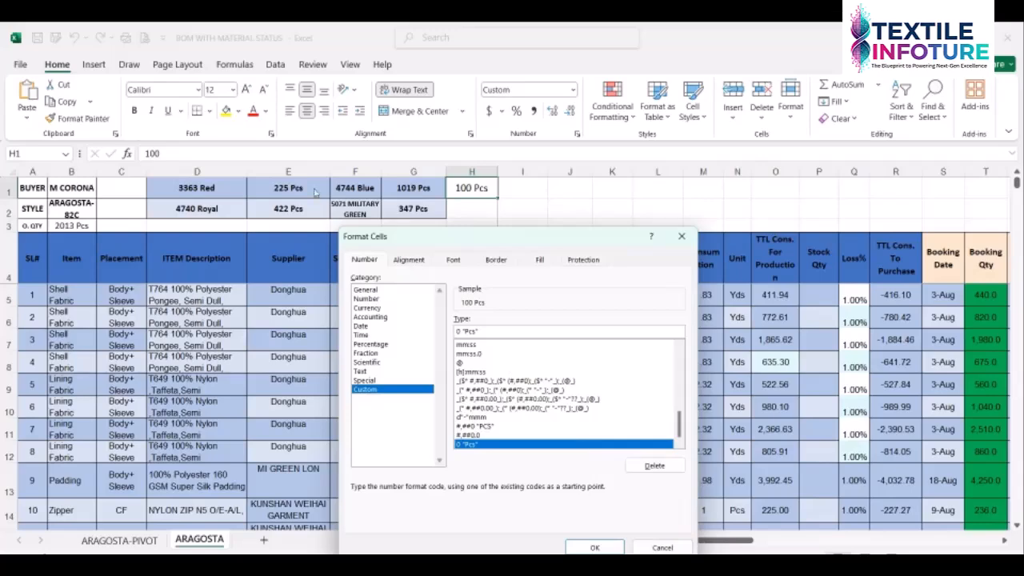
left_click(595, 547)
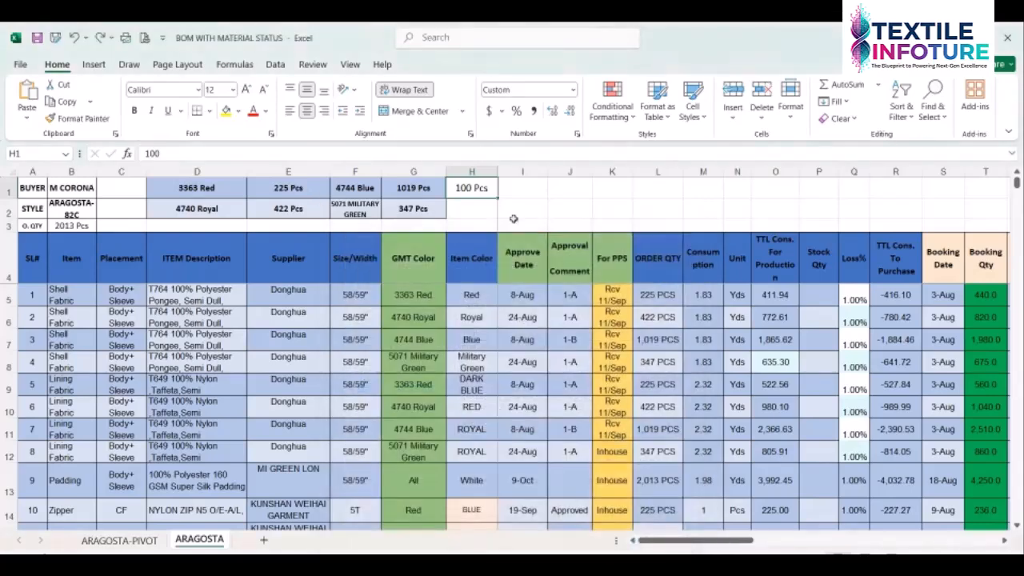
Check the stored values of the red, royal and blue header quantities against the formatted quantity in cell H1
left_click(529, 188)
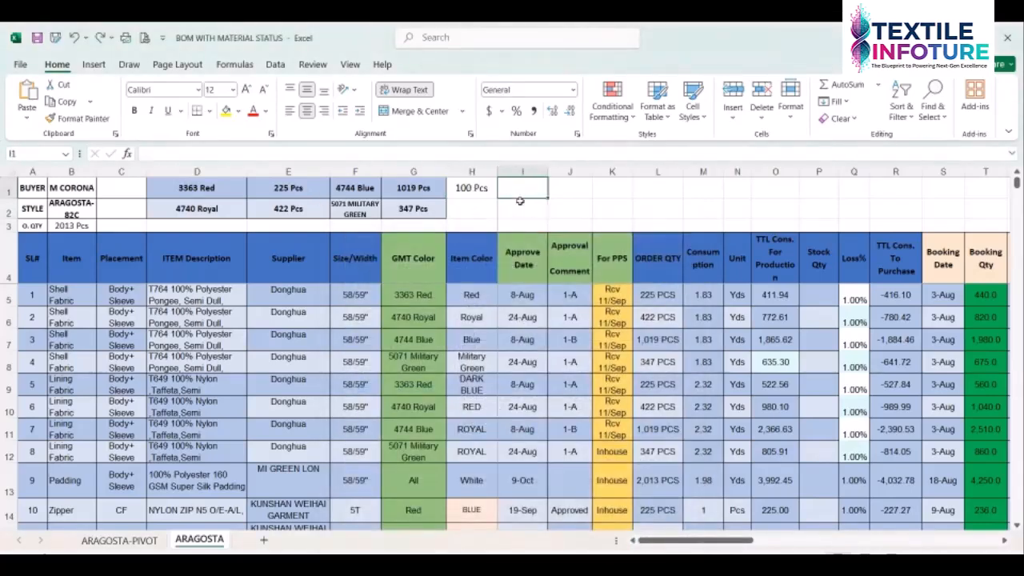
left_click(298, 187)
left_click(302, 205)
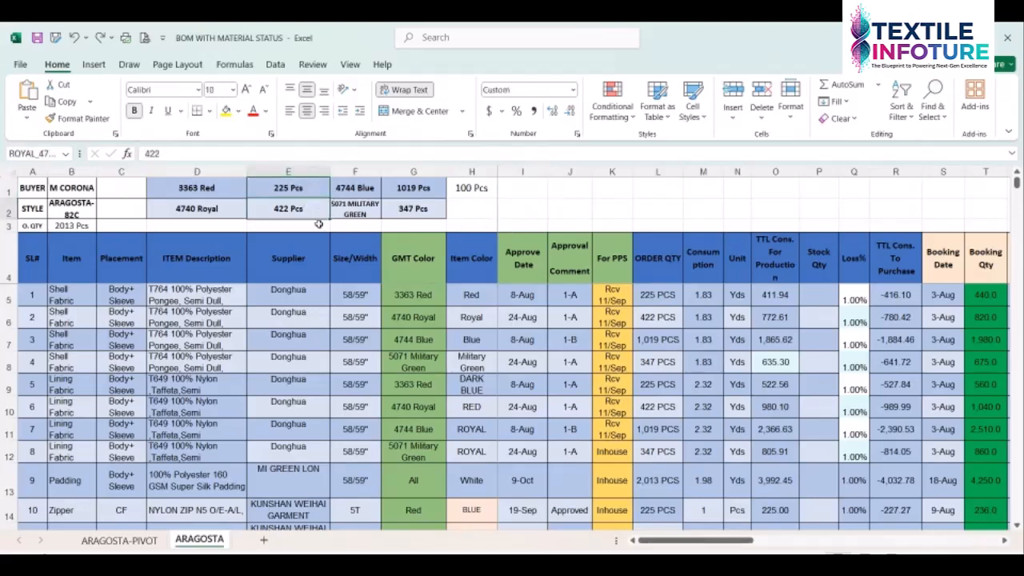
left_click(409, 189)
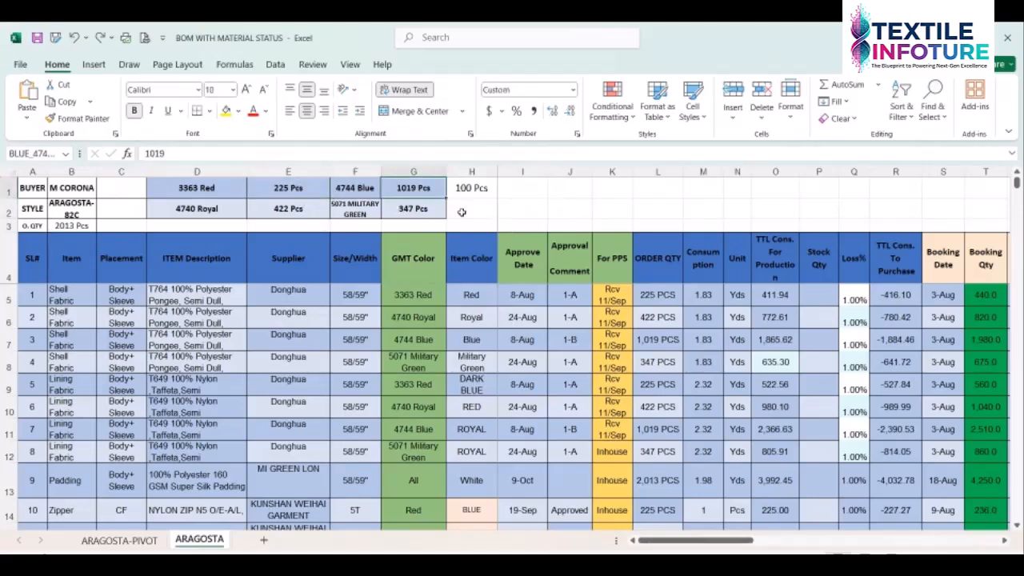
left_click(510, 207)
left_click(460, 190)
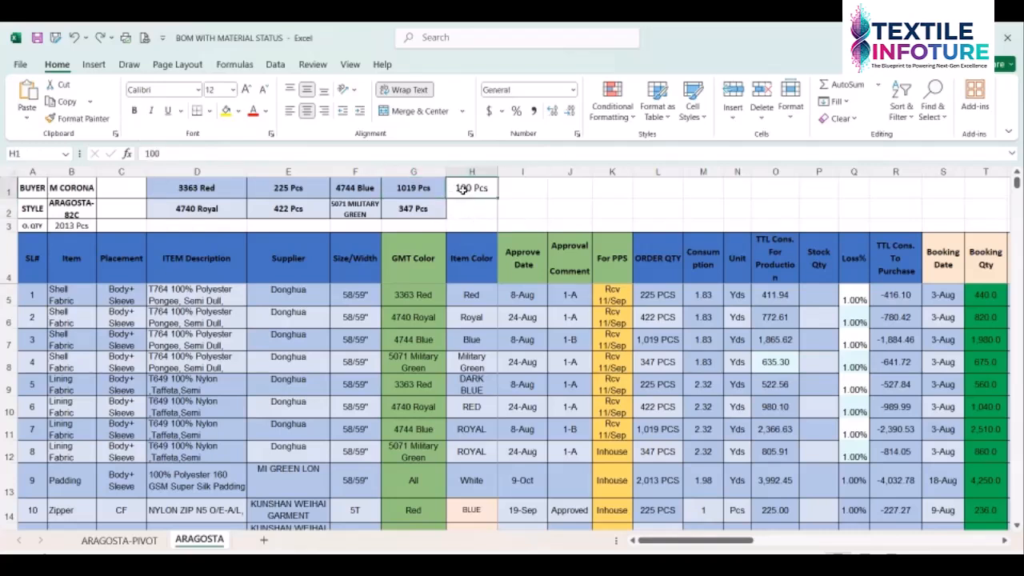
Clear the test quantity from cell H1
left_click(450, 210)
left_click(424, 188)
left_click(465, 188)
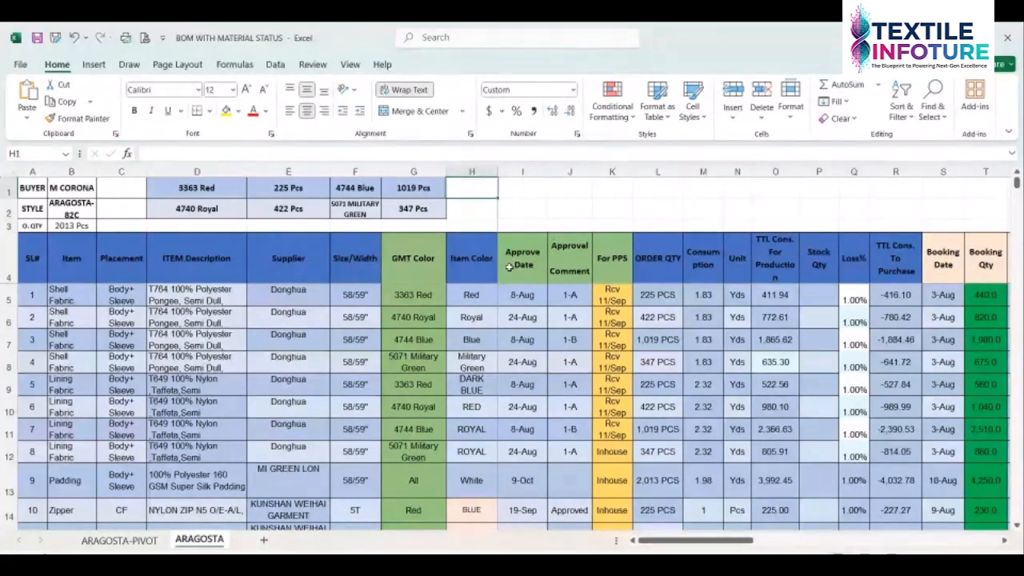
Clear cell H1 again and highlight the garment colour names and quantities in D1:G2 for review
left_click(472, 188)
key("Delete")
left_click_drag(184, 194, 435, 208)
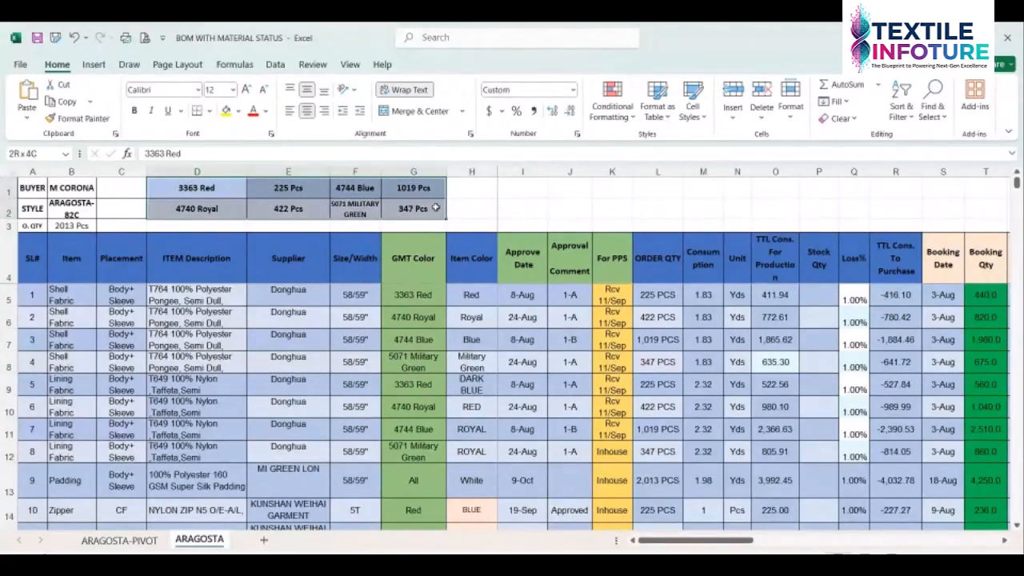
Examine the item heading and the description, supplier and size/width entries of the shell and lining fabric rows
left_click(79, 263)
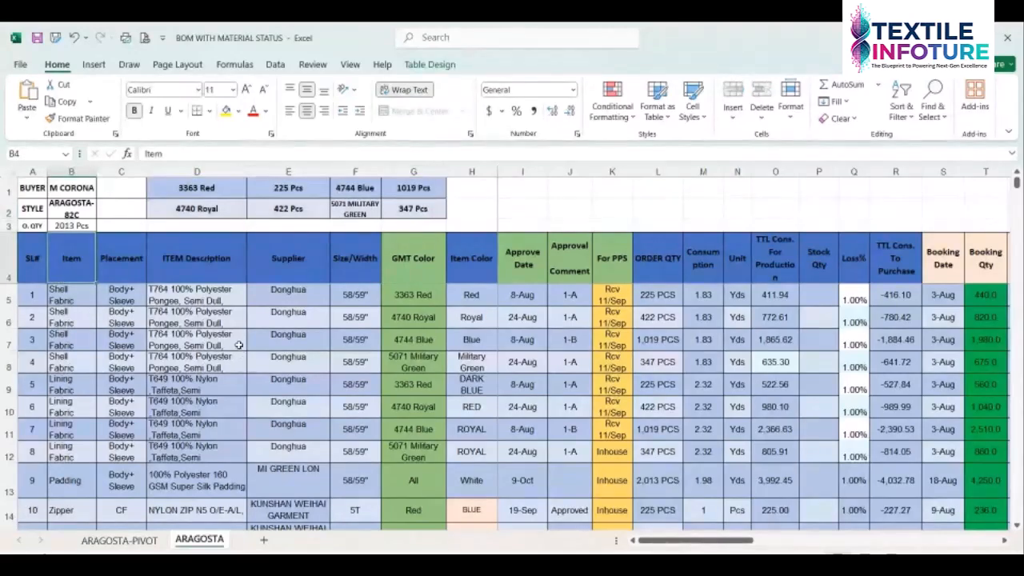
left_click(224, 303)
left_click(286, 299)
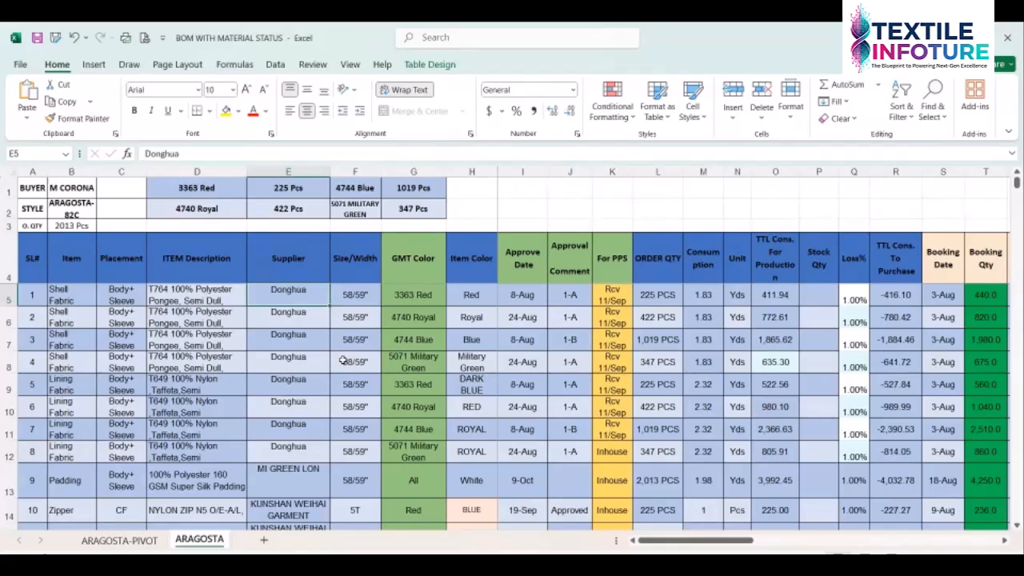
left_click(360, 383)
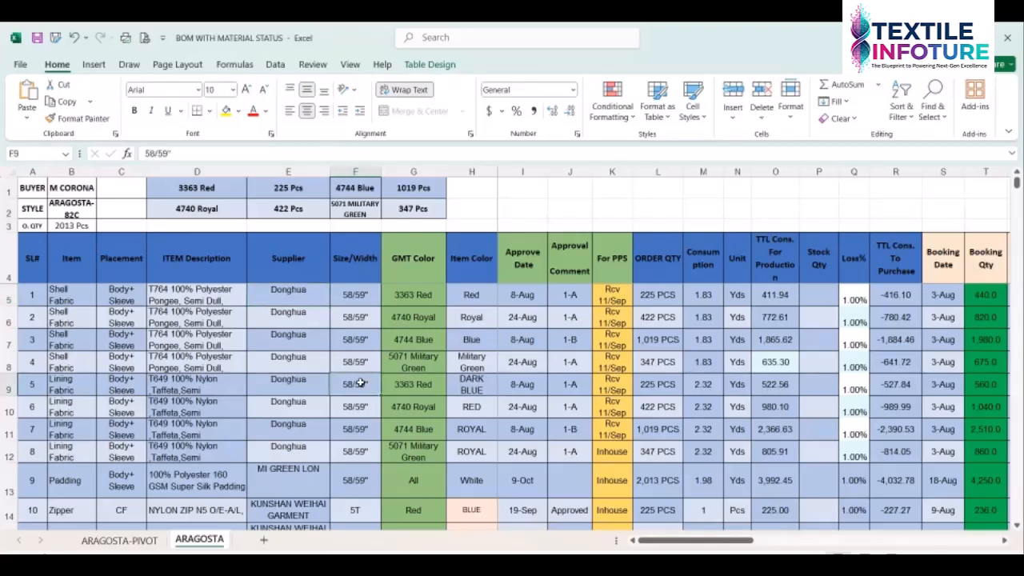
left_click(272, 379)
left_click(352, 388)
left_click(316, 385)
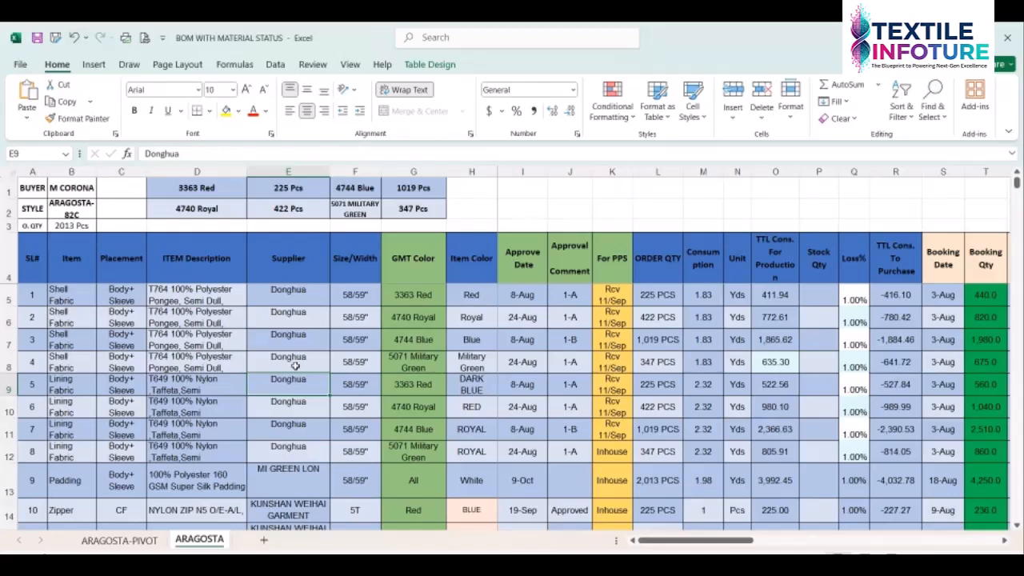
left_click(302, 446)
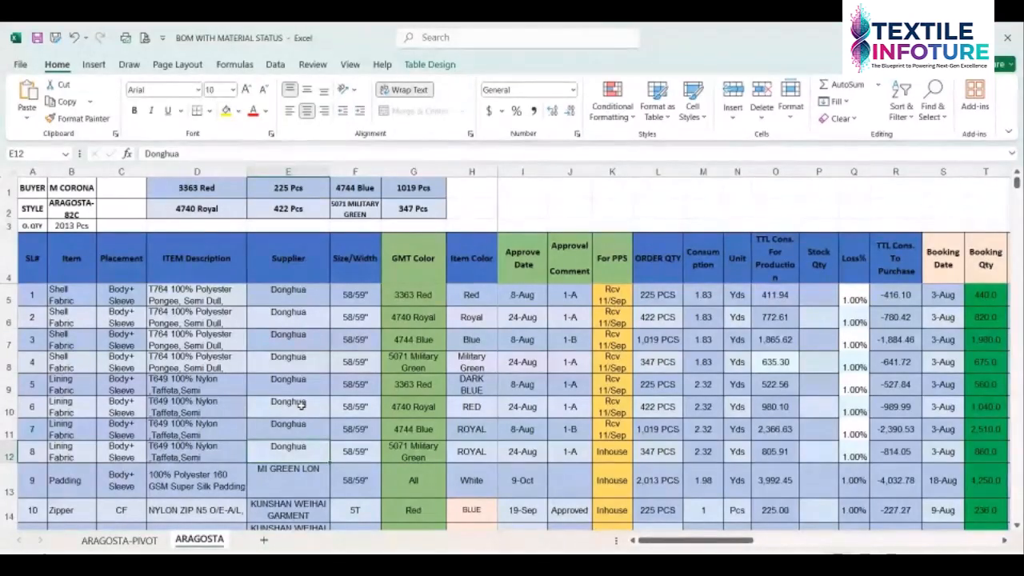
left_click(350, 446)
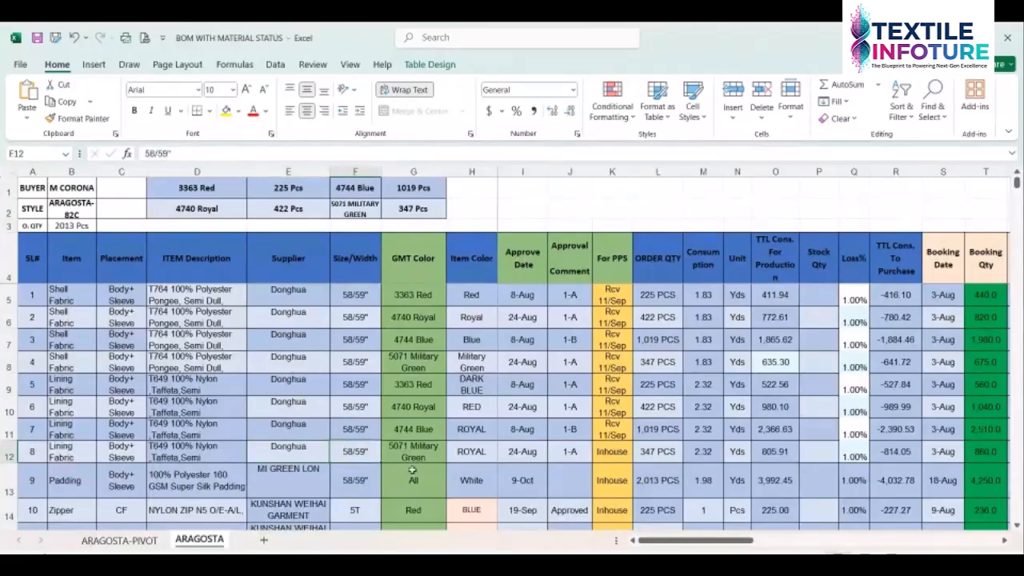
Review the supplier, size/width and garment colour entries of the padding row
left_click(408, 476)
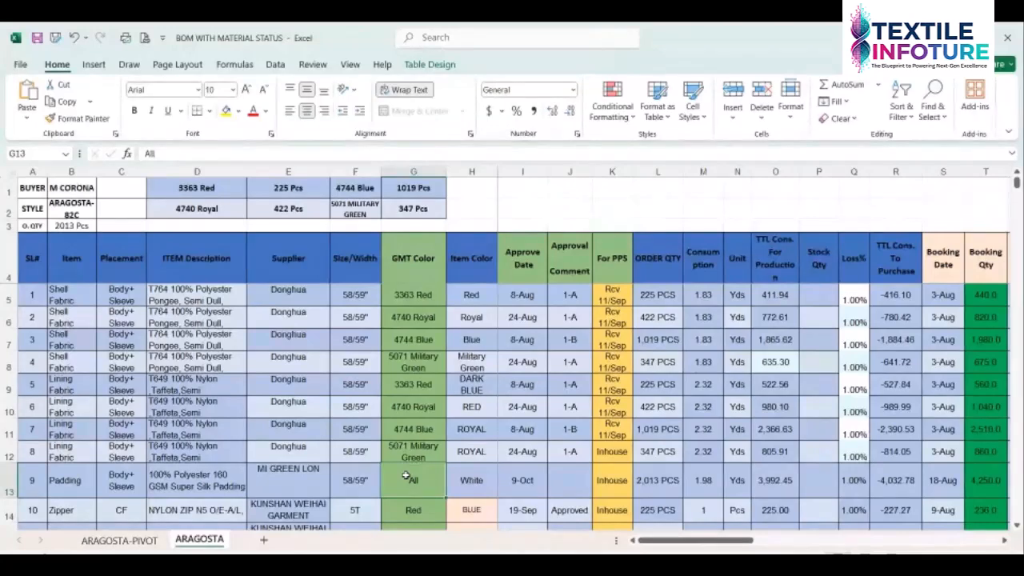
left_click(312, 475)
left_click(356, 478)
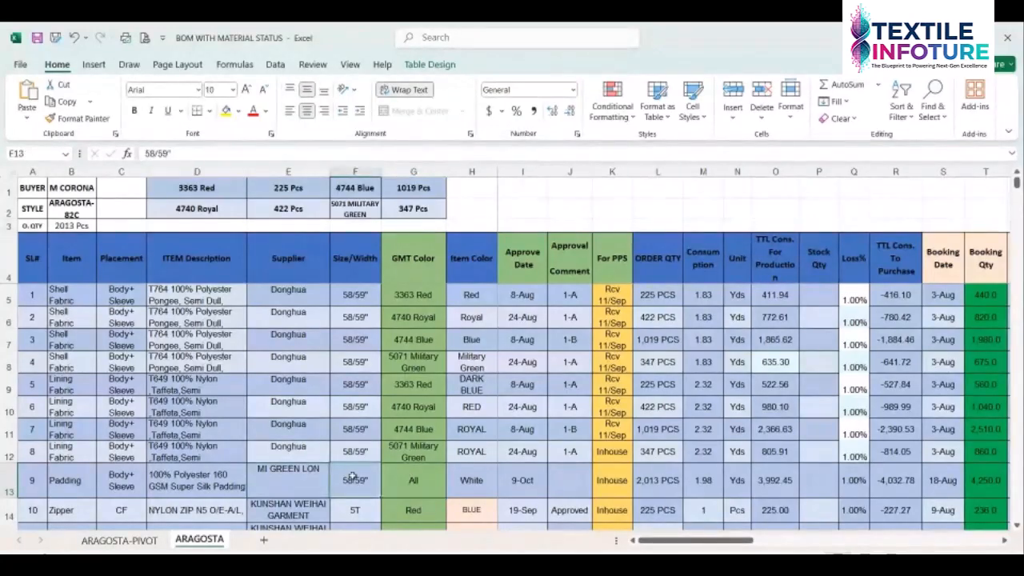
left_click(396, 477)
left_click(313, 474)
left_click(344, 478)
left_click(416, 478)
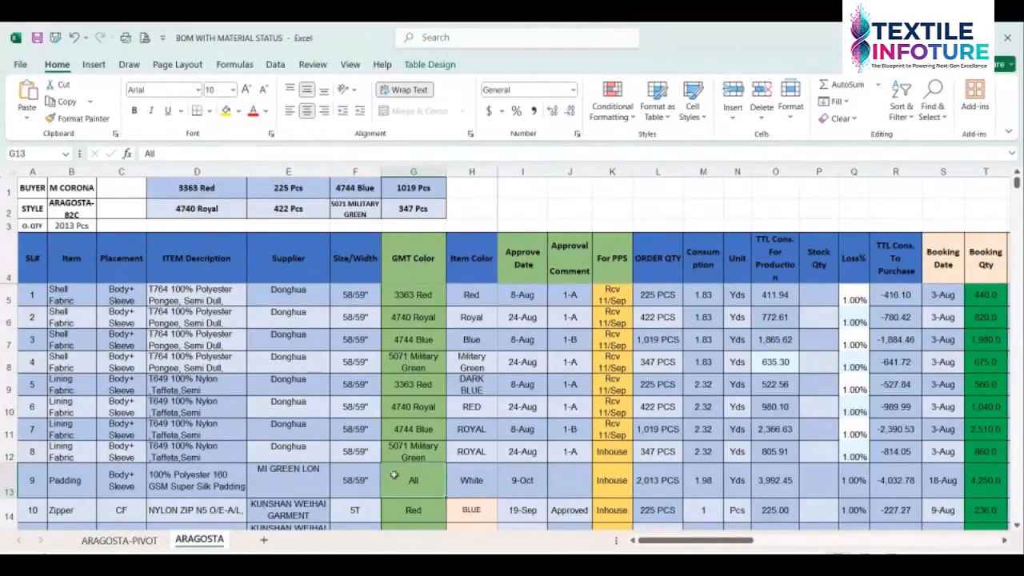
left_click(309, 480)
left_click(408, 481)
left_click(299, 367)
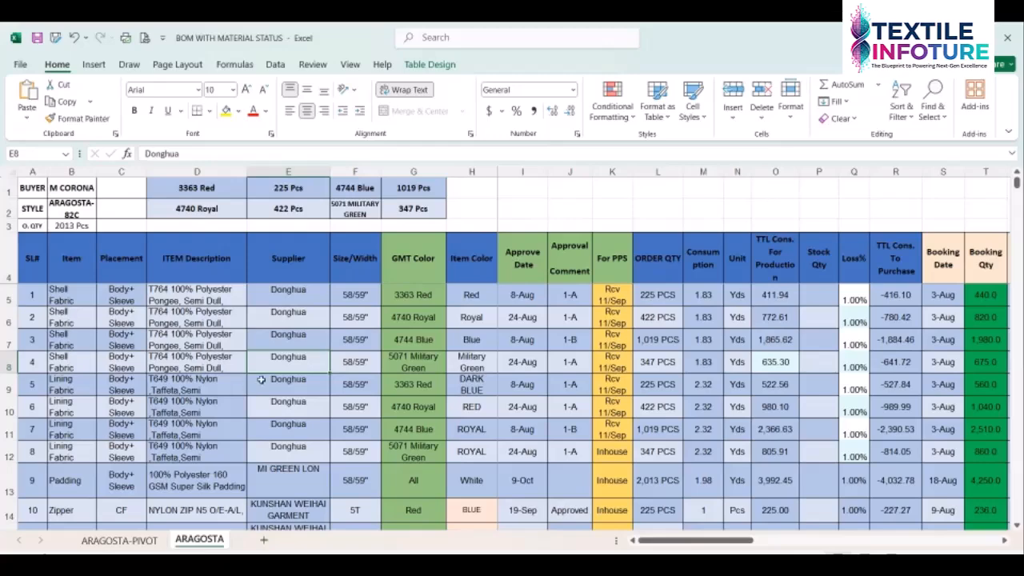
Examine the SL# column's serial numbers alongside the lining fabric items they identify
left_click(27, 261)
left_click(30, 296)
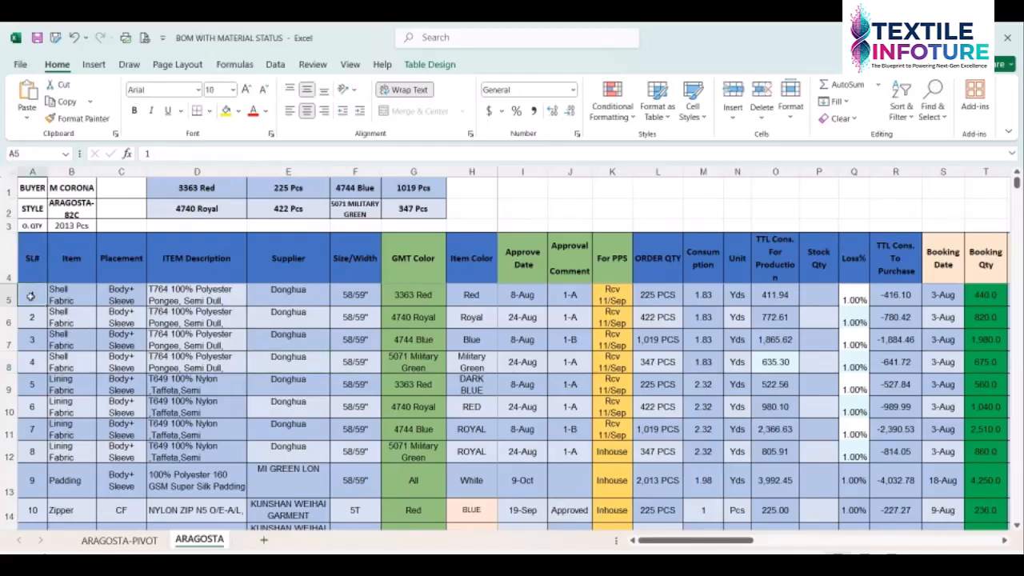
scroll(31, 296, "down", 2)
scroll(31, 296, "down", 2)
scroll(30, 296, "up", 4)
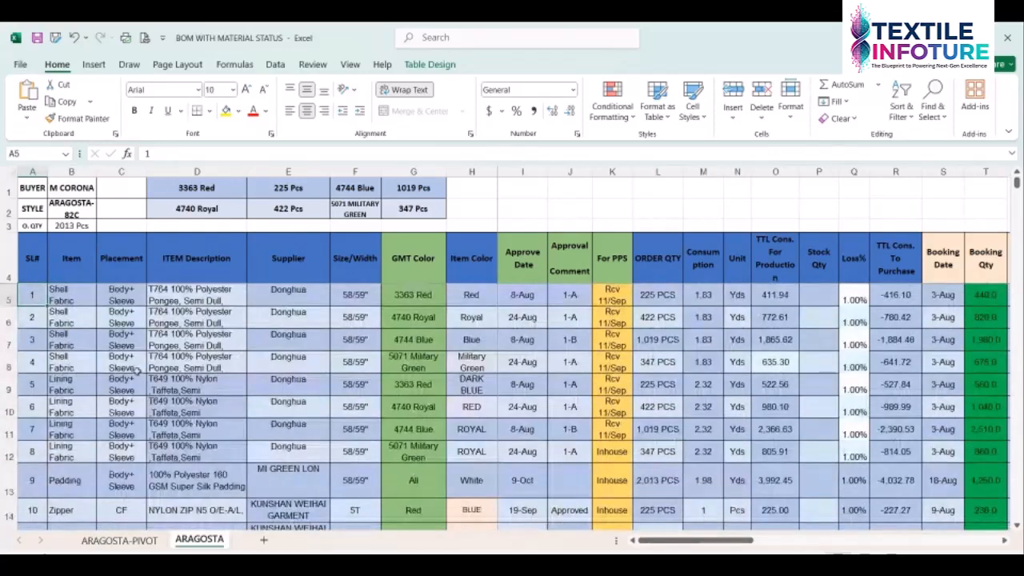
left_click(69, 387)
left_click(110, 384)
left_click(67, 402)
left_click(40, 407)
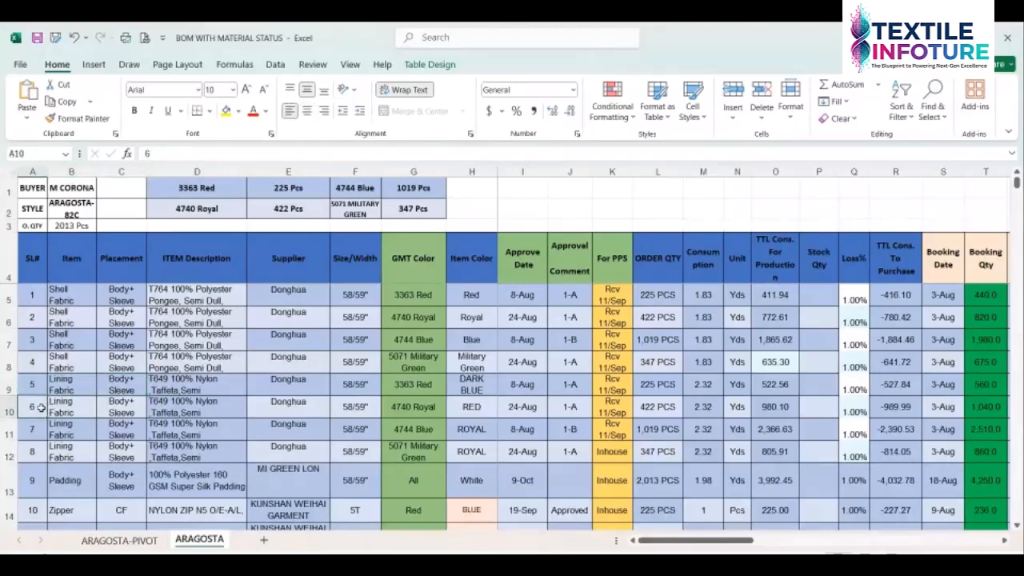
left_click(212, 410)
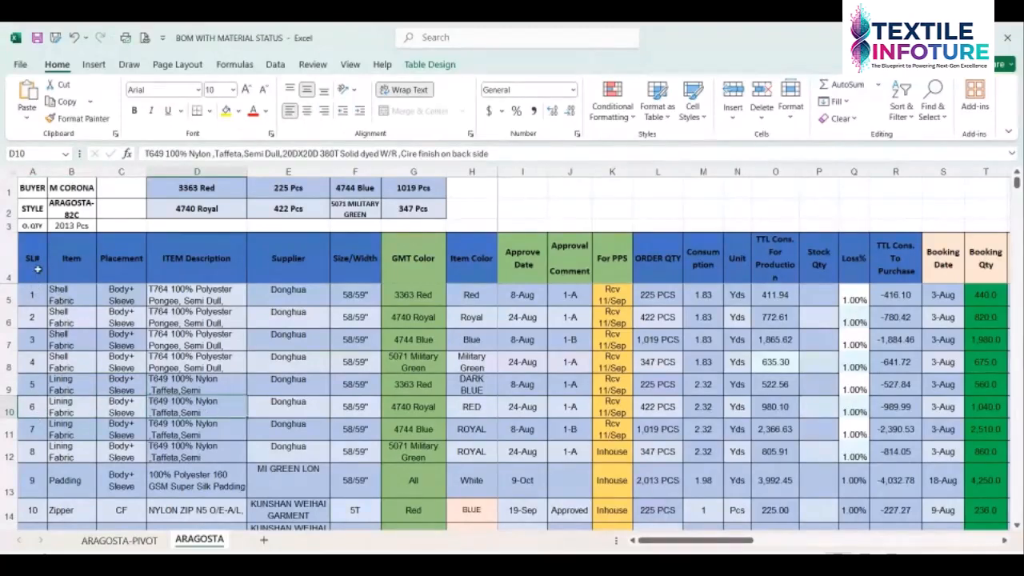
left_click(76, 340)
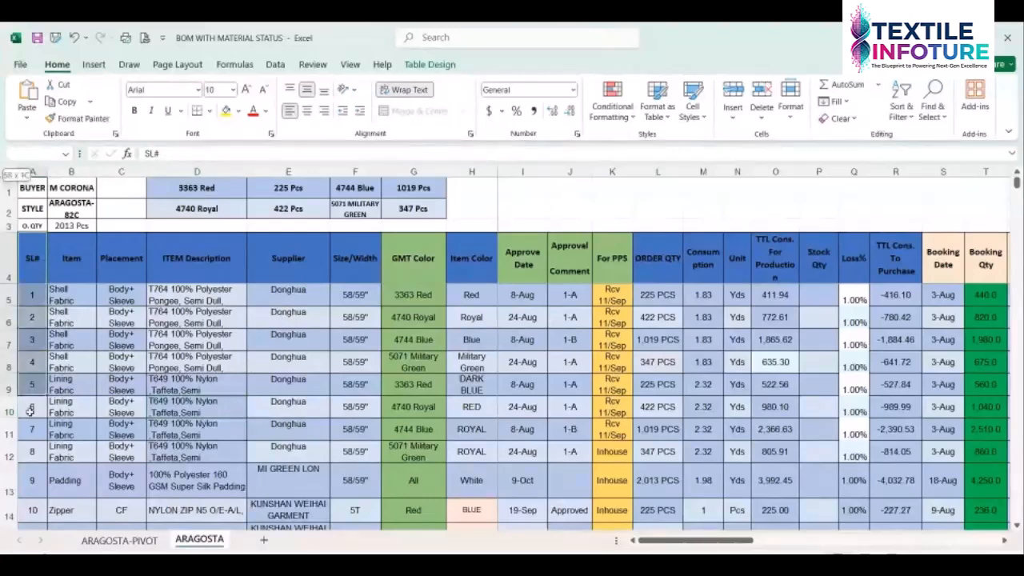
Go through the Item column from its heading through the shell fabric, lining fabric, padding and zipper rows
left_click(82, 267)
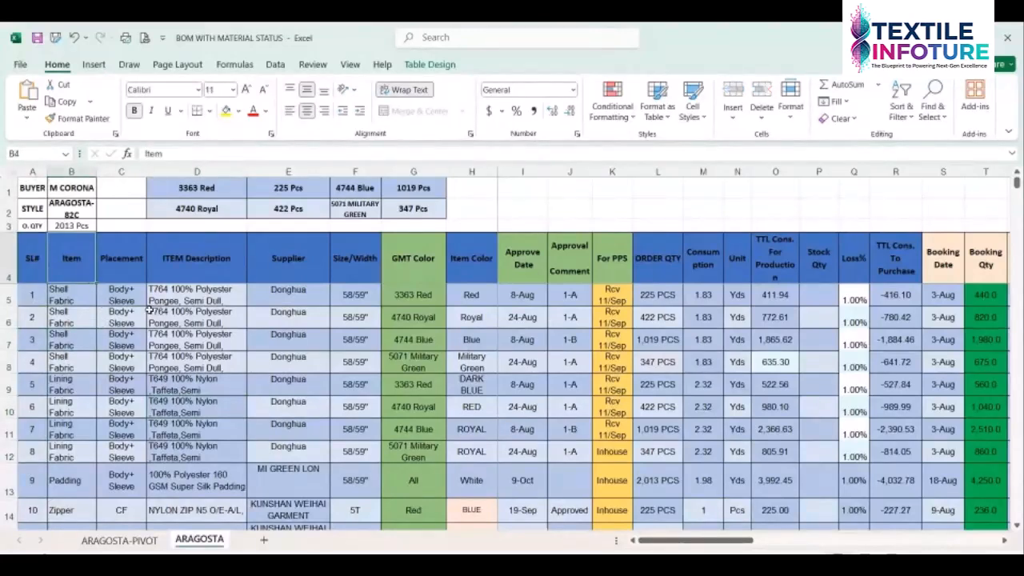
left_click(67, 296)
left_click(71, 318)
left_click(72, 341)
left_click(71, 364)
left_click(70, 393)
left_click(69, 410)
left_click(68, 432)
left_click(71, 453)
left_click(67, 483)
left_click(65, 508)
scroll(71, 455, "down", 1)
scroll(71, 452, "down", 1)
scroll(84, 420, "up", 1)
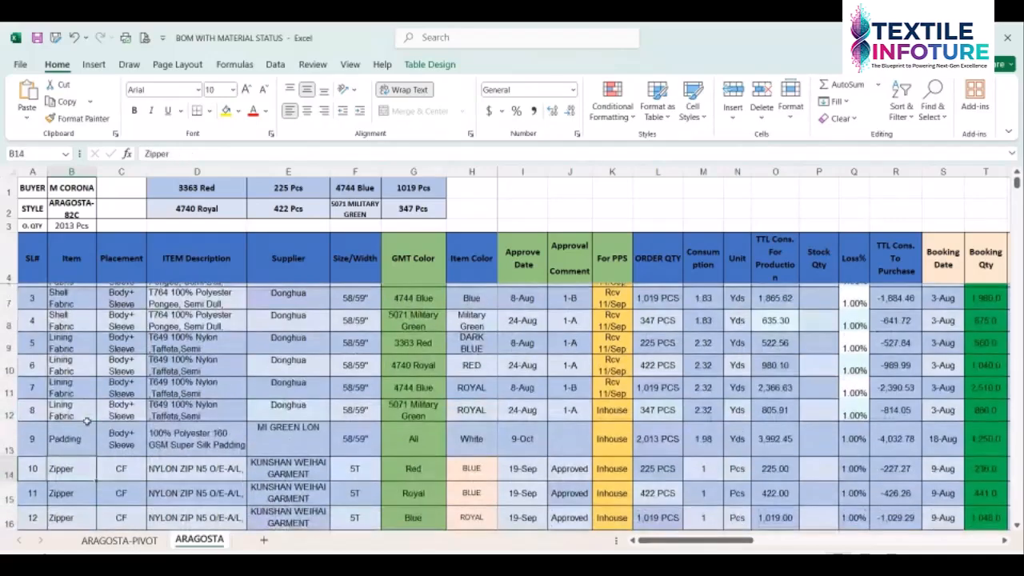
Check where the shell fabric is used by comparing the Item and Placement columns
left_click(168, 389)
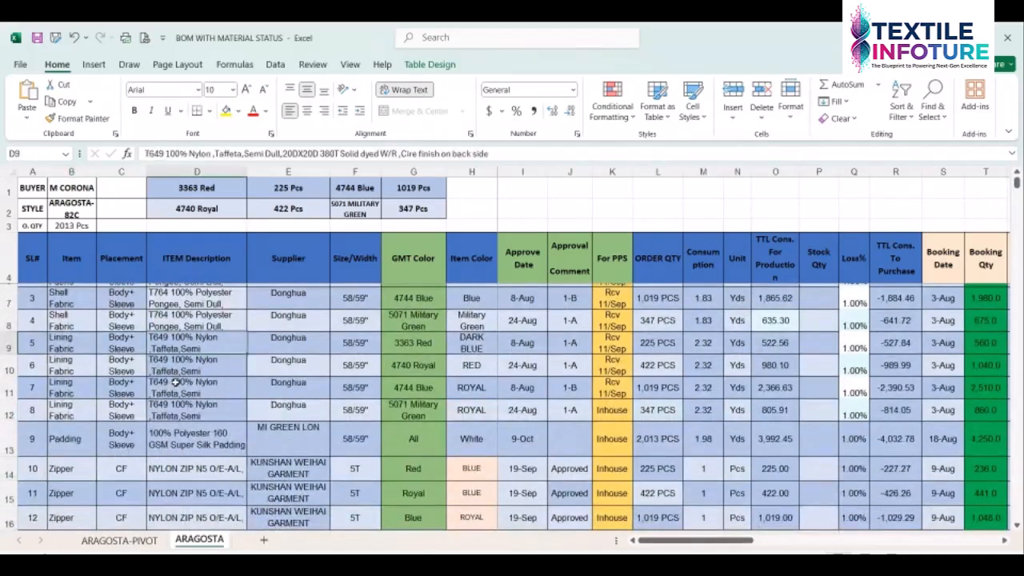
left_click(139, 354)
scroll(138, 356, "down", 3)
scroll(137, 356, "up", 3)
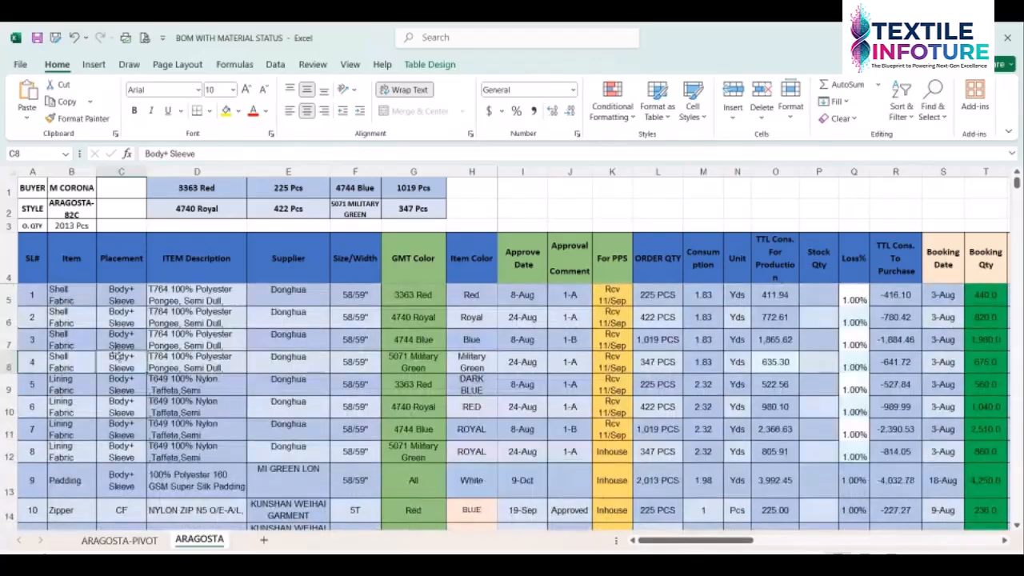
left_click(73, 300)
left_click(120, 298)
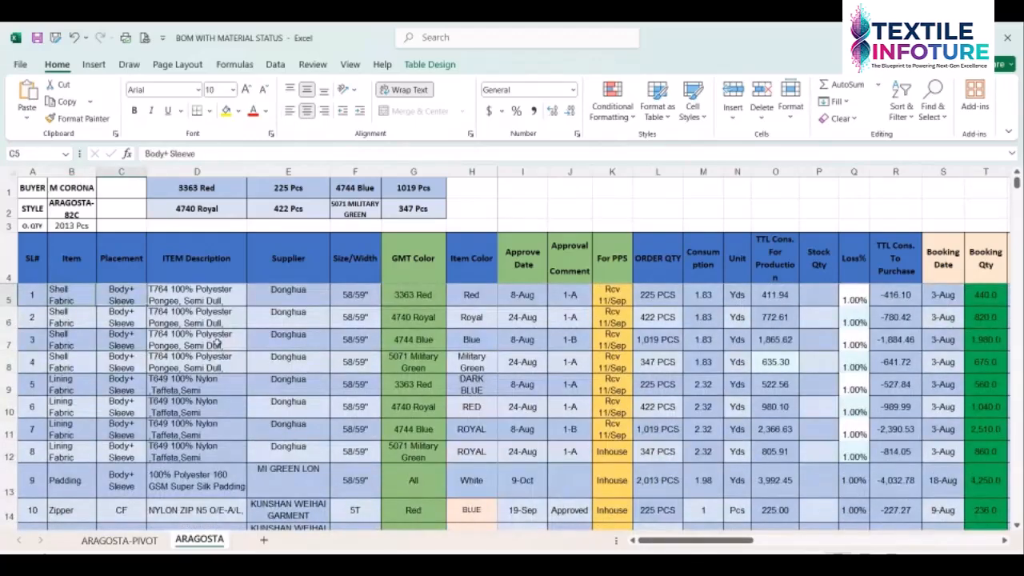
left_click(128, 317)
left_click(128, 344)
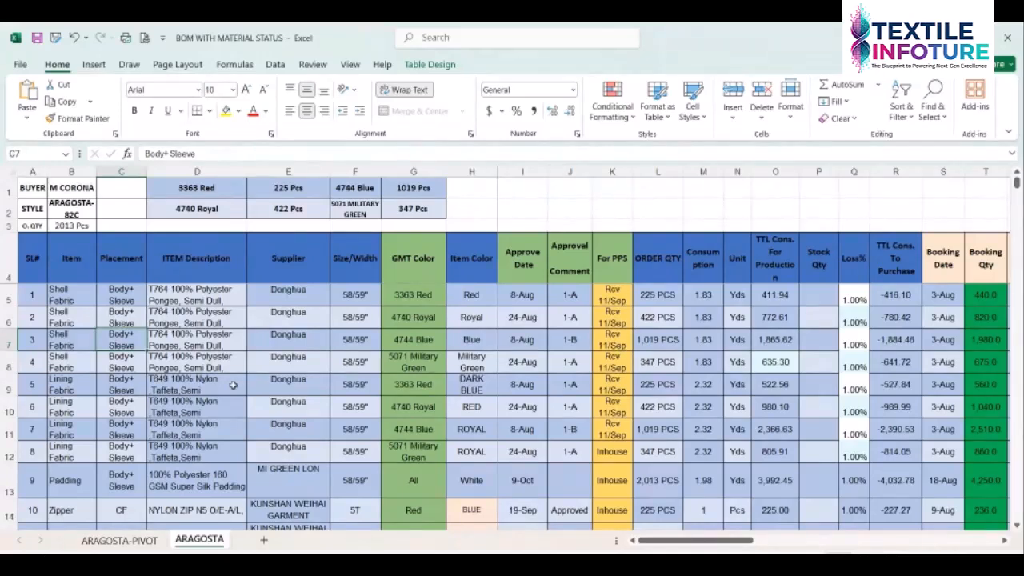
Review the Placement entries of all shell and lining fabric rows, highlighting C5:C12
left_click(127, 291)
left_click(125, 318)
left_click(128, 337)
left_click(126, 360)
left_click(122, 300)
left_click(122, 318)
left_click(121, 339)
left_click(122, 383)
left_click(123, 412)
left_click(123, 425)
left_click(124, 453)
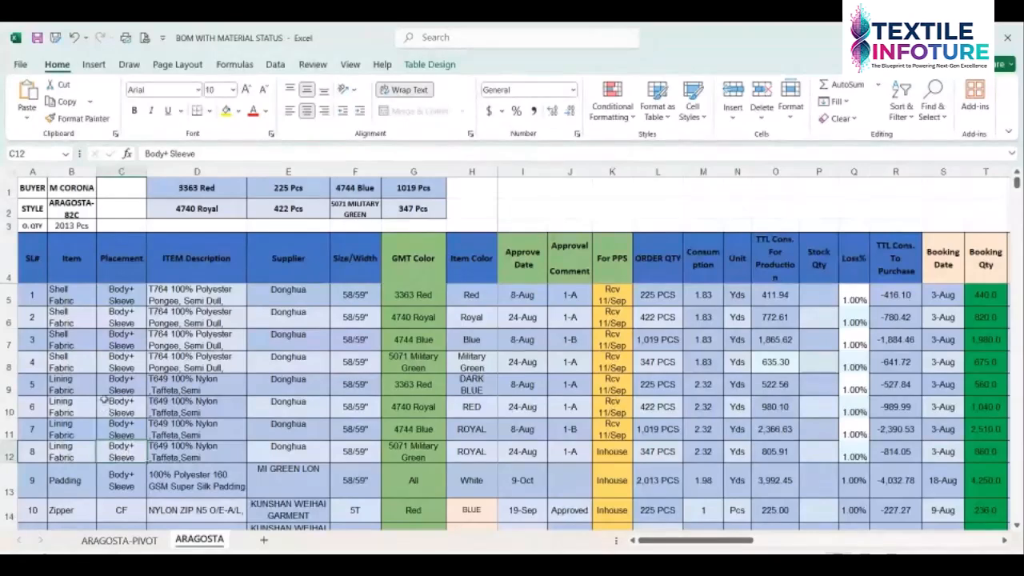
left_click_drag(126, 296, 124, 453)
Read the full item descriptions of the lining fabric, shell fabric, padding and zipper rows
left_click(172, 450)
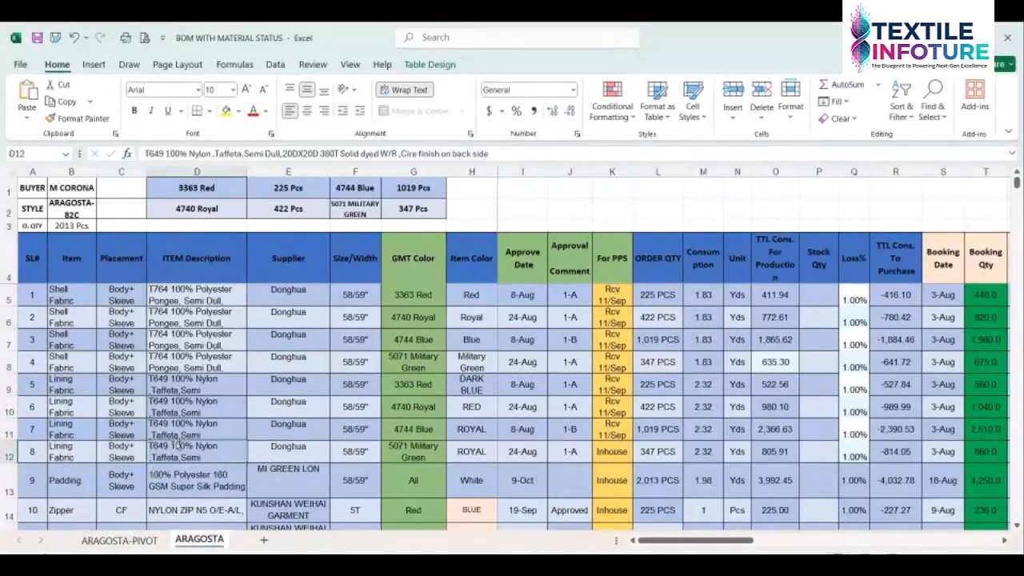
left_click(190, 293)
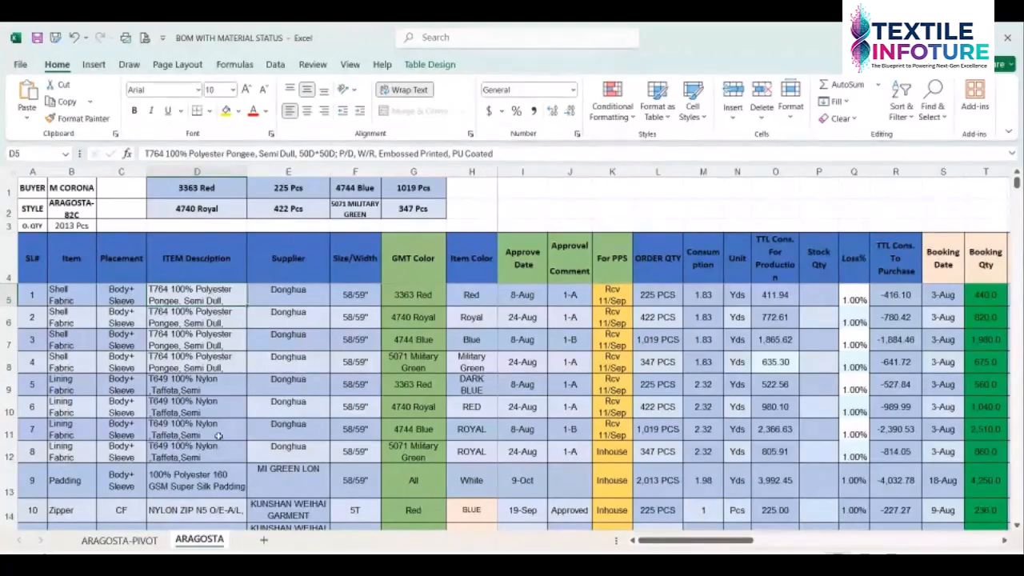
left_click(205, 472)
left_click(192, 509)
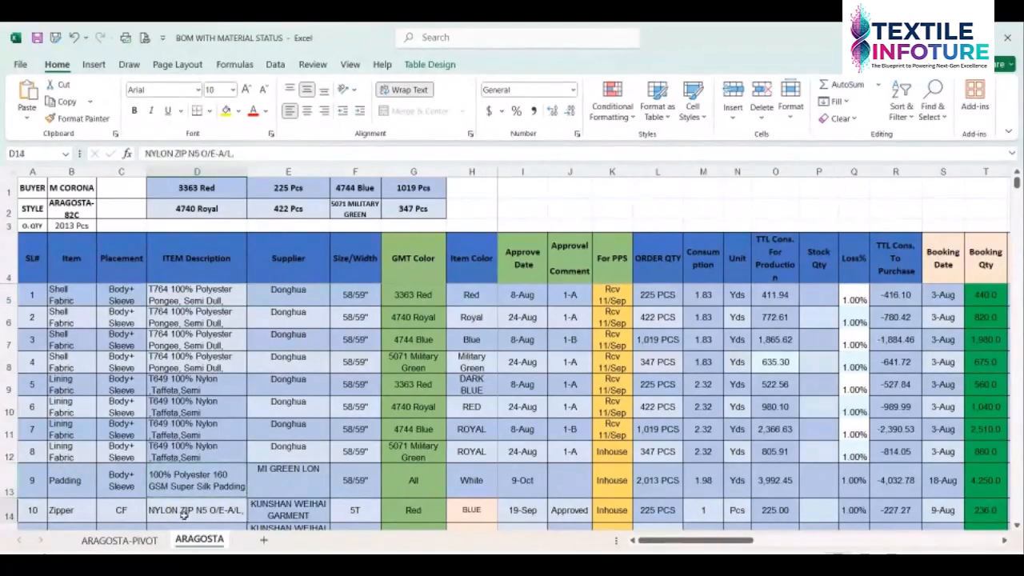
left_click(195, 292)
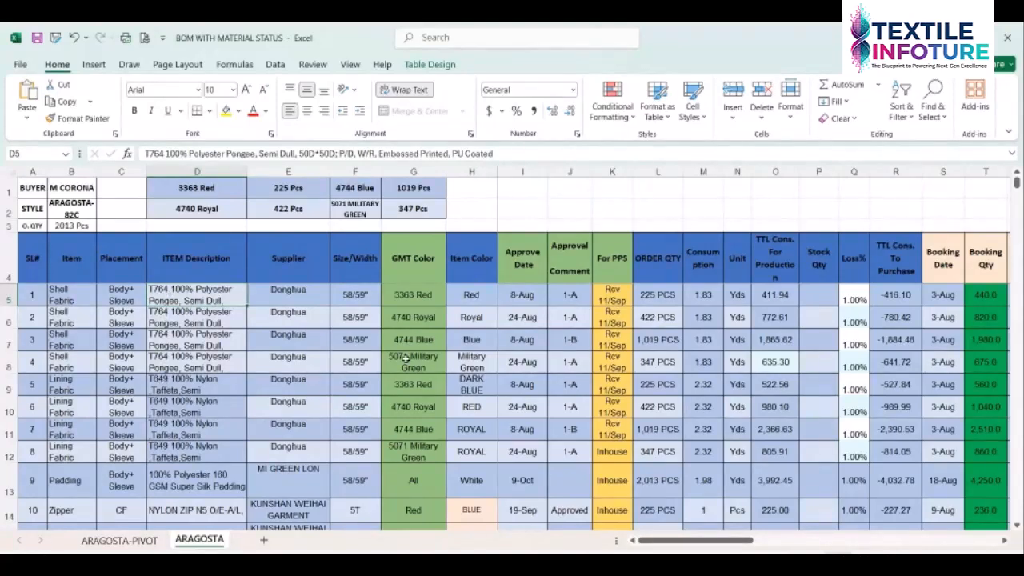
left_click(215, 317)
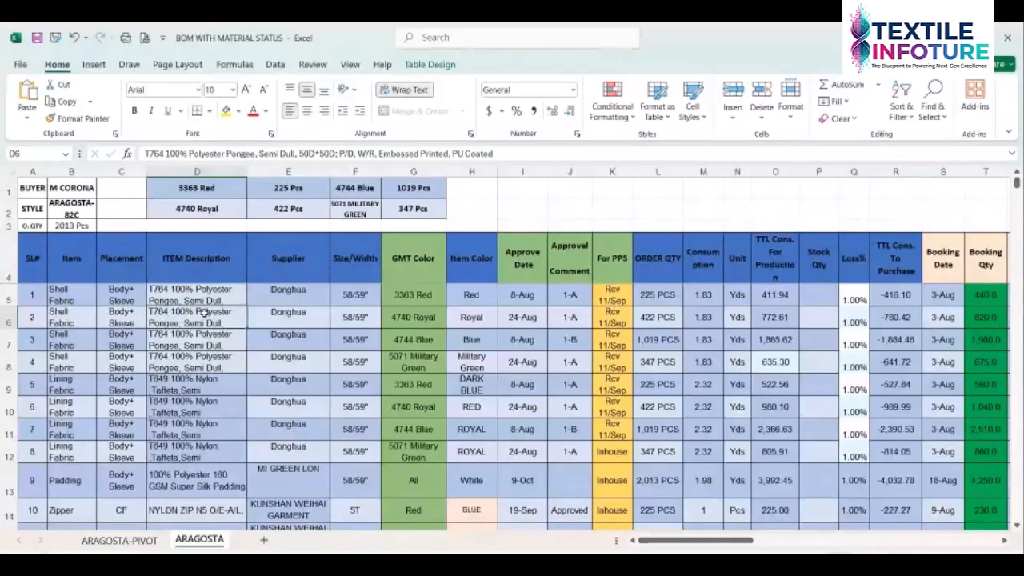
Compare the supplier of the fabric rows with the supplier of the padding row
left_click(272, 319)
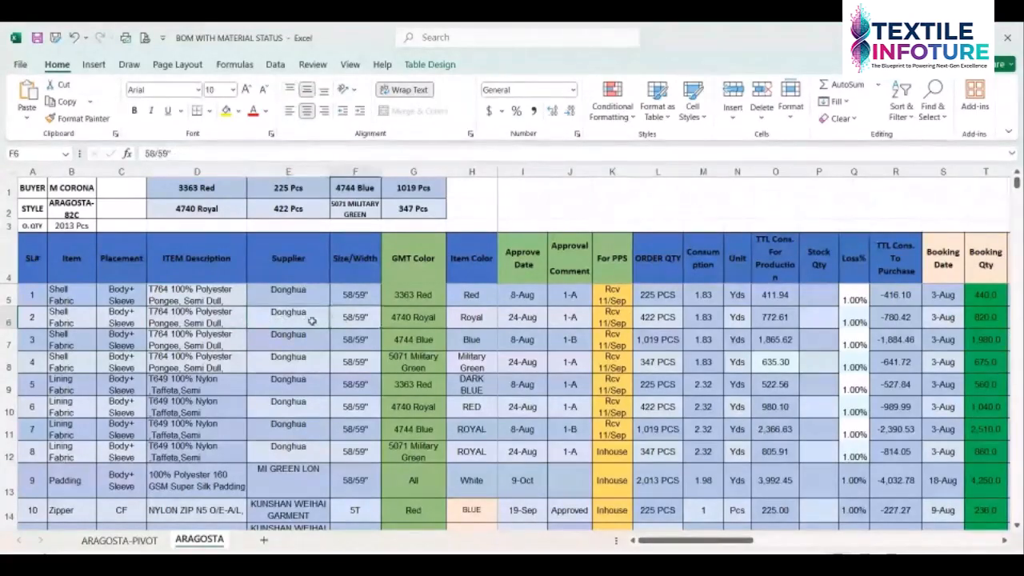
left_click_drag(289, 290, 296, 458)
left_click(293, 468)
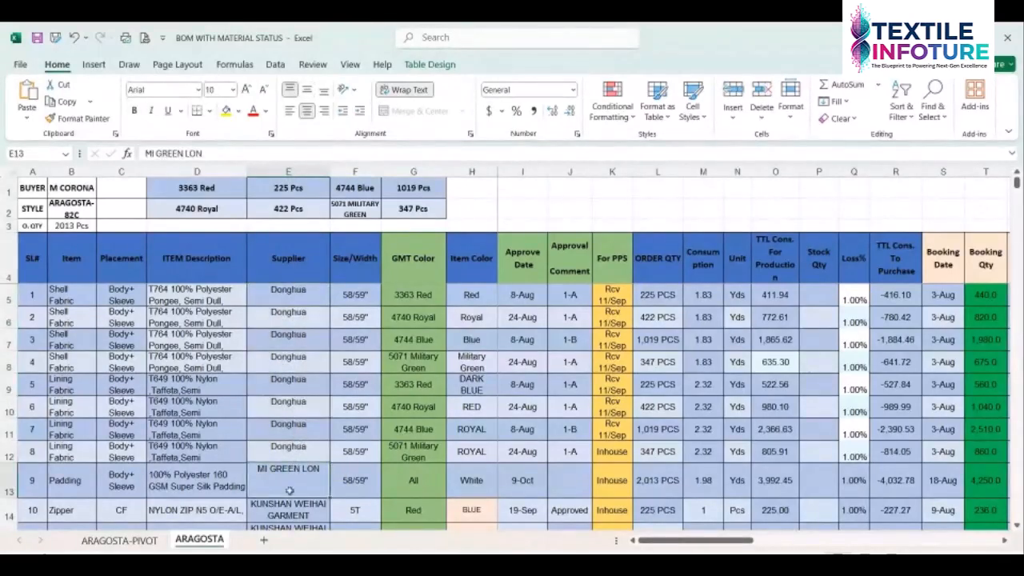
left_click(351, 476)
left_click(314, 485)
Check the Supplier entries of the shell and lining fabric rows one by one and highlight E5:E12
left_click(298, 344)
left_click(296, 359)
left_click(300, 294)
left_click(297, 314)
left_click(296, 338)
left_click(295, 364)
left_click(291, 385)
left_click(292, 406)
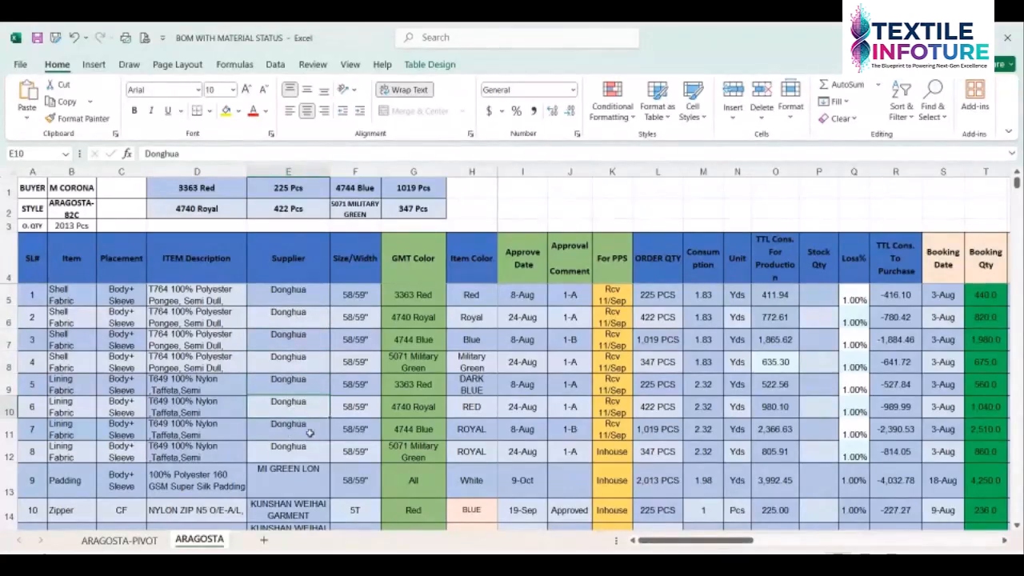
left_click(307, 451)
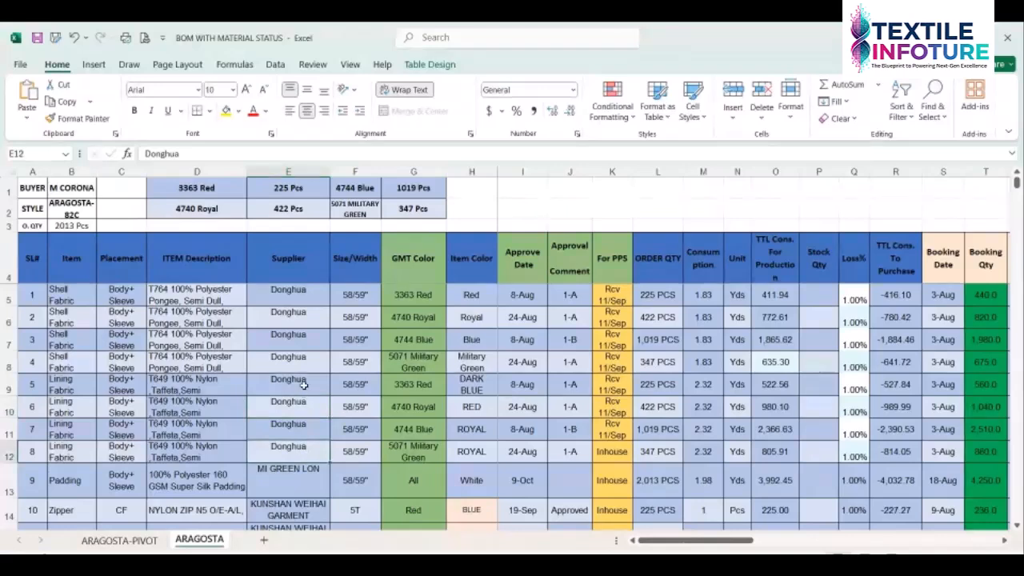
left_click_drag(296, 297, 290, 441)
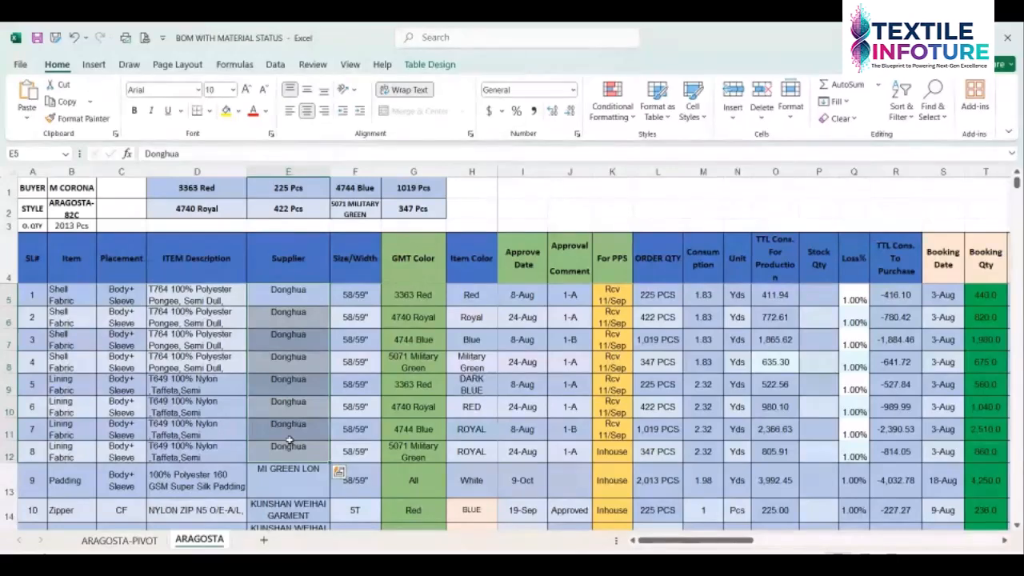
left_click(296, 357)
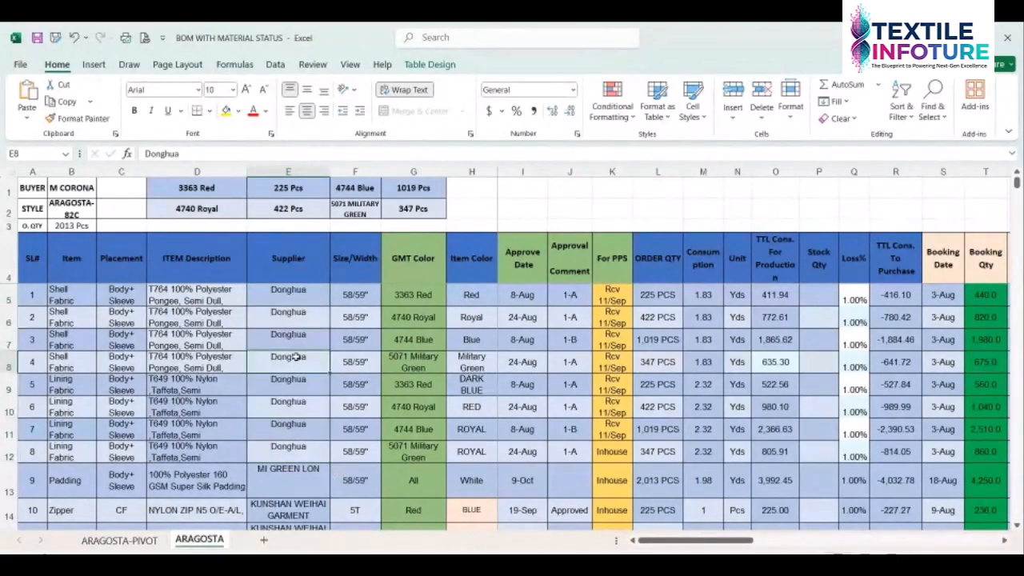
left_click_drag(280, 294, 267, 451)
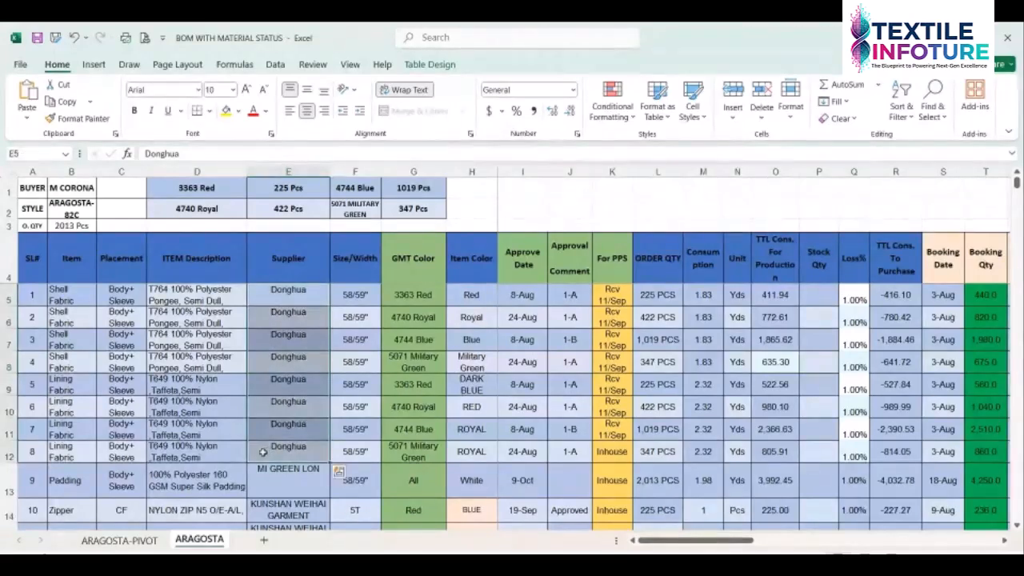
Highlight the fabric descriptions in D5:D12, then check the description and supplier entries of the first lining fabric rows
left_click_drag(196, 294, 184, 446)
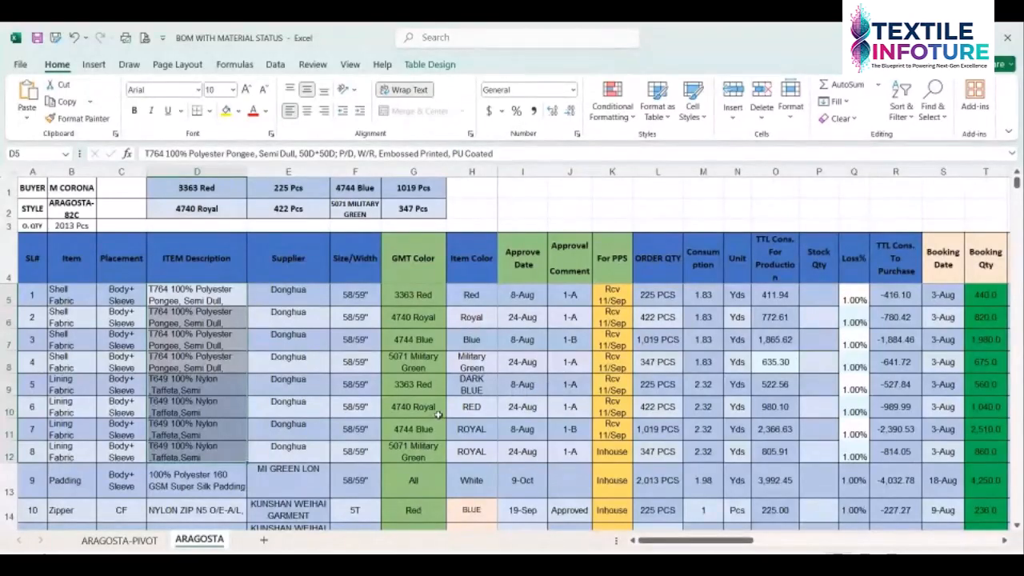
left_click(292, 385)
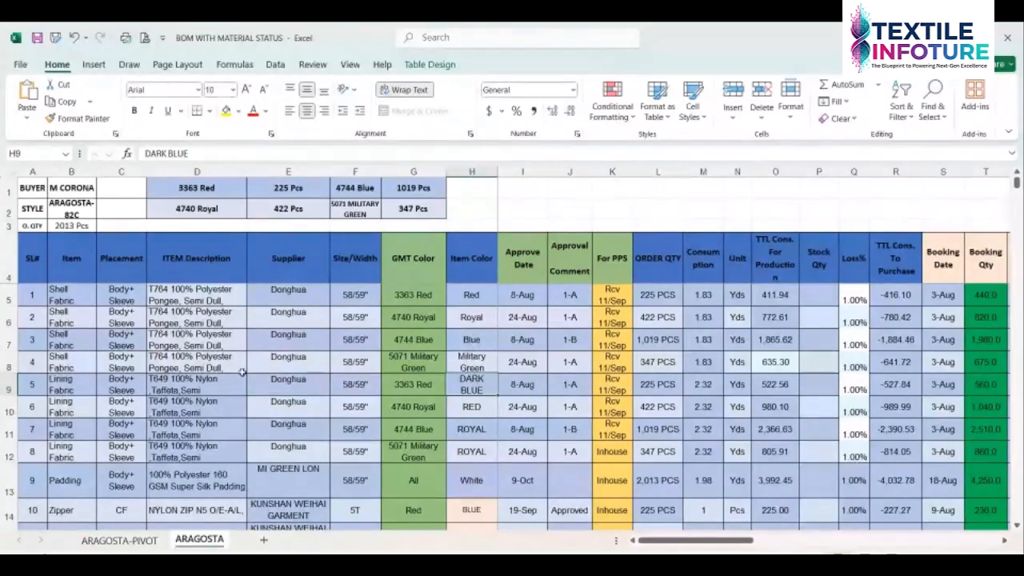
left_click(234, 386)
left_click(269, 386)
left_click(288, 402)
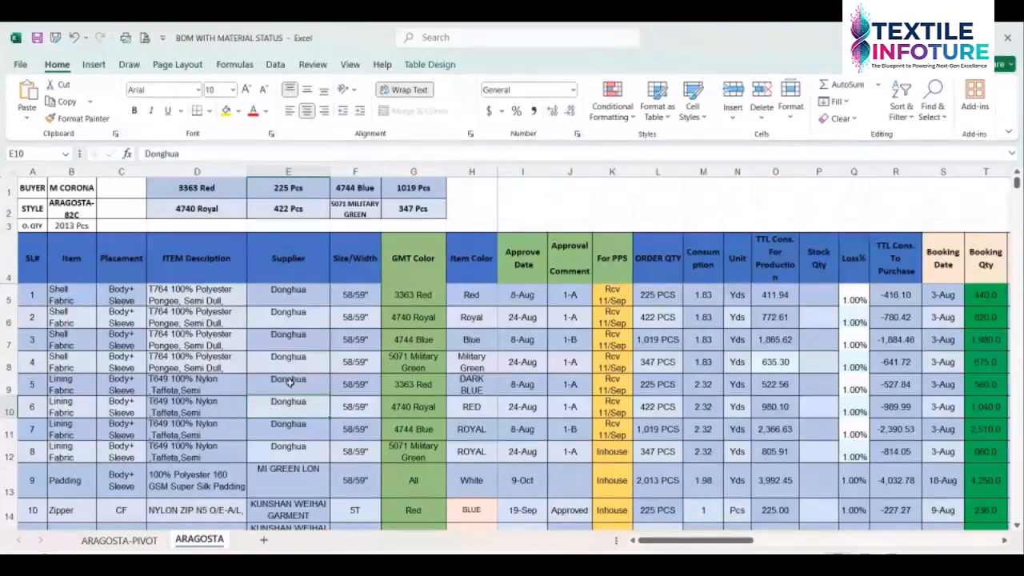
left_click(292, 384)
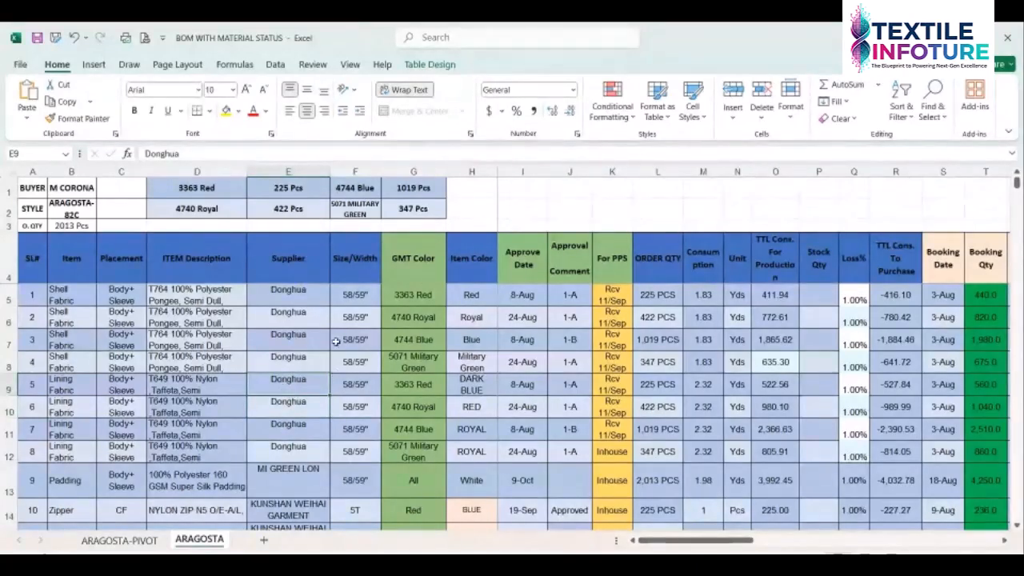
Check the Size/Width entries of the first two shell fabric rows against the supplier of the first row
left_click(350, 293)
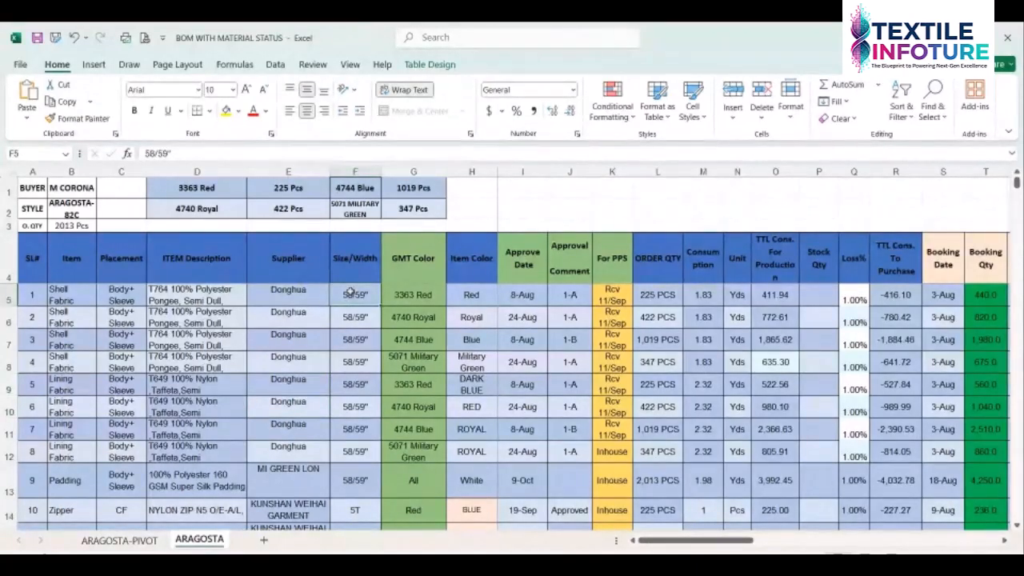
left_click(355, 318)
left_click(356, 291)
left_click(293, 297)
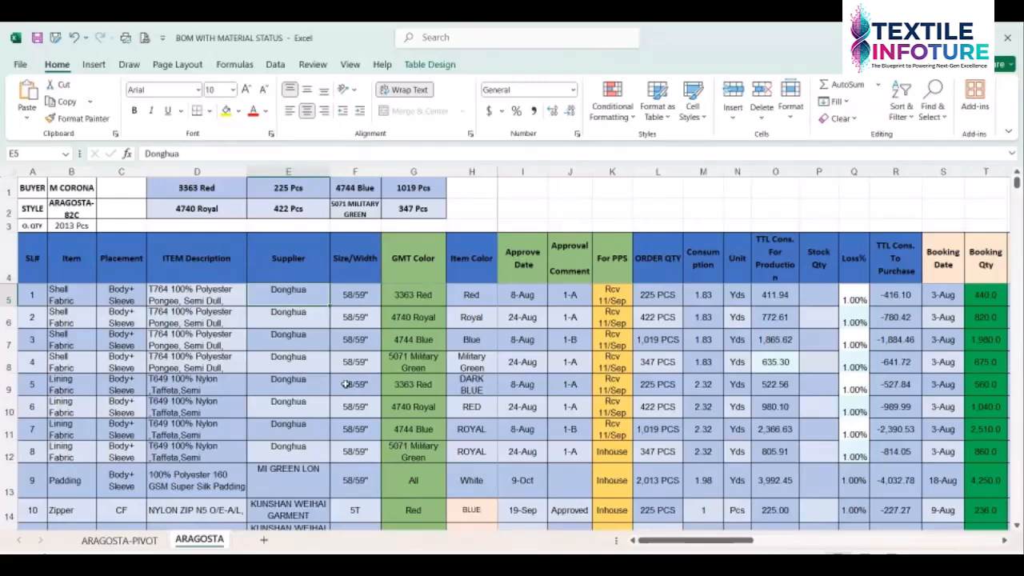
Review the Size/Width entries of the trims, from the zipper rows down to the elastic and grossgain tape rows
left_click(314, 506)
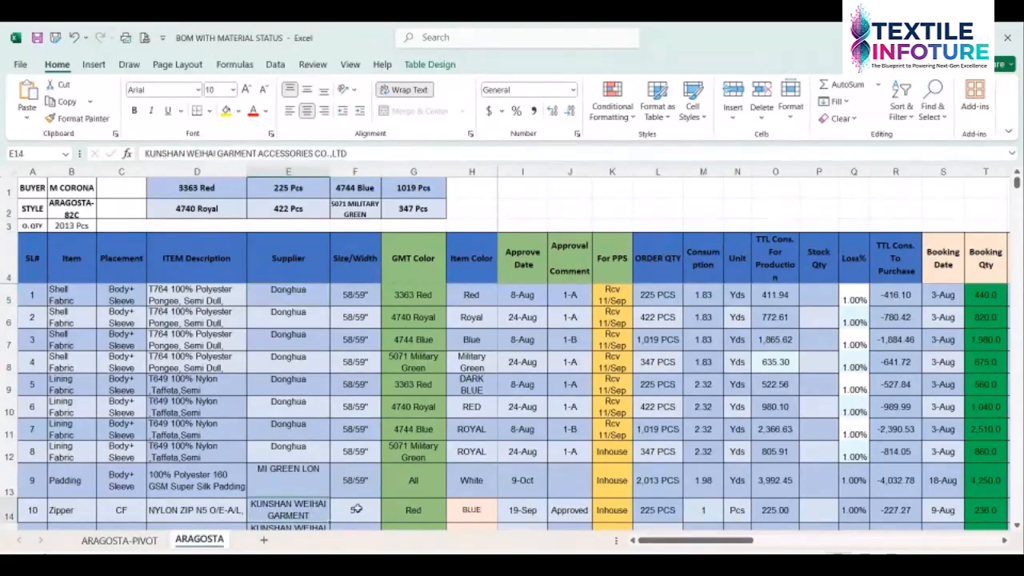
left_click(356, 508)
scroll(353, 483, "down", 1)
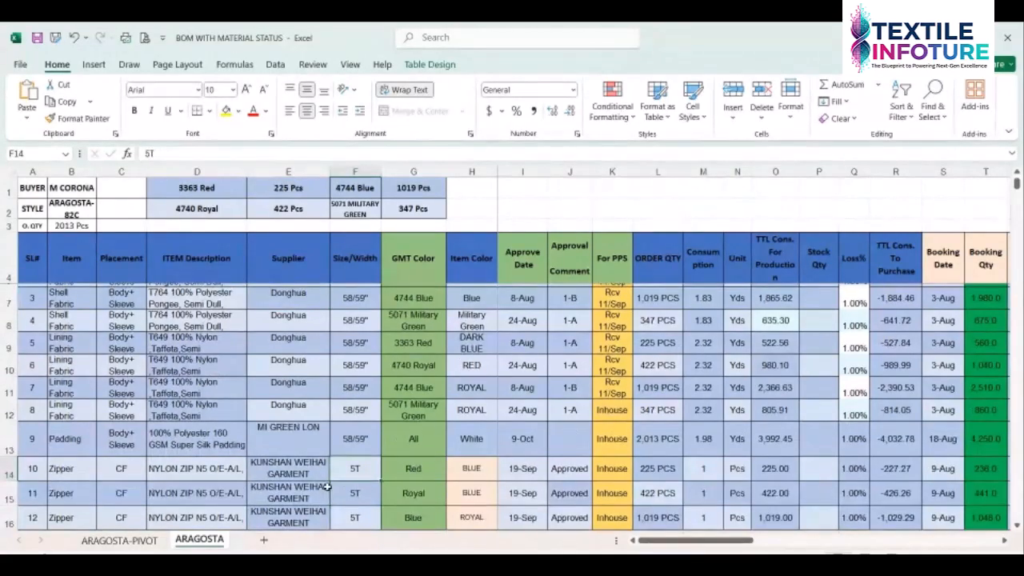
scroll(327, 487, "down", 1)
left_click(282, 507)
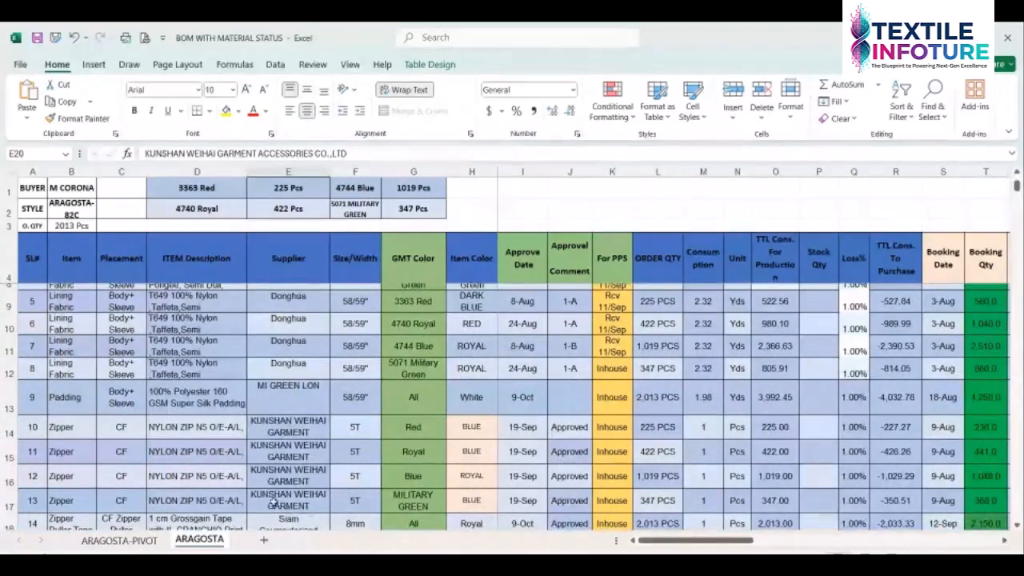
left_click(358, 524)
scroll(356, 484, "down", 2)
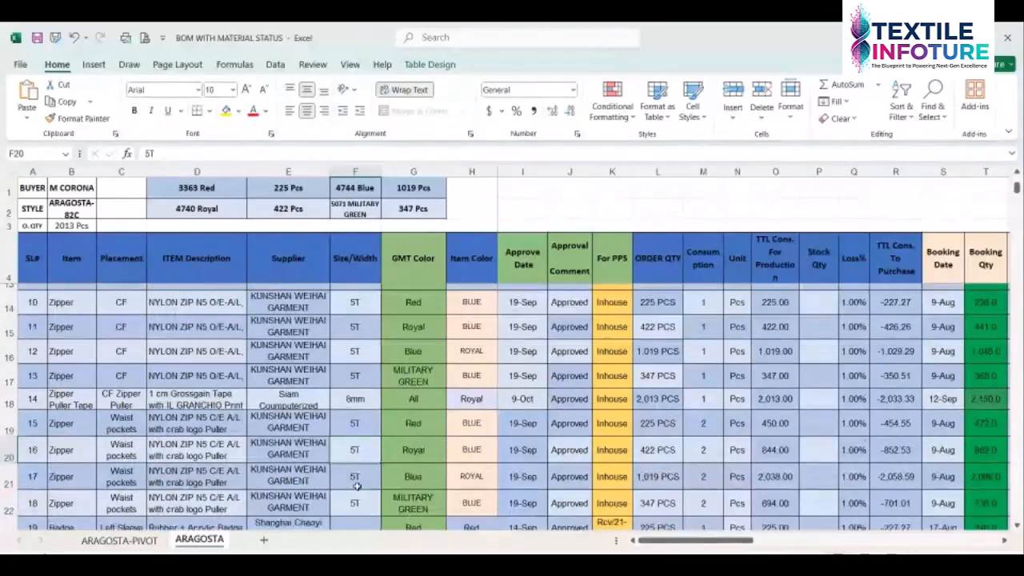
scroll(357, 486, "down", 3)
left_click(358, 470)
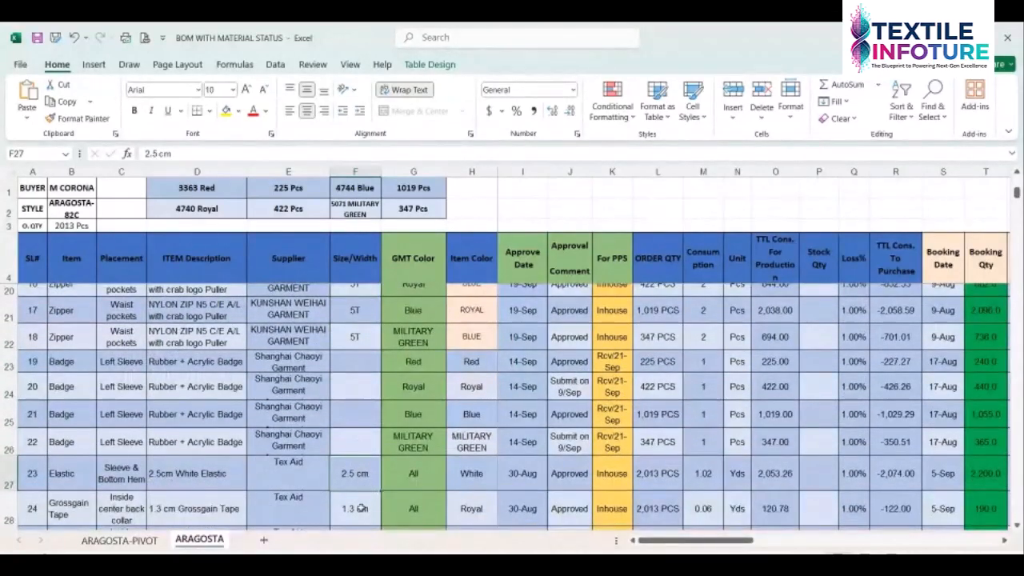
left_click(361, 508)
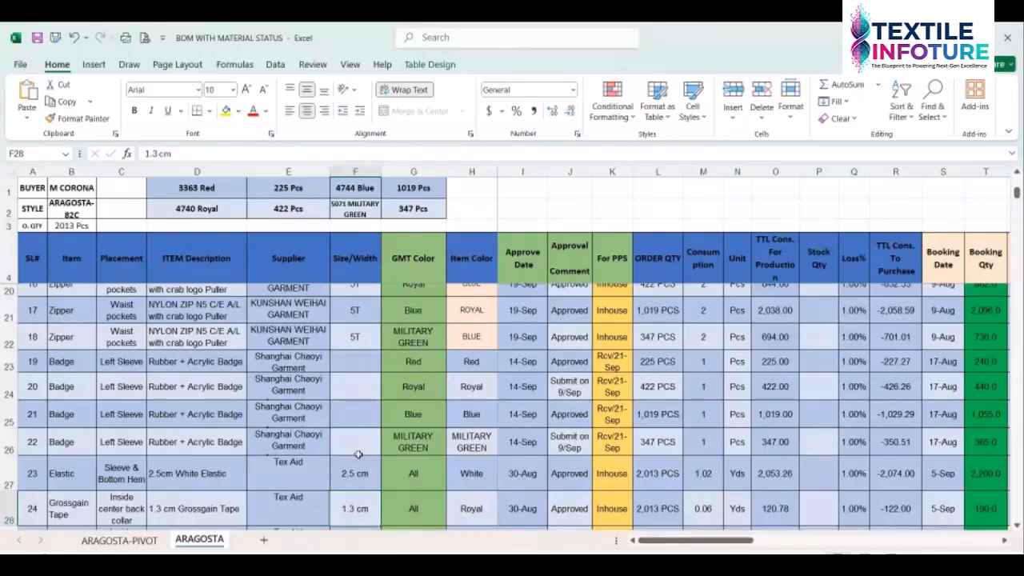
Review the Size/Width entries of the padding row and the fabric rows, highlighting the fabric widths from F5 downward
scroll(357, 455, "up", 5)
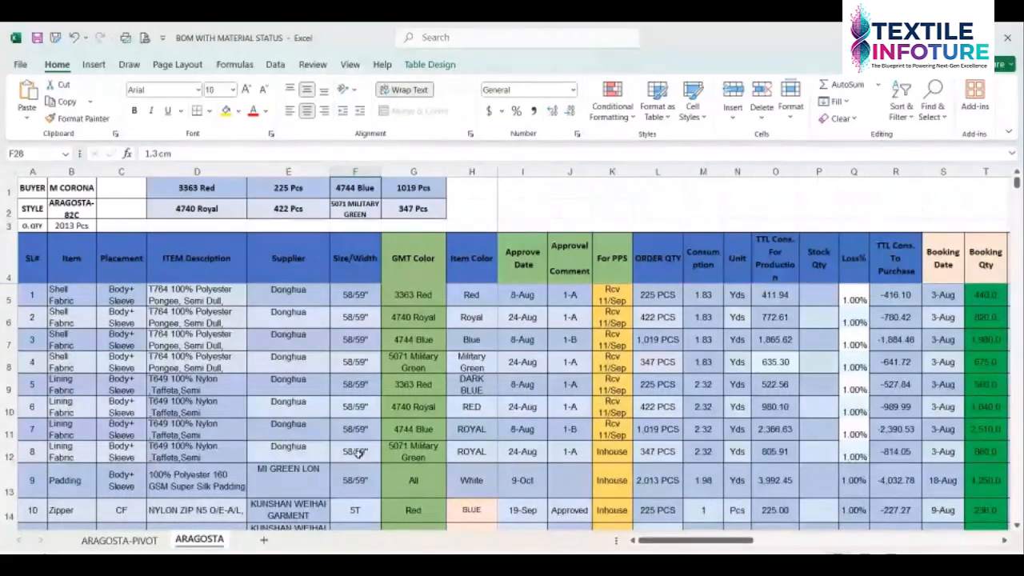
left_click(356, 476)
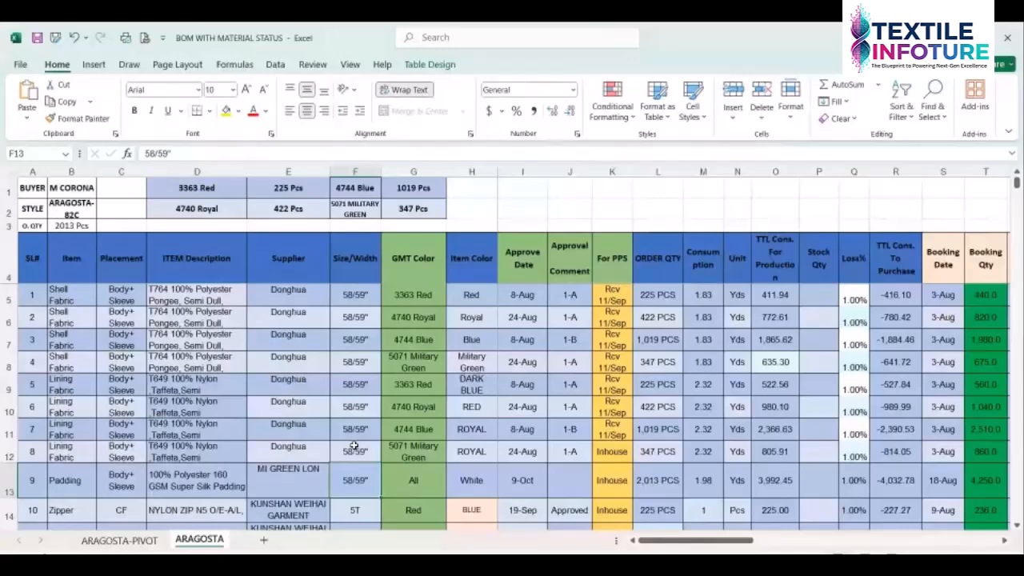
left_click_drag(355, 295, 360, 431)
left_click(361, 431)
left_click(352, 444)
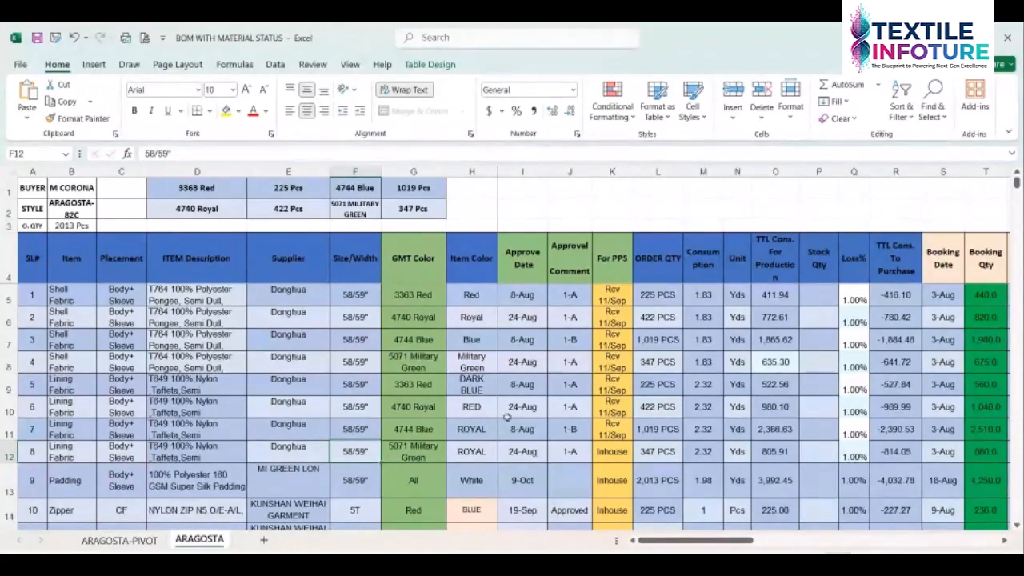
Examine the GMT Color heading and the colour of each shell fabric row, highlighting G5:G10
left_click(412, 296)
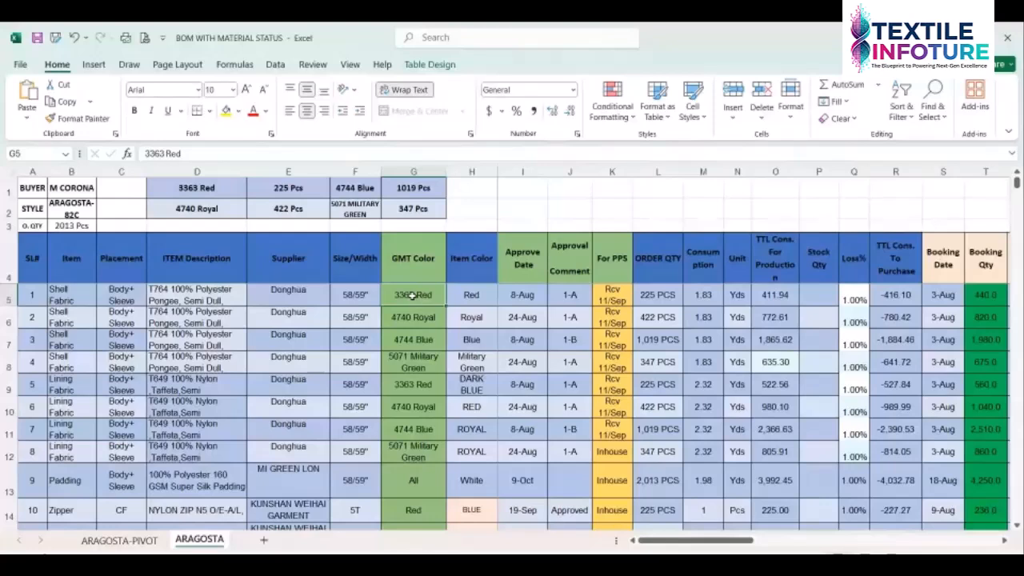
key("Down")
left_click(412, 299)
left_click(427, 277)
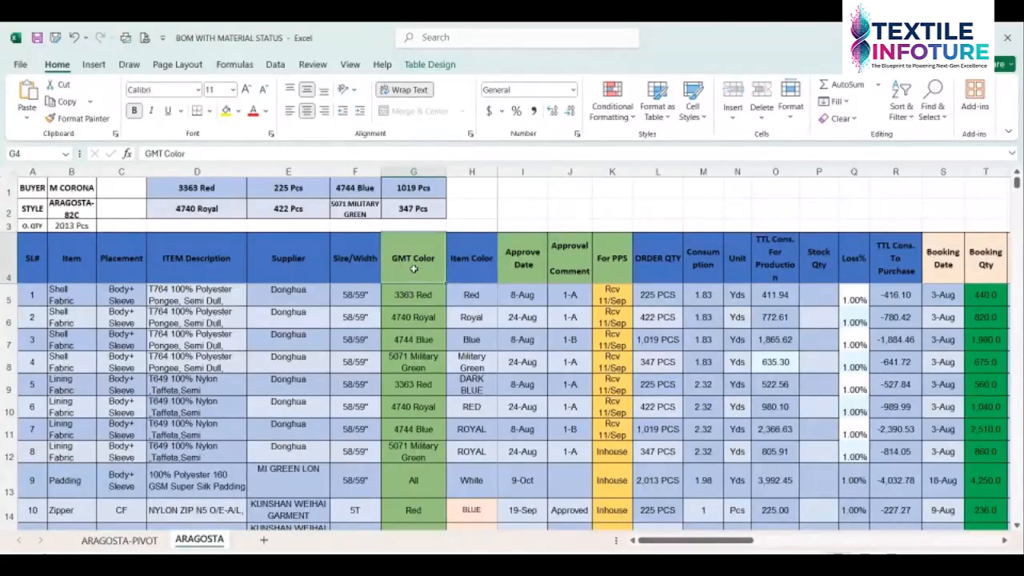
left_click(410, 303)
left_click(411, 321)
left_click(408, 342)
left_click(408, 362)
left_click_drag(404, 297, 409, 406)
left_click(409, 317)
Match each shell fabric row's GMT Color with the corresponding garment colour in the header block D1:F2
left_click(415, 297)
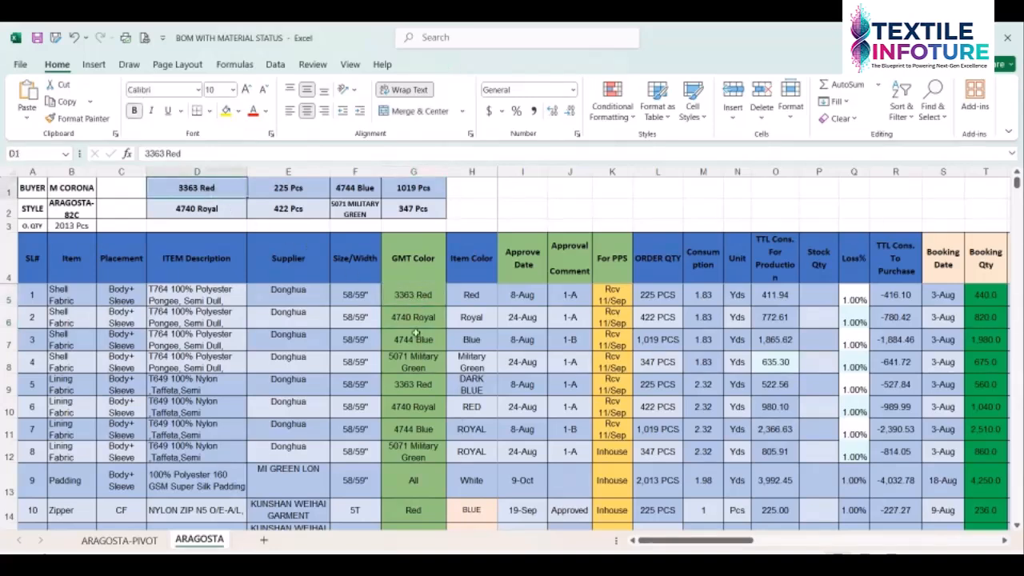
left_click(424, 323)
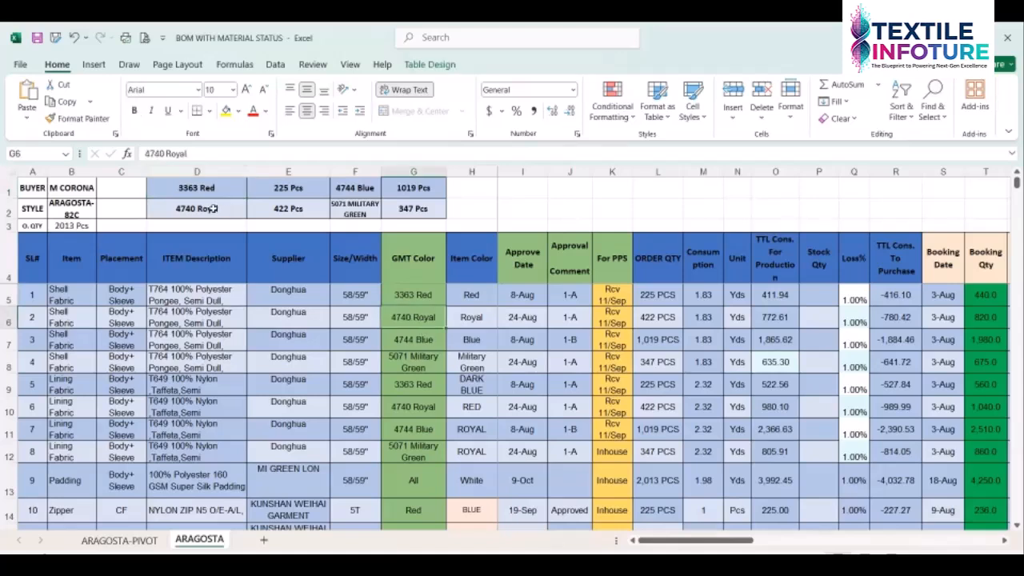
left_click(431, 335)
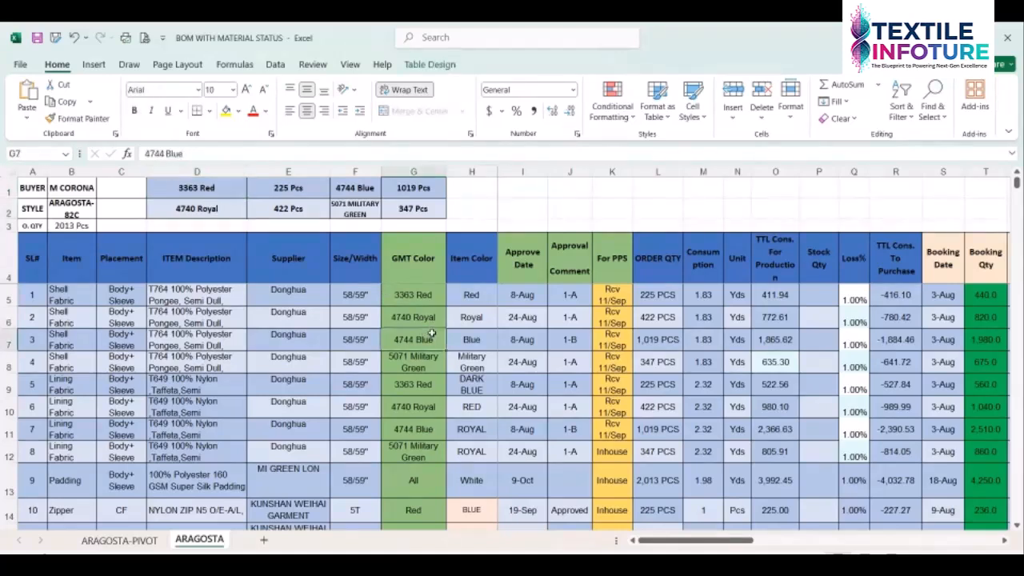
left_click(349, 190)
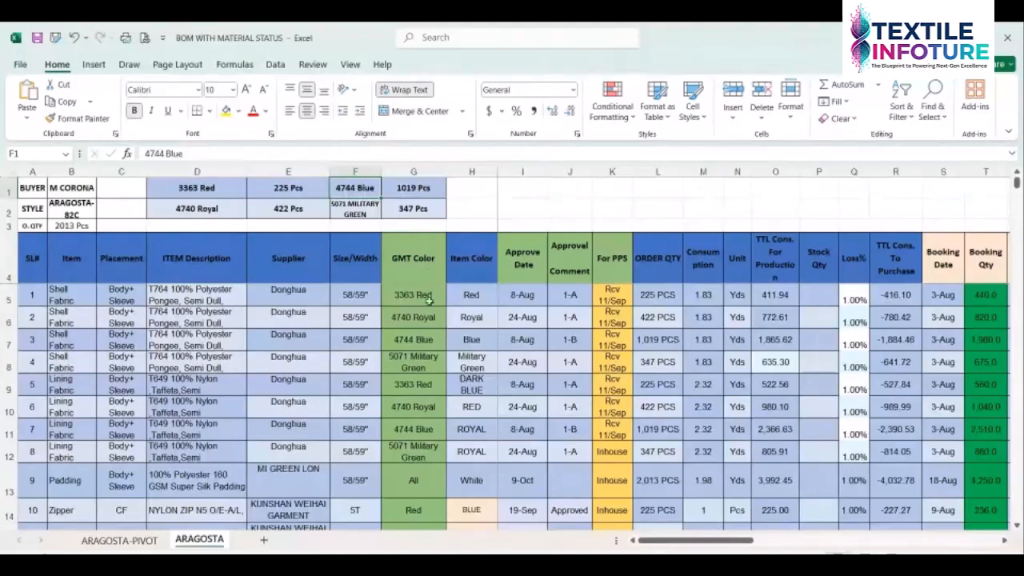
left_click(419, 347)
left_click(422, 357)
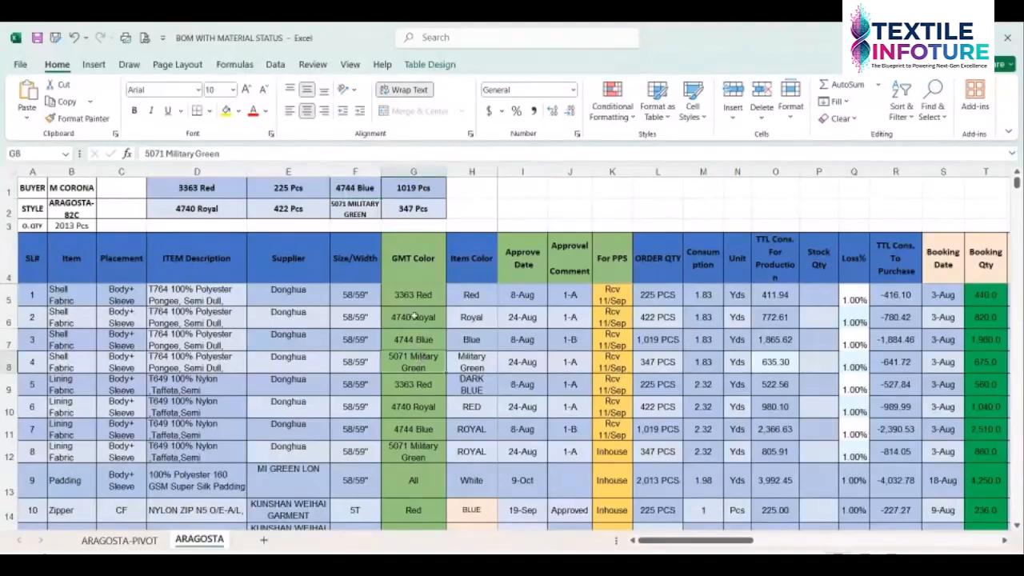
left_click(358, 210)
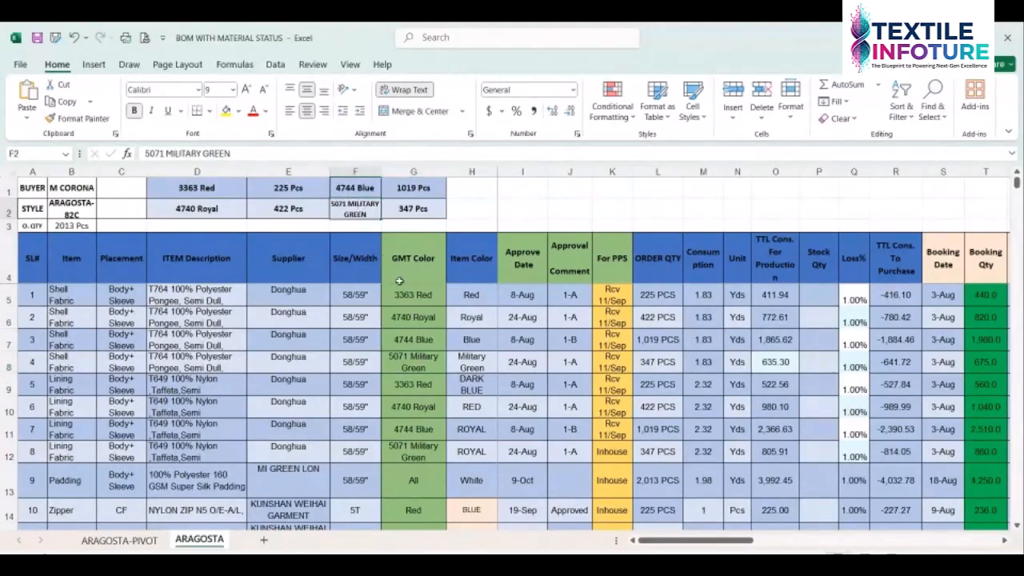
Highlight the four garment colours of the shell fabric in G5:G8 and check the blue and military green entries
left_click_drag(413, 301, 418, 364)
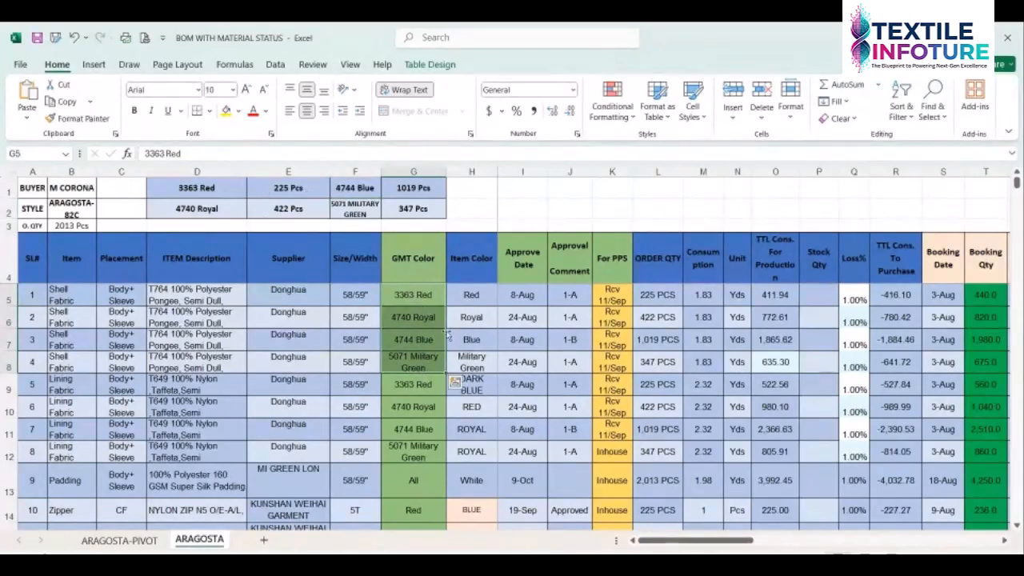
left_click(421, 347)
left_click(425, 361)
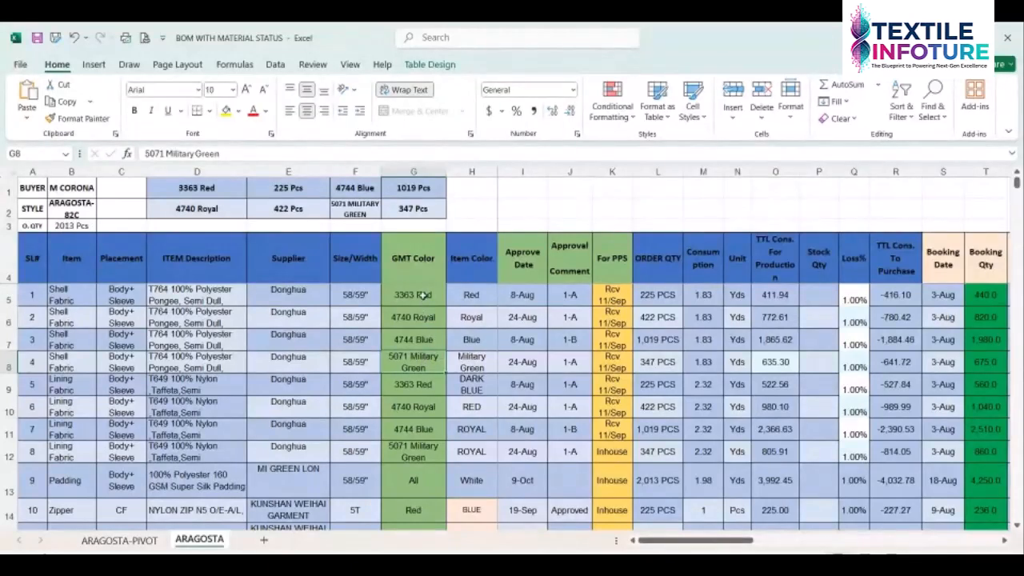
left_click_drag(423, 295, 420, 364)
Compare GMT Color with Item Color for the red, royal and blue shell fabric rows
left_click(470, 296)
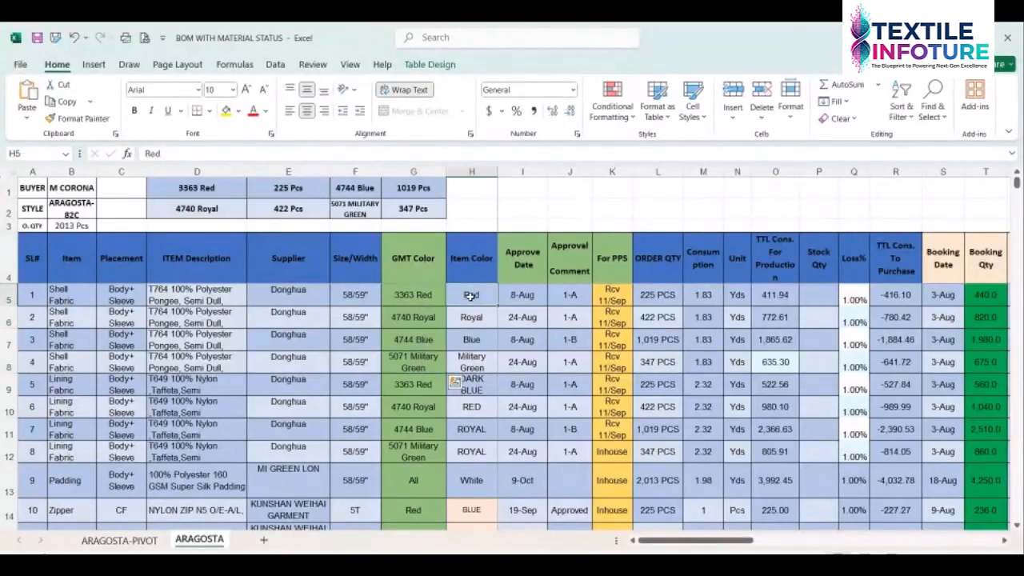
left_click(408, 295)
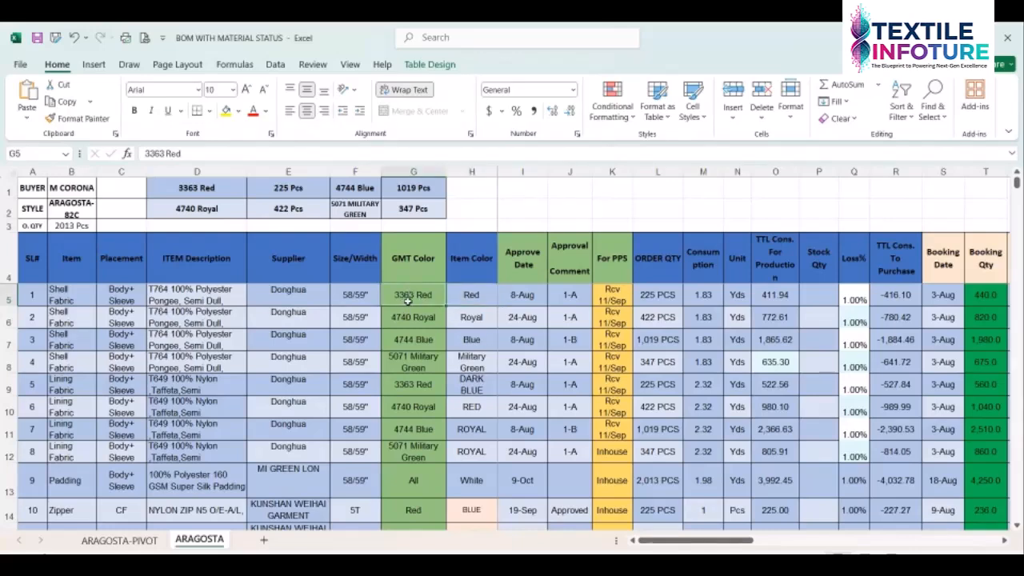
left_click(472, 292)
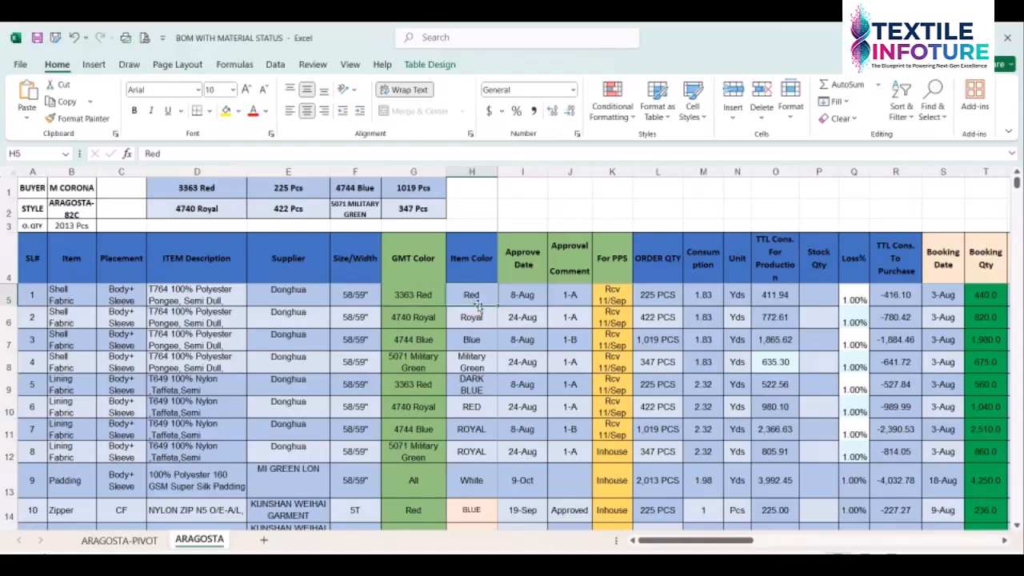
left_click(424, 316)
left_click(473, 320)
left_click(431, 336)
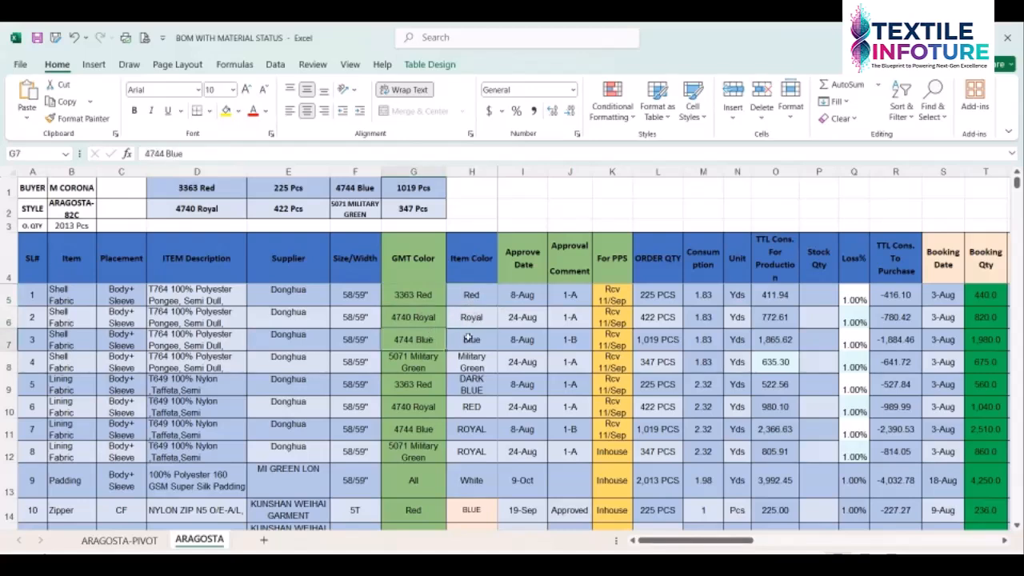
left_click(469, 340)
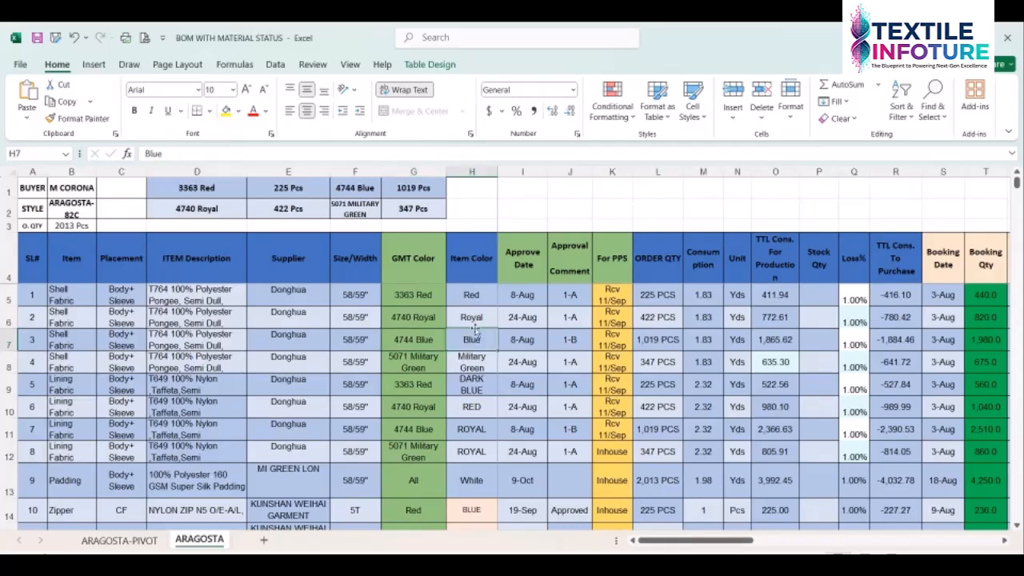
Compare GMT Color with Item Color for the lining fabric rows of the red, royal and blue garments
left_click(418, 386)
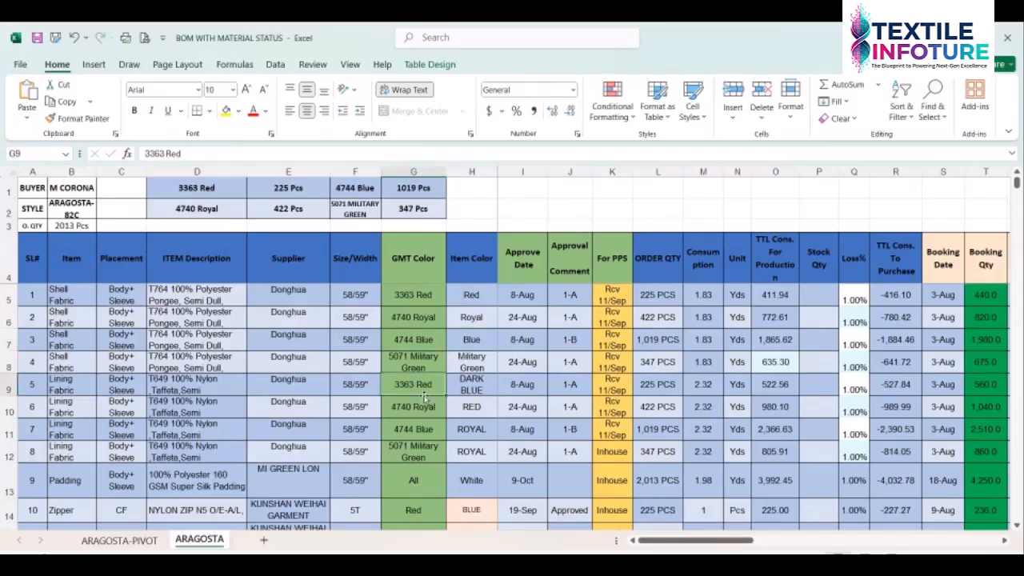
left_click(466, 386)
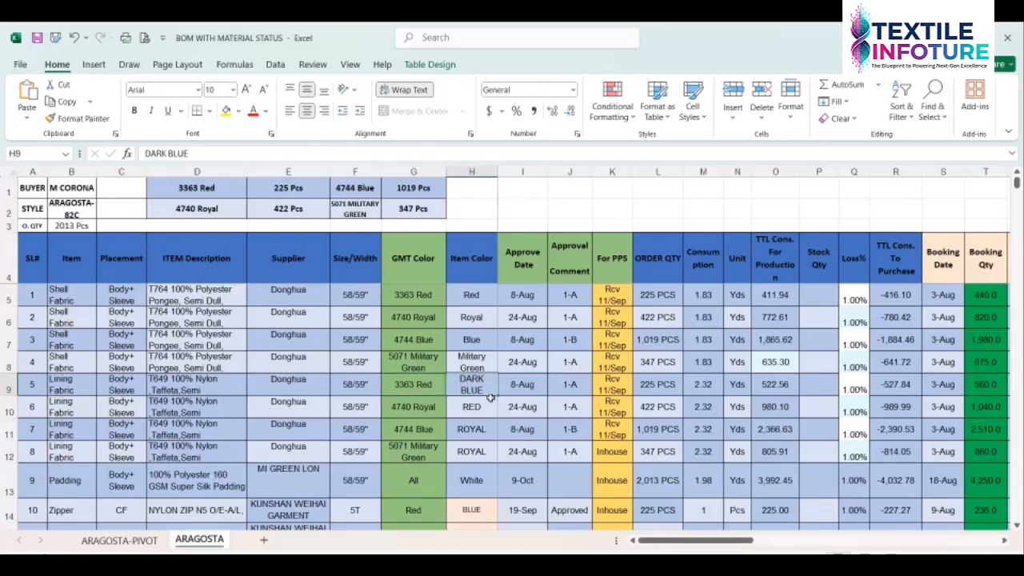
left_click(435, 406)
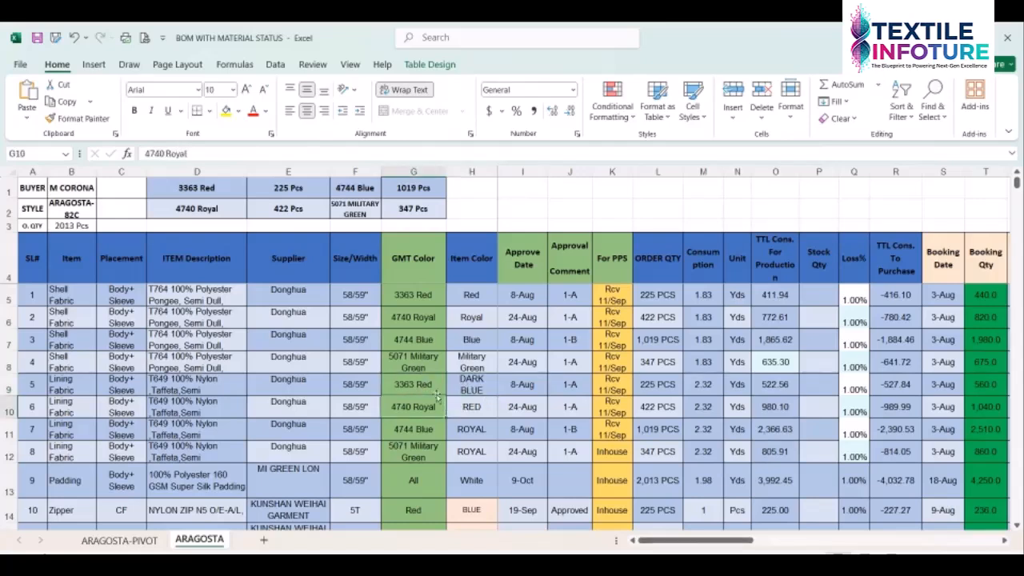
left_click(461, 404)
left_click(424, 430)
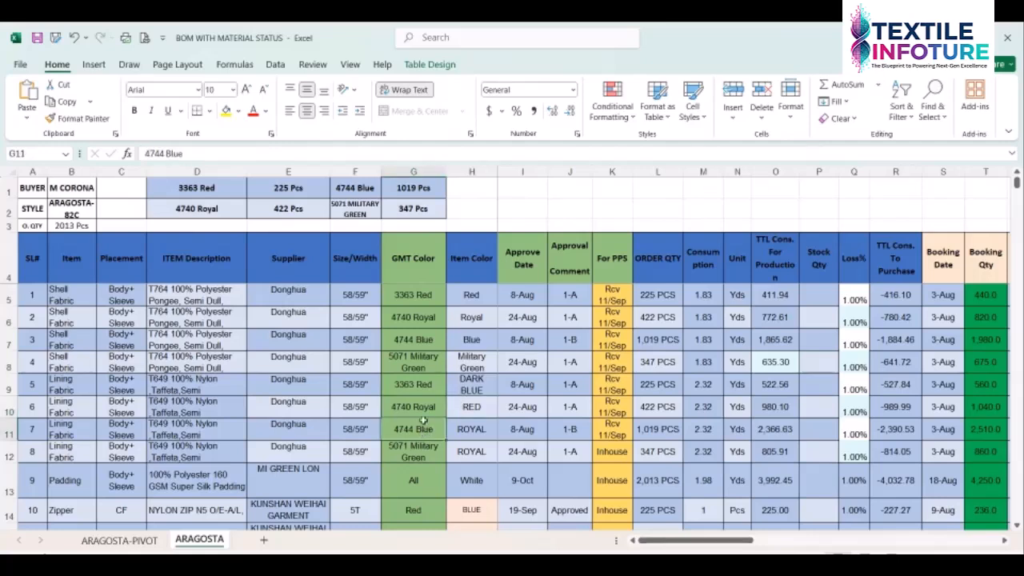
left_click(472, 430)
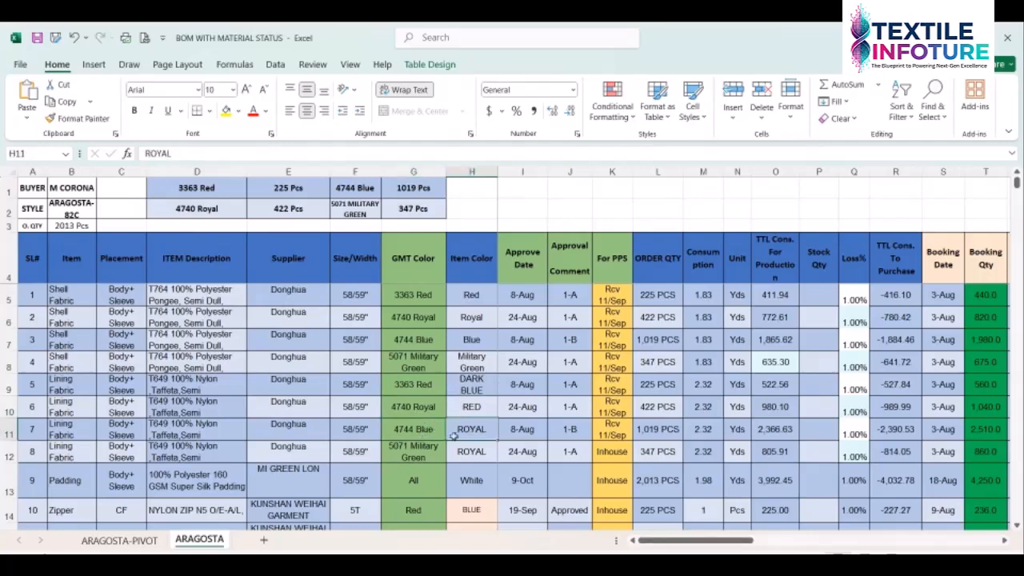
Compare GMT Color with Item Color for the military green lining fabric, highlighting both columns across the shell and lining rows
left_click(405, 458)
left_click(482, 448)
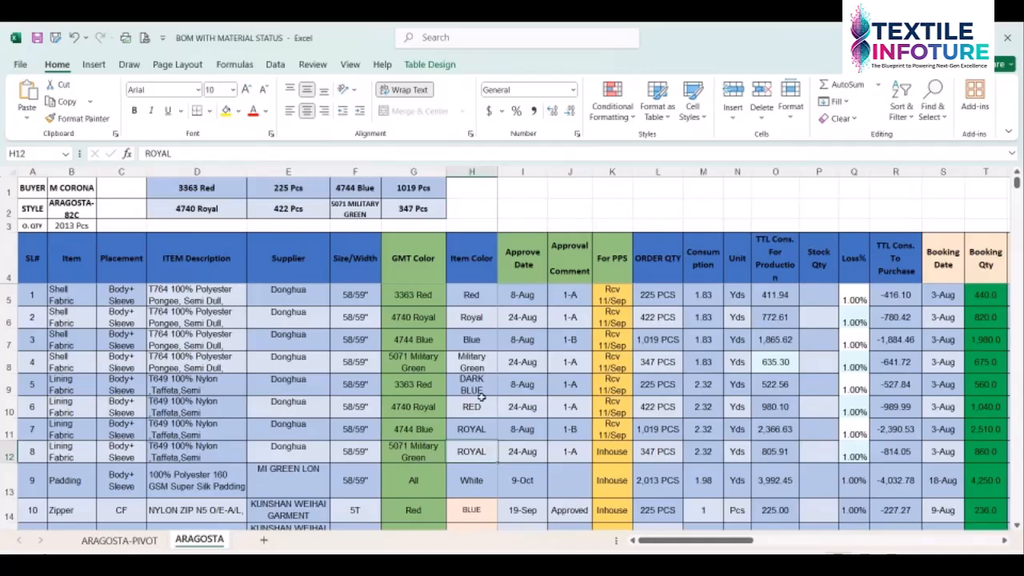
left_click_drag(407, 301, 411, 448)
left_click_drag(471, 298, 472, 450)
left_click(472, 451)
Check the item colours of the padding and of the zipper rows below it
left_click(82, 484)
left_click(456, 476)
left_click(462, 507)
scroll(453, 453, "down", 2)
left_click(464, 451)
left_click(469, 478)
left_click(469, 498)
scroll(468, 492, "down", 1)
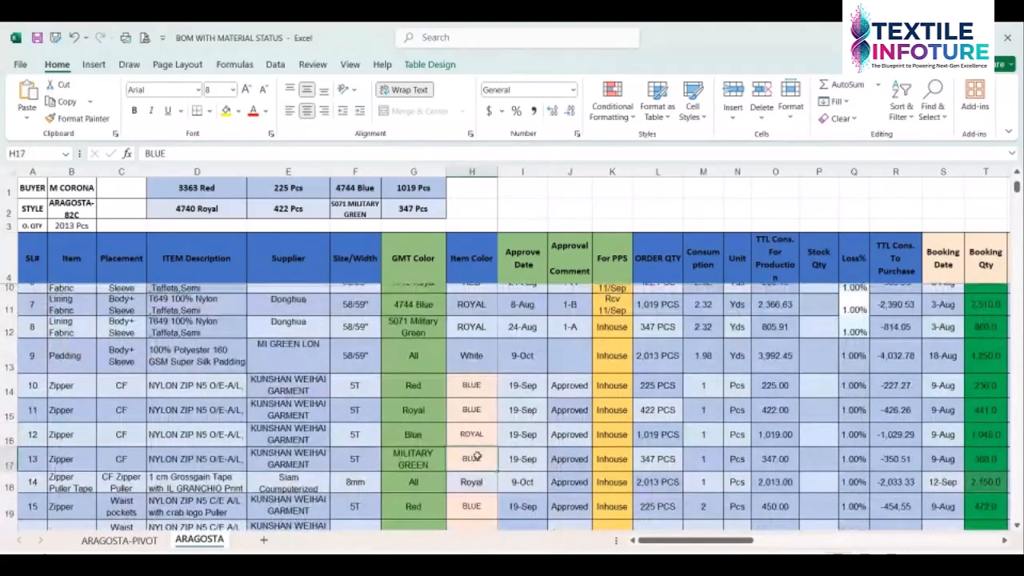
left_click(465, 502)
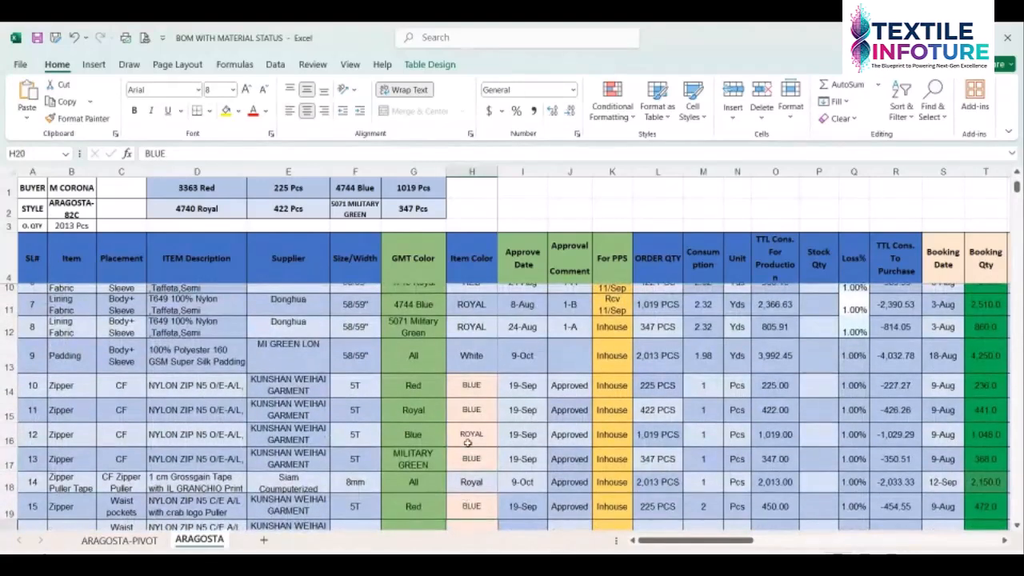
scroll(468, 443, "up", 2)
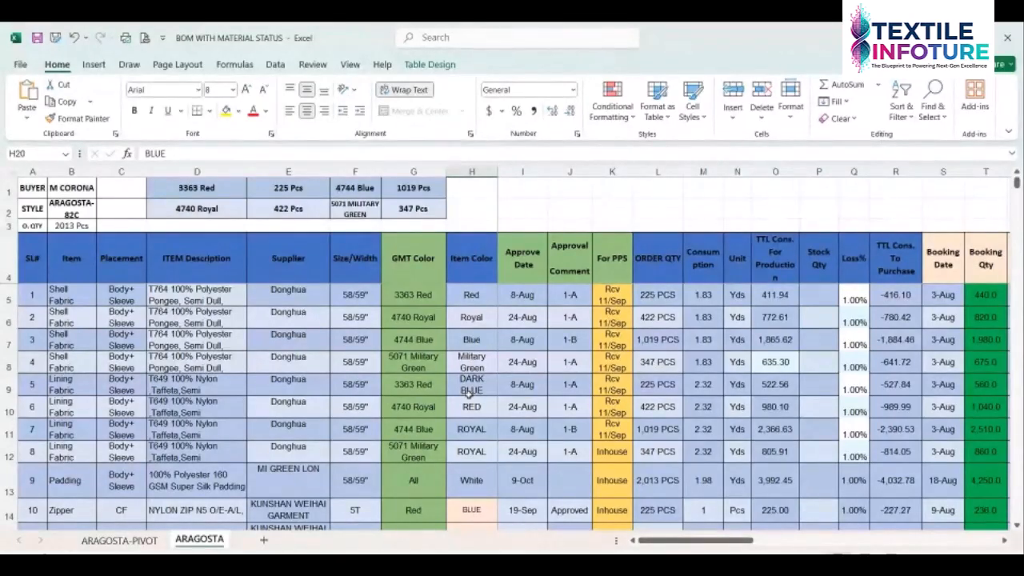
left_click(477, 480)
Examine the Approve Date and Approval Comment headers and the approve dates of the red and royal shell fabric
left_click(522, 296)
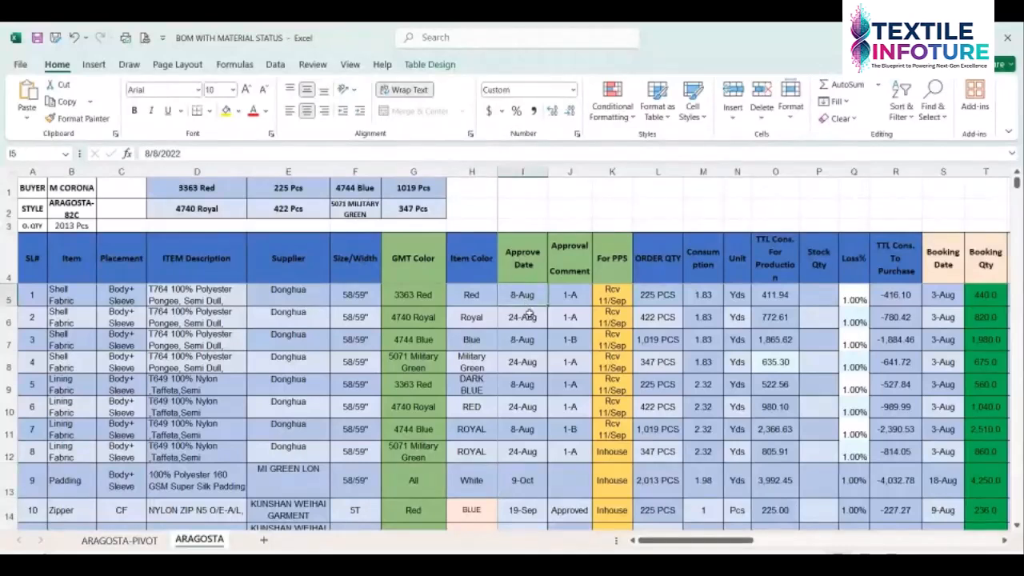
left_click(576, 265)
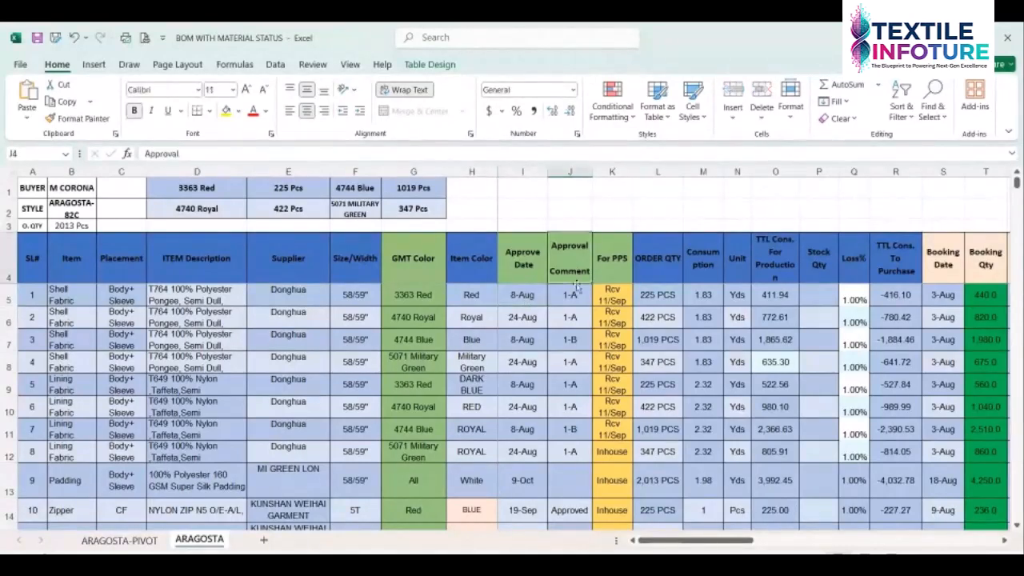
left_click(531, 266)
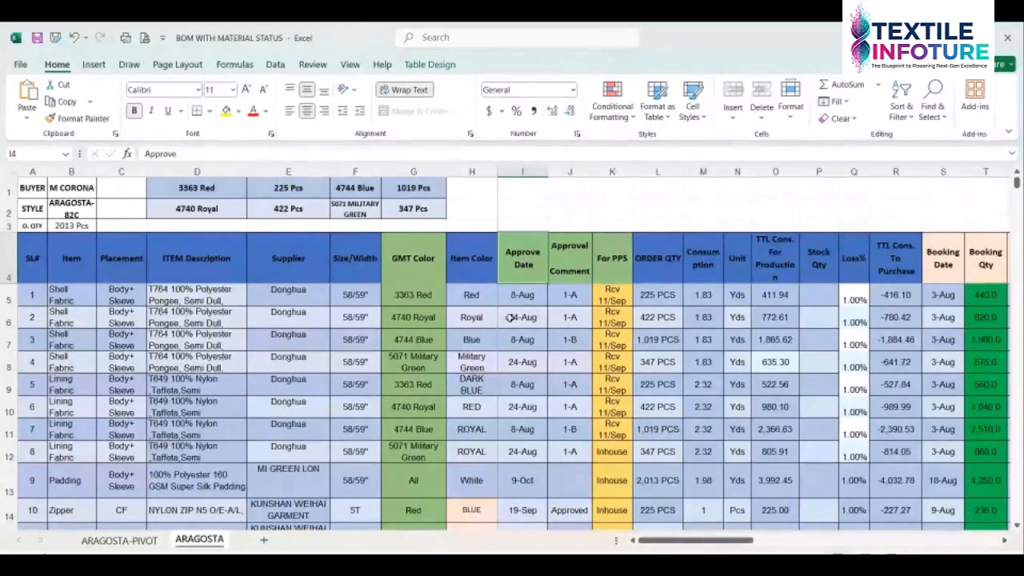
left_click(524, 296)
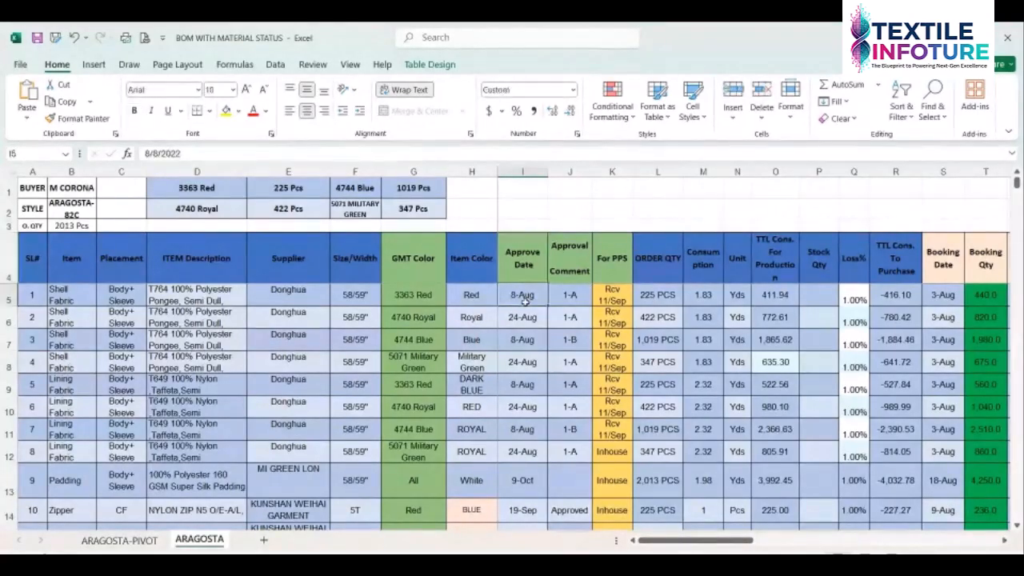
left_click(533, 319)
left_click(528, 299)
left_click(470, 294)
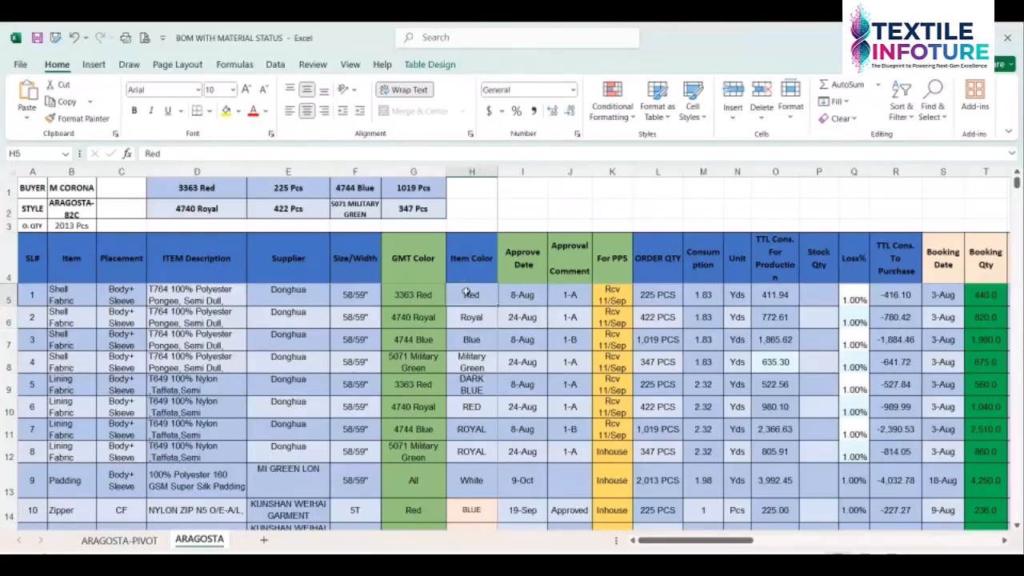
Replace the approve date of the red shell fabric in I5 with the note "1-Sept: Sent for quality apparoval"
left_click(513, 296)
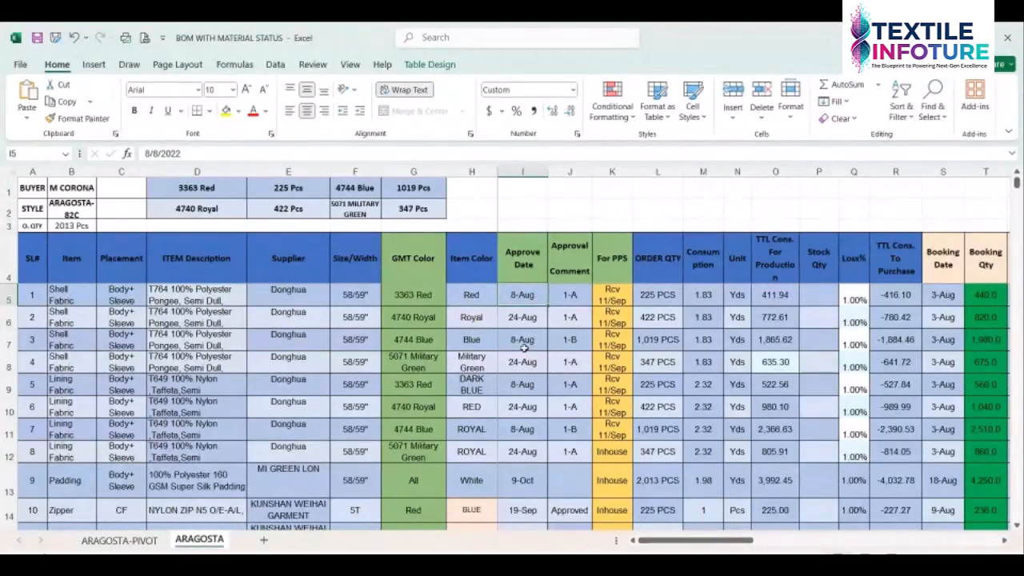
type("1")
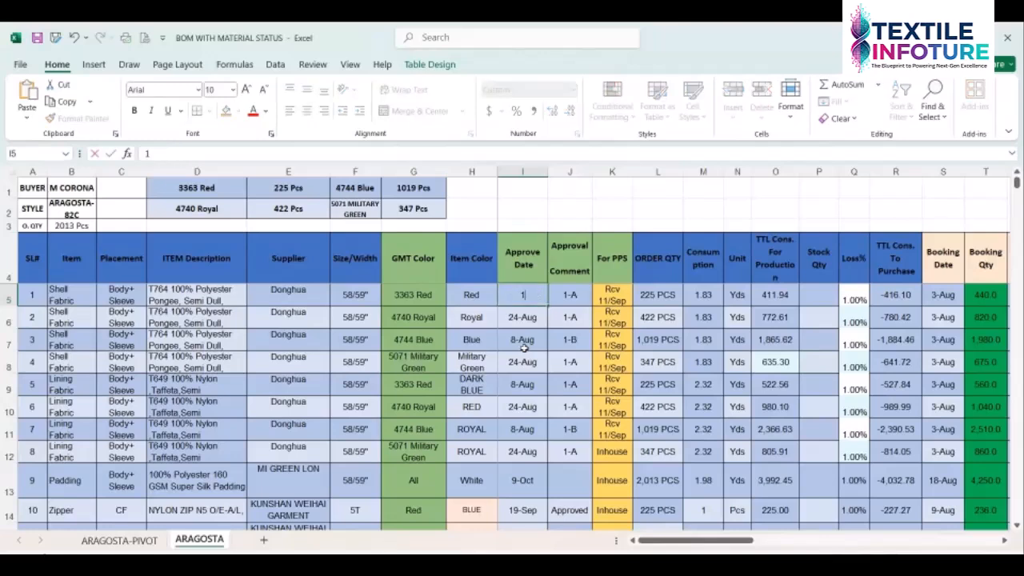
type("-Sept: Sent")
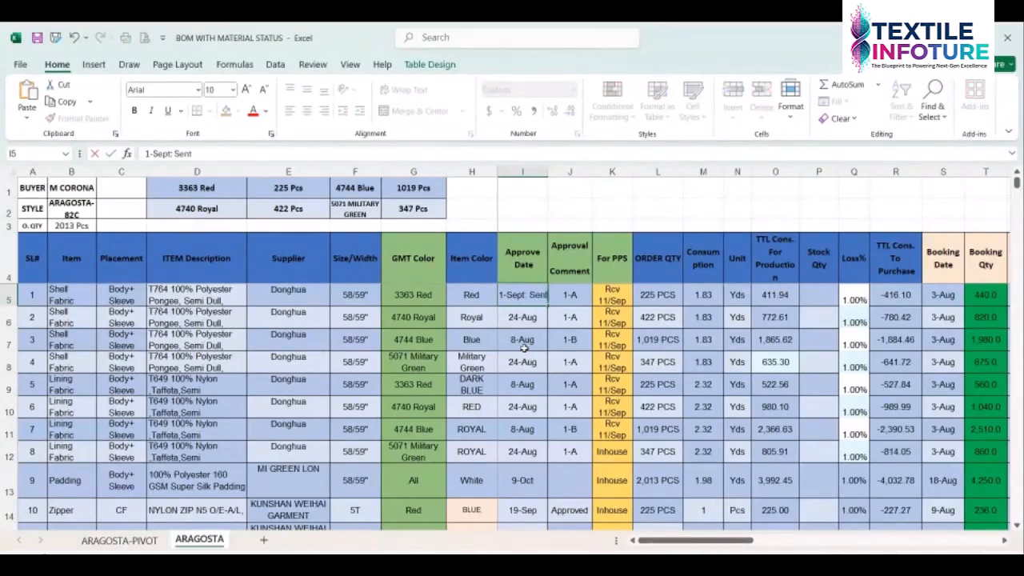
type(" for q")
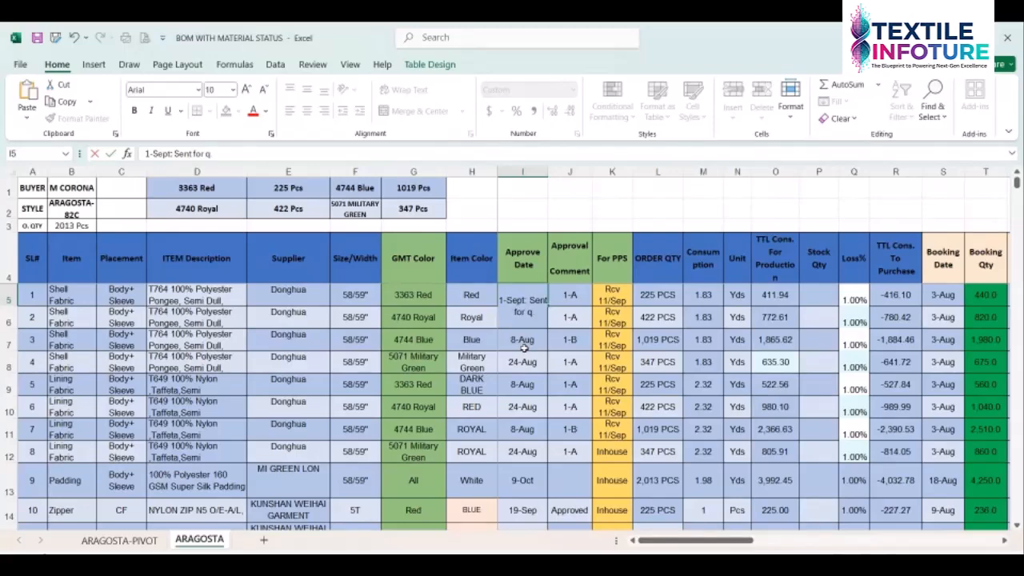
type("uality apparoval")
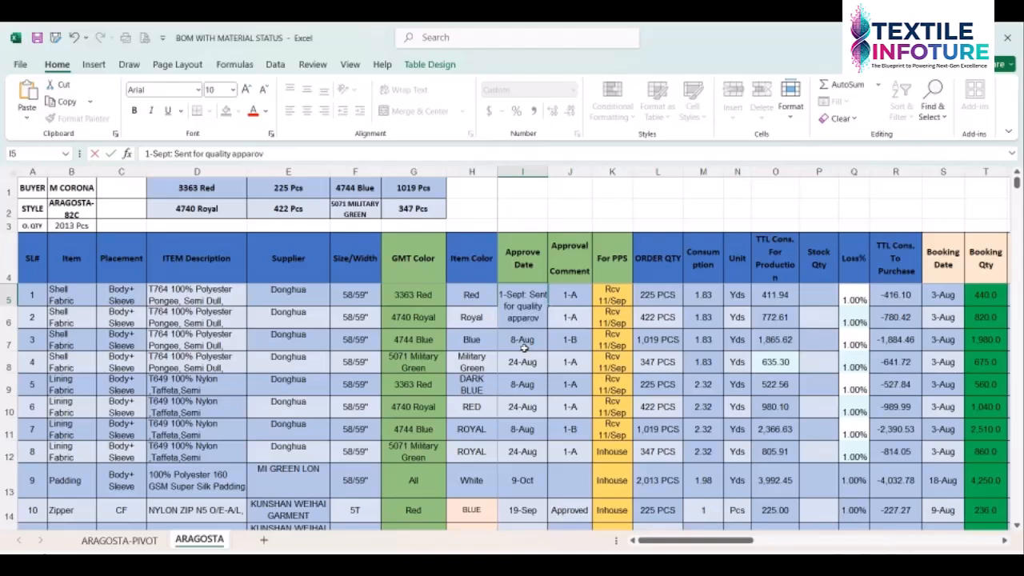
key("Return")
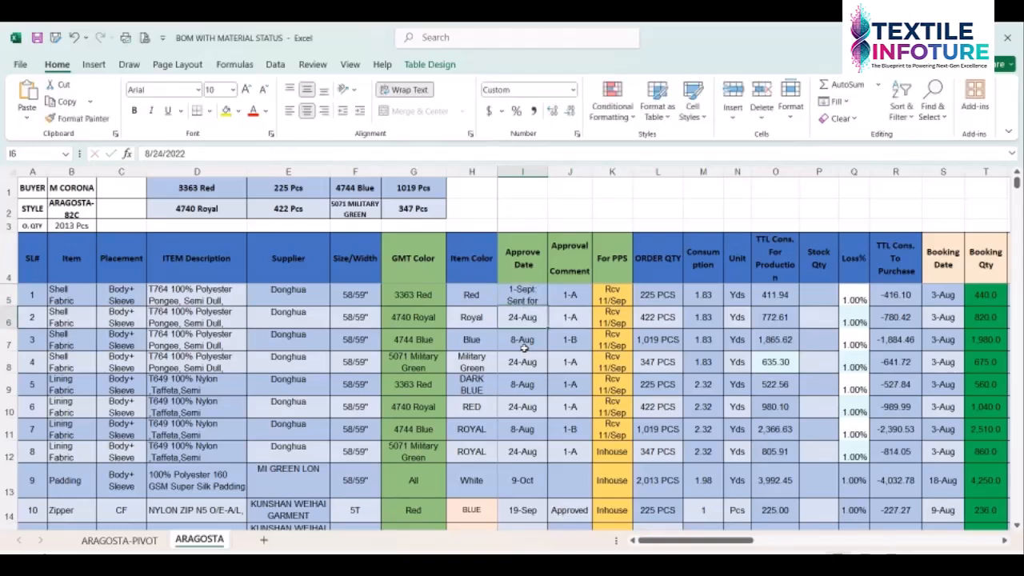
Add a second line "4-Sept: LD sent" to the note in I5 and review the full cell text
left_click(529, 298)
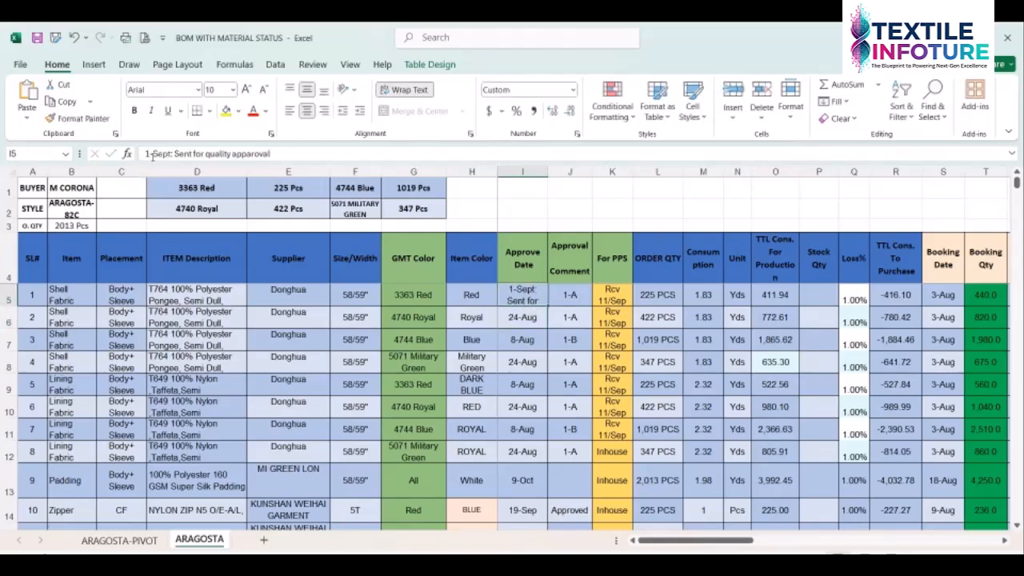
left_click(279, 152)
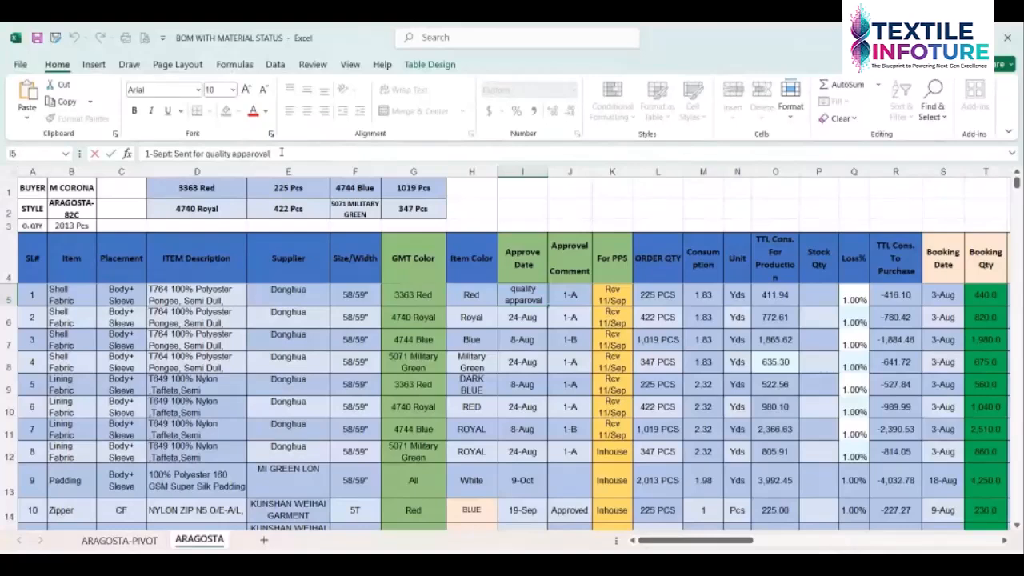
key("alt+Return")
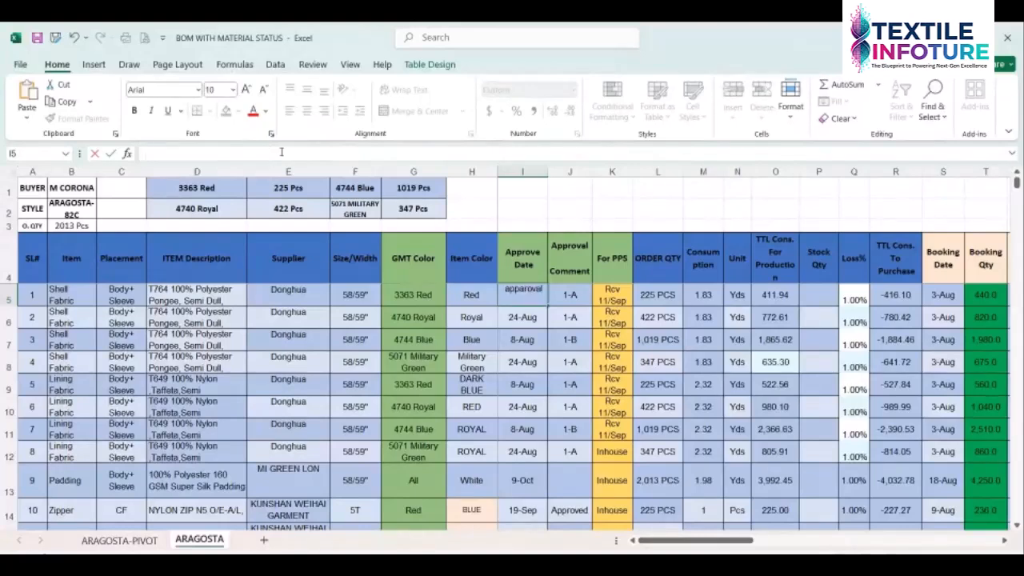
type("4-Sept: LD sent for")
key("BackSpace")
key("BackSpace")
key("BackSpace")
key("BackSpace")
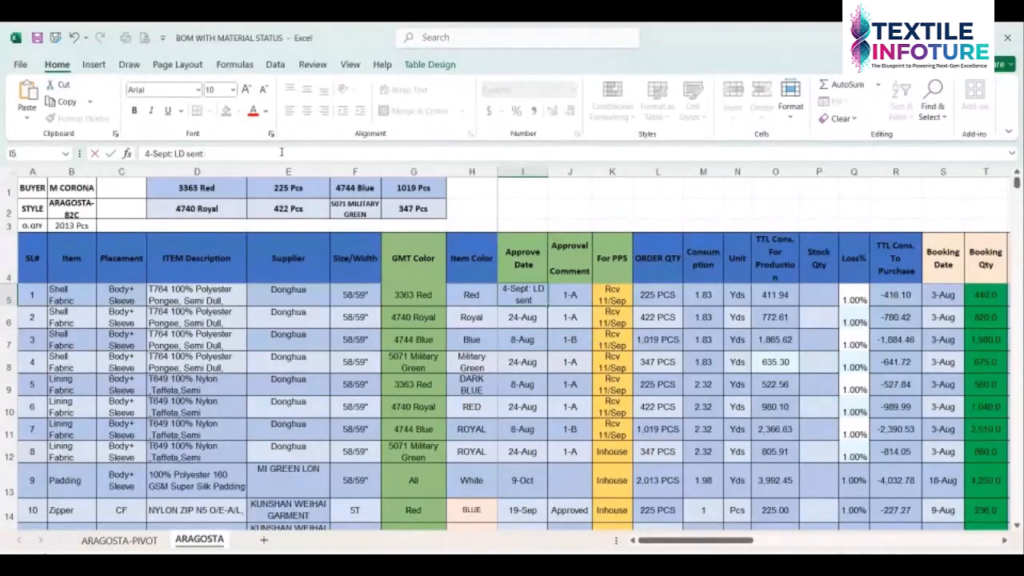
key("Return")
double_click(538, 296)
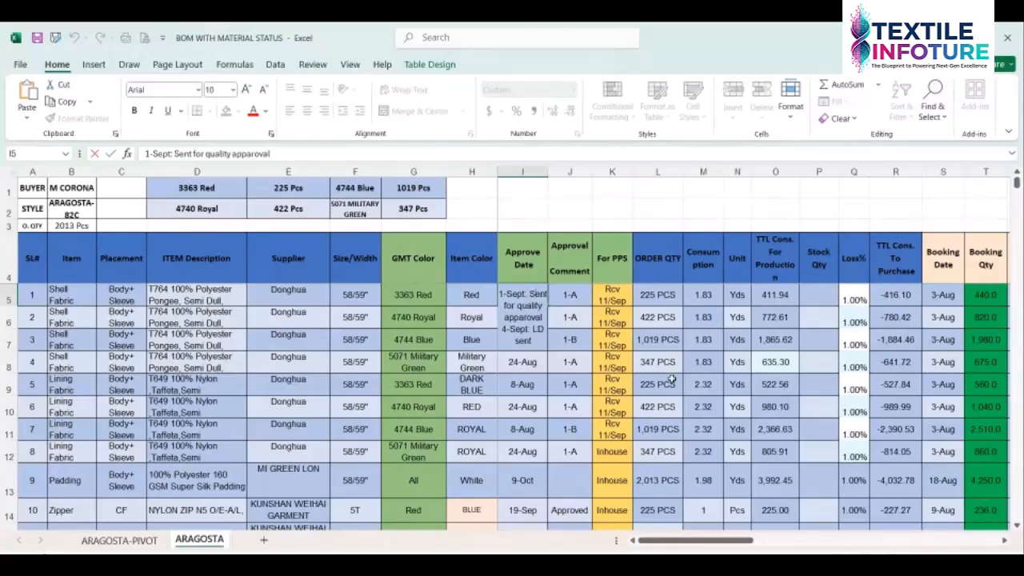
key("Tab")
left_click(534, 319)
left_click(529, 293)
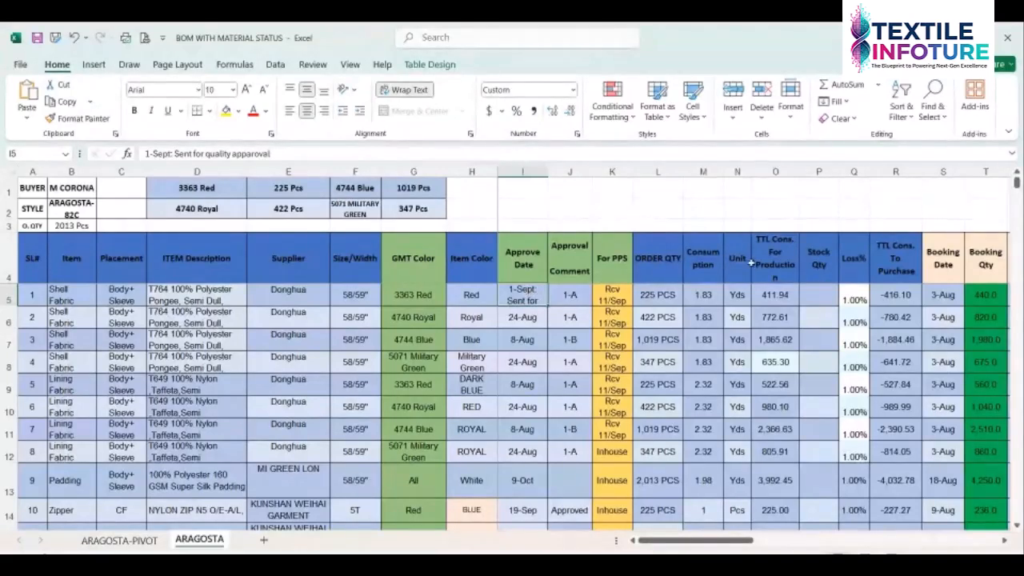
Widen the TTL Cons. For Production column to fit its header and recheck the note in I5
left_click(772, 251)
left_click_drag(798, 171, 803, 171)
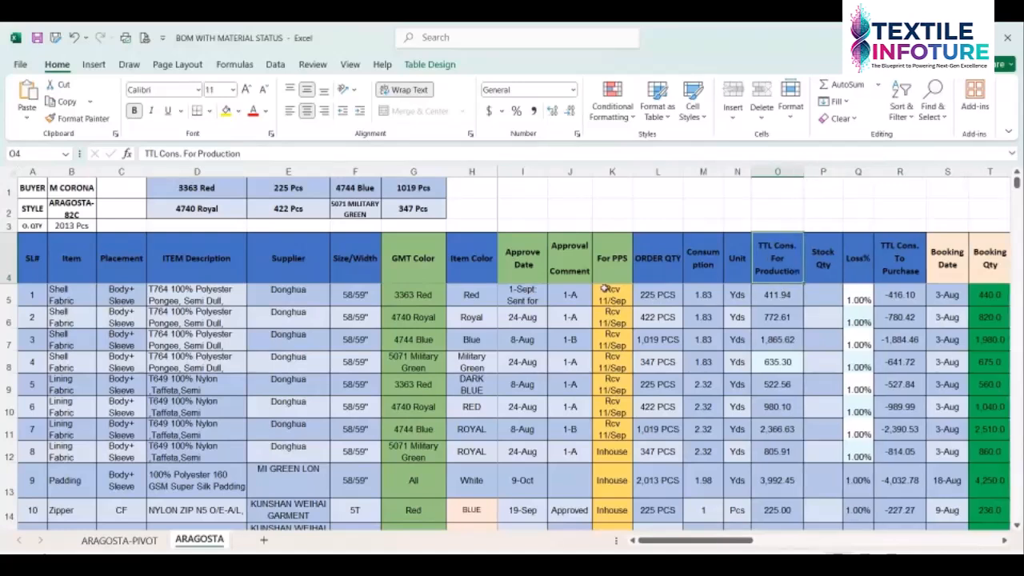
left_click(524, 292)
left_click(522, 316)
left_click(520, 294)
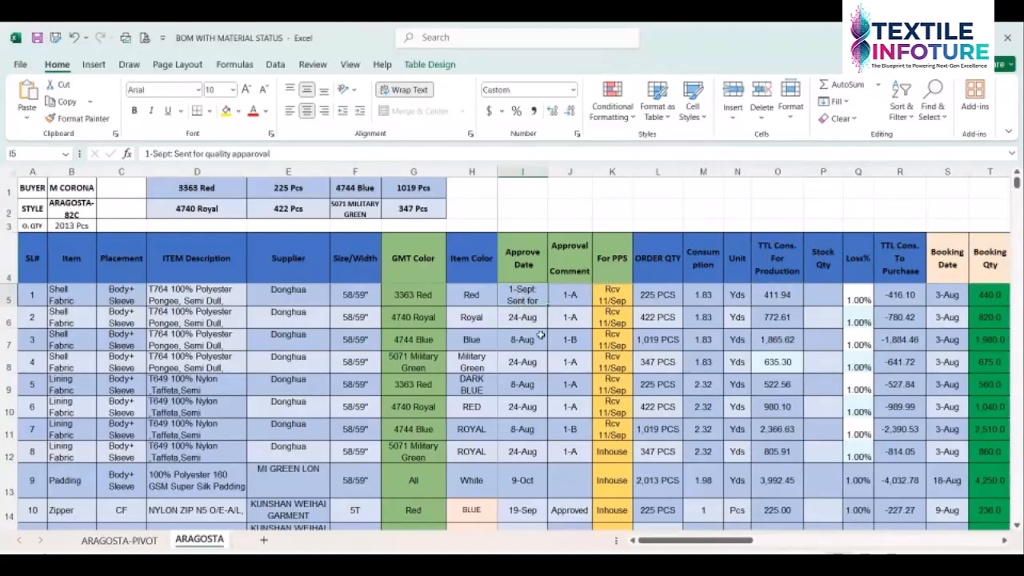
left_click(520, 255)
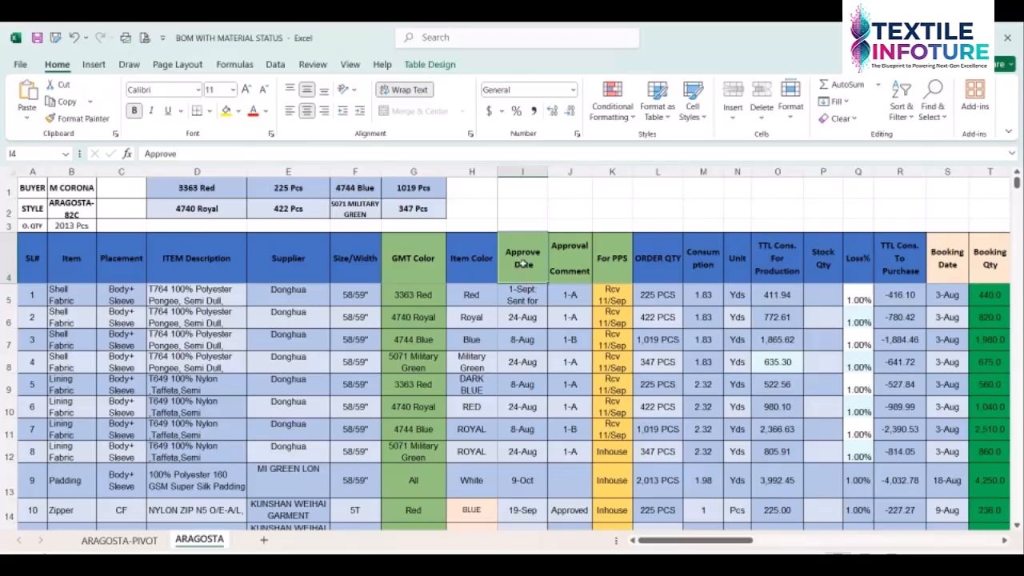
Undo the widening of column O and the notes entered in I5
key("ctrl+z")
key("Down")
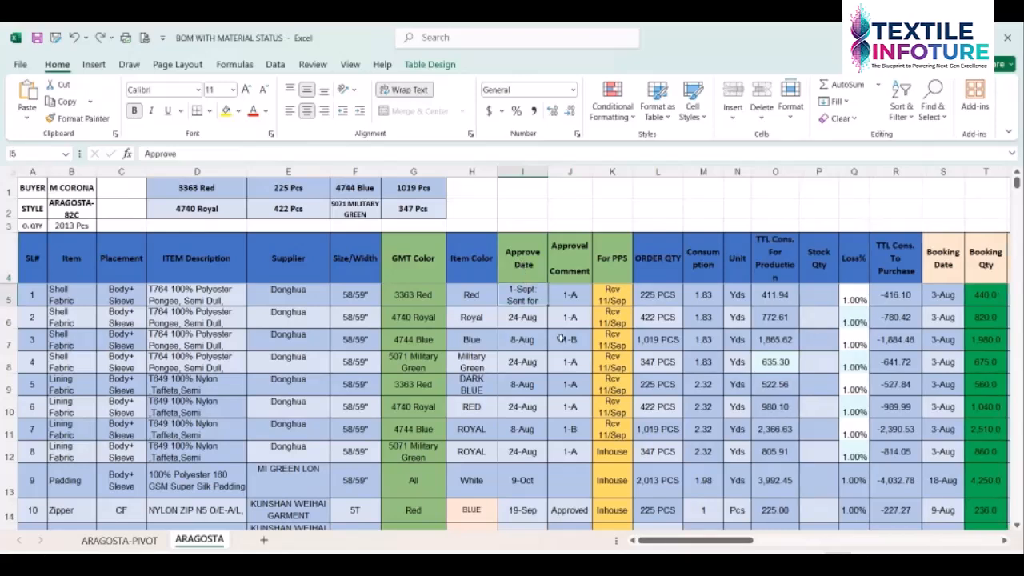
key("ctrl+z")
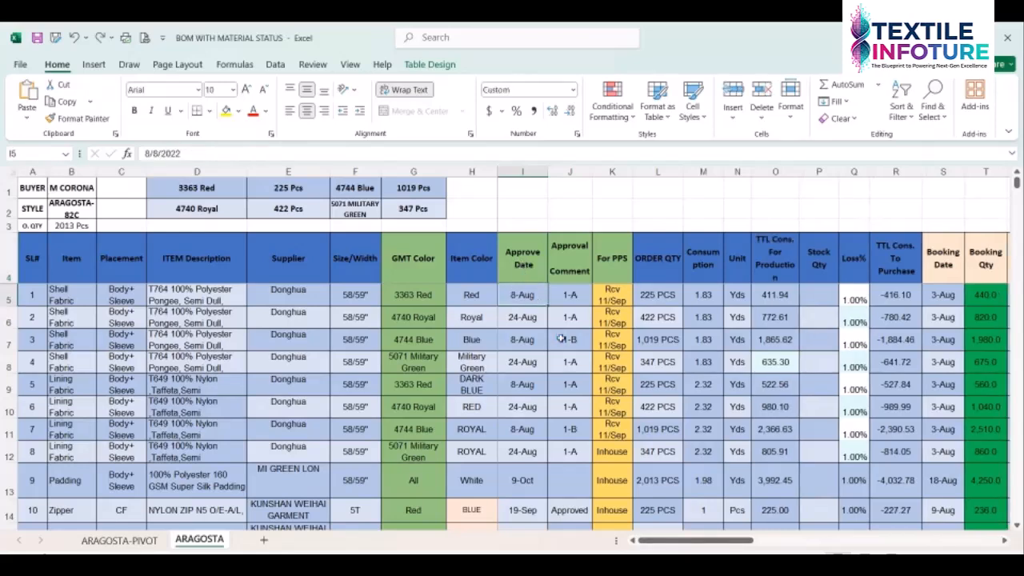
Widen the TTL Cons. For Production column so the header words fit without breaking
left_click(782, 258)
left_click_drag(798, 171, 805, 171)
Check the approve dates in I5 and I6 against the Approval Comment header
left_click(523, 294)
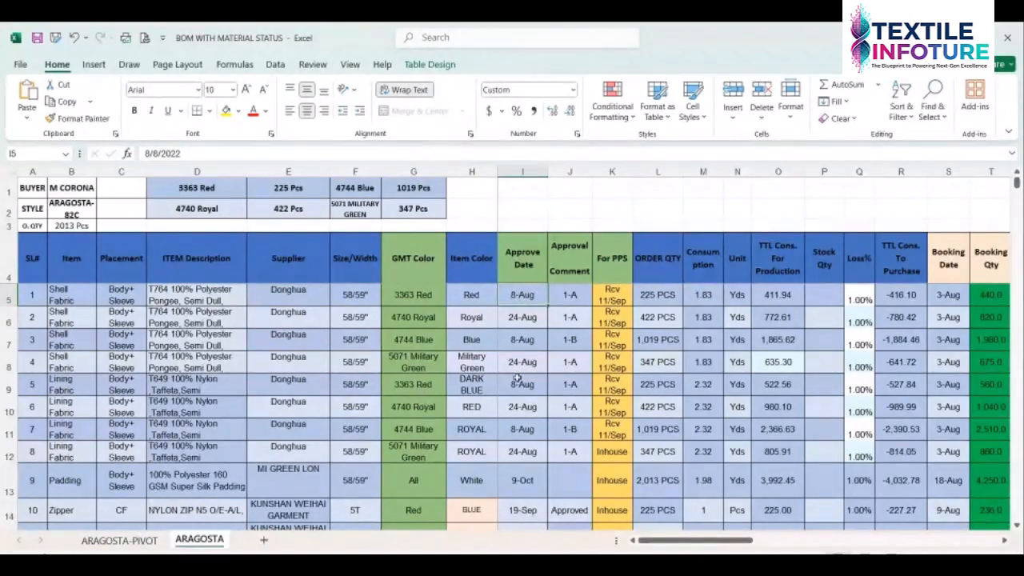
left_click(523, 317)
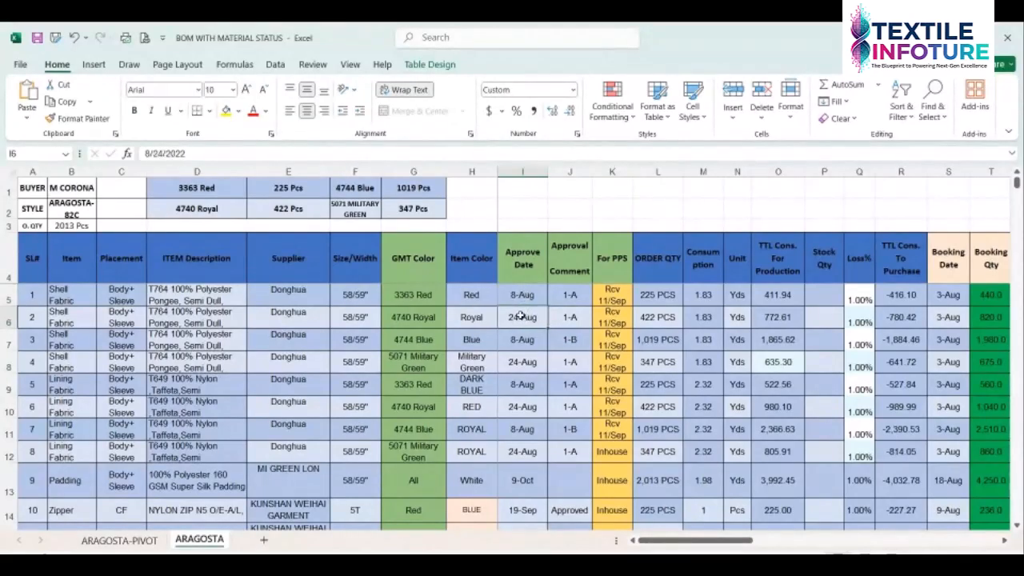
left_click(569, 269)
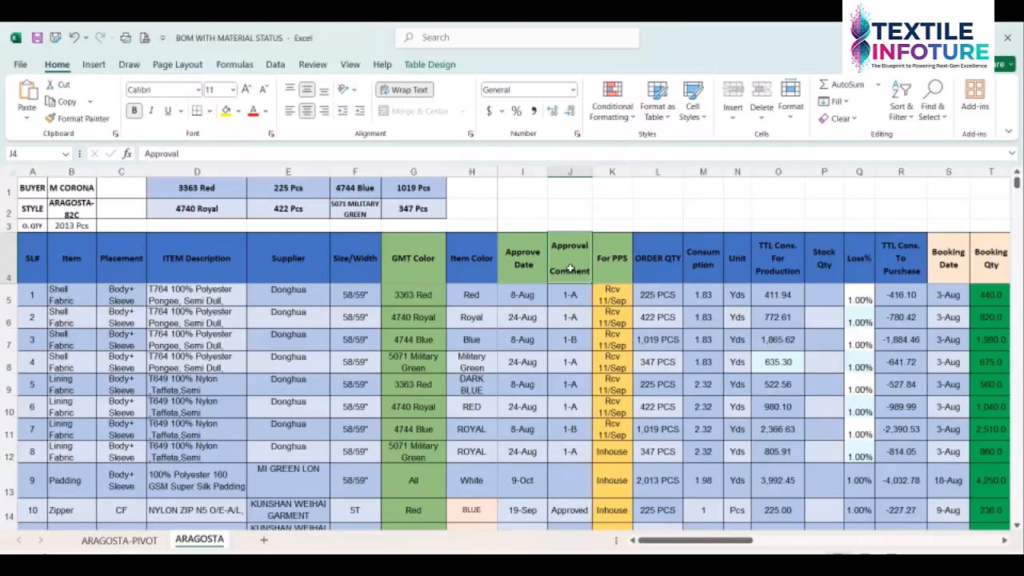
left_click(532, 296)
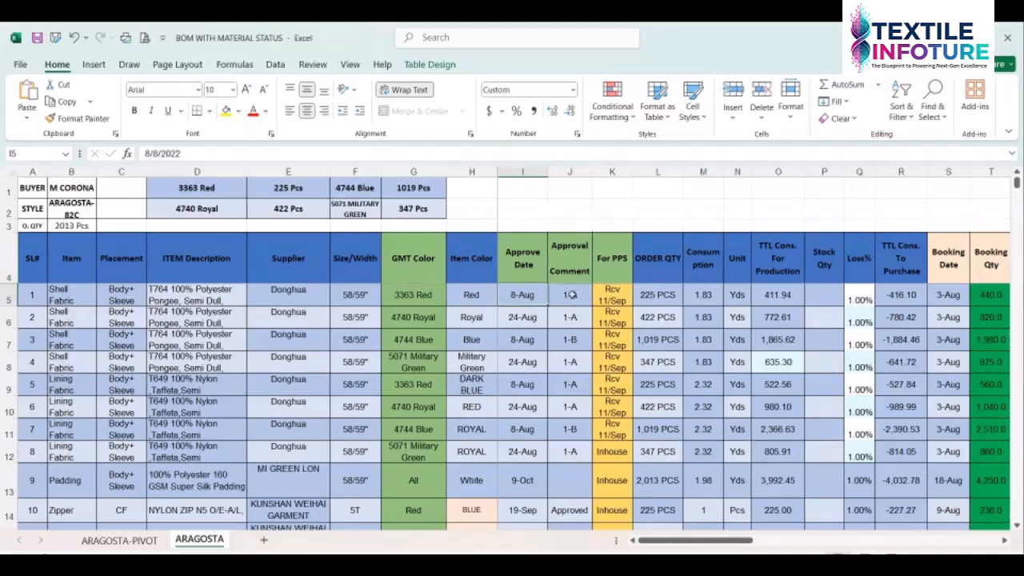
Go through the approval comments of all shell and lining fabric rows in J5:J12
left_click(571, 294)
left_click(570, 321)
left_click(570, 340)
left_click(570, 362)
left_click(569, 384)
left_click(569, 406)
left_click(570, 429)
left_click(569, 452)
left_click_drag(570, 308, 570, 449)
left_click(531, 317)
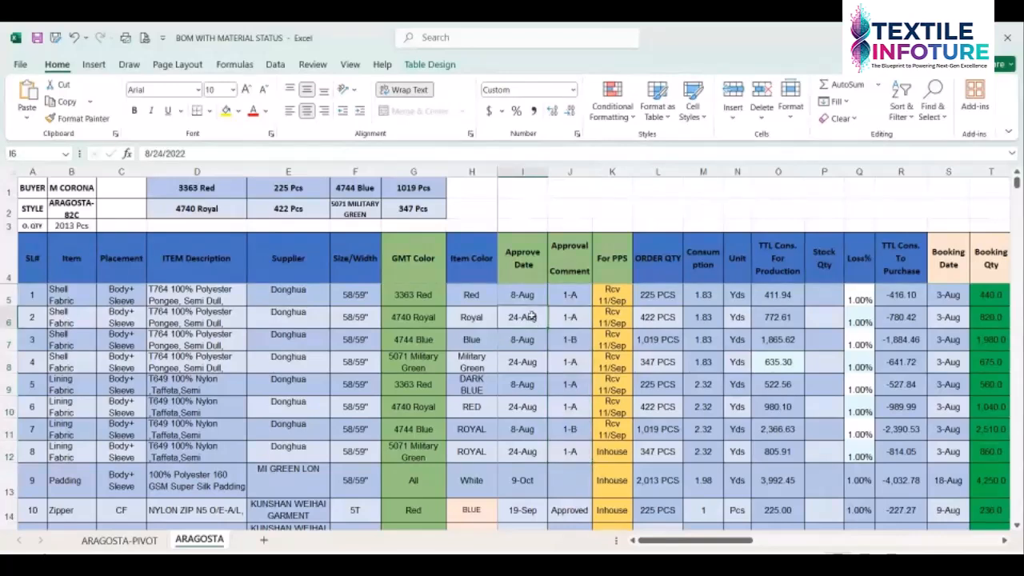
Highlight the Approve Date and Approval Comment columns and compare their entries for the first shell fabric rows
left_click_drag(522, 171, 575, 171)
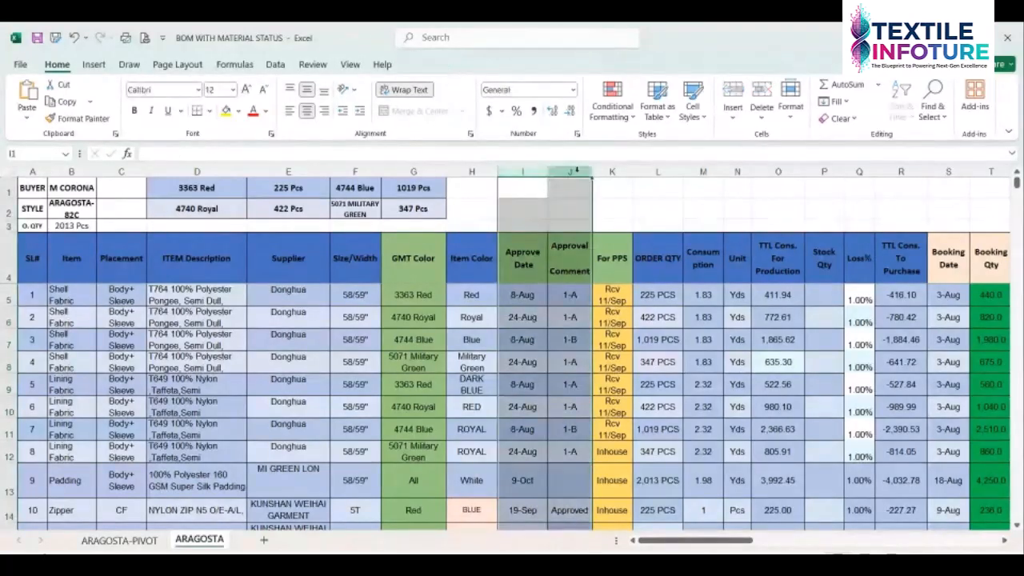
left_click(567, 293)
left_click(527, 290)
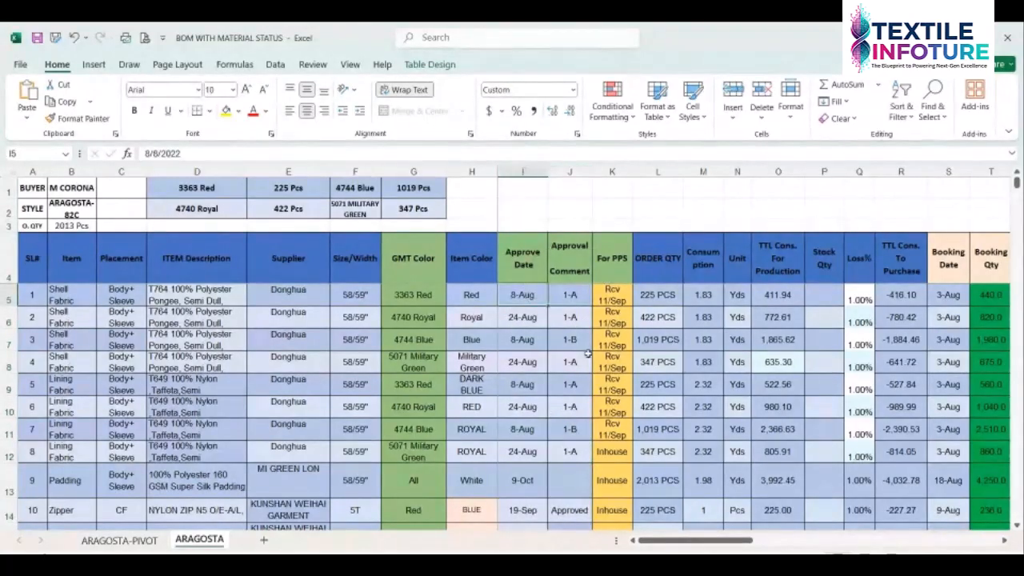
left_click(570, 295)
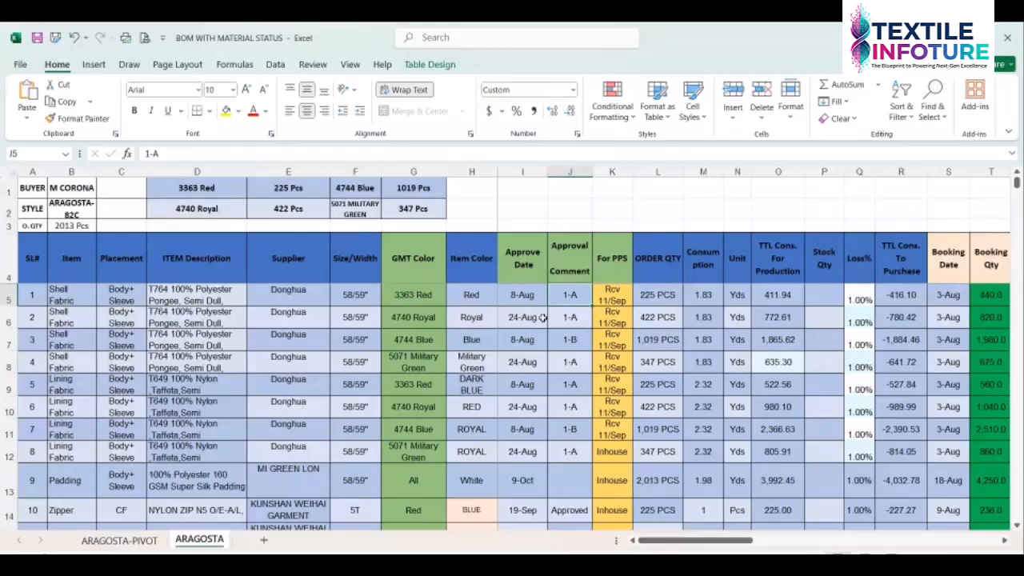
left_click(534, 302)
left_click(554, 300)
left_click(561, 314)
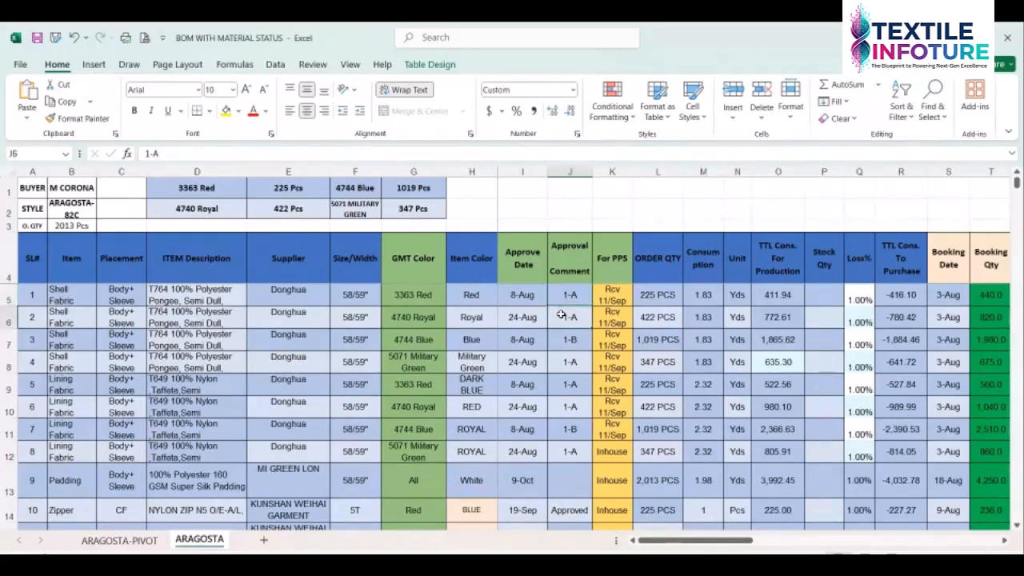
Compare the approve dates and approval comments of the second to fourth shell fabric rows
left_click(518, 320)
left_click(520, 337)
left_click(566, 339)
left_click(520, 360)
left_click(565, 360)
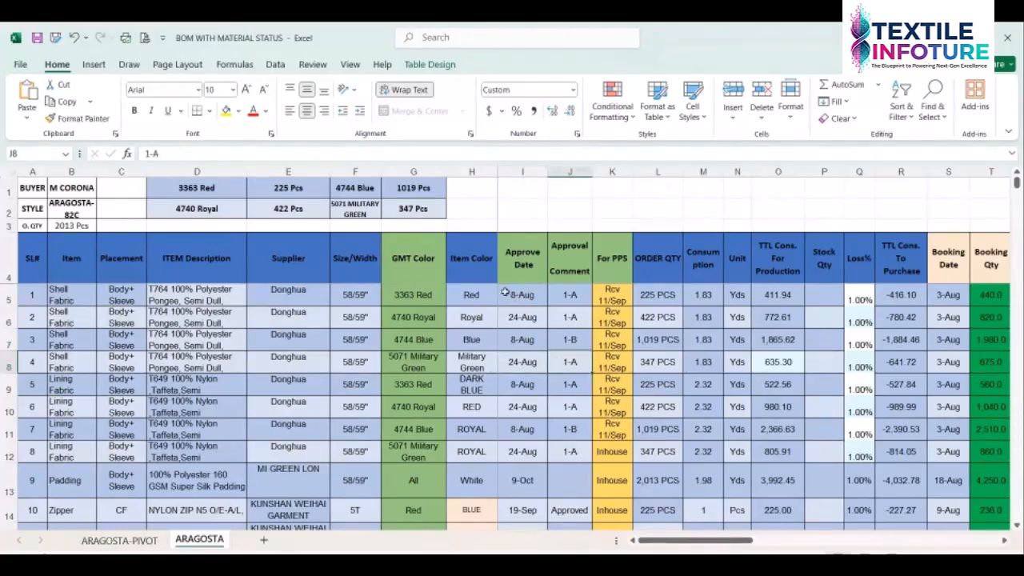
Highlight the fabric item descriptions, then the approve dates and approval comments of all shell and lining fabric rows in I5:J12
left_click_drag(166, 300, 240, 410)
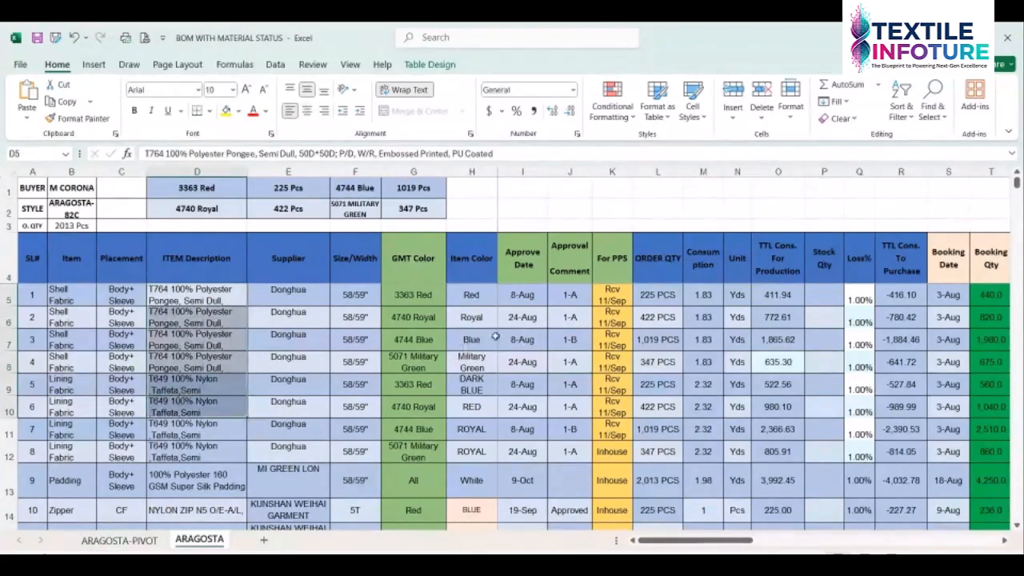
left_click(471, 340)
left_click_drag(516, 301, 569, 443)
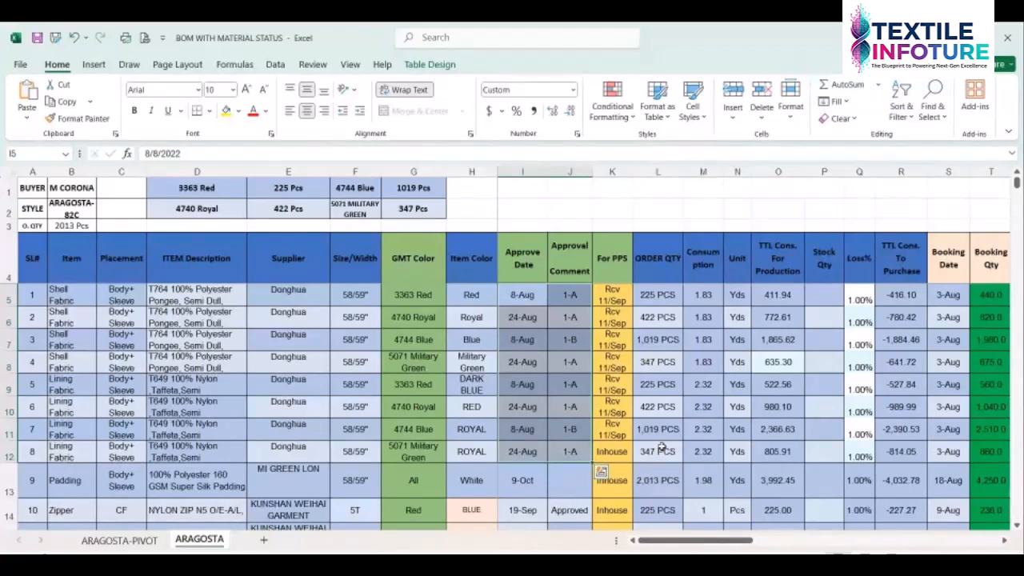
left_click(554, 443)
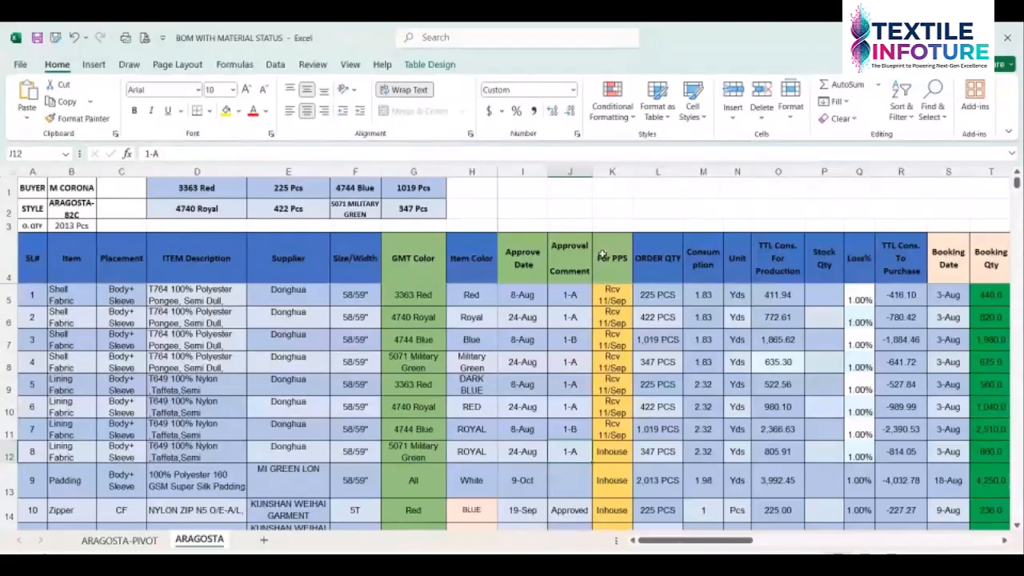
Check the For PPS header against the item colour, approve date and approval comment of the first shell fabric row
left_click(603, 260)
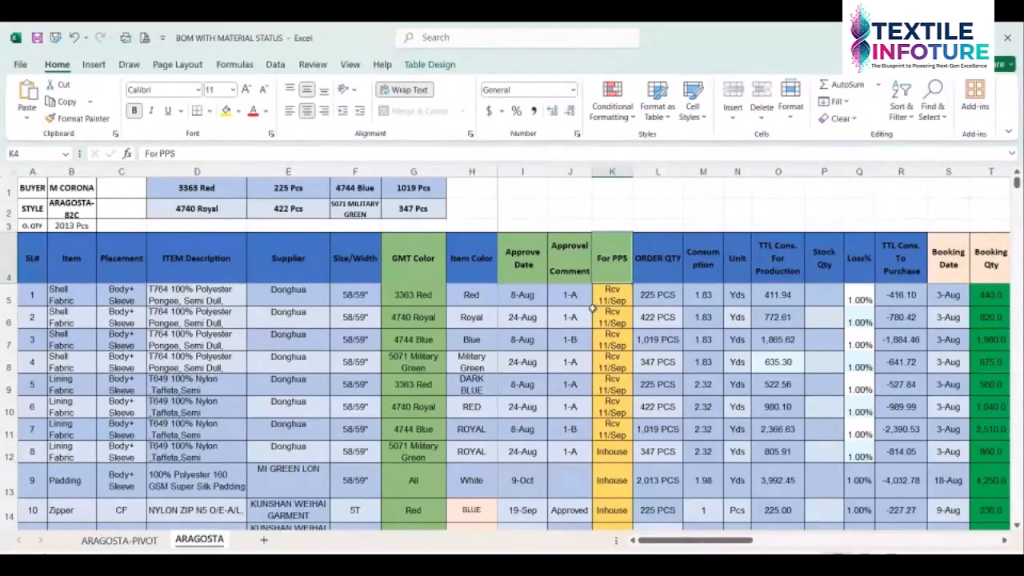
left_click_drag(538, 301, 570, 302)
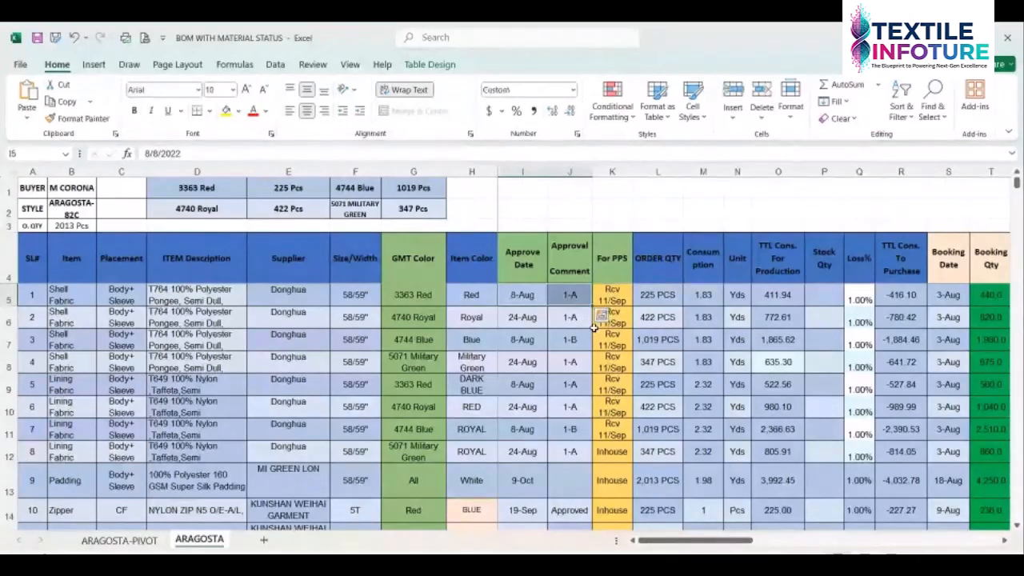
left_click(608, 299)
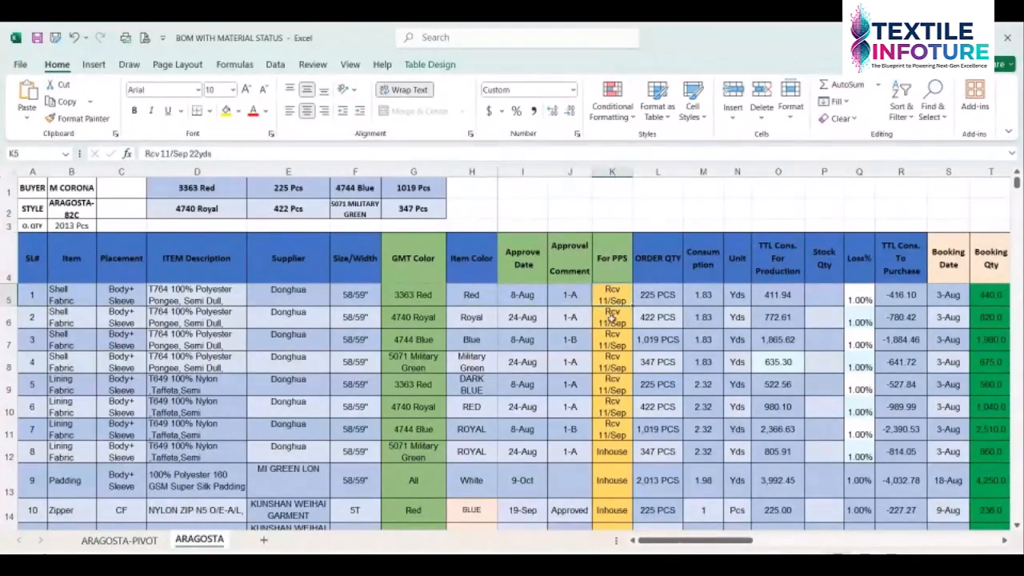
left_click(615, 270)
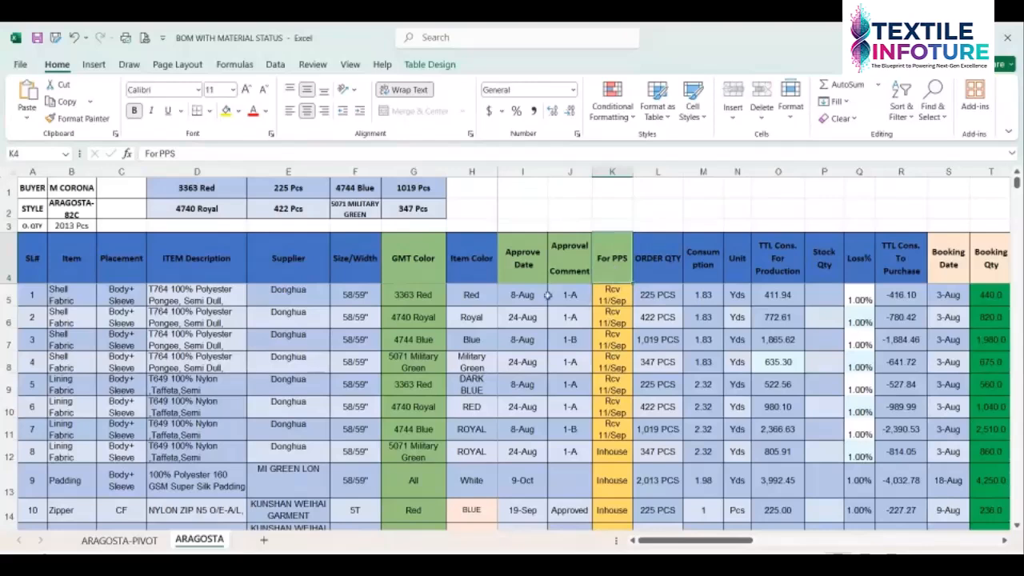
left_click_drag(477, 296, 564, 296)
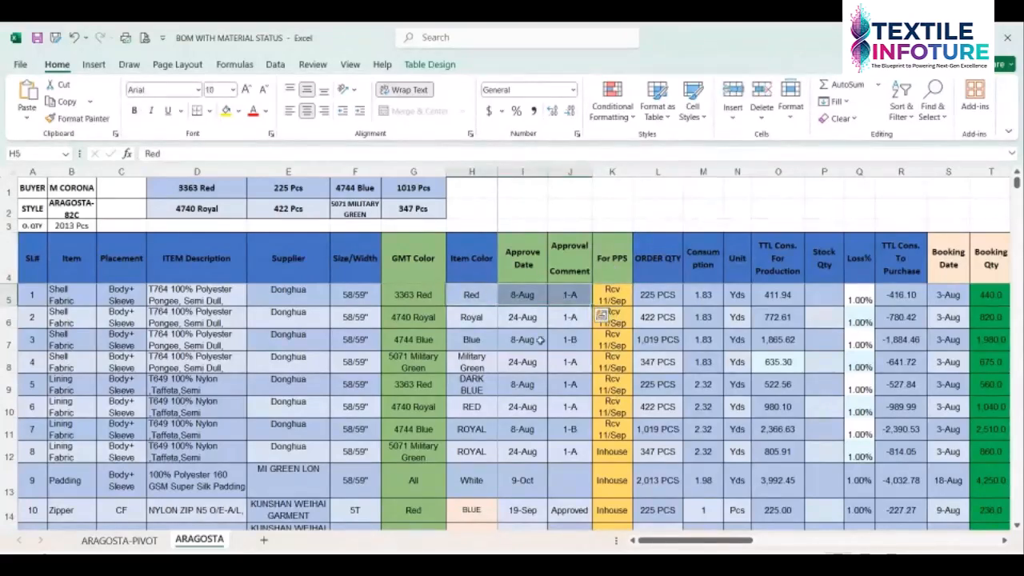
left_click(607, 266)
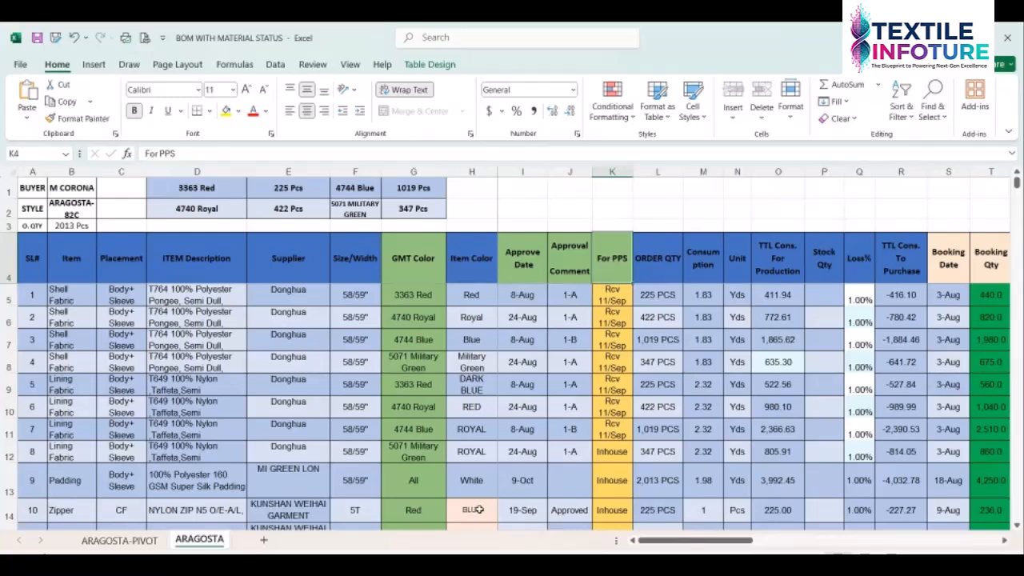
Check the item colour, approval details and For PPS status across the first zipper, third lining fabric and zipper puller tape rows
left_click_drag(484, 509, 558, 512)
left_click(619, 510)
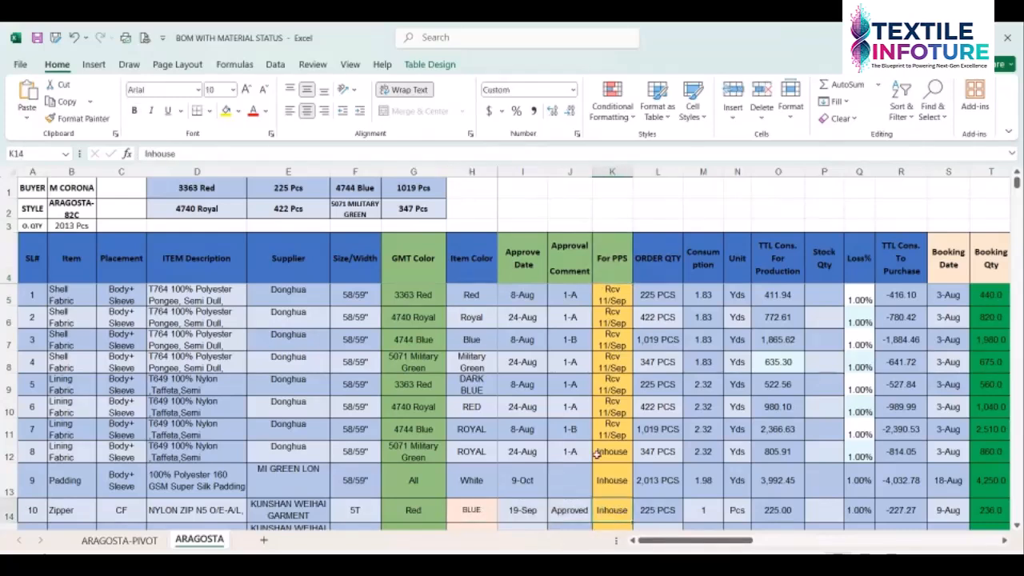
scroll(594, 395, "down", 2)
left_click_drag(473, 346, 599, 346)
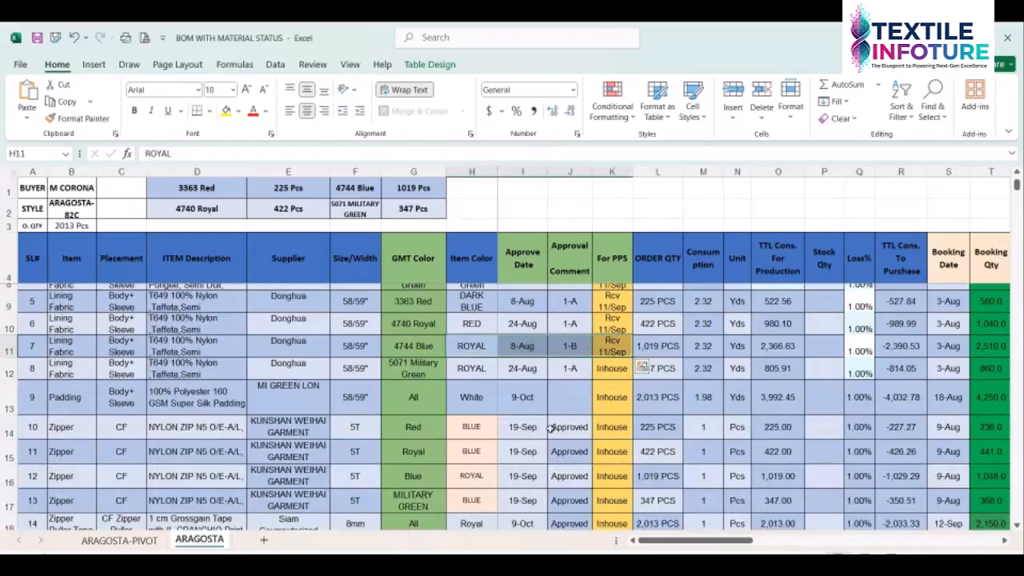
scroll(643, 366, "down", 1)
left_click_drag(478, 483, 588, 482)
left_click(612, 481)
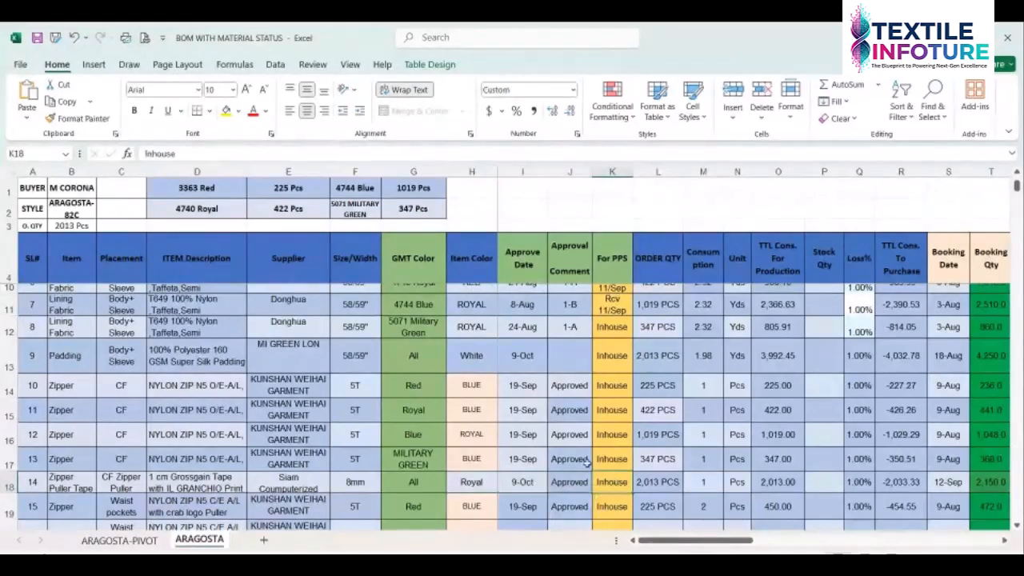
Read the For PPS entries of the first two shell fabric rows in K5 and K6 against their header
scroll(582, 386, "up", 2)
left_click(606, 298)
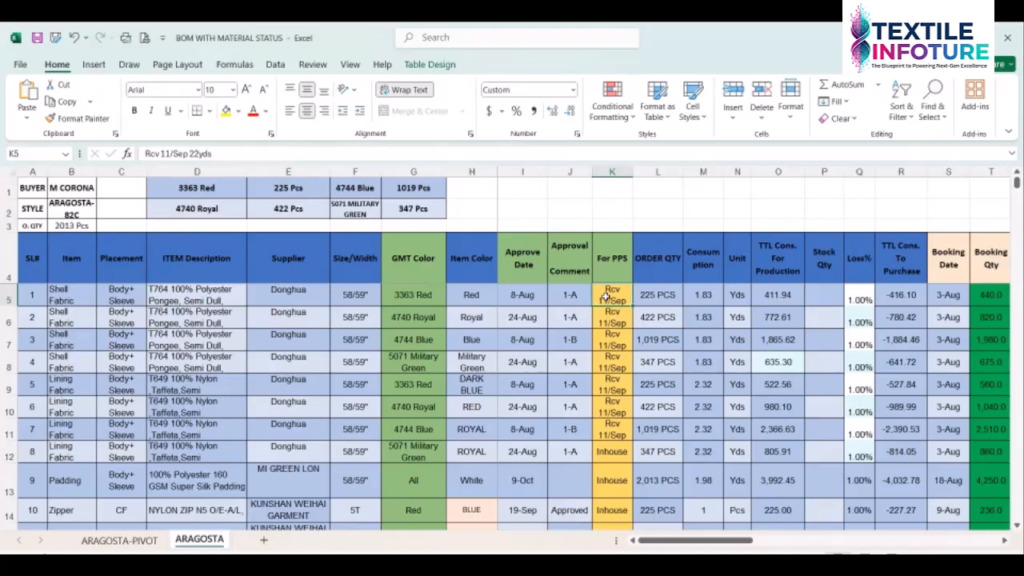
left_click(615, 315)
left_click(607, 290)
left_click(607, 317)
left_click(616, 259)
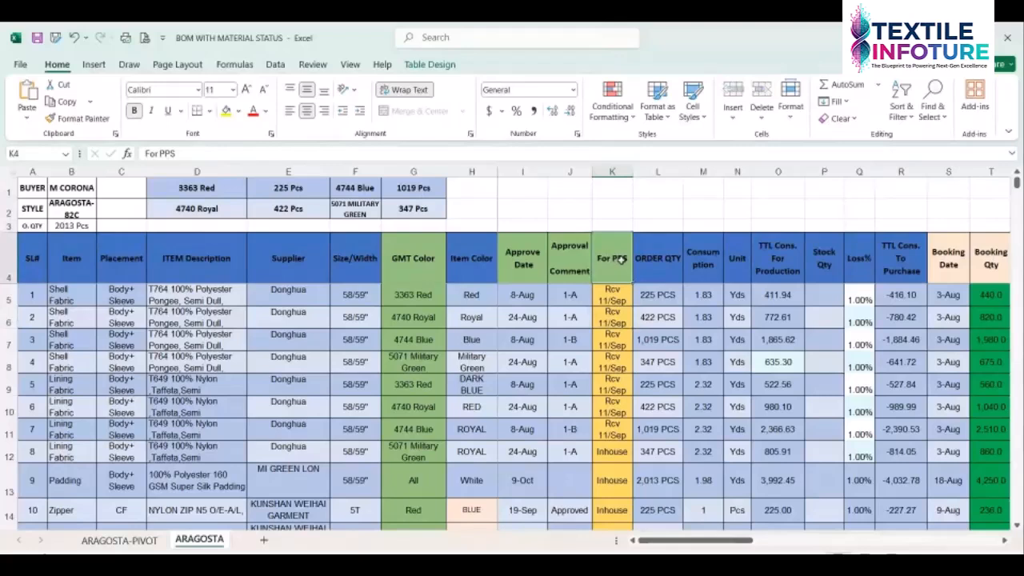
Review the For PPS entries from the first shell fabric row through the padding row in K5:K13, including K12
left_click(613, 296)
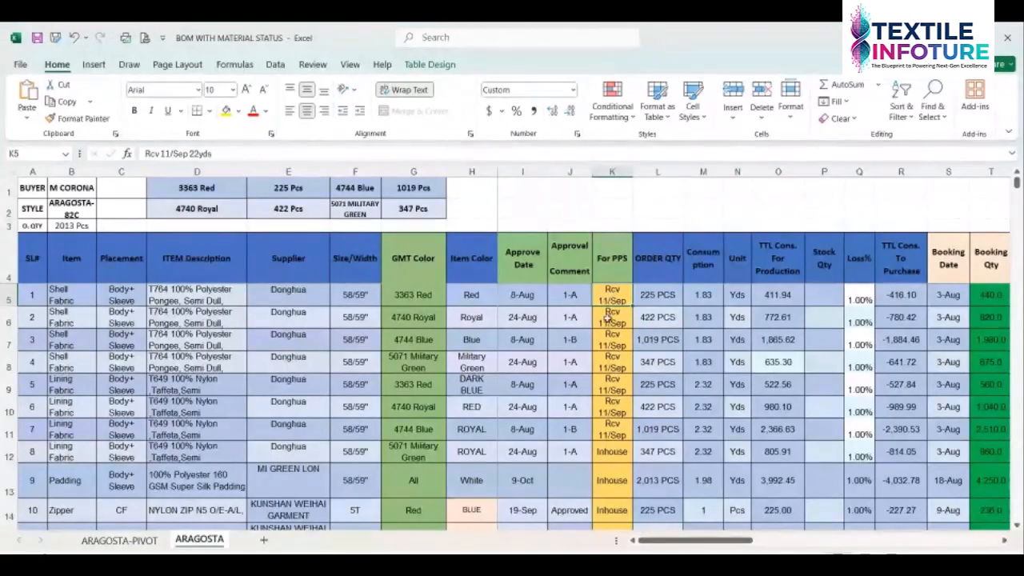
left_click(608, 316)
left_click(609, 298)
left_click(608, 317)
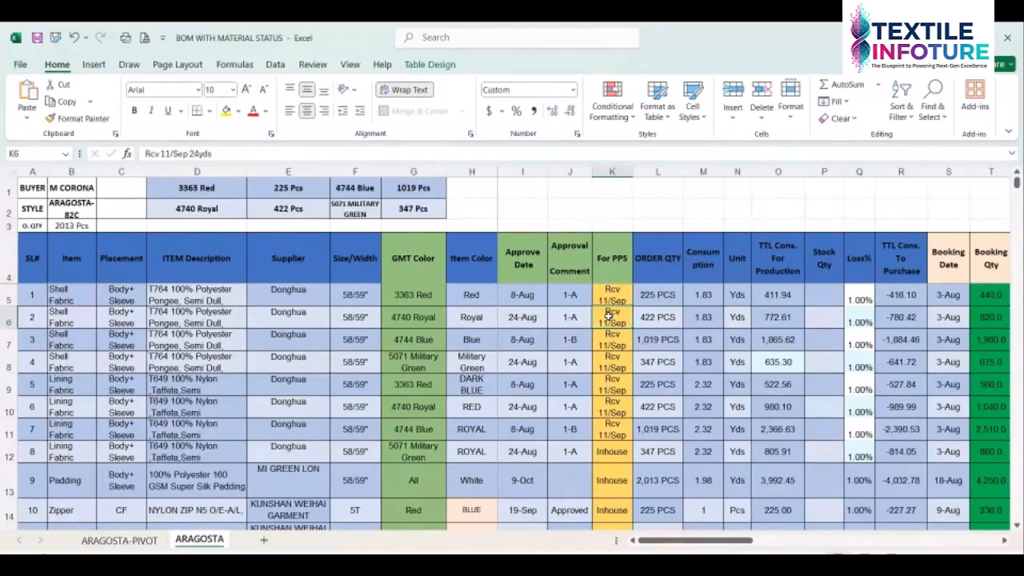
left_click_drag(608, 298, 612, 510)
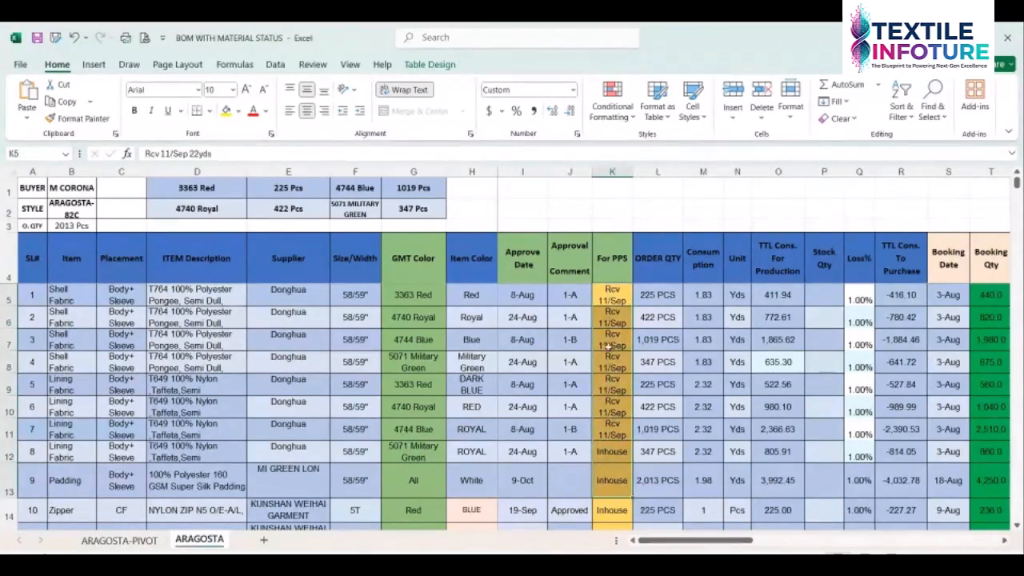
left_click(608, 294)
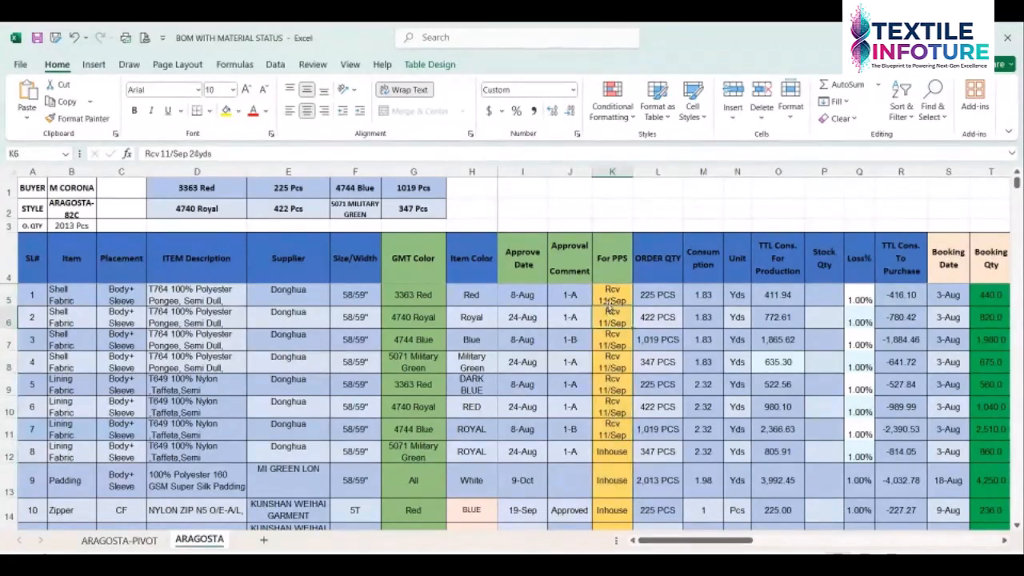
left_click(612, 452)
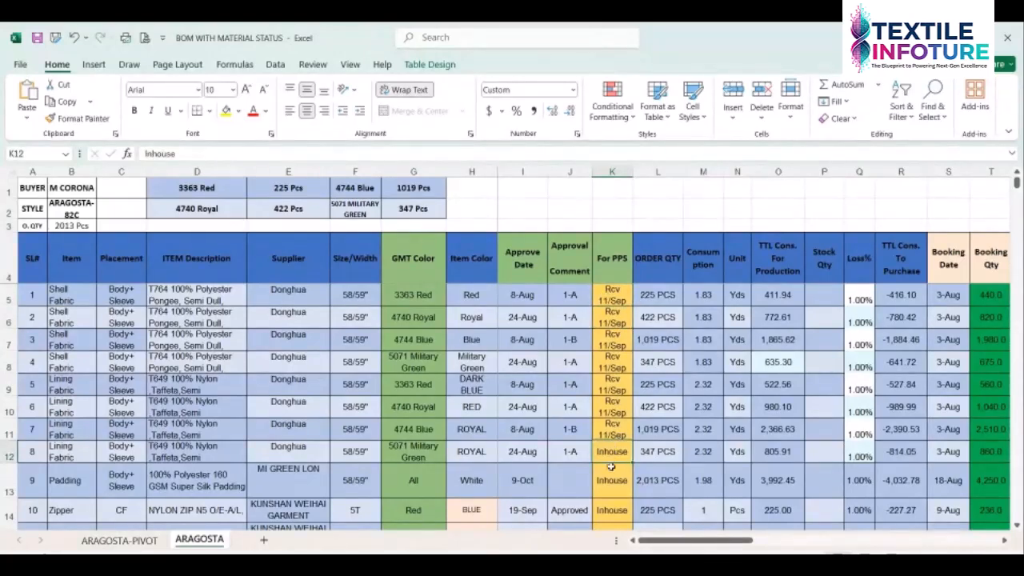
Read the For PPS entry of each of the four shell fabric rows in K5:K8
left_click(616, 292)
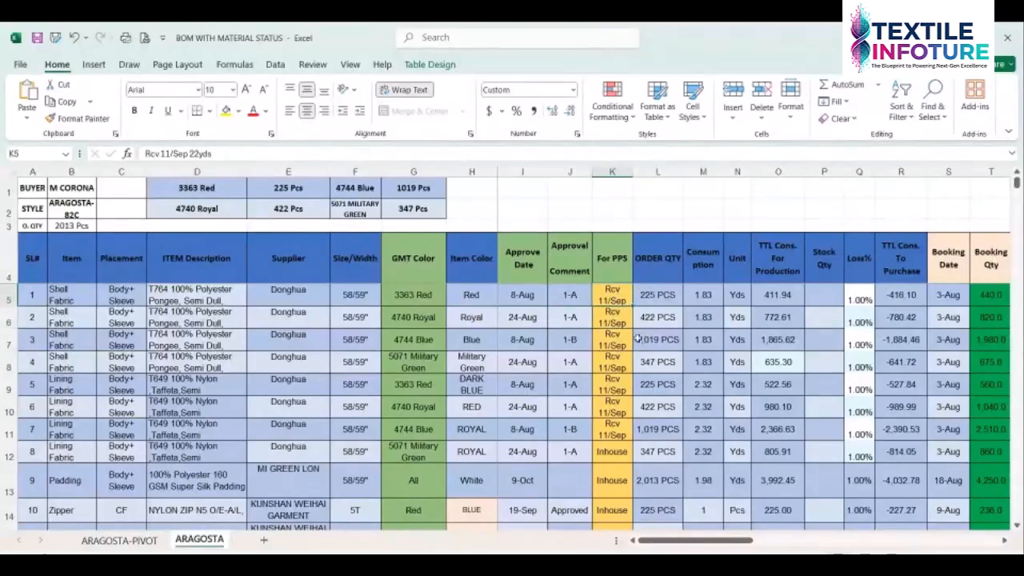
left_click(621, 316)
left_click(616, 339)
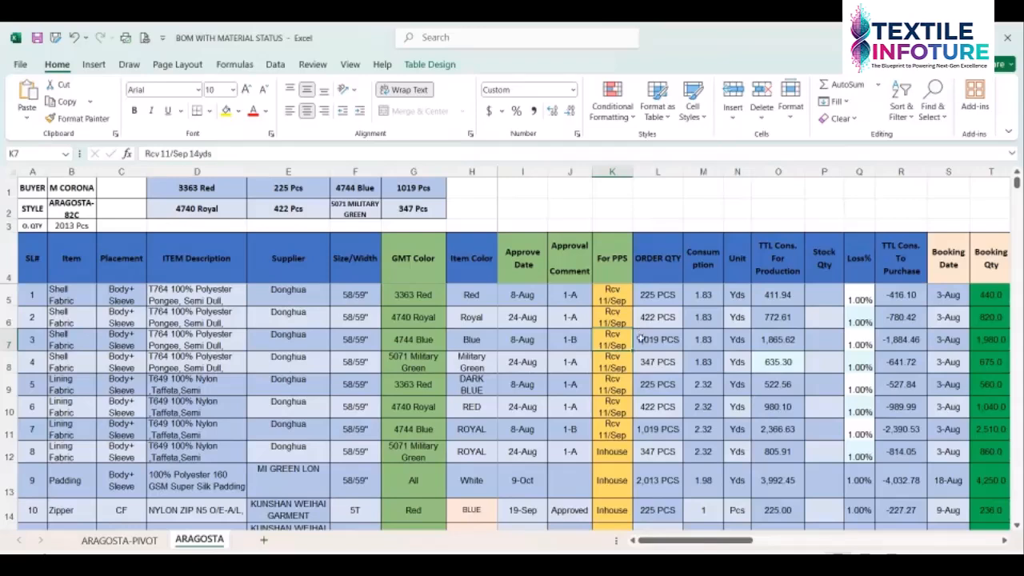
left_click(621, 364)
Relate the first shell fabric's For PPS entry in K5 to the For PPS column header
left_click(611, 294)
left_click(612, 272)
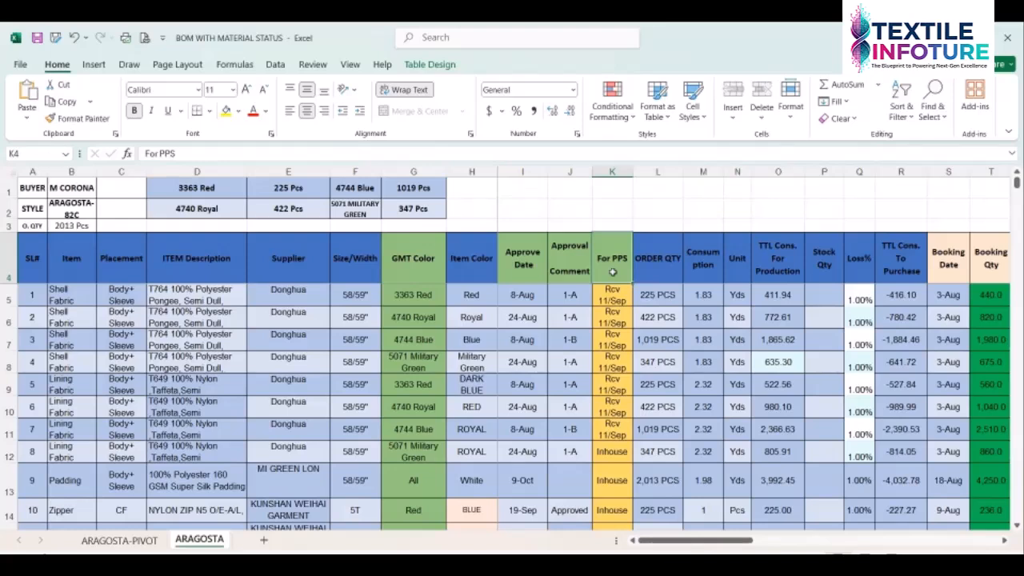
left_click(611, 297)
left_click(611, 271)
left_click(611, 296)
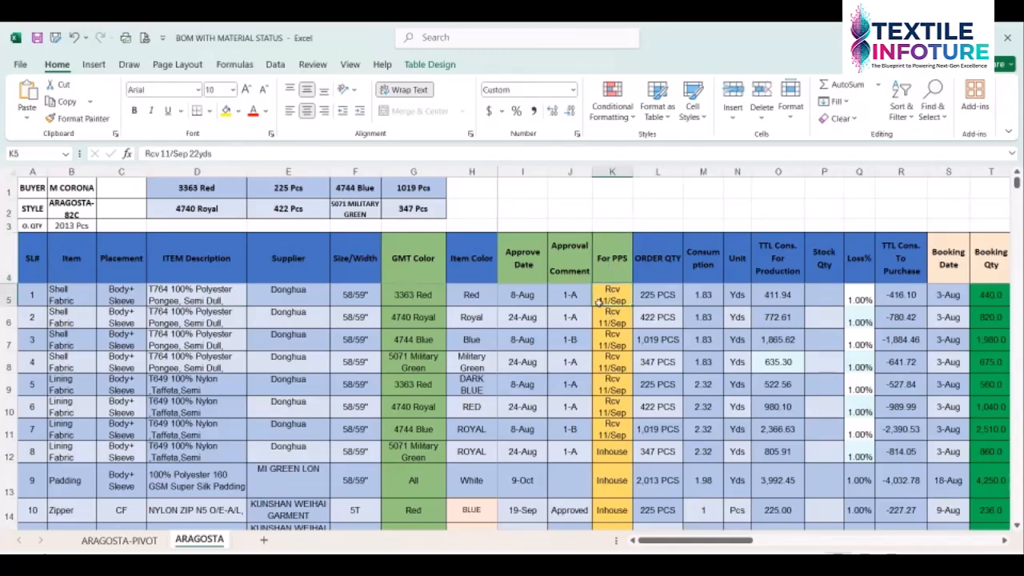
Look through the item descriptions of the whole bill of materials, from the shell fabrics to the carton sticker and gumtape
left_click(203, 317)
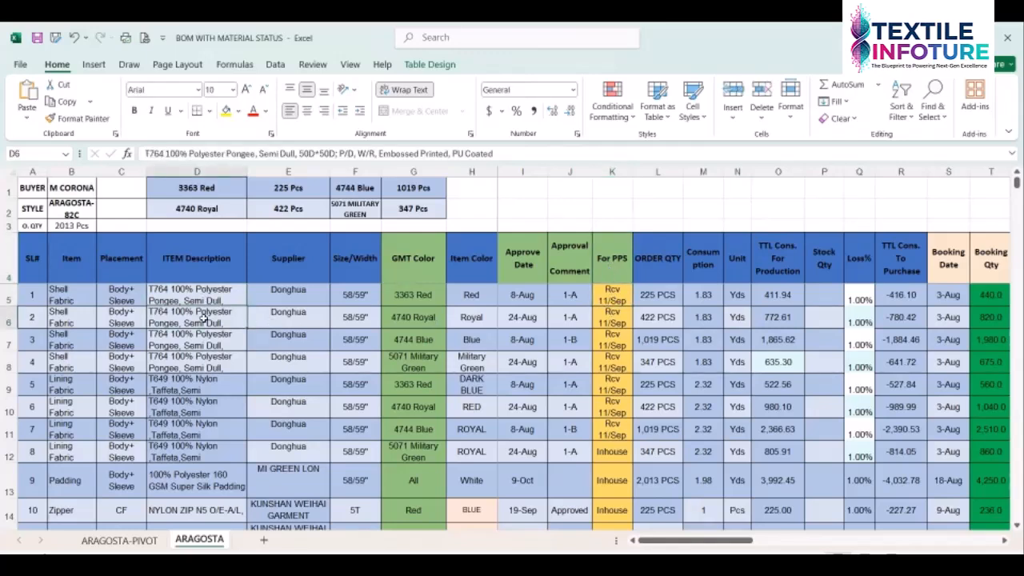
left_click(201, 301)
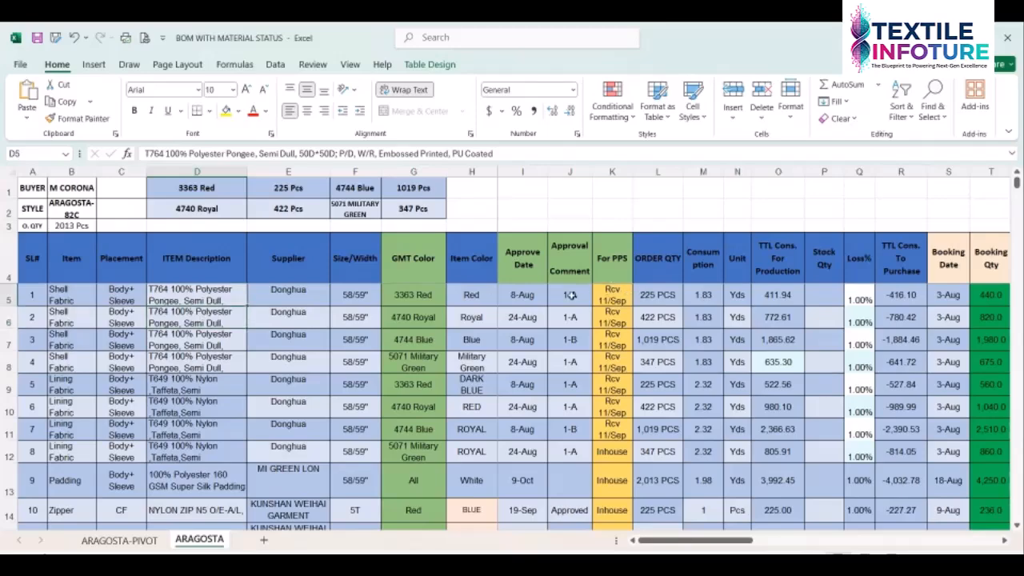
scroll(208, 324, "down", 8)
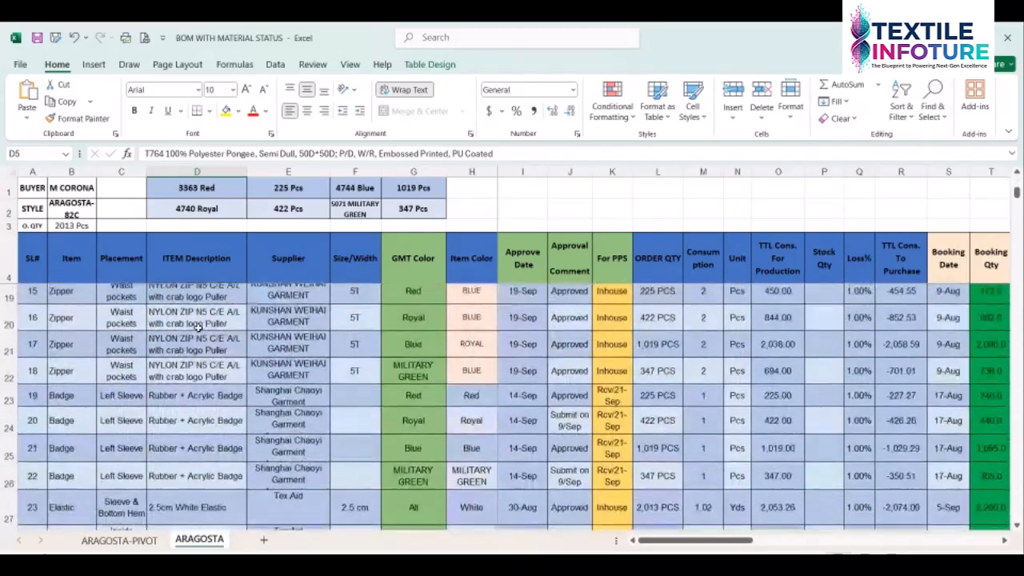
scroll(198, 328, "down", 4)
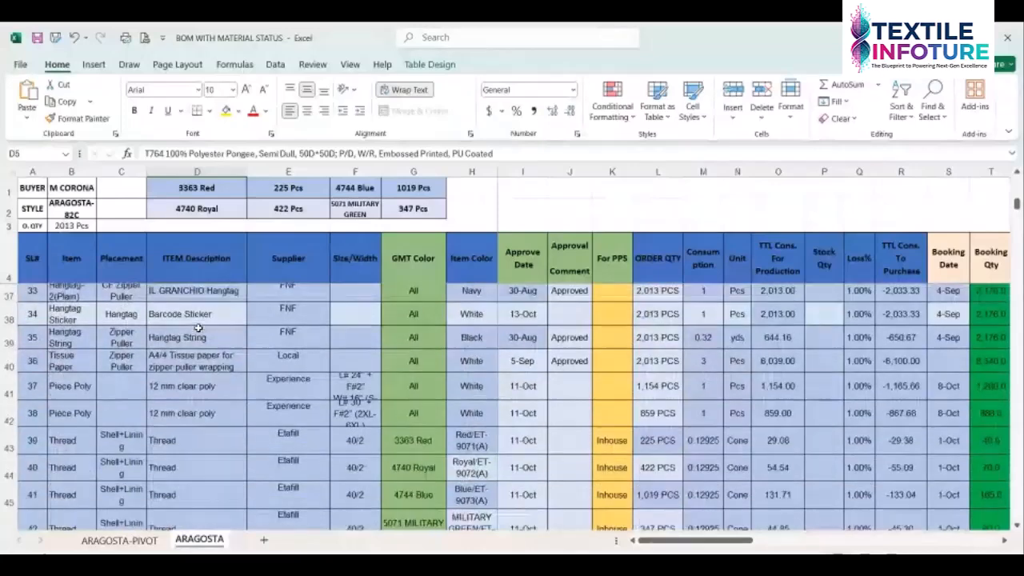
scroll(198, 328, "down", 1)
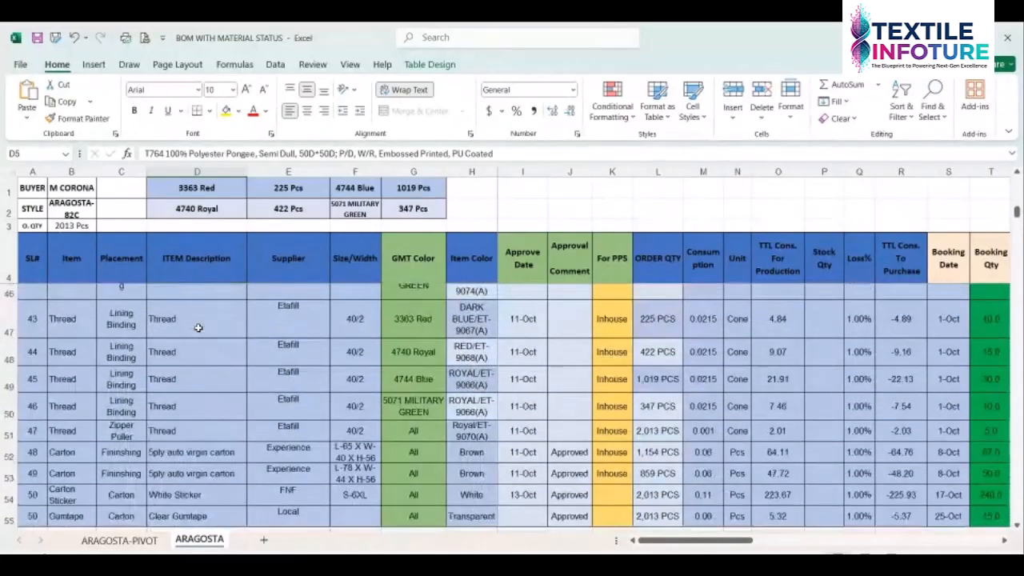
scroll(198, 328, "down", 1)
left_click(216, 453)
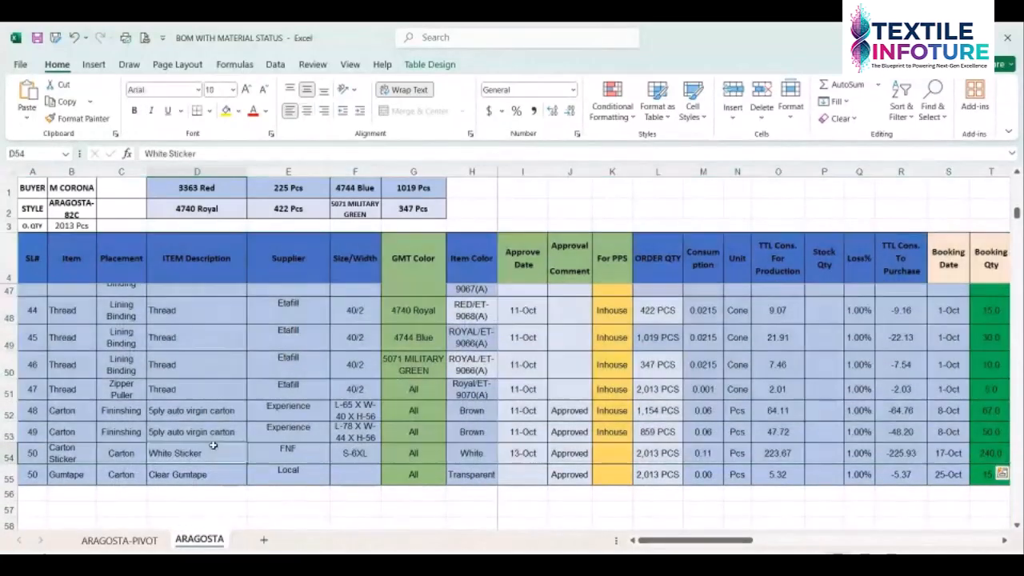
scroll(181, 400, "up", 12)
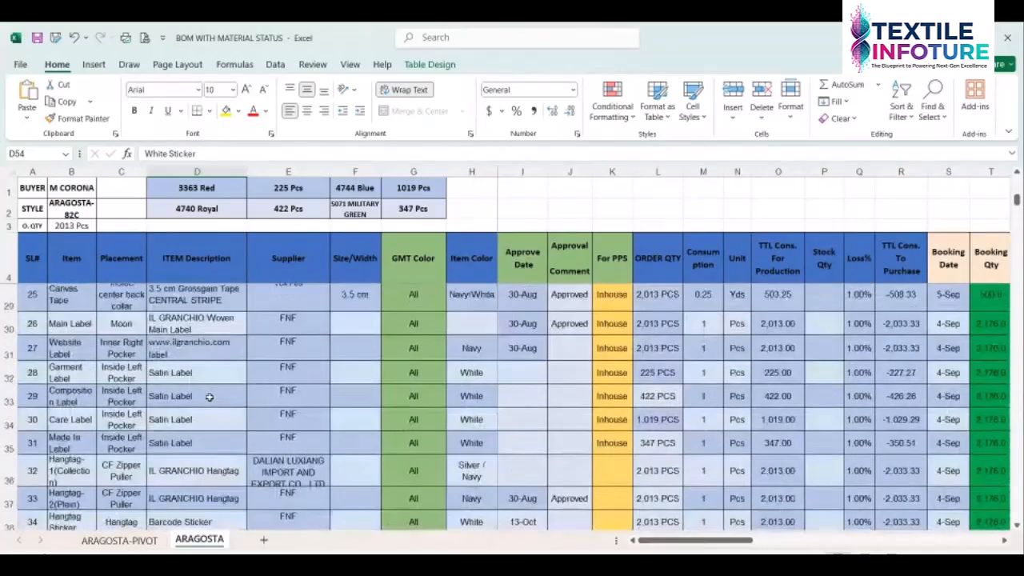
scroll(210, 398, "up", 1)
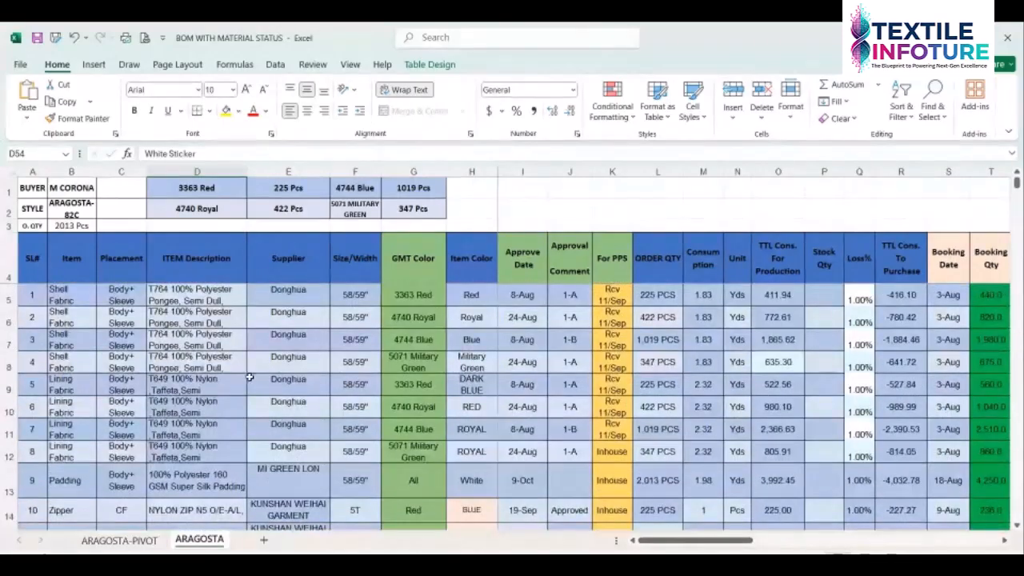
Check the supplier and size/width of the second shell fabric row and glance over the zipper rows
left_click(272, 314)
left_click(340, 318)
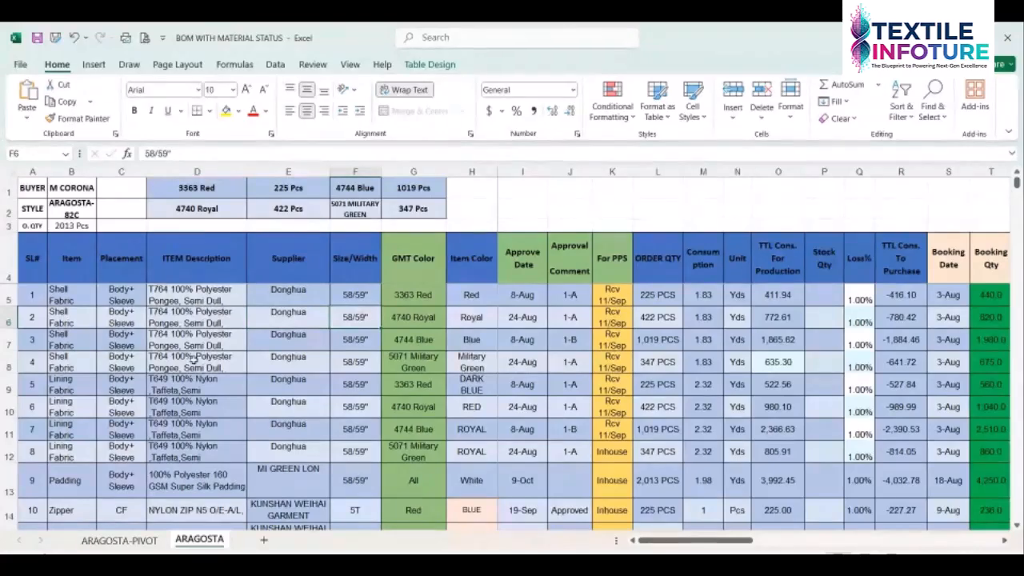
scroll(181, 345, "down", 3)
scroll(181, 345, "up", 3)
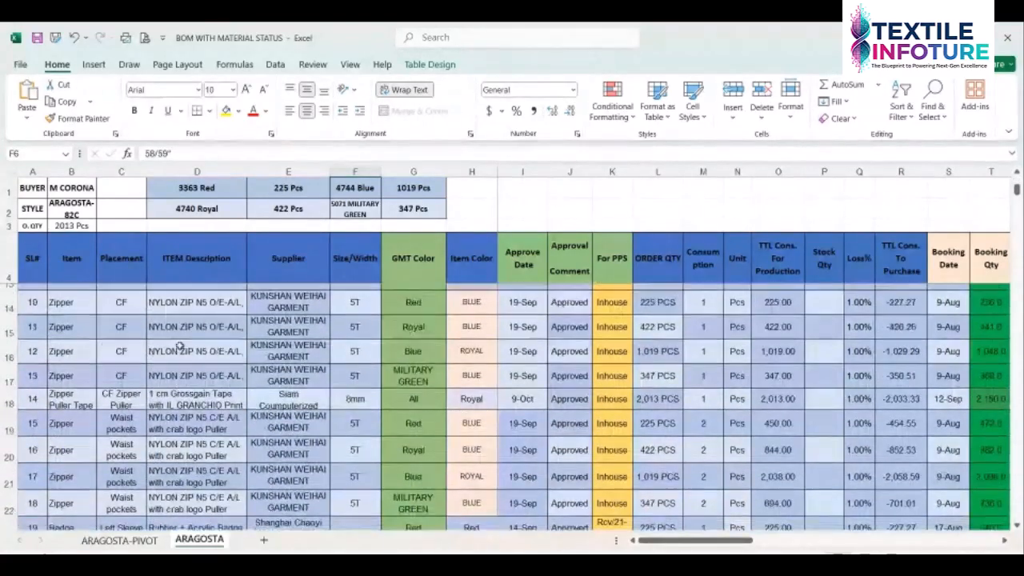
Compare the For PPS entries in K5 and K6 for the first two shell fabric colours
left_click(618, 300)
left_click(615, 318)
left_click(615, 297)
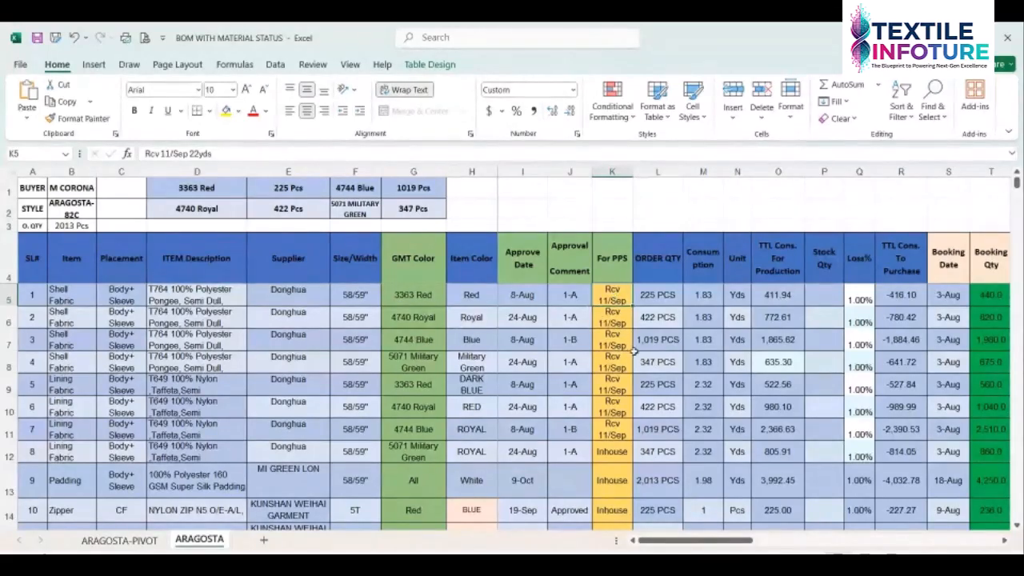
Look down the For PPS entries to the badge and elastic rows and return to the For PPS column header
scroll(619, 329, "down", 3)
scroll(612, 333, "down", 2)
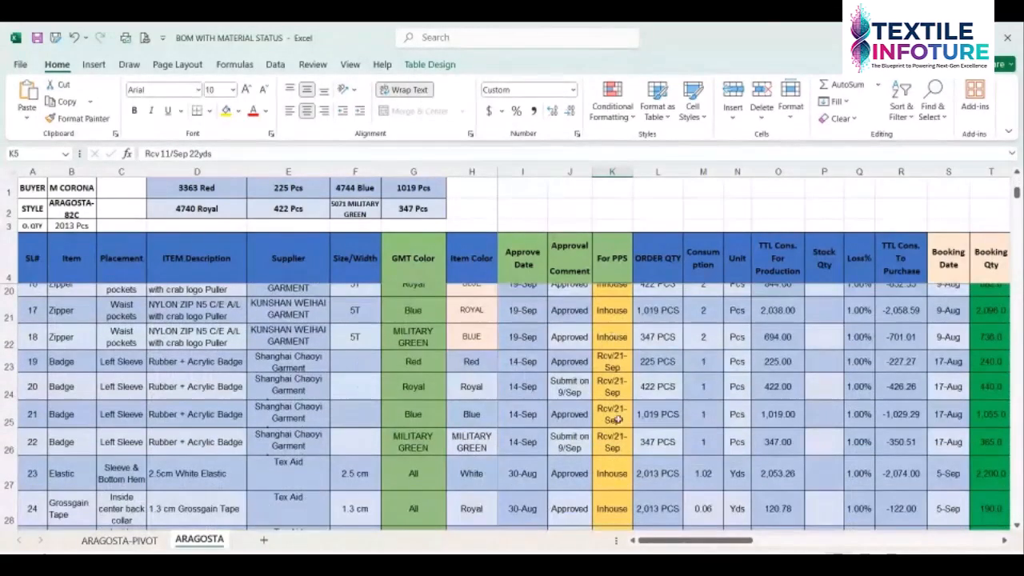
scroll(615, 334, "up", 5)
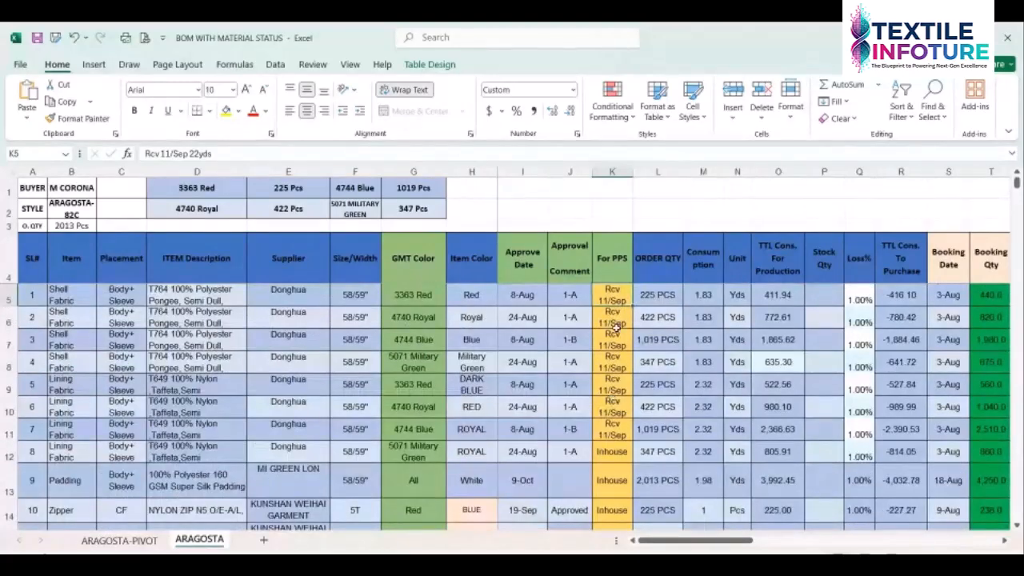
left_click(612, 260)
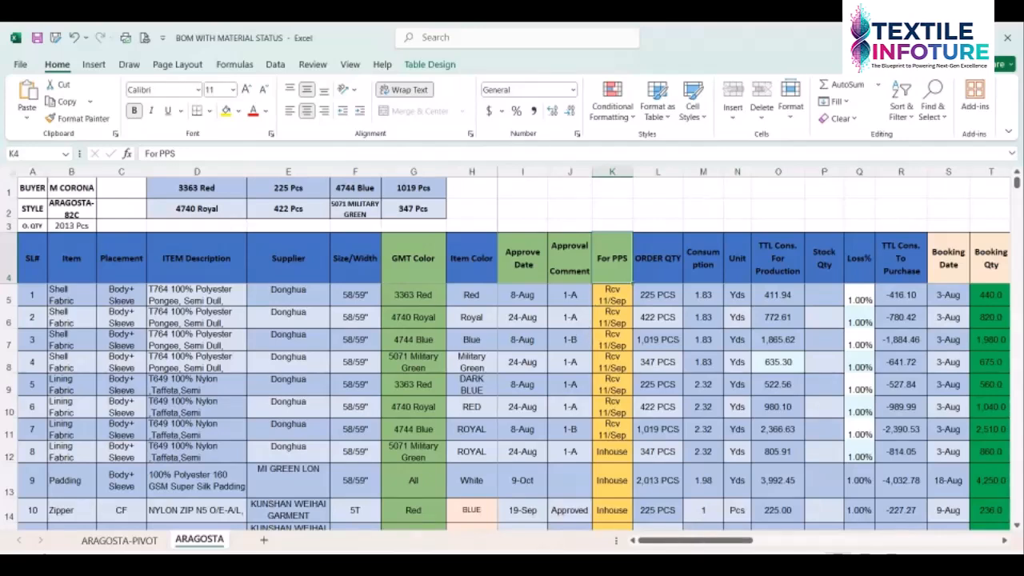
Switch to the Google Meet call to check the participants, and return to the Excel workbook
left_click(598, 566)
left_click(538, 512)
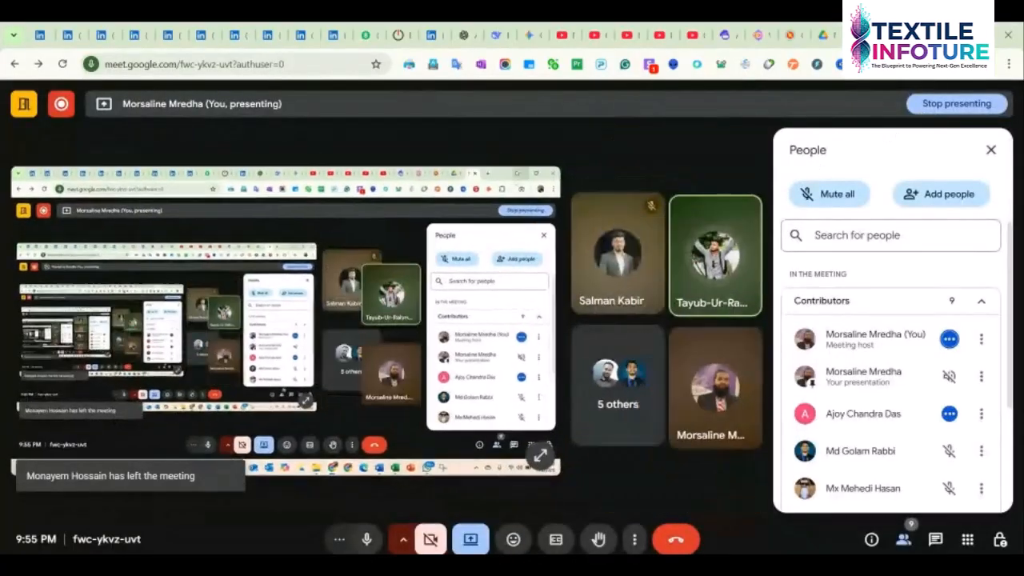
left_click(944, 35)
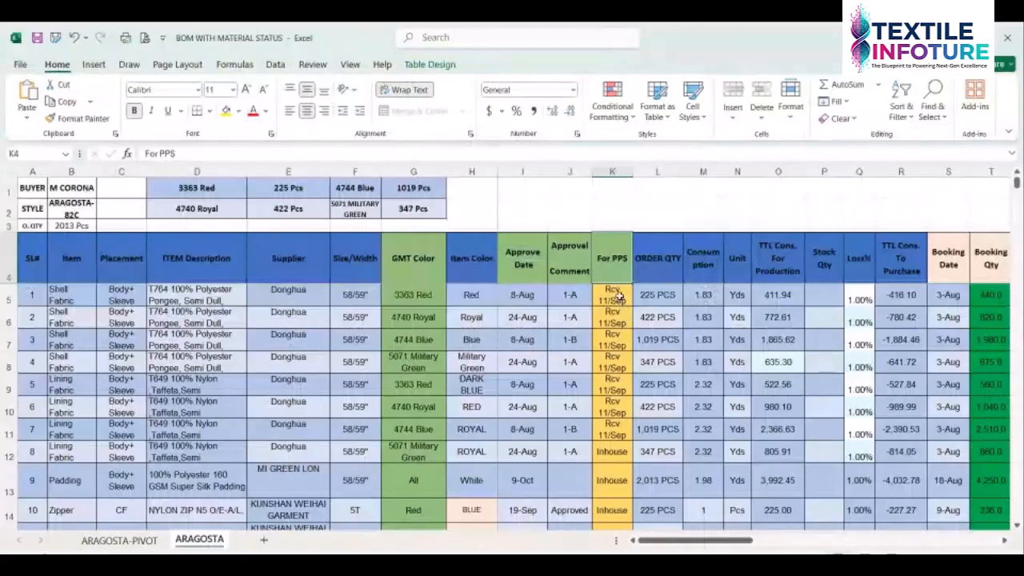
Check the first shell fabric's order quantity in L5 against the ORDER QTY column header
left_click(619, 297)
left_click(648, 295)
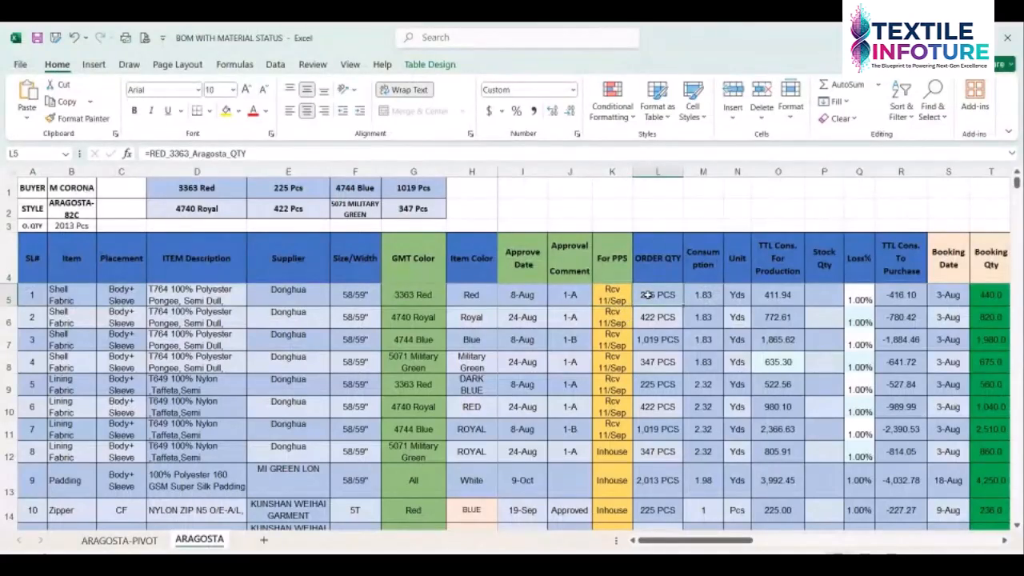
left_click(649, 268)
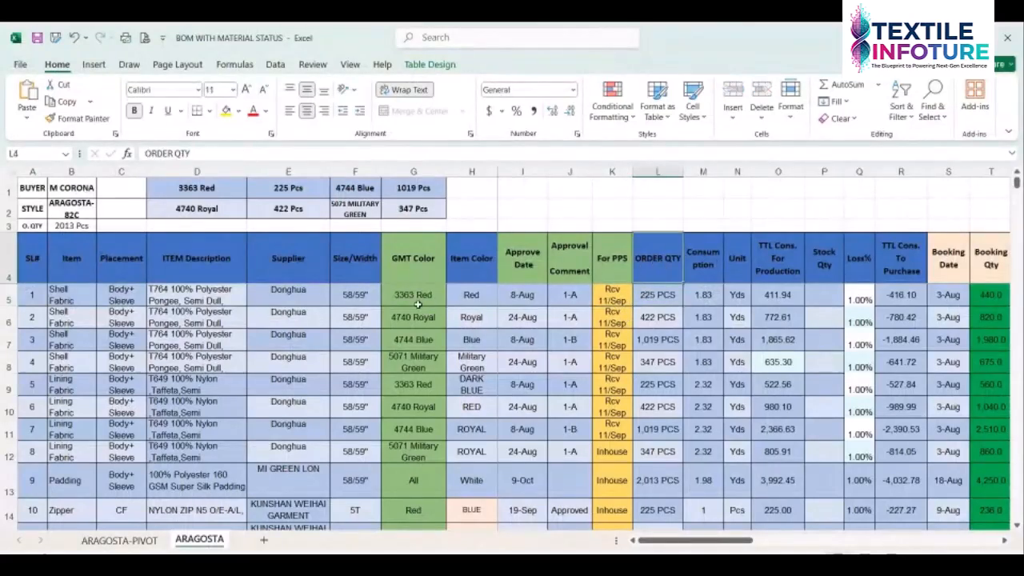
Relate the order quantity formula in L5 to its garment colour in G5 and compare it with L6
left_click(655, 298)
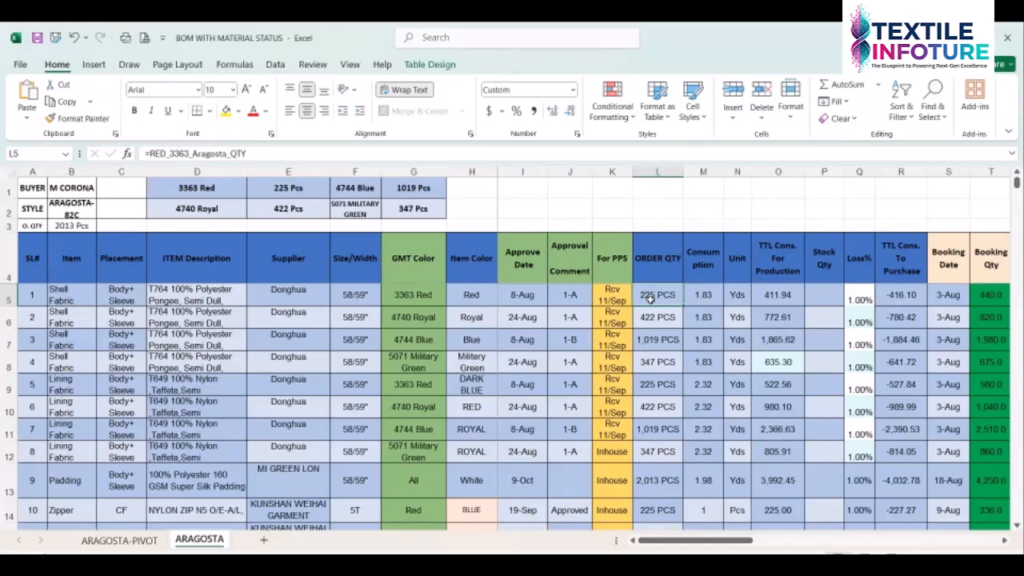
left_click(400, 297)
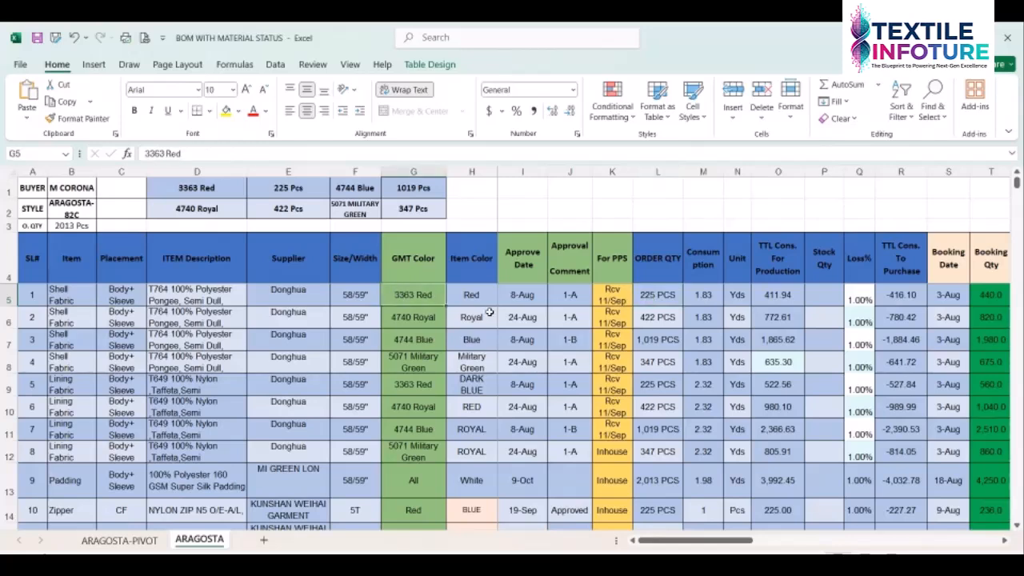
left_click(646, 298)
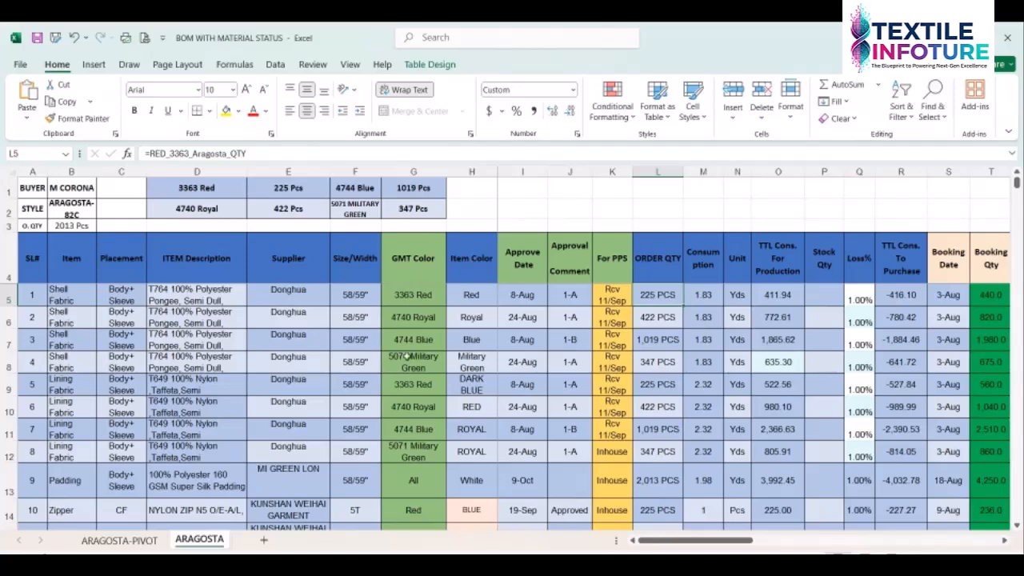
left_click(658, 321)
left_click(659, 297)
Inspect the cell name given to the 3363 Red quantity in E1 and list the workbook's defined names
left_click(576, 188)
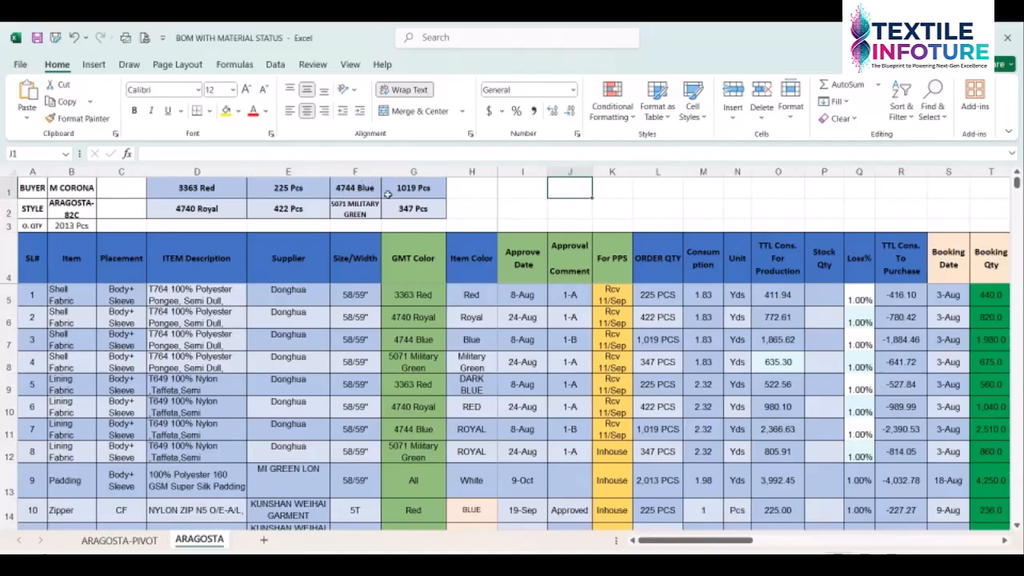
left_click(296, 187)
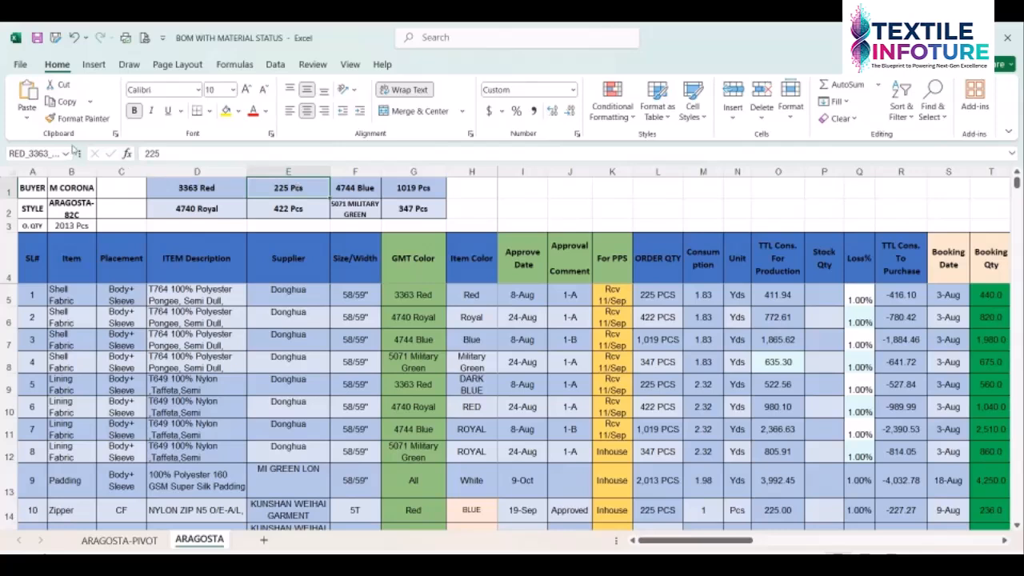
left_click(70, 154)
left_click(70, 154)
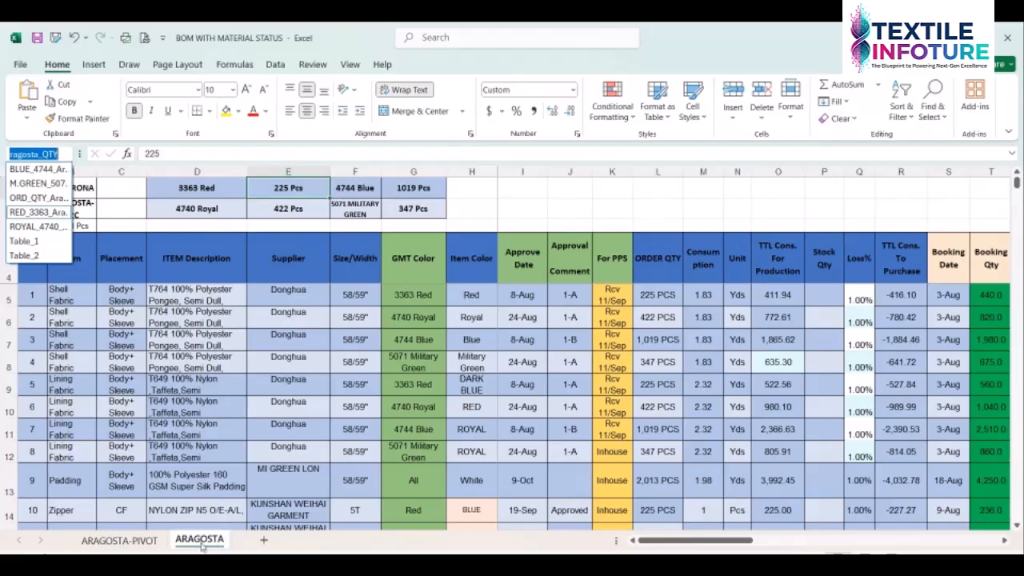
key("Down")
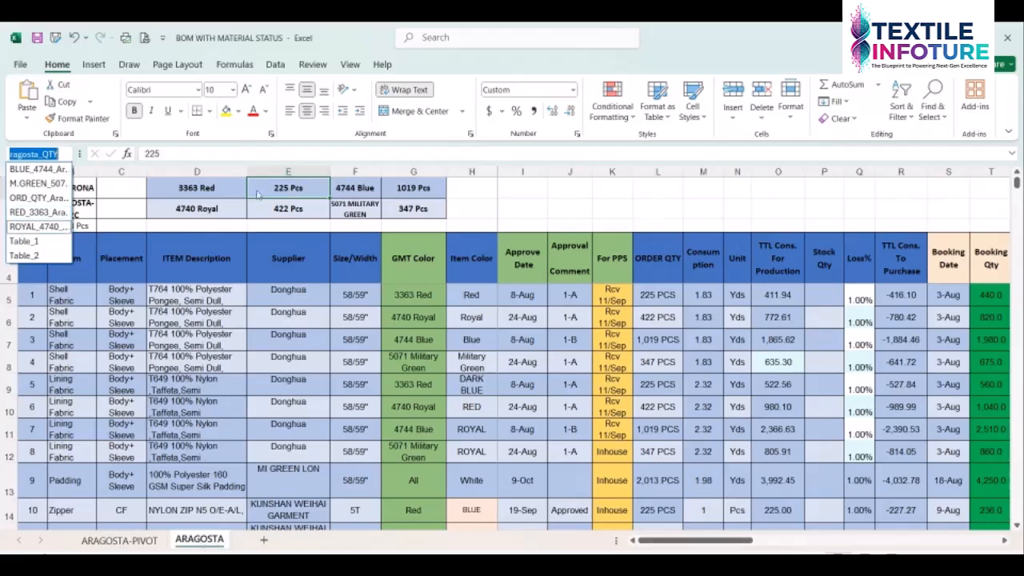
left_click(289, 189)
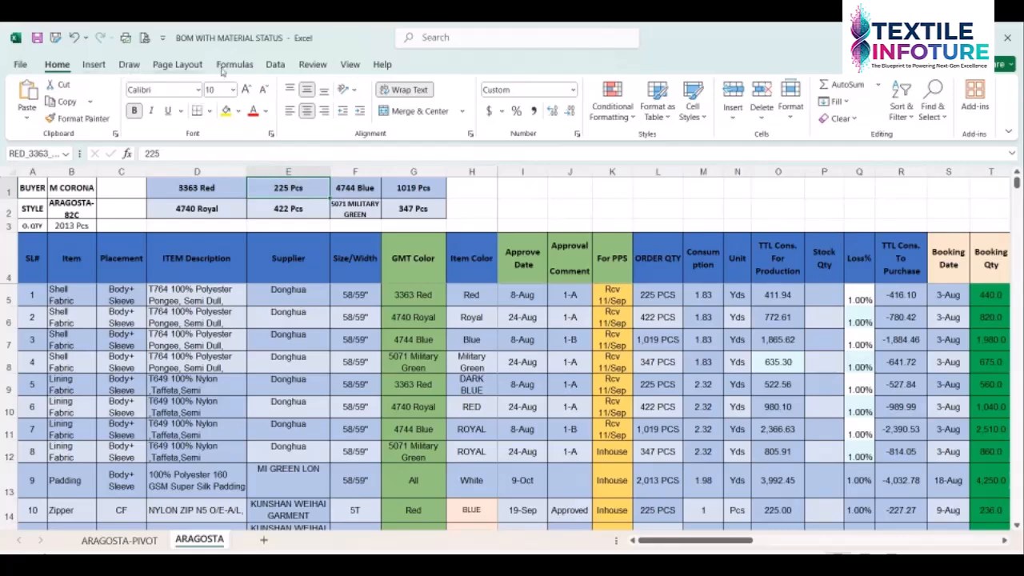
left_click(274, 65)
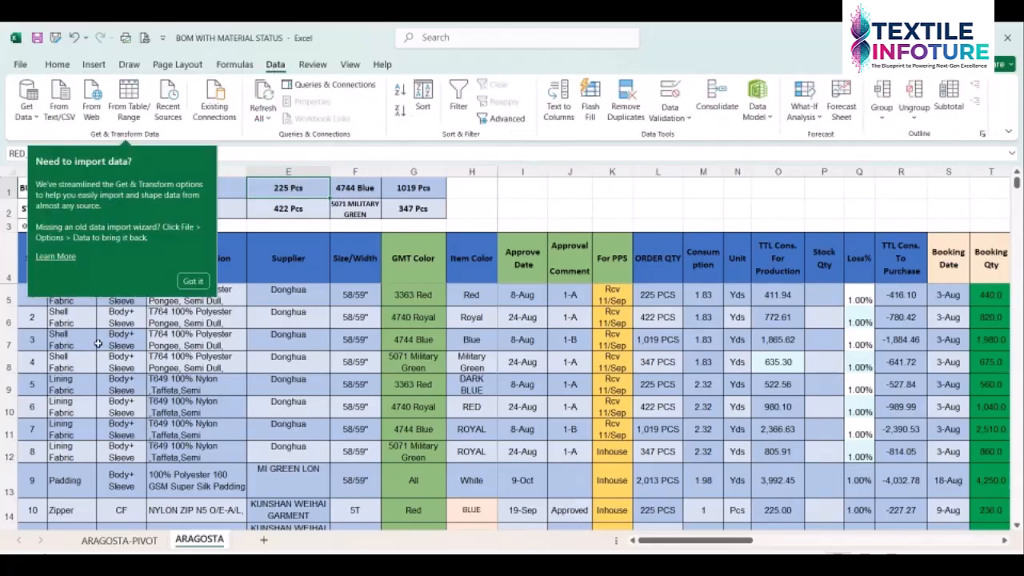
left_click(191, 281)
left_click(302, 208)
left_click(300, 188)
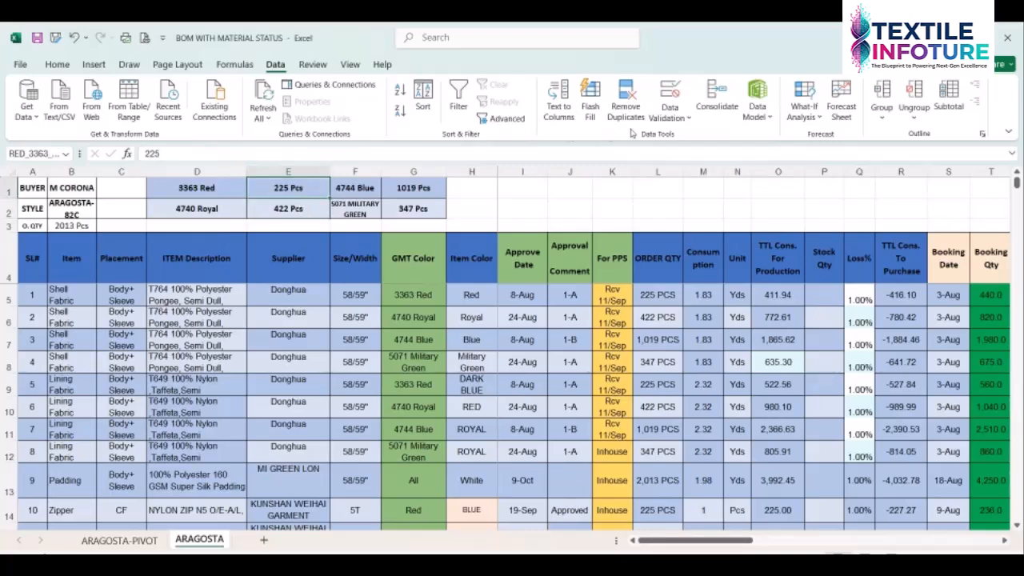
Review the defined names and their references in the Name Manager, widening the Name column to read them in full
left_click(247, 71)
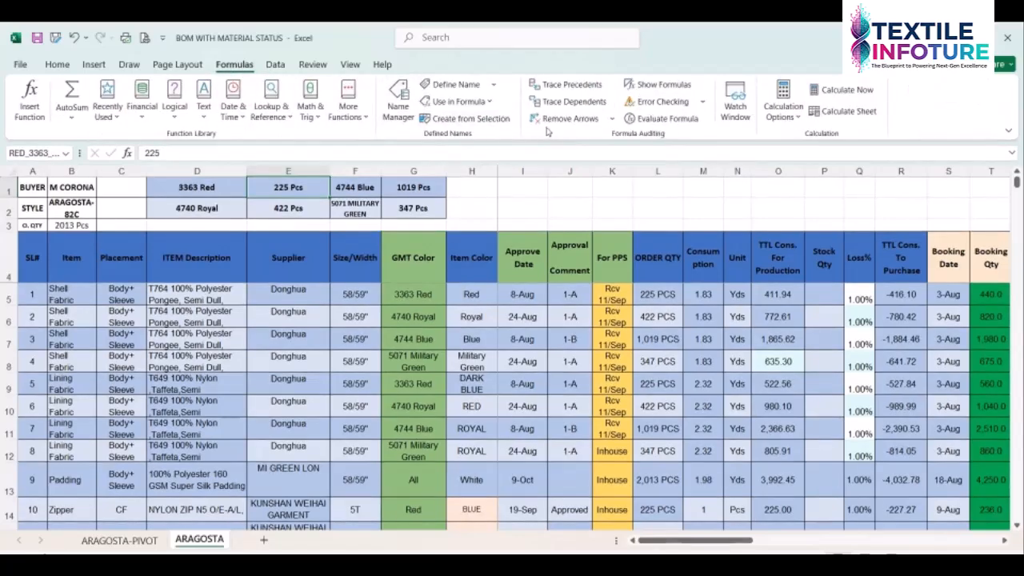
left_click(400, 104)
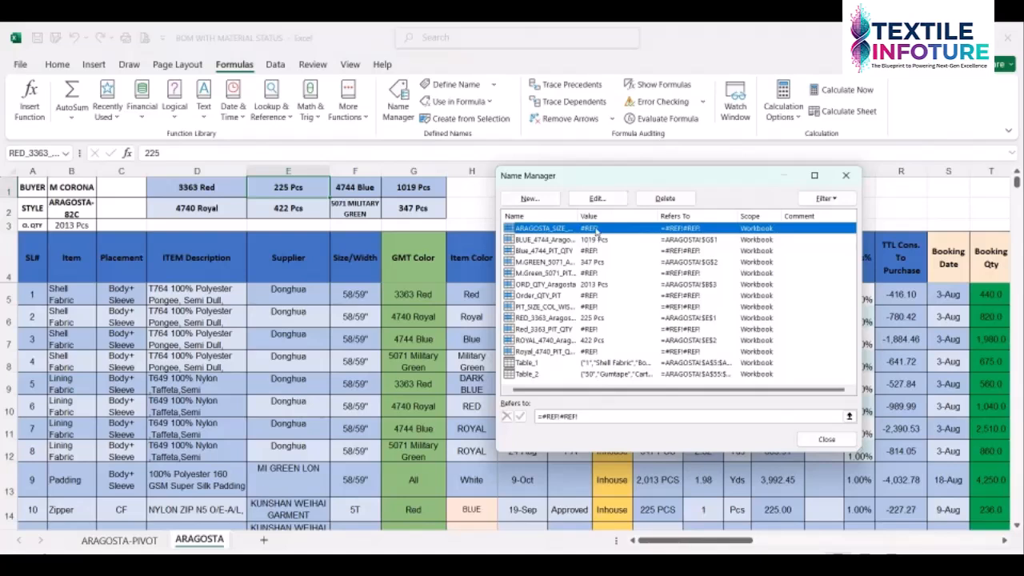
left_click(537, 241)
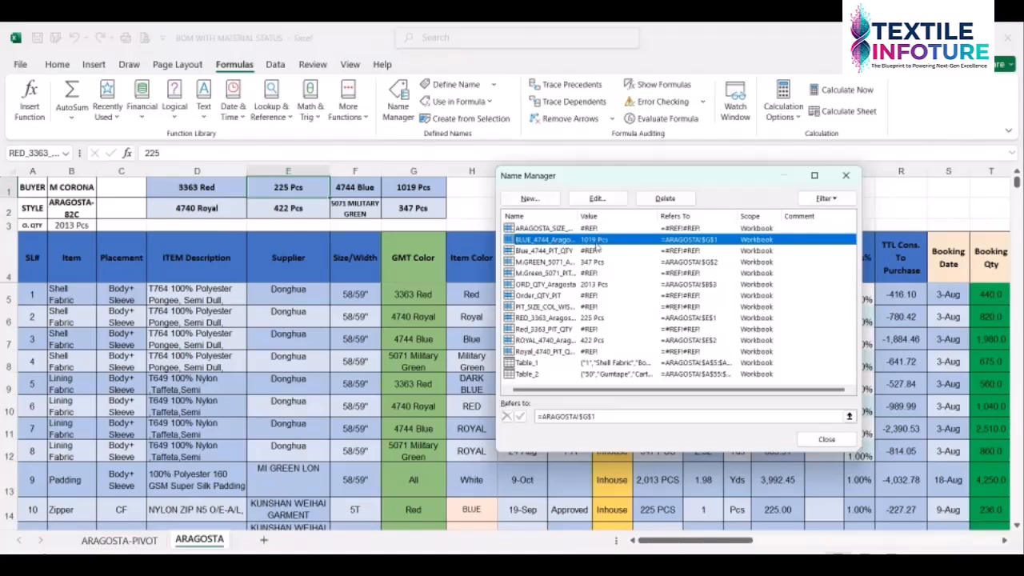
left_click(552, 230)
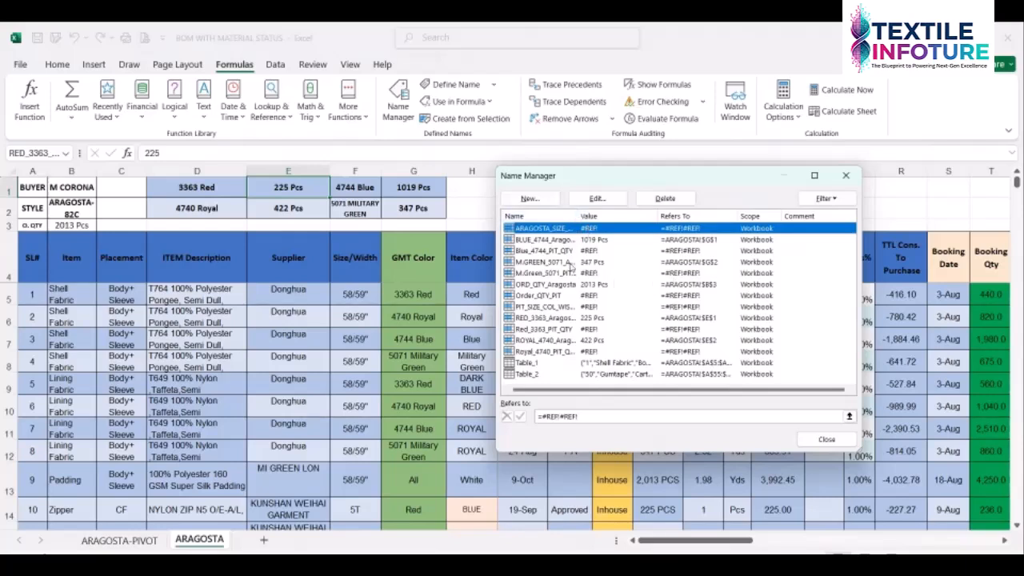
left_click(538, 252)
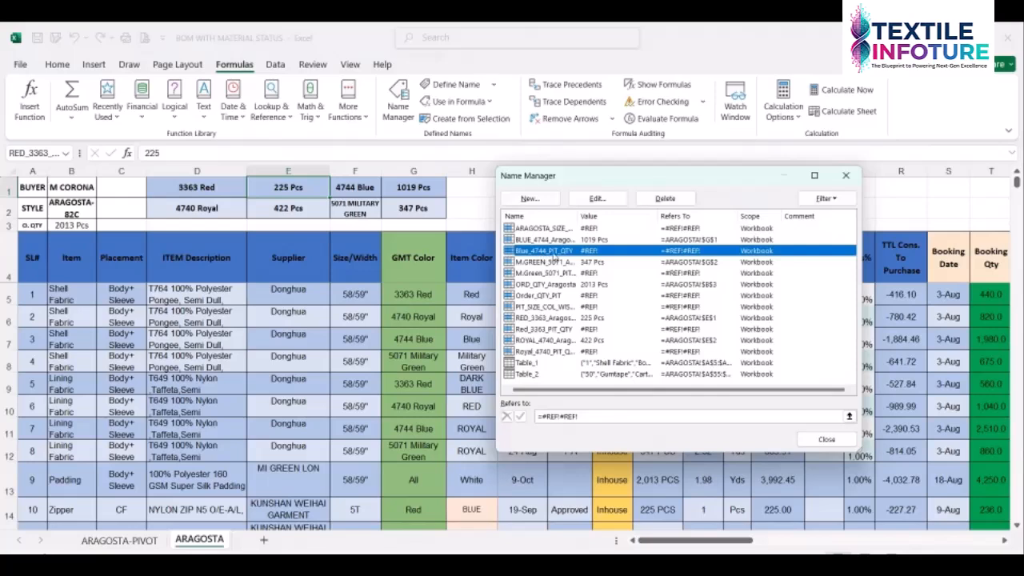
left_click(542, 264)
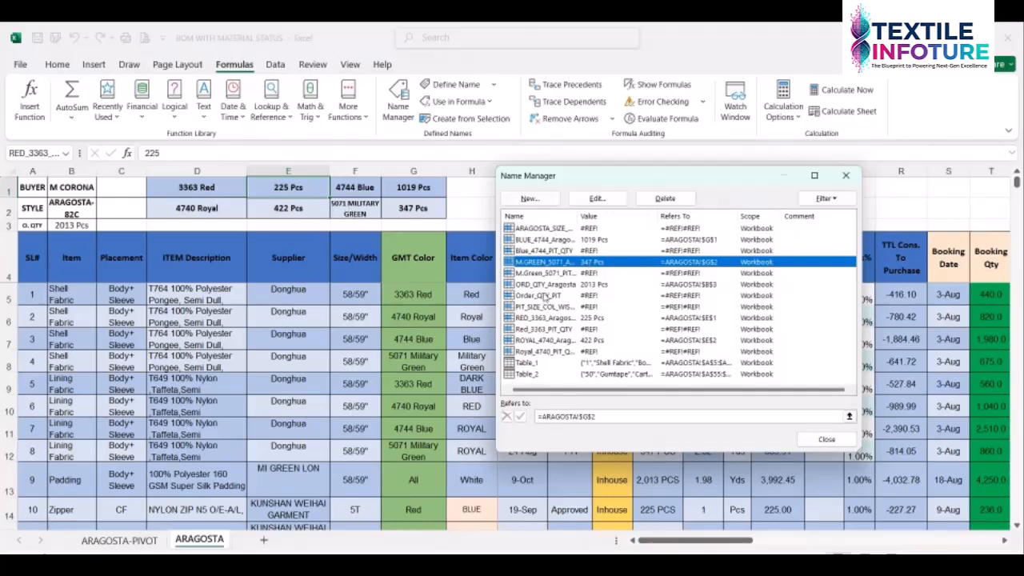
left_click(541, 229)
left_click_drag(577, 214, 673, 219)
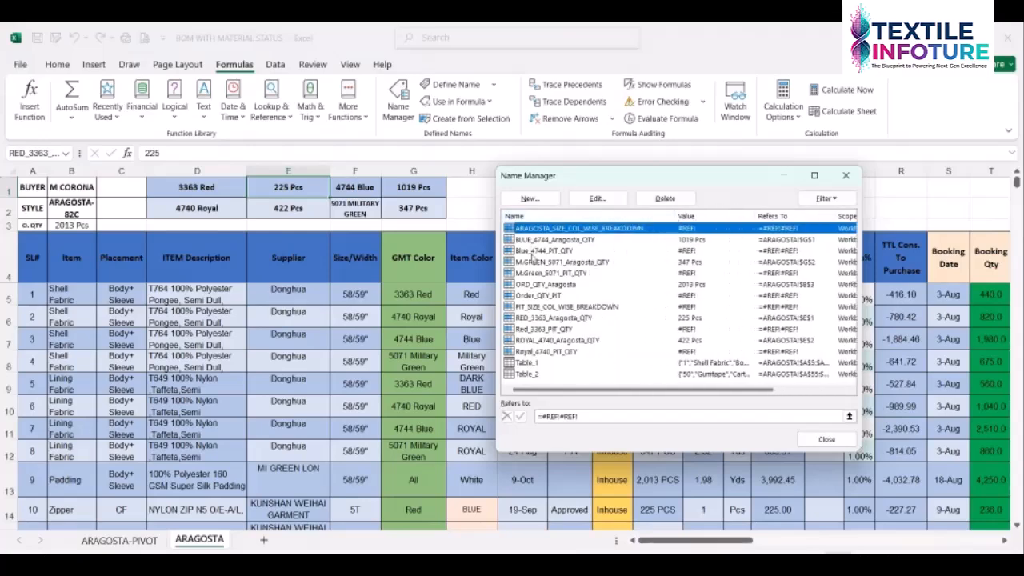
left_click(826, 440)
Compare the named formulas in L5 and L6 and trace L5 through G5 to the 3363 Red quantity in E1
left_click(648, 296)
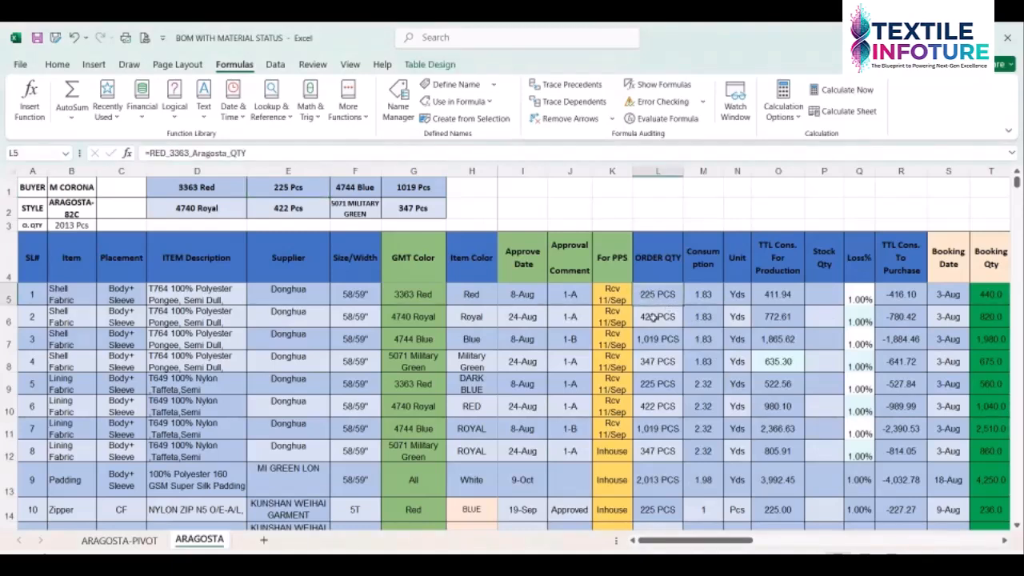
left_click(653, 317)
left_click(654, 296)
left_click(420, 292)
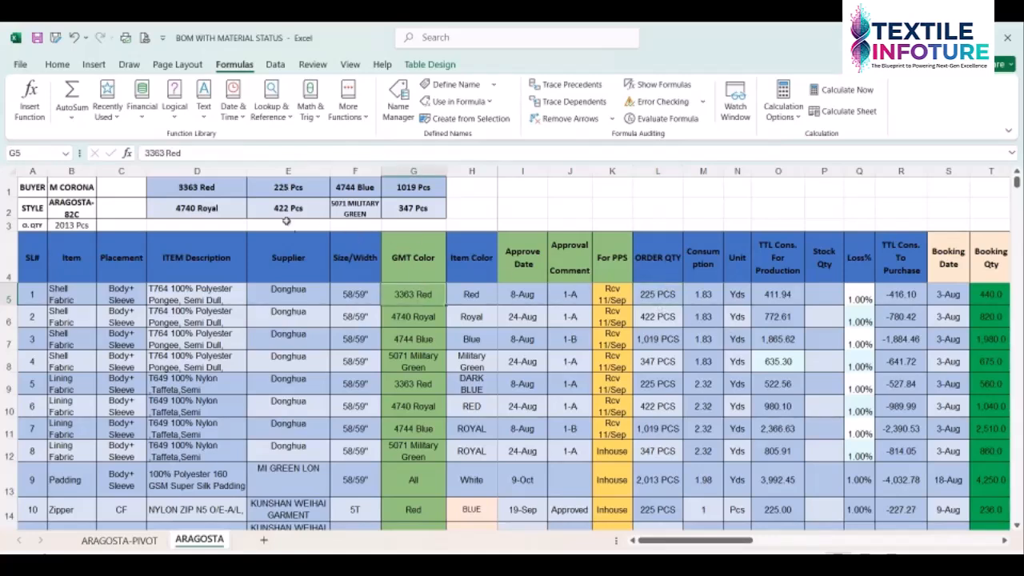
left_click(281, 190)
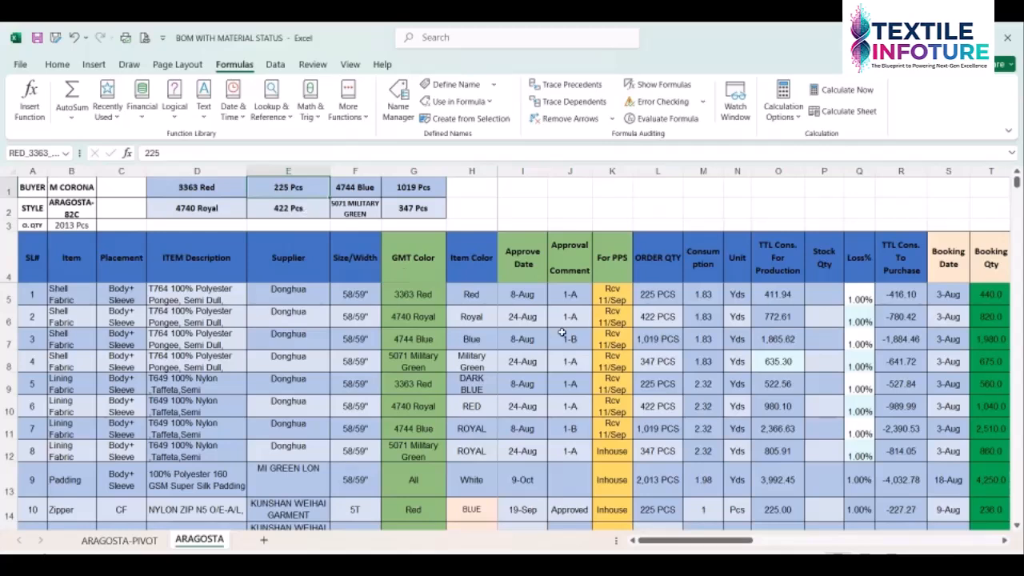
Inspect the order quantity formula inside cell L5 and compare it with the one in L6
left_click(648, 293)
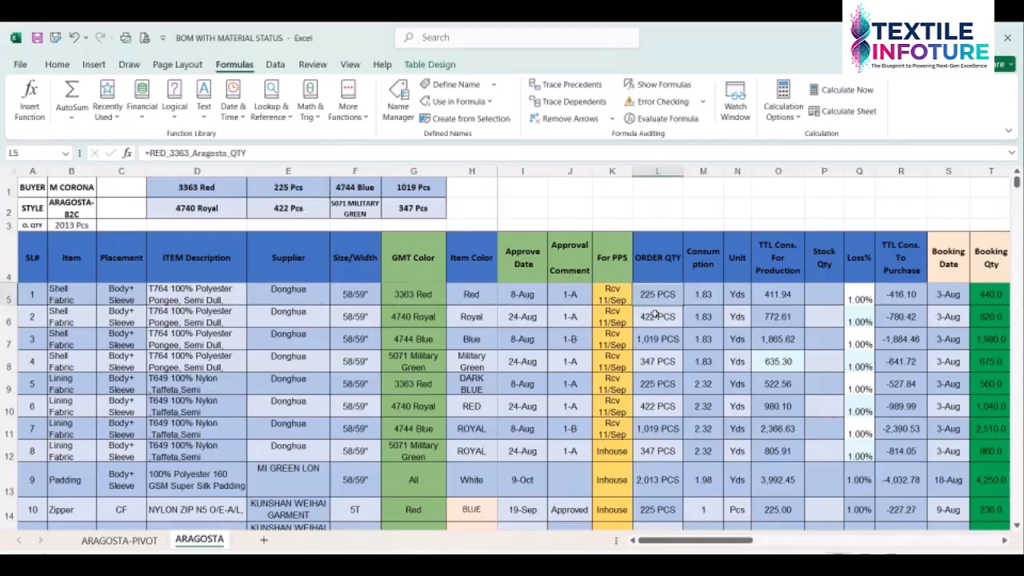
left_click(655, 314)
double_click(654, 294)
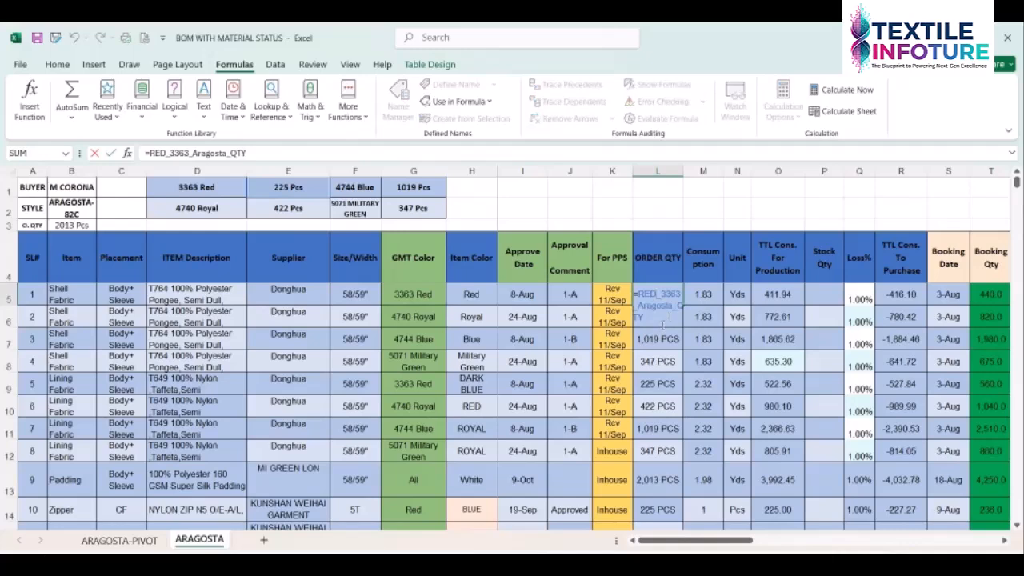
left_click(656, 352)
Clear the order quantity in L5, re-enter it as =RED_3363_Aragosta_QTY, and check the formula
left_click(648, 297)
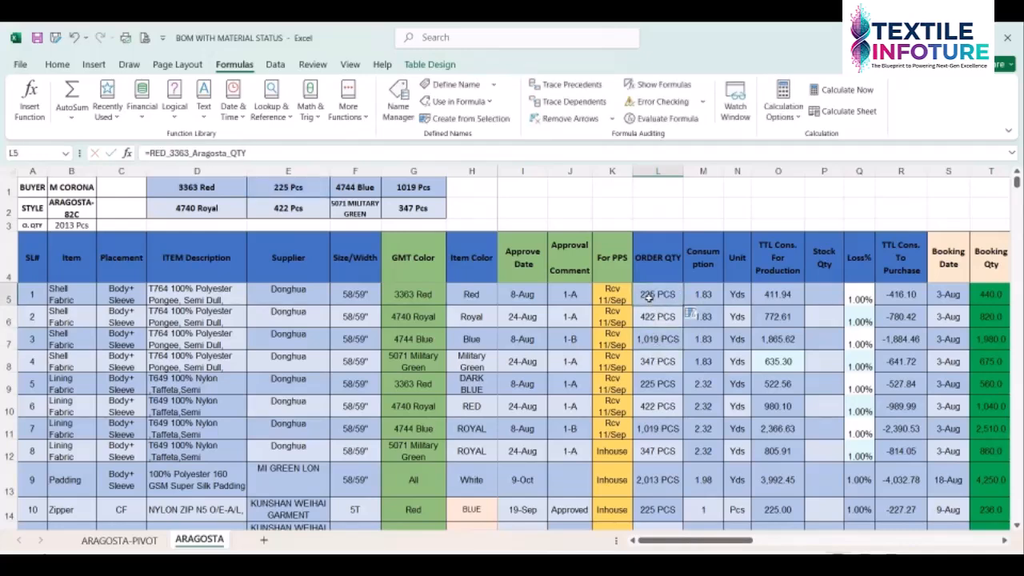
key("Delete")
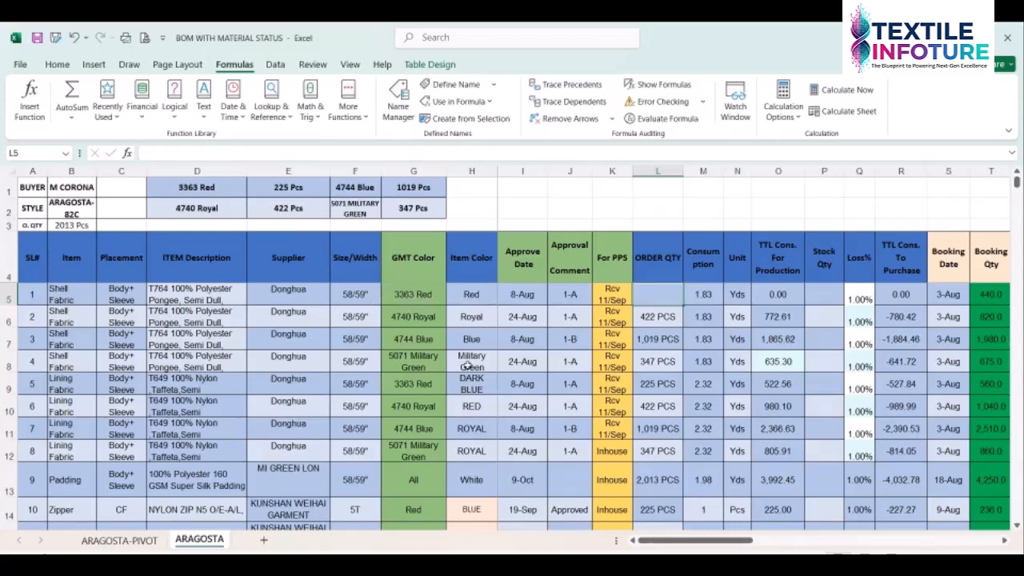
type("=")
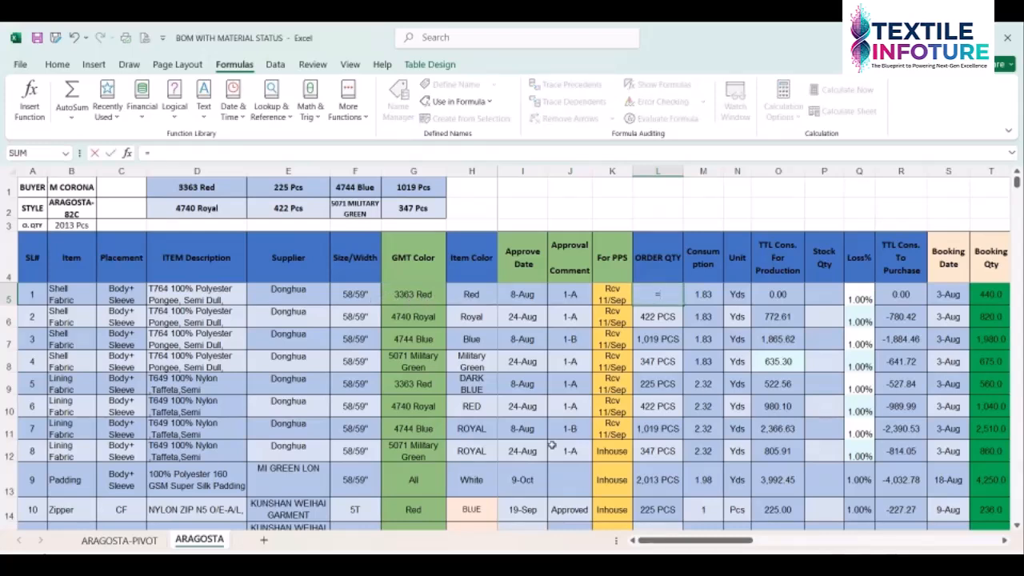
type("red")
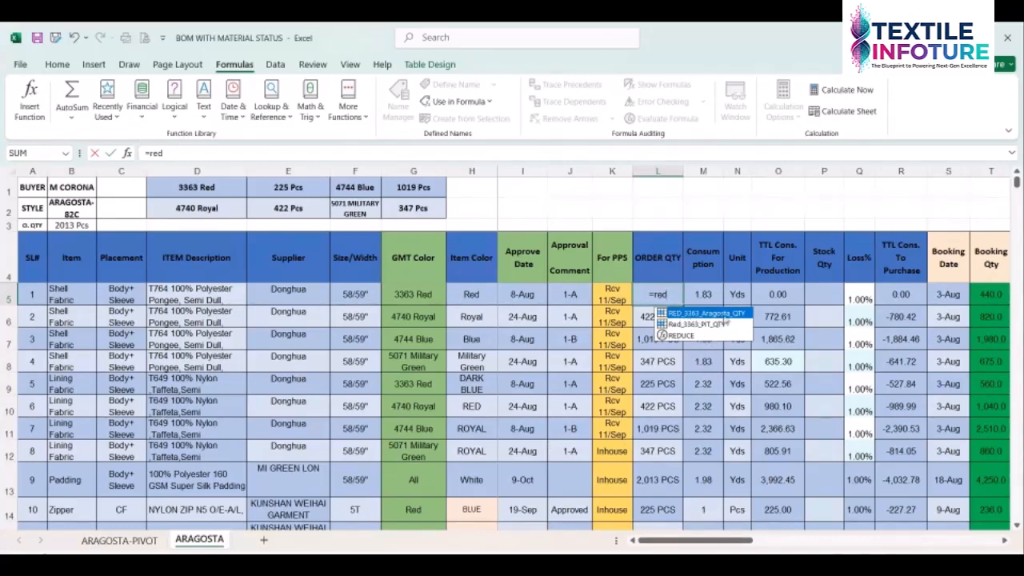
double_click(726, 313)
key("Return")
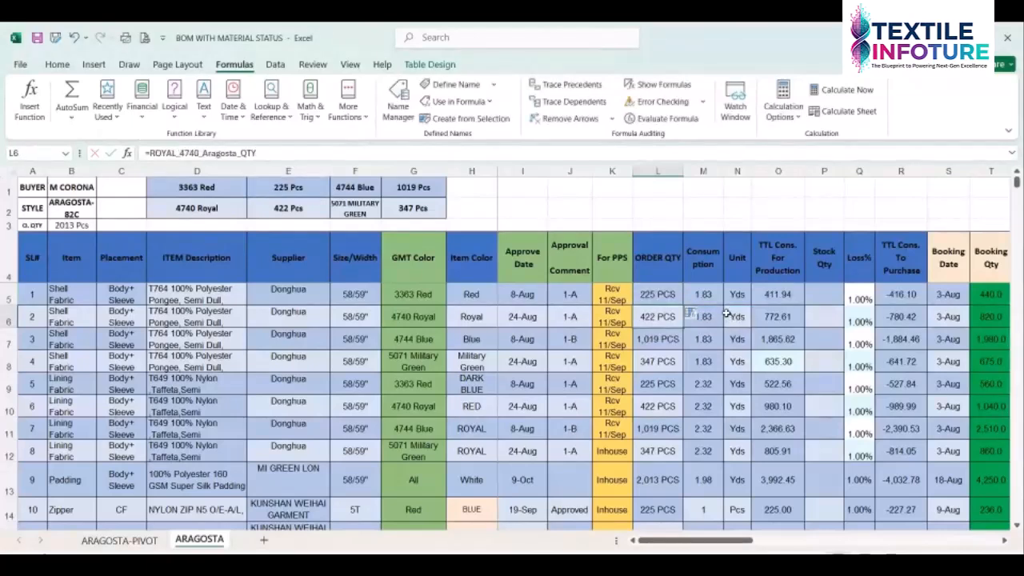
left_click(662, 296)
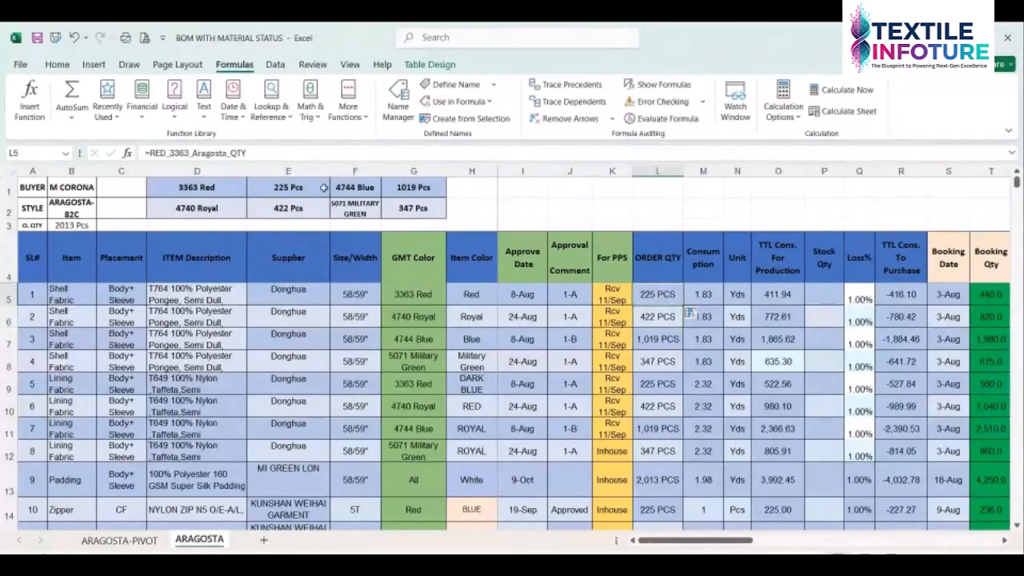
Compare the 3363 Red quantity in E1 with the named order quantity formulas in L5 and L6
left_click(298, 186)
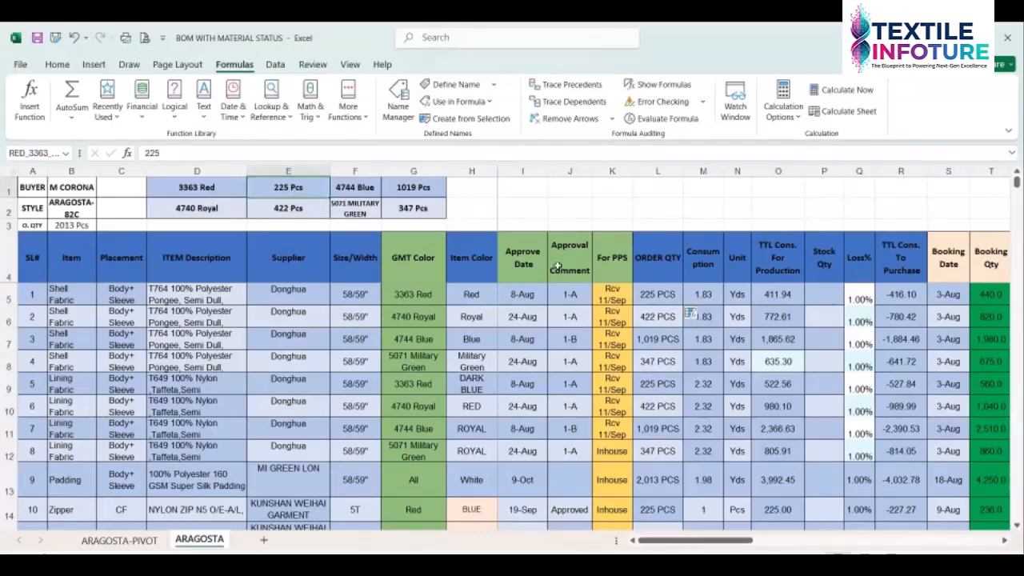
left_click(650, 311)
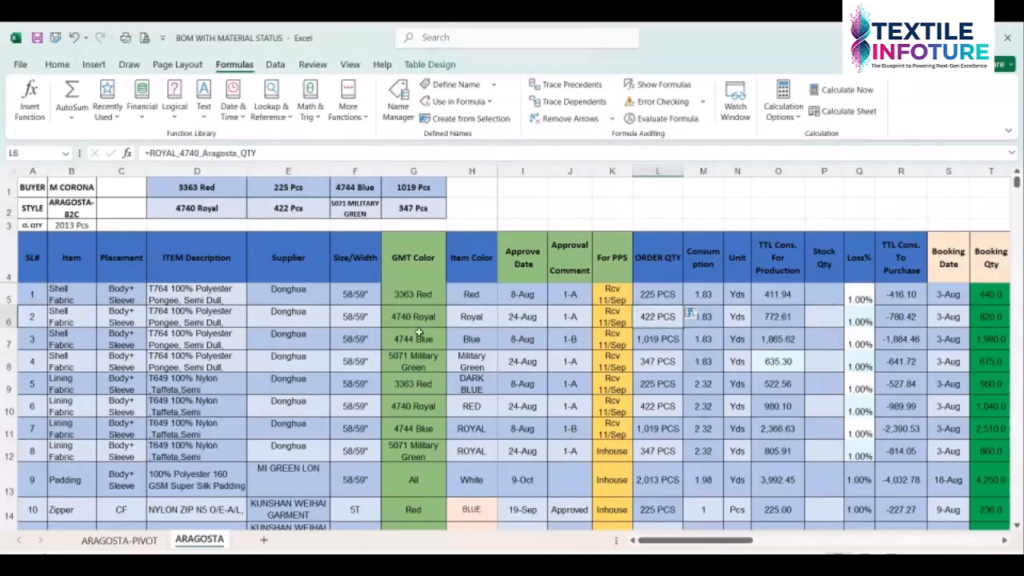
left_click(672, 296)
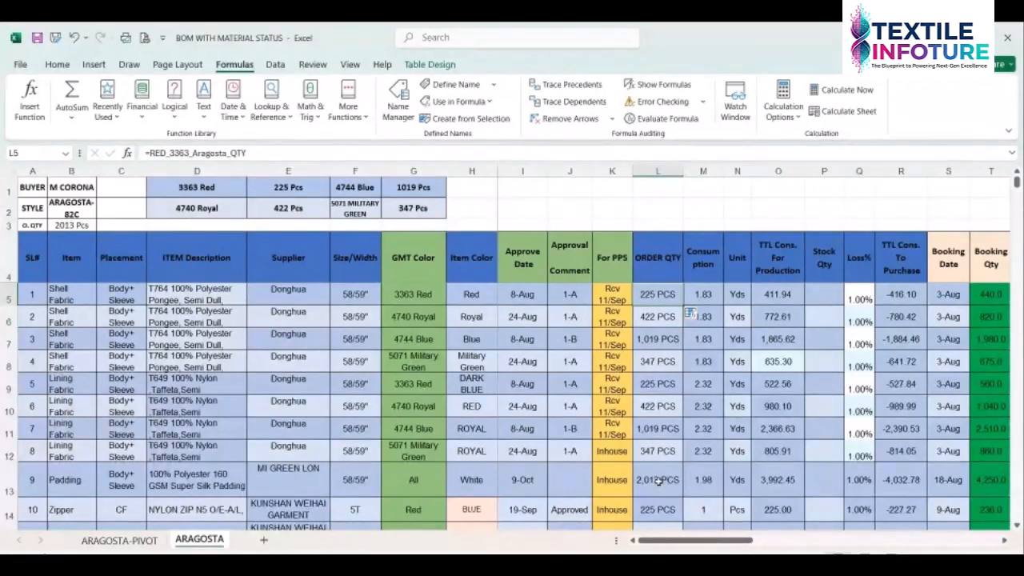
left_click(659, 317)
left_click(658, 295)
Check the named order quantity formulas for the shell and lining fabric rows from L6 down to L12
left_click(656, 314)
left_click(655, 350)
left_click(651, 366)
left_click(649, 382)
left_click(650, 405)
left_click(650, 427)
left_click(651, 451)
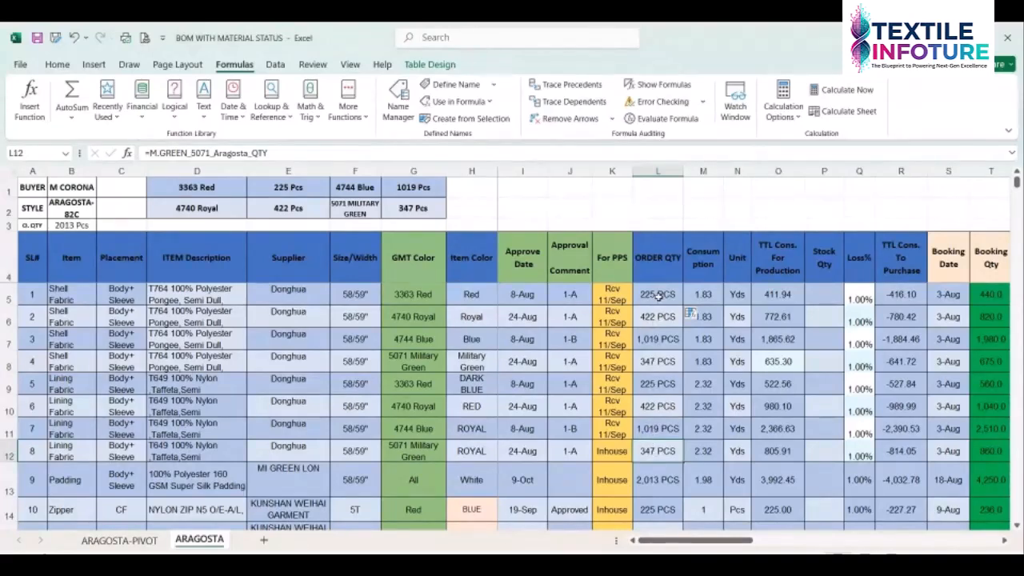
Recheck the ORDER QTY formulas for the lining fabric colors in L9 to L12 and the padding in L13
left_click(658, 384)
left_click(659, 407)
left_click(661, 432)
left_click(659, 451)
left_click(659, 478)
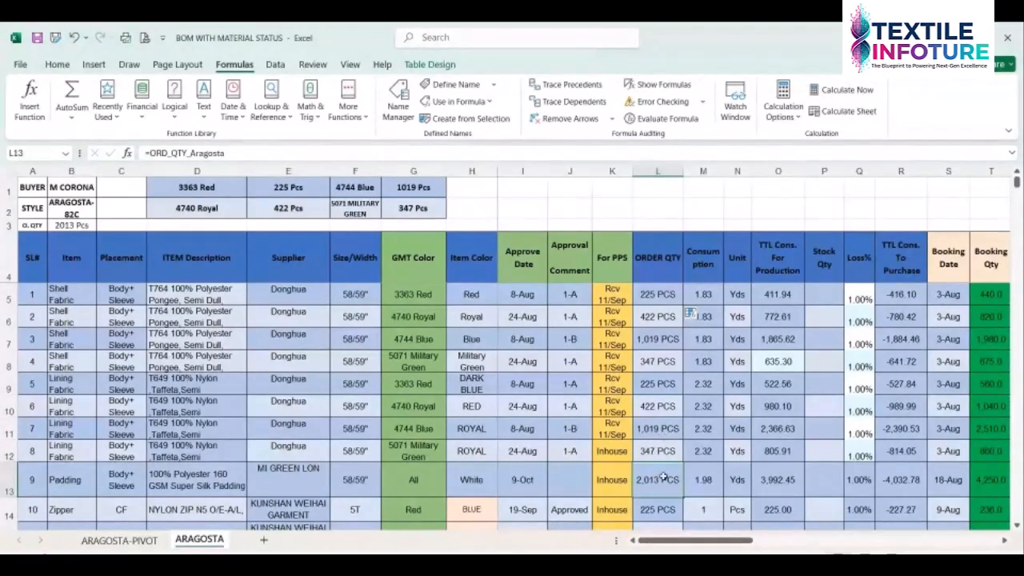
Trace the Padding row's order quantity formula in L13 to its GMT color, checking its size and item color
left_click(372, 479)
left_click(414, 479)
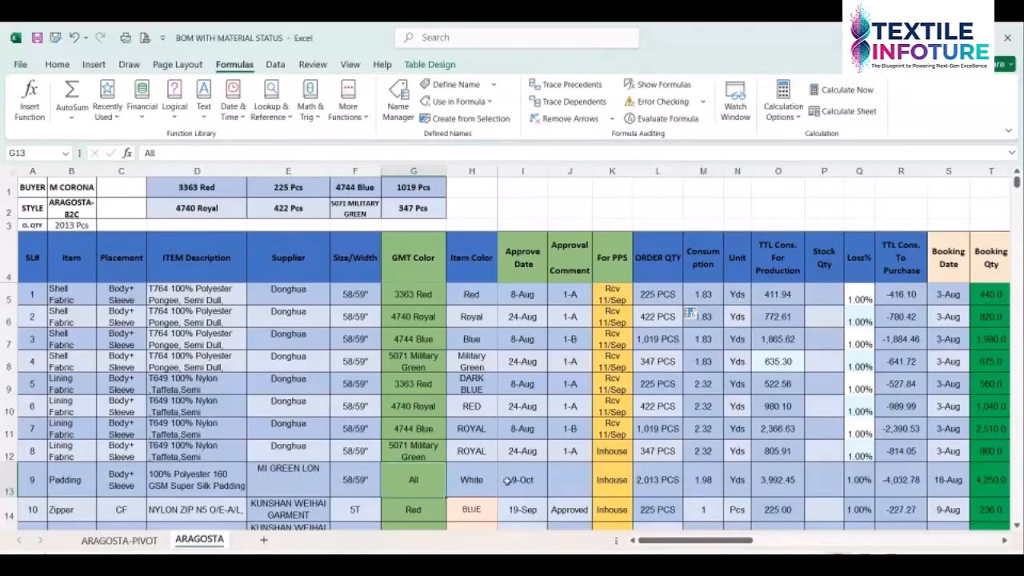
left_click(478, 479)
left_click(427, 481)
left_click(641, 480)
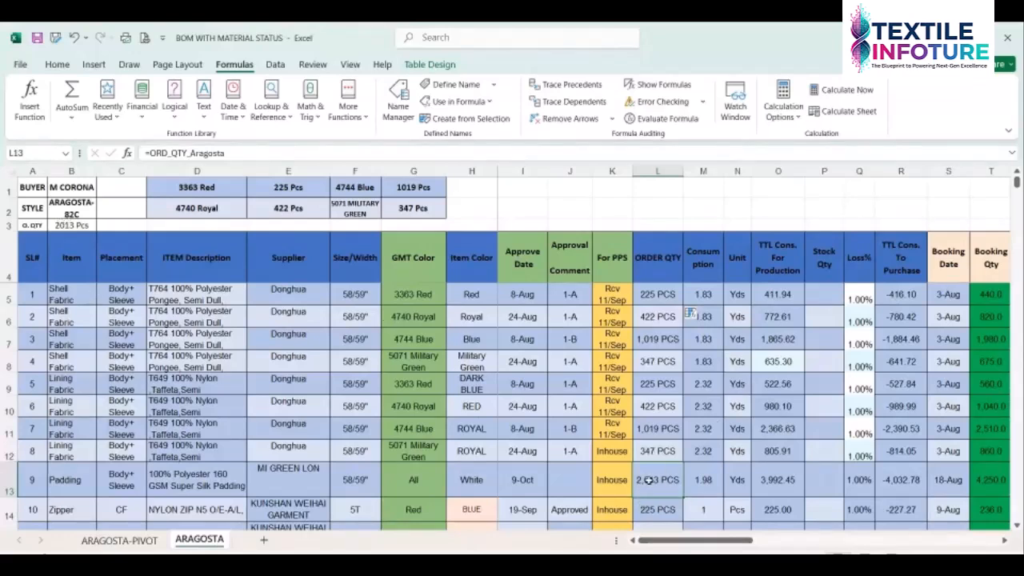
Compare the Zipper row's order quantity formula in L14 with the named formulas in L5 to L7
left_click(656, 510)
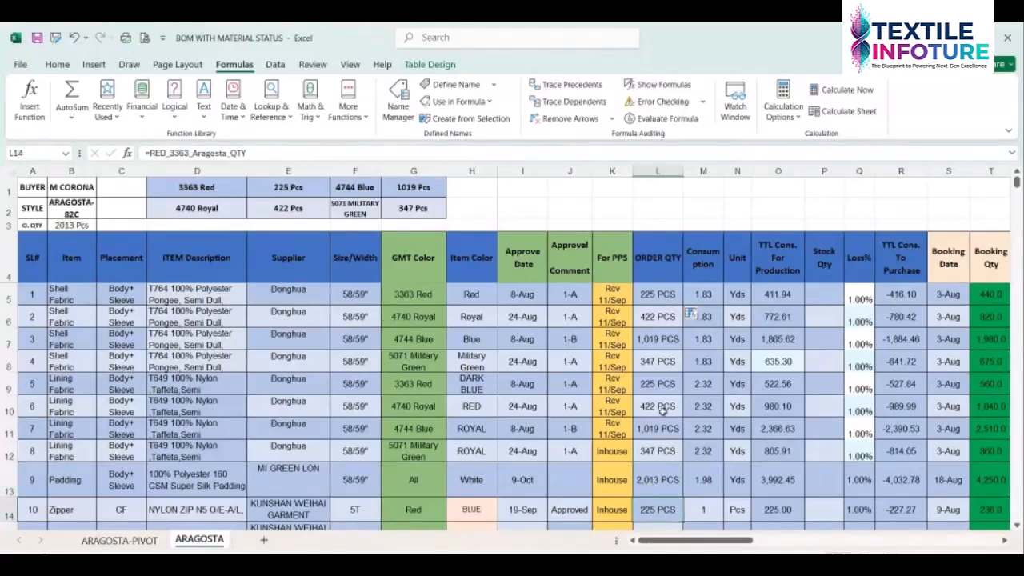
left_click(656, 296)
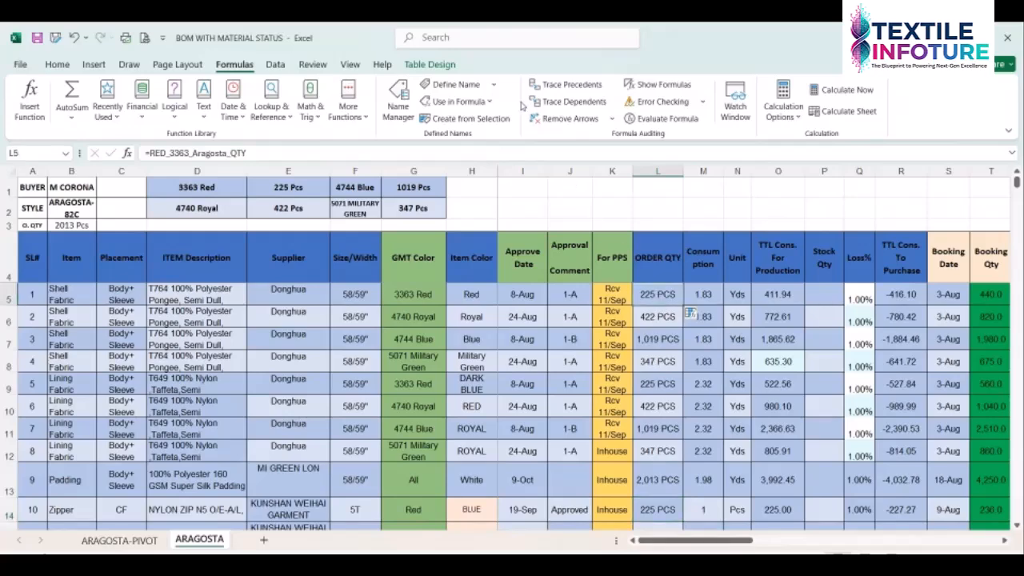
scroll(524, 107, "up", 4)
left_click(667, 322)
left_click(656, 338)
left_click(653, 320)
left_click(651, 295)
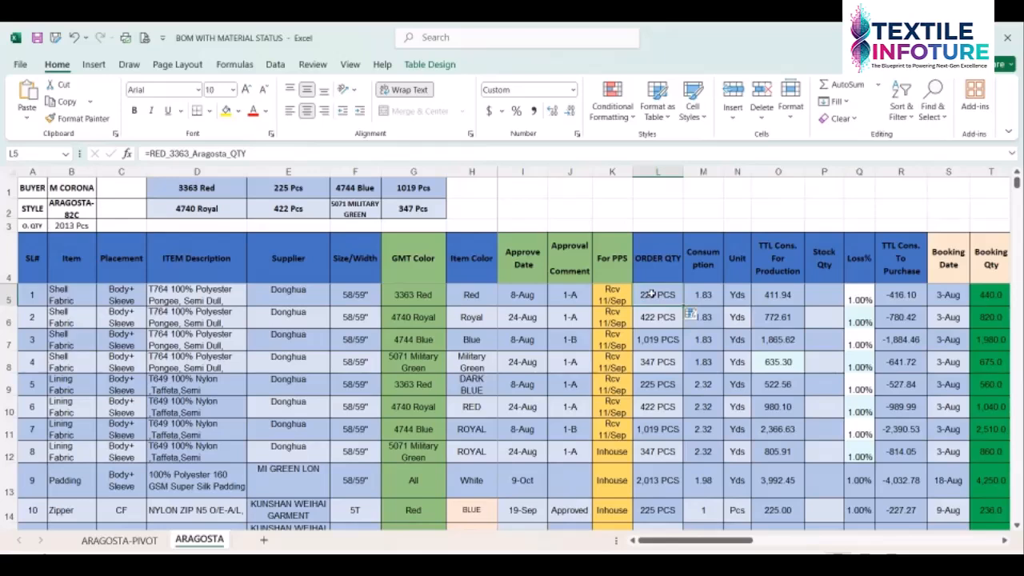
left_click(653, 317)
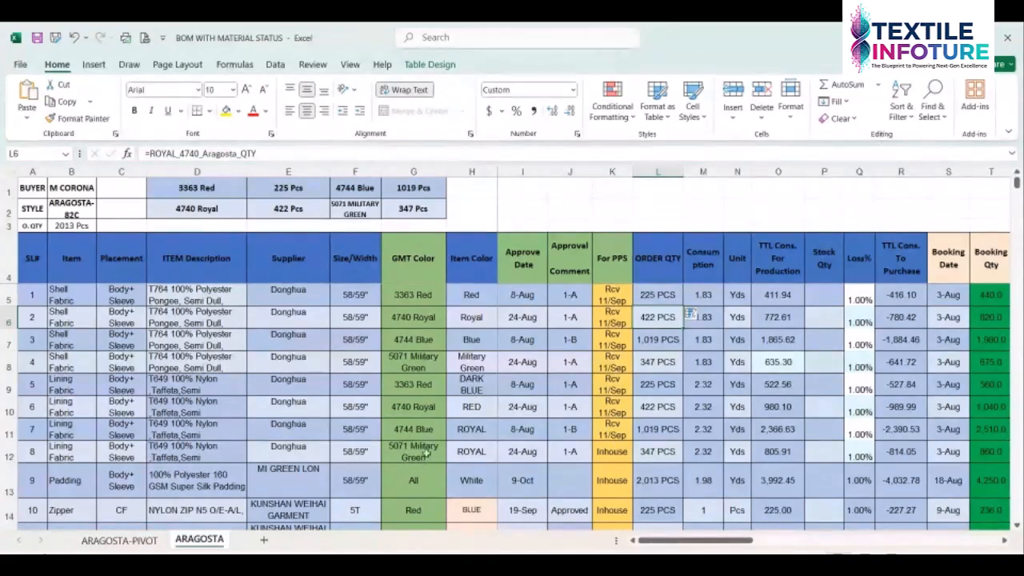
left_click(655, 295)
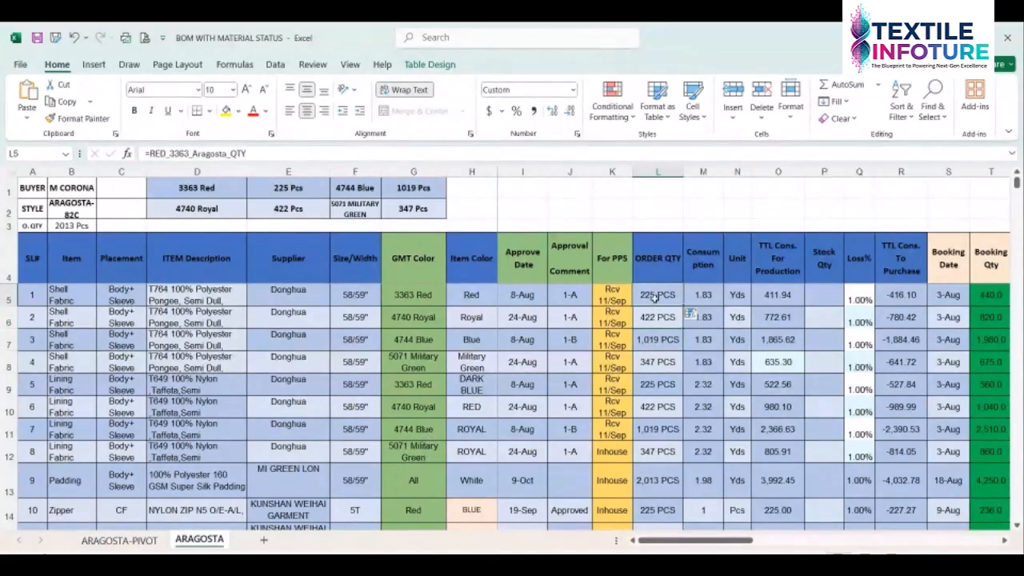
Inspect the shell fabric consumption values in M5 to M7 alongside the Loss% entries in column Q
left_click(718, 292)
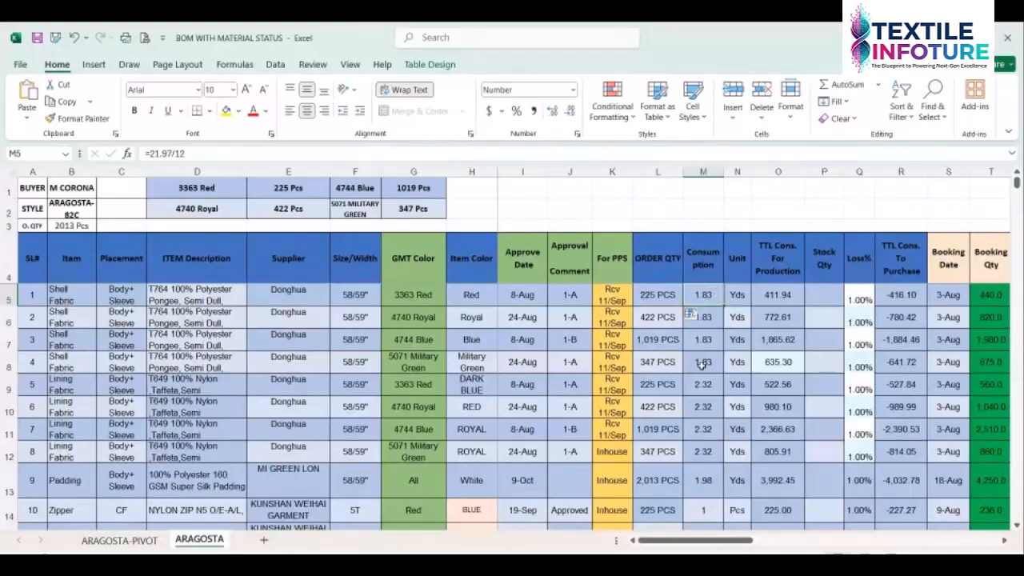
left_click(704, 319)
left_click_drag(861, 296, 861, 480)
left_click(701, 295)
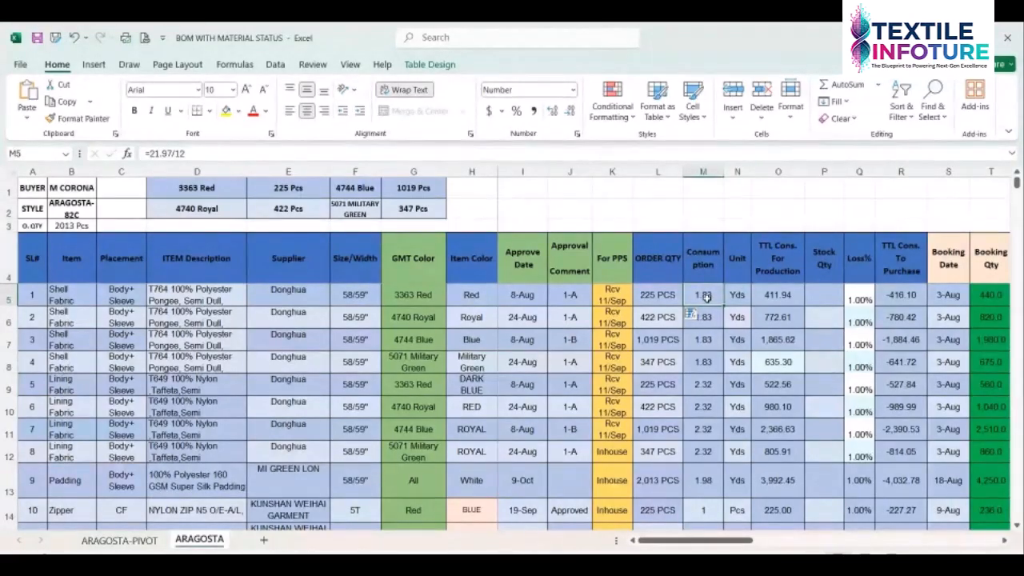
left_click(707, 322)
left_click(707, 342)
mouse_move(855, 298)
left_mouse_down()
mouse_move(864, 480)
mouse_move(854, 289)
left_mouse_up()
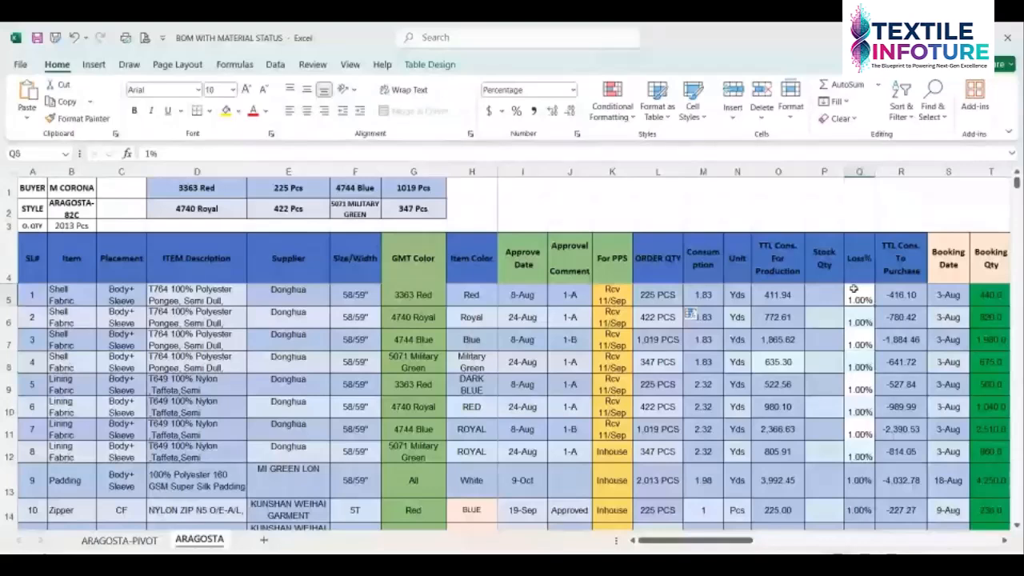
left_click(860, 410)
Compare the consumption formulas in M5 and M6 with the Loss% range Q5 to Q13
mouse_move(702, 296)
left_mouse_down()
mouse_move(709, 384)
mouse_move(705, 296)
left_mouse_up()
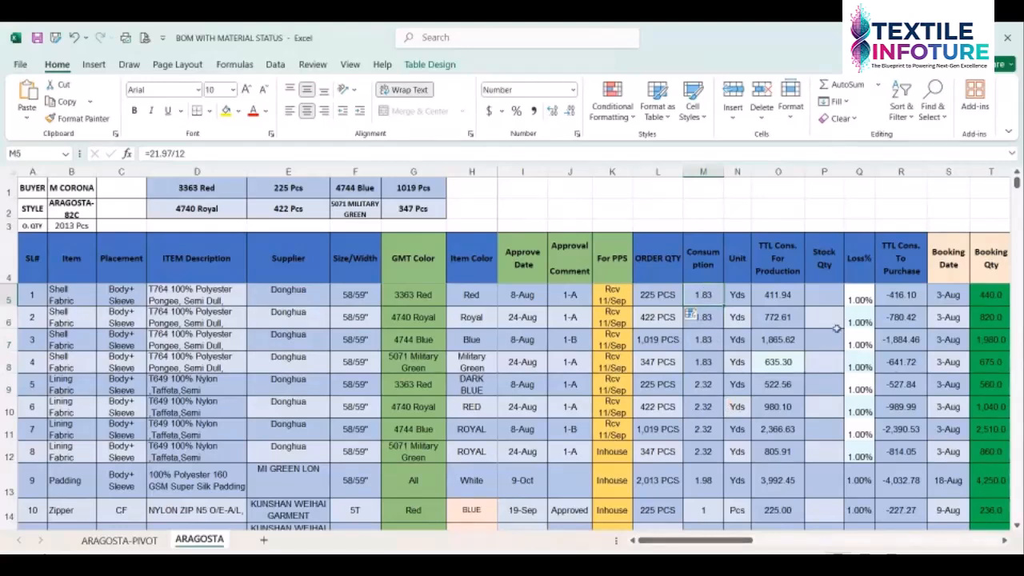
left_click(860, 302)
left_click_drag(859, 338, 860, 451)
left_click(714, 300)
left_click(709, 314)
left_click(709, 295)
left_click(856, 298)
left_click_drag(857, 297, 859, 479)
left_click(853, 432)
left_click_drag(856, 298, 852, 452)
left_click(853, 478)
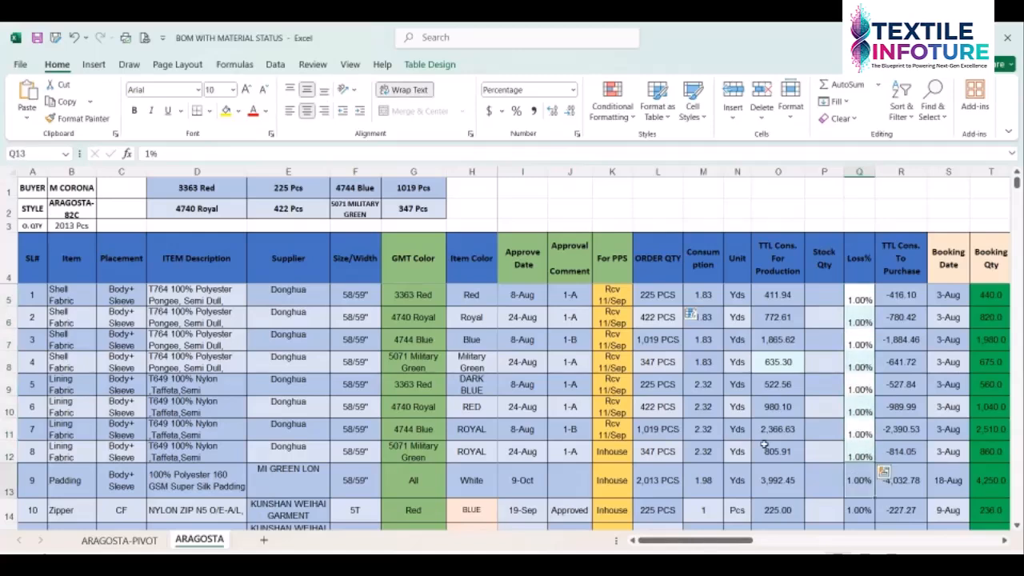
Review row 5's consumption and order quantity, along with the Unit column header and its entry in N5
left_click(701, 292)
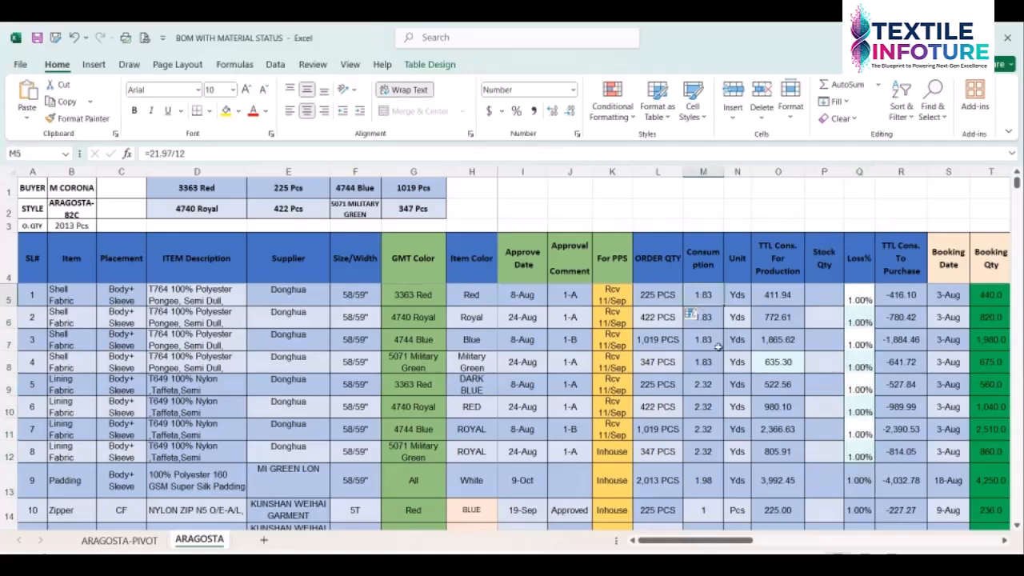
left_click(661, 302)
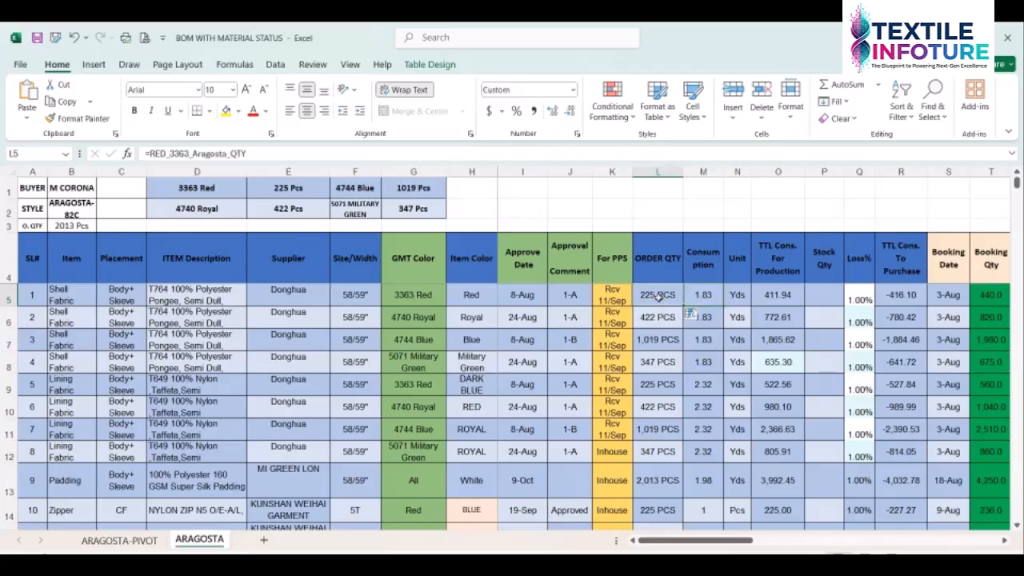
left_click(712, 295)
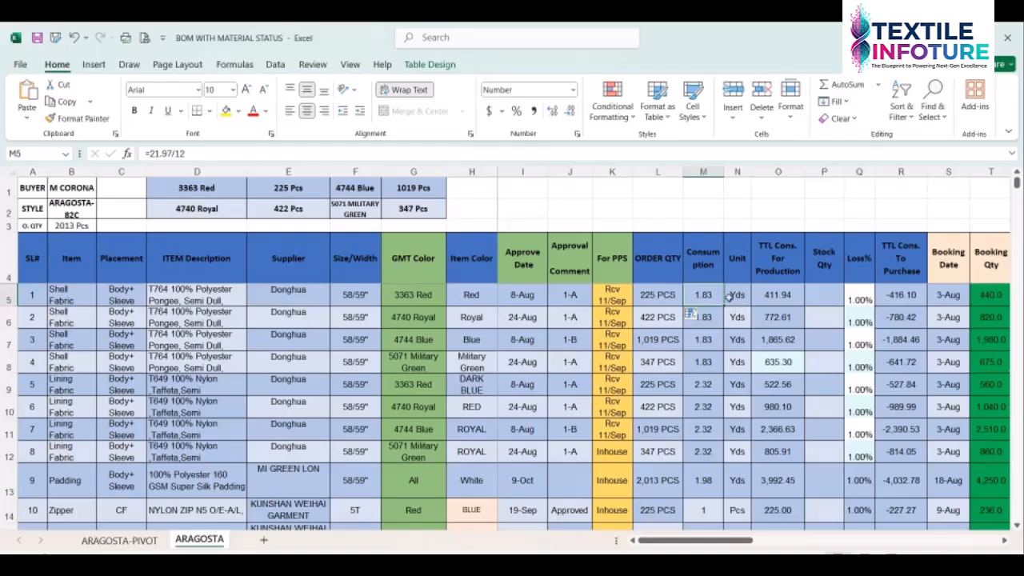
left_click(737, 267)
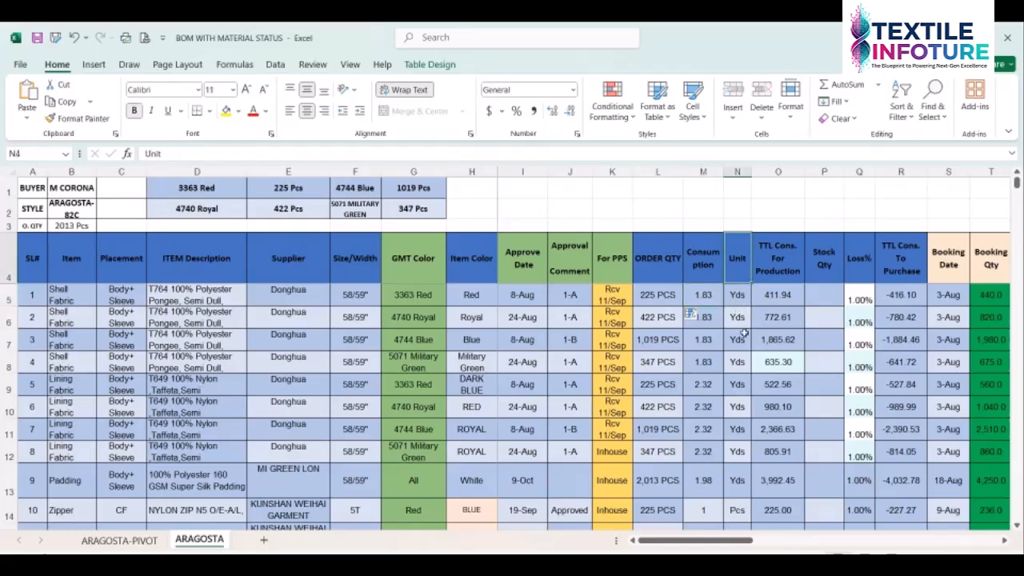
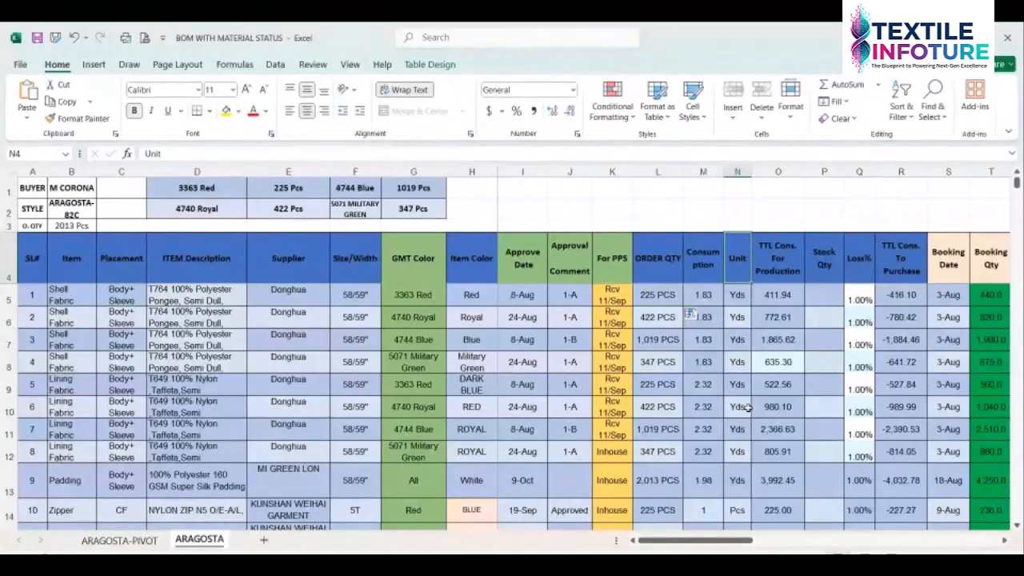
left_click(737, 301)
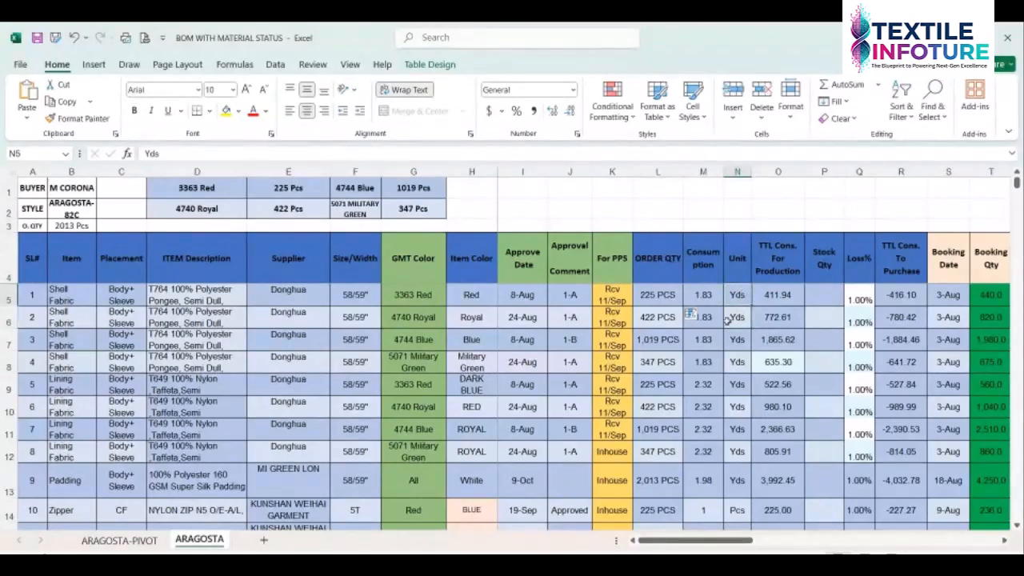
Trace the TTL Cons. For Production formula in O5 to the order quantity in L5 and the consumption in M5
left_click(654, 296)
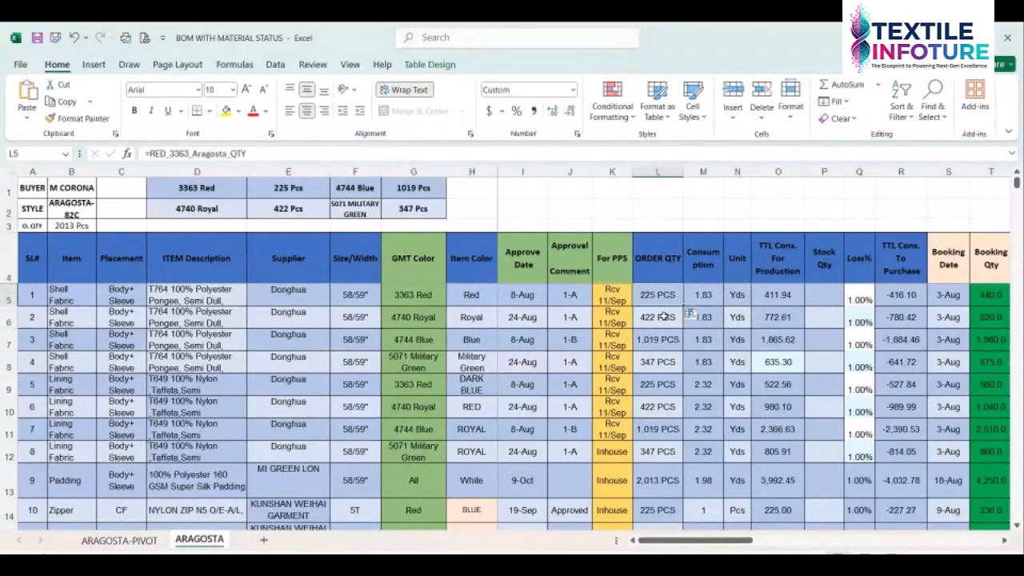
left_click(701, 293)
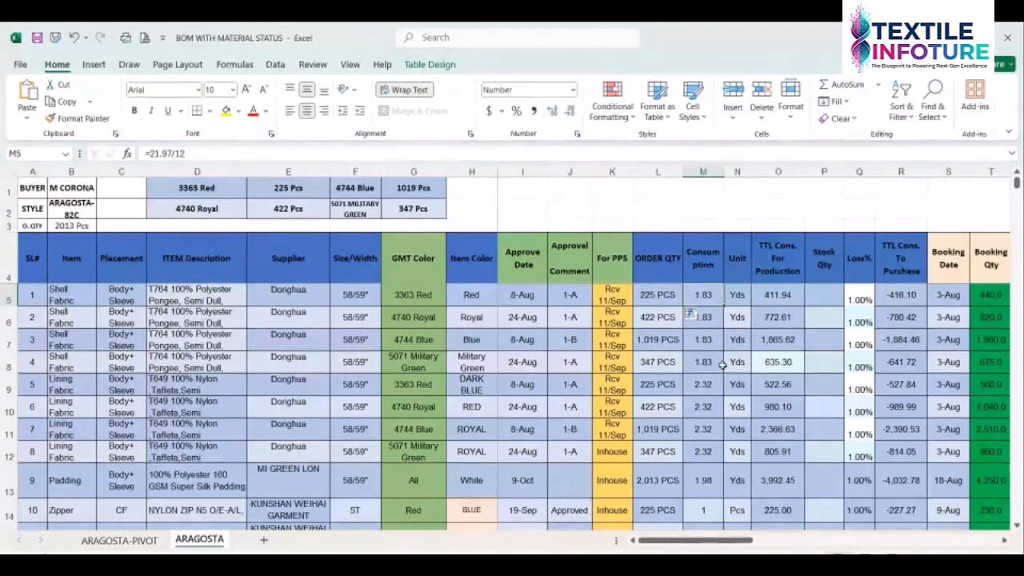
left_click(667, 293)
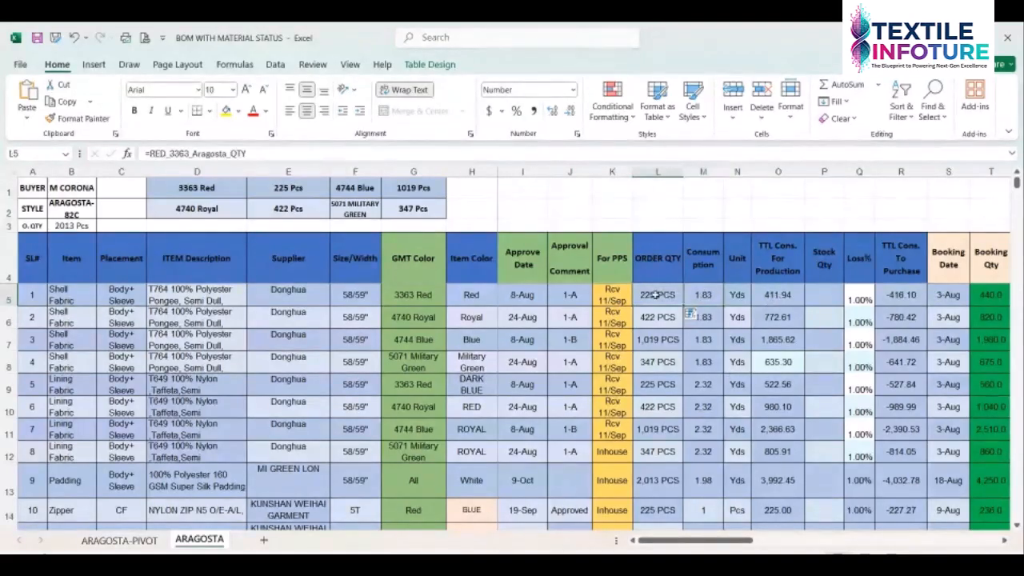
left_click(705, 294)
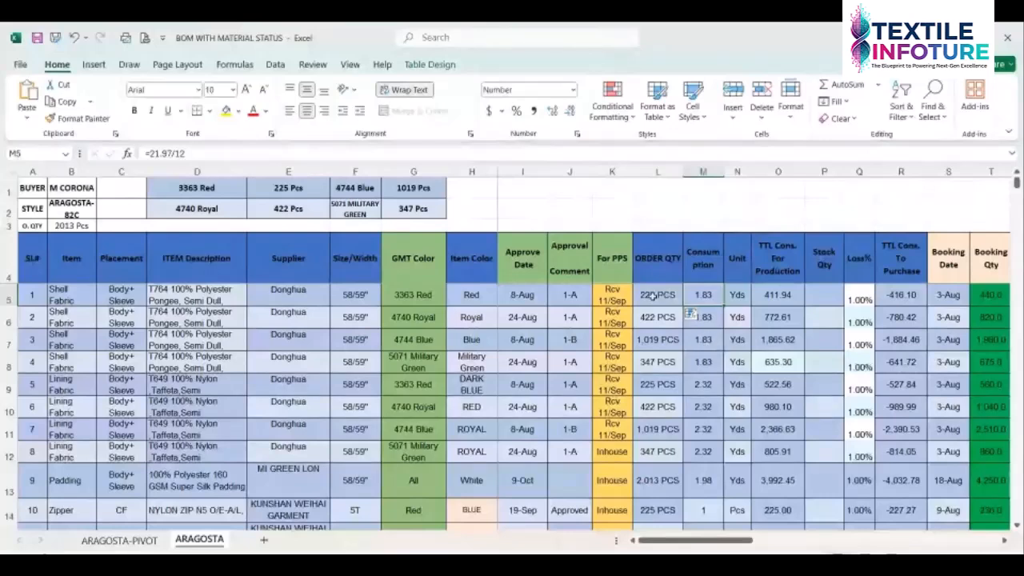
left_click(778, 295)
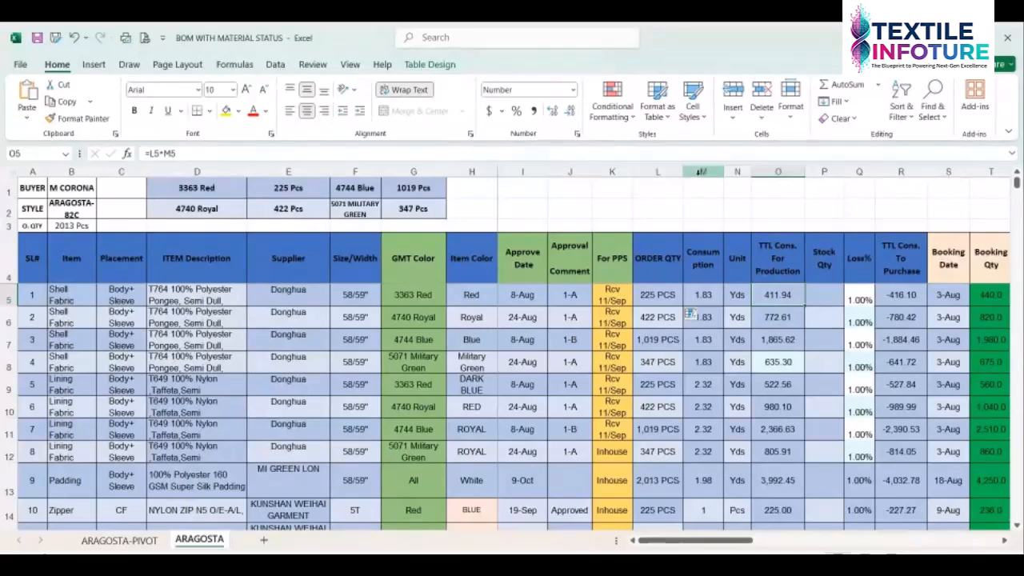
left_click(702, 293)
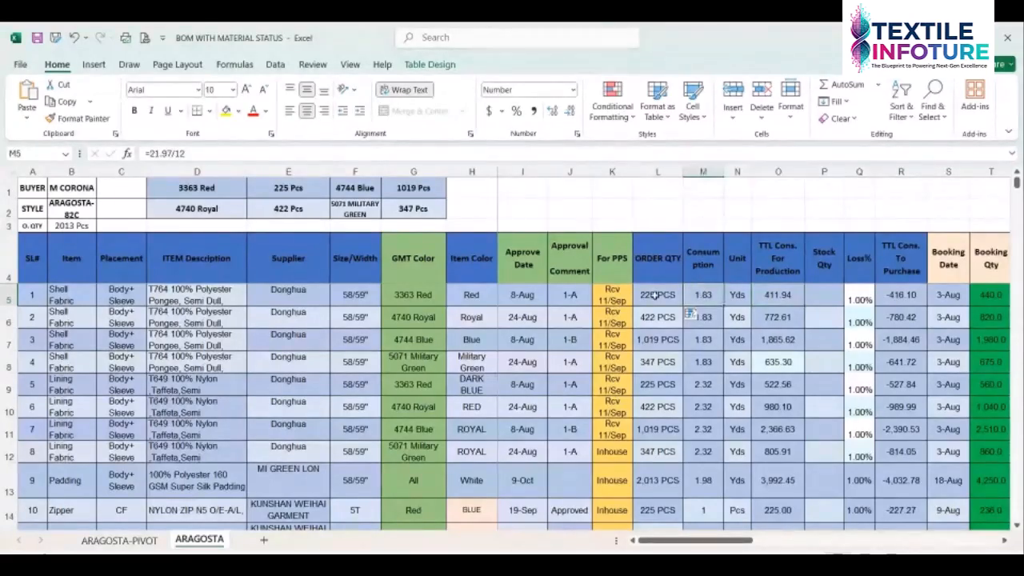
left_click(654, 296)
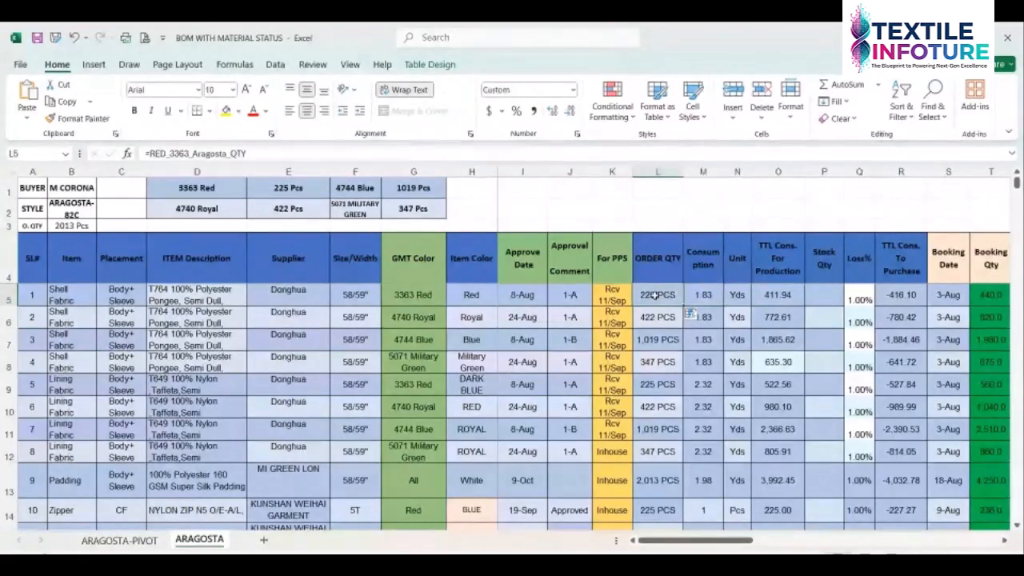
left_click(714, 300)
left_click(774, 295)
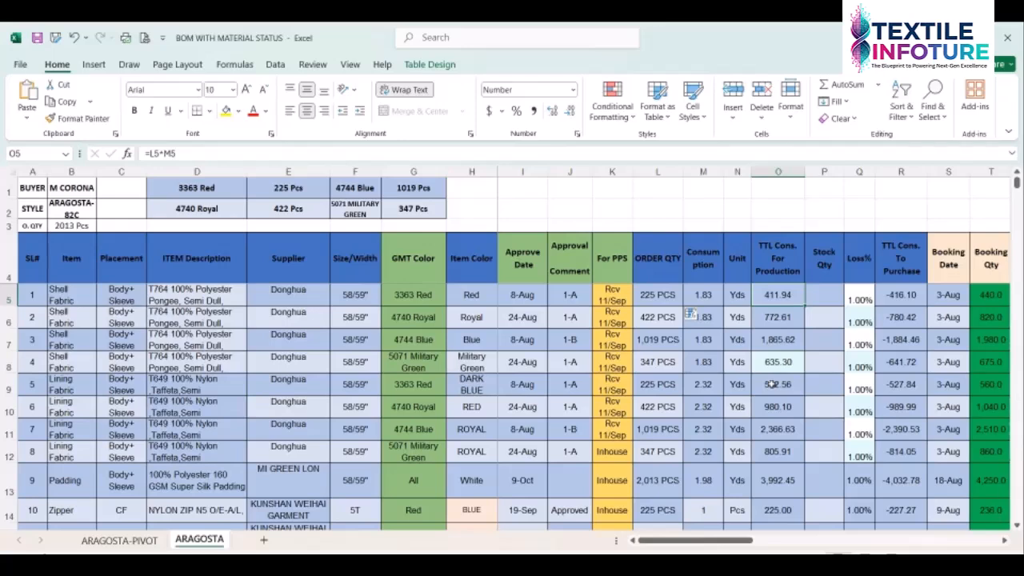
Examine row 5's loss and production consumption, the Stock Qty column cells, and the shell fabric suppliers in E5:E8
left_click(864, 295)
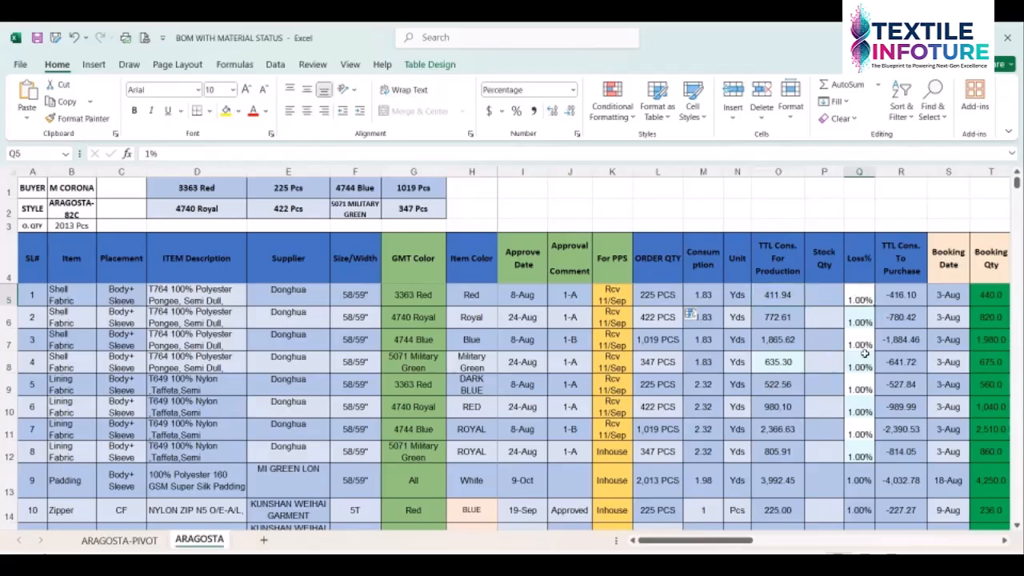
left_click(774, 296)
left_click(834, 294)
left_click(829, 277)
left_click(825, 301)
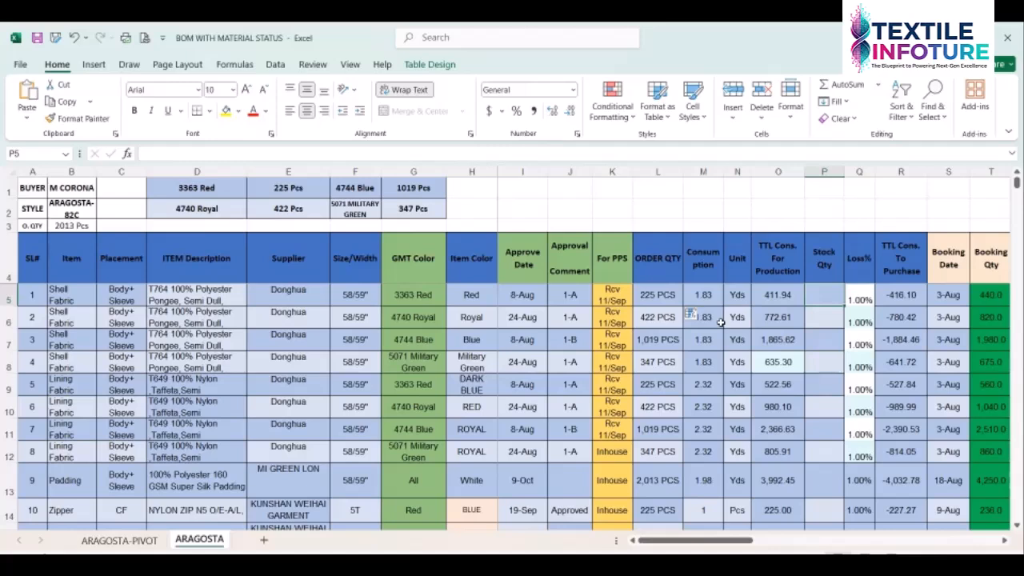
left_click(826, 317)
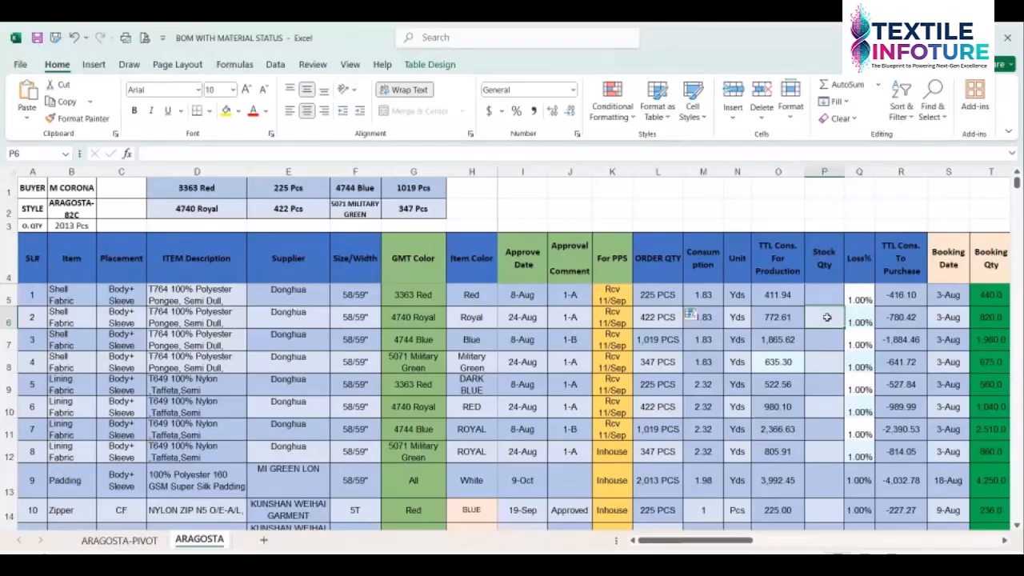
left_click_drag(321, 296, 307, 360)
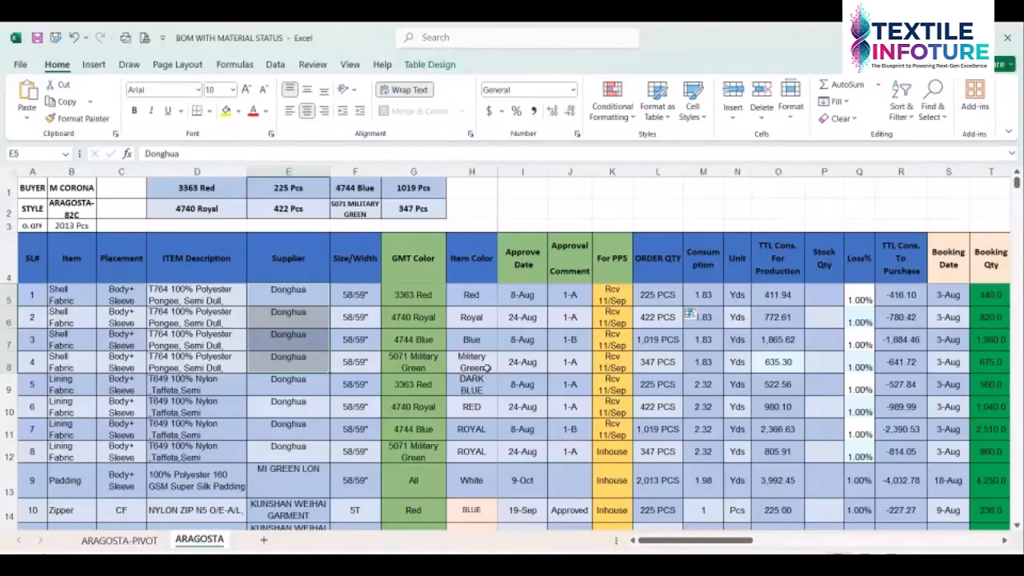
Examine the lining fabric rows 9 to 12: their supplier, item description and item colors, plus the garment color in G12
key("ctrl+c")
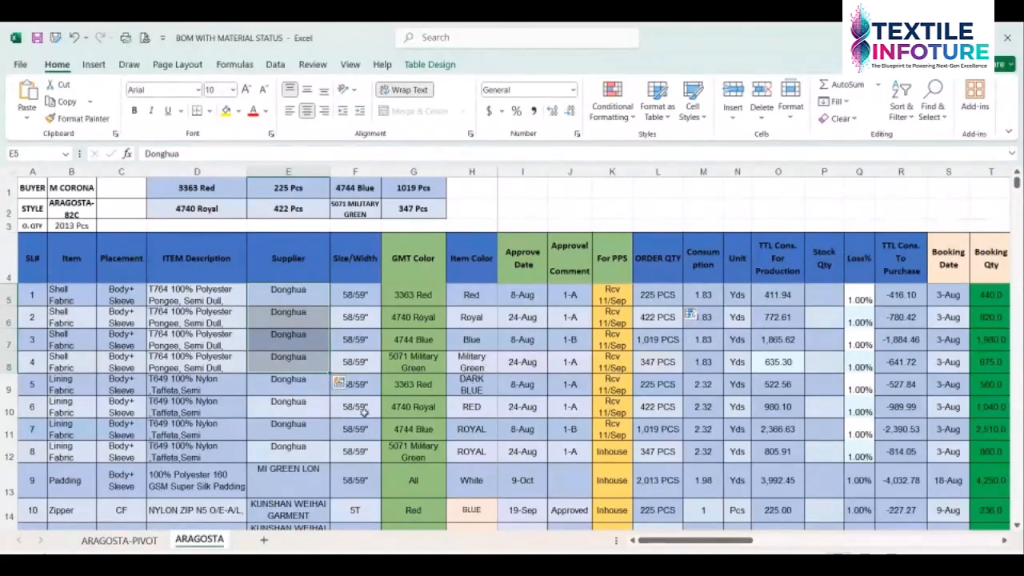
left_click(301, 383)
key("ctrl+v")
left_click(211, 394)
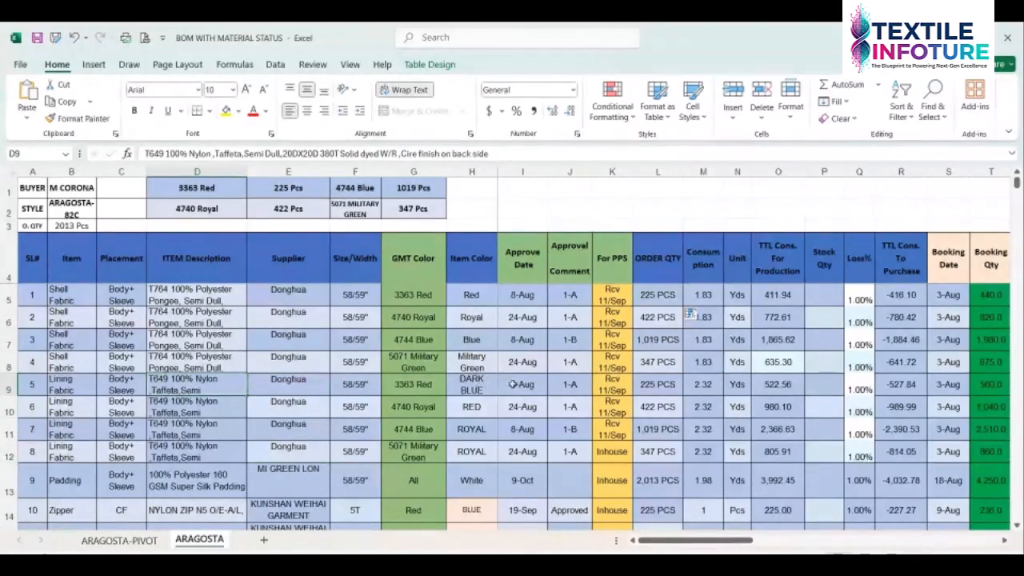
left_click(470, 385)
left_click(473, 409)
left_click(474, 432)
left_click(475, 453)
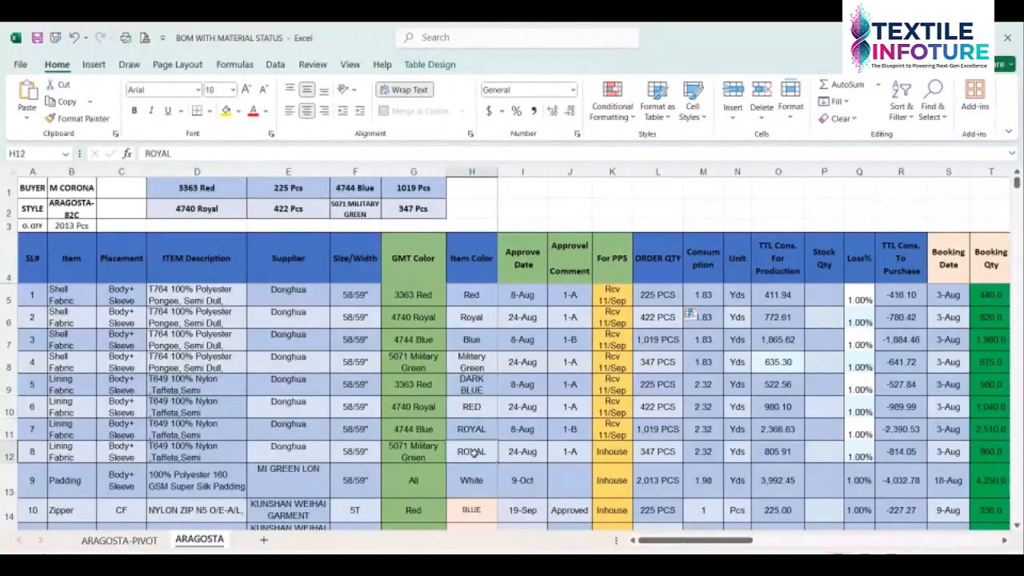
left_click(434, 447)
left_click(465, 449)
Review the padding row and the Stock Qty cells P12 to P14 for lining, padding and zipper
left_click(495, 475)
left_click(528, 474)
left_click(831, 481)
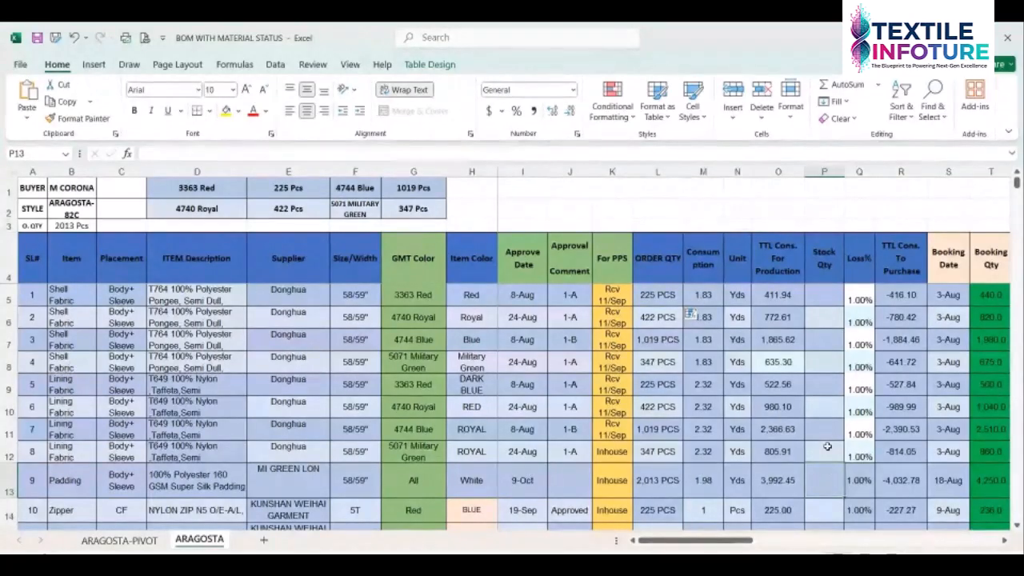
left_click(813, 507)
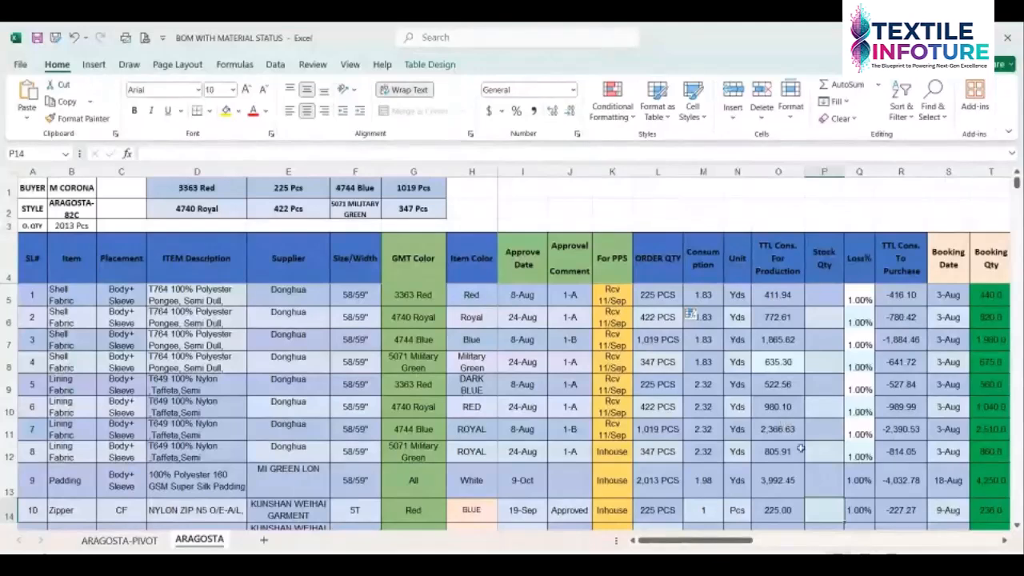
left_click(810, 475)
left_click(819, 502)
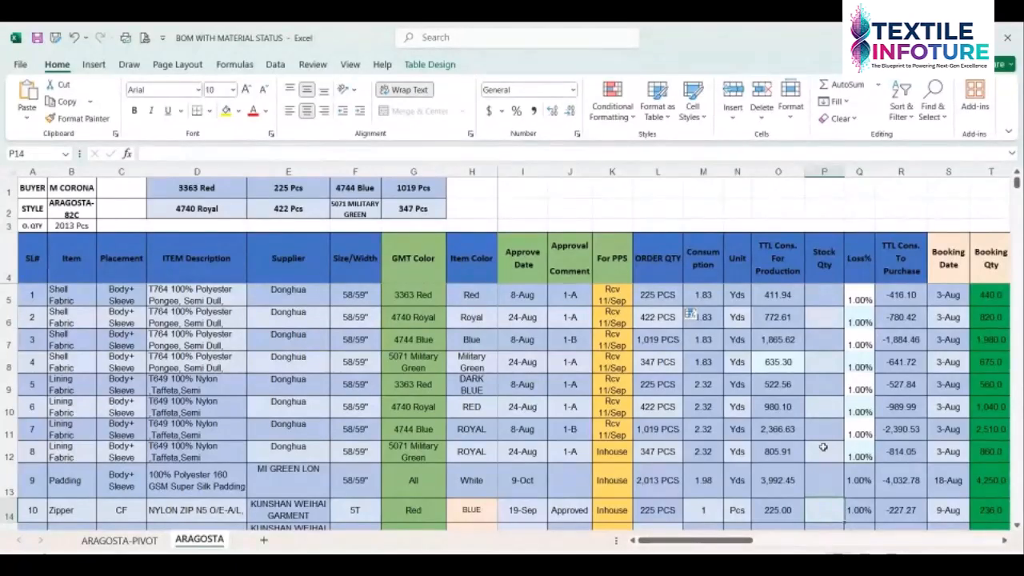
left_click(821, 470)
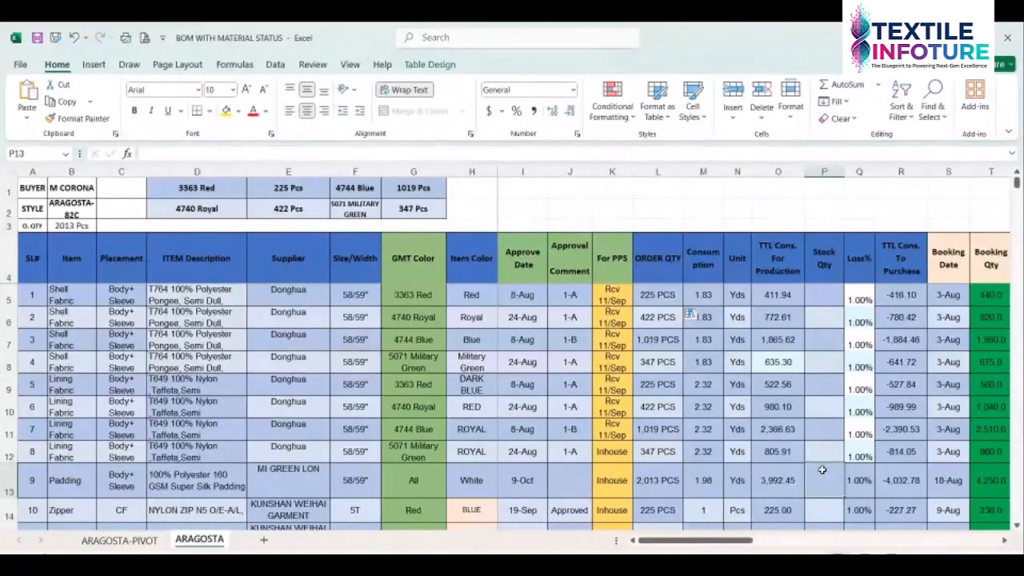
left_click(823, 454)
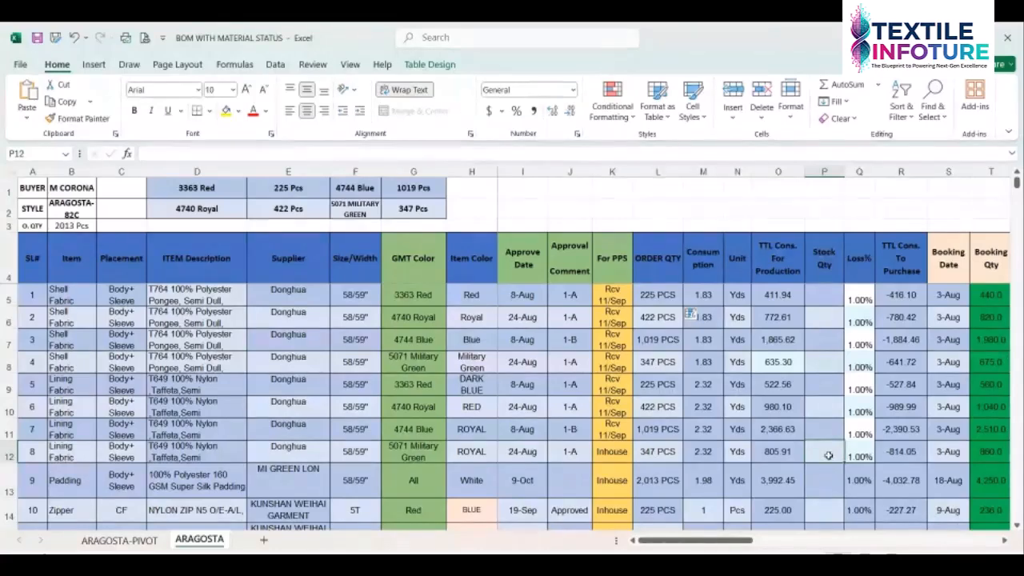
scroll(829, 455, "down", 2)
scroll(829, 455, "up", 2)
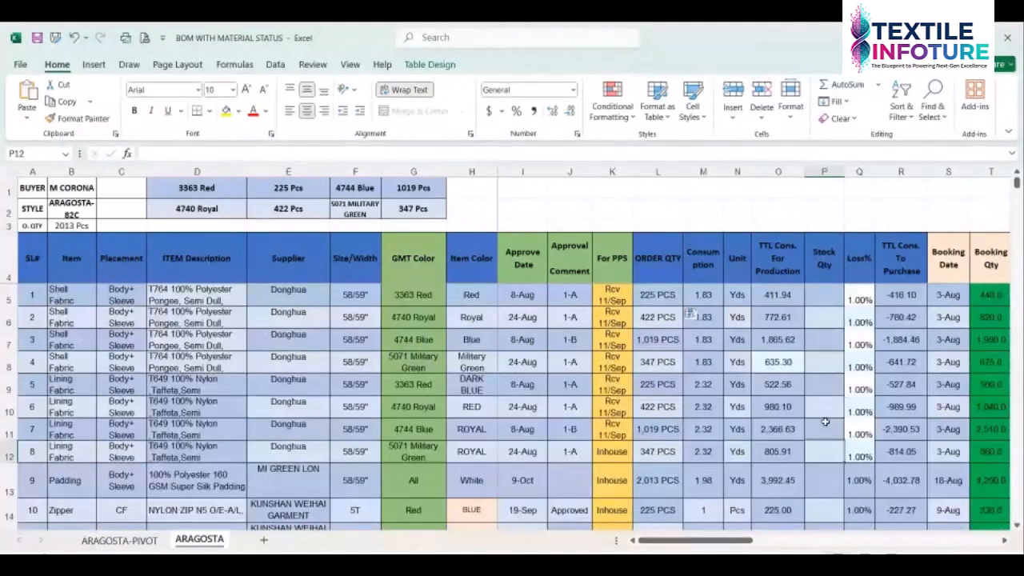
Inspect the Stock Qty header and the fabric stock cells in P5:P12
left_click(828, 317)
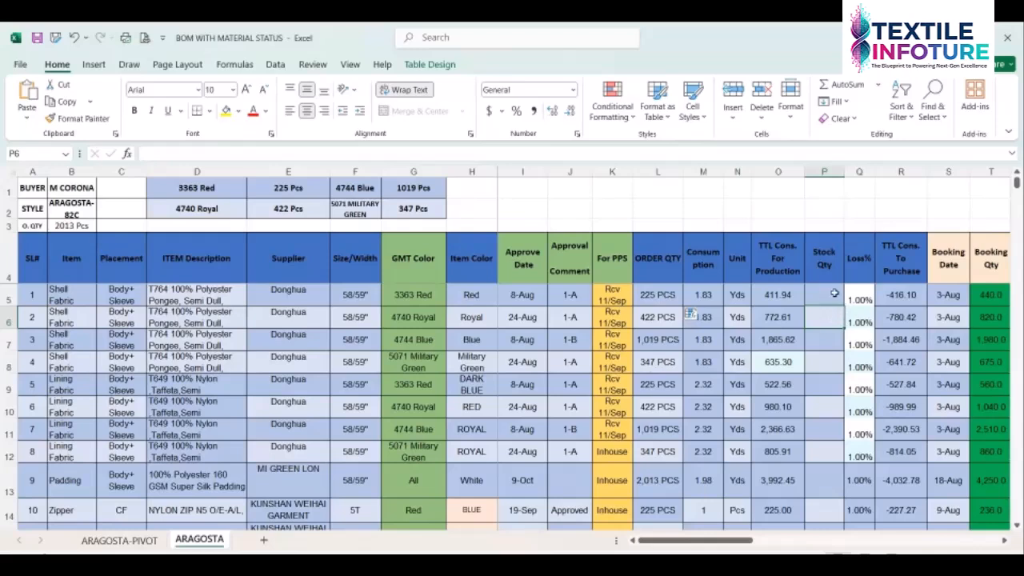
key("Up")
key("Up")
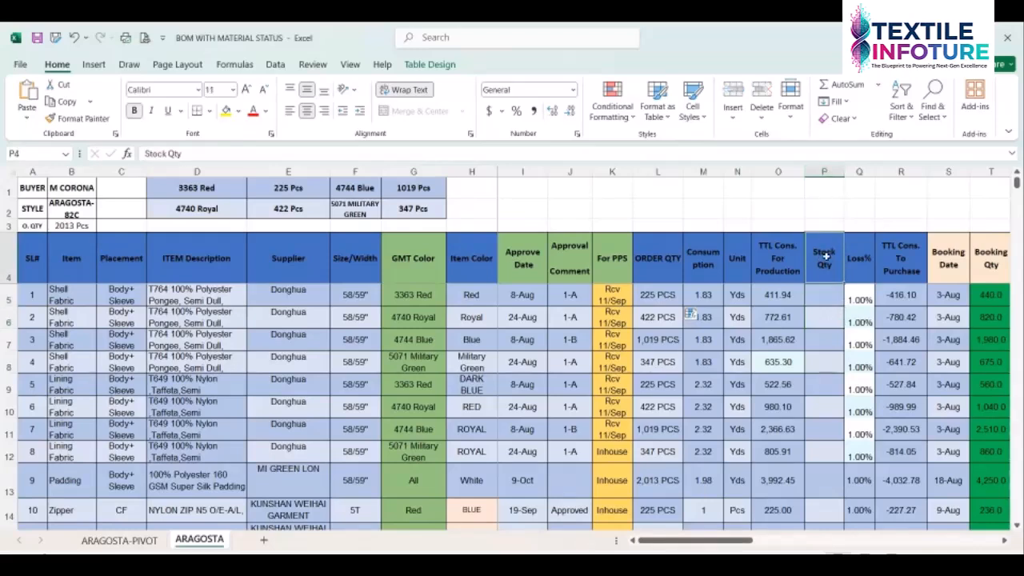
left_click(824, 297)
left_click(836, 318)
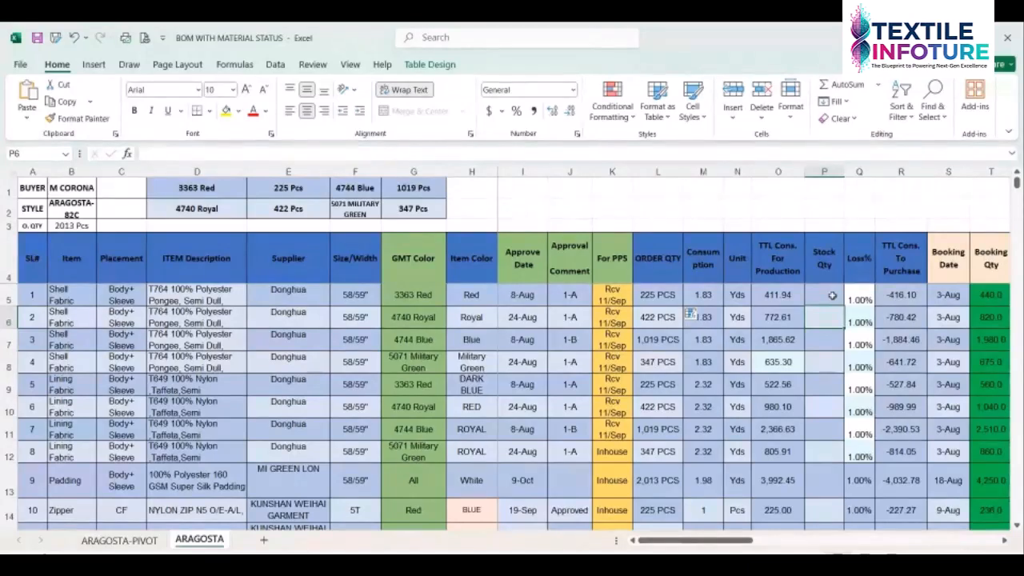
left_click(832, 303)
left_click_drag(825, 296, 821, 457)
left_click(822, 446)
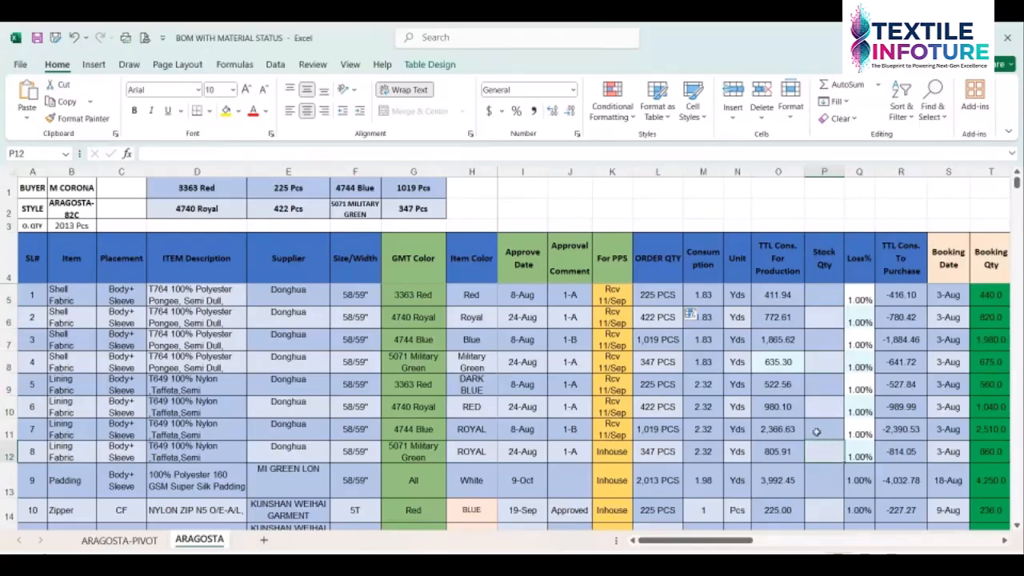
Compare the shell fabric garment and item colors in G5:H8 with the Stock Qty cells P5 and P6
left_click_drag(392, 296, 468, 365)
left_click(463, 360)
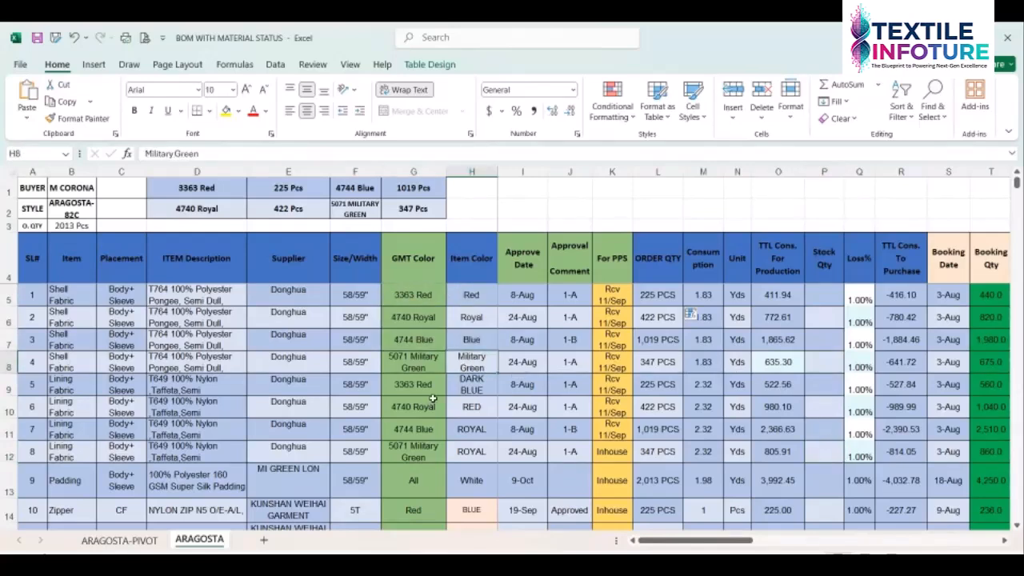
scroll(432, 398, "down", 3)
scroll(432, 398, "up", 2)
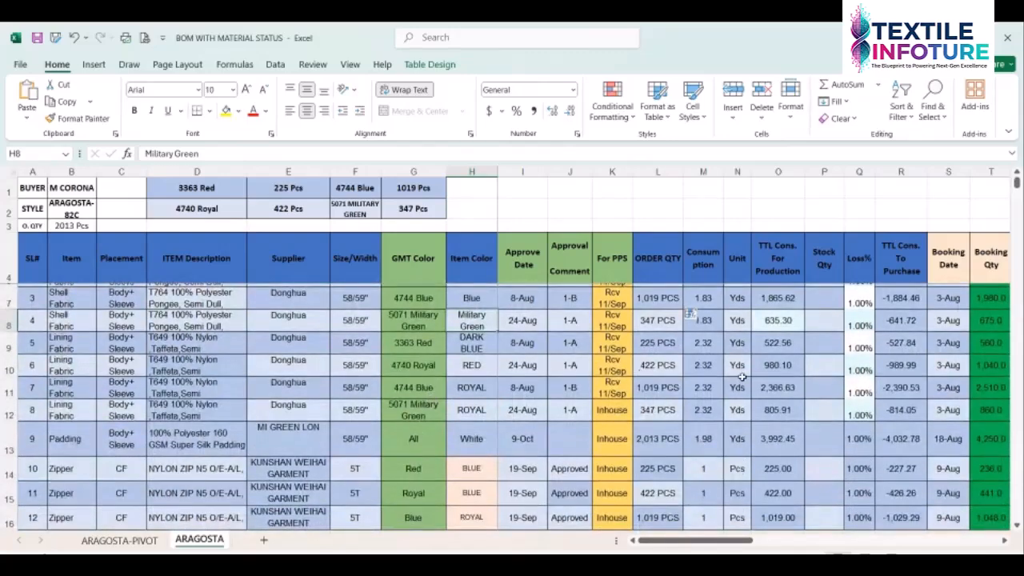
left_click(814, 328)
scroll(823, 331, "up", 2)
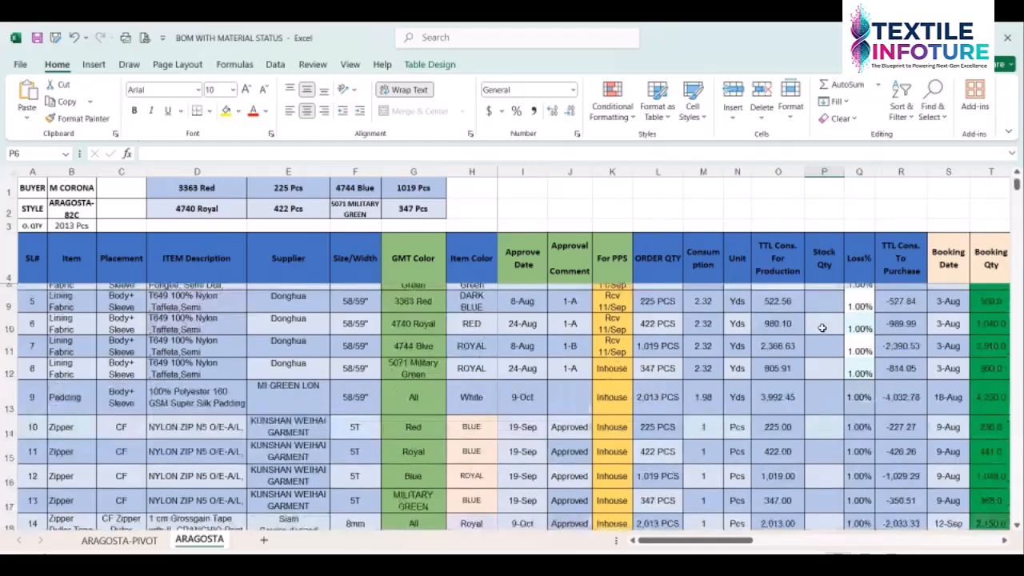
left_click(830, 289)
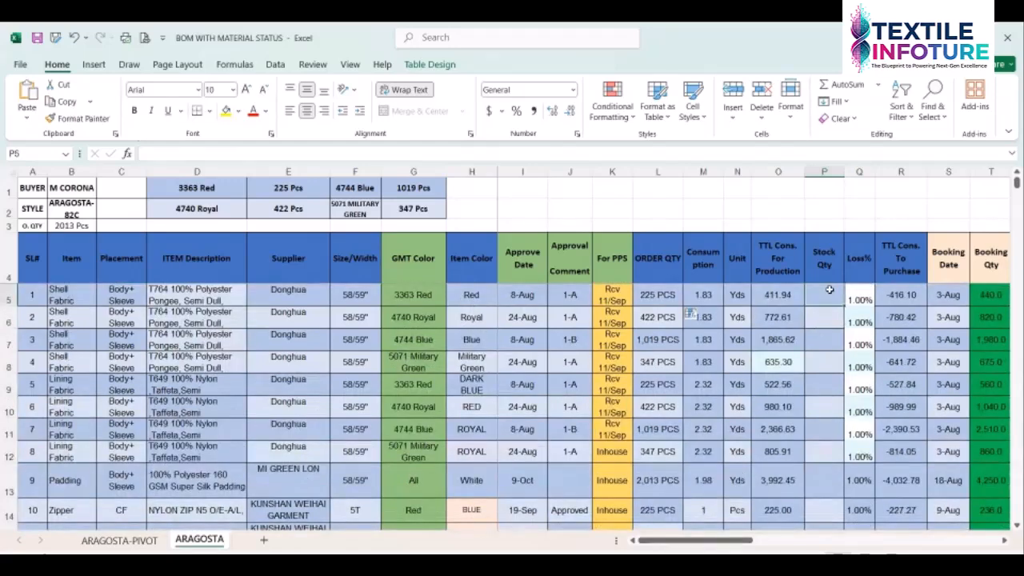
left_click(814, 320)
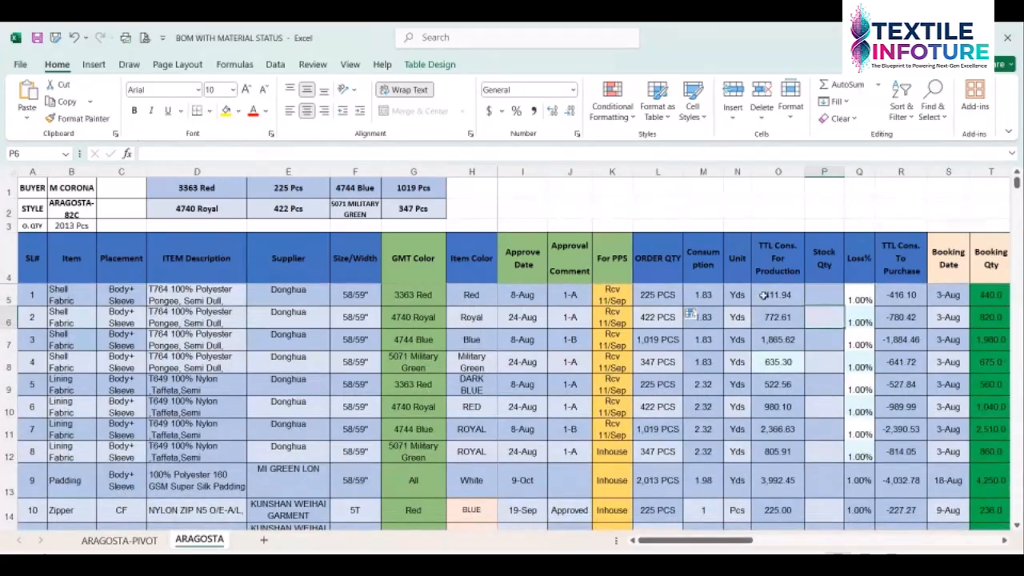
Enter a stock quantity of 500 in P11 for the 4744 Blue lining fabric
left_click(775, 432)
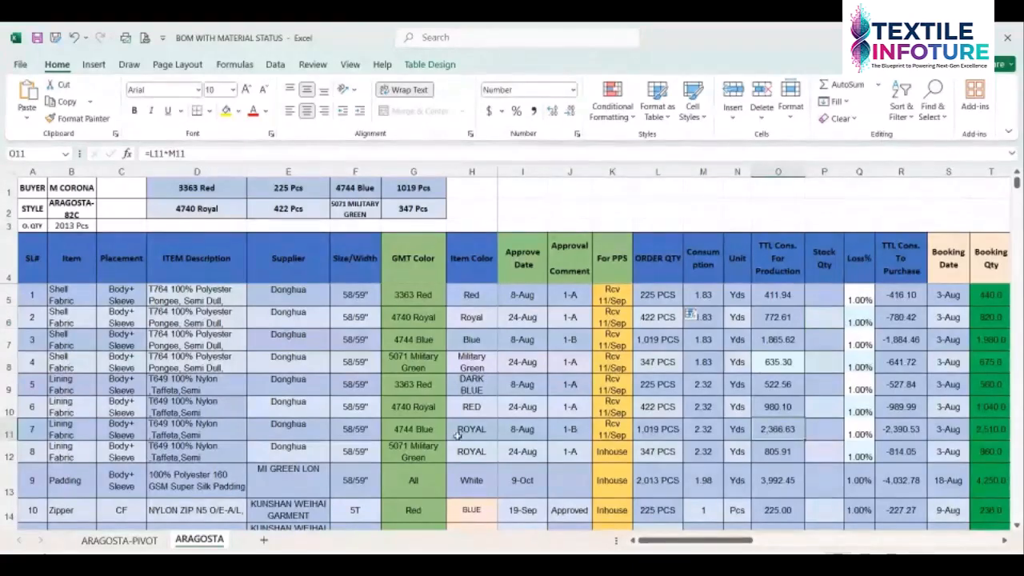
left_click(825, 431)
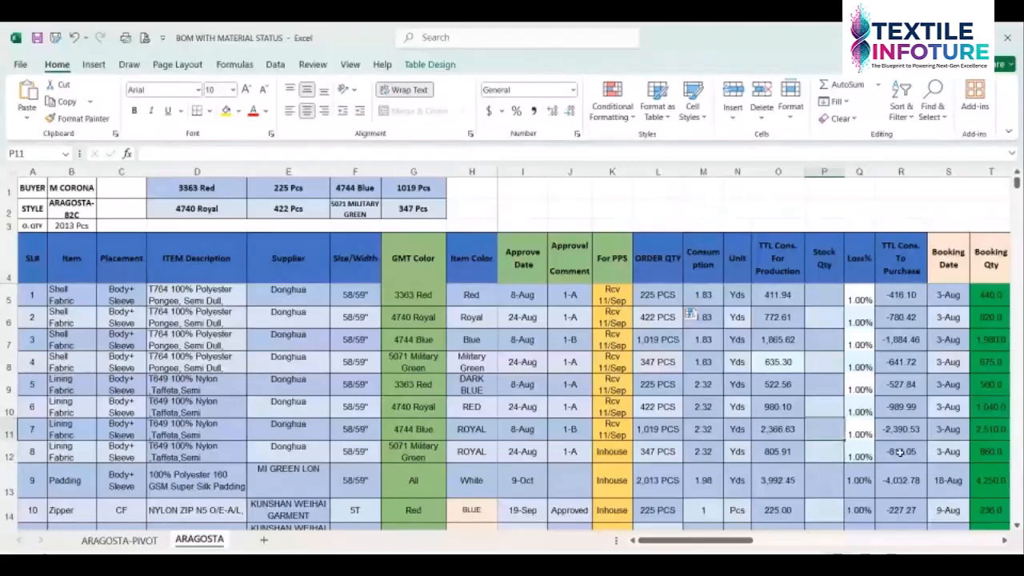
type("500")
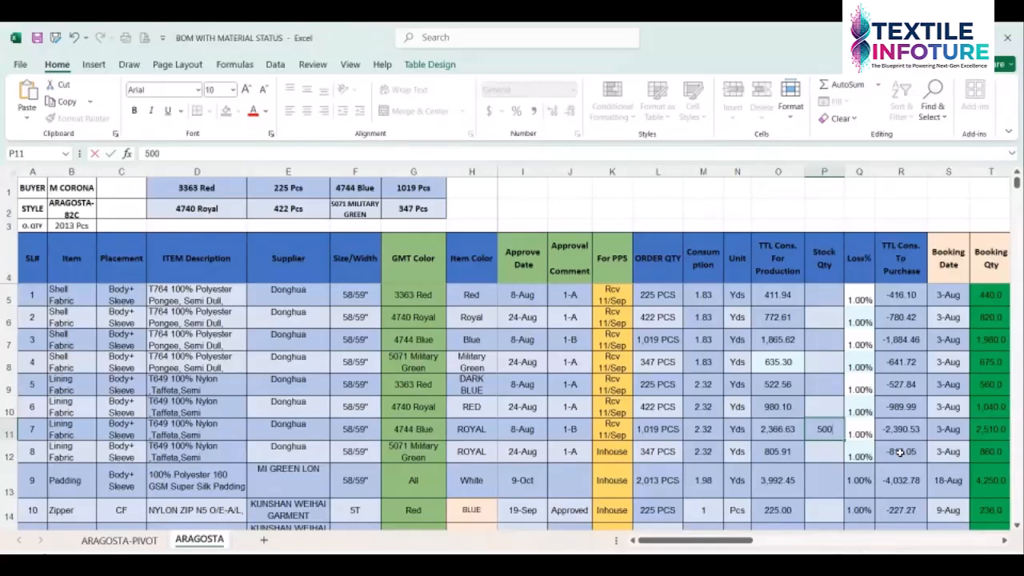
key("Return")
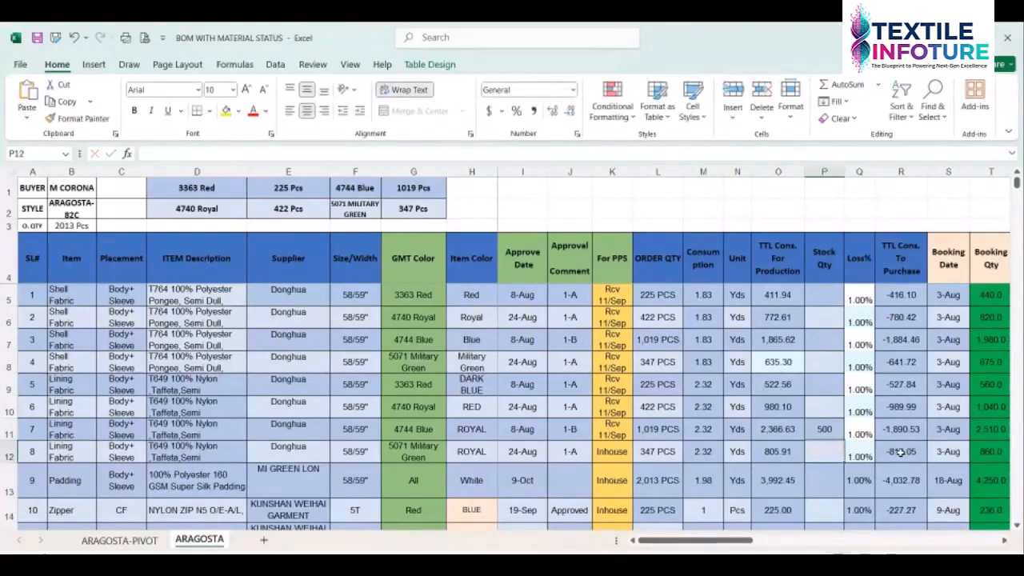
Trace how the TTL Cons. To Purchase formula in R11 uses the stock quantity in P11
left_click(832, 436)
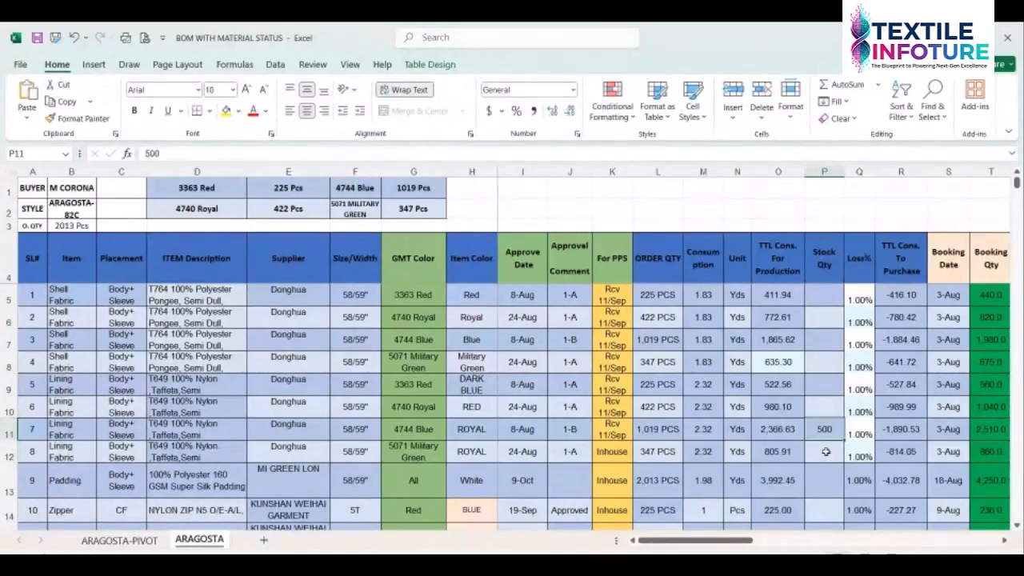
left_click(827, 452)
left_click(824, 431)
left_click(891, 430)
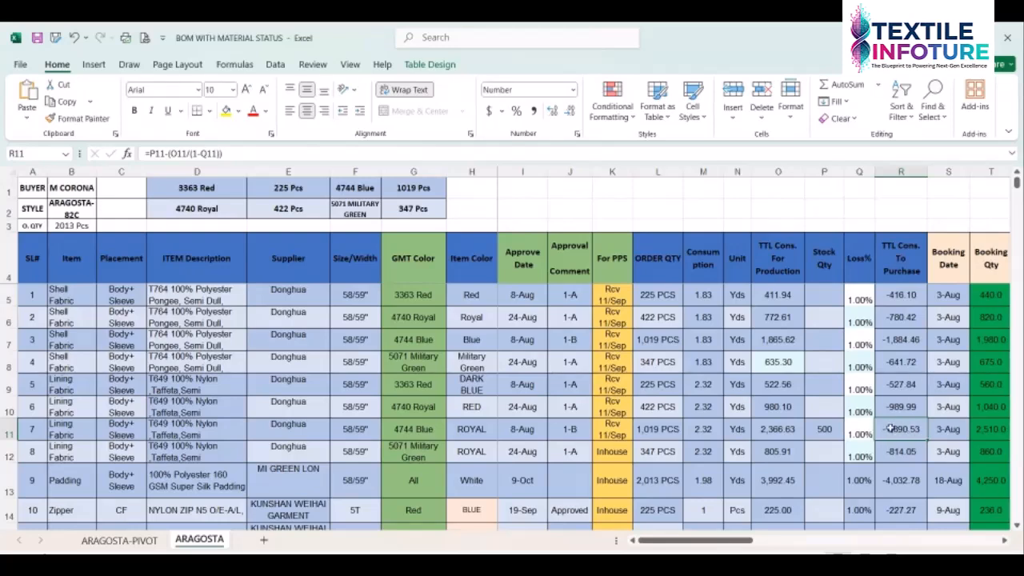
left_click(822, 432)
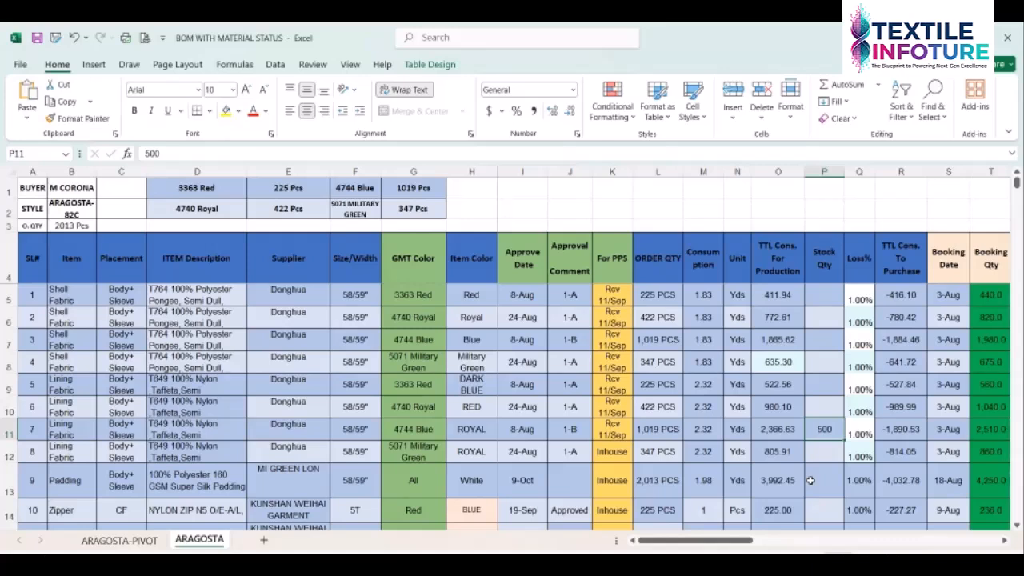
left_click(908, 431)
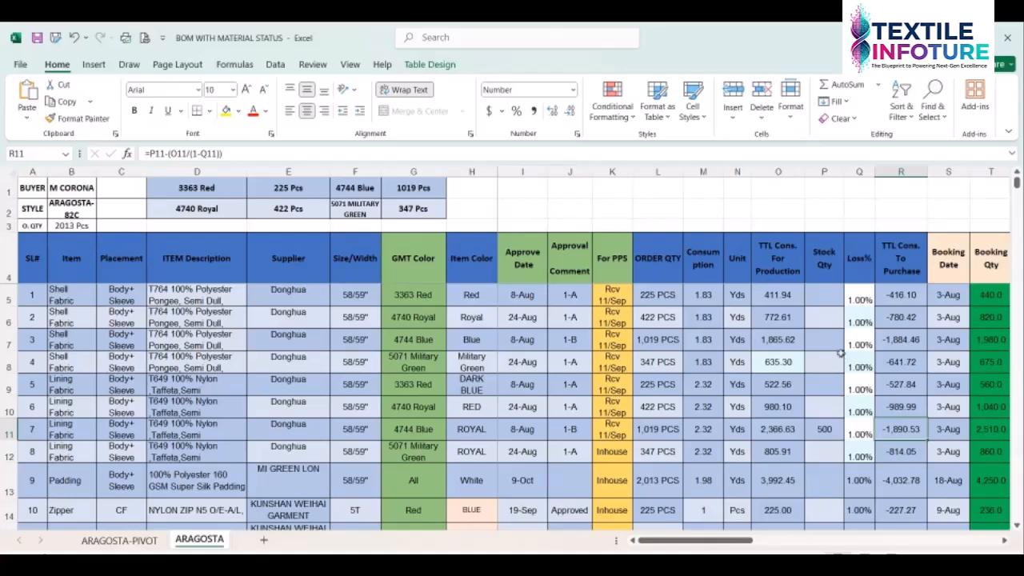
Review the Stock Qty cells P5 and P6 and the Loss% values from Q5 down to the zipper row
left_click(832, 313)
left_click(826, 297)
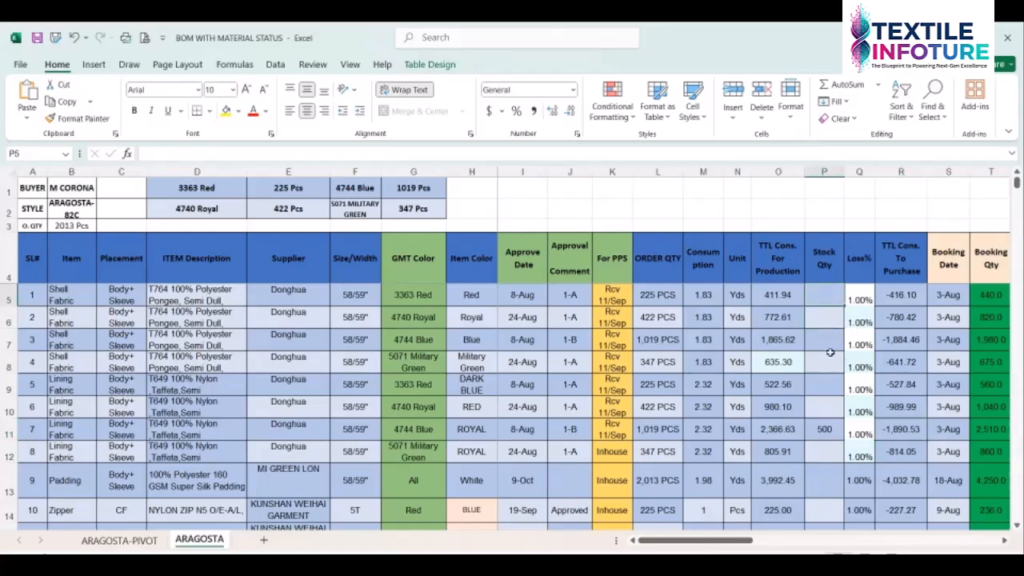
left_click_drag(856, 299, 861, 505)
left_click(852, 473)
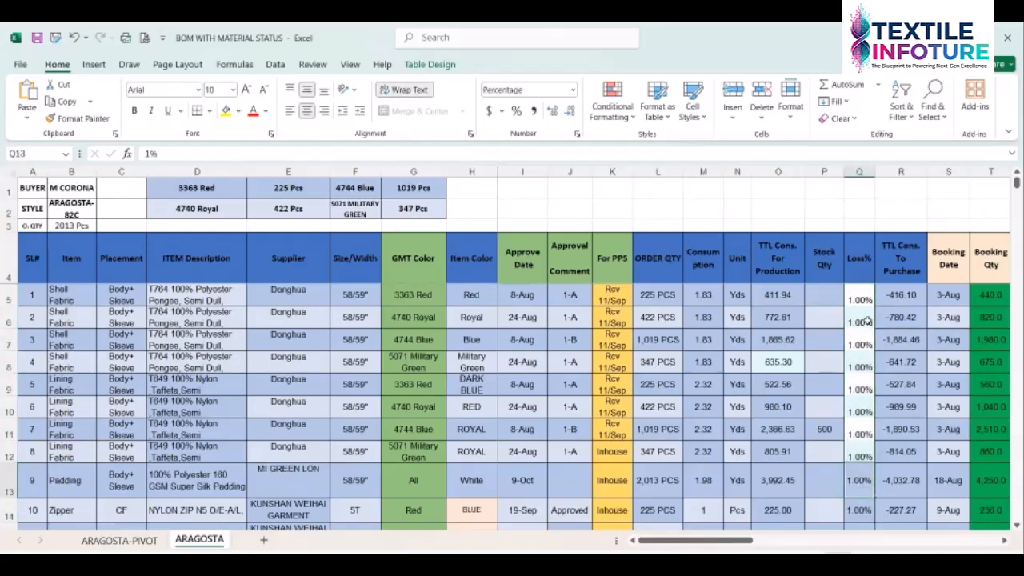
left_click_drag(860, 298, 866, 452)
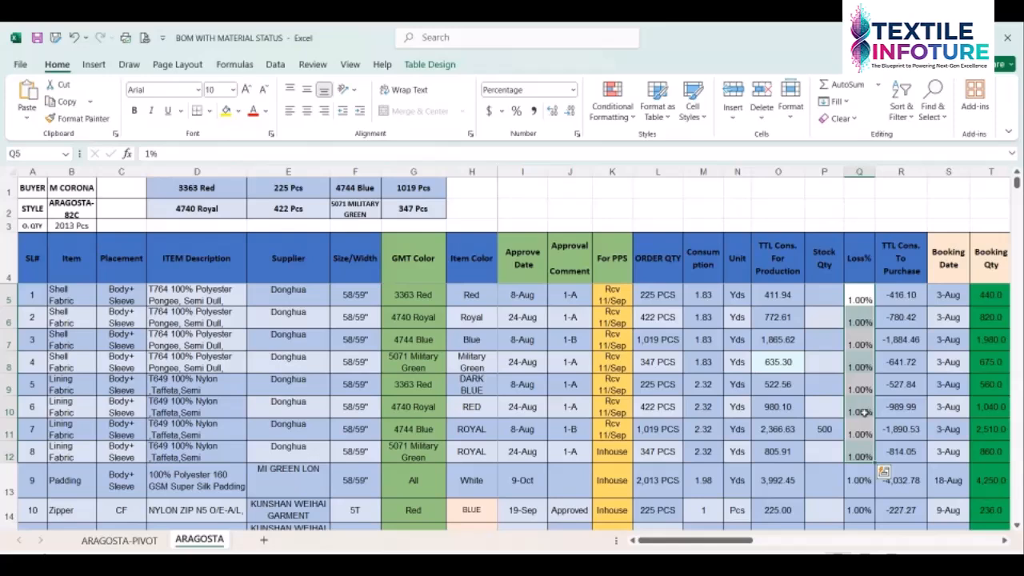
left_click(859, 305)
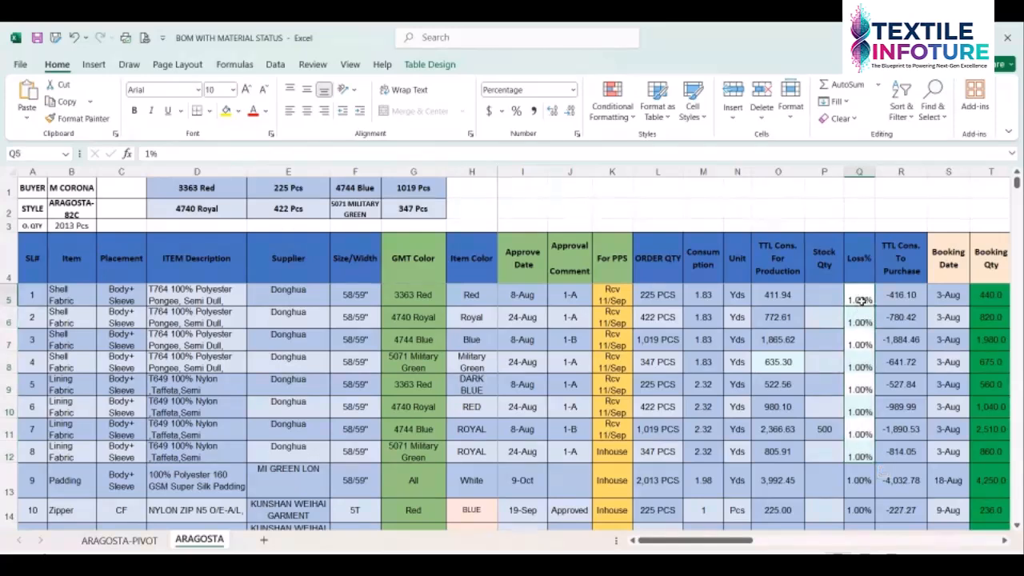
Align the Loss% values in Q5:Q13 vertically to the middle of their cells
left_click(867, 269)
left_click(860, 299)
key("Down")
left_click(861, 299)
left_click_drag(860, 297, 867, 496)
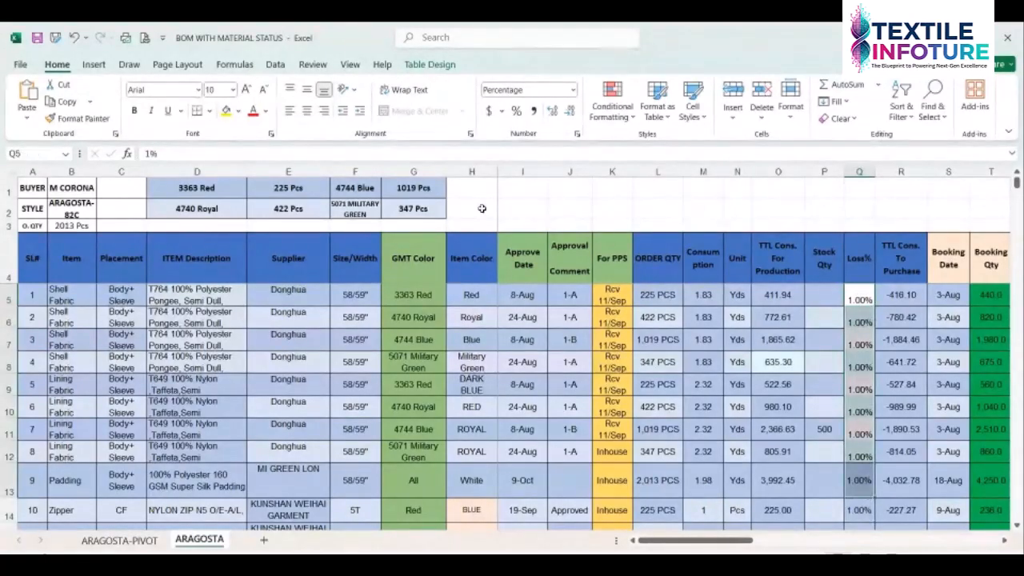
left_click(310, 92)
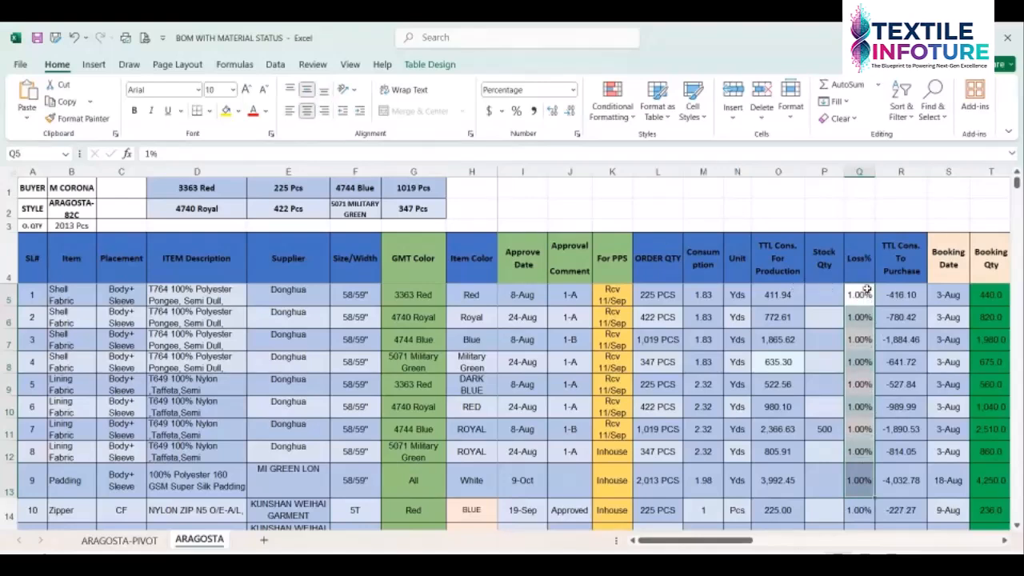
Examine the purchase consumption formula in R5, the TTL Cons. For Production header and the formula in O5
left_click(894, 294)
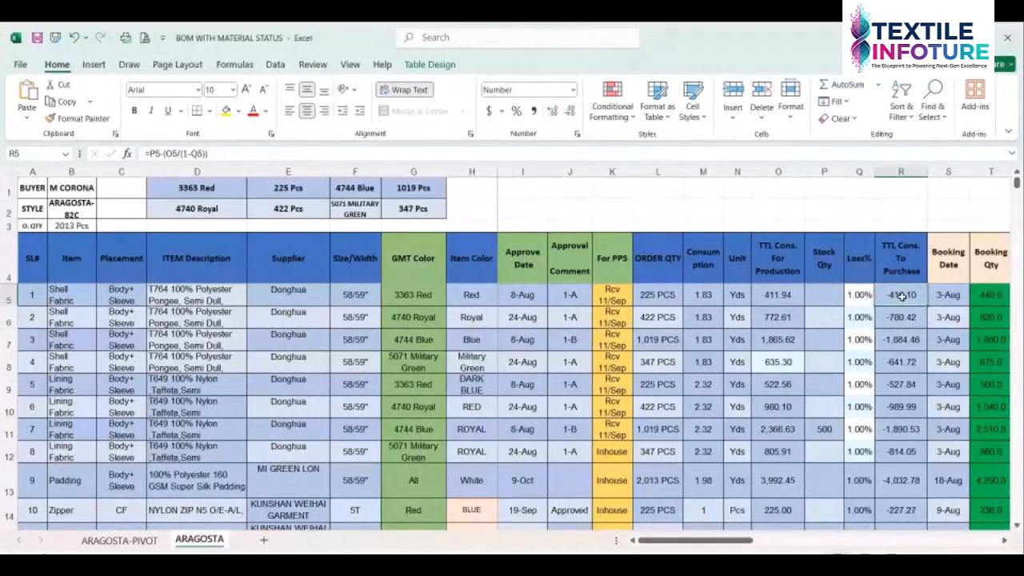
left_click(783, 272)
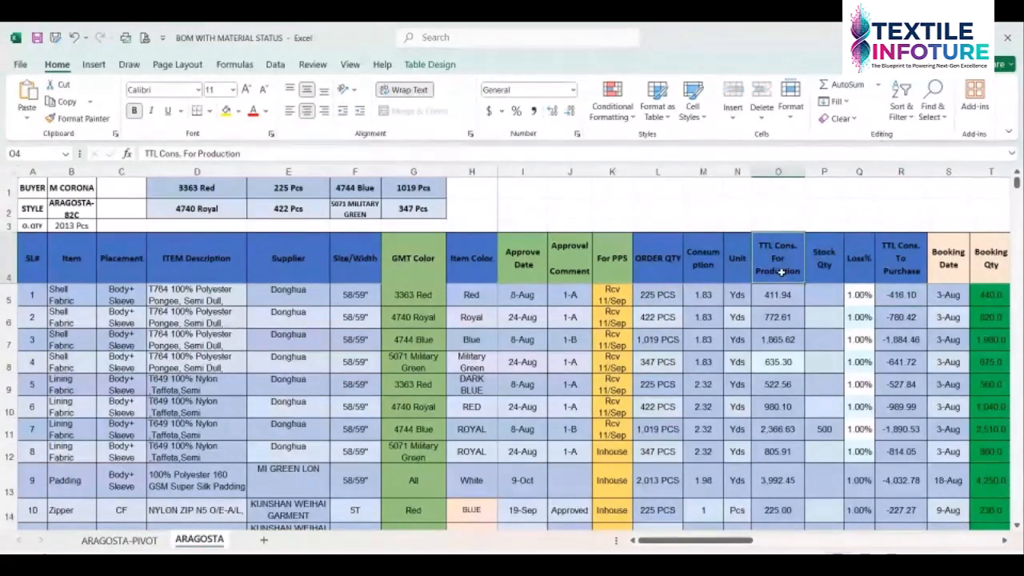
left_click(783, 294)
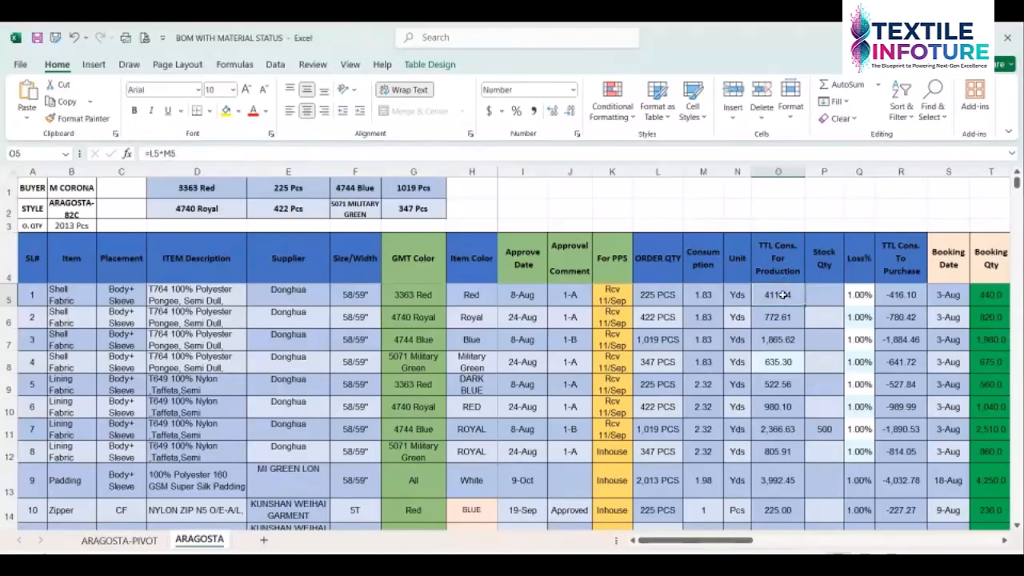
Set the Stock Qty of the first shell fabric row in P5 to 100
left_click(903, 293)
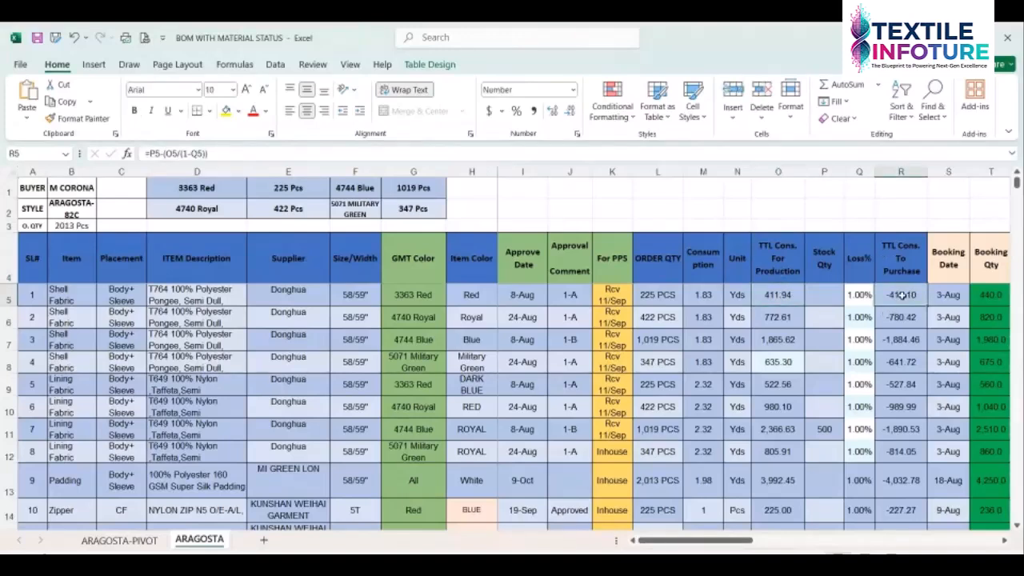
left_click(830, 295)
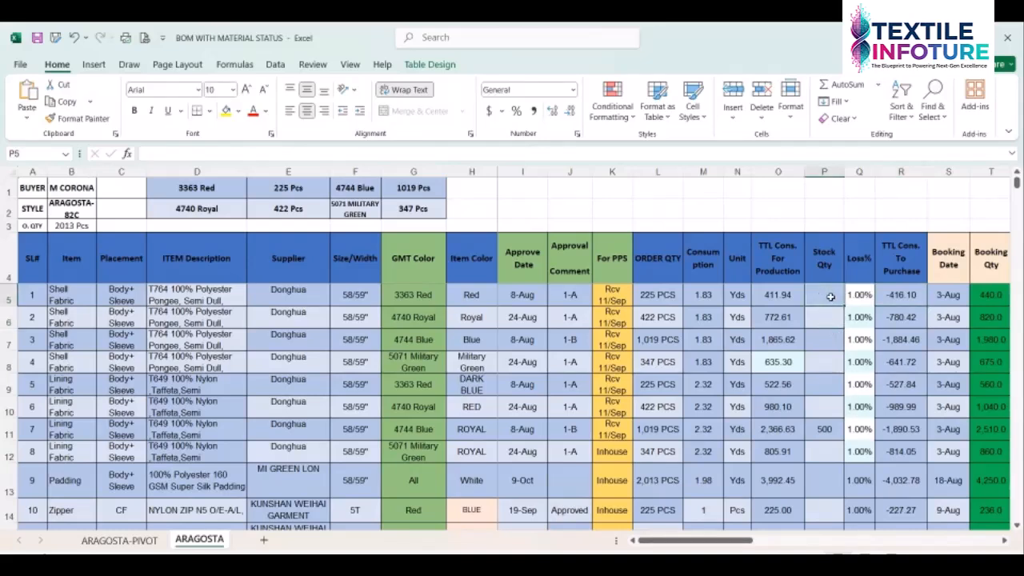
type("100")
key("Return")
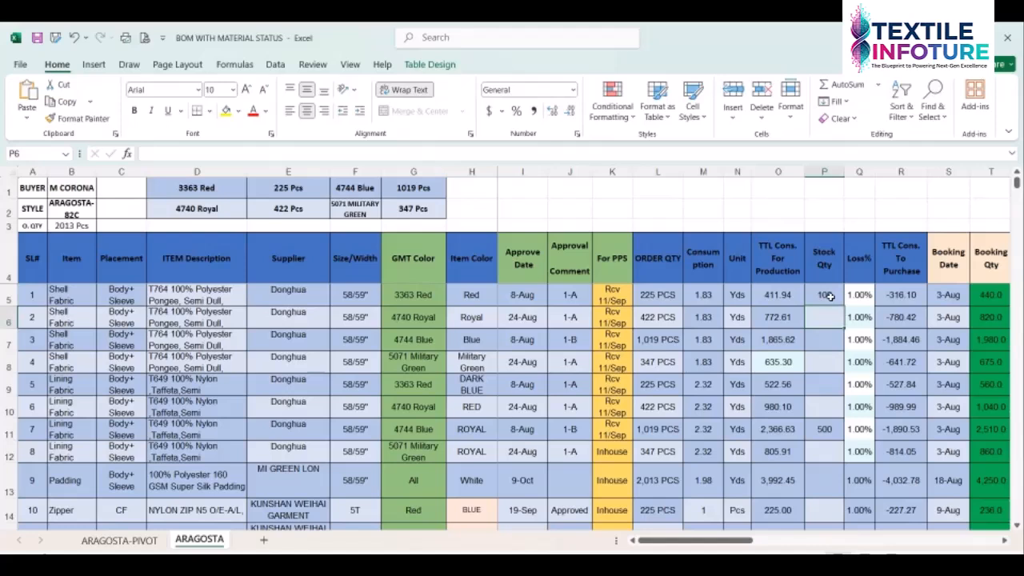
Check how the purchase formula in R5 uses the stock quantity in P5 and the loss percentage in Q5
left_click(915, 294)
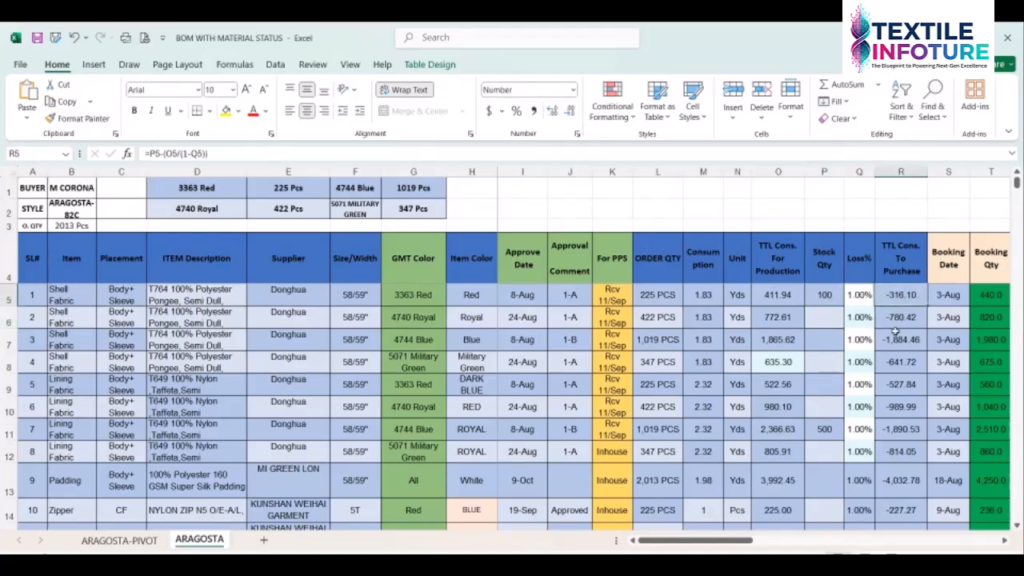
left_click(861, 296)
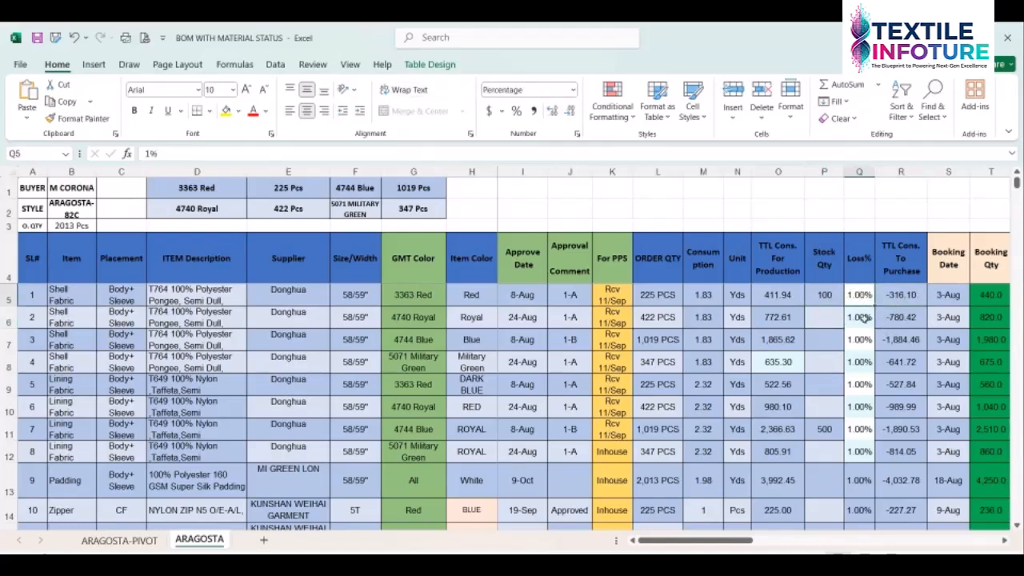
left_click(899, 295)
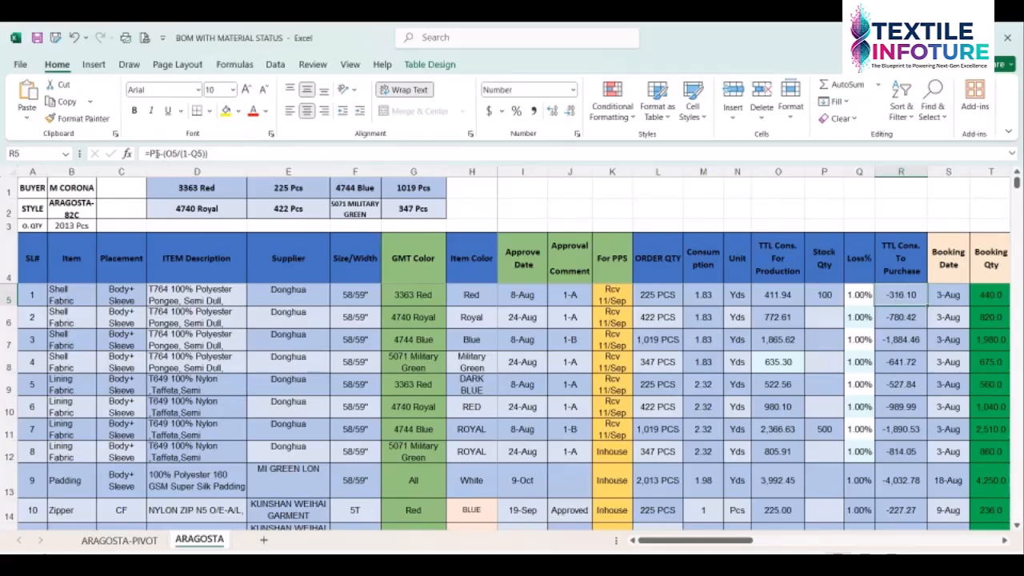
left_click(832, 295)
left_click(886, 293)
Try a Stock Qty of 450 in P5 for the first shell fabric row
left_click(826, 298)
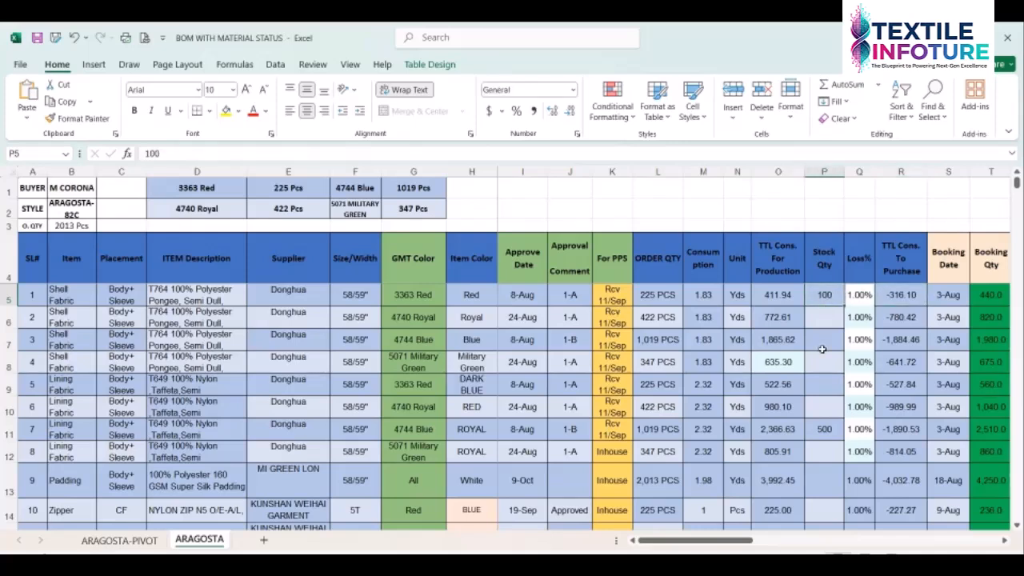
type("450")
key("Return")
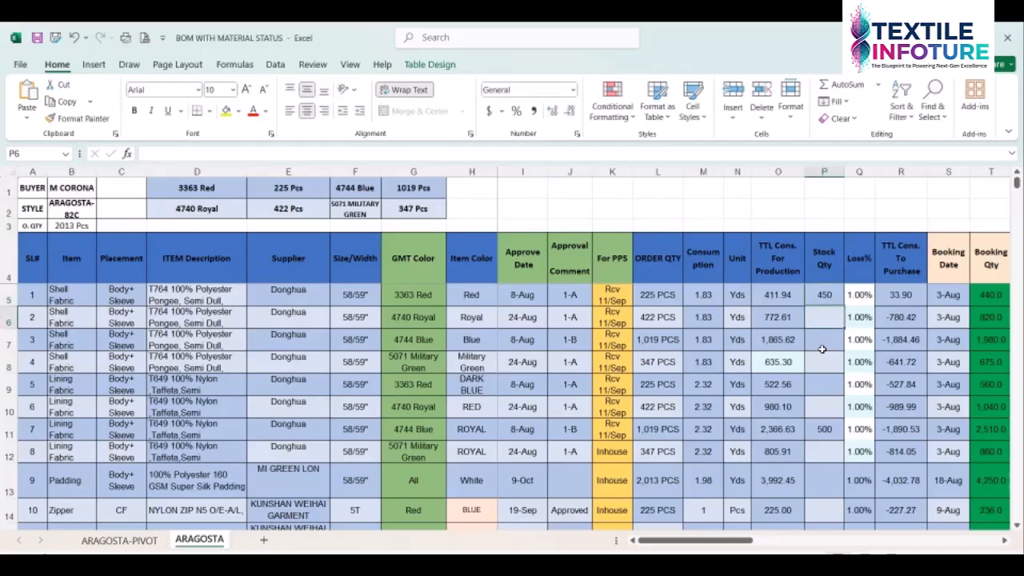
Compare the TTL Cons. To Purchase in R5 with the production consumption in O5 and the stock in P5
left_click(901, 295)
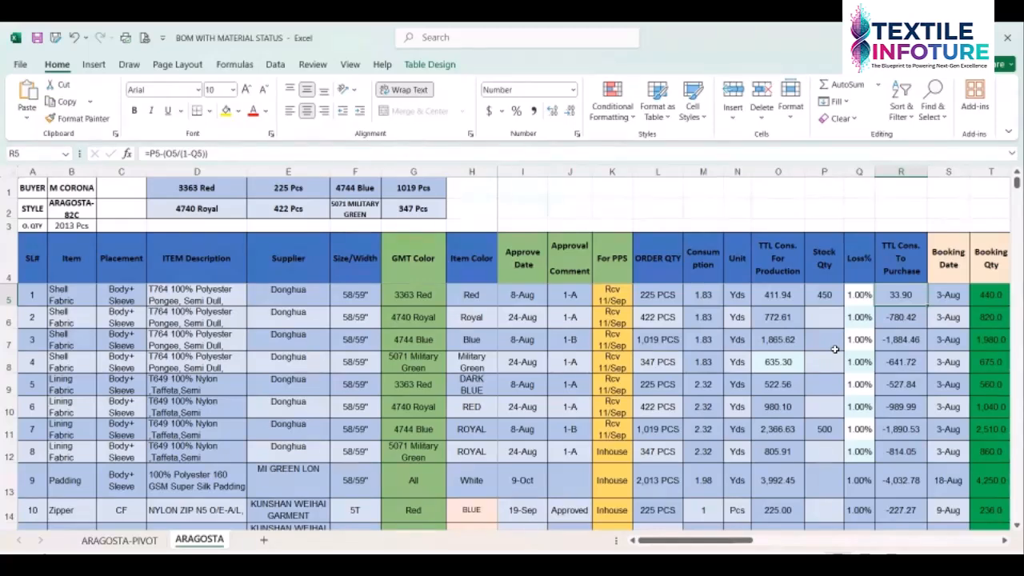
left_click(773, 296)
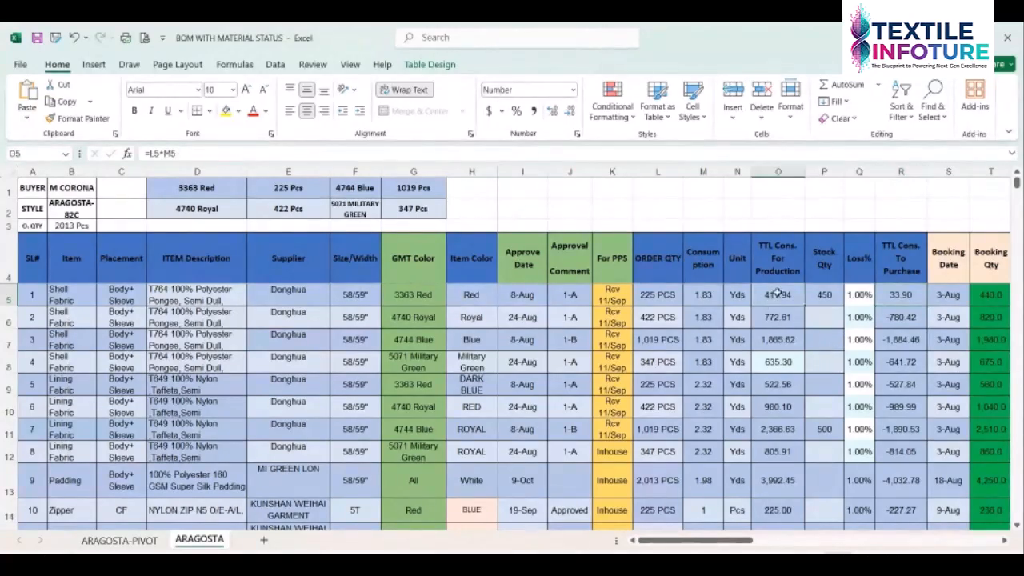
left_click(825, 298)
left_click(780, 299)
left_click(892, 303)
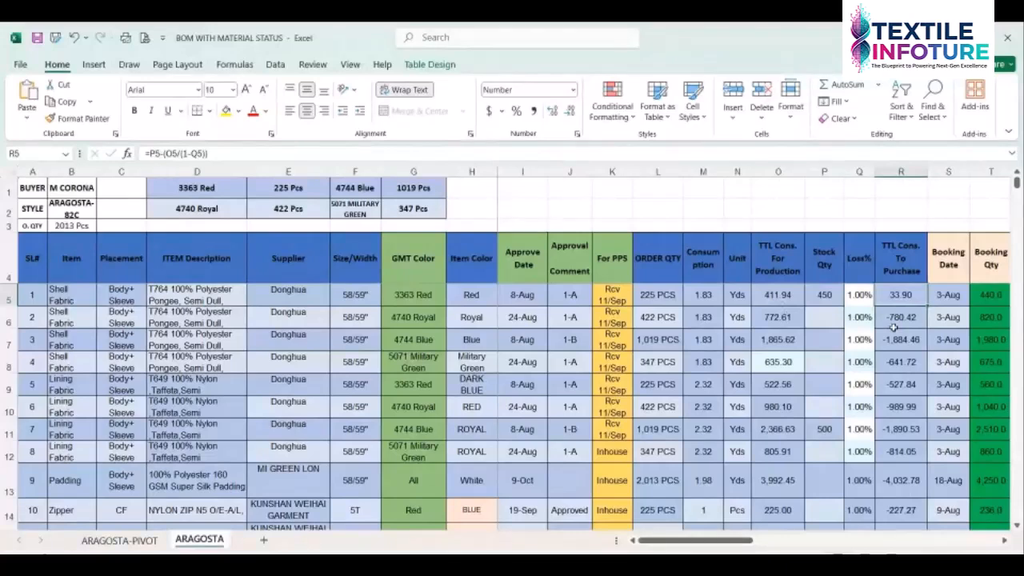
Undo the last stock quantity change in P5 and recheck the R5 purchase formula and the loss percentage in Q5
left_click(830, 296)
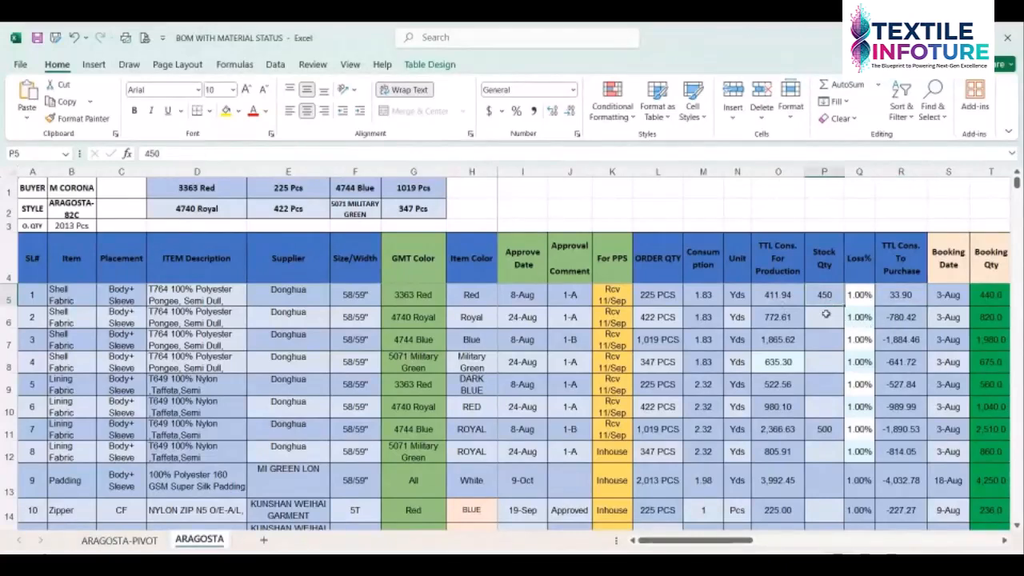
key("ctrl+z")
left_click(920, 292)
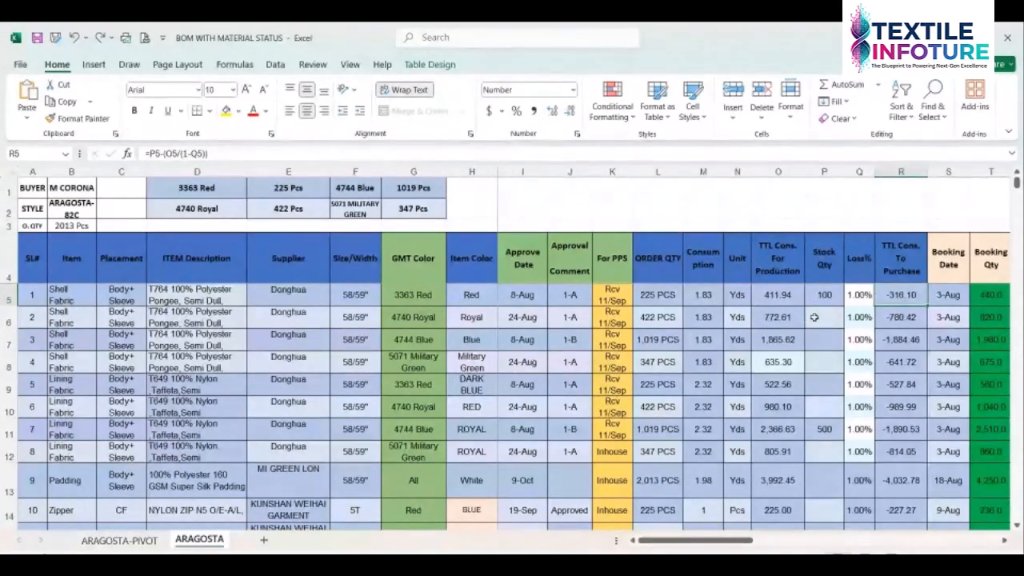
left_click(863, 294)
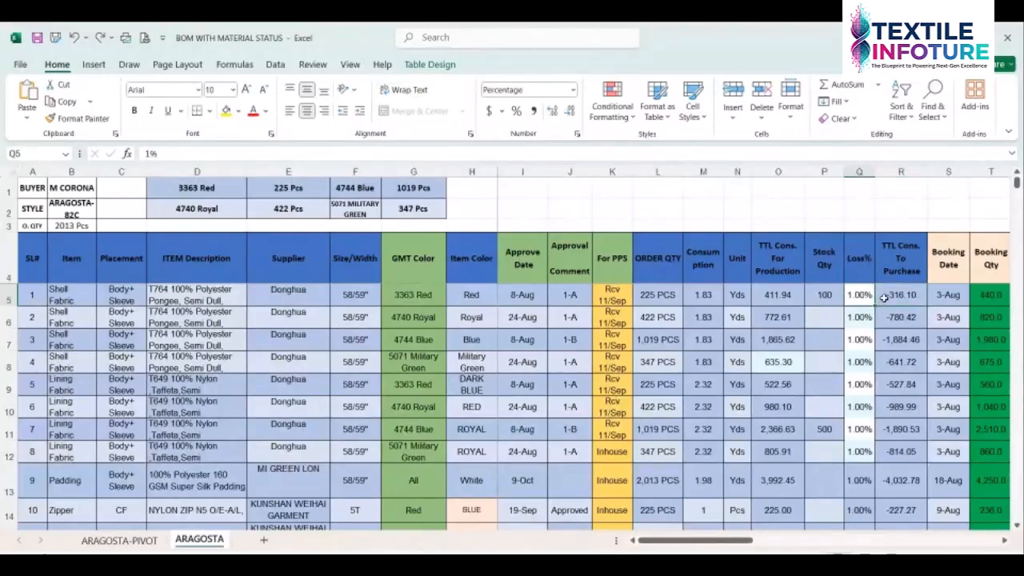
left_click(885, 295)
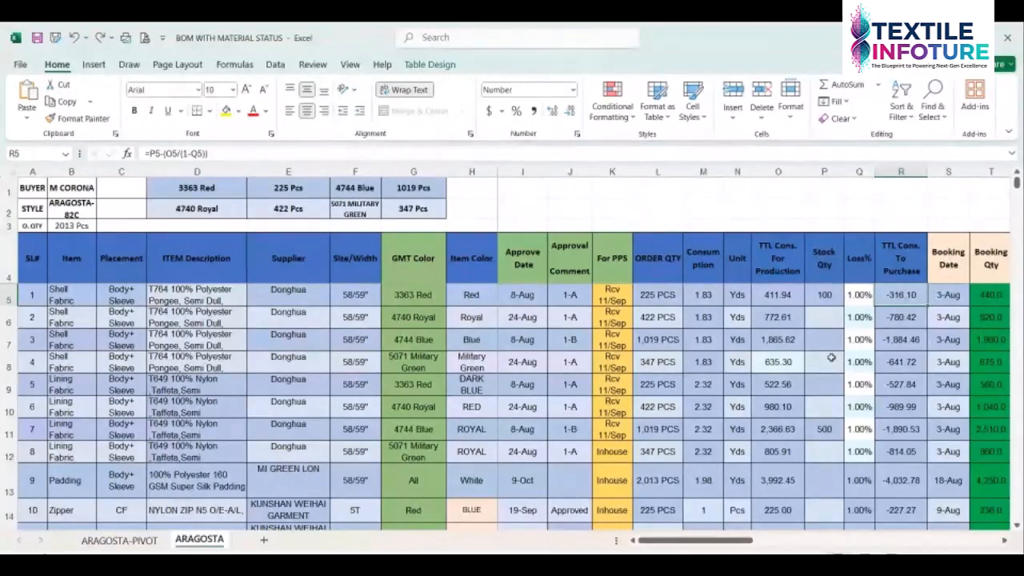
Enter the alternative purchase formula =P5-(O5*(1+Q5)) in the blank cell R2, accepting the suggested closing parenthesis
left_click(892, 206)
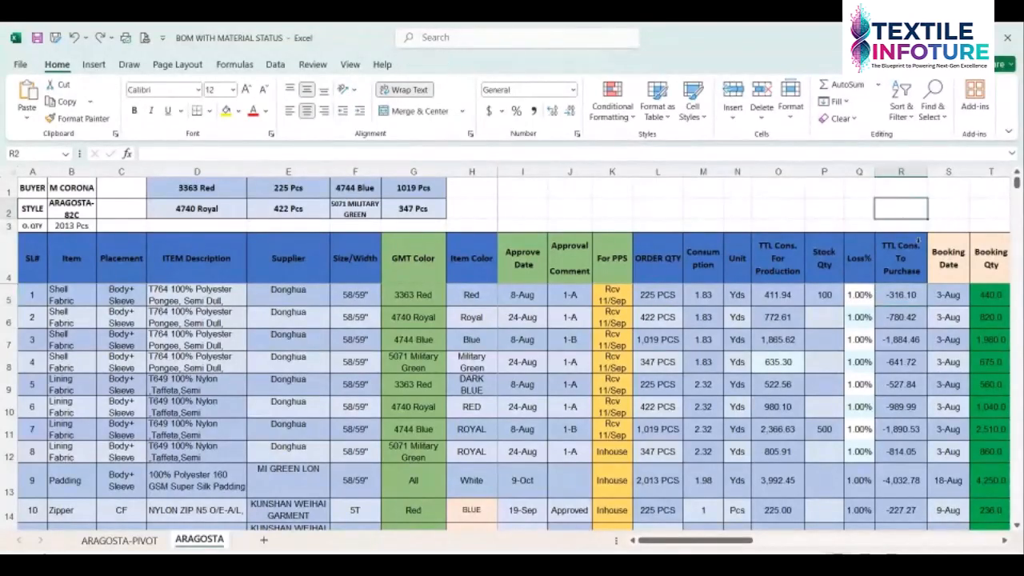
type("=")
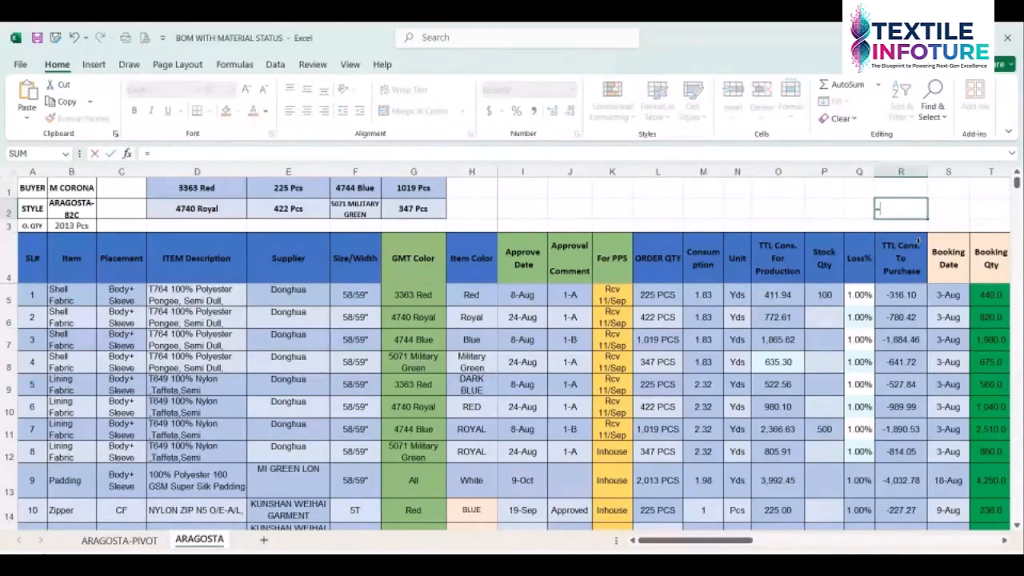
left_click(816, 295)
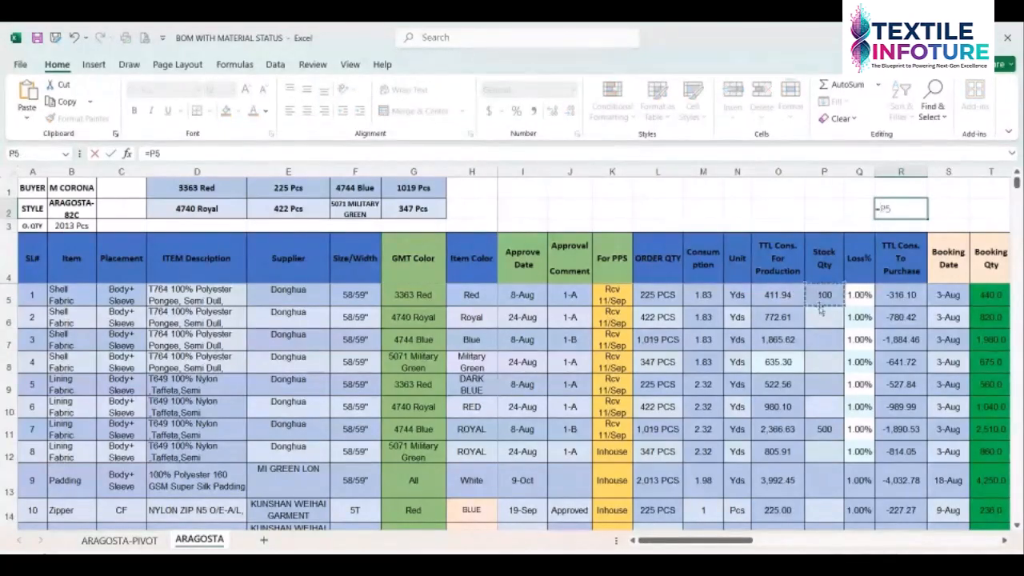
type("-(")
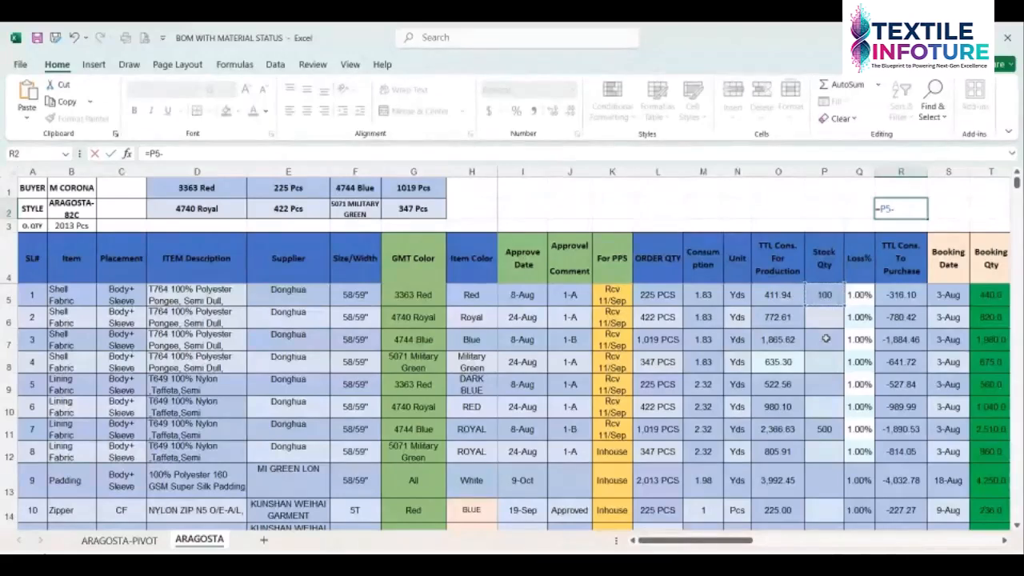
left_click(780, 296)
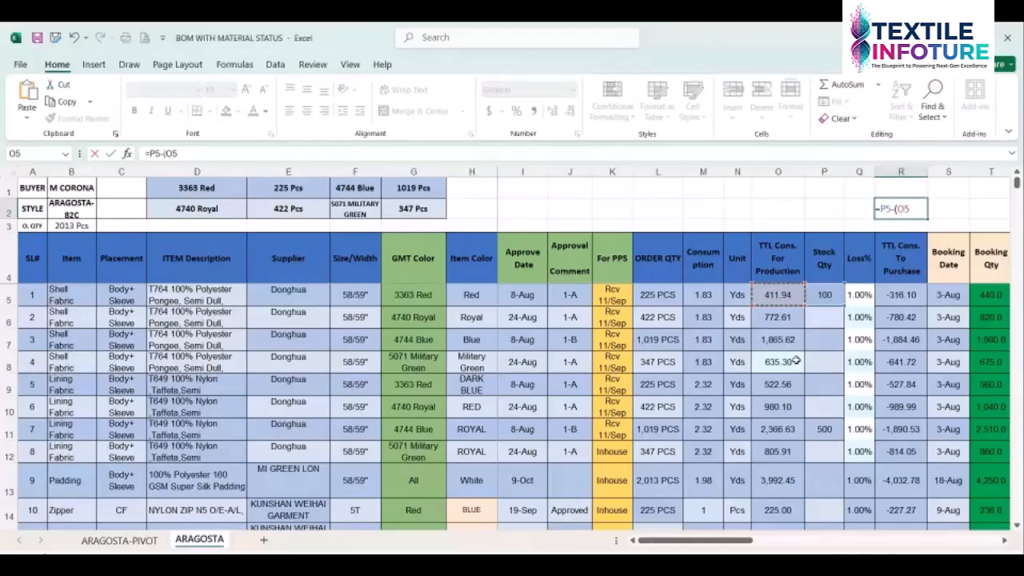
type("*(1")
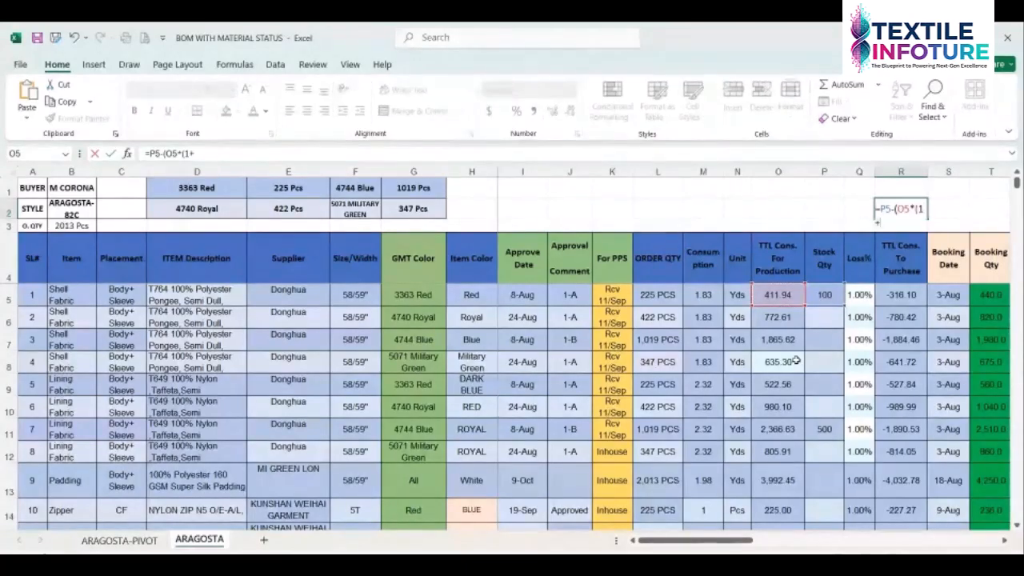
type("+")
left_click(859, 296)
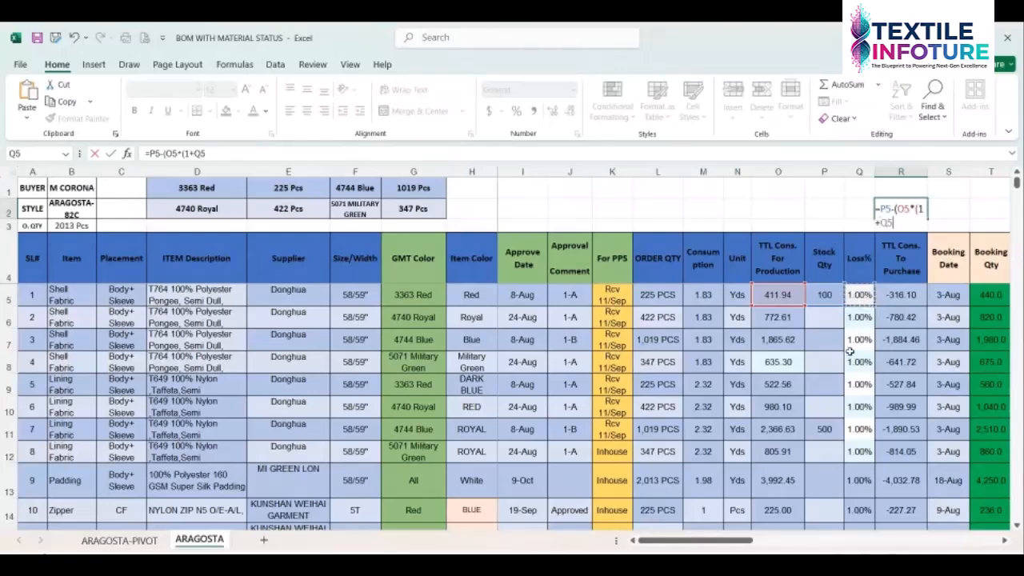
type(")")
key("Return")
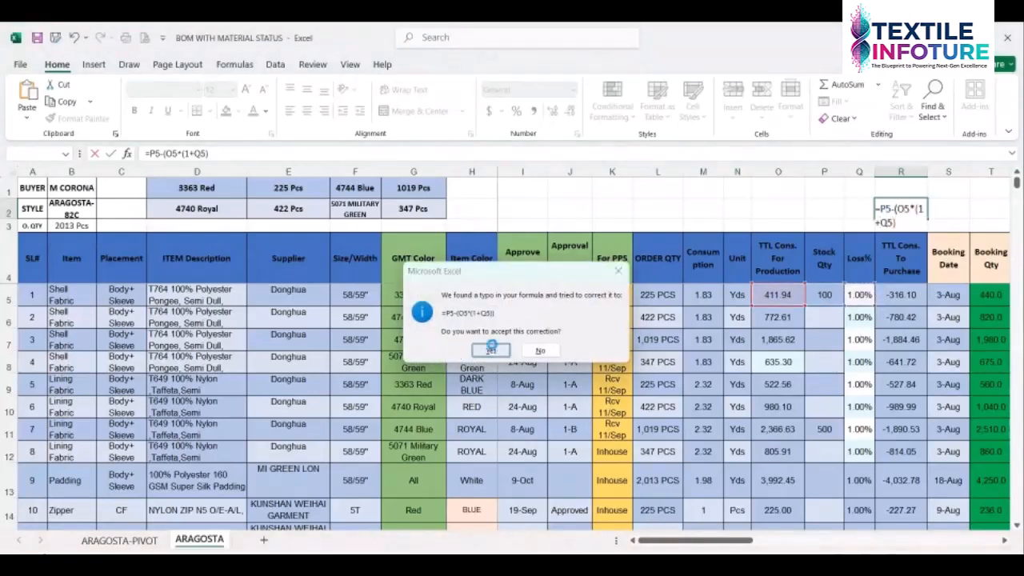
left_click(491, 351)
Compare the multiplication-based formula in R2 with the division-based formula in R5, checking the loss percentage in Q5
left_click(886, 211)
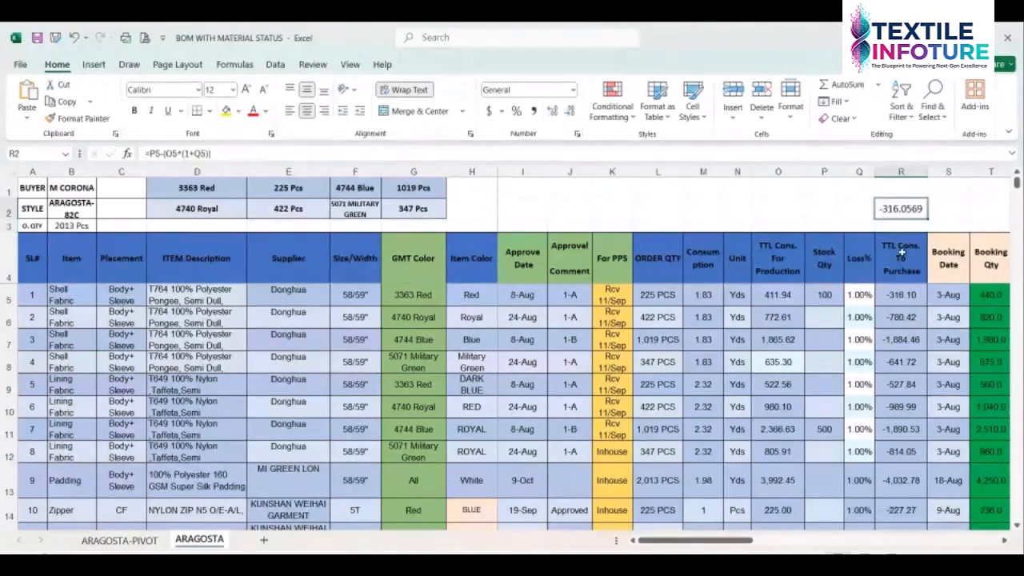
left_click(896, 296)
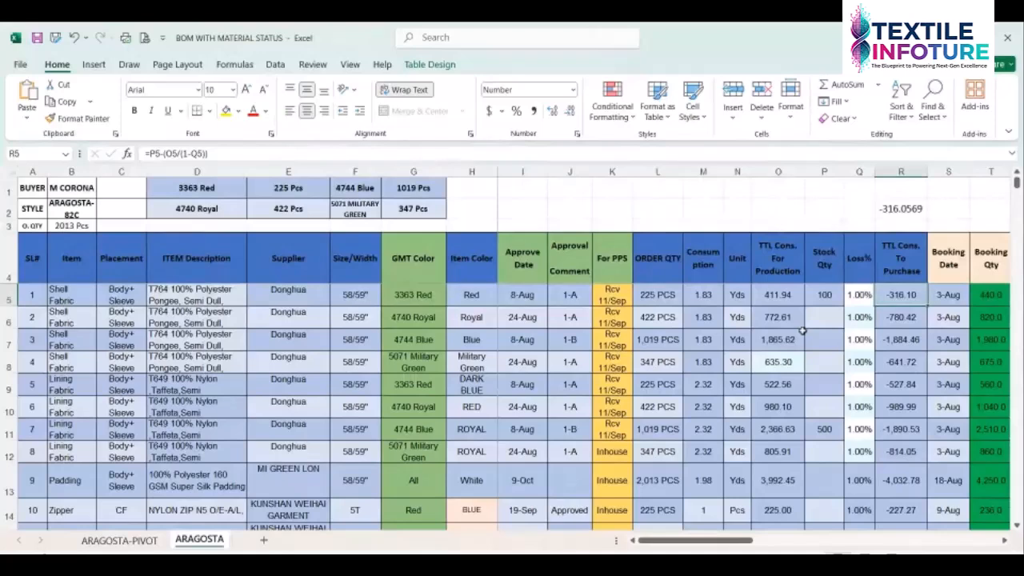
left_click(888, 212)
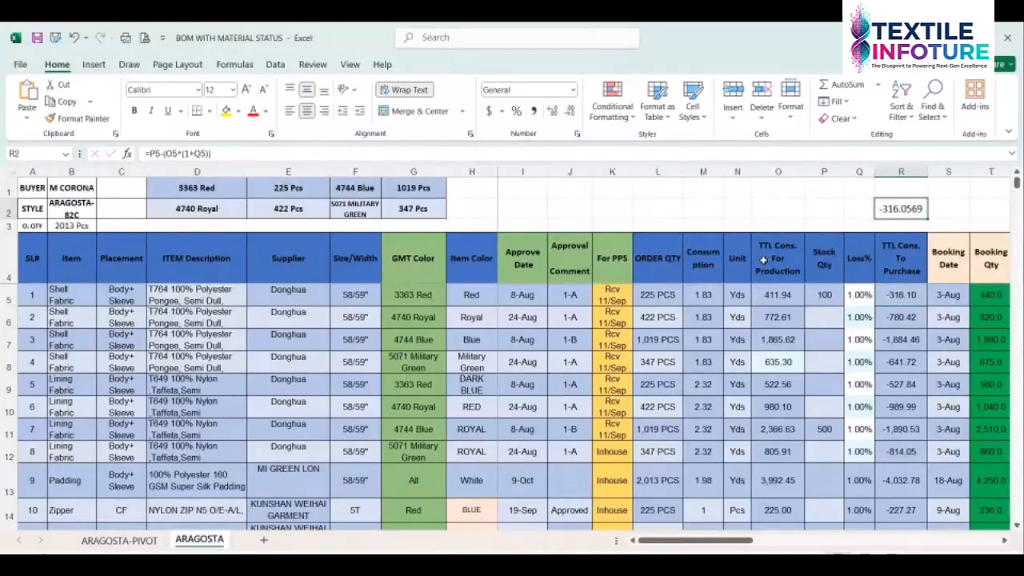
left_click(850, 298)
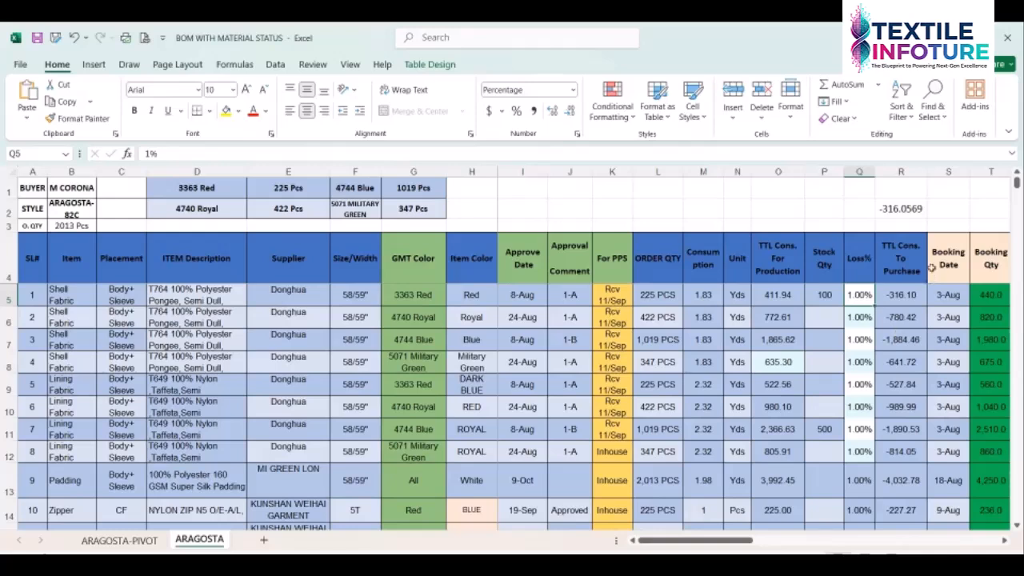
left_click(906, 210)
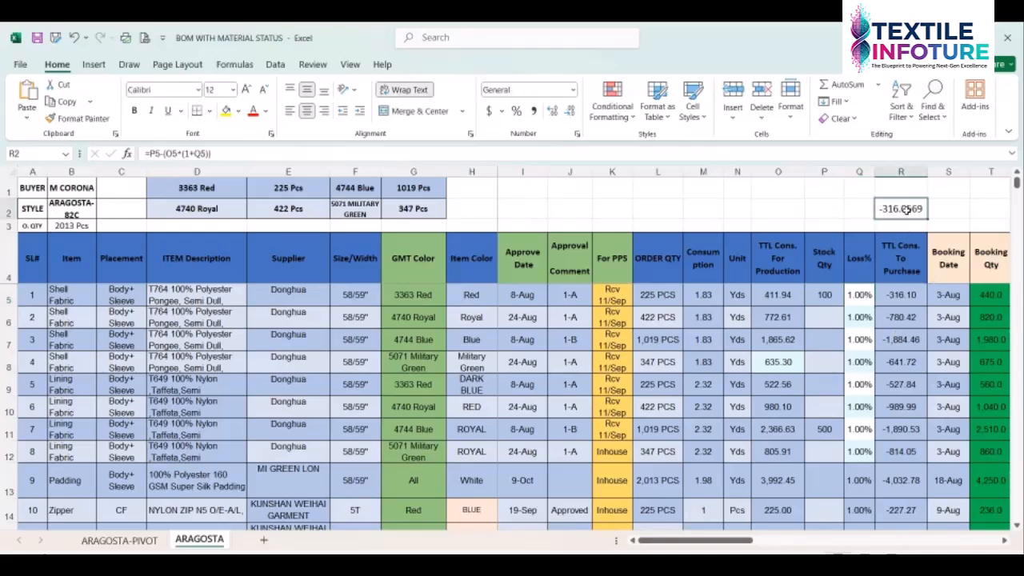
left_click(899, 295)
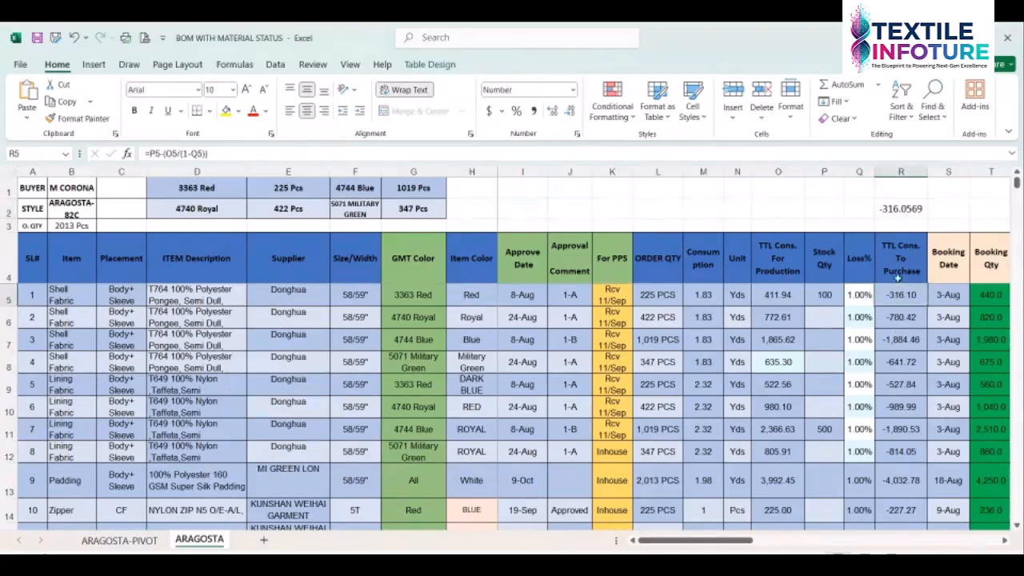
left_click(895, 209)
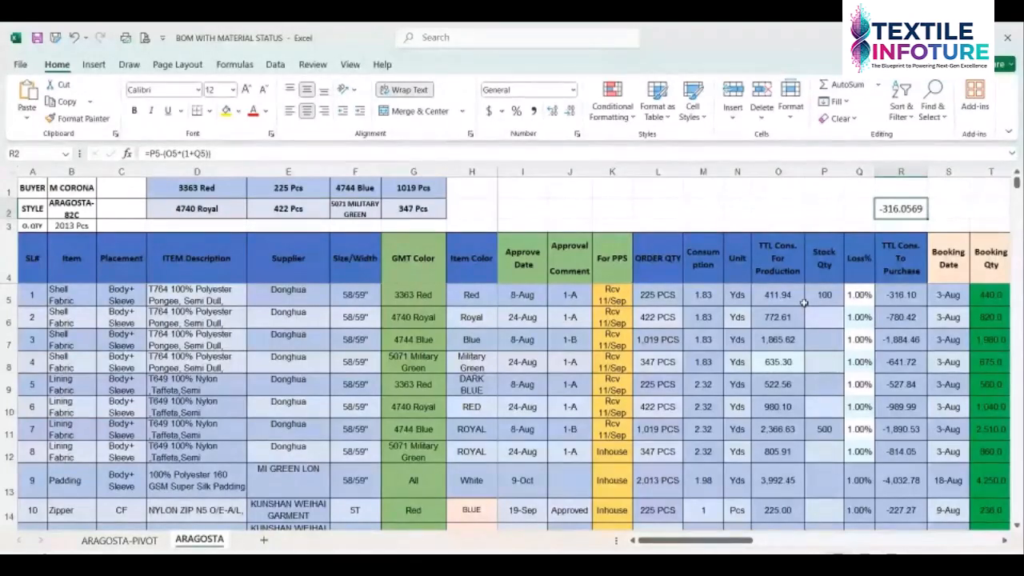
left_click(888, 296)
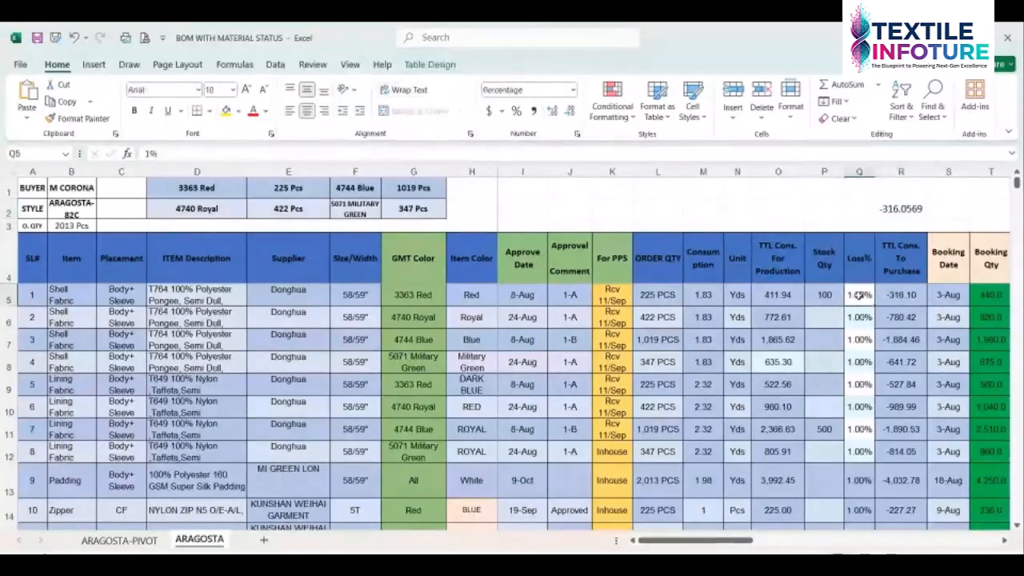
Switch to the Google Meet call to check it, and return to the BOM WITH MATERIAL STATUS workbook in Excel
left_click(595, 564)
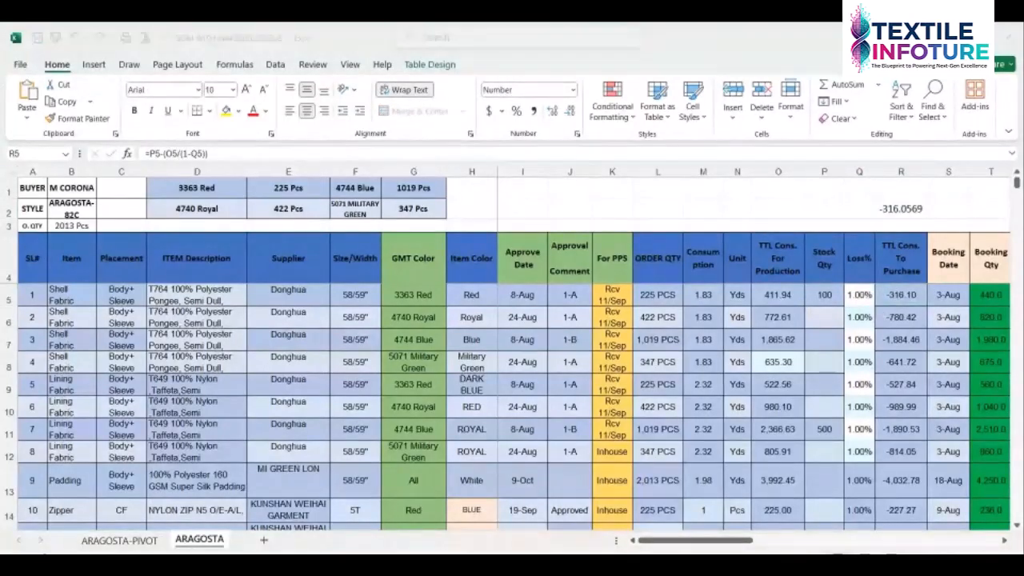
left_click(522, 513)
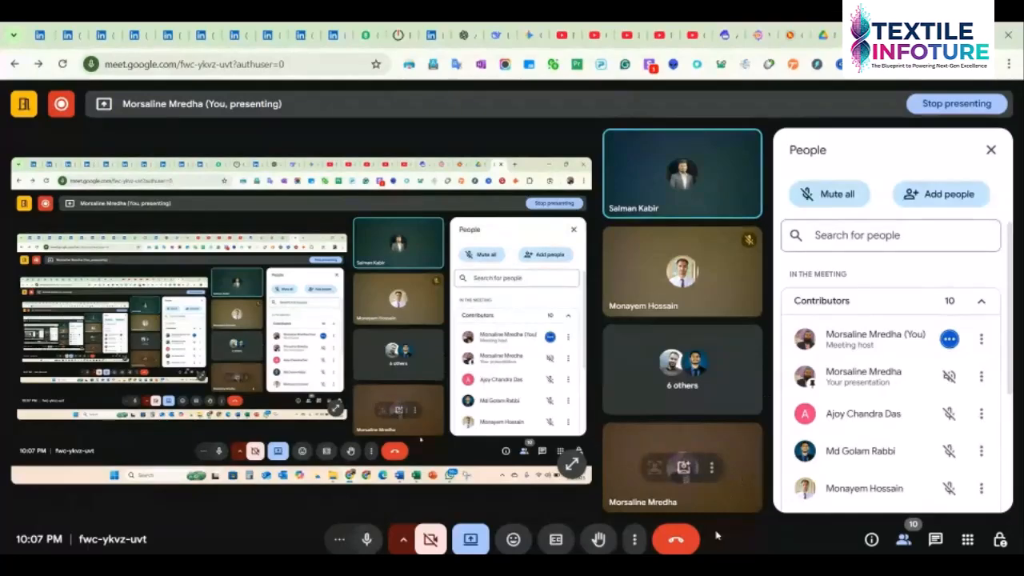
mouse_move(714, 569)
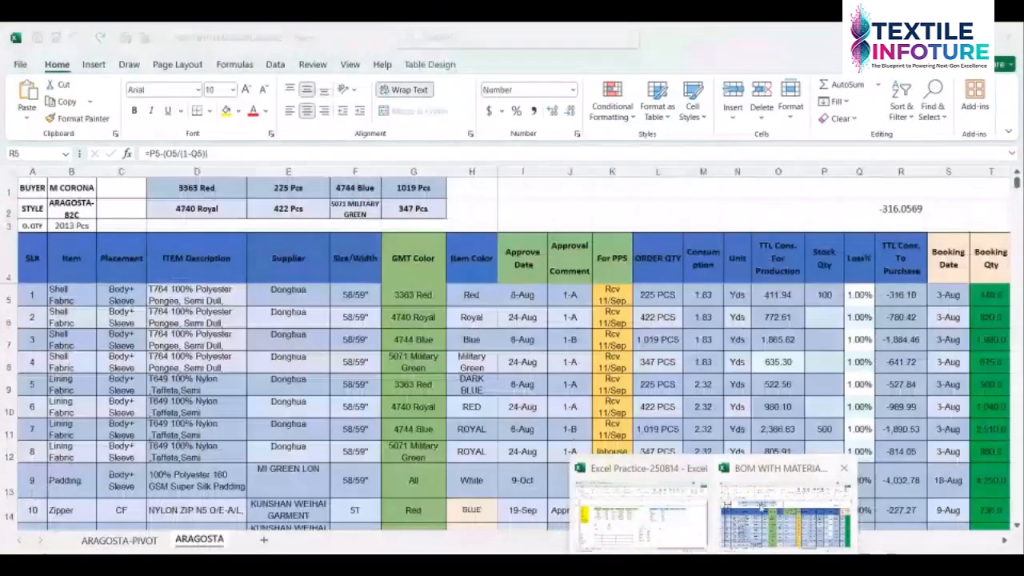
left_click(762, 502)
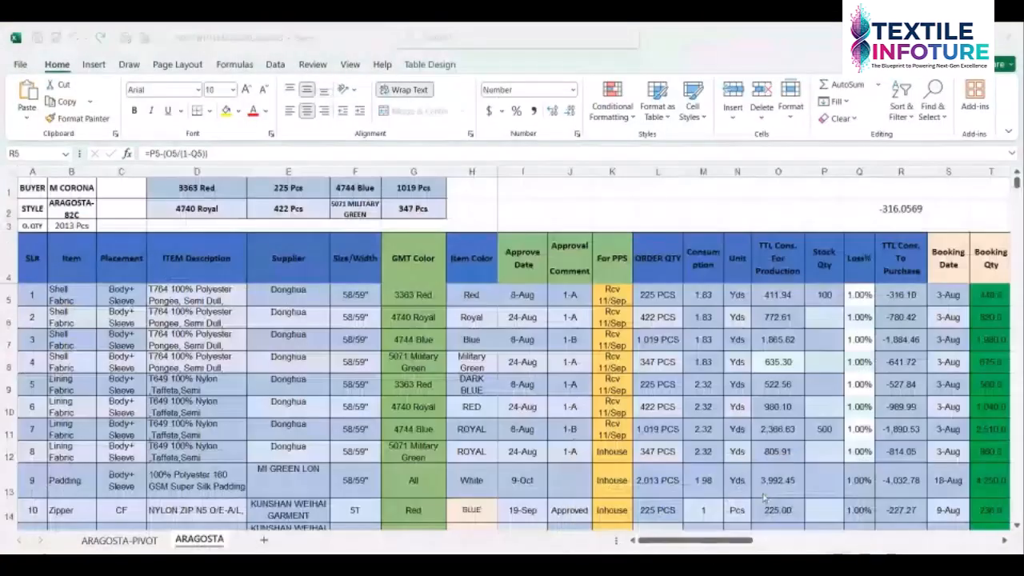
Compare the purchase formulas in R2 and R5, and check the production consumption in O5 and stock quantity in P5
left_click(896, 204)
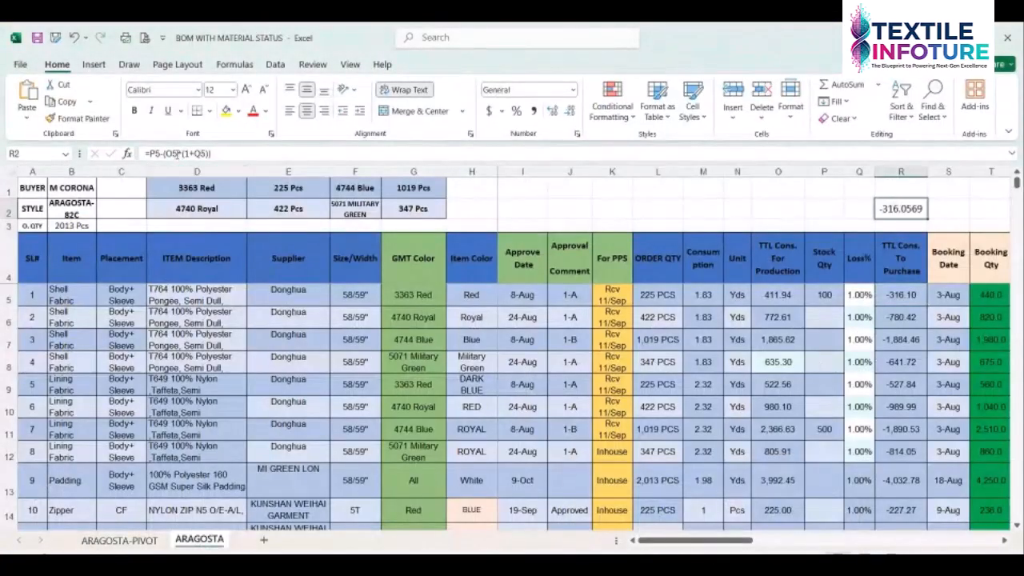
left_click(893, 295)
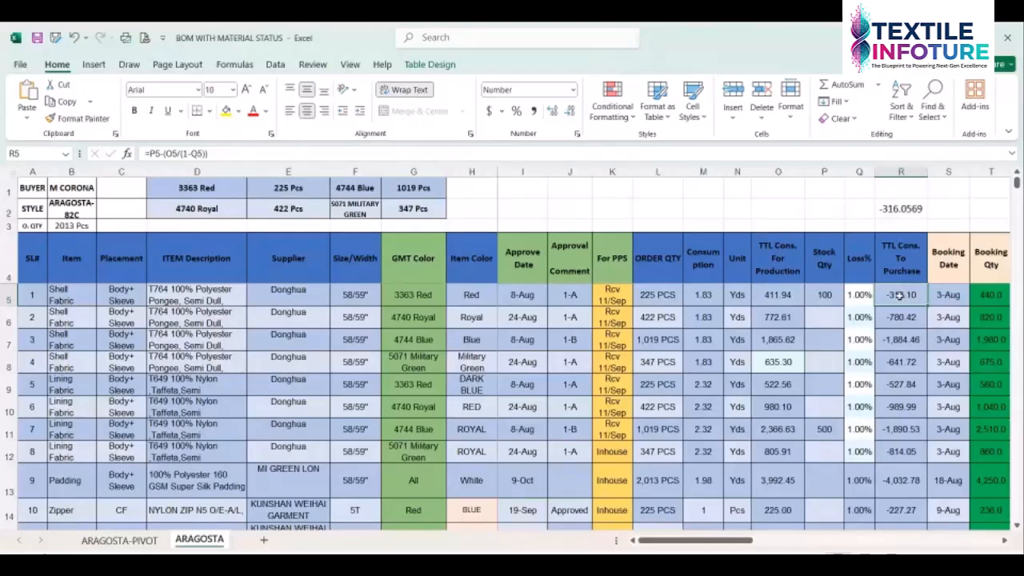
left_click(887, 210)
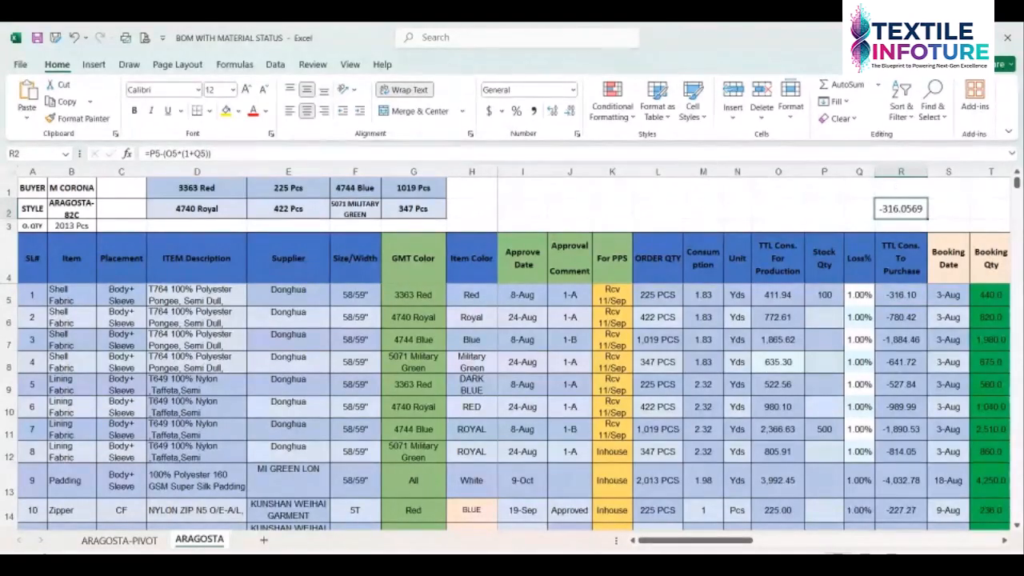
left_click(893, 295)
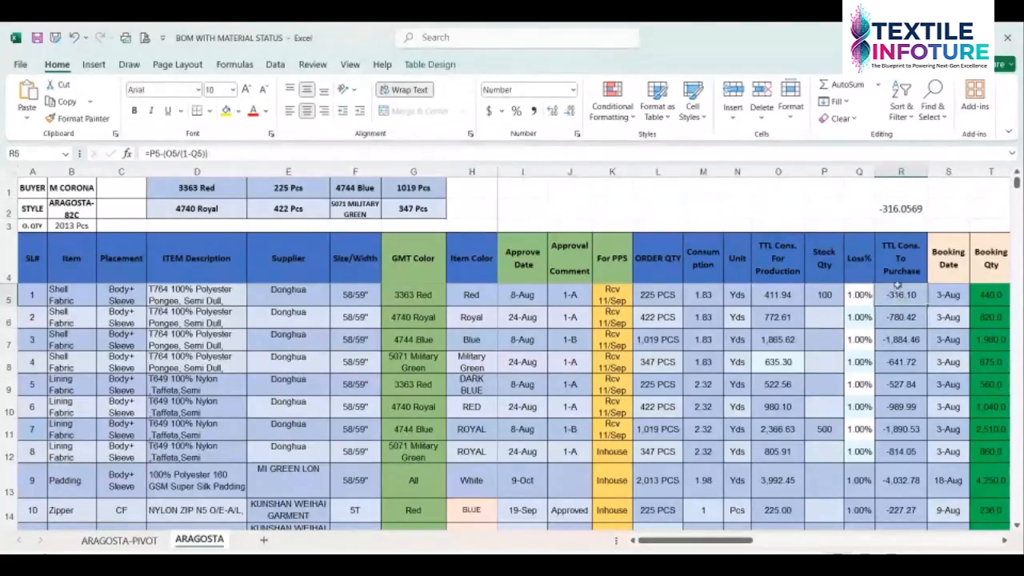
left_click(894, 211)
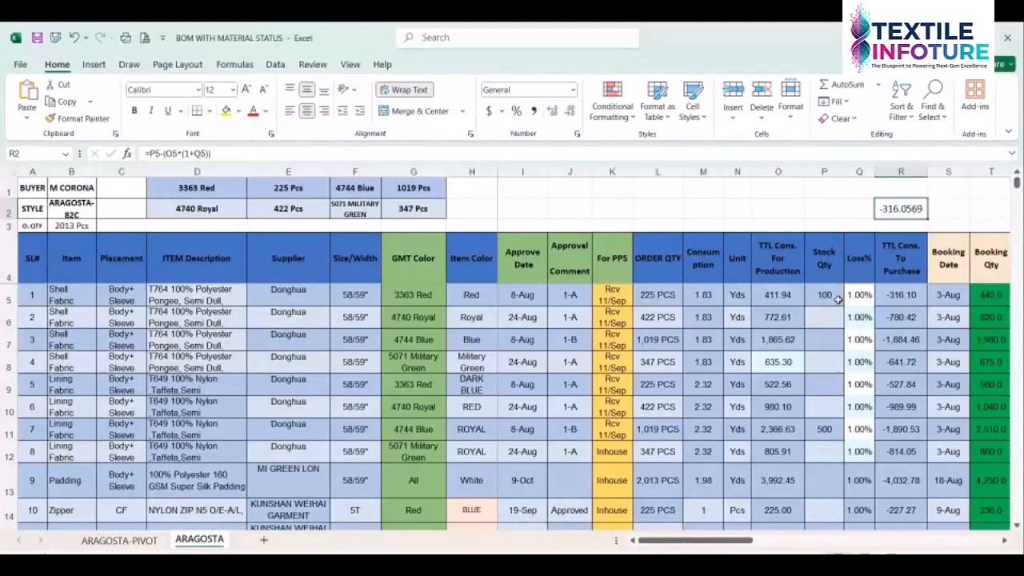
left_click(779, 295)
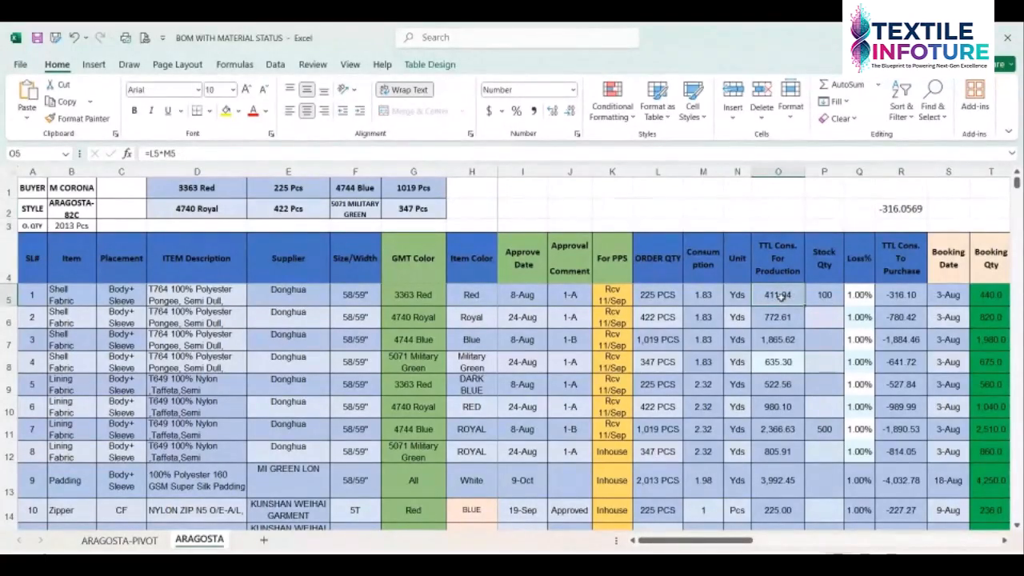
left_click(825, 293)
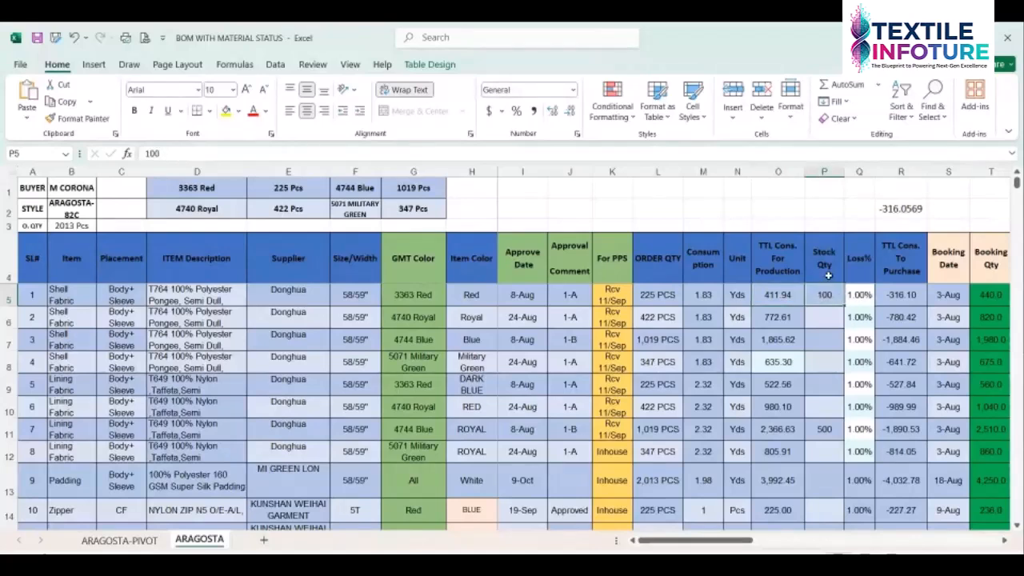
Enter the formula =O5*(1+Q5) in the blank cell O2 to add the loss to the production consumption
key("Left")
key("Up")
key("Up")
key("Up")
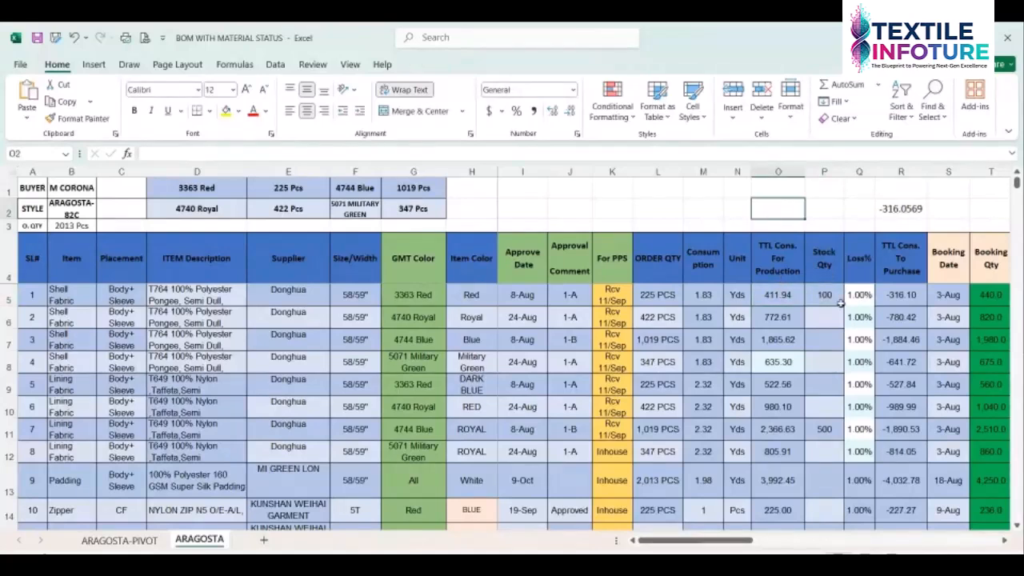
type("=")
left_click(764, 296)
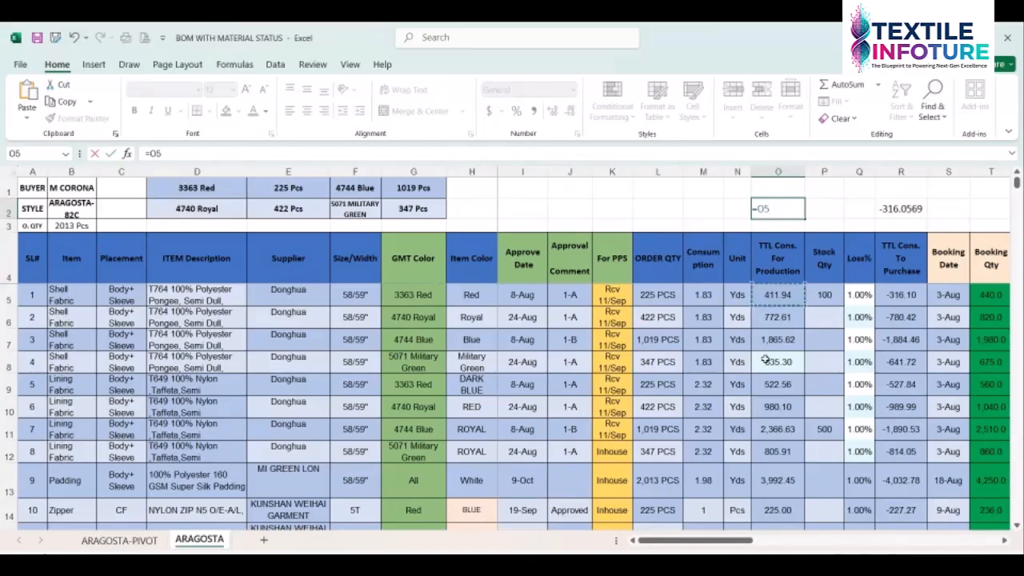
type("*")
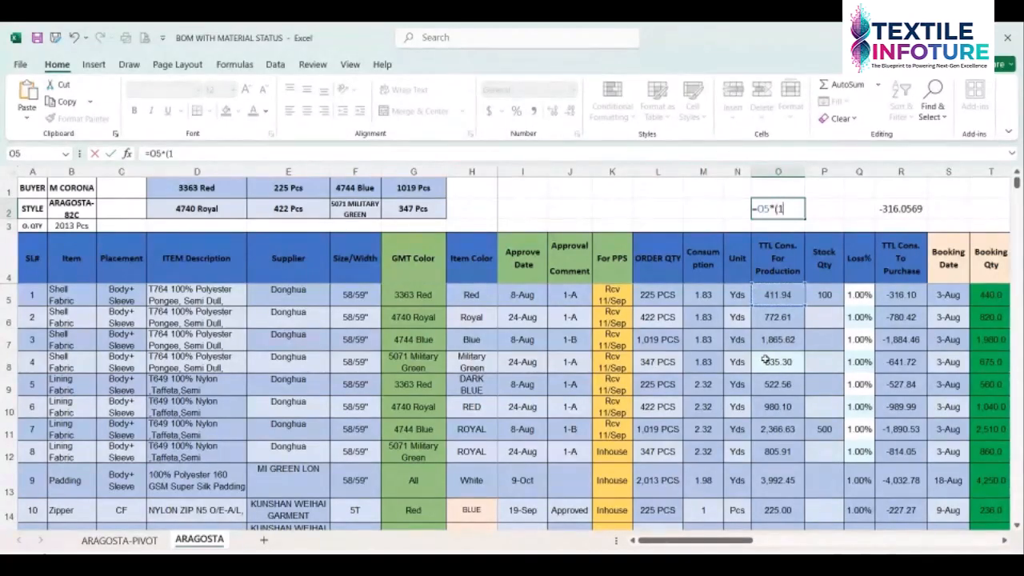
type("(1+")
left_click(856, 298)
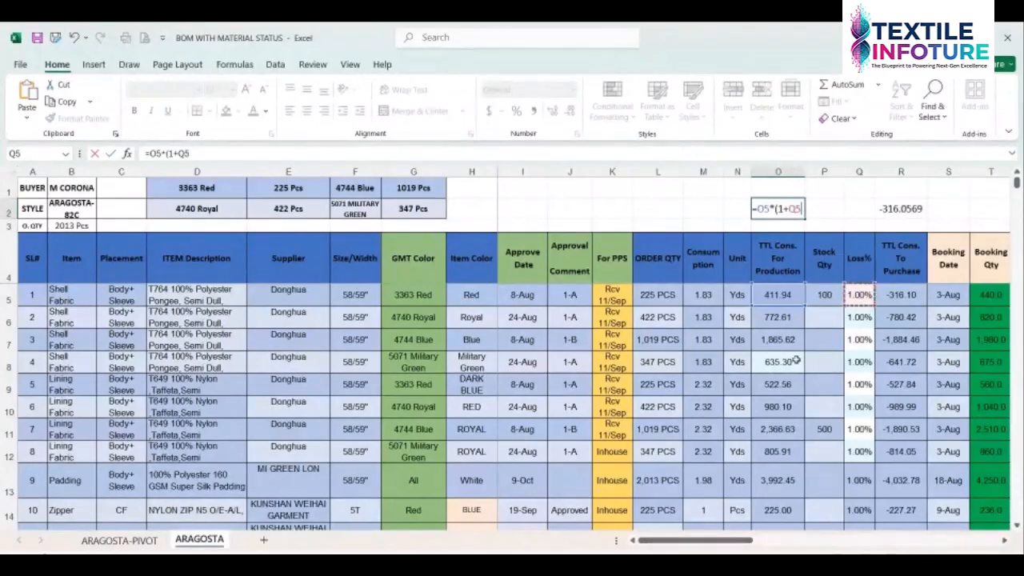
type(")")
key("Return")
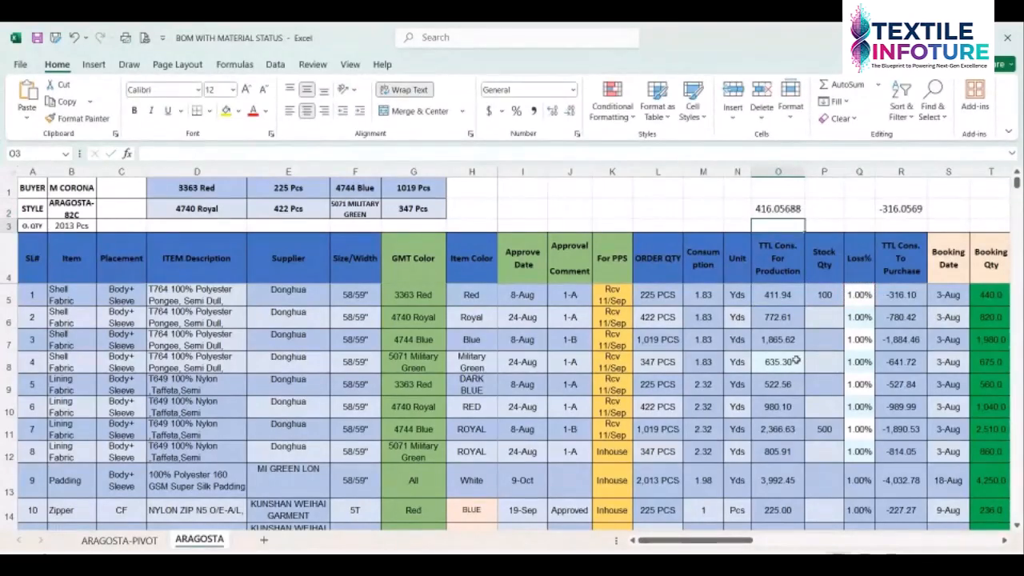
Clear the stock quantity in P5 so that the purchase formulas depend only on consumption and loss
left_click(773, 212)
left_click(824, 293)
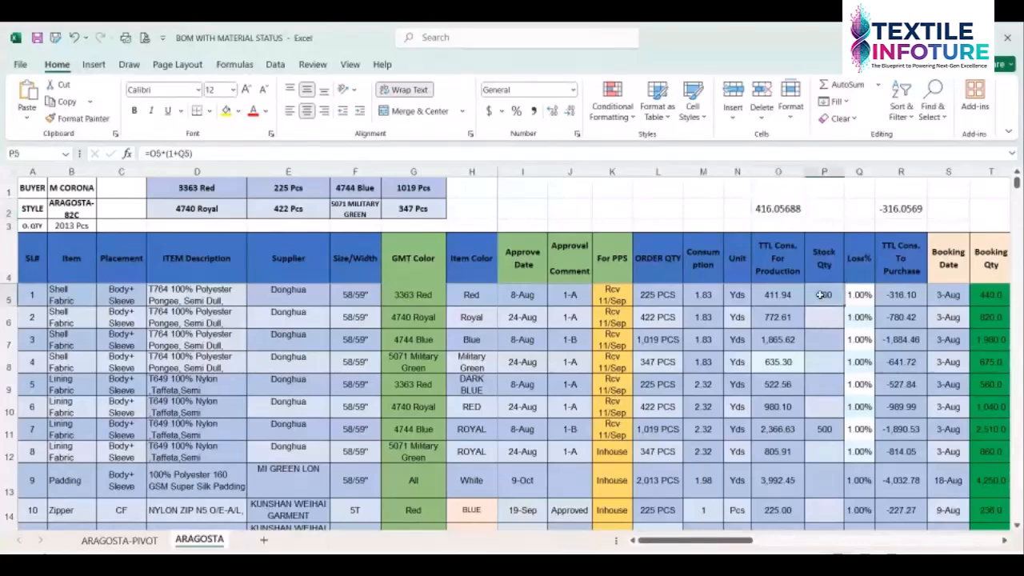
key("Delete")
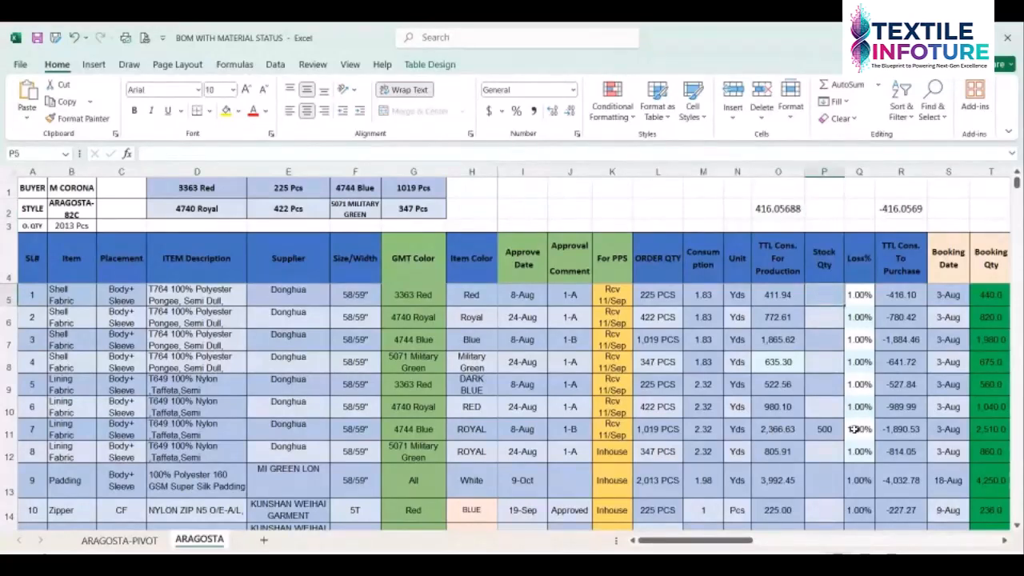
Review the O2 formula against its inputs O5 and Q5, and compare it with the division-based formula in R5
left_click(774, 213)
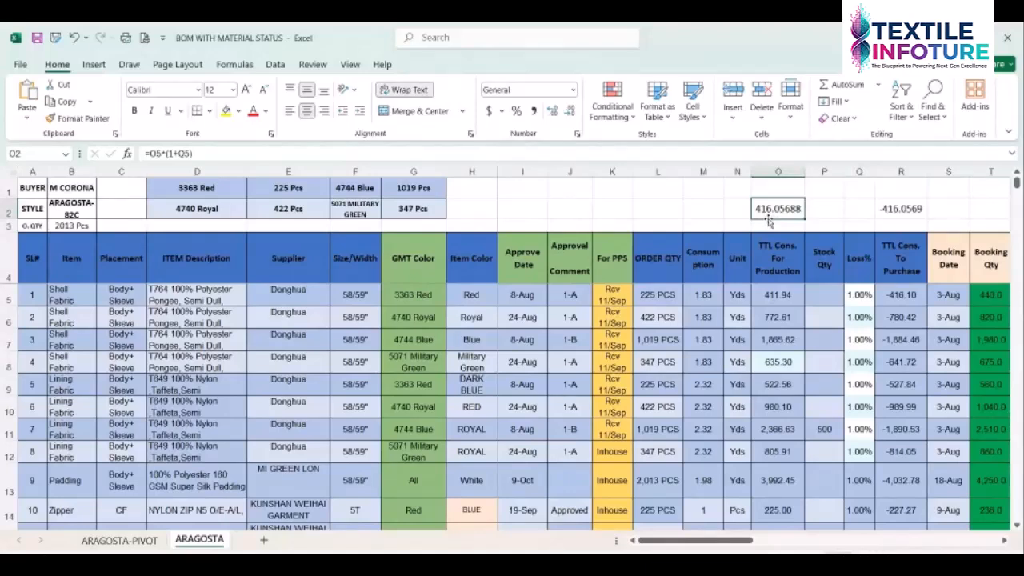
left_click(774, 294)
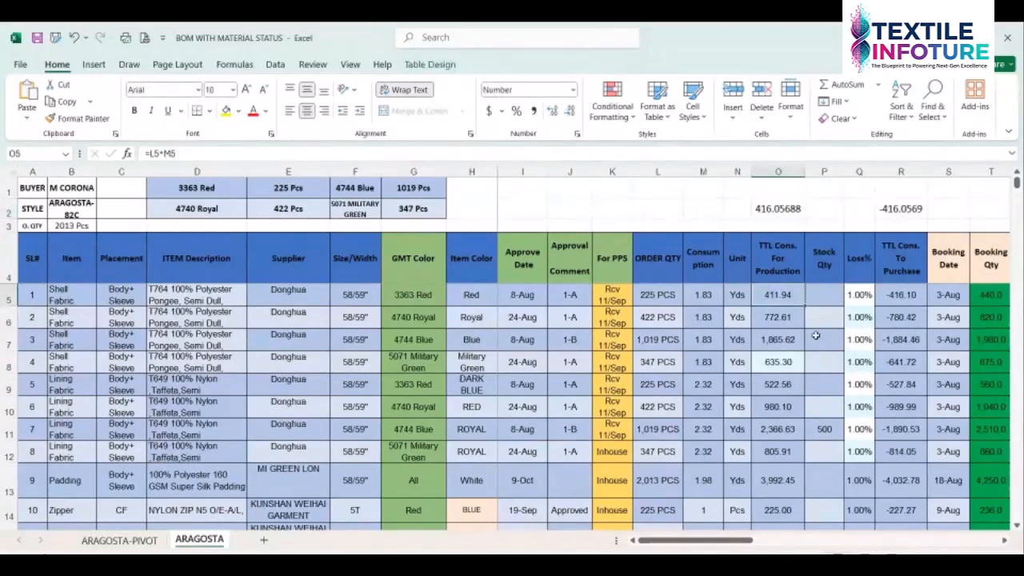
left_click(848, 294)
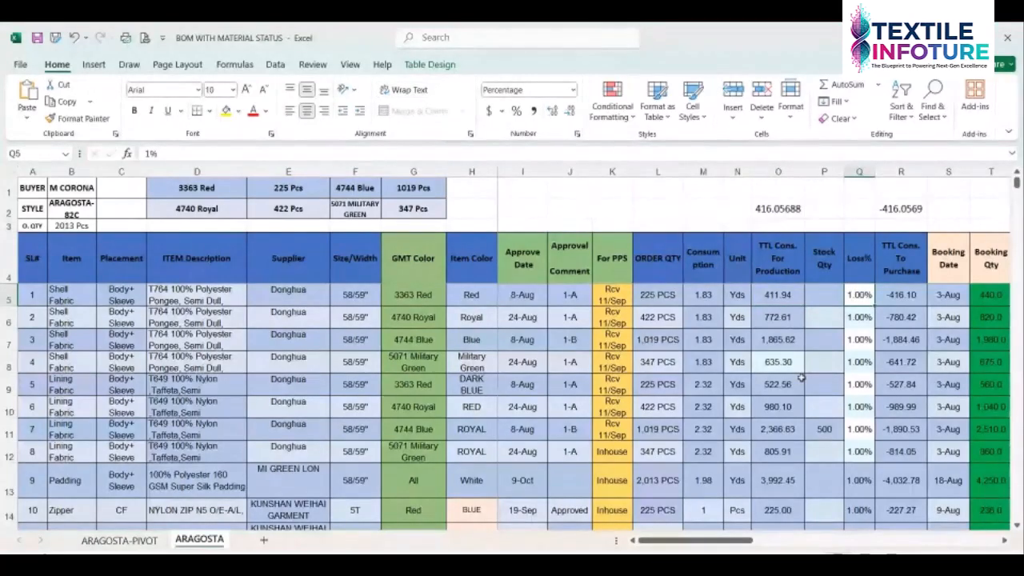
key("Down")
left_click(780, 208)
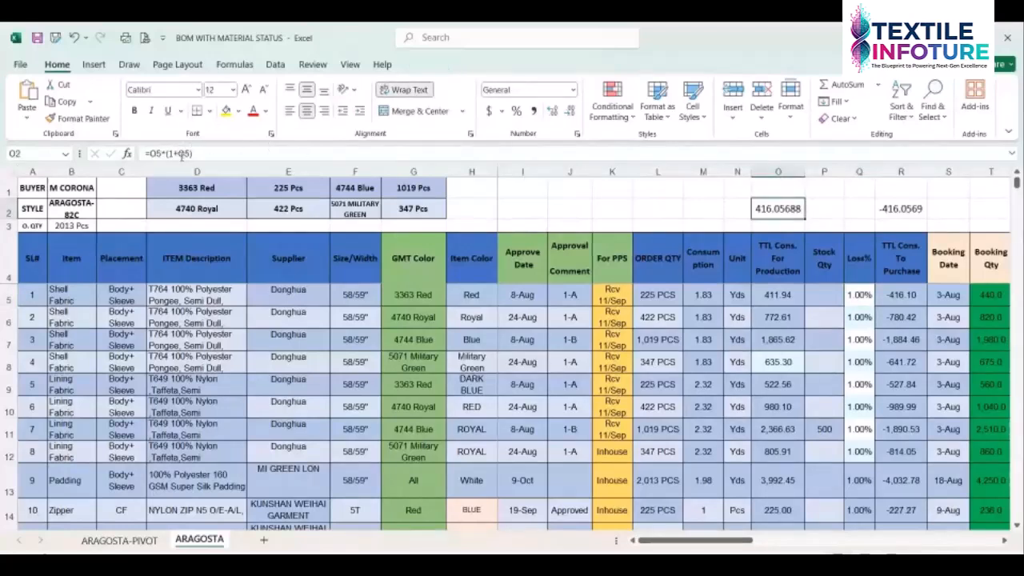
left_click(894, 294)
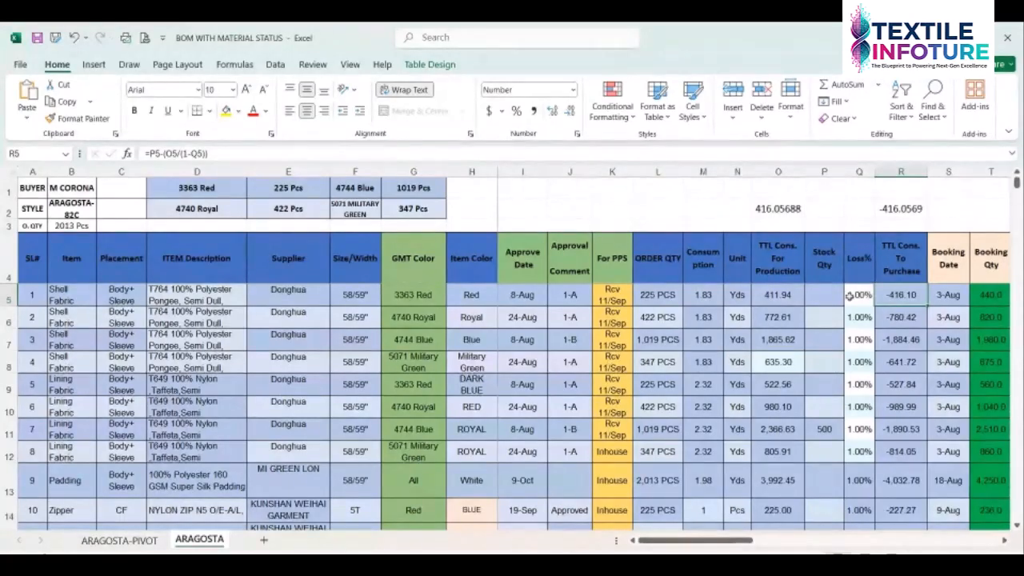
Test the loss percentage in Q5 at 10% and at 20% to compare the two loss formulas
left_click(800, 293)
left_click(861, 294)
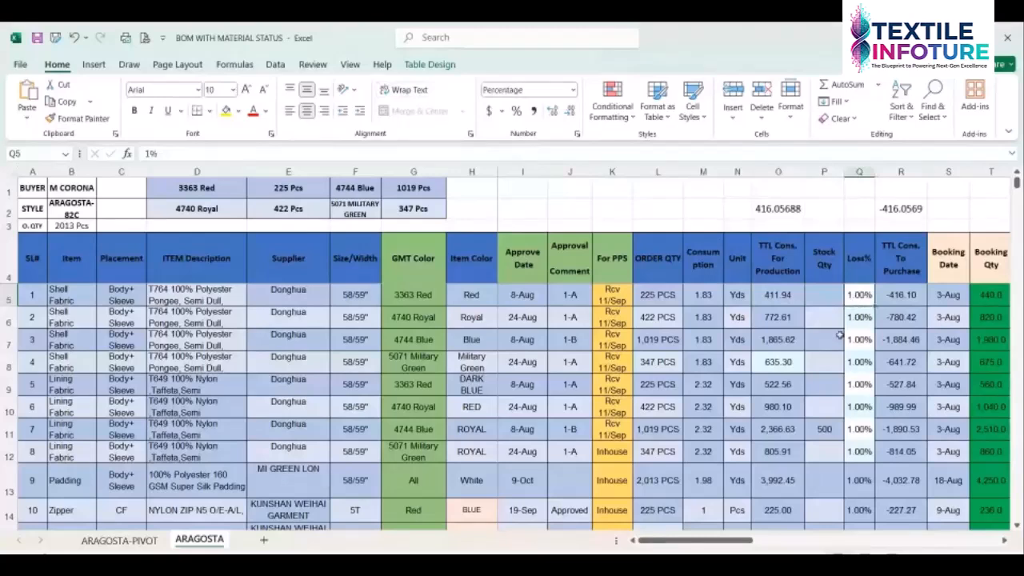
type("10")
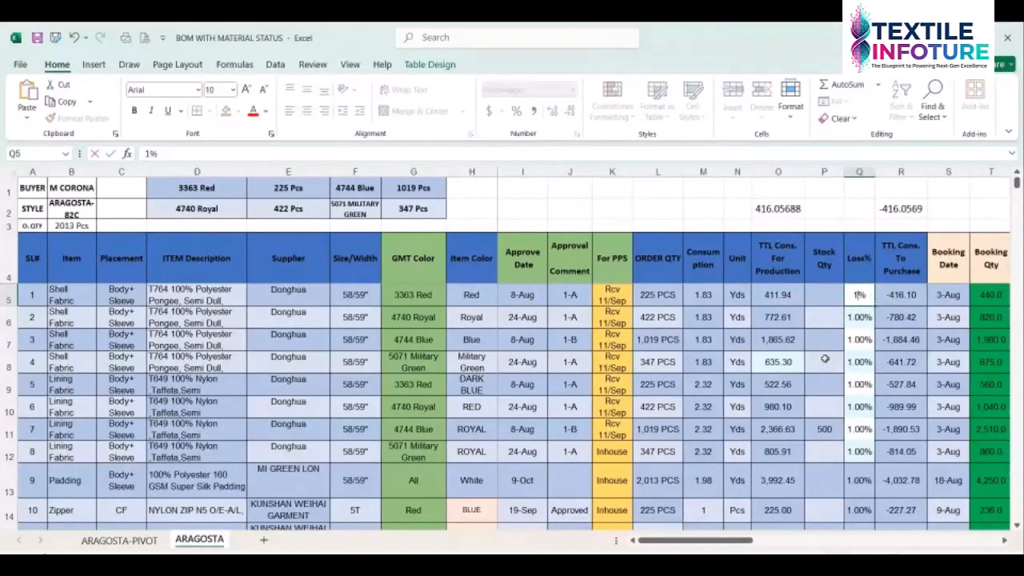
key("Return")
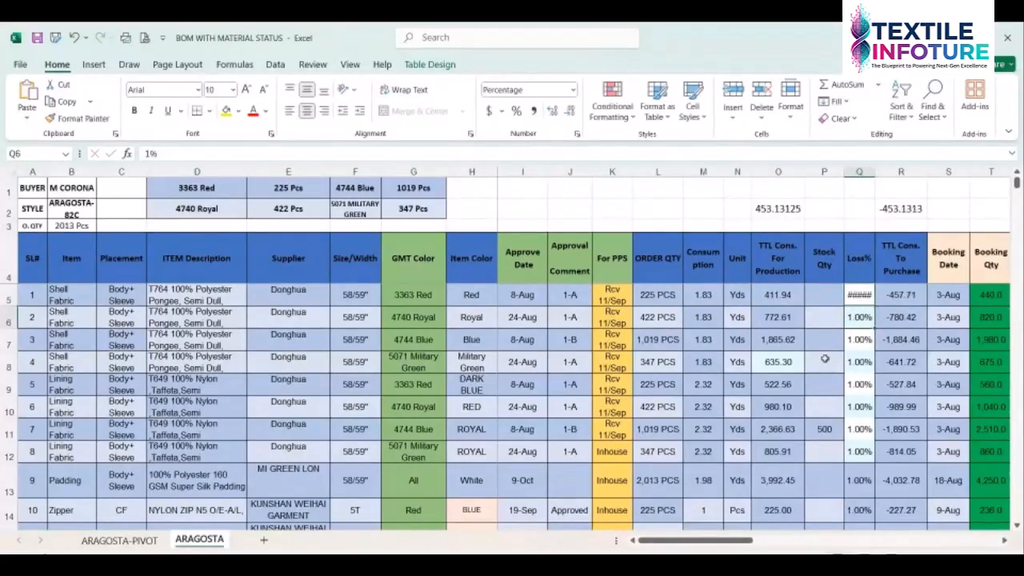
left_click(853, 290)
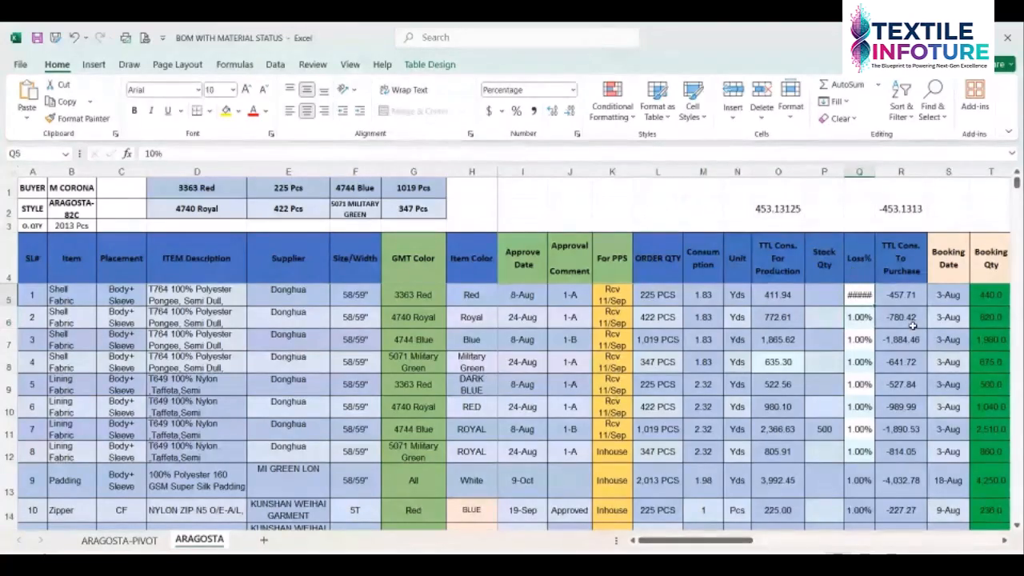
type("20")
key("Return")
Test the loss percentage in Q5 at 30% and at 40% to compare the two loss formulas
type("1")
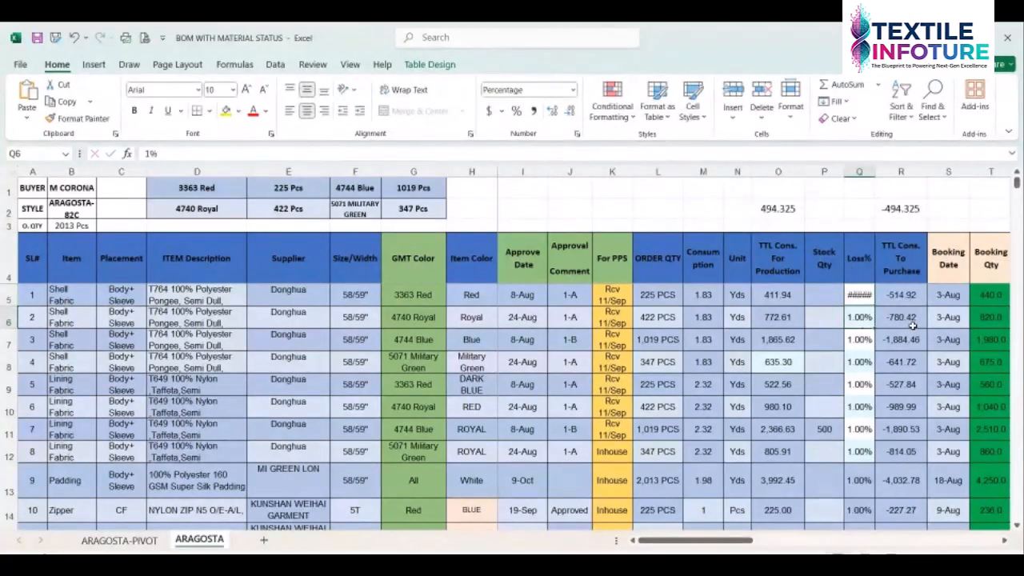
key("Up")
type("30")
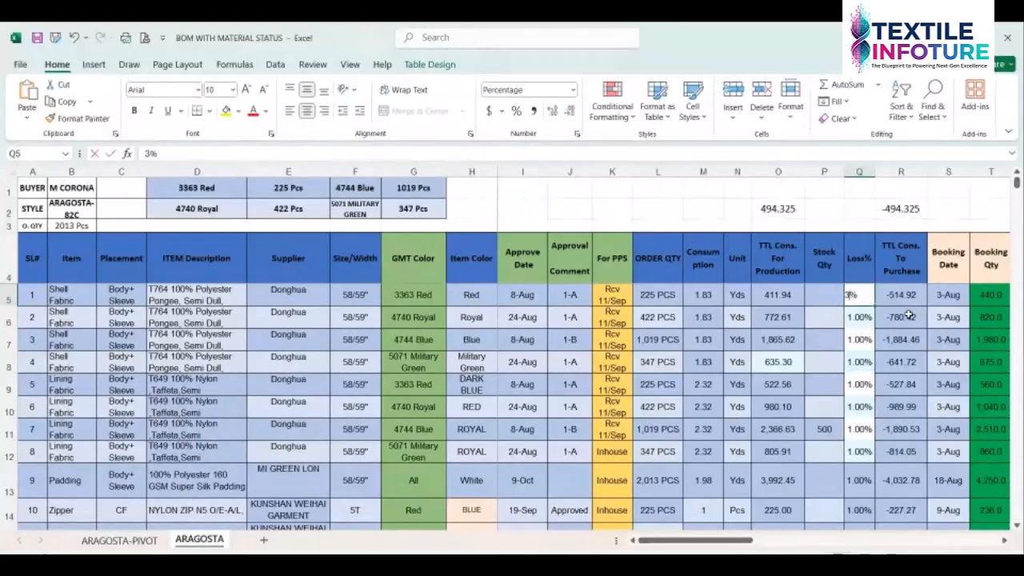
key("Return")
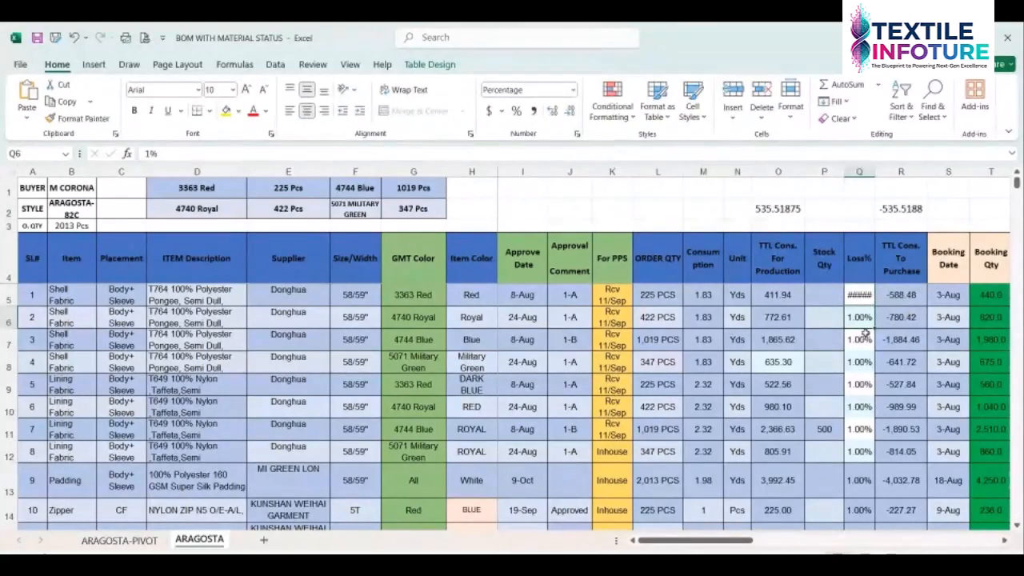
left_click(861, 296)
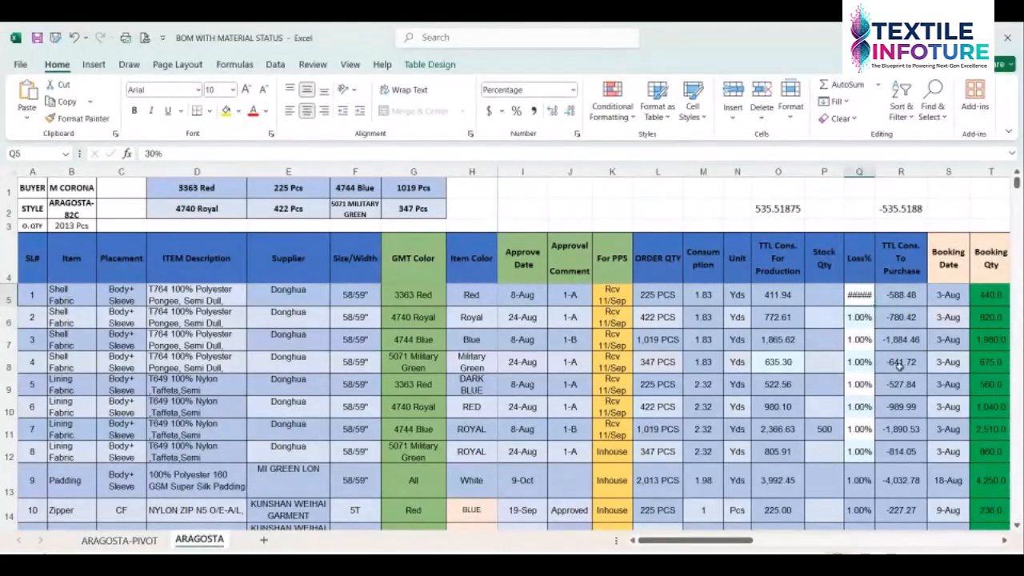
type("40")
key("Return")
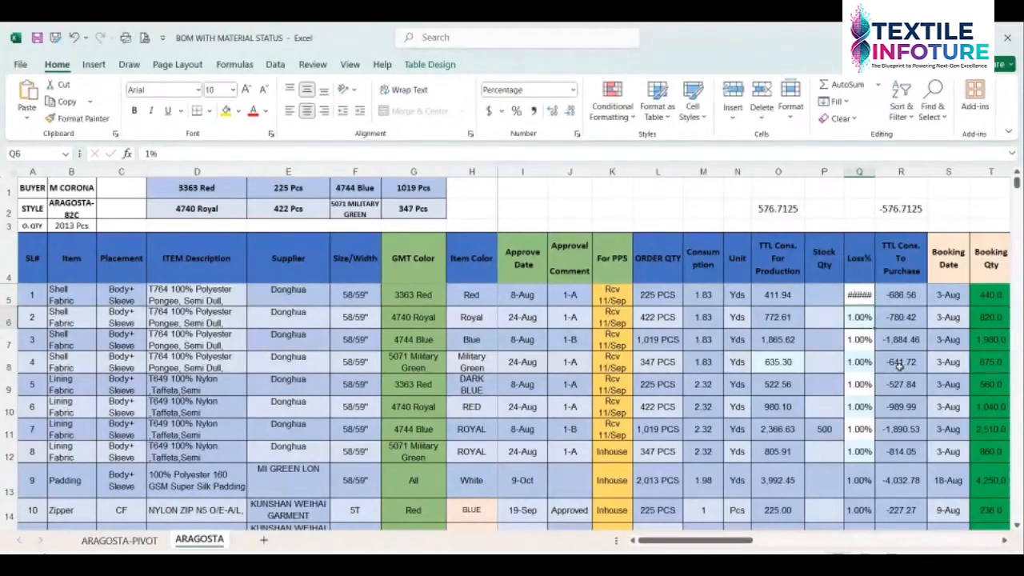
Check the loss in Q5 and the purchase formula in R5, and widen the TTL Cons. To Purchase column
left_click(865, 296)
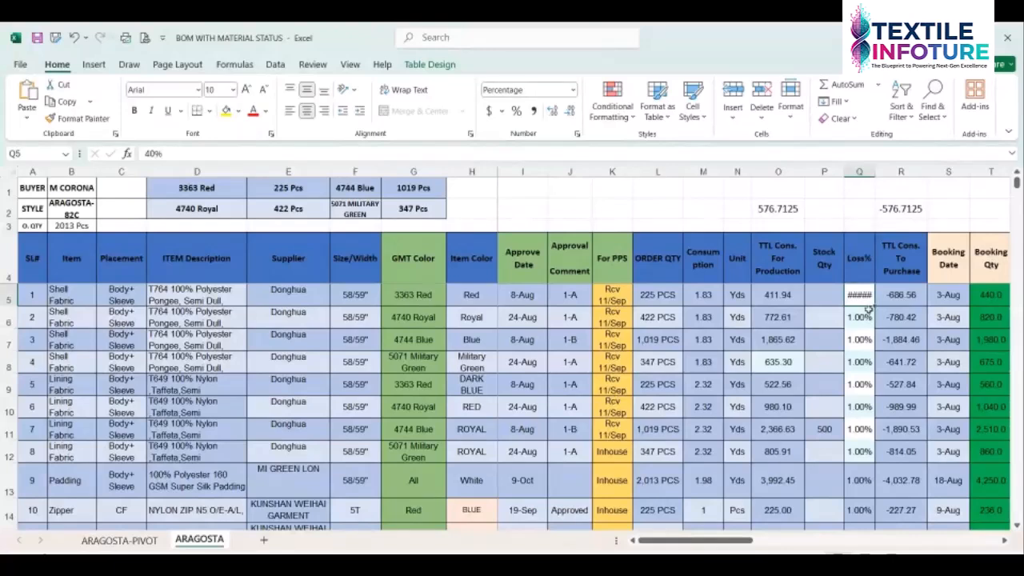
left_click(892, 297)
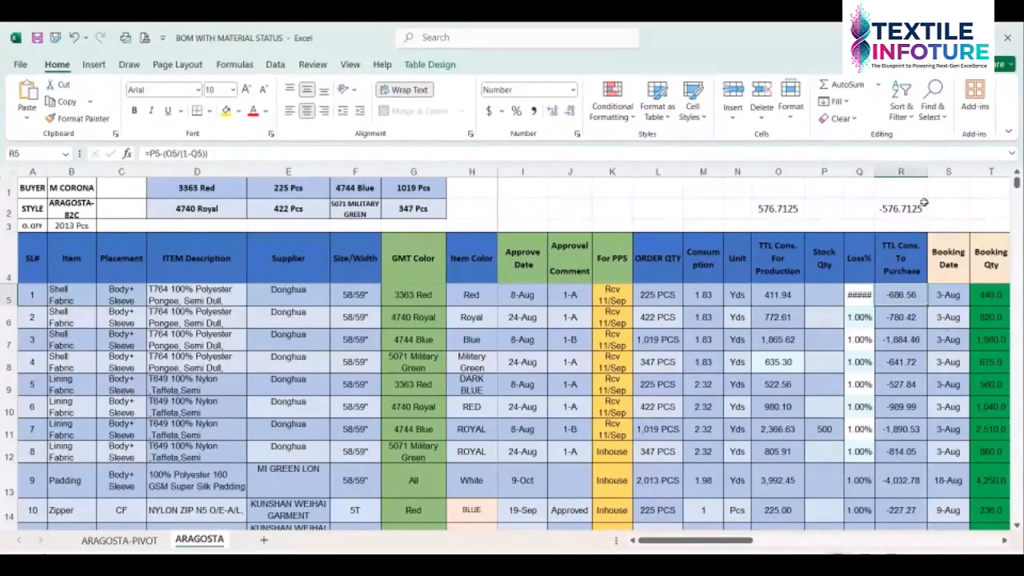
left_click_drag(928, 172, 950, 173)
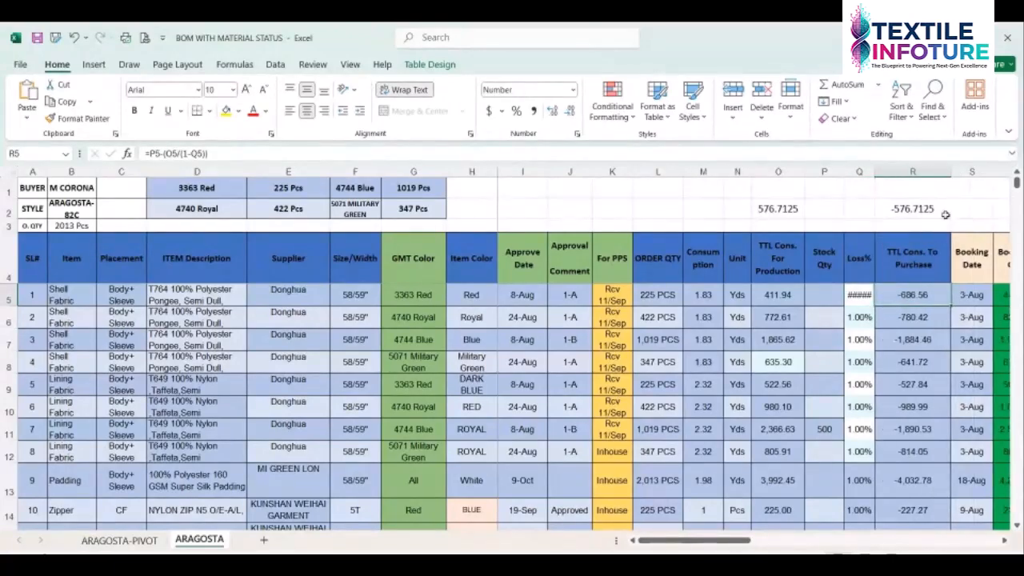
Set the loss percentage in Q5 to 20% and compare the purchase formulas in R5 and R2
left_click(867, 294)
type("20%")
key("Return")
left_click(857, 296)
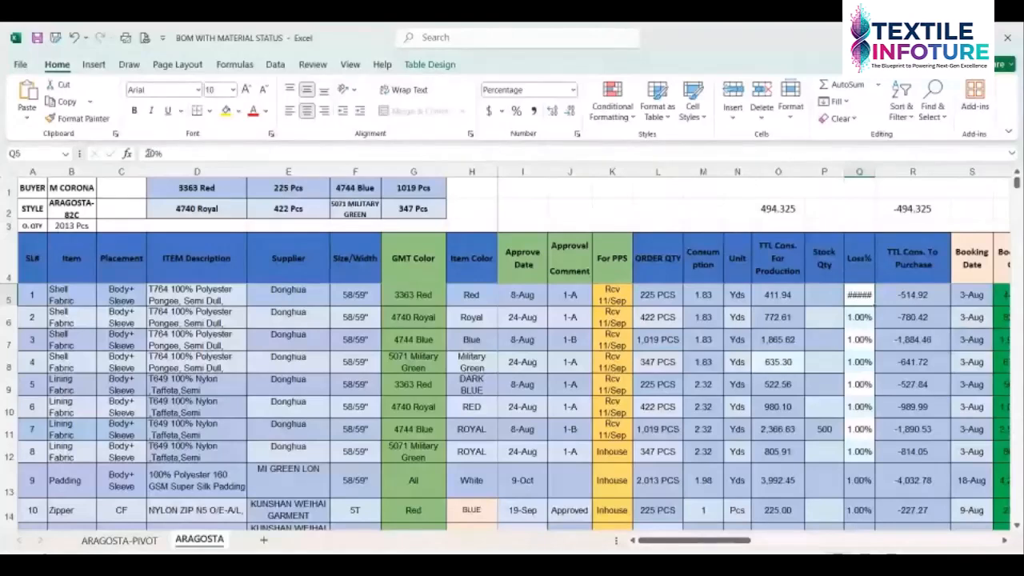
left_click(907, 296)
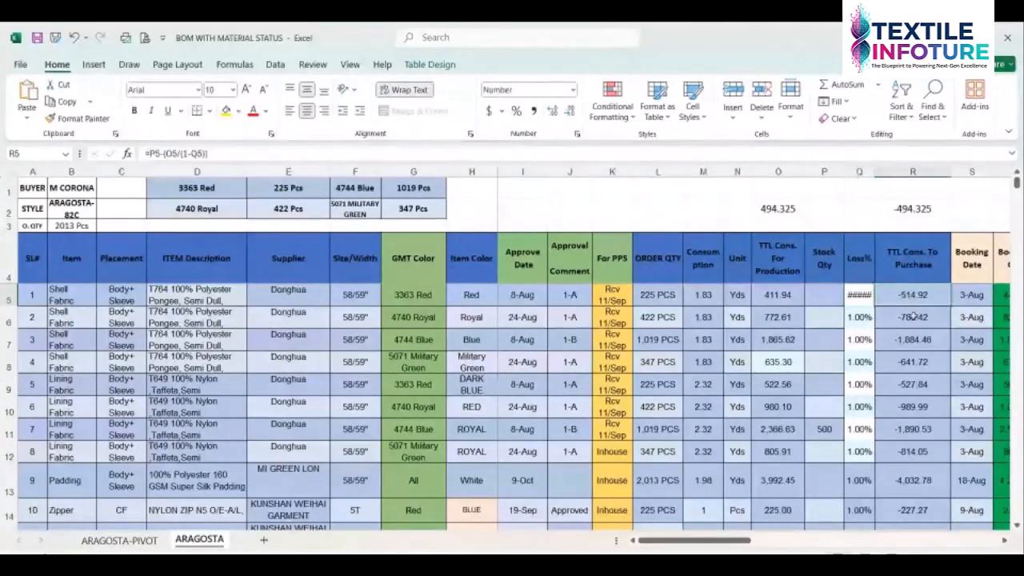
left_click(903, 213)
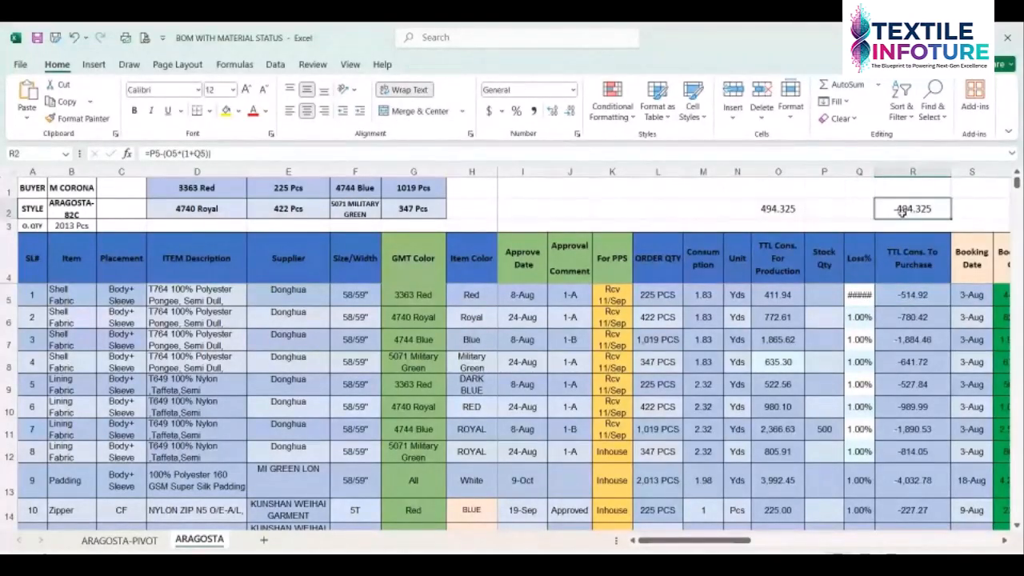
Compare the purchase consumption formulas in cells R5 and R2
left_click(916, 290)
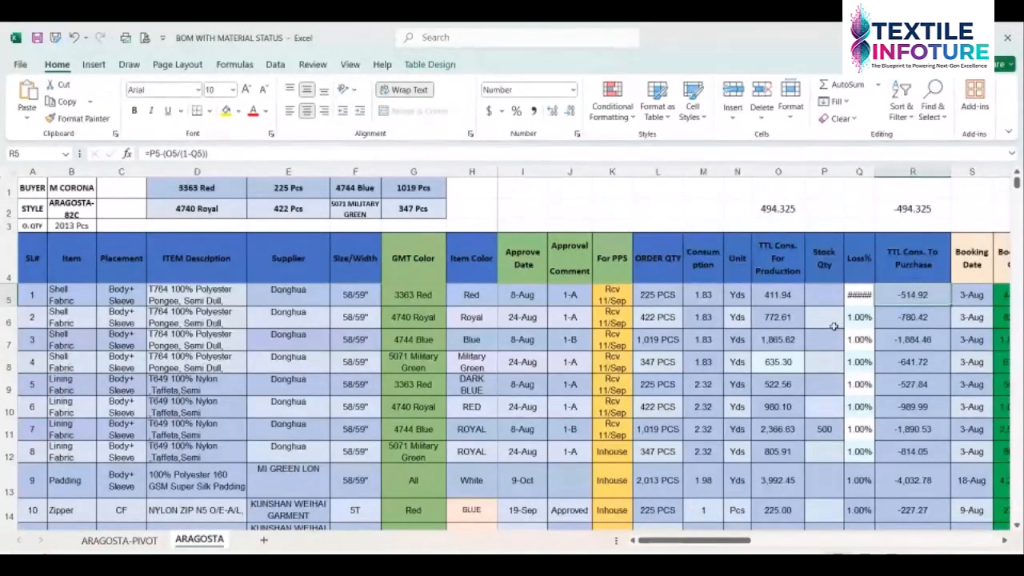
left_click(900, 209)
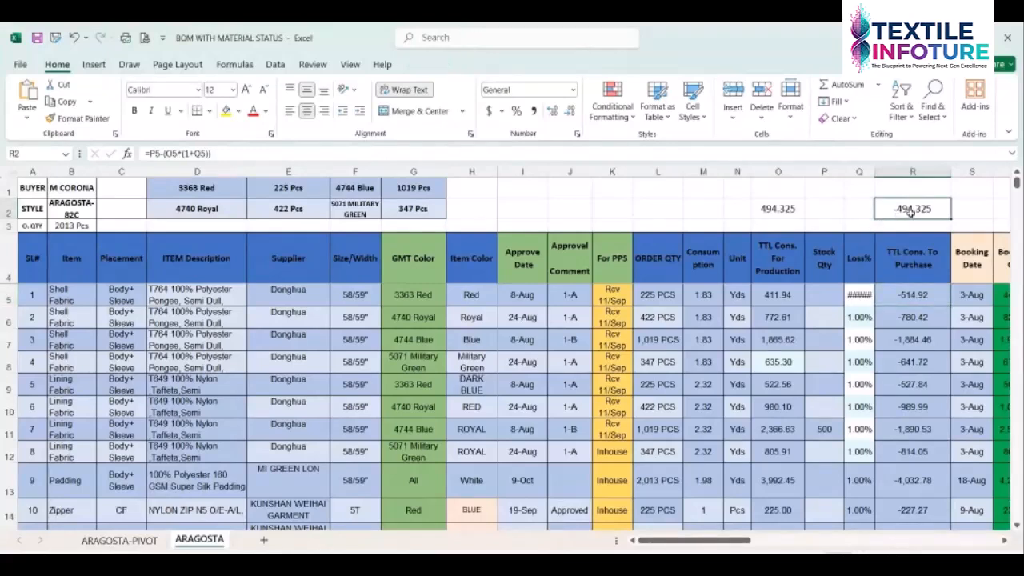
left_click(912, 297)
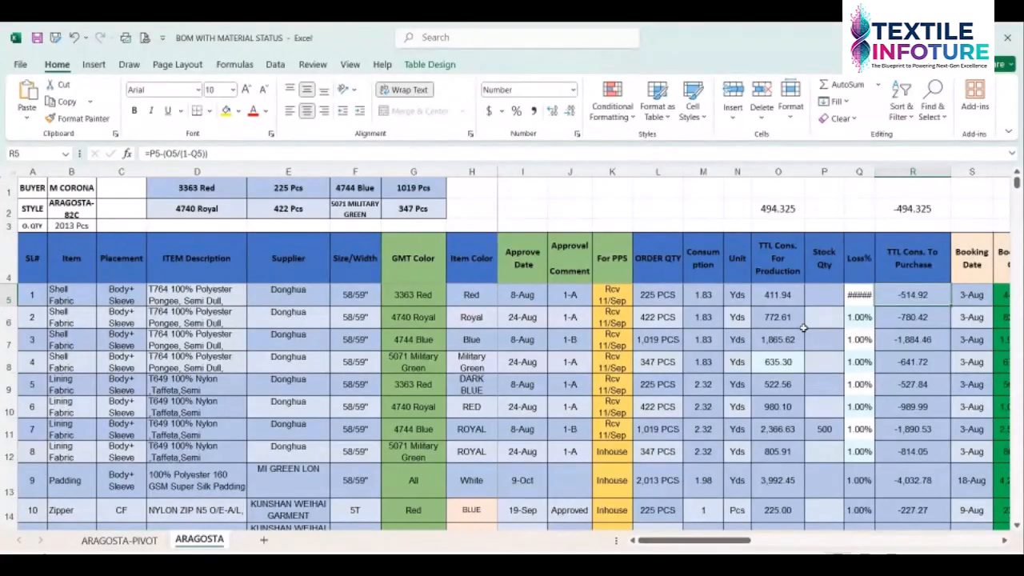
Change the formula in O2 to multiply the production consumption by the loss percentage, =O5*Q5
left_click(784, 209)
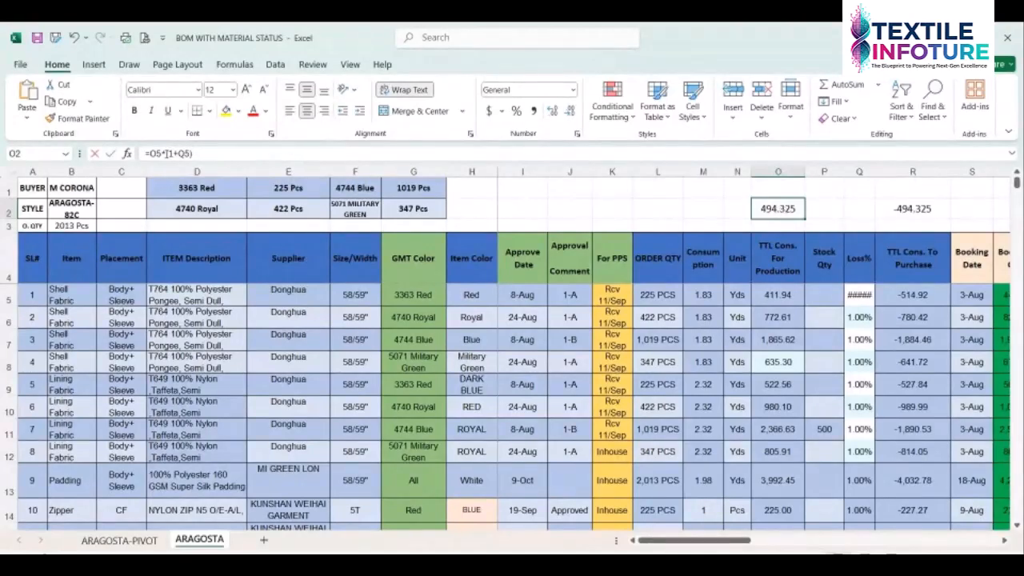
left_click_drag(167, 153, 193, 153)
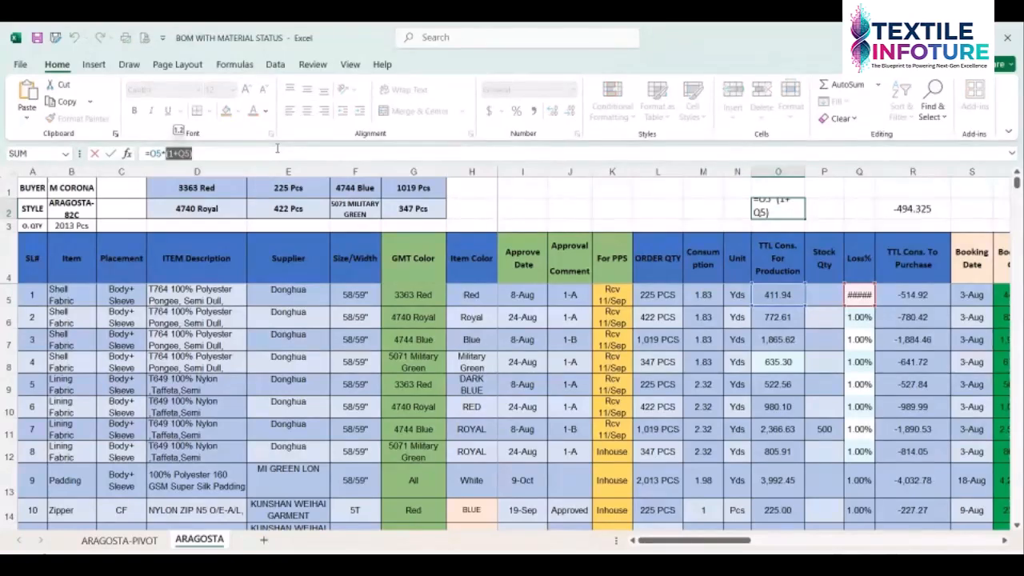
left_click(855, 294)
key("Return")
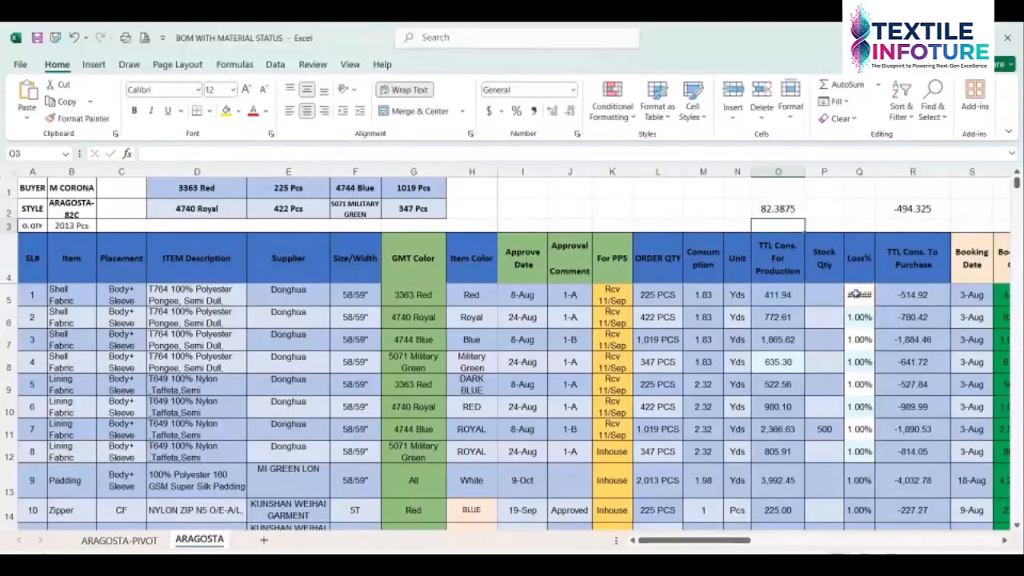
Replace the multiplication in O2 with an addition so the formula is =O5+Q5
left_click(780, 210)
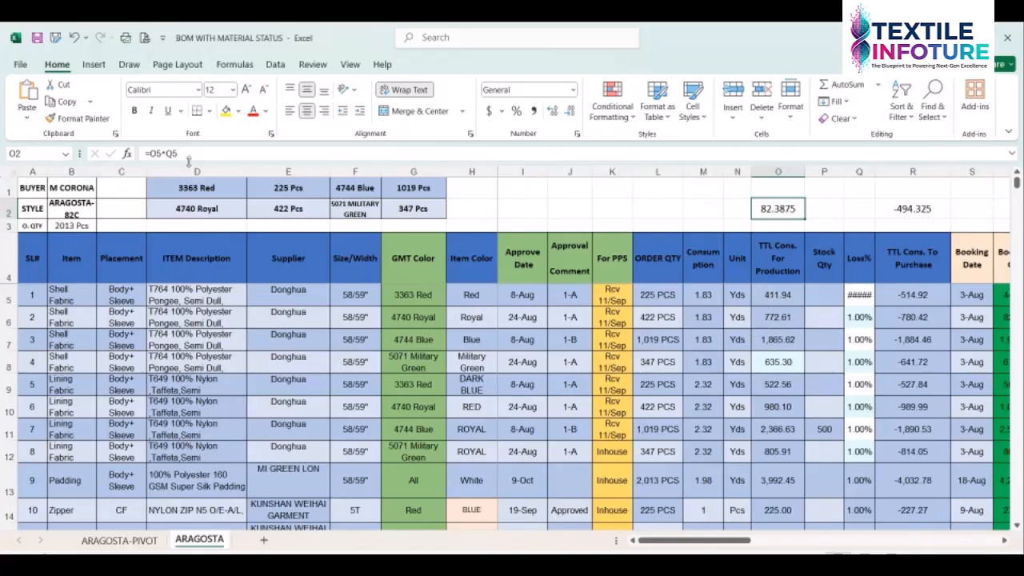
left_click(166, 153)
key("BackSpace")
type("+")
key("Return")
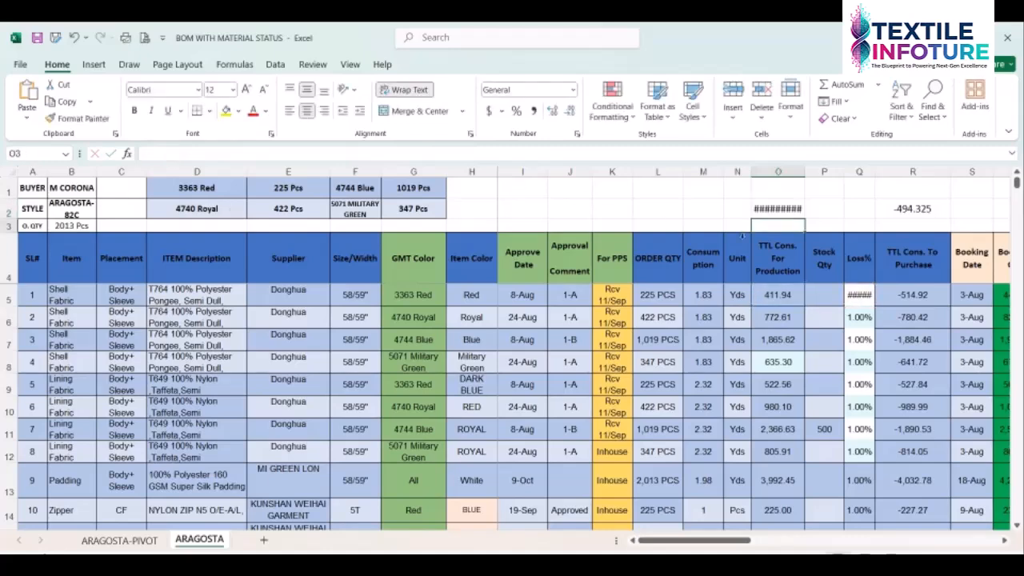
Undo the last two formula changes in O2
left_click(769, 210)
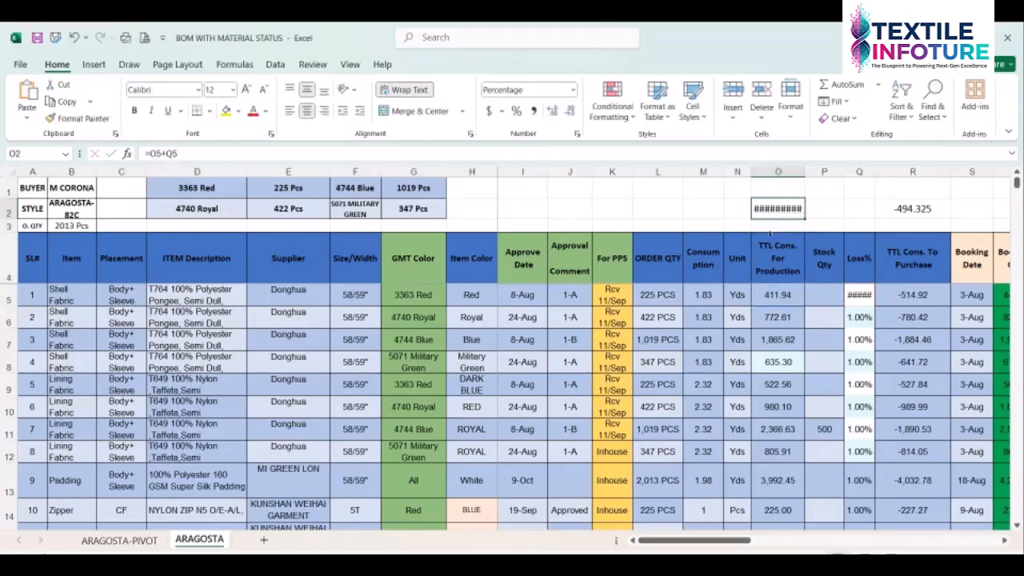
key("ctrl+z")
key("ctrl+z")
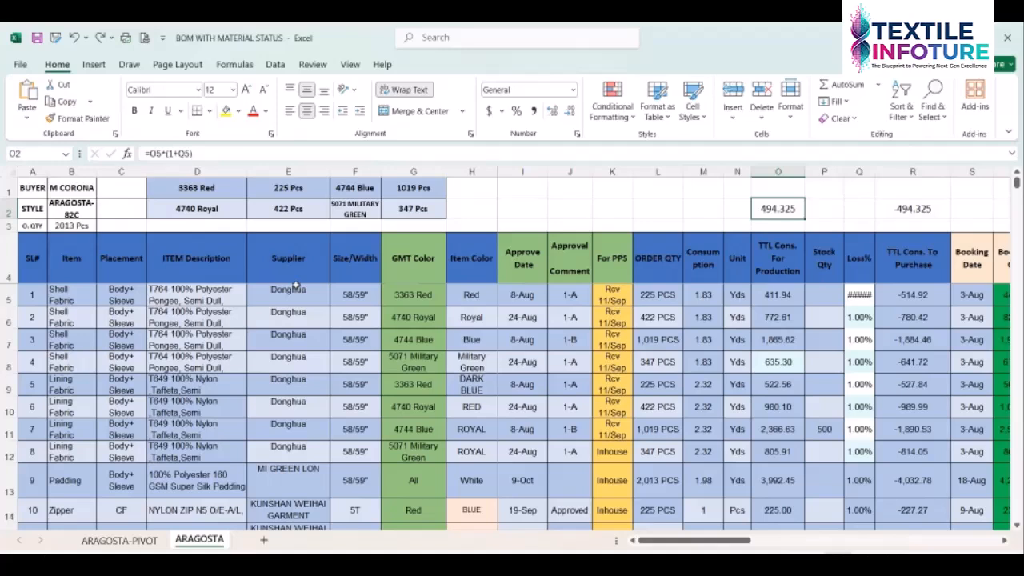
Rewrite the formula in O2 as =O5+(O5*Q5) to add the loss quantity to the production consumption
left_click(898, 296)
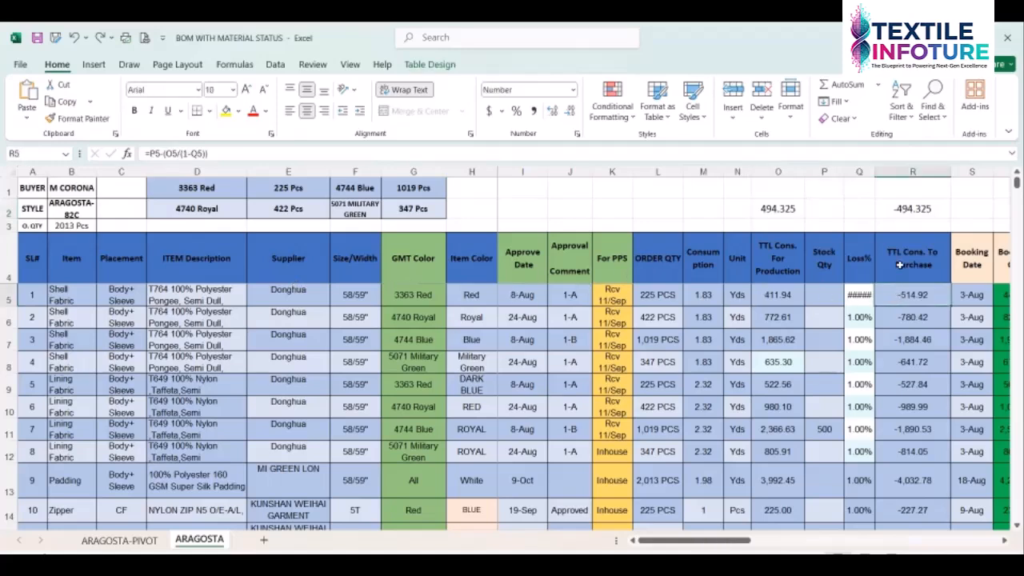
left_click(787, 212)
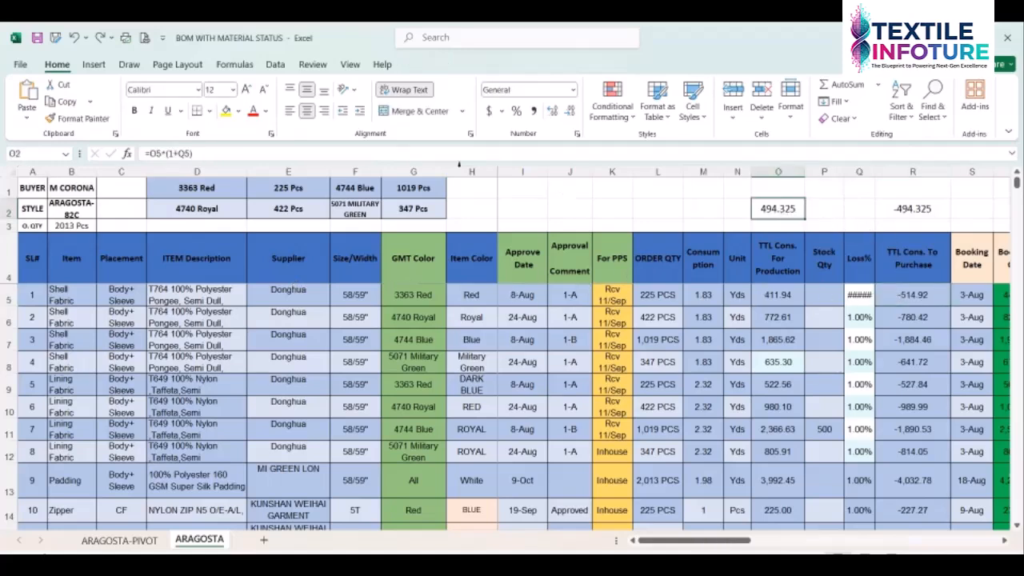
left_click(176, 153)
key("BackSpace")
type("+")
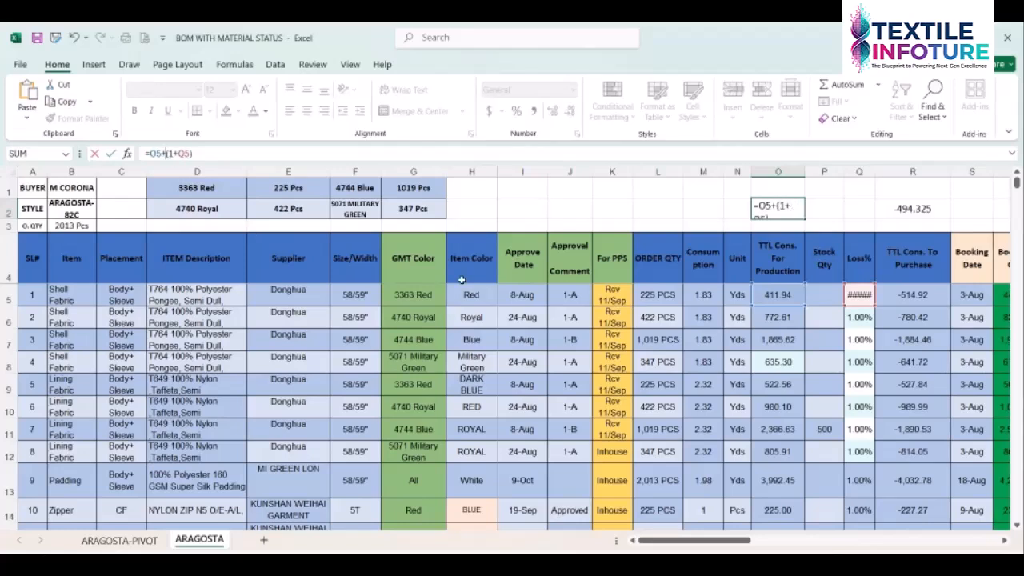
left_click_drag(178, 153, 167, 153)
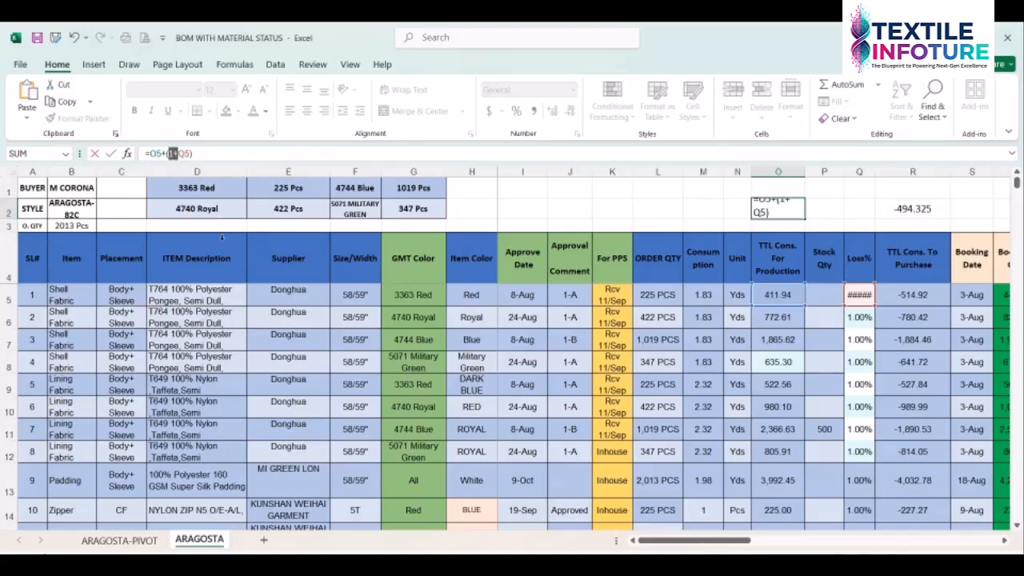
type("o5")
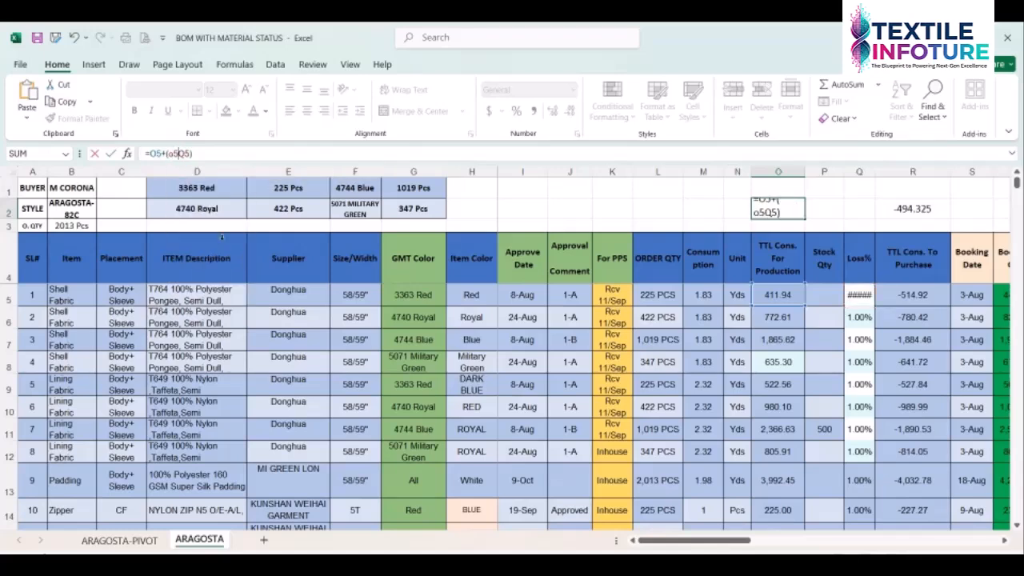
type("*")
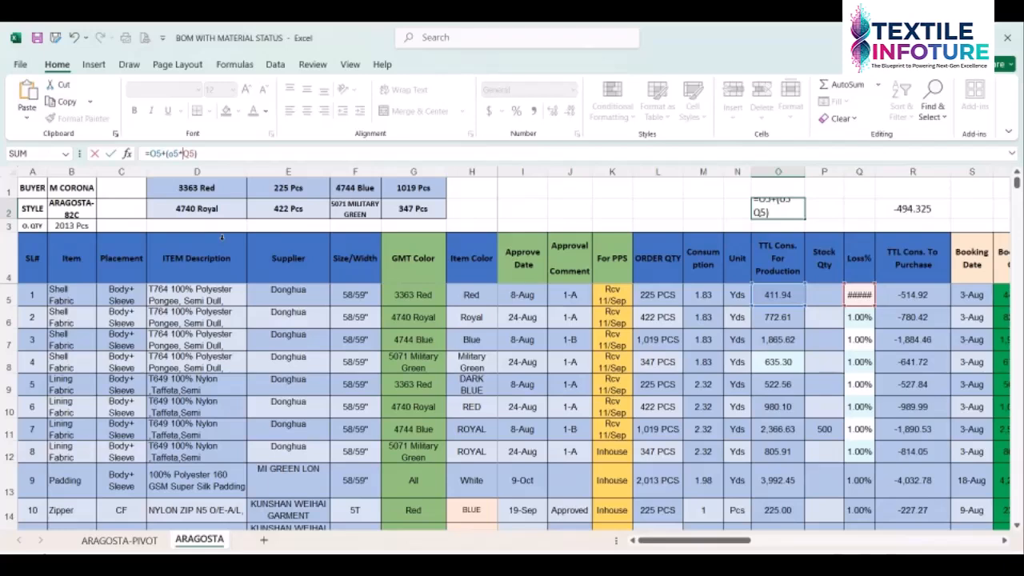
key("Return")
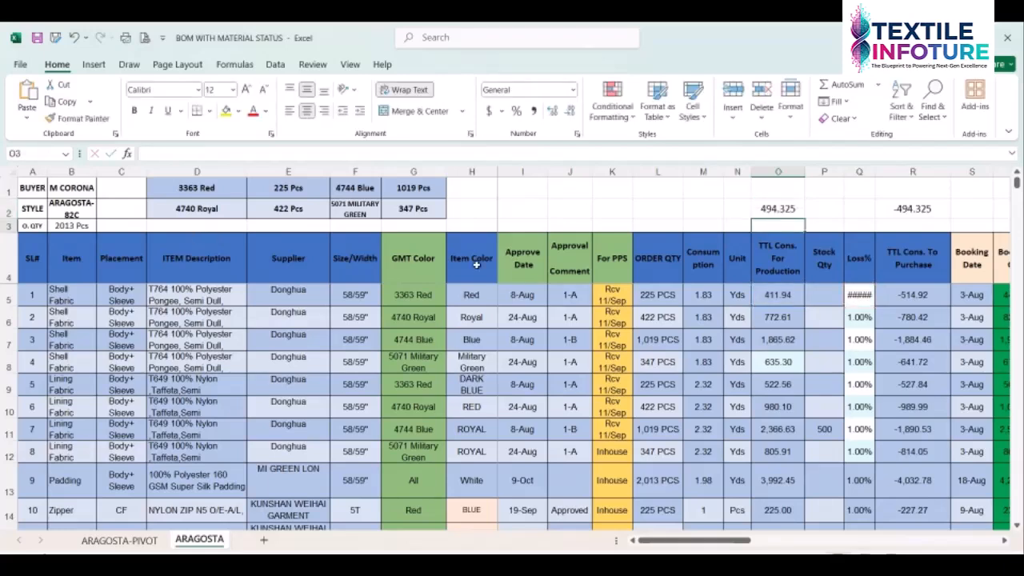
Check the formulas in O2 and O5, and widen the Loss% column so the value in Q5 fits
left_click(788, 207)
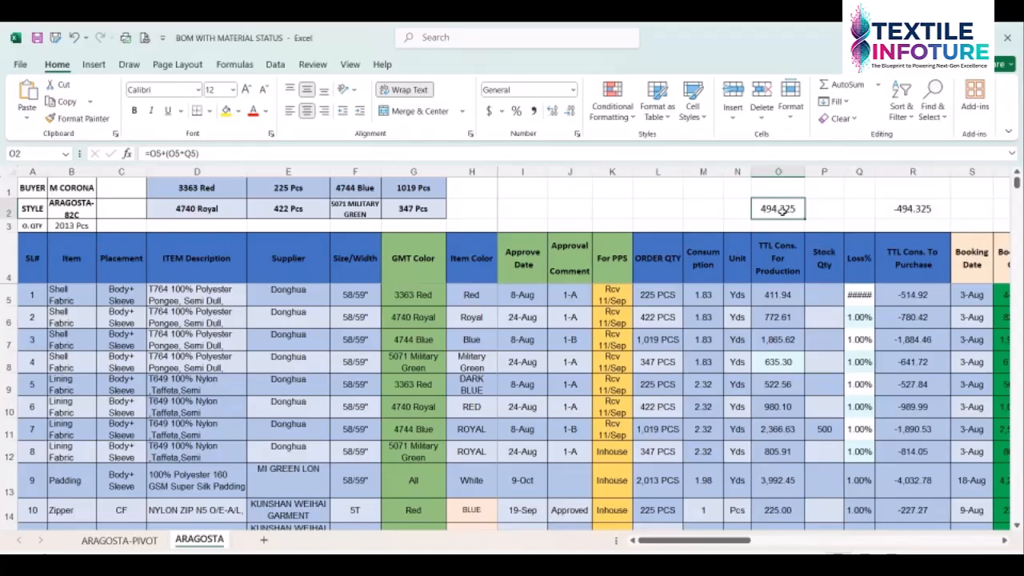
left_click(797, 297)
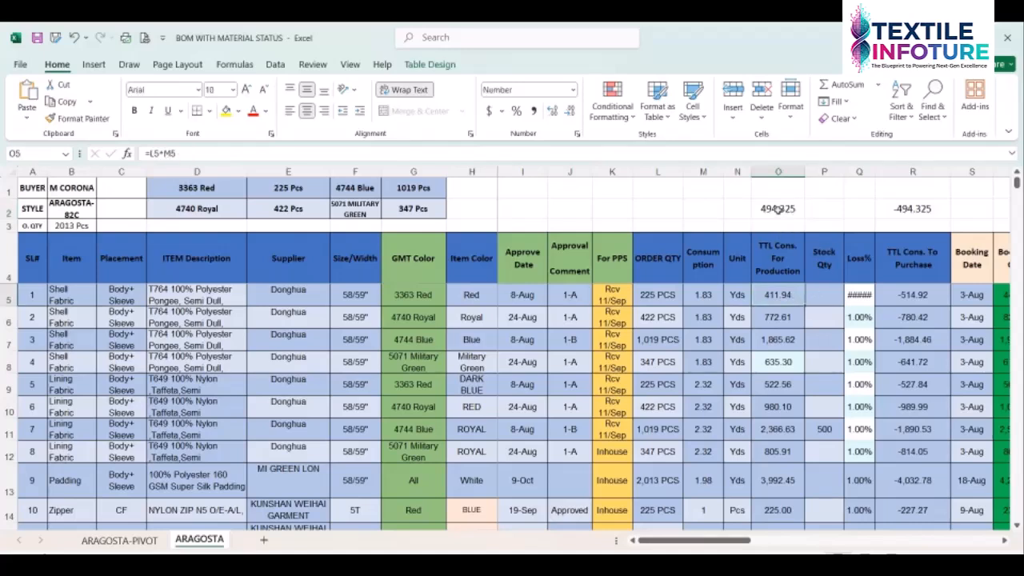
left_click(777, 209)
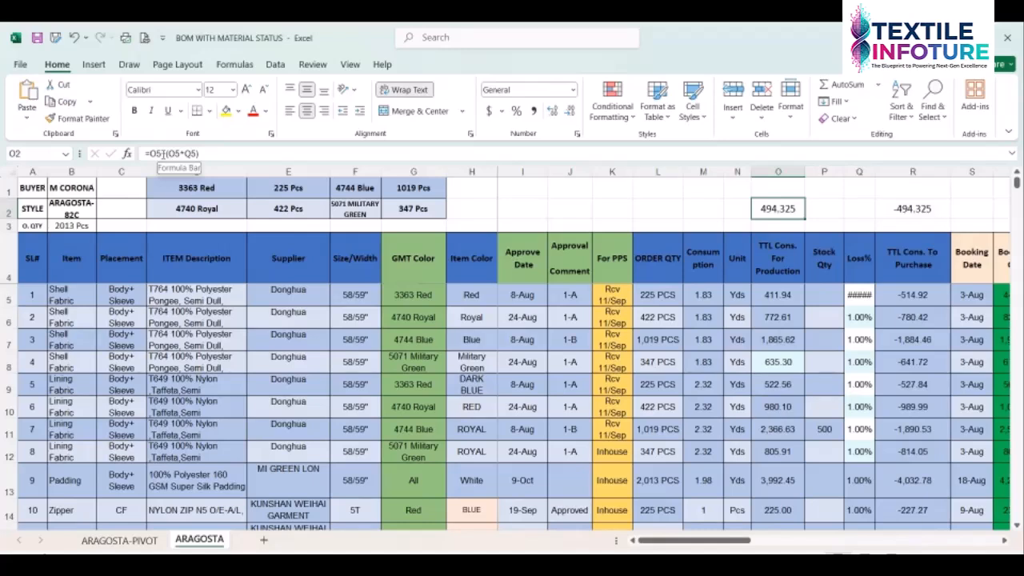
left_click(860, 299)
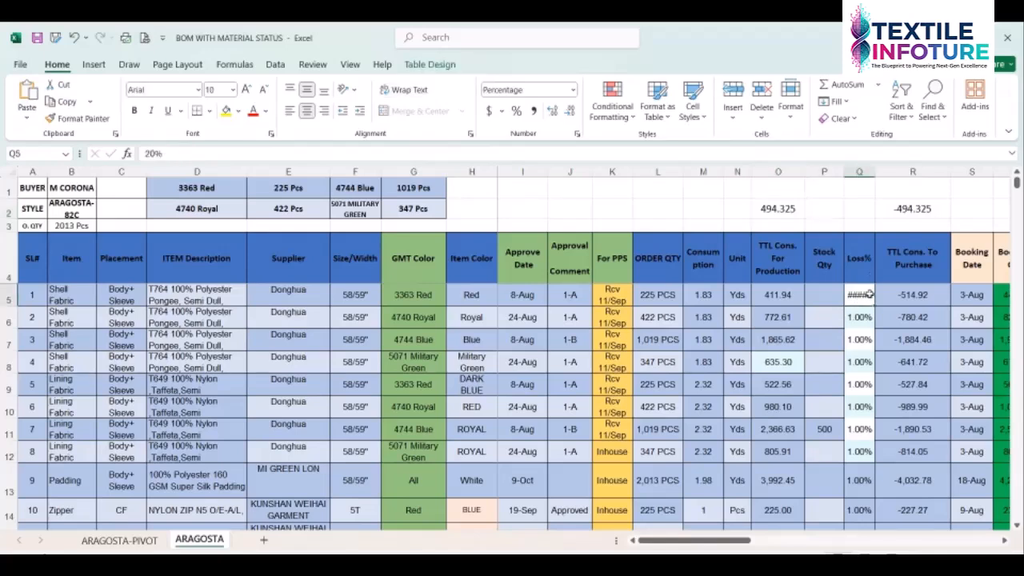
left_click_drag(876, 172, 894, 171)
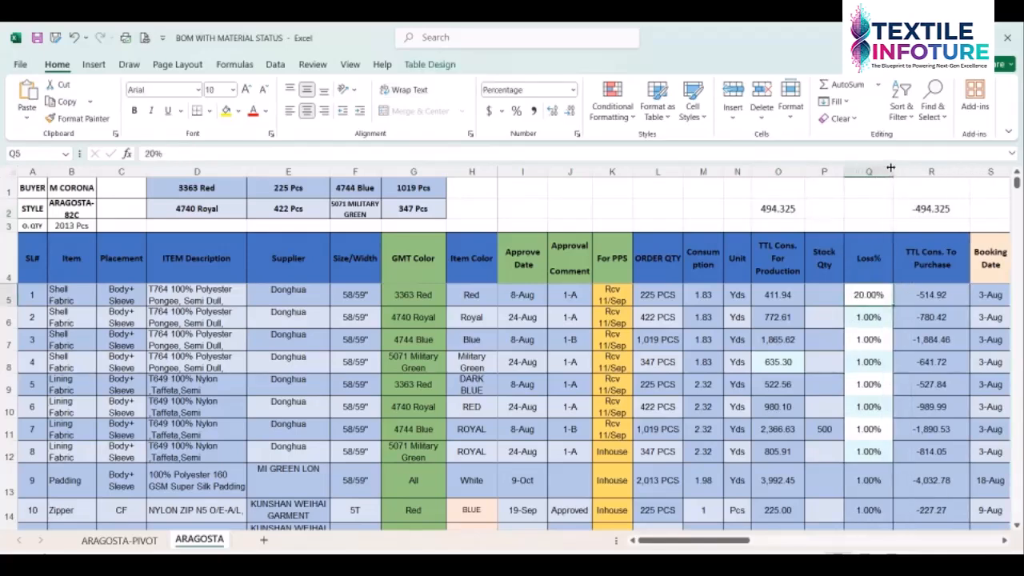
Calculate the loss quantity in Q2 with the formula =O5*Q5
left_click(857, 212)
type("=")
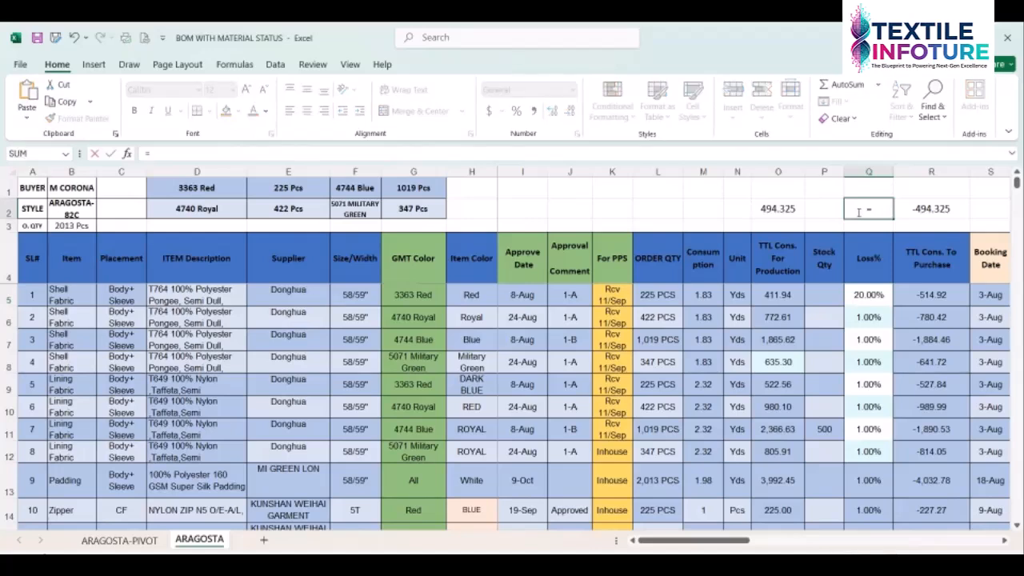
left_click(776, 295)
type("*")
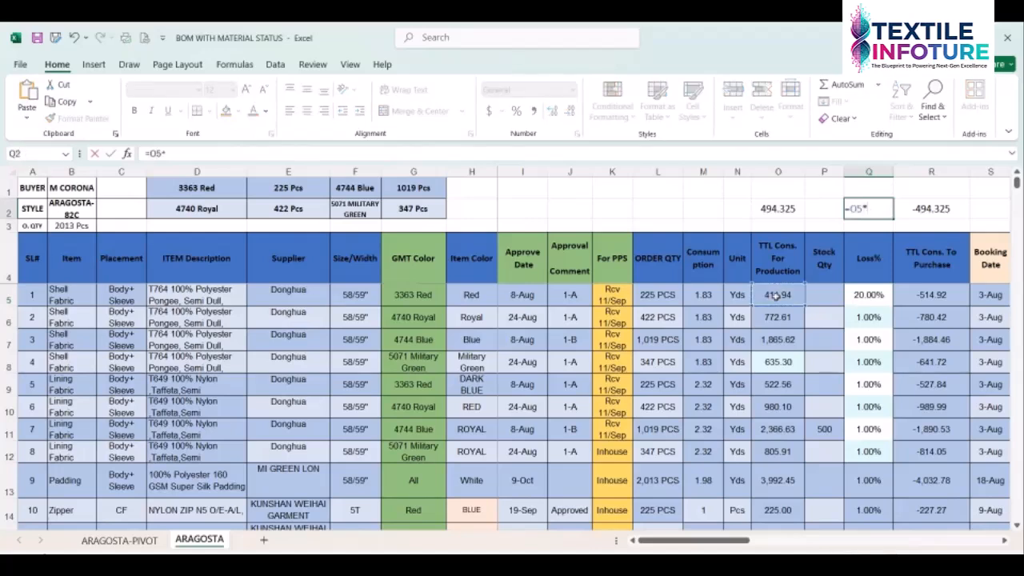
left_click(862, 295)
key("Return")
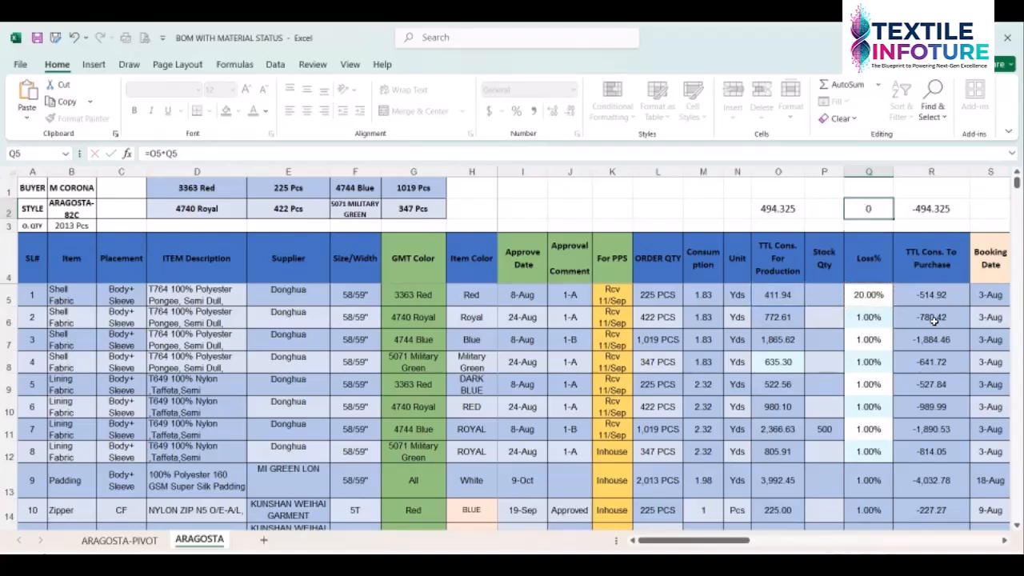
Trace the loss quantity in Q2 back to its source cells O5 and Q5
left_click(783, 294)
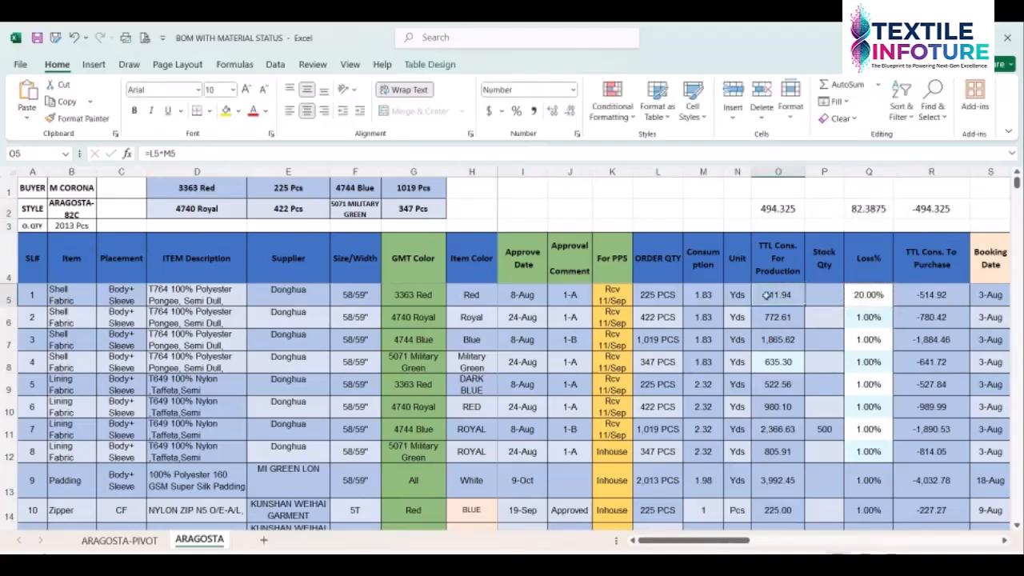
left_click(864, 292)
left_click(862, 209)
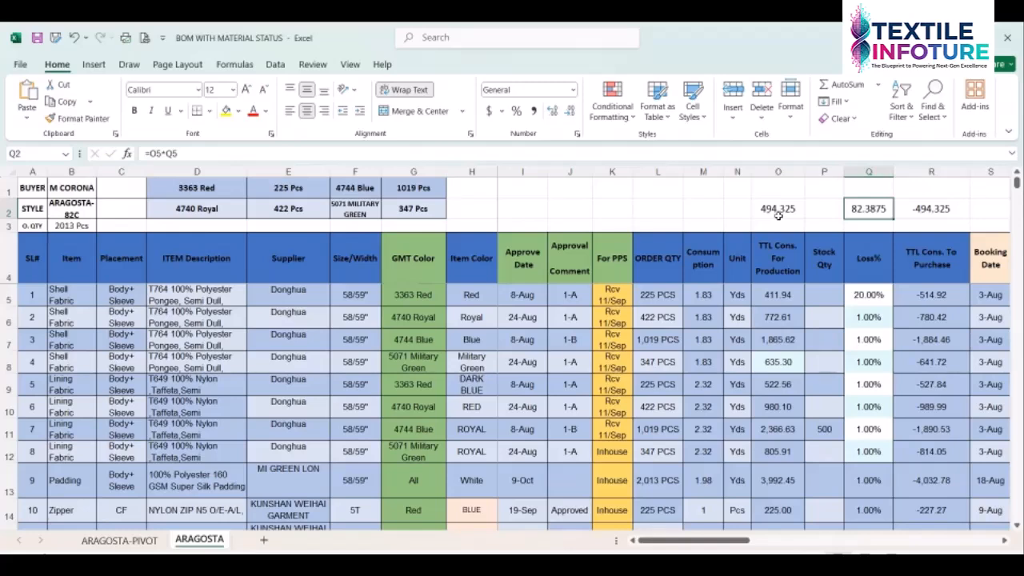
mouse_move(560, 551)
left_click(552, 520)
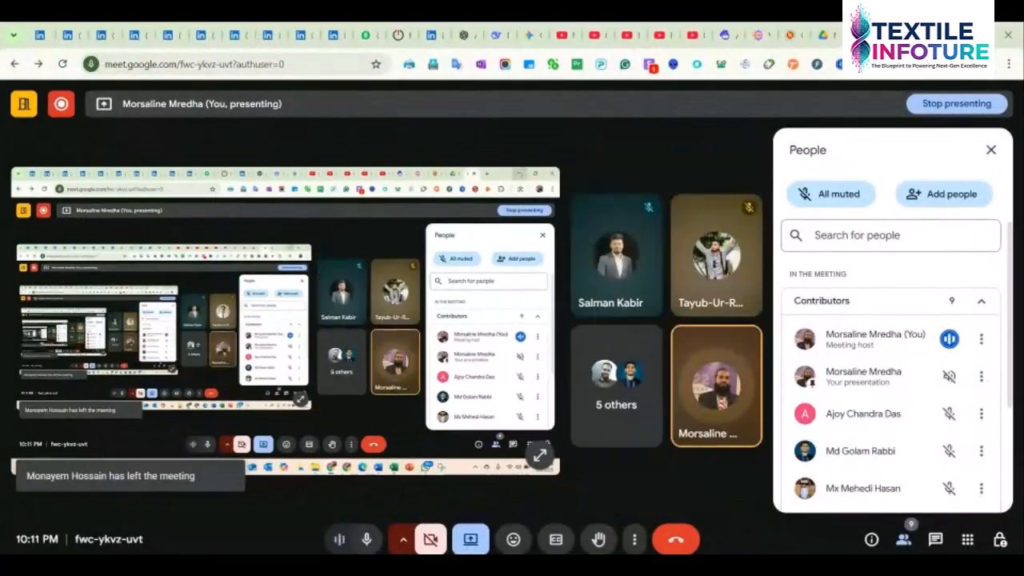
left_click(949, 35)
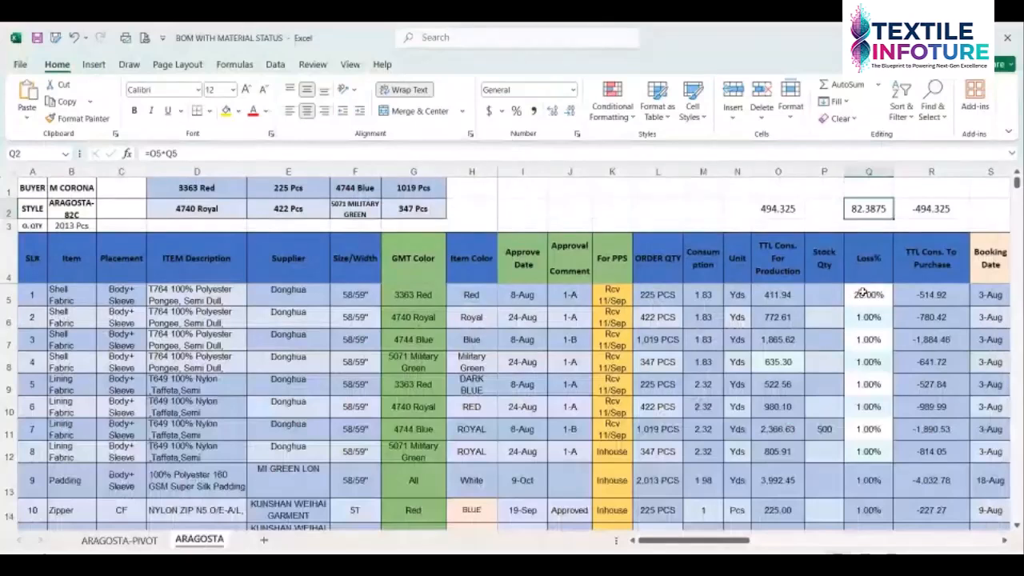
Compare the row 2 check calculations in O2, Q2 and R2 with the production consumption and Loss% in row 5
left_click(877, 295)
left_click(872, 213)
left_click_drag(788, 206, 916, 209)
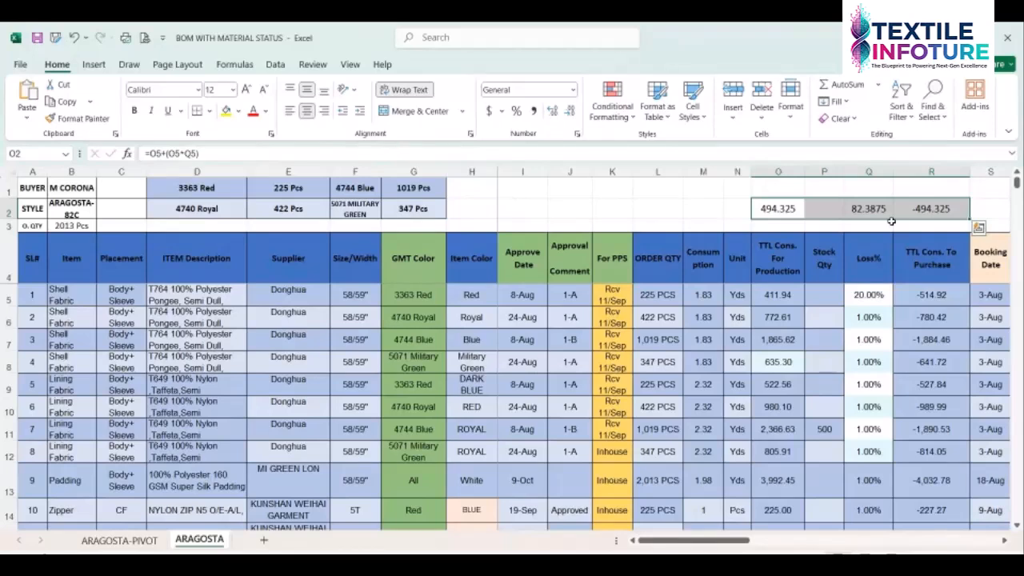
left_click(780, 210)
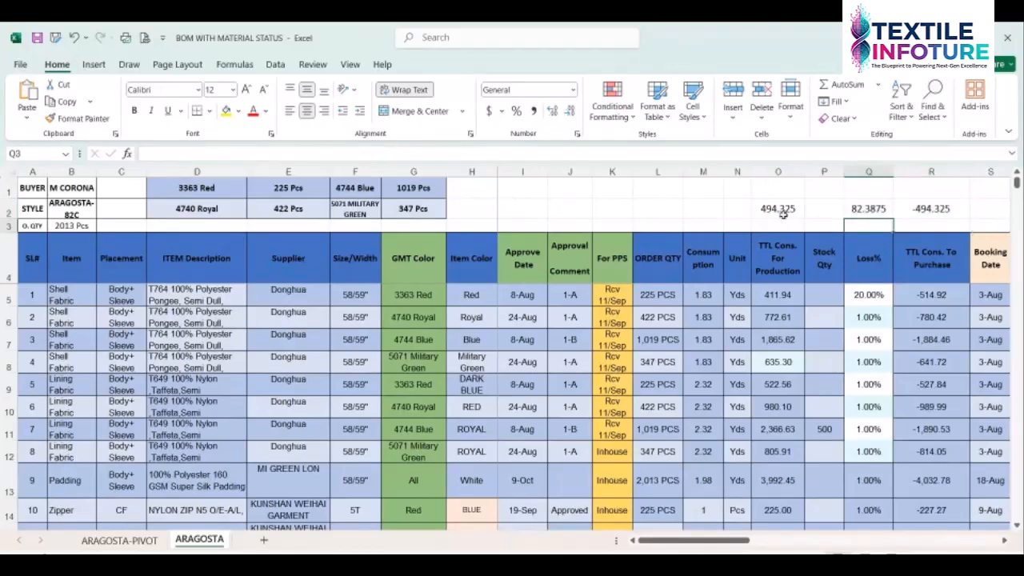
left_click(789, 293)
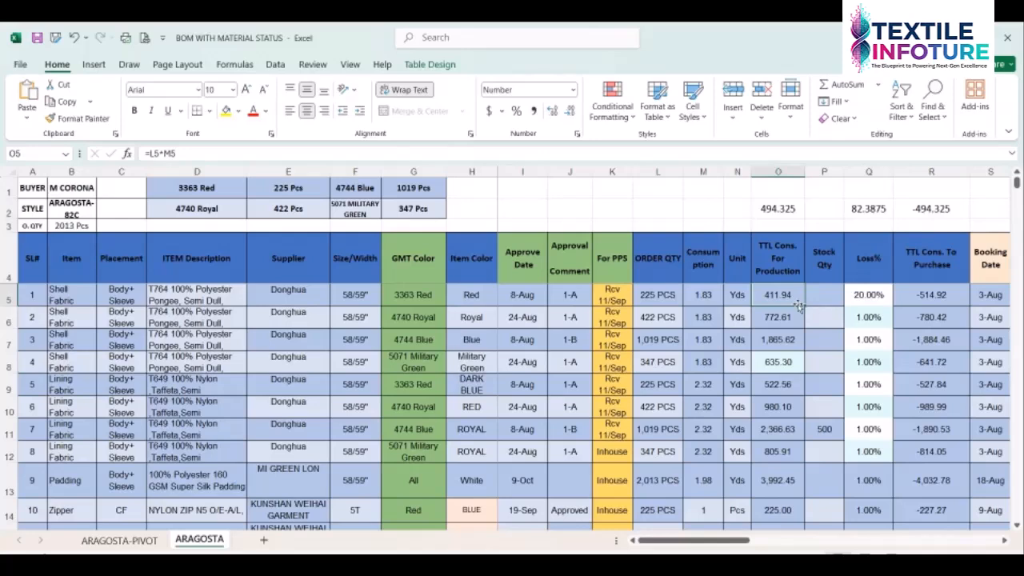
left_click(876, 296)
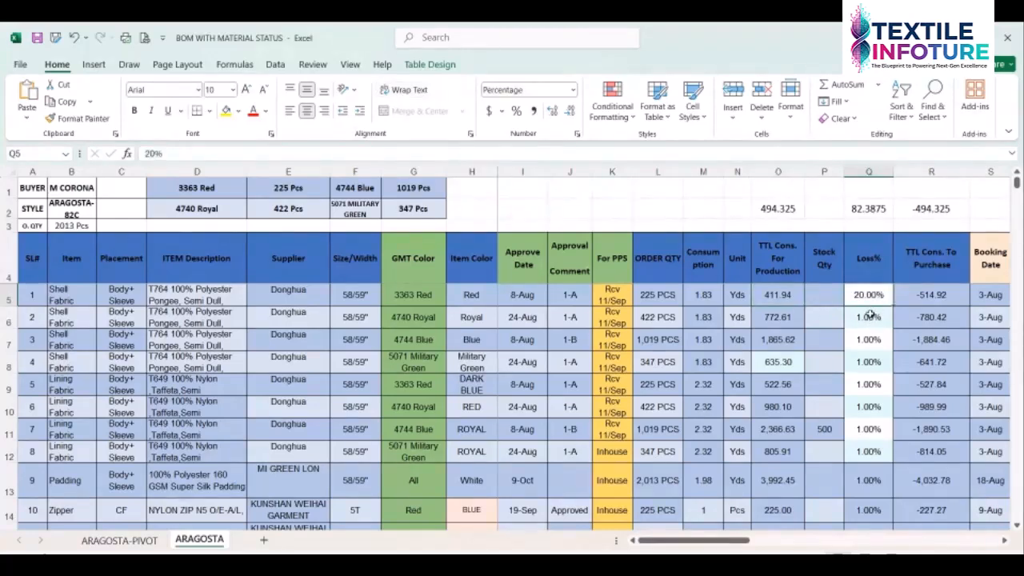
left_click(861, 212)
left_click(778, 210)
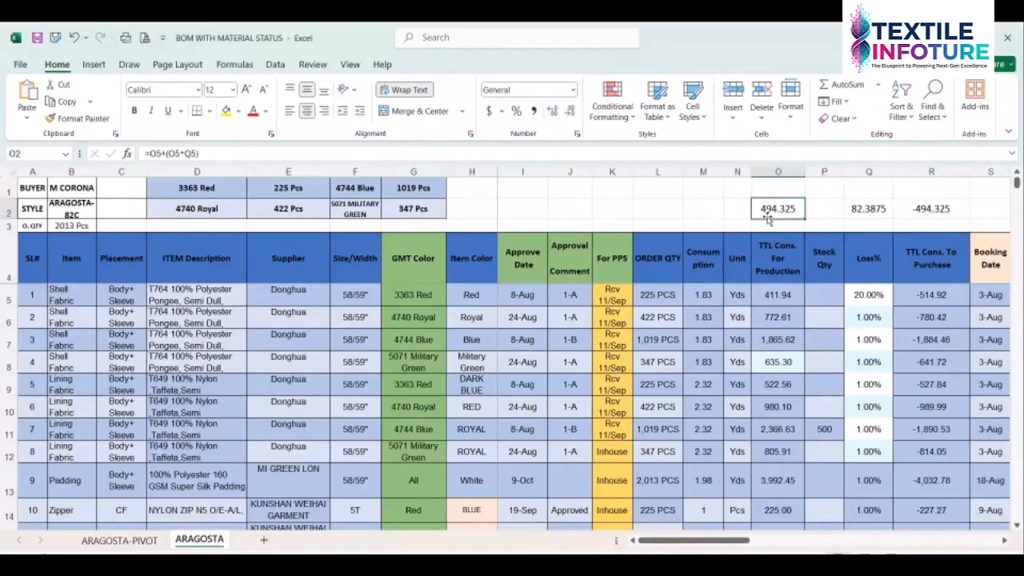
left_click(869, 296)
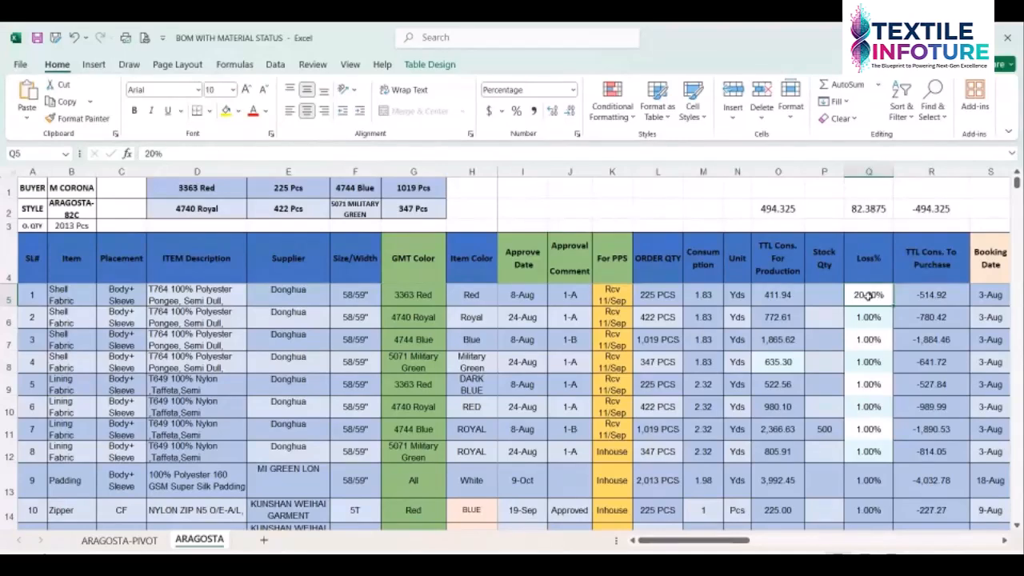
Compare the purchase formula in R5 with the check calculation in O2, the production consumption in O5 and the Loss% in Q5
left_click(940, 301)
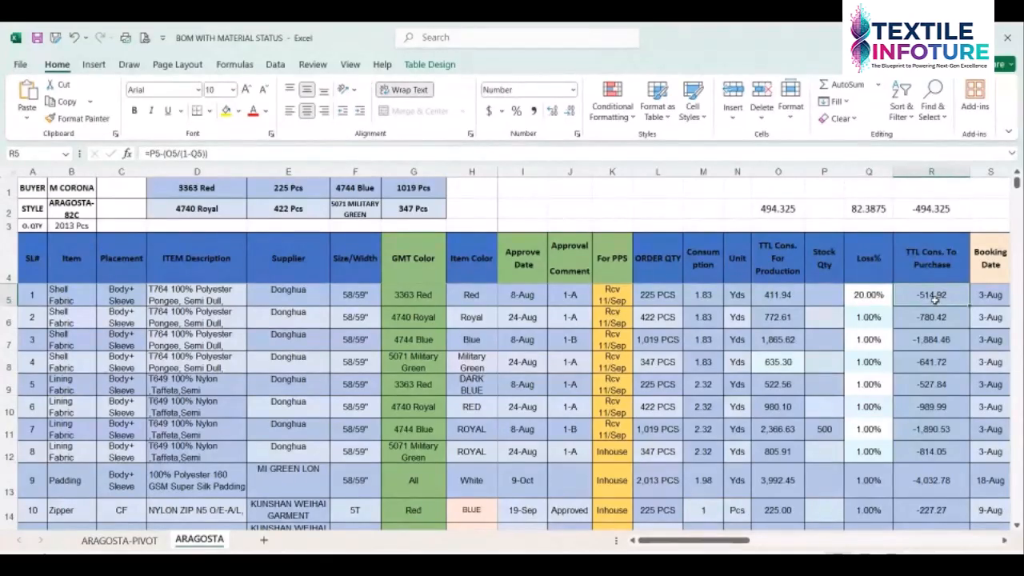
left_click(781, 211)
left_click(922, 293)
left_click(786, 291)
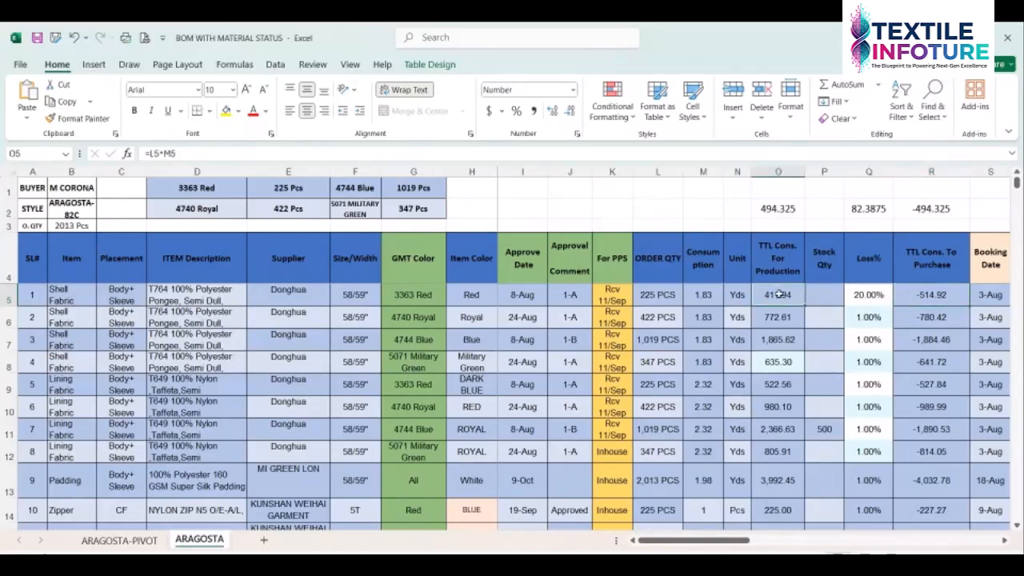
left_click(873, 294)
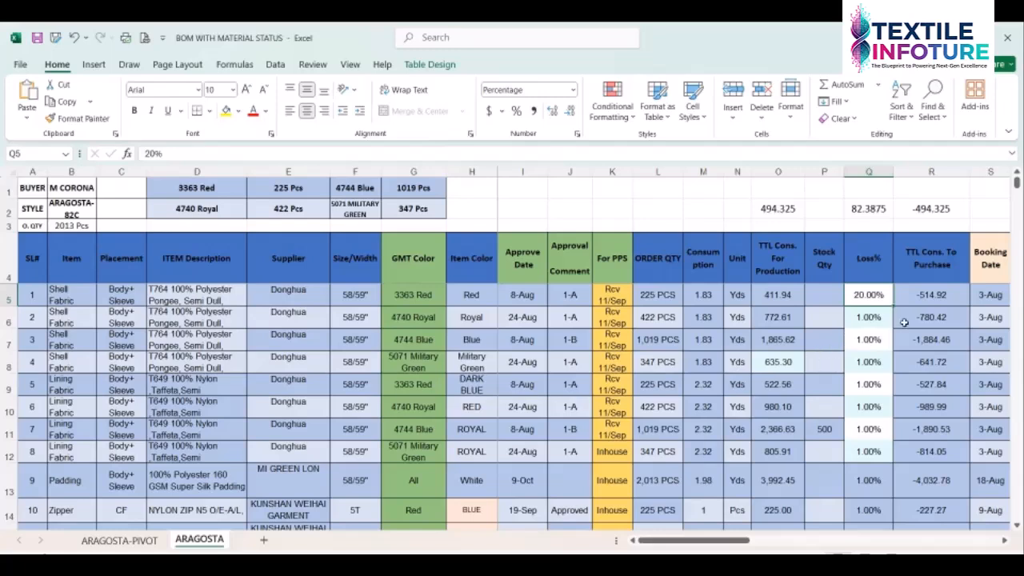
left_click(912, 298)
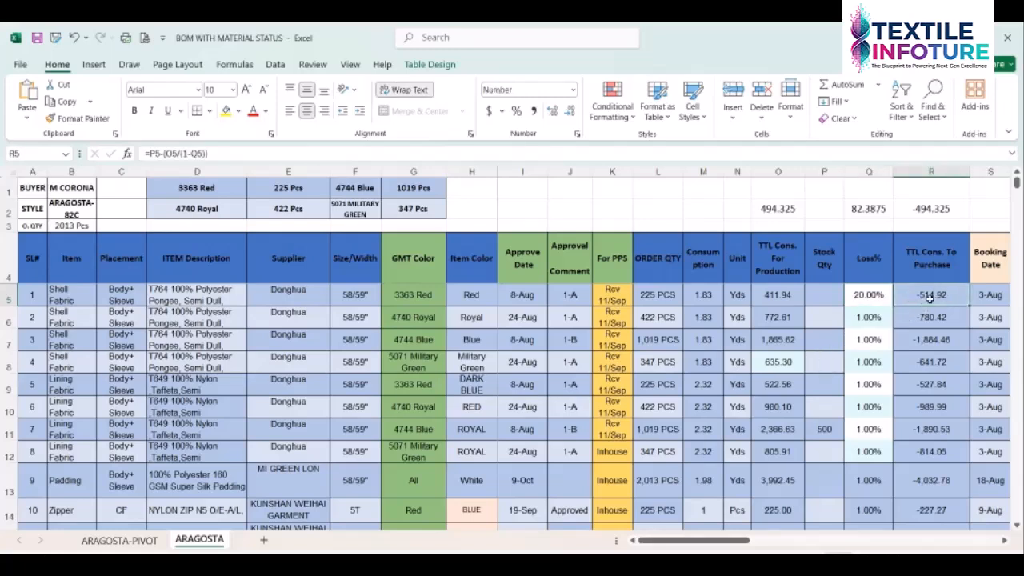
Review the loss-inclusive check formula in O2 against the Loss% value in Q5
left_click(824, 208)
left_click(854, 213)
left_click(872, 224)
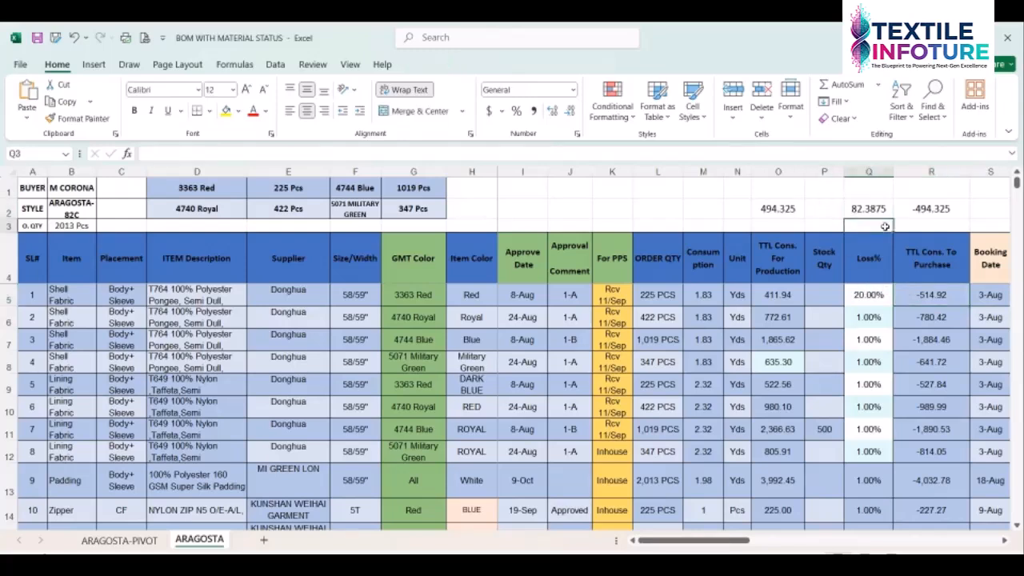
left_click(907, 228)
left_click(788, 209)
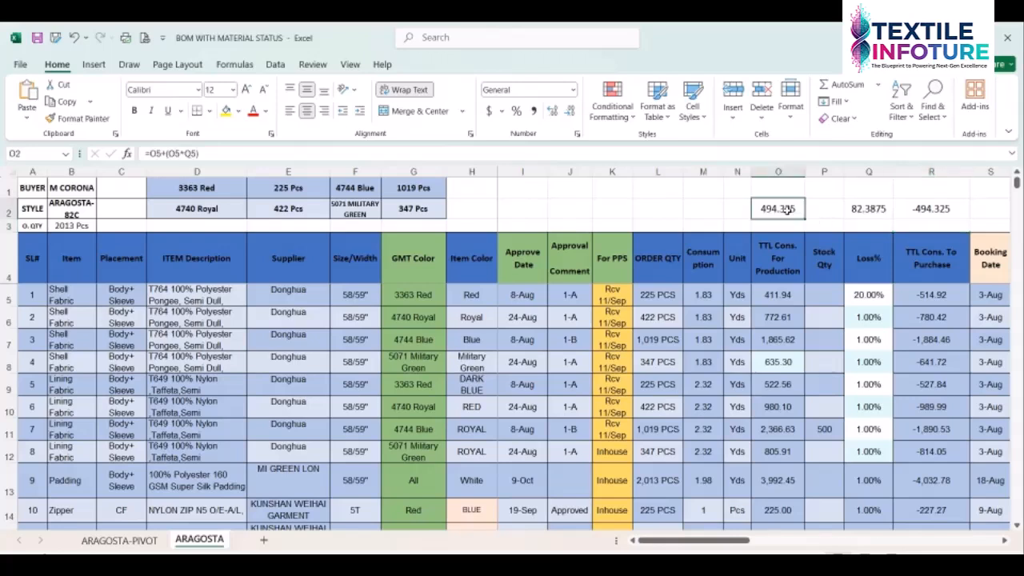
left_click(743, 212)
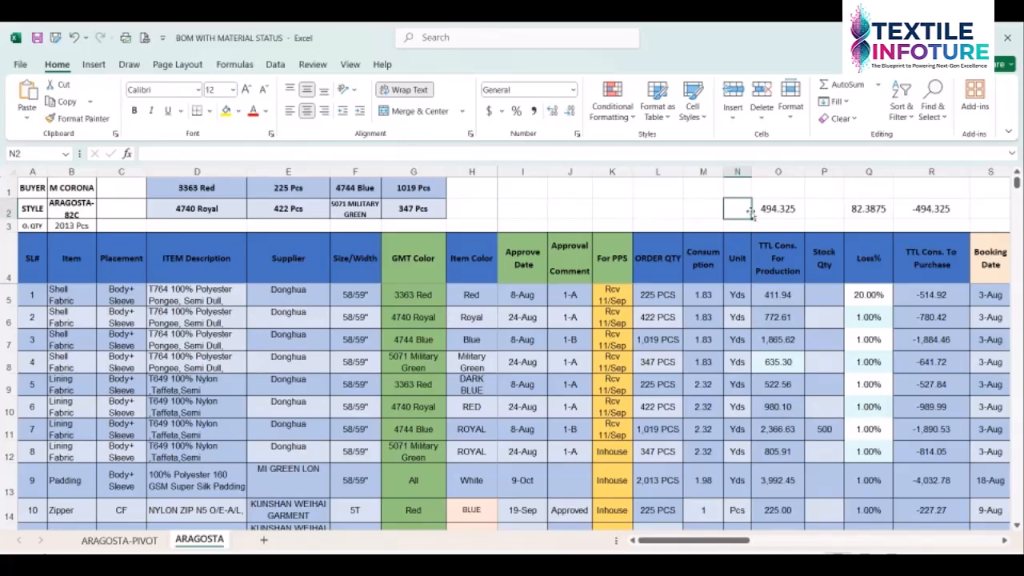
left_click(780, 210)
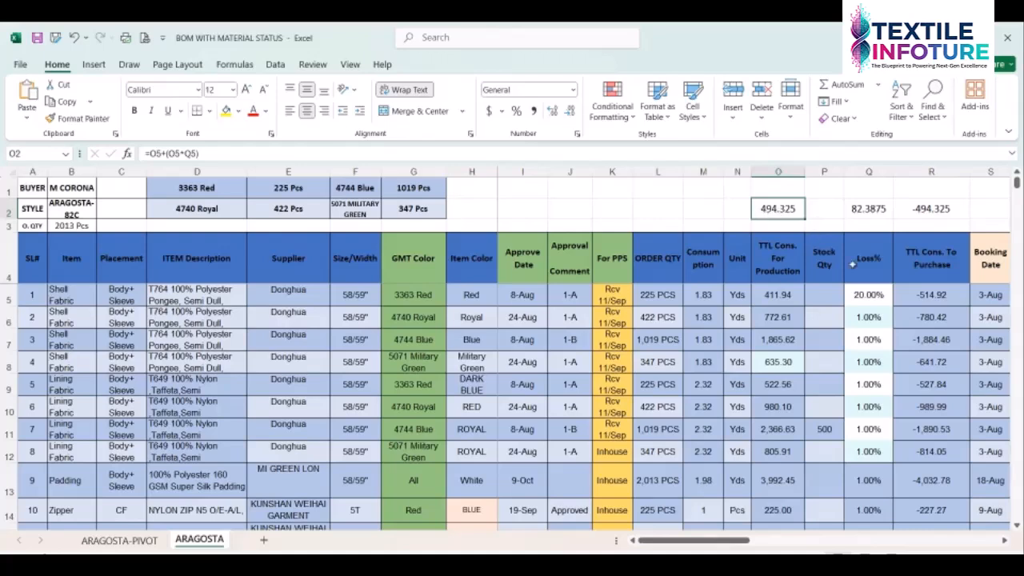
left_click(869, 296)
left_click(780, 210)
Calculate the 20% loss on the O2 quantity in O1 with the formula =O2*0.2
left_click(780, 189)
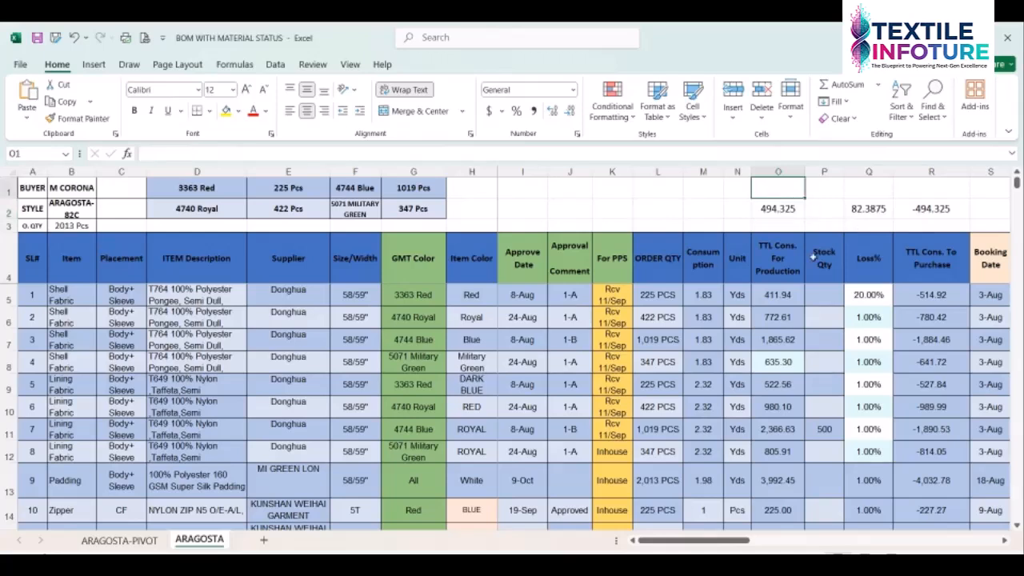
type("=")
left_click(772, 212)
type("*")
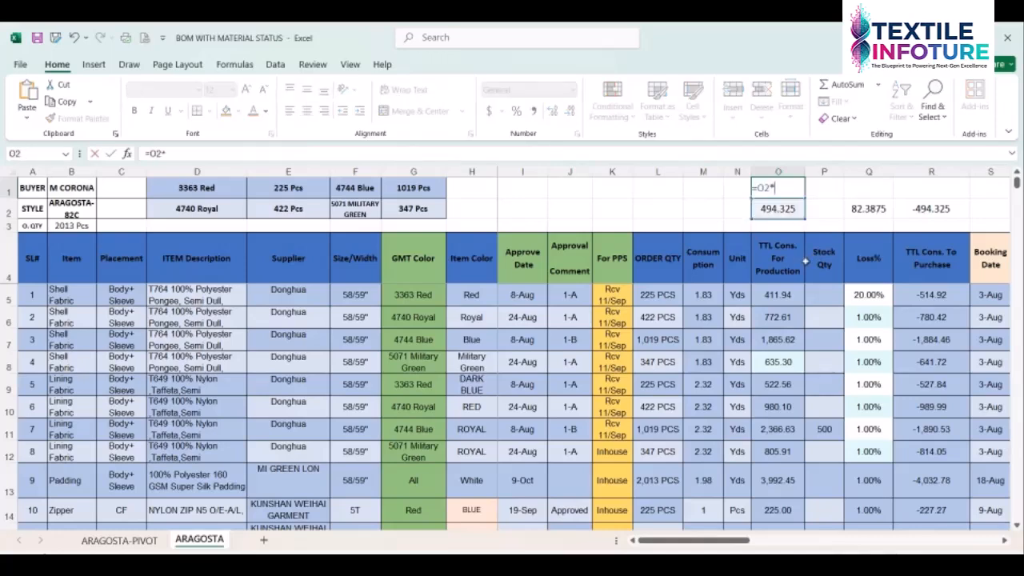
type(".2")
key("Return")
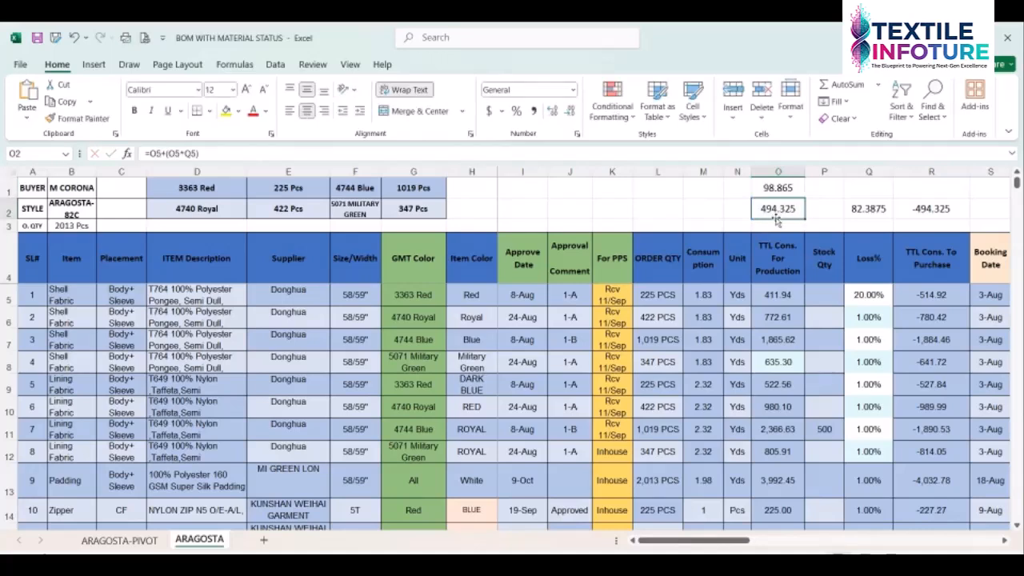
left_click(774, 190)
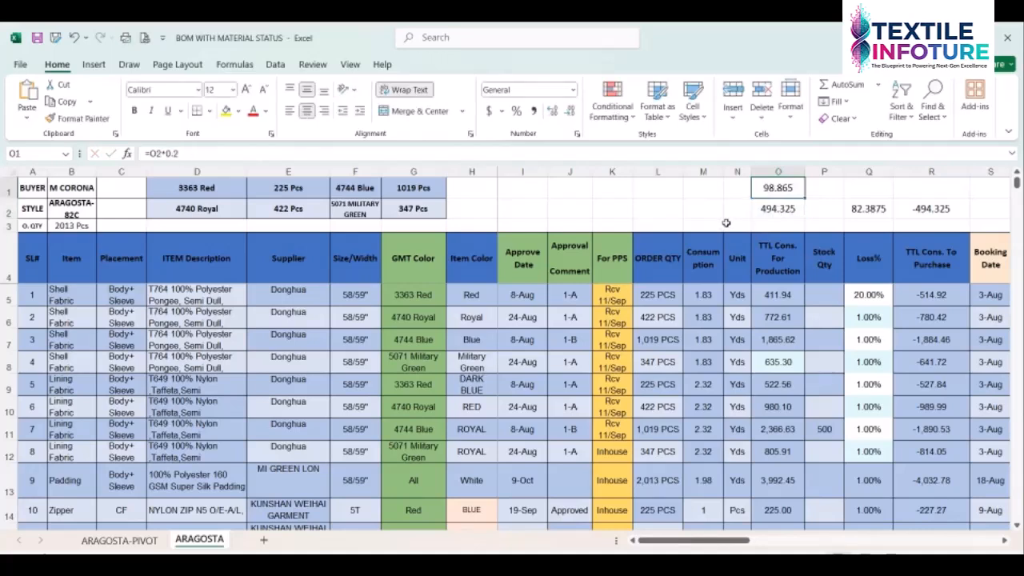
Calculate the quantity remaining after loss in P1 with the formula =O2-O1
left_click(821, 193)
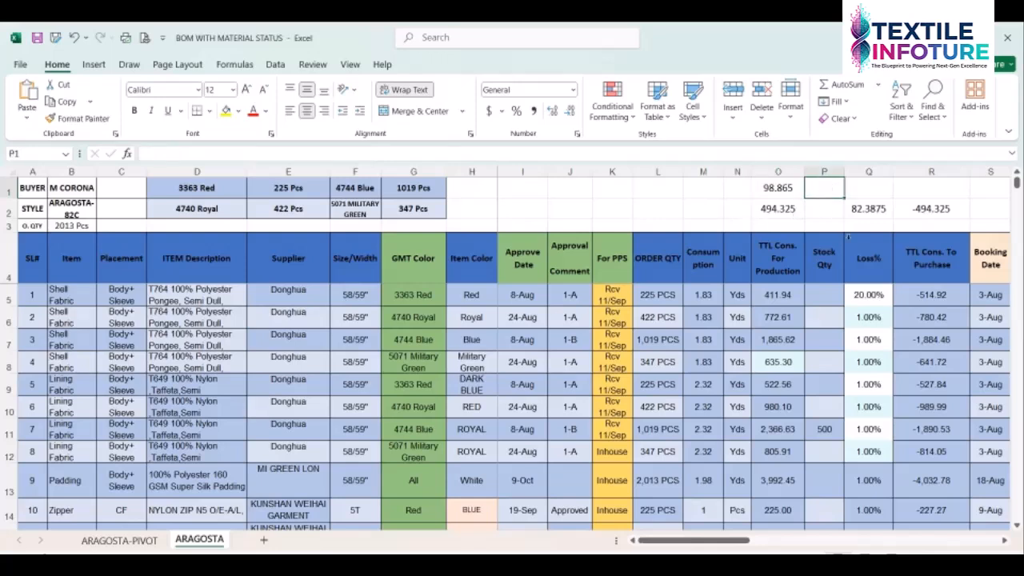
type("=")
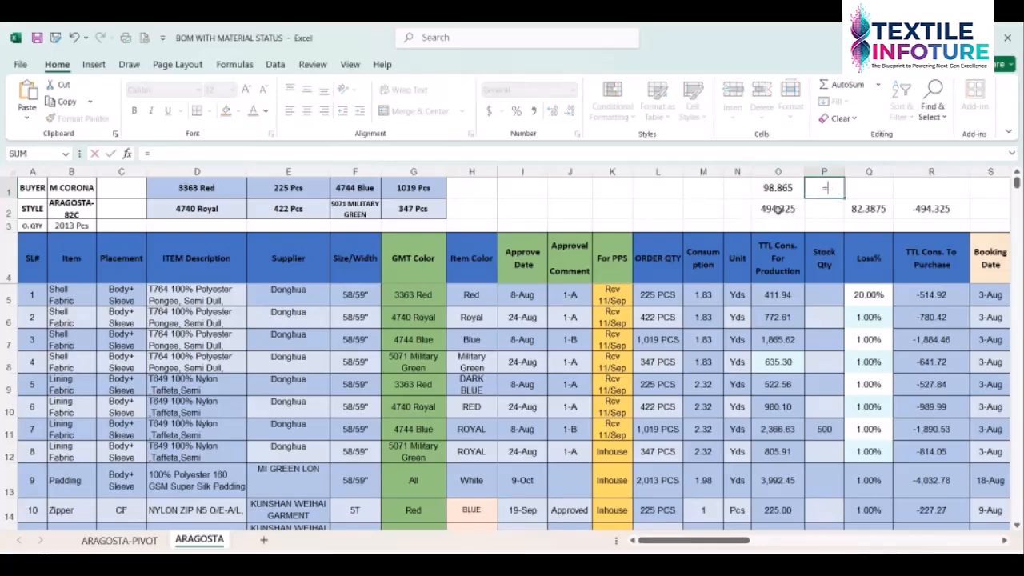
left_click(778, 209)
type("-")
left_click(788, 191)
key("Return")
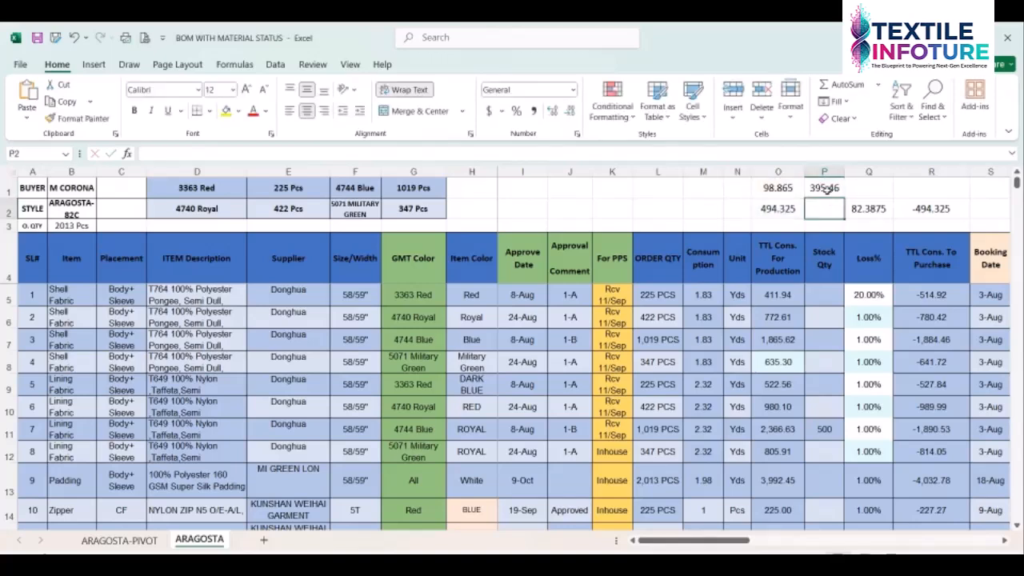
left_click(828, 192)
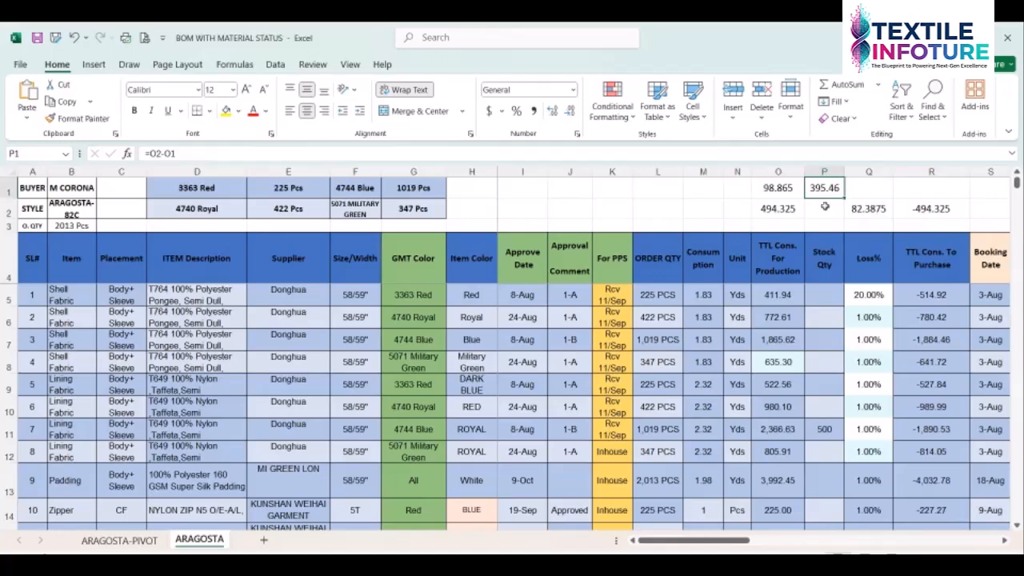
Trace the remaining quantity in P1 back to O2 and O1, and compare it with the production consumption in O5
left_click(780, 208)
left_click(770, 190)
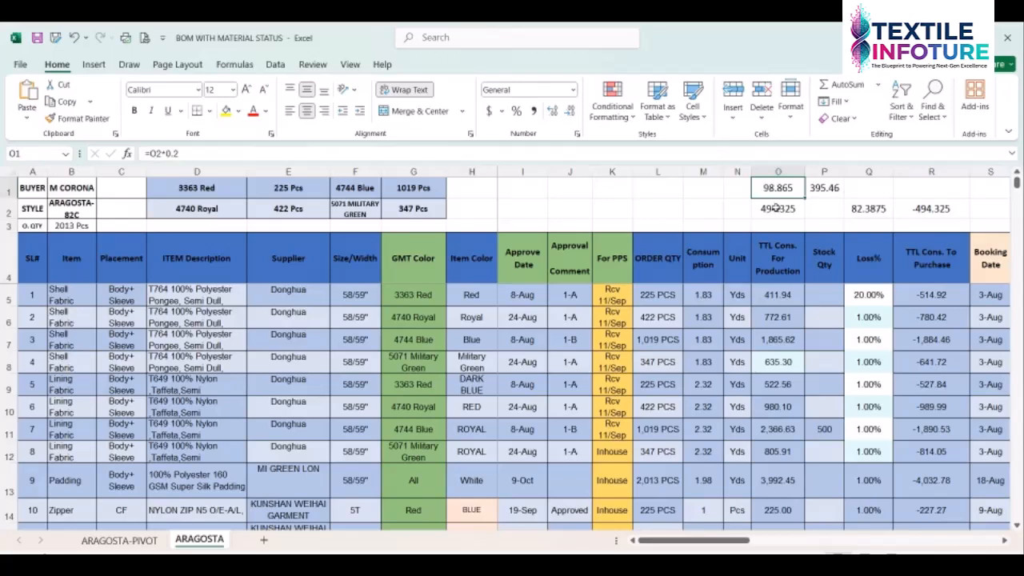
left_click(829, 188)
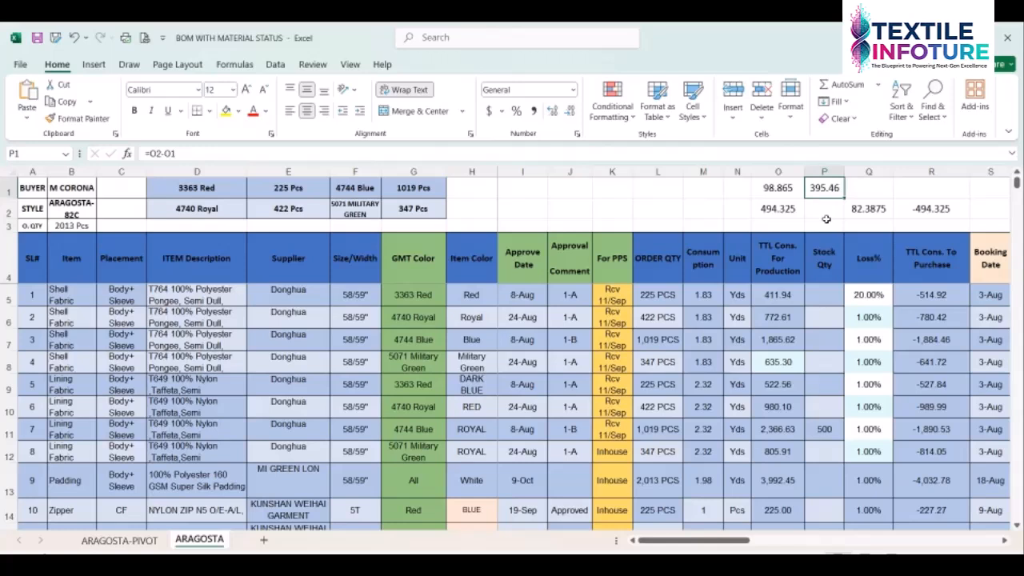
left_click(775, 298)
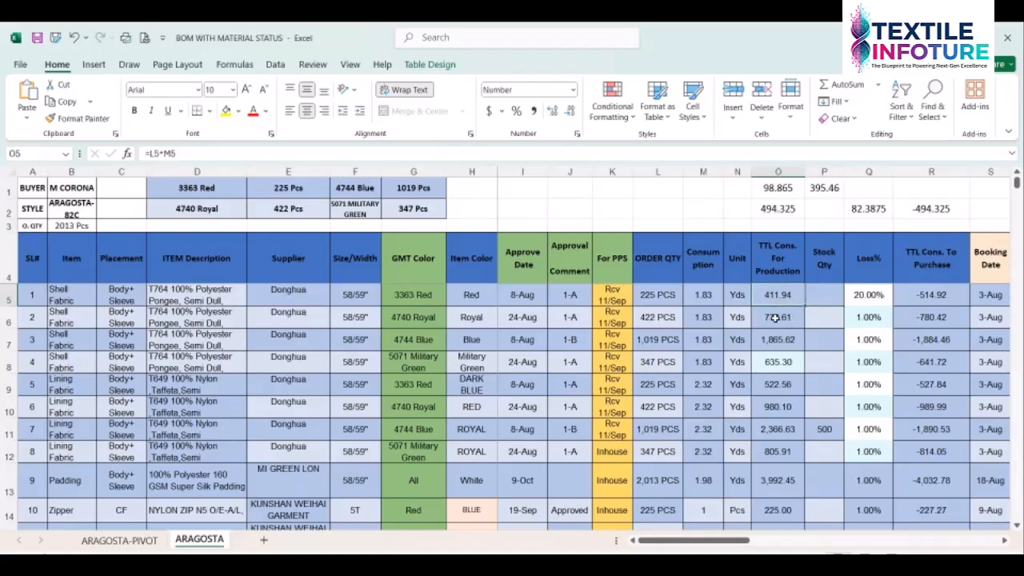
Retrace how the O2 quantity is built from the production consumption in O5, Loss% in Q5 and loss quantity in Q2
left_click(819, 295)
left_click(766, 296)
left_click(860, 295)
left_click(801, 298)
left_click(868, 210)
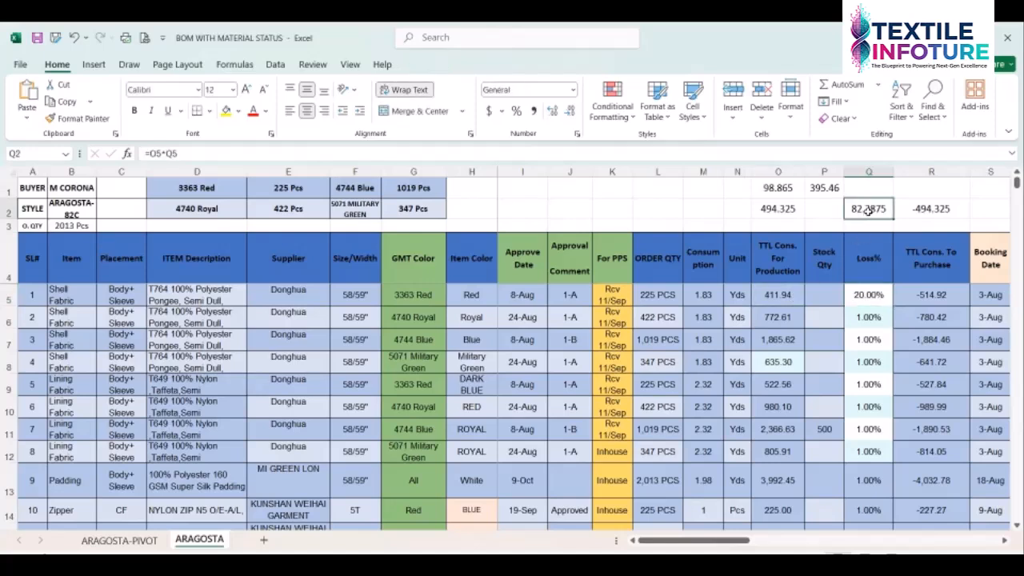
left_click(775, 294)
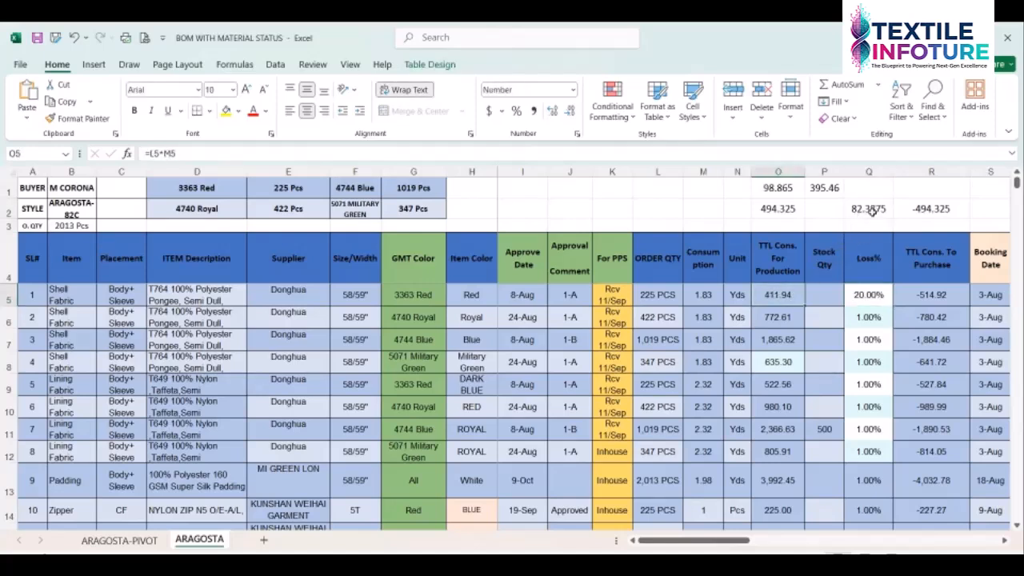
left_click(783, 210)
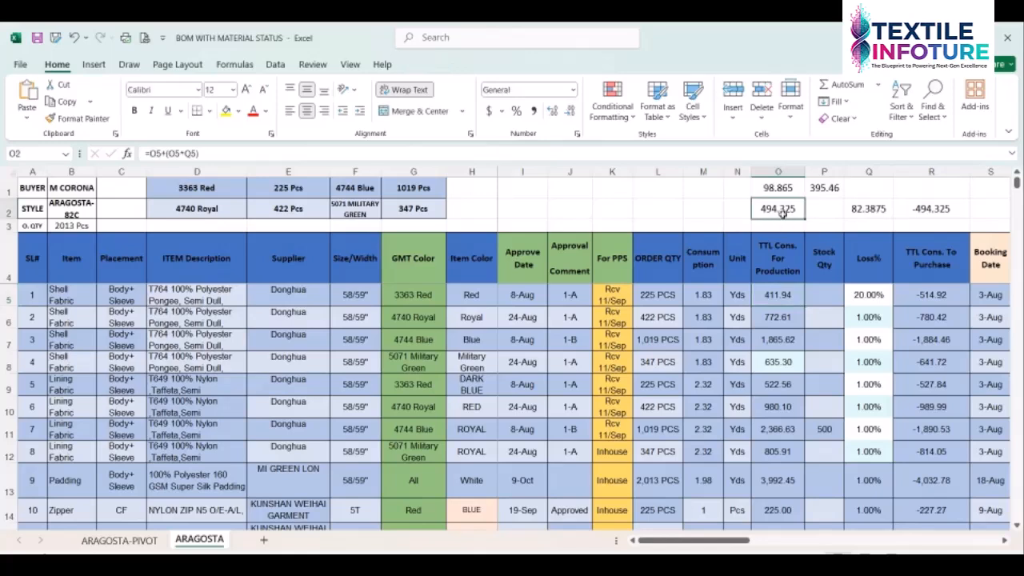
left_click(693, 294)
left_click(791, 289)
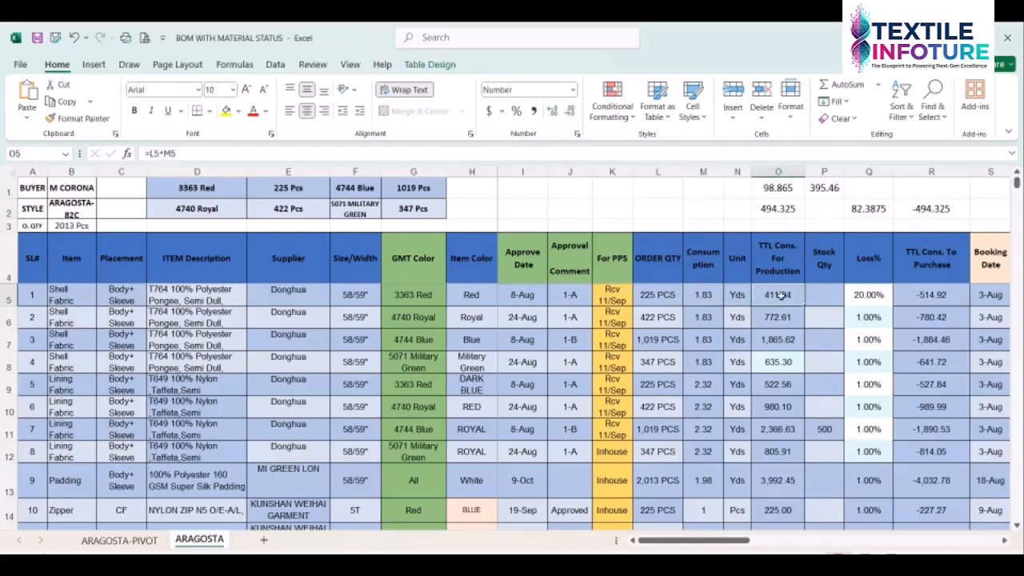
left_click(858, 299)
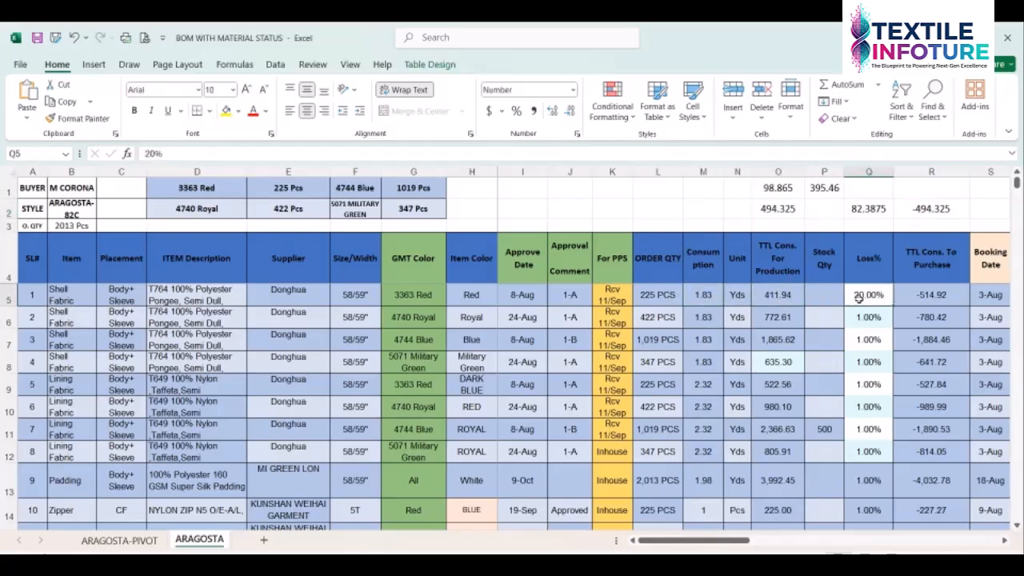
left_click(869, 210)
left_click(776, 210)
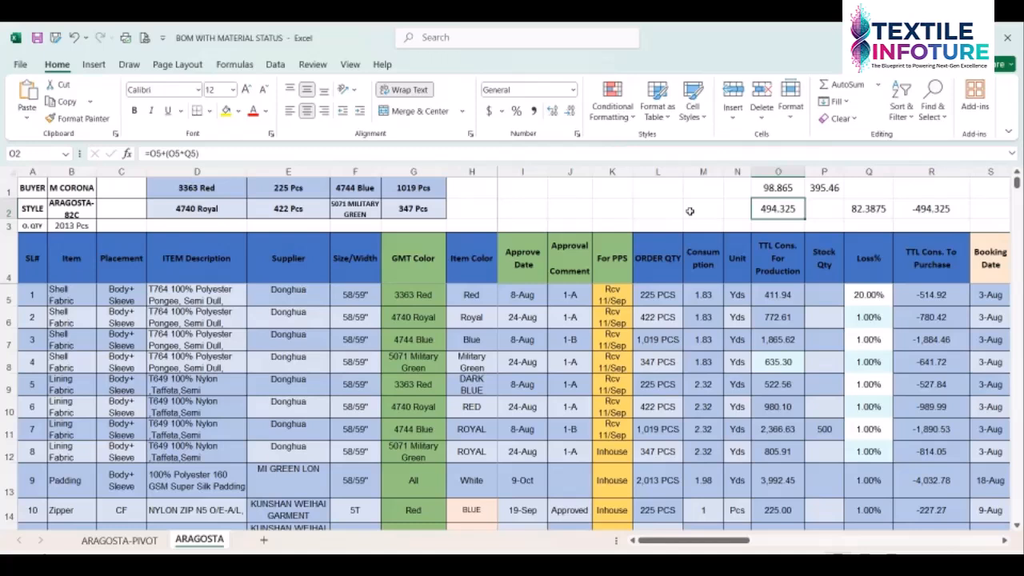
Recheck the loss deduction from O2 through O1 to P1 against the production consumption in O5 and Loss% in Q5
left_click(773, 190)
left_click(775, 212)
left_click(775, 189)
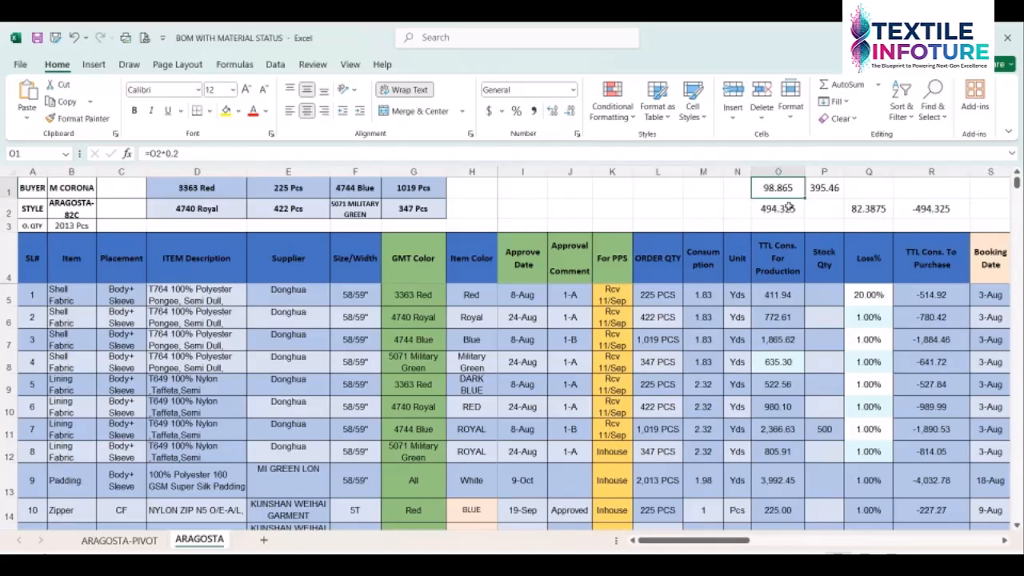
left_click(820, 193)
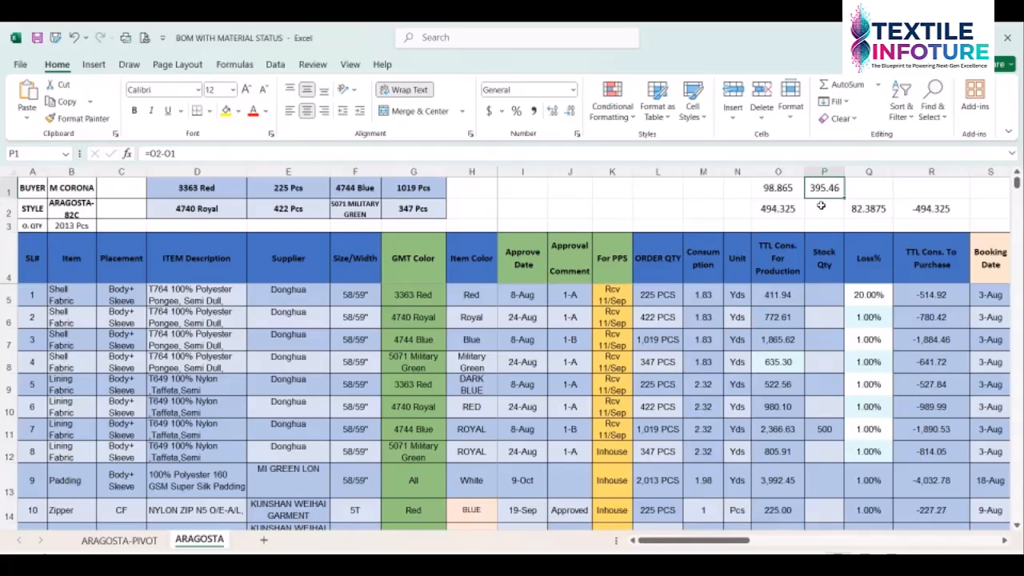
left_click(860, 291)
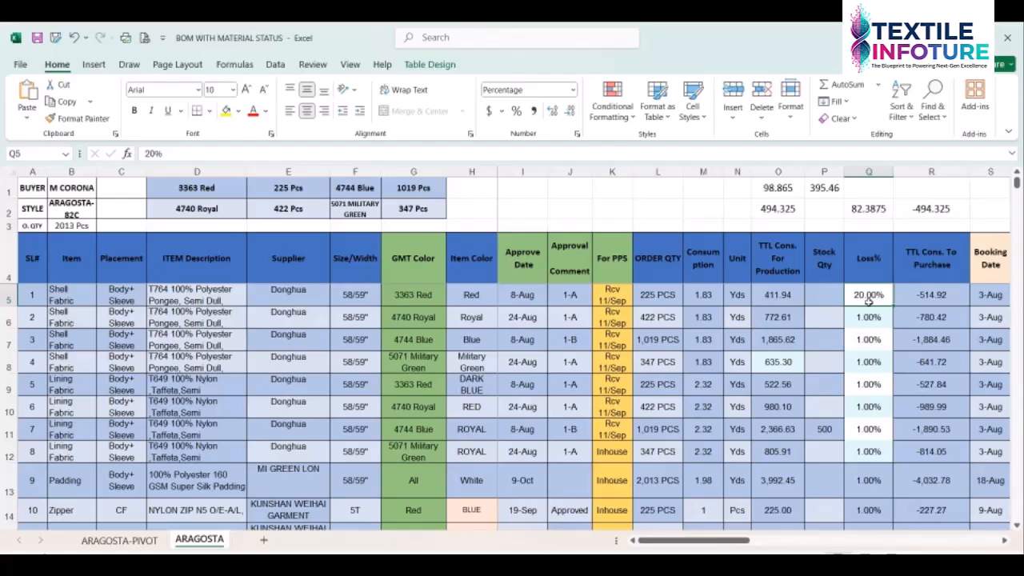
left_click(792, 298)
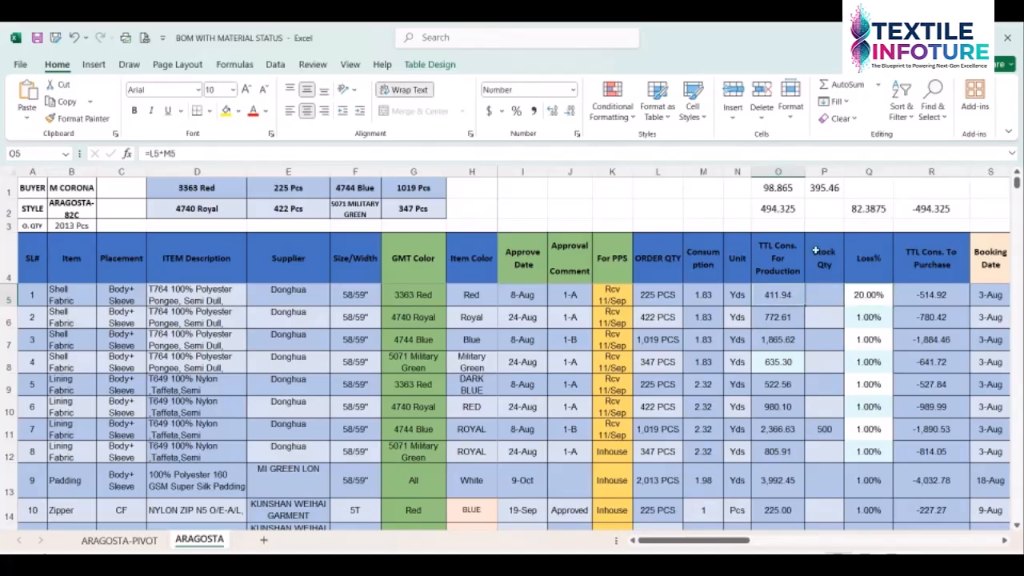
left_click(823, 192)
left_click(782, 293)
Calculate the shortage against production consumption in P3 with the formula =O5-P1
left_click(816, 224)
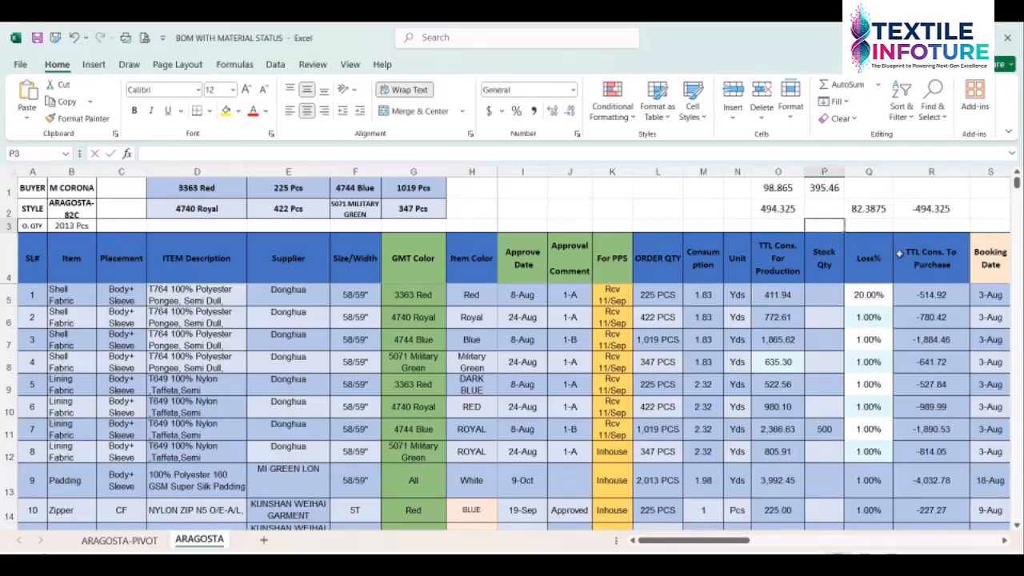
type("=")
left_click(794, 296)
type("-")
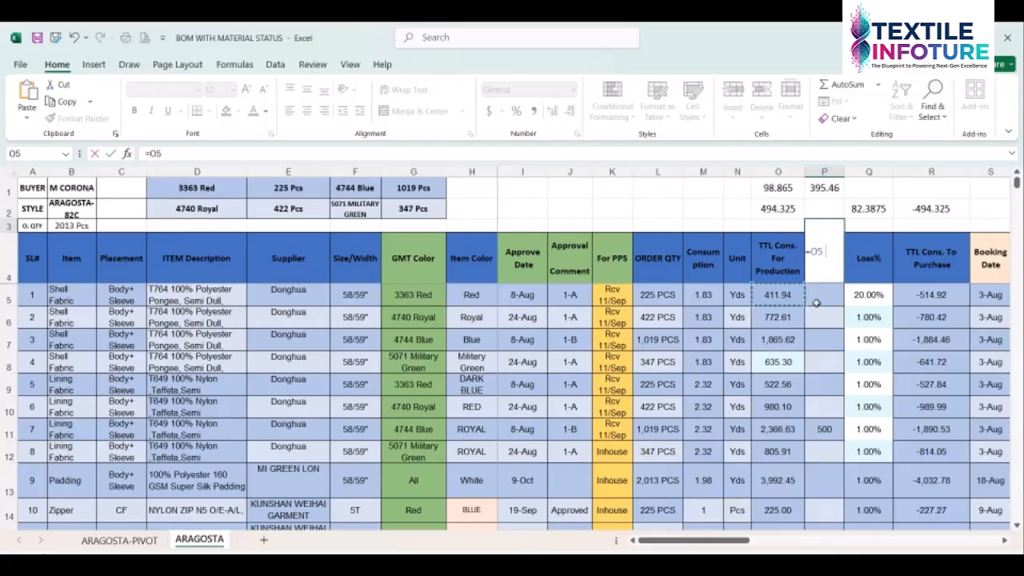
left_click(828, 187)
key("Return")
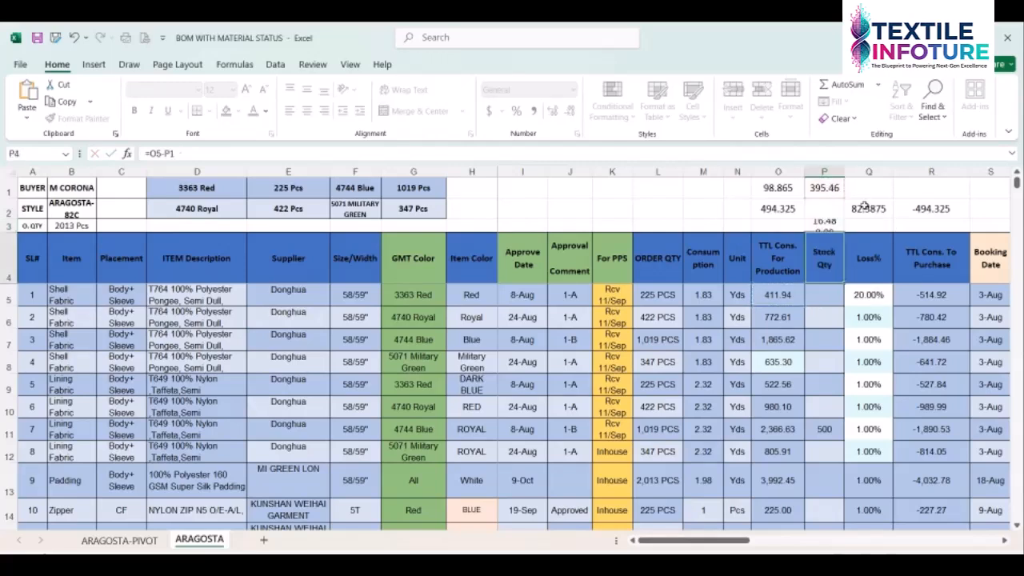
left_click(828, 227)
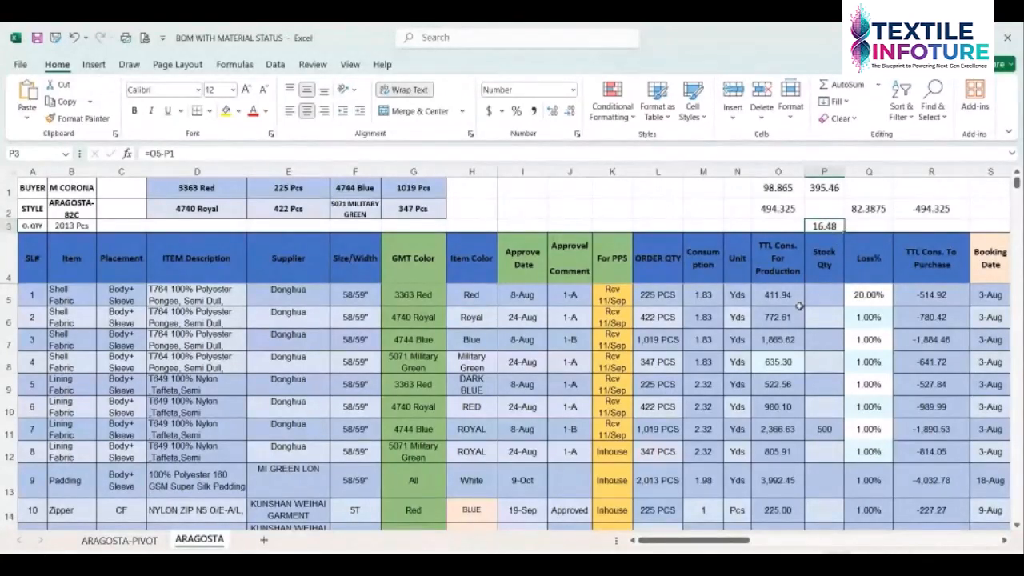
Calculate the 20% loss on the row 5 purchase quantity in M2 with the formula =514*0.2
left_click(923, 297)
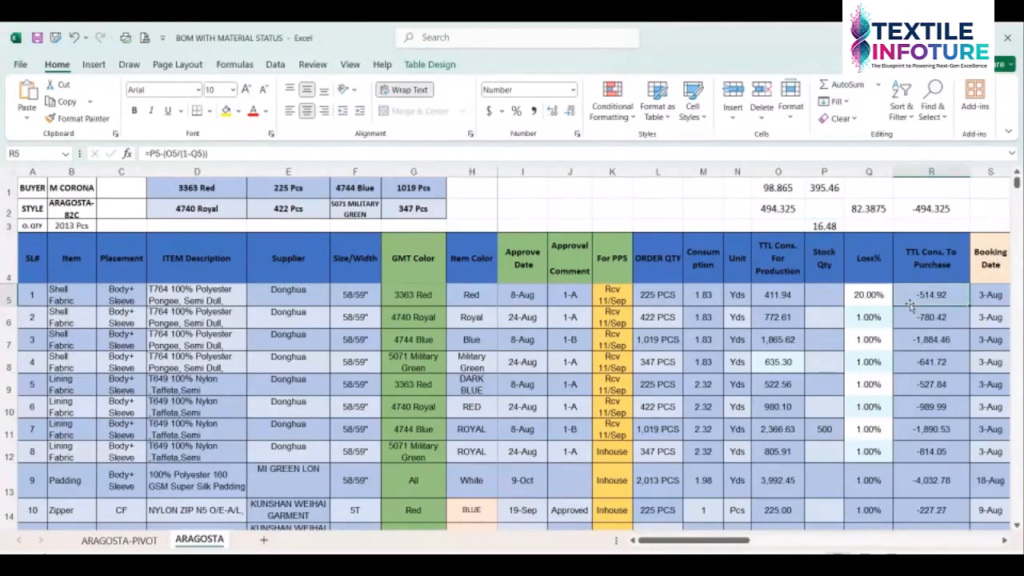
left_click(697, 210)
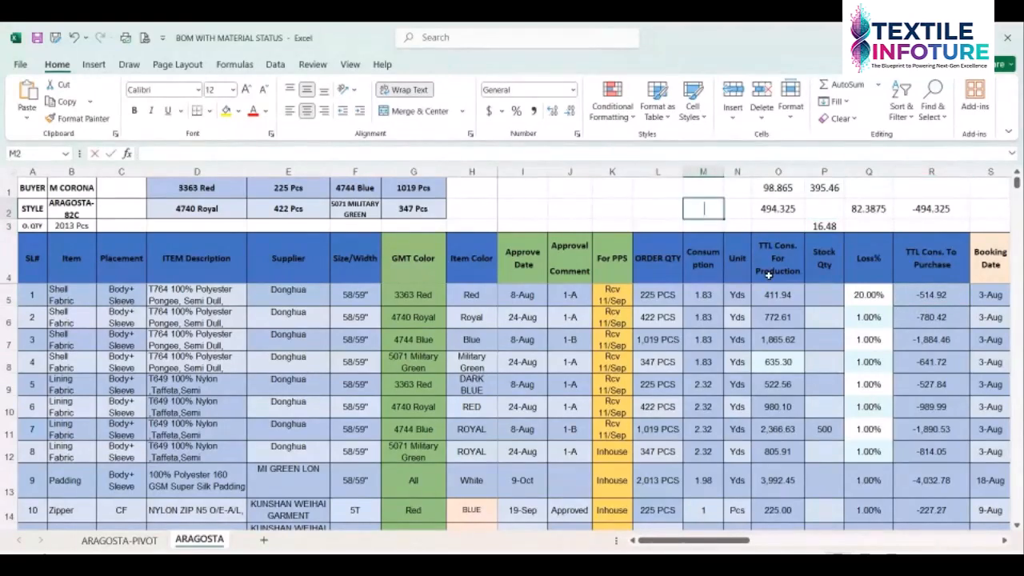
type("=51")
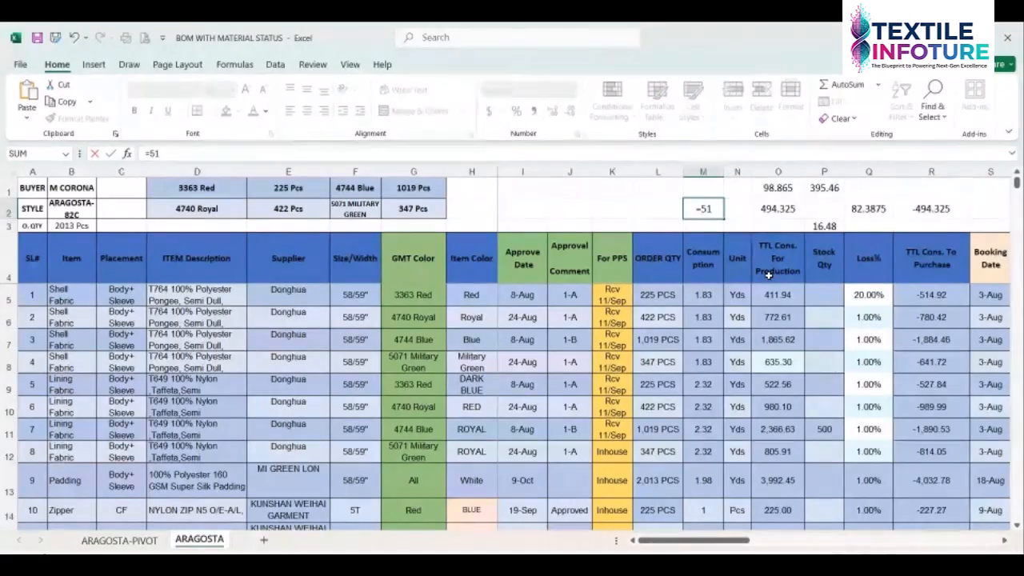
type("4*0.2")
key("Return")
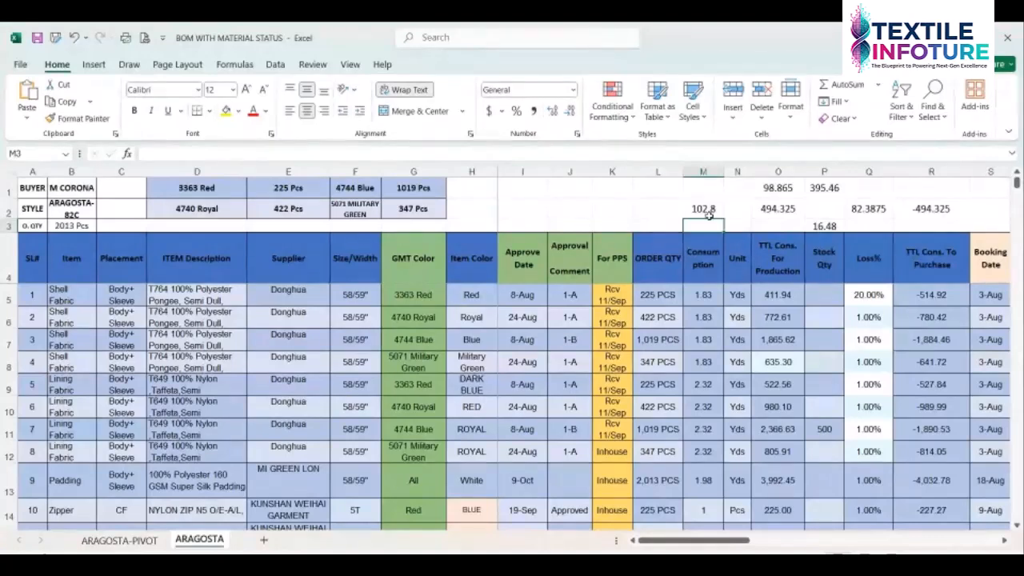
left_click(707, 212)
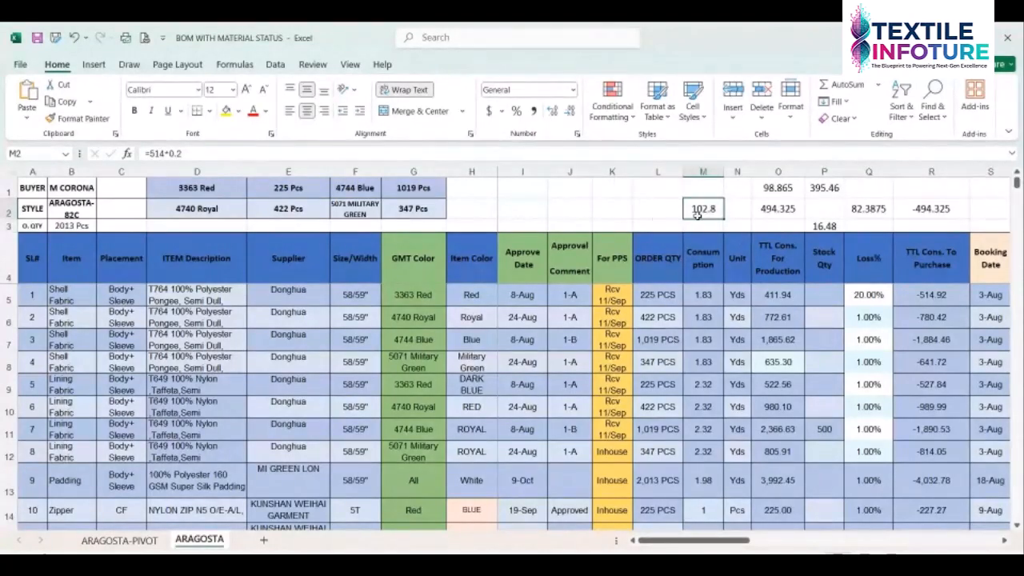
Calculate the quantity left after deducting the loss in K2 with the formula =514-102
left_click(628, 210)
type("=")
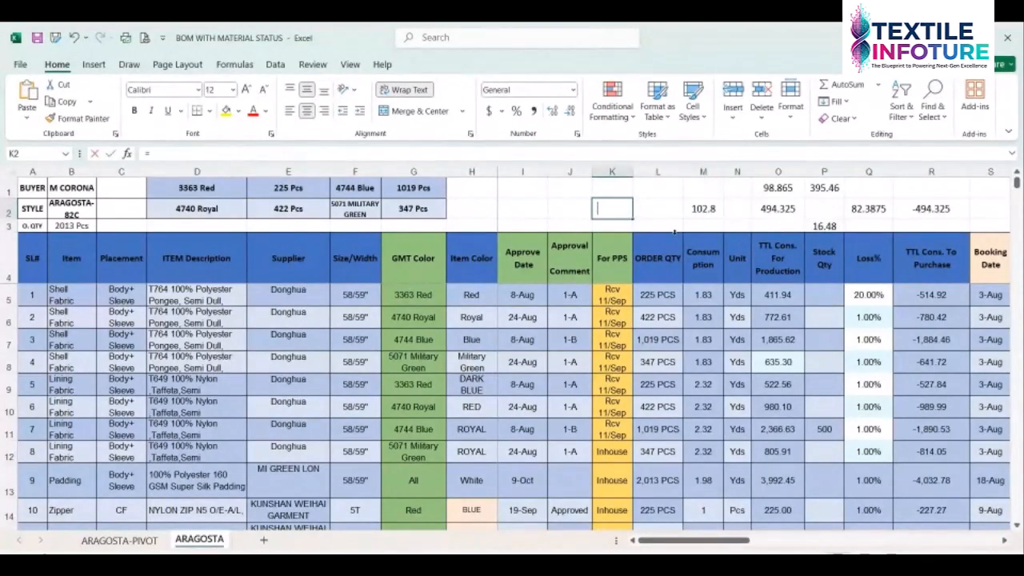
type("651")
key("BackSpace")
key("BackSpace")
key("BackSpace")
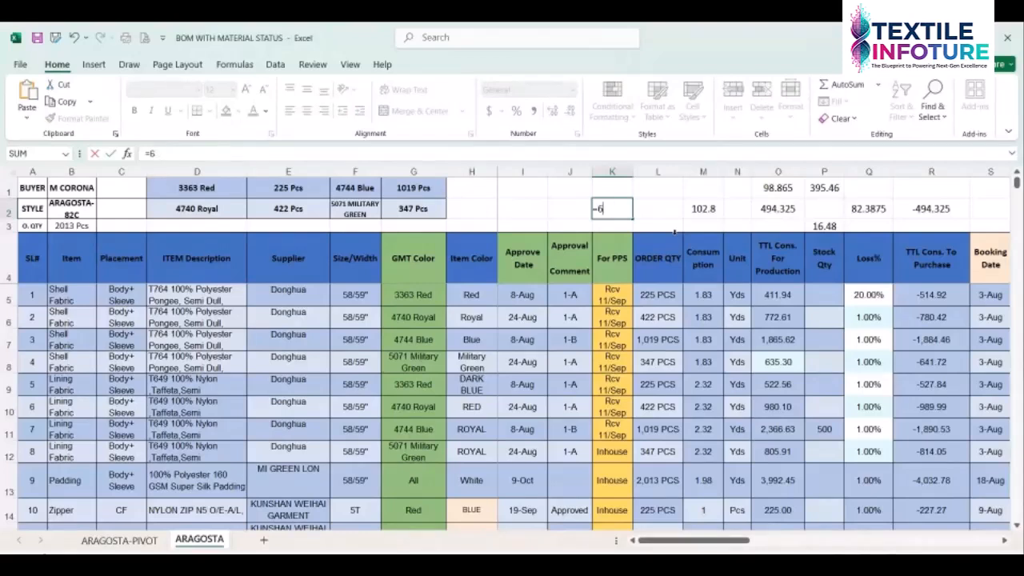
type("514-102")
key("Return")
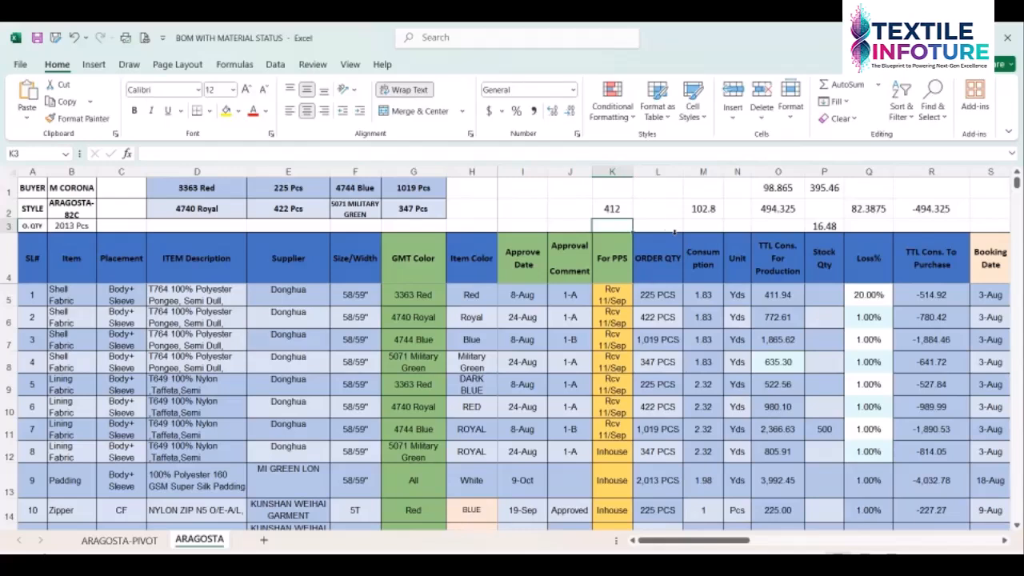
Compare the net quantity in K2 with the production consumption in O5, retracing it from R5 and M2, and check the shortage in P3
left_click(613, 209)
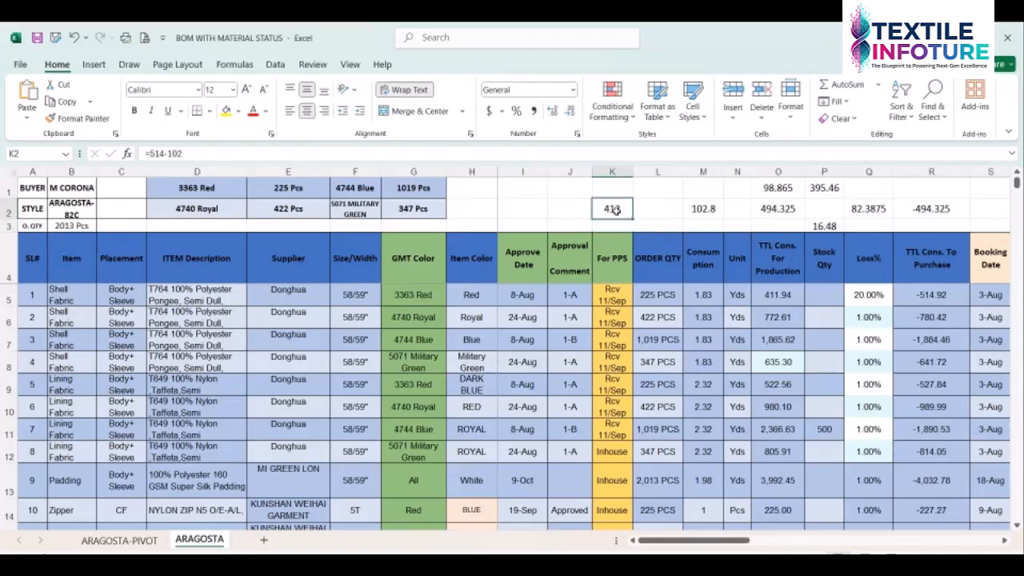
left_click(767, 294)
left_click(613, 208)
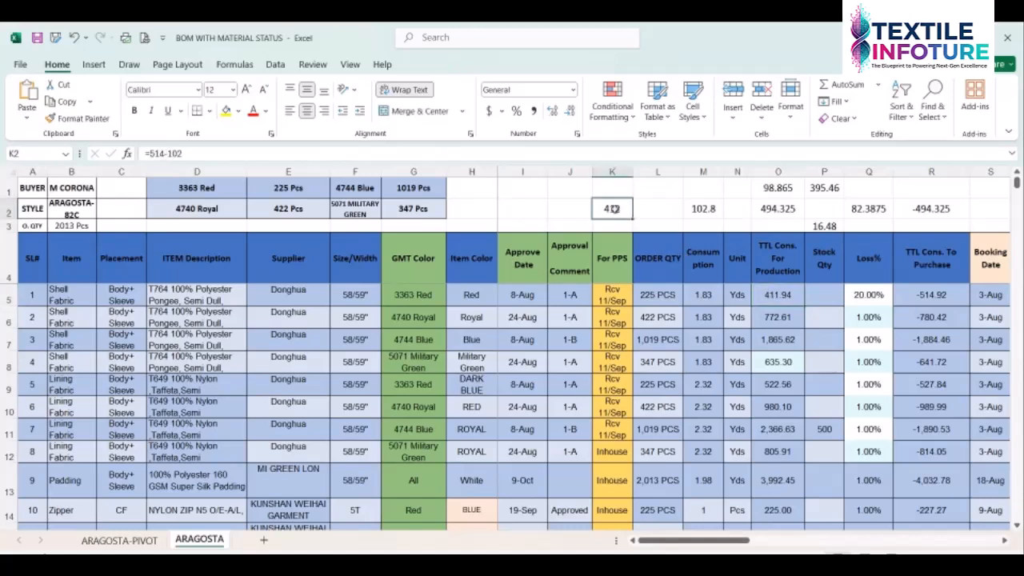
left_click(762, 293)
left_click(604, 209)
left_click(784, 294)
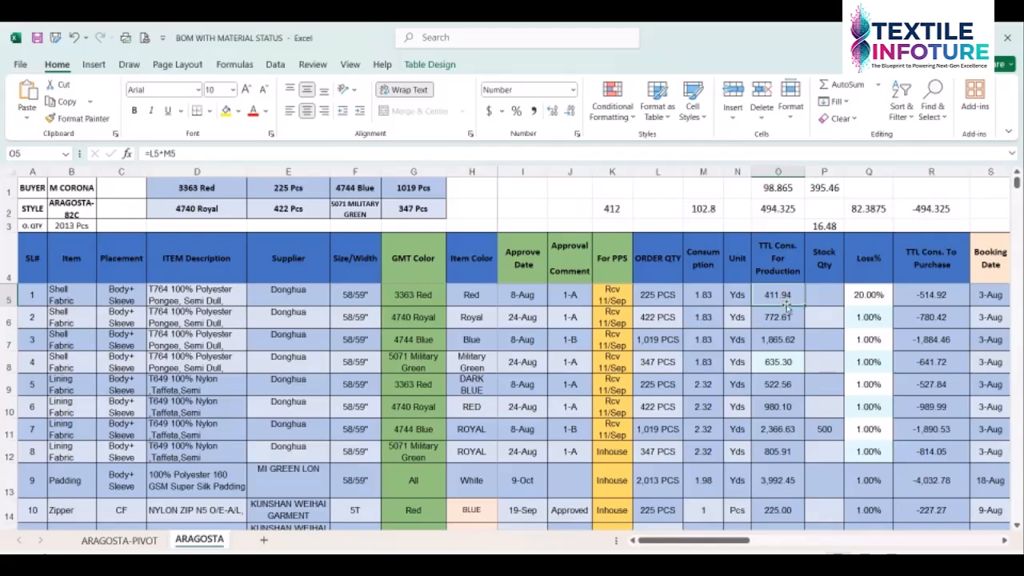
left_click(926, 293)
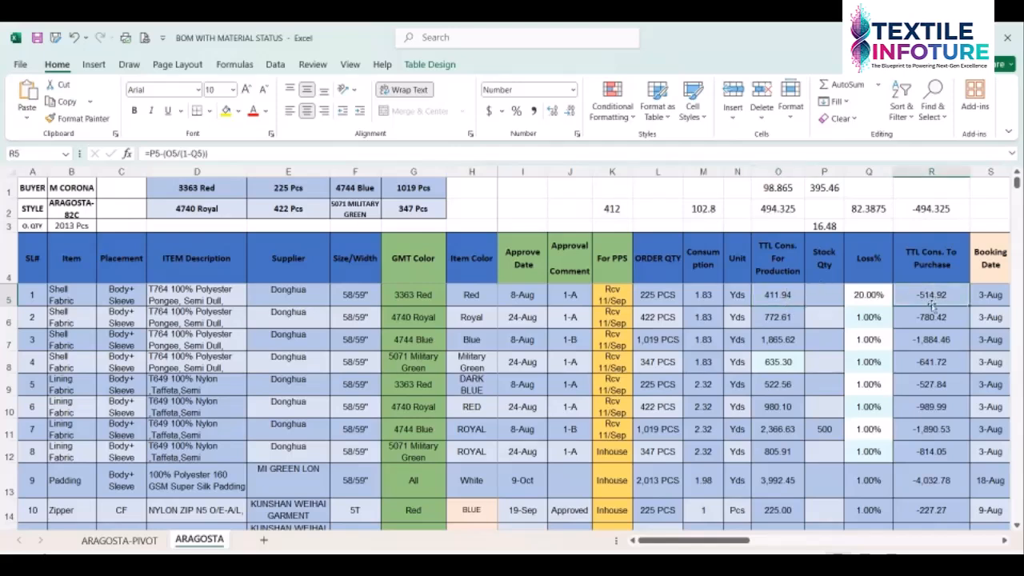
left_click(693, 210)
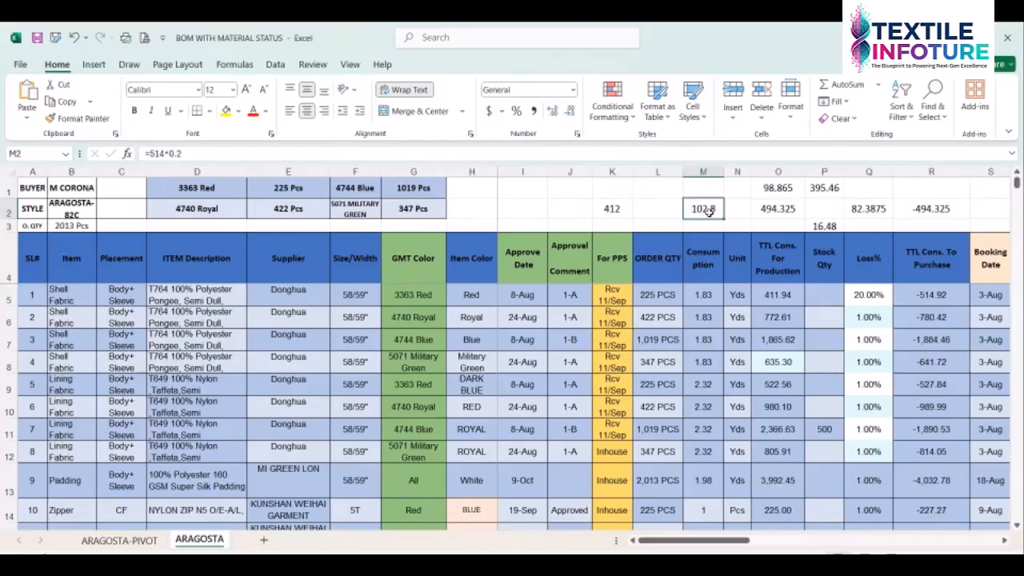
left_click(772, 297)
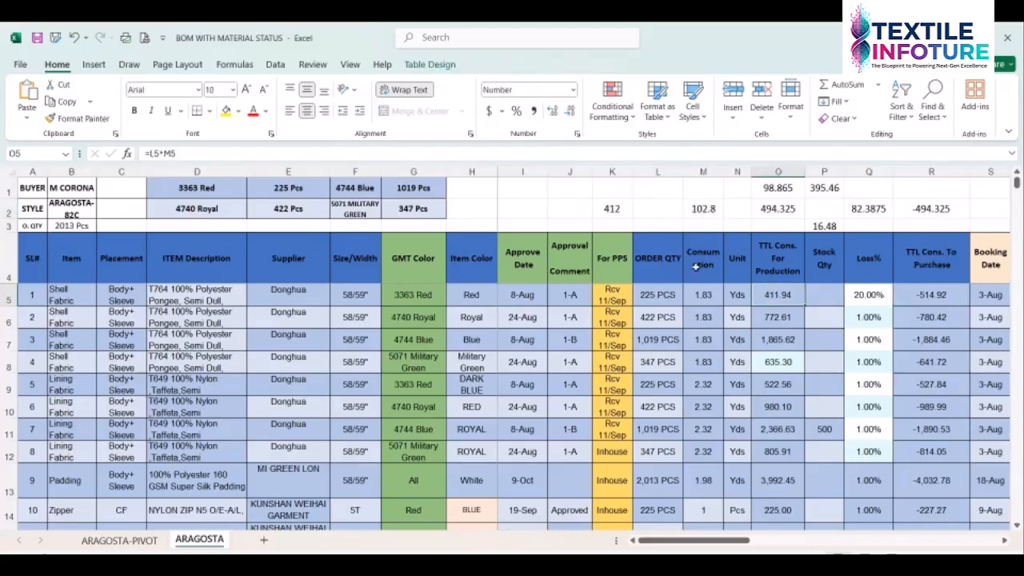
left_click(618, 210)
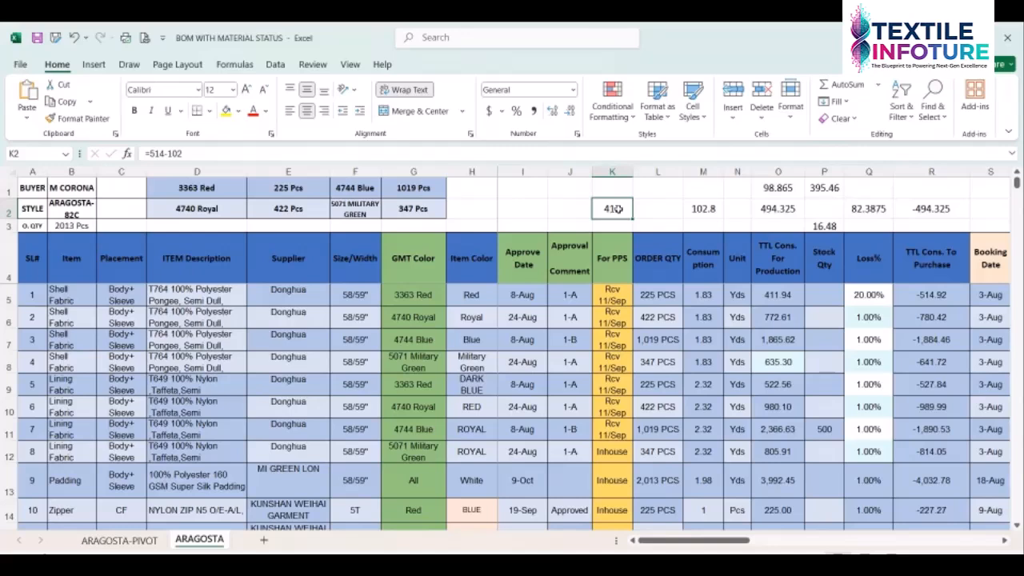
left_click(821, 224)
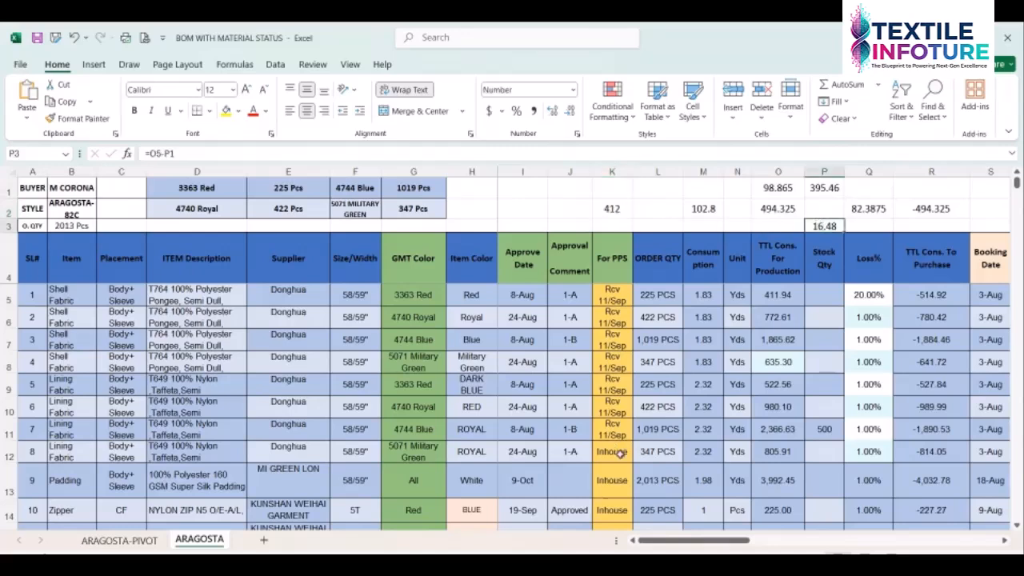
Switch to the Google Meet call, look through its participant list, and return to the Excel workbook
mouse_move(596, 561)
left_click(542, 510)
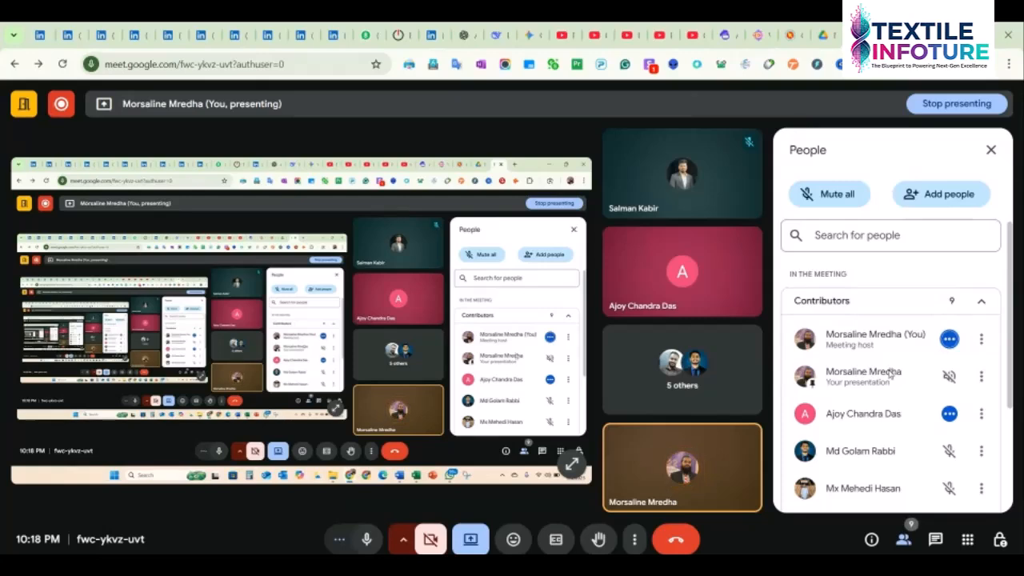
scroll(868, 388, "down", 2)
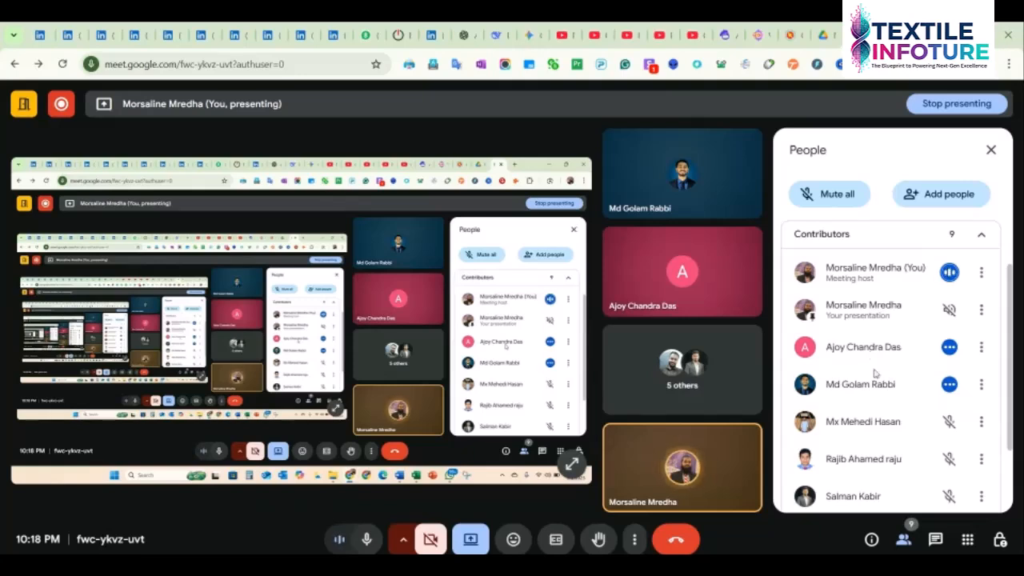
scroll(880, 386, "down", 2)
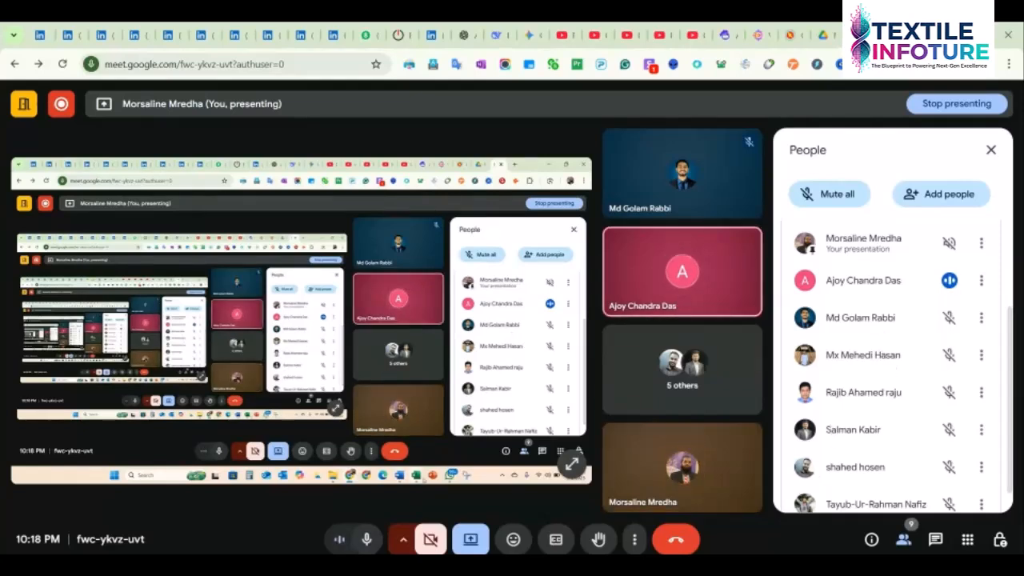
left_click(760, 503)
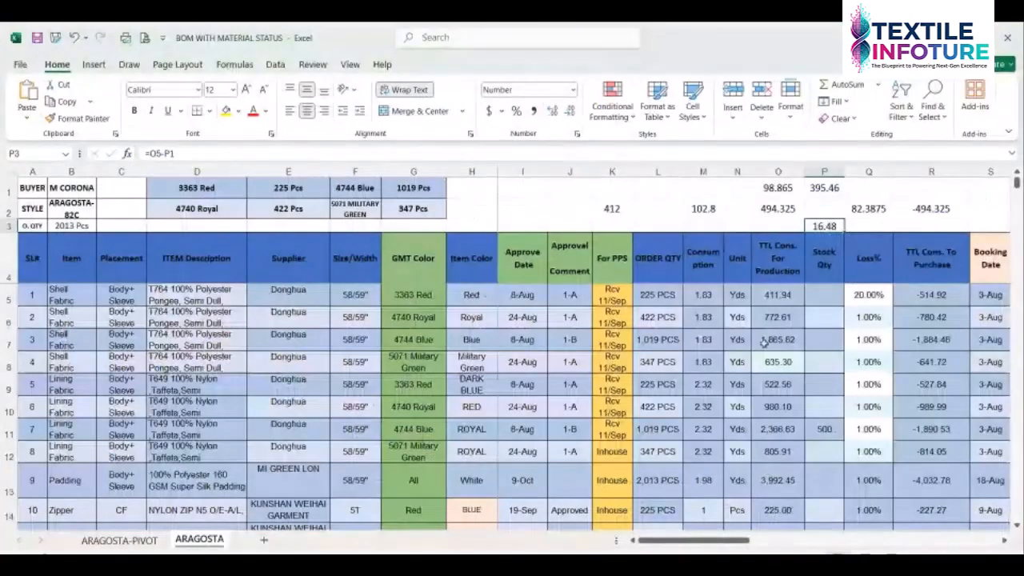
Replace the production consumption formula in O5 with the rounded value 412
left_click(870, 295)
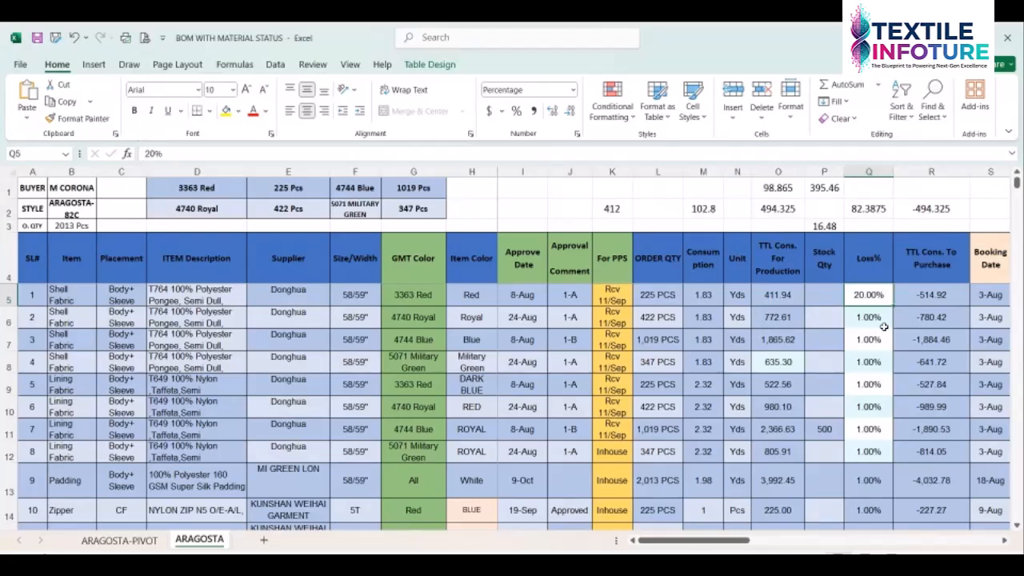
left_click(791, 299)
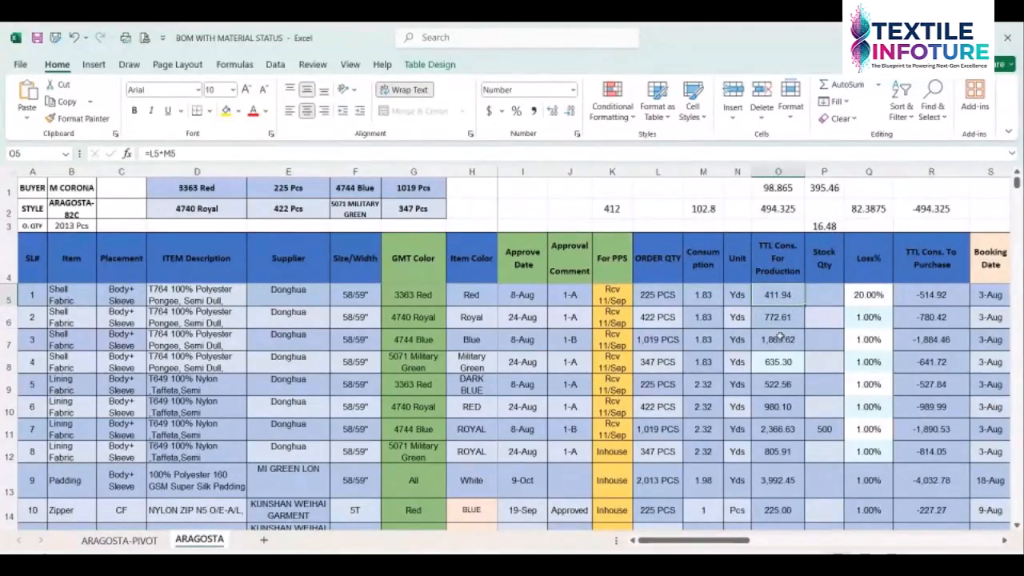
type("412")
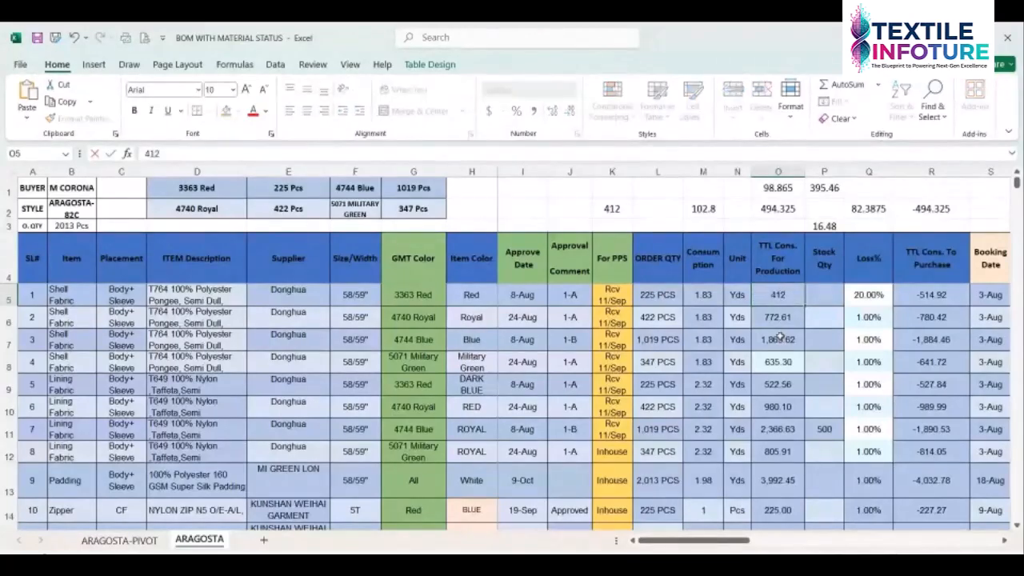
key("Return")
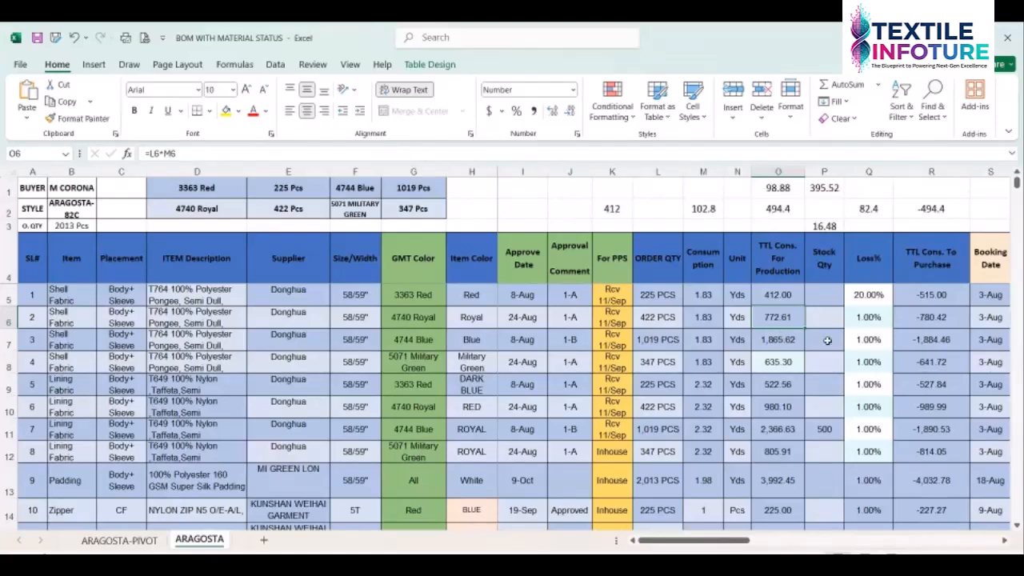
Retrace the O2 quantity from the production consumption in O5, Loss% in Q5 and loss quantity in Q2, and compare it with R5
left_click(792, 294)
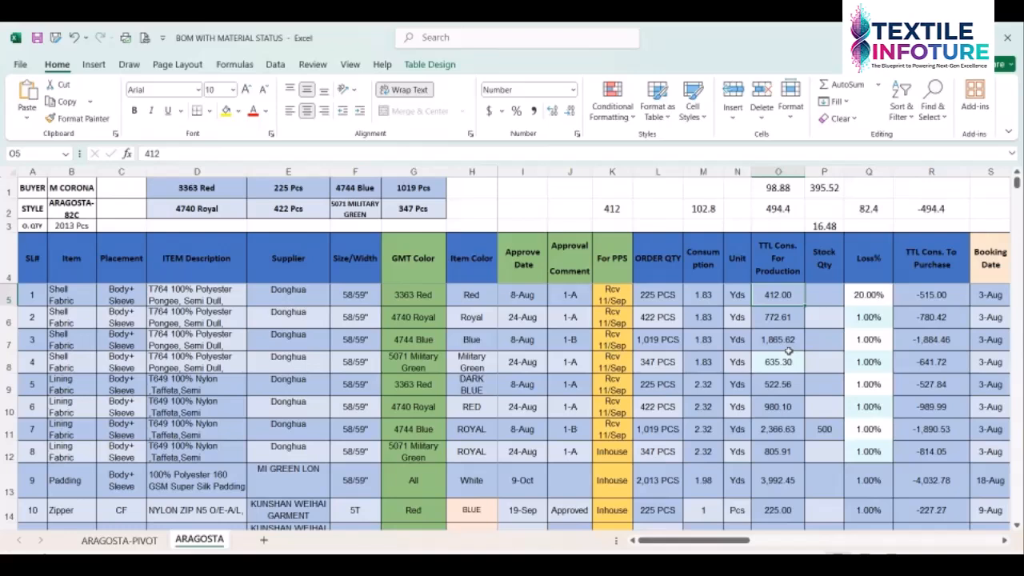
left_click(770, 211)
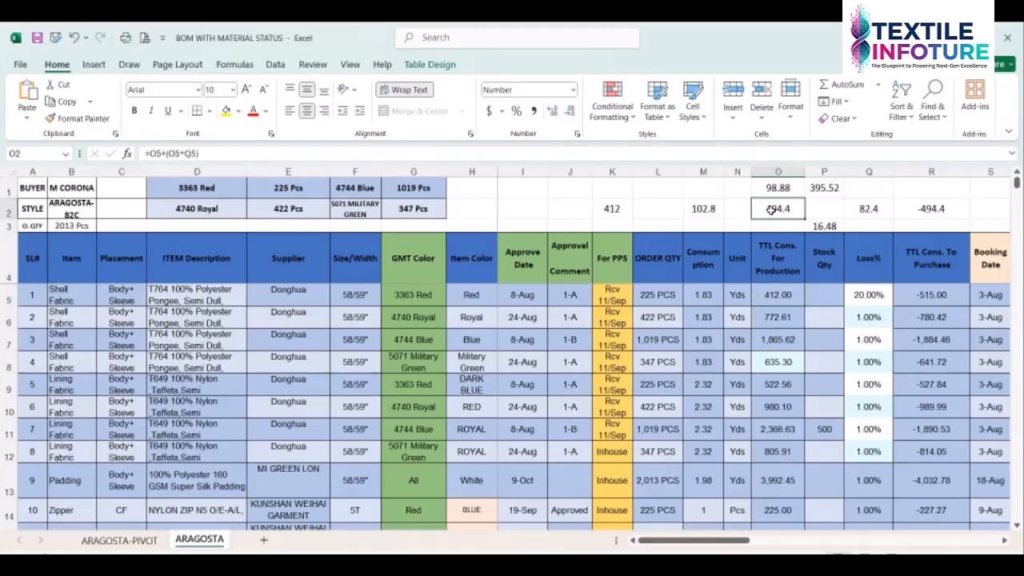
left_click(773, 298)
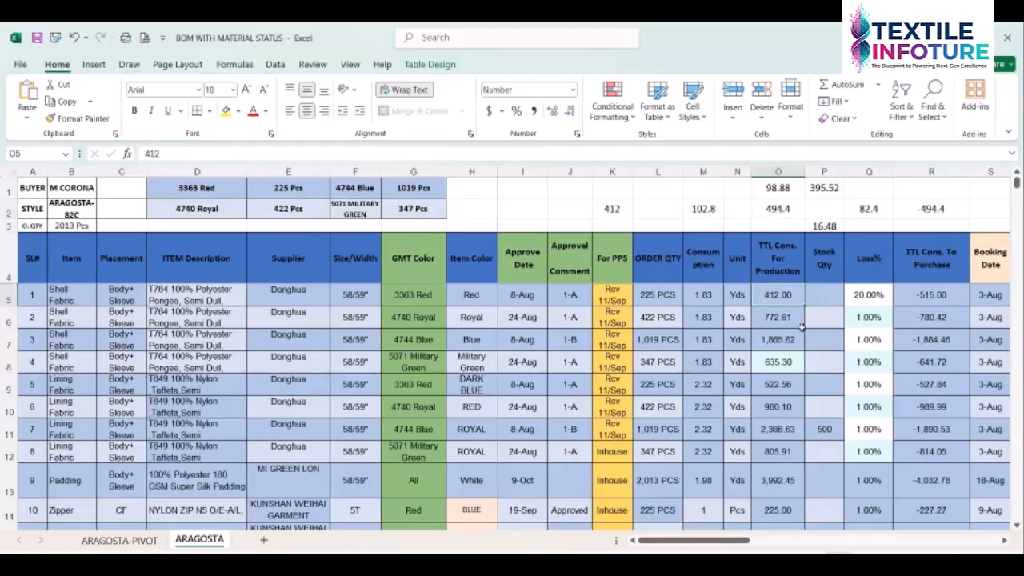
left_click(854, 295)
left_click(863, 209)
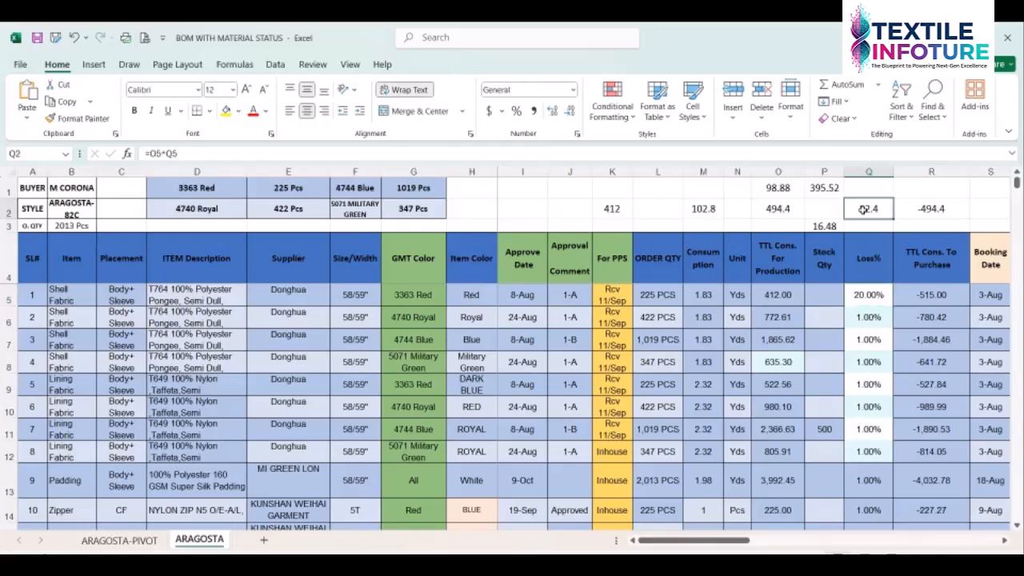
left_click(778, 211)
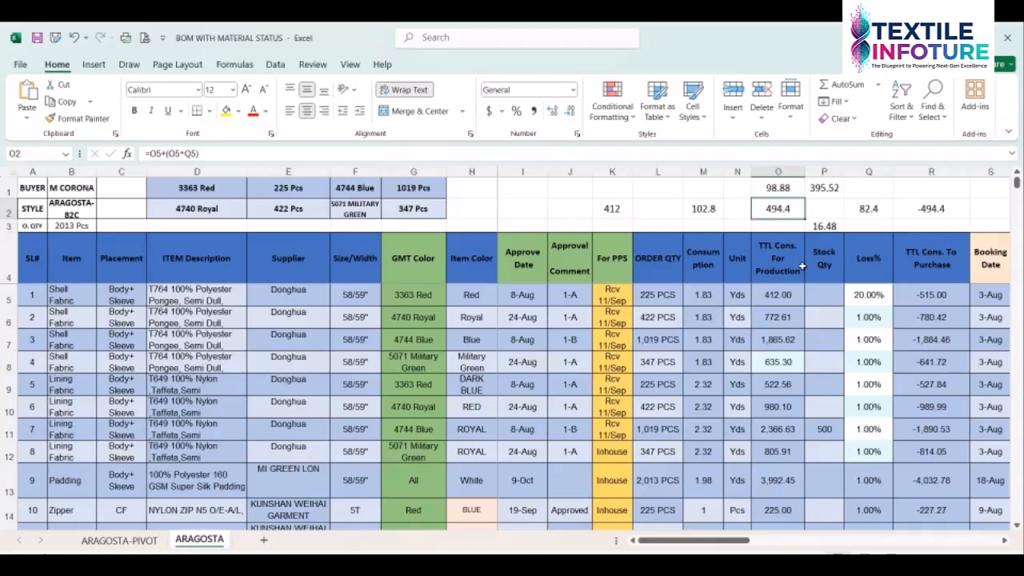
left_click(867, 295)
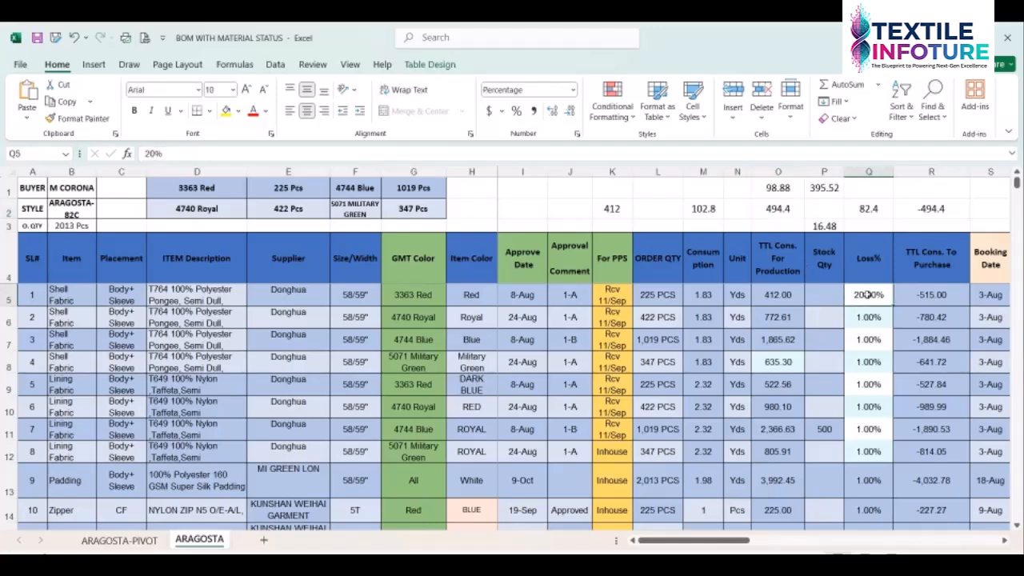
left_click(776, 213)
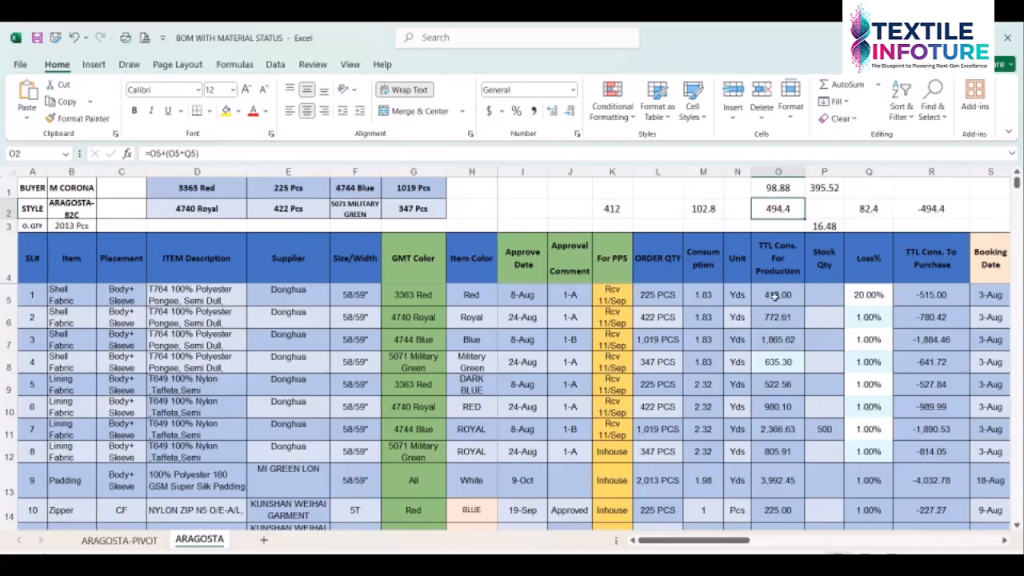
left_click(869, 295)
left_click(909, 296)
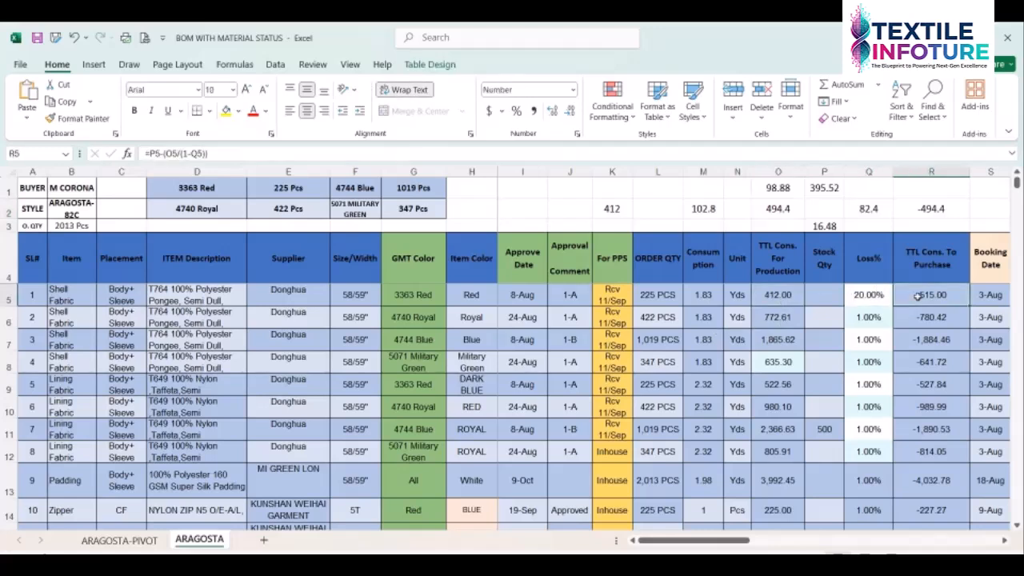
Undo the manual entry in O5 to restore its formula, and return to Loss% in Q5
left_click(768, 298)
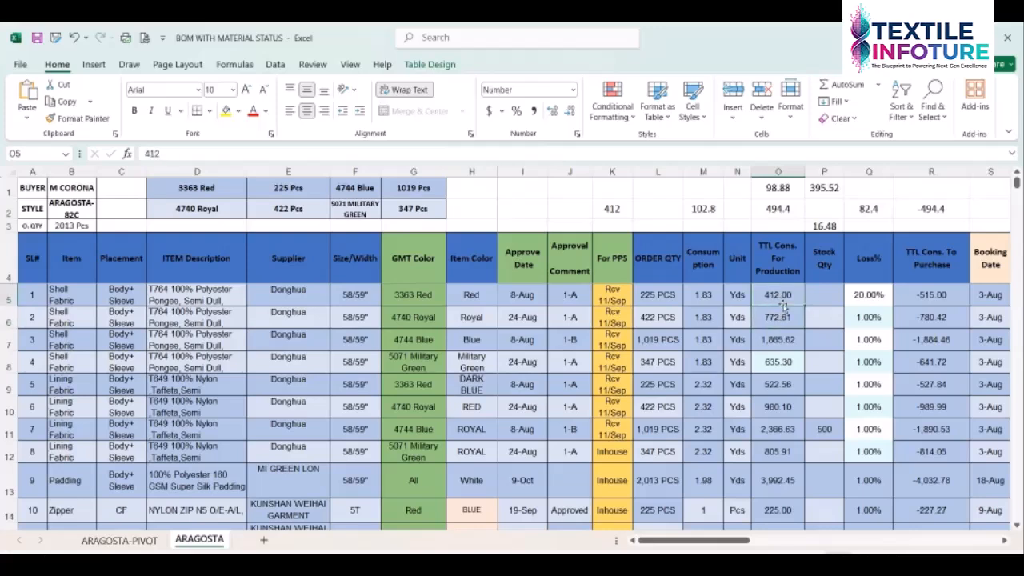
key("ctrl+z")
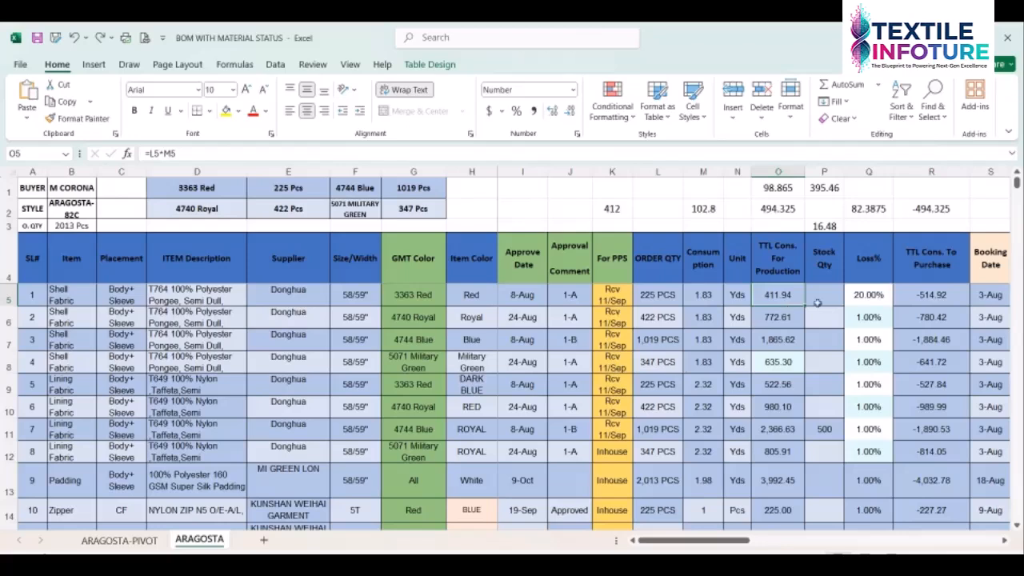
left_click(867, 295)
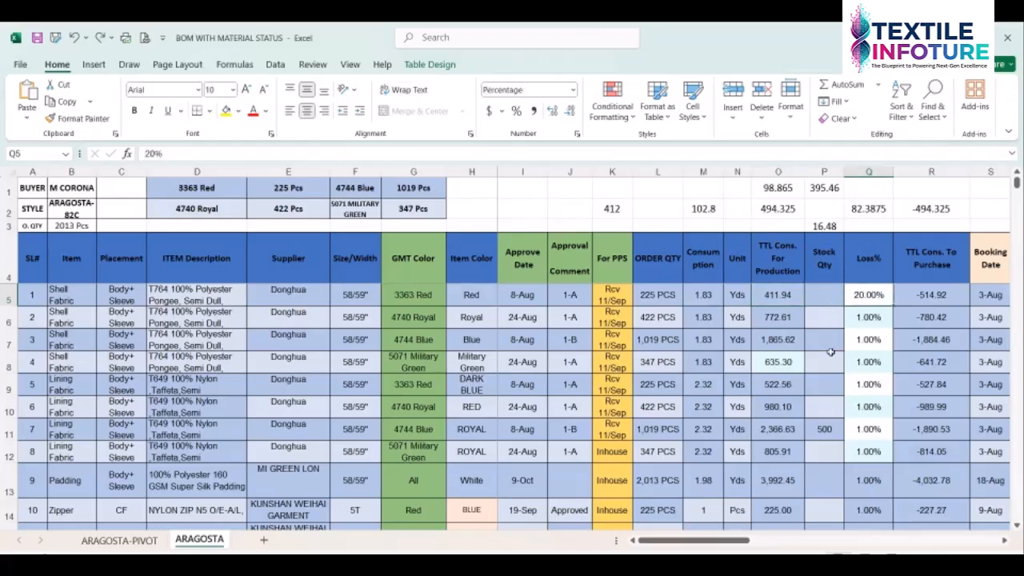
Trace the O2 quantity from the production consumption in O5, Loss% in Q5 and the loss quantity in Q2
left_click(782, 295)
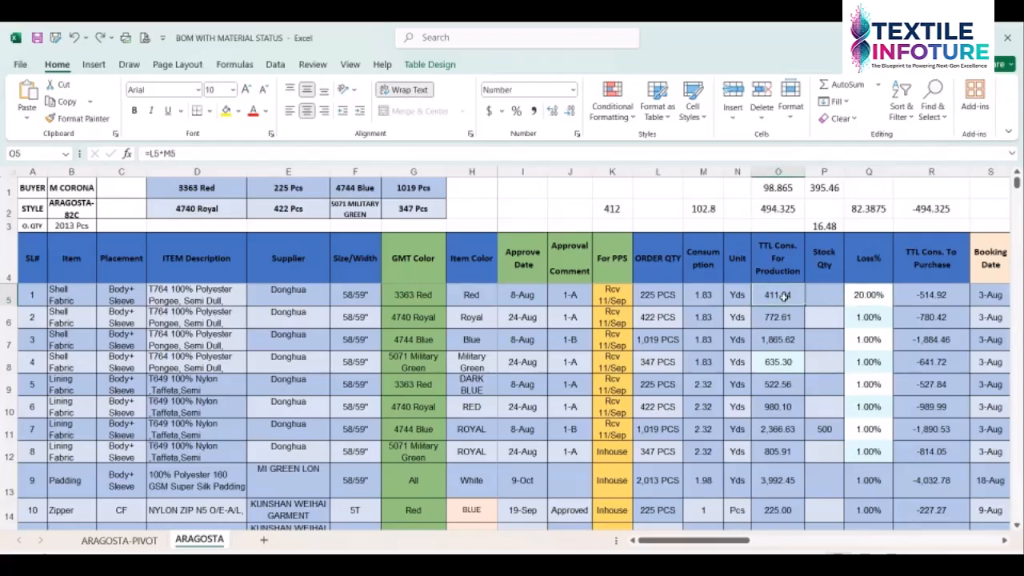
left_click(869, 294)
left_click(869, 214)
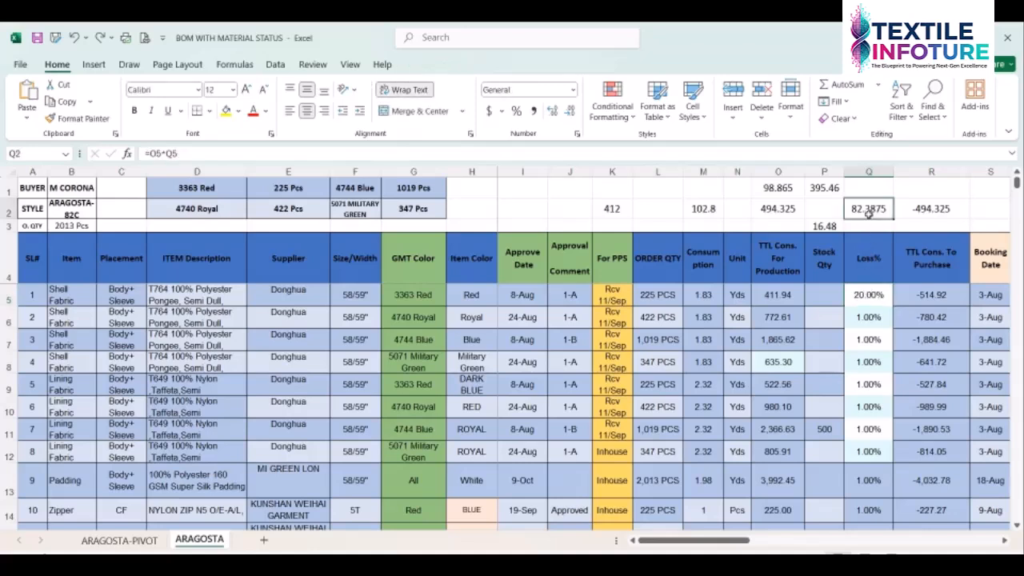
left_click(783, 296)
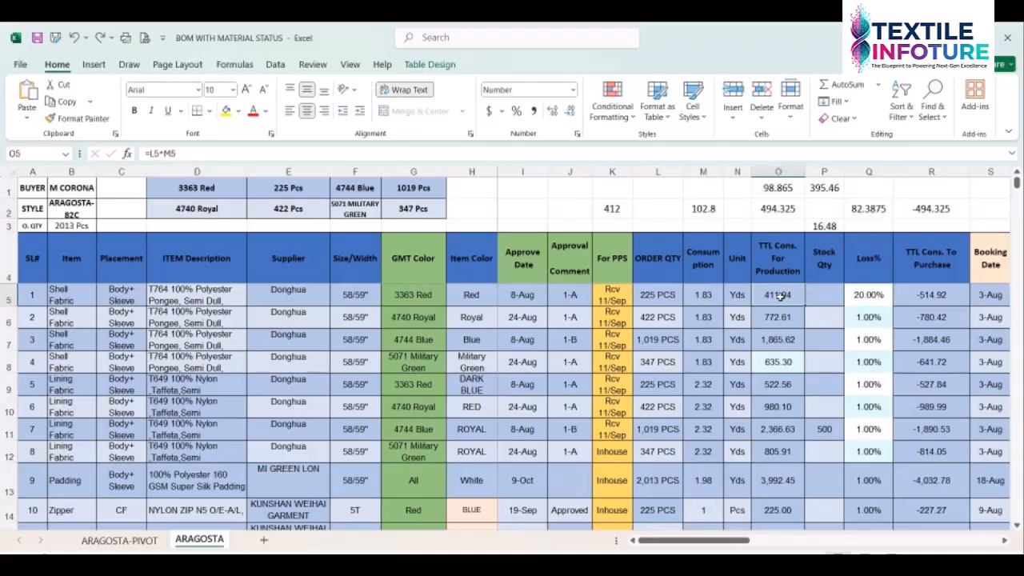
left_click(864, 206)
left_click(778, 209)
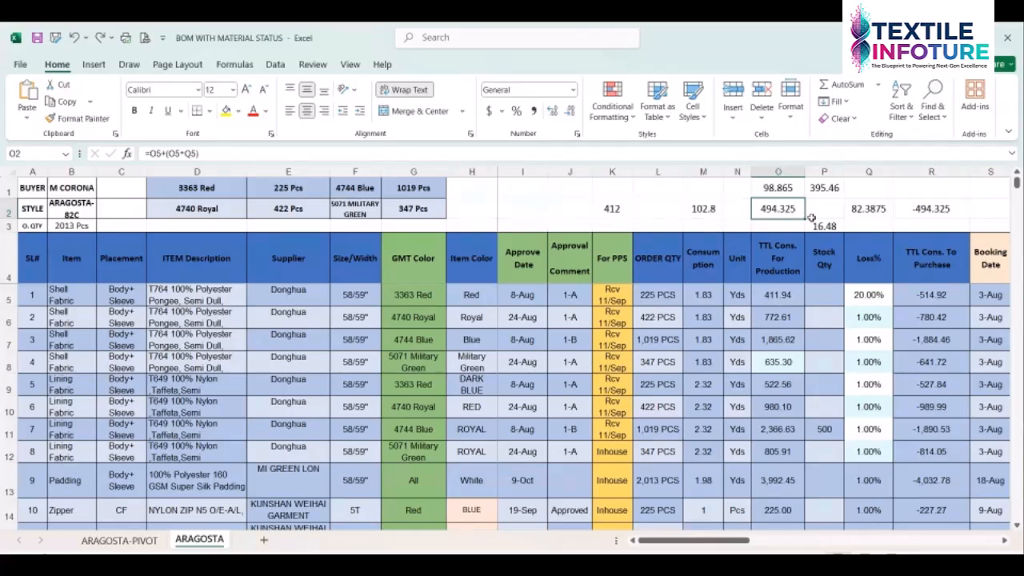
Follow the row 5 calculation from order quantity and consumption through production total and Loss% to the quantity in O2
left_click(658, 296)
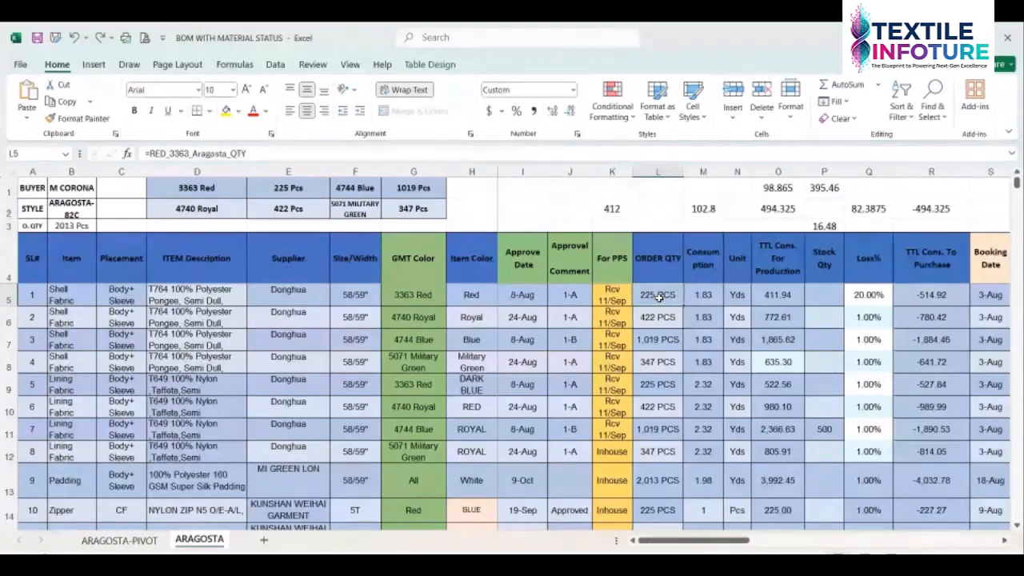
left_click(702, 297)
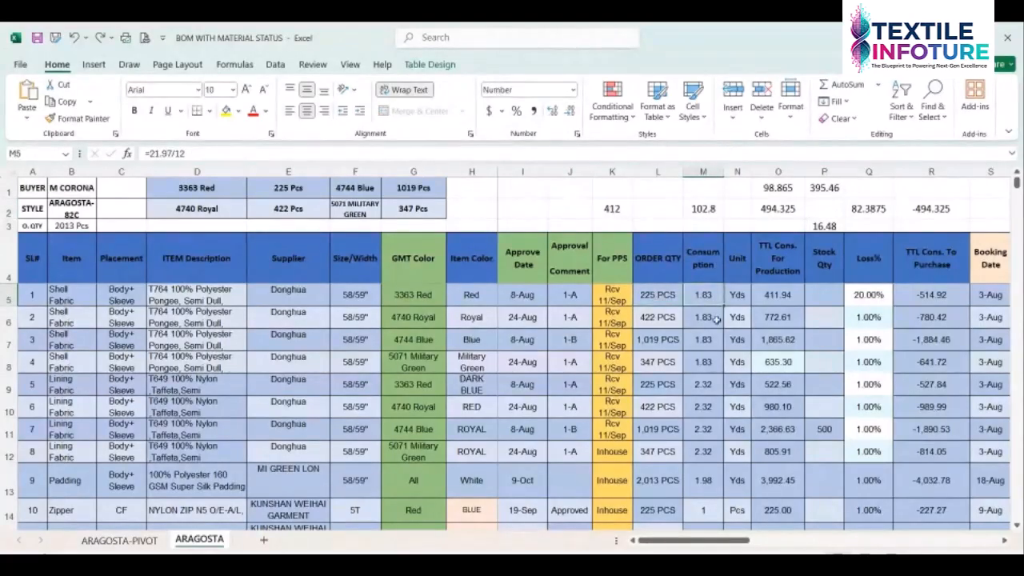
left_click(771, 298)
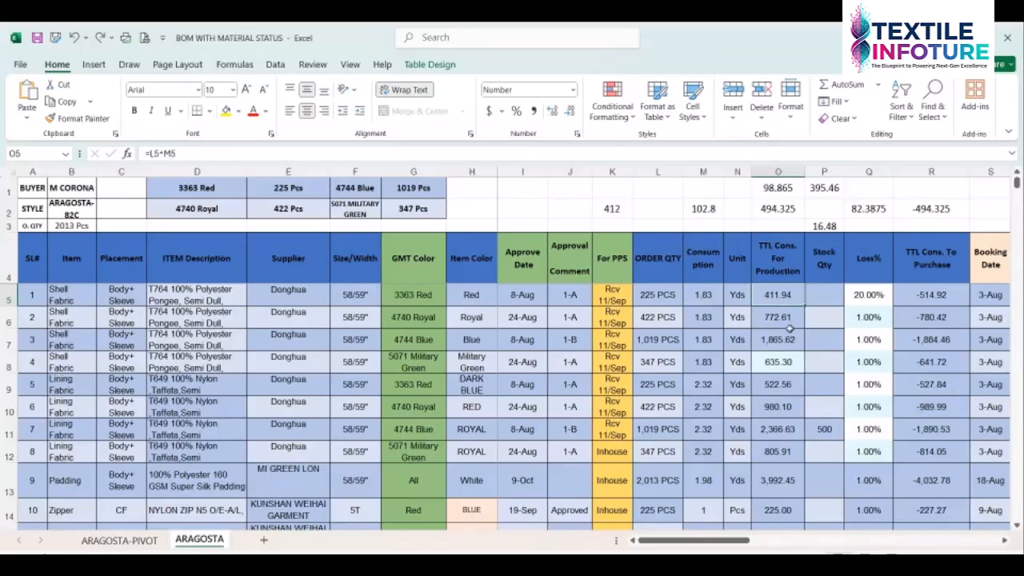
left_click(869, 294)
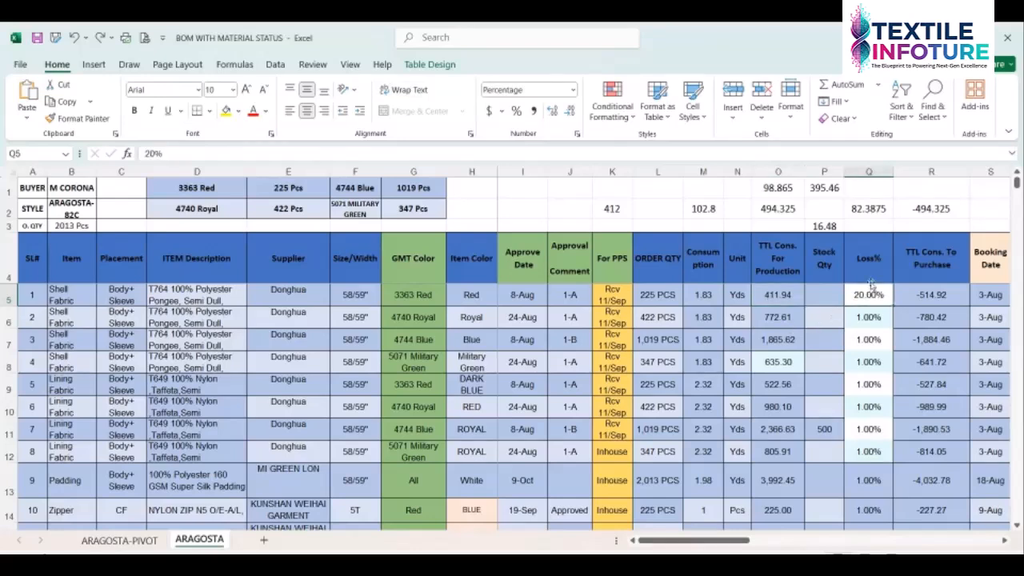
left_click(775, 206)
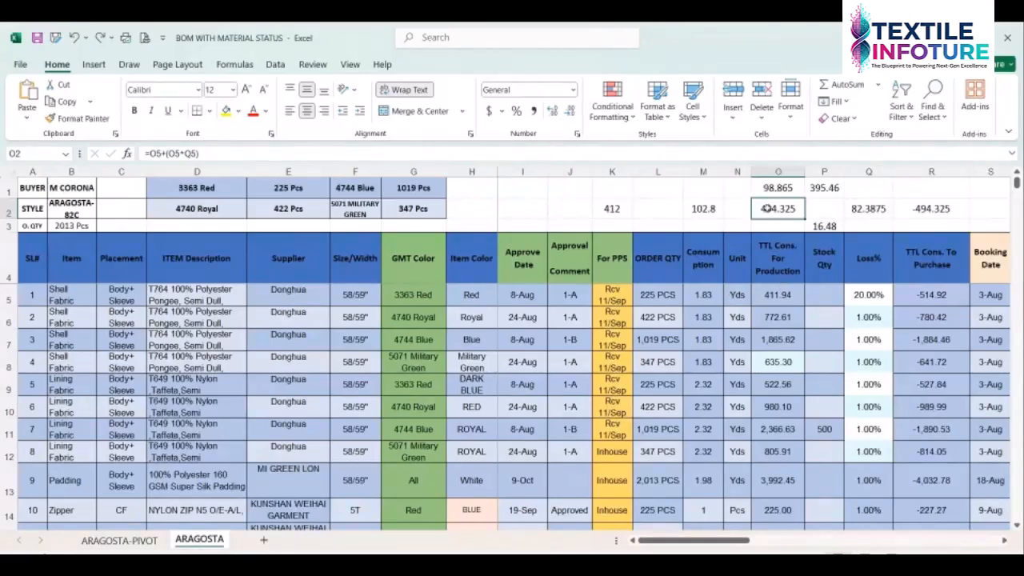
Recheck consumption, Loss% and production total in row 5 against O2, and inspect the 0.2 loss formula in O1
left_click(697, 295)
left_click(862, 294)
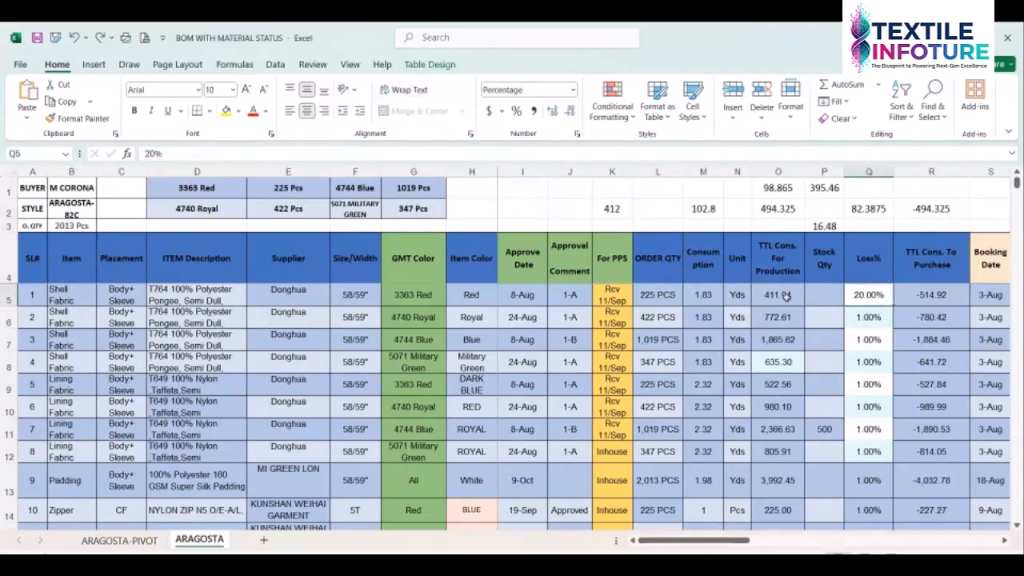
left_click(787, 296)
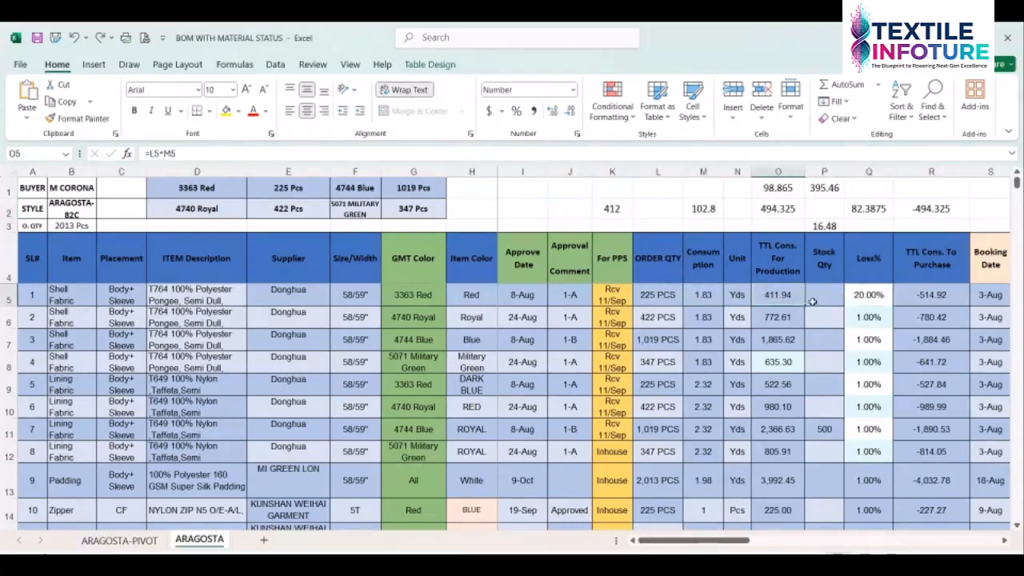
left_click(774, 210)
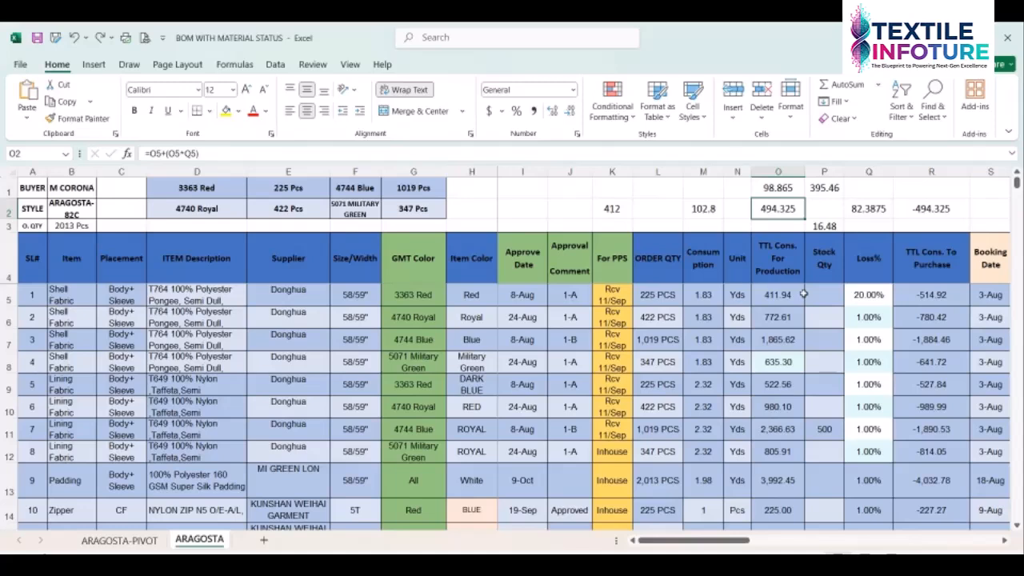
left_click(868, 295)
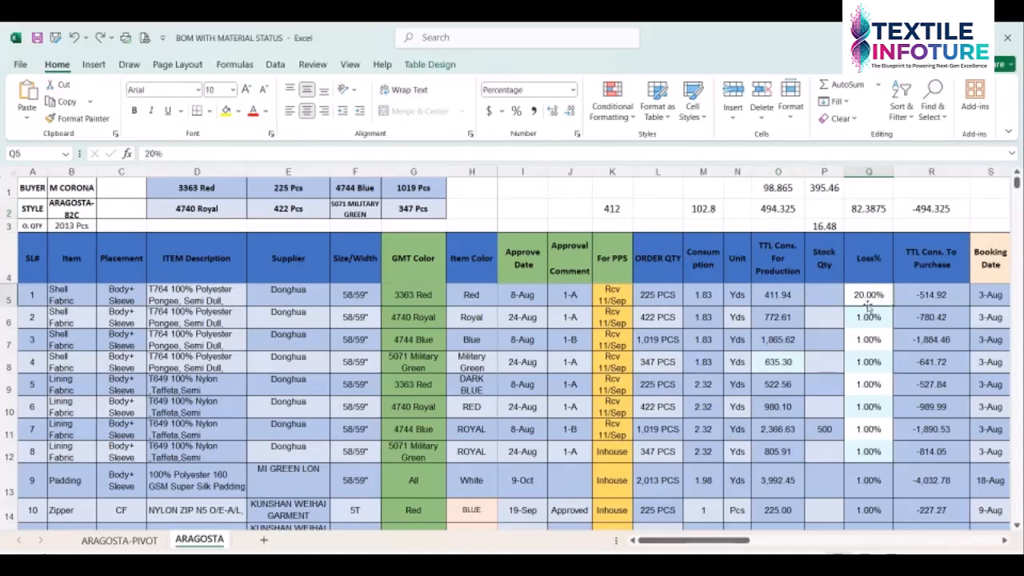
left_click(780, 213)
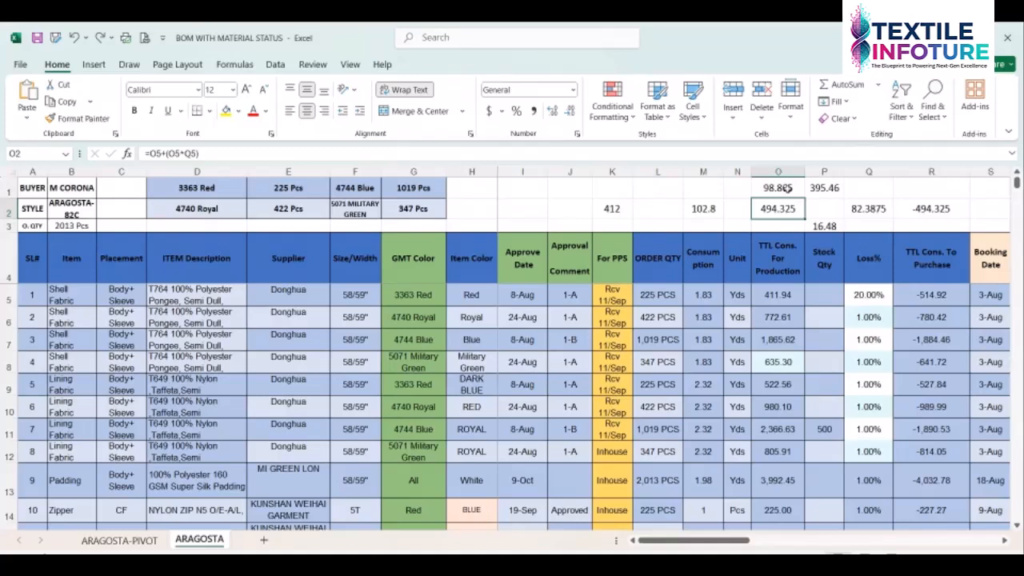
left_click(788, 187)
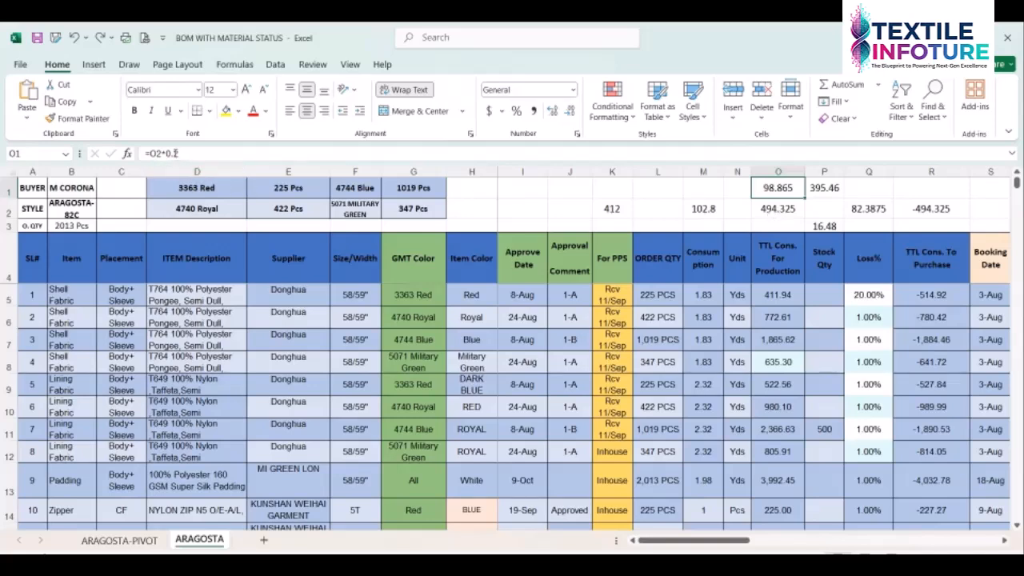
Switch to Calculator and multiply the rounded purchase quantity 494 by the loss rate 0.2
left_click(550, 569)
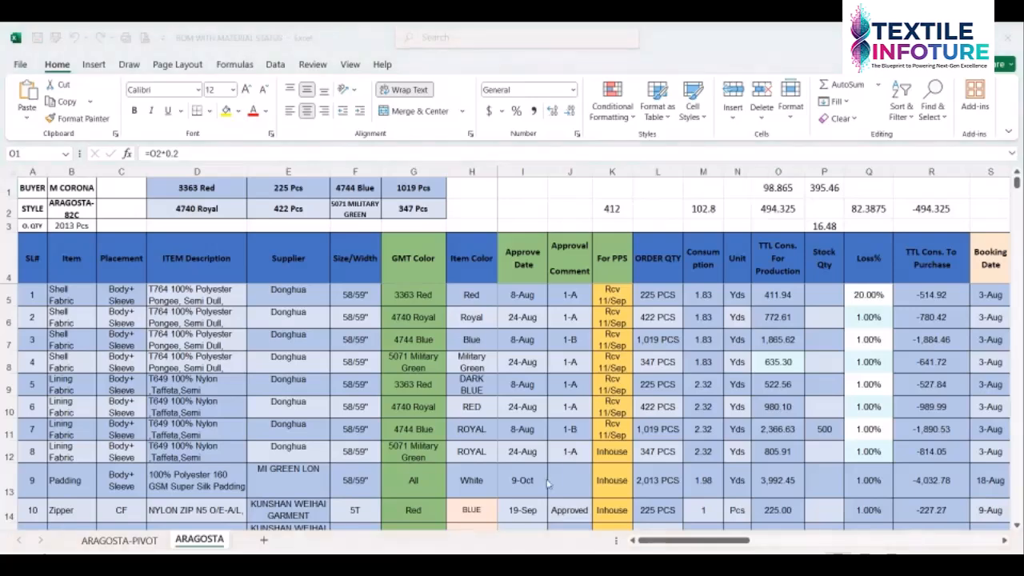
left_click_drag(164, 132, 487, 180)
left_click(415, 427)
left_click(500, 400)
left_click(419, 423)
left_click(564, 391)
left_click(507, 493)
left_click(470, 464)
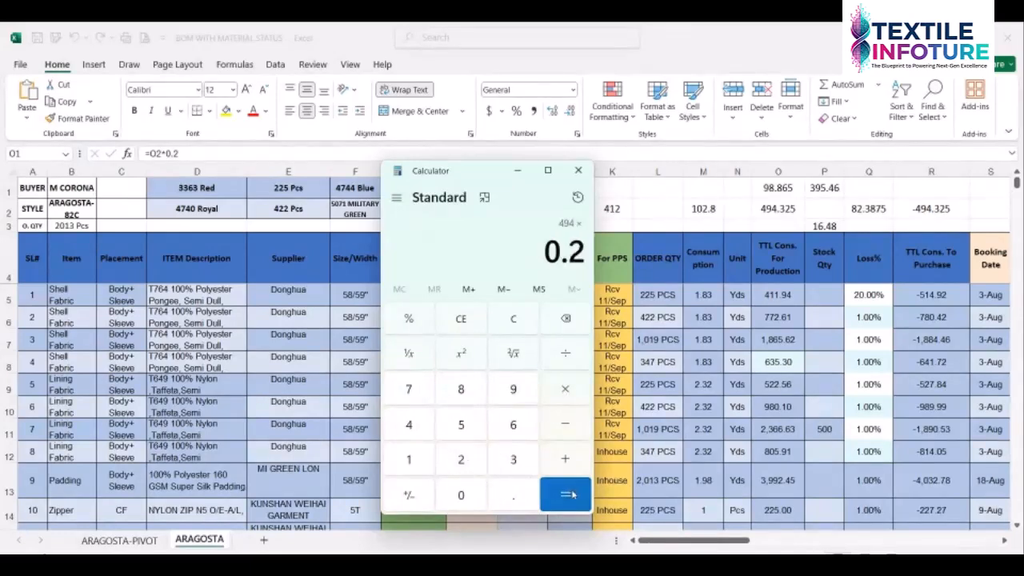
left_click(564, 494)
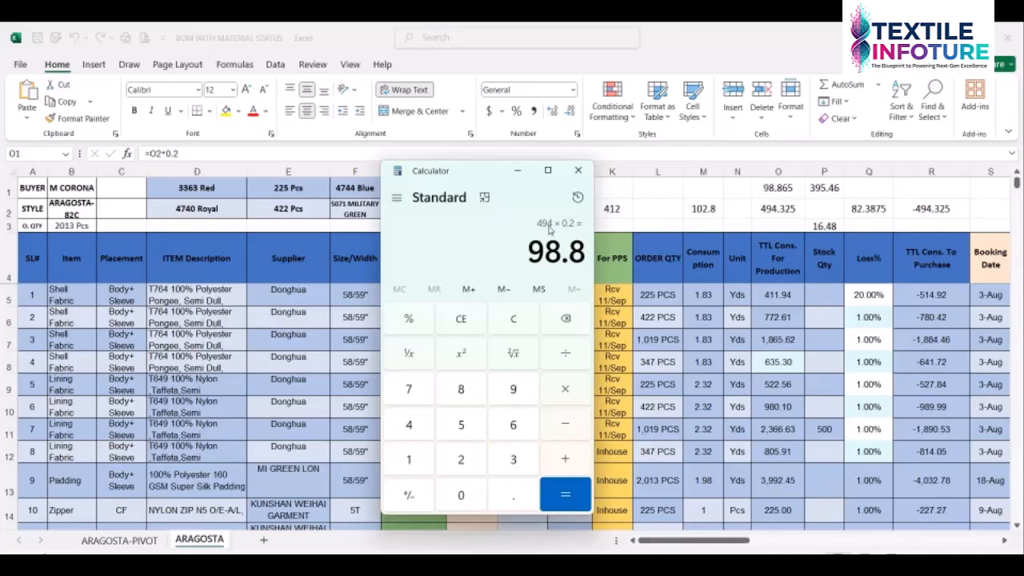
left_click_drag(528, 249, 583, 251)
left_click(561, 251)
left_click(576, 252)
Subtract the loss of 98 from 494 in Calculator, and close it to return to the Excel workbook
left_click(468, 323)
left_click(427, 429)
left_click(512, 389)
left_click(409, 424)
left_click(565, 425)
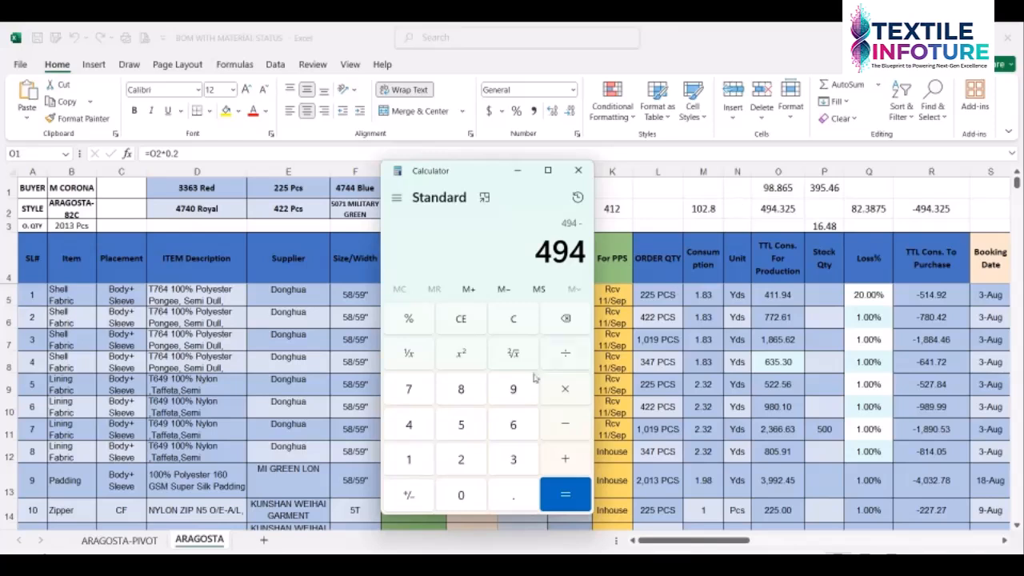
left_click(513, 388)
left_click(465, 391)
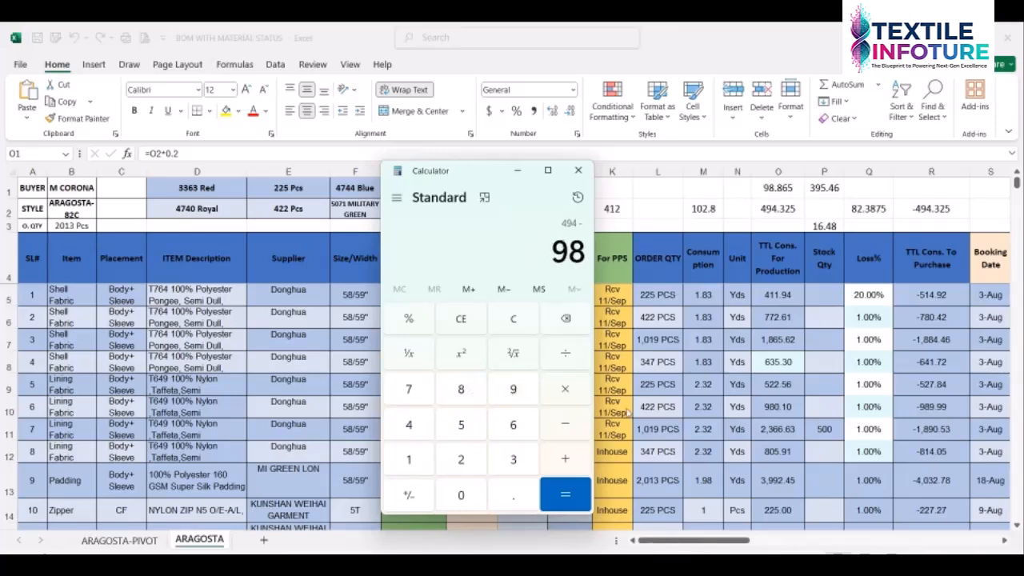
left_click(557, 501)
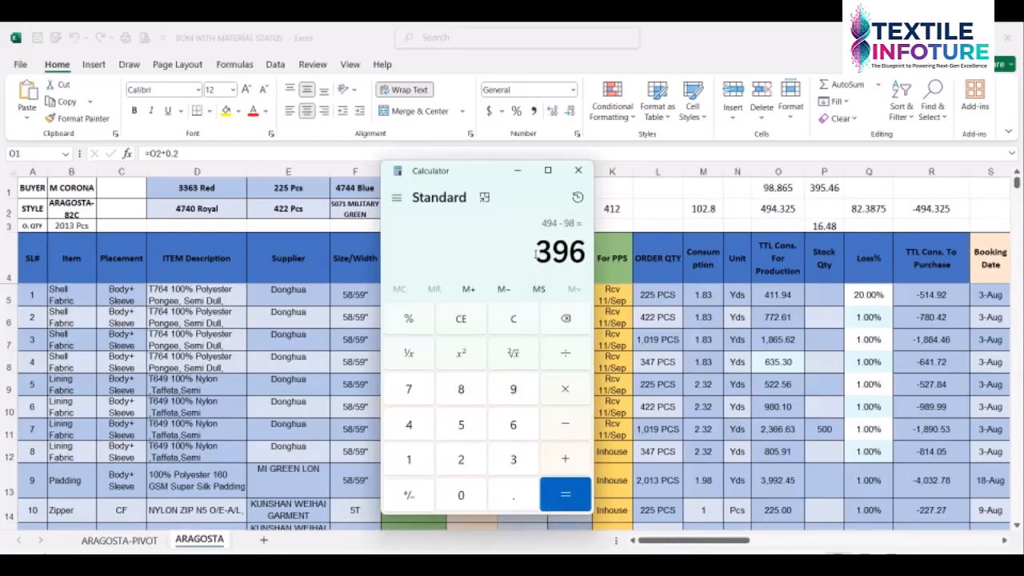
key("ctrl+c")
left_click(577, 169)
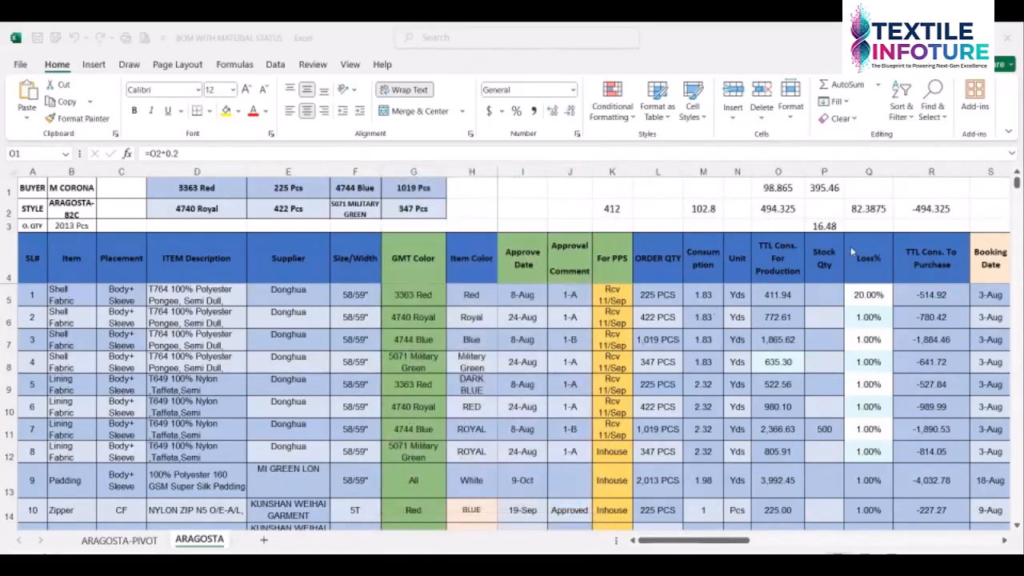
Examine the shortfall formula in P3, and retrace order quantity, consumption and Loss% in row 5 to O2 and O1
left_click(824, 227)
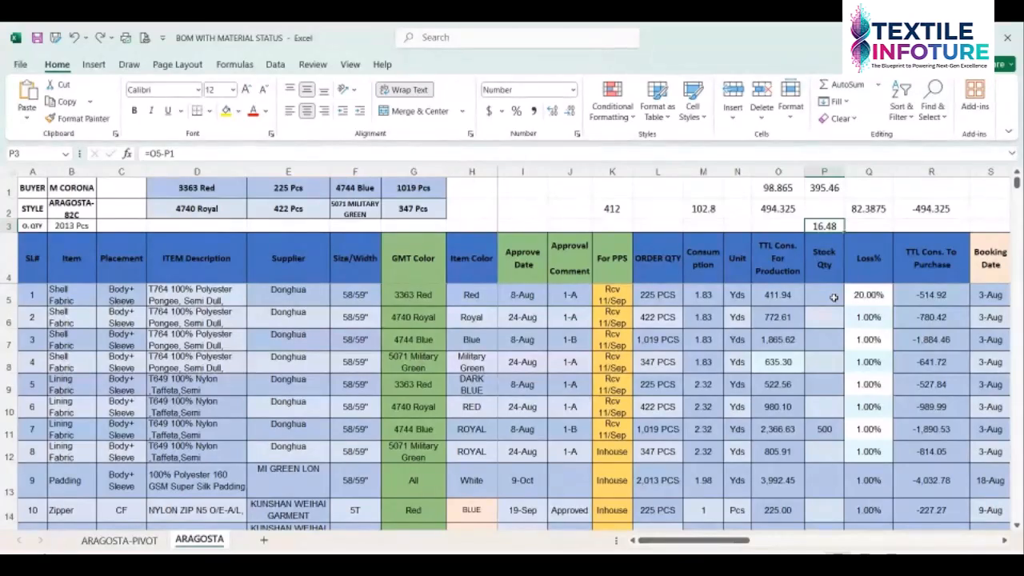
left_click(657, 296)
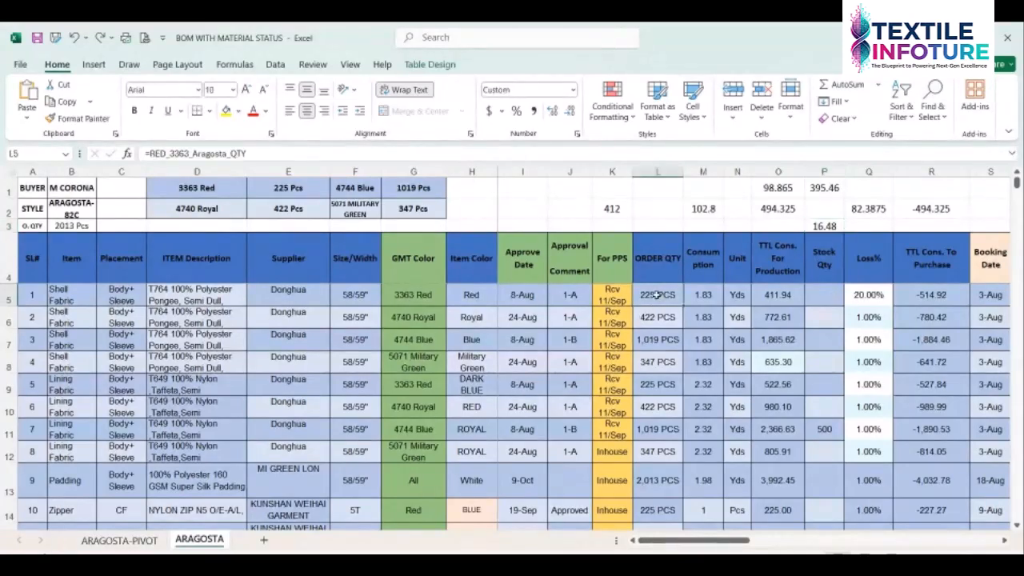
left_click(704, 296)
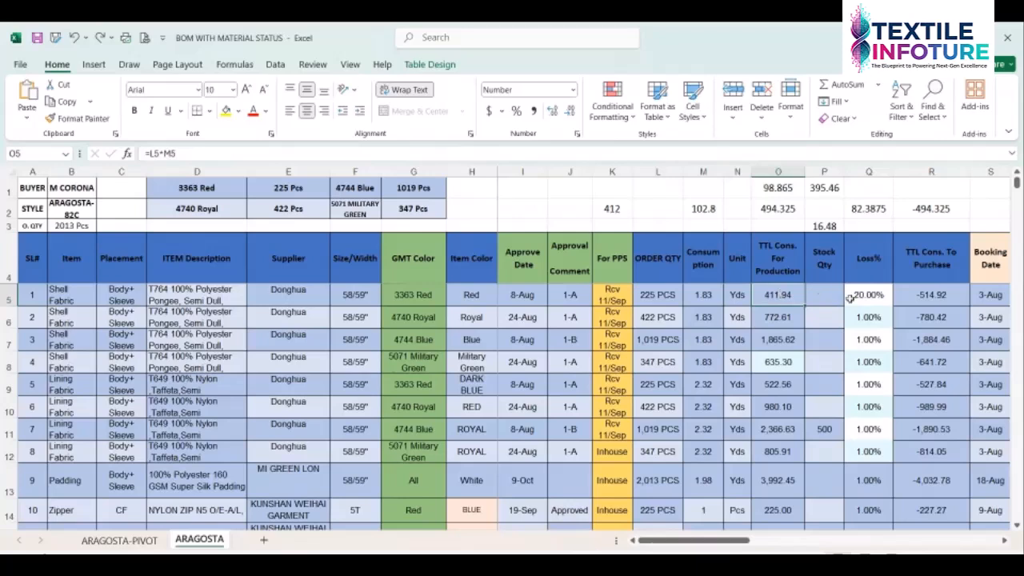
left_click(873, 296)
left_click(791, 208)
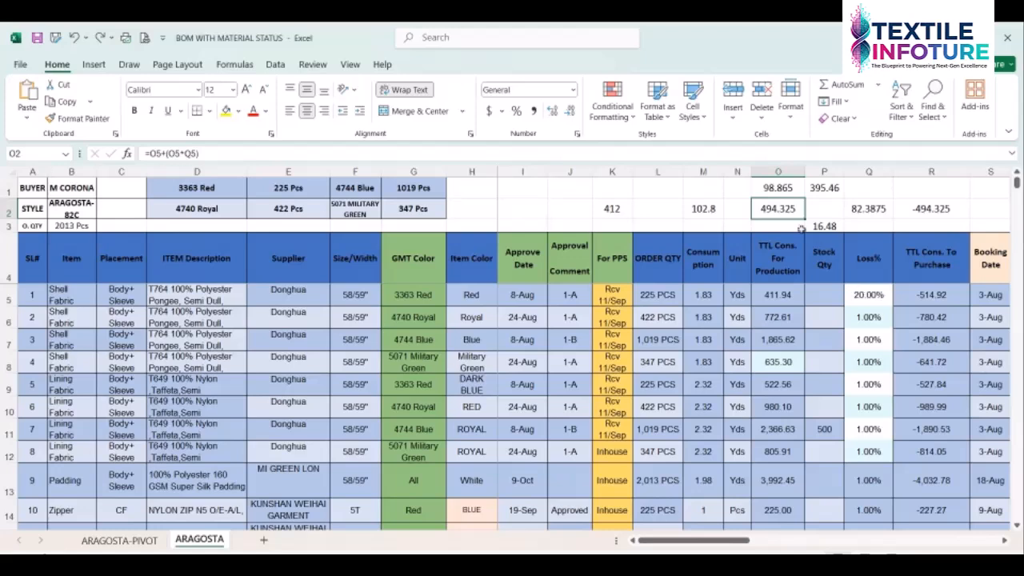
left_click(777, 187)
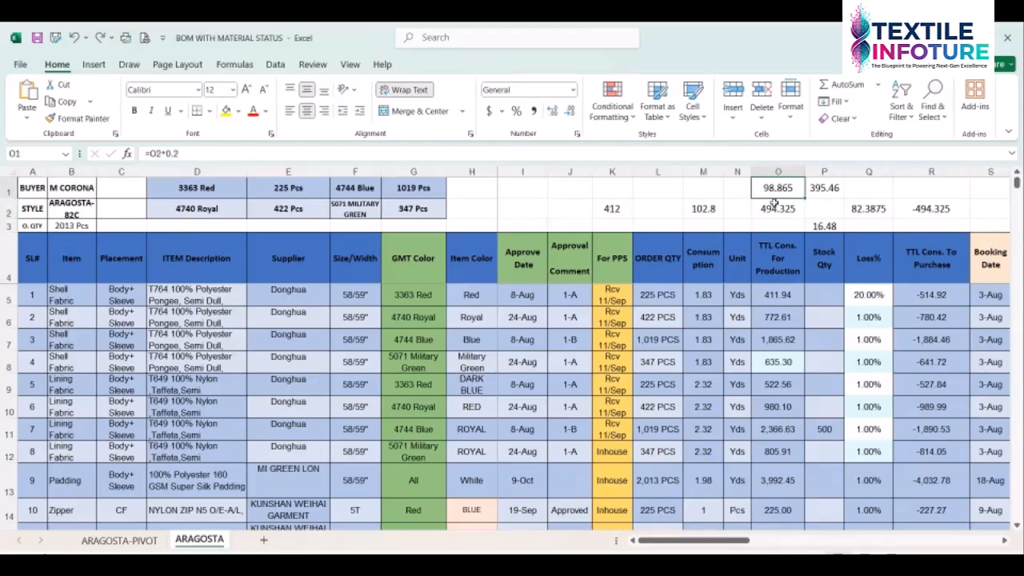
left_click(773, 208)
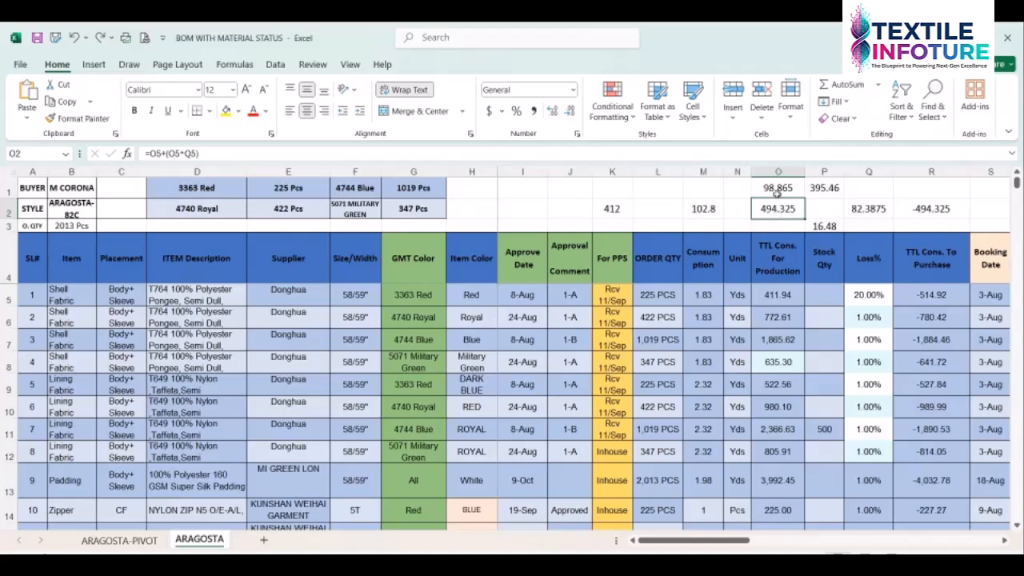
Compare the production consumption in O5 and Loss% in Q5 with the O2 quantity and the shortfall in P3
left_click(775, 293)
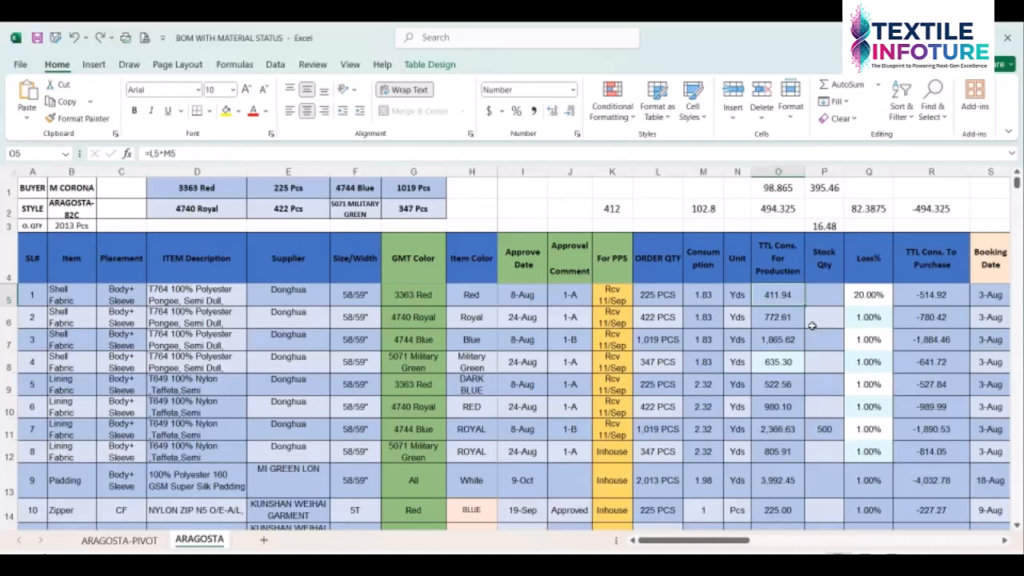
left_click(854, 295)
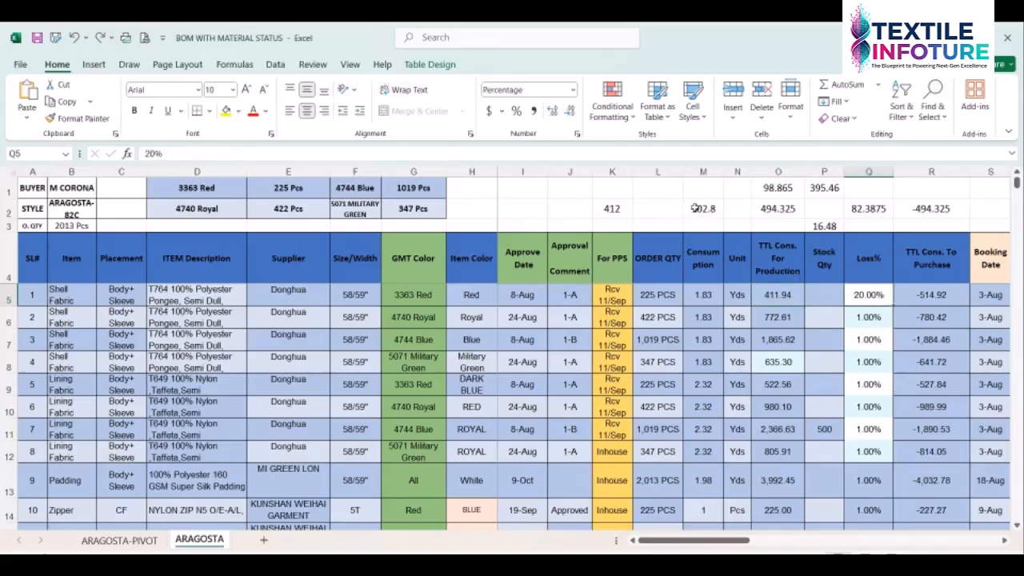
left_click(785, 295)
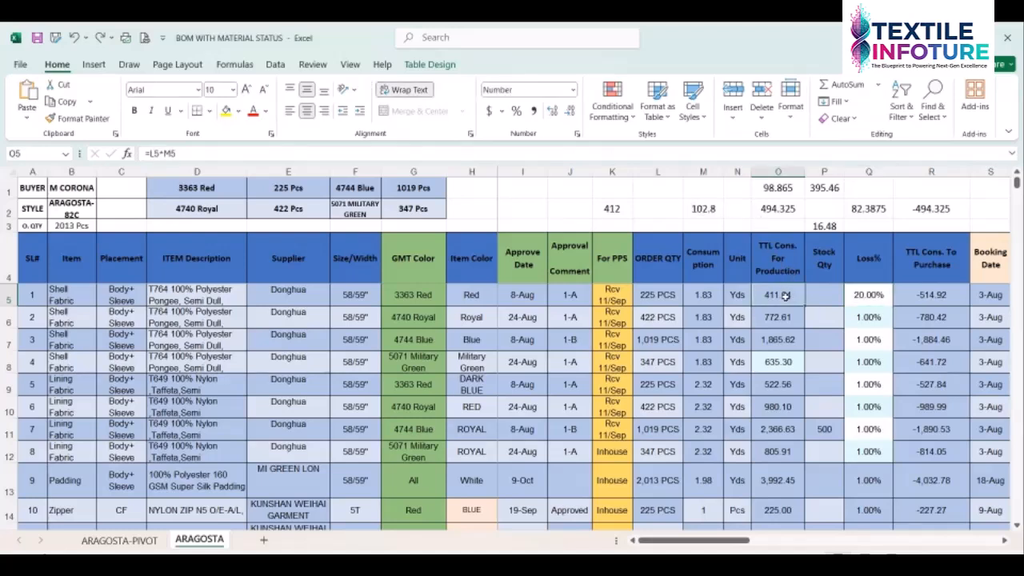
left_click(857, 295)
left_click(782, 208)
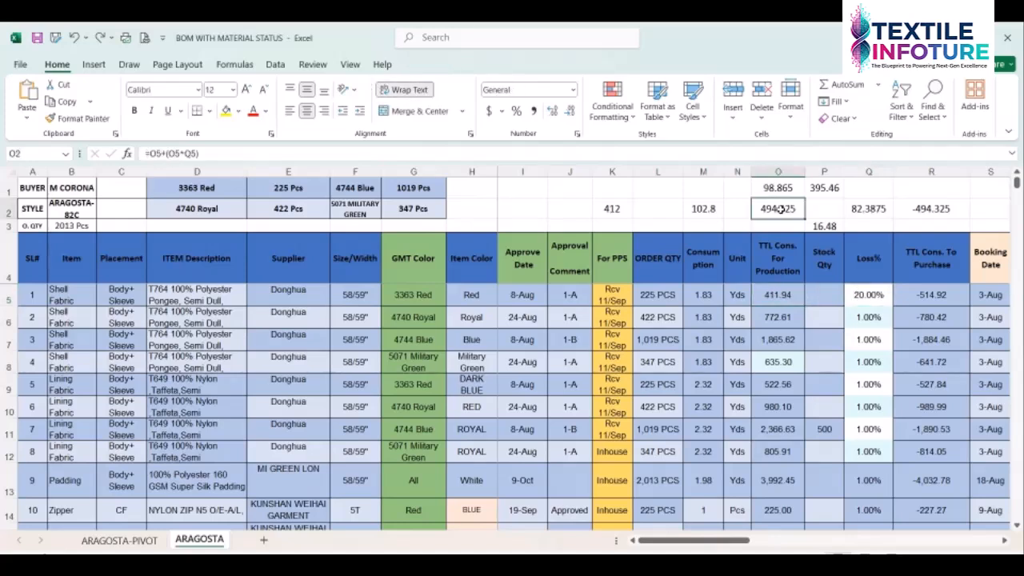
left_click(822, 226)
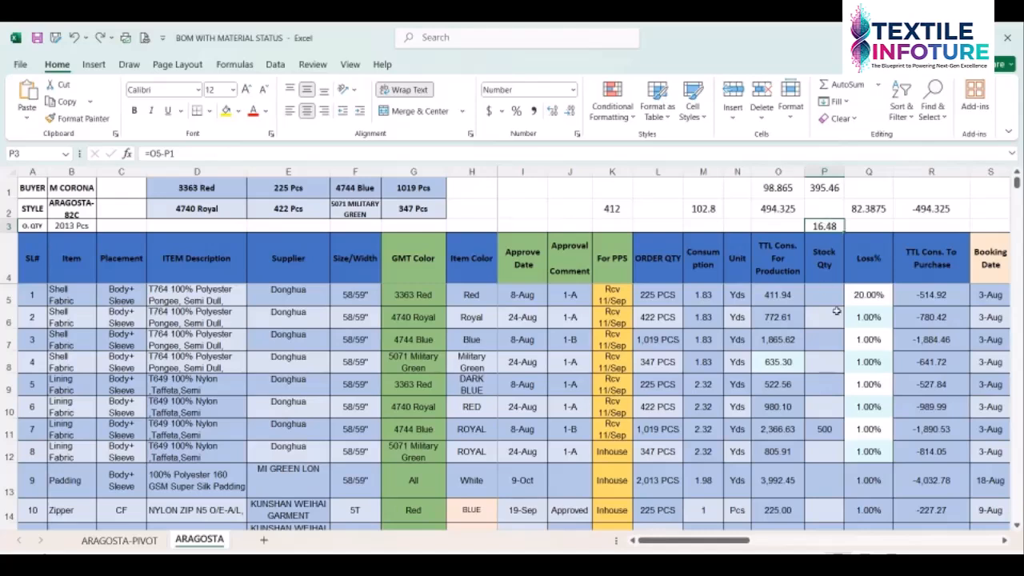
left_click(861, 300)
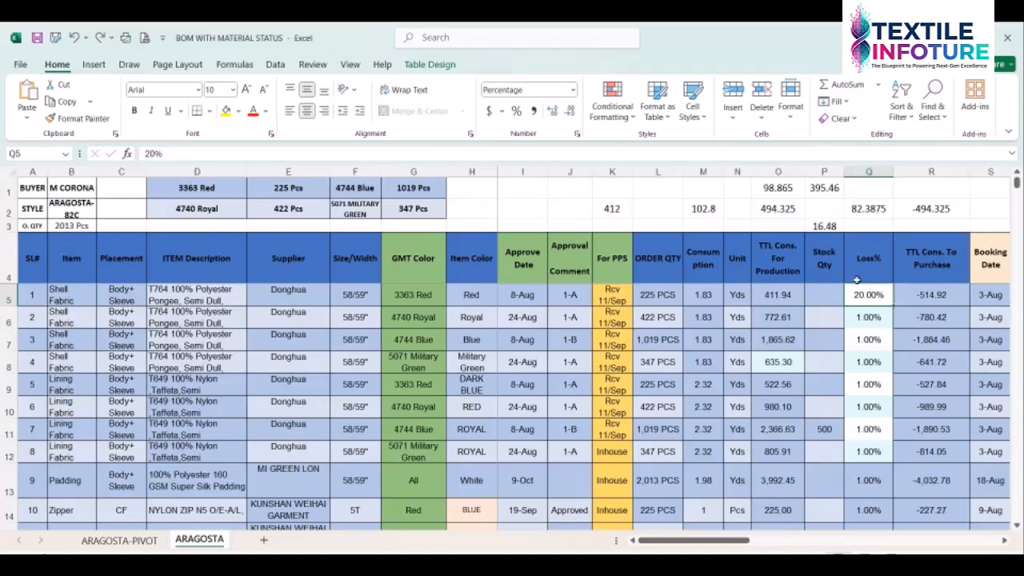
left_click(787, 292)
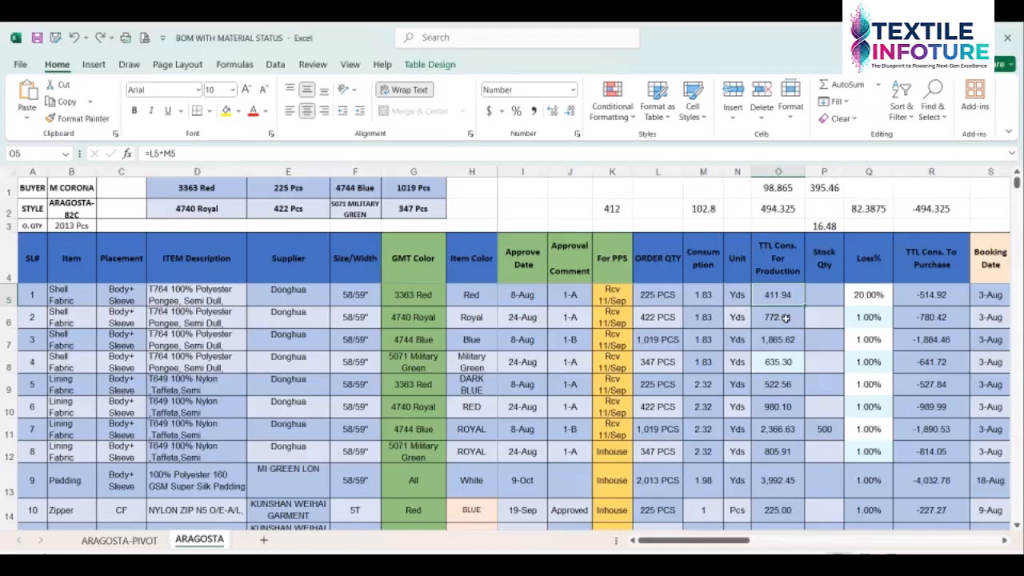
Examine Loss% in Q5, production consumption in O5 and the formula in M2, and highlight the O5/(1-Q5) part of the R5 formula
left_click(855, 298)
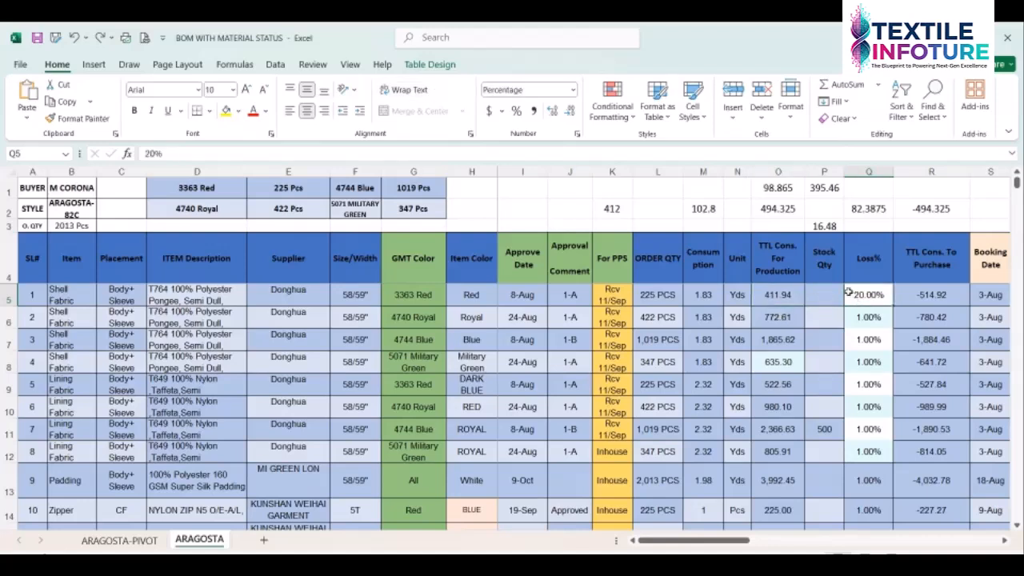
left_click(777, 295)
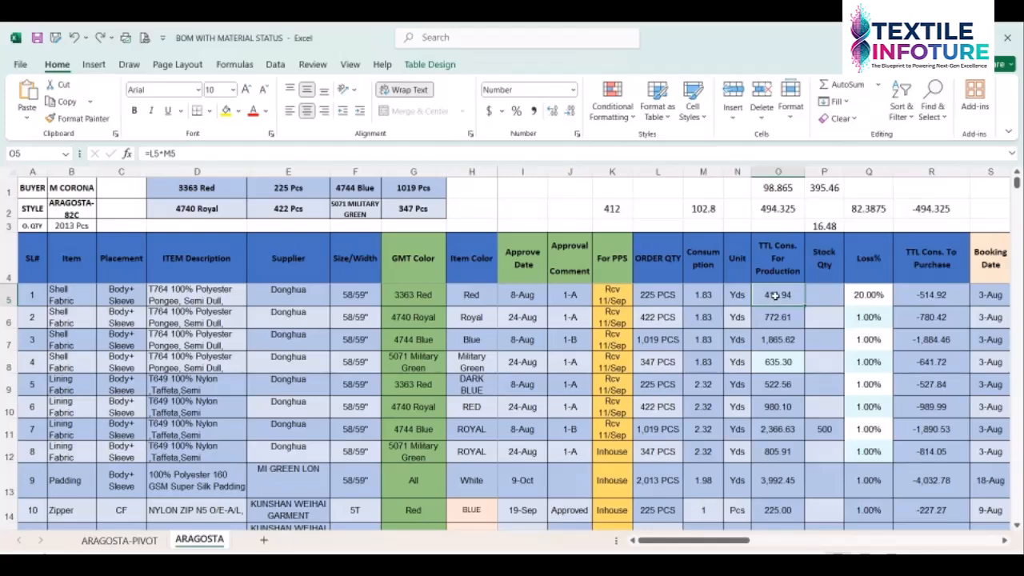
left_click(707, 211)
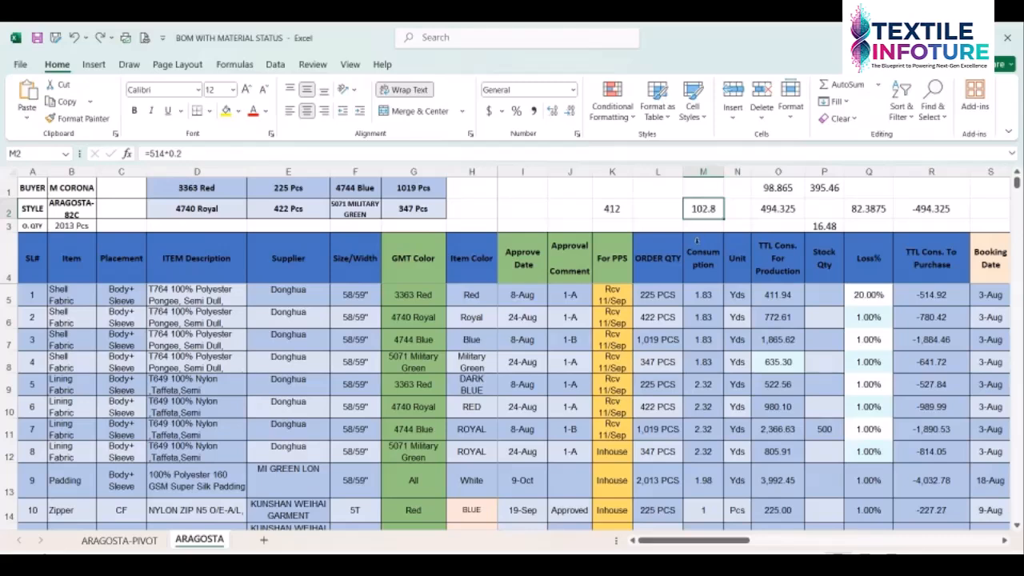
left_click(935, 295)
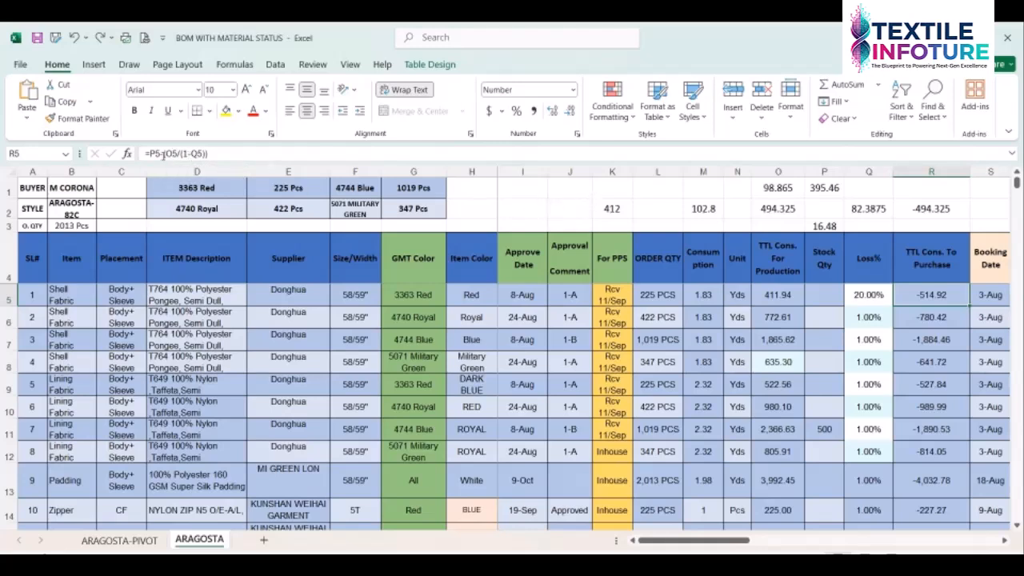
left_click_drag(164, 153, 250, 152)
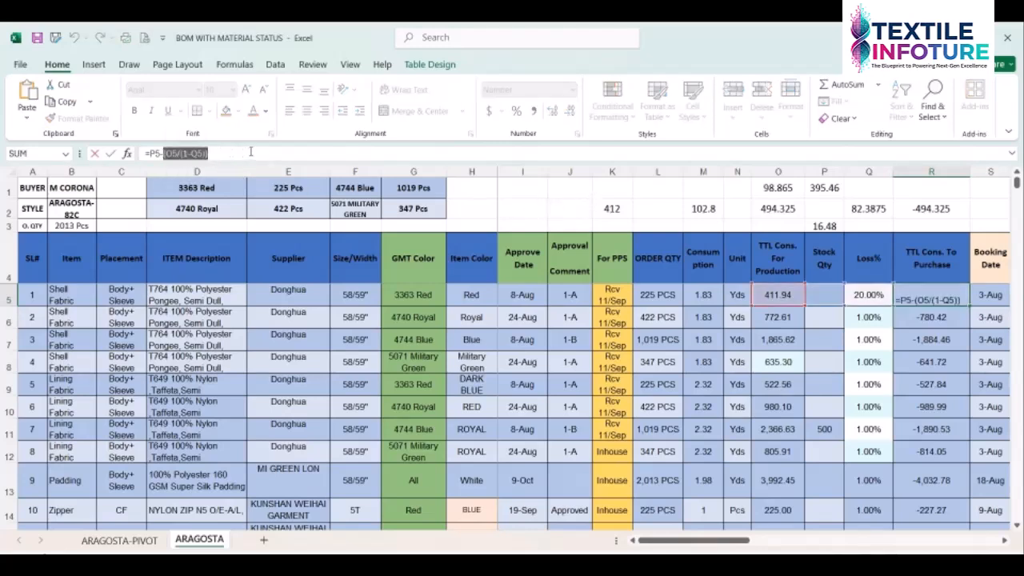
key("Tab")
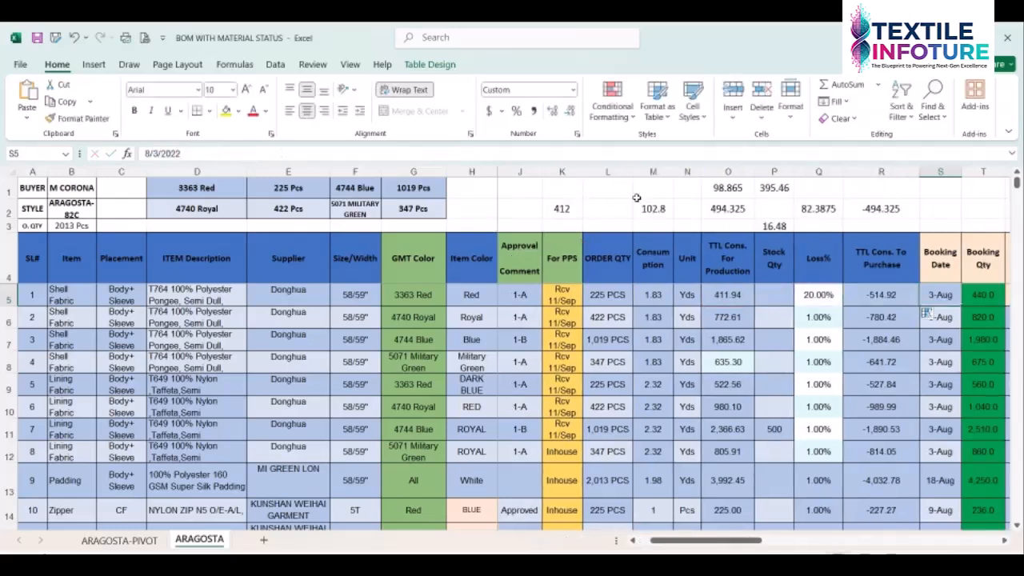
Enter the formula =(O5/(1-Q5)) in cell L1 and reselect the cell to check it
left_click(592, 192)
type("=")
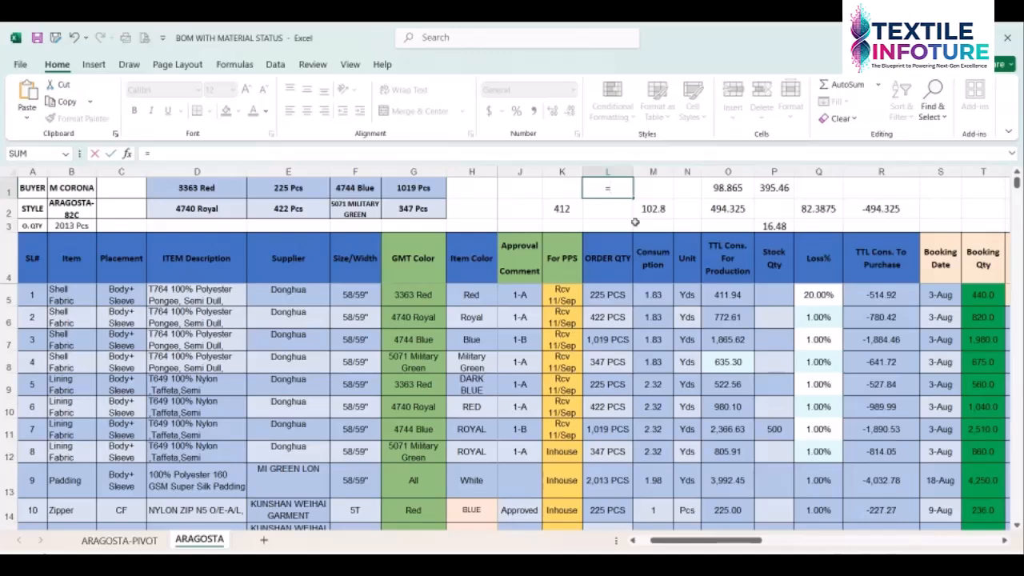
type("(O5/(1-Q5))")
key("Return")
left_click(615, 190)
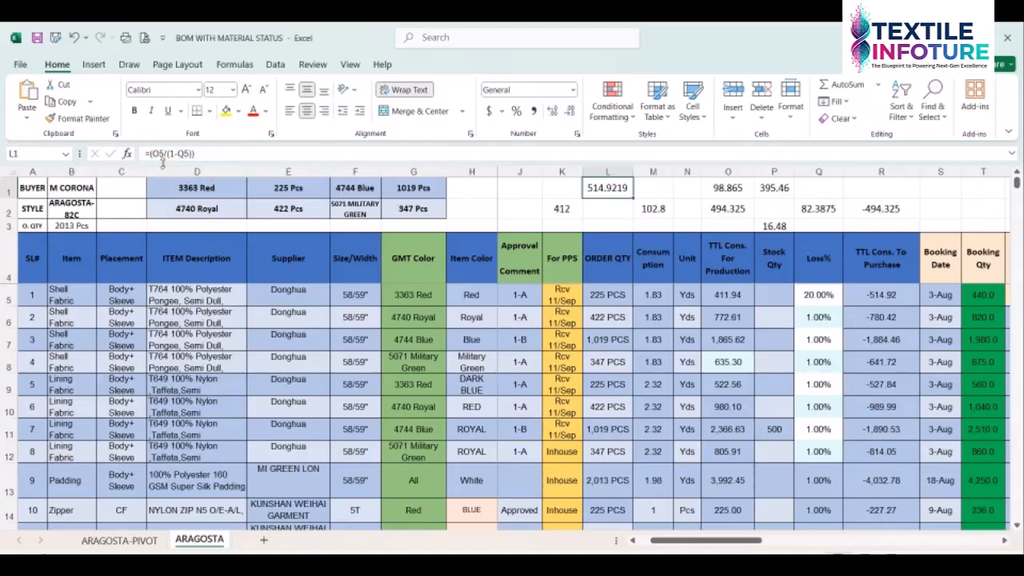
Enter the formula =412/.8 in cell K1 and reselect the cell to check it
left_click(560, 190)
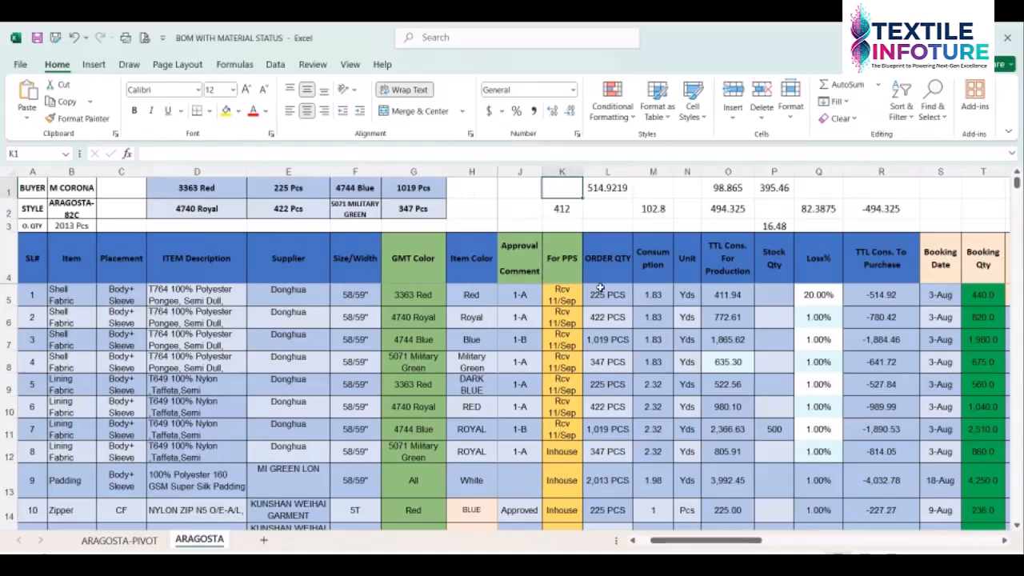
type("=412/.8")
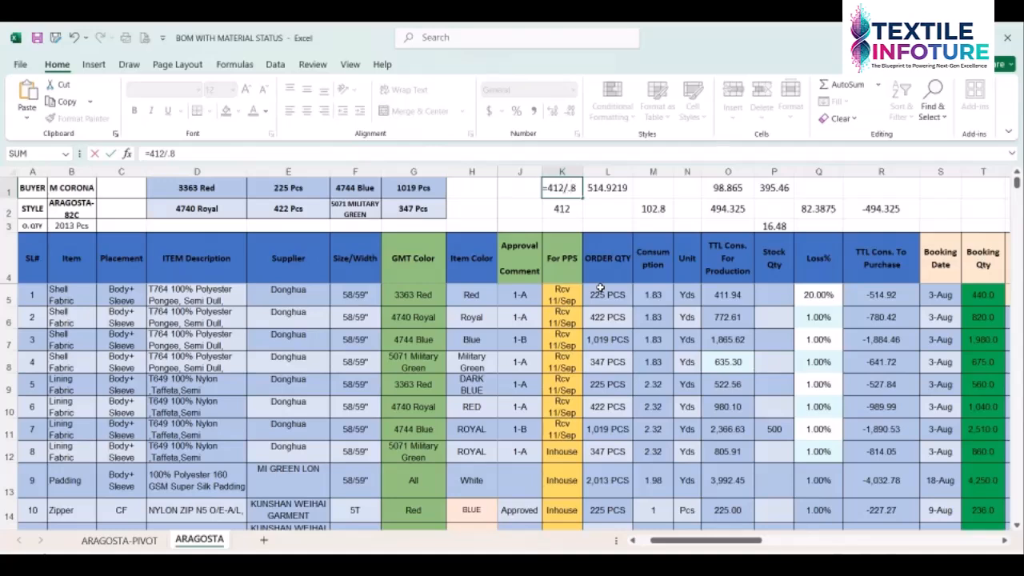
key("Return")
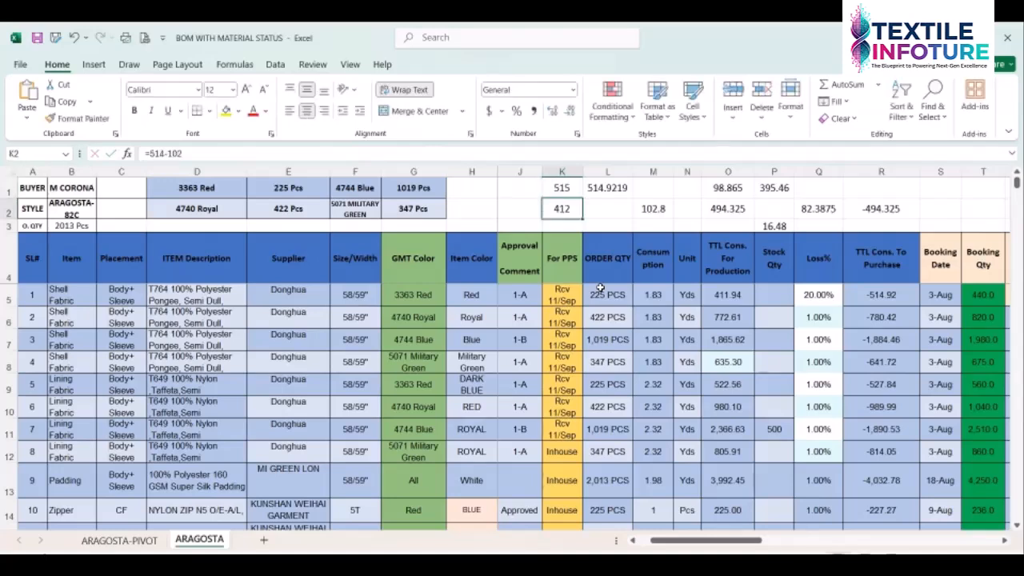
left_click(562, 188)
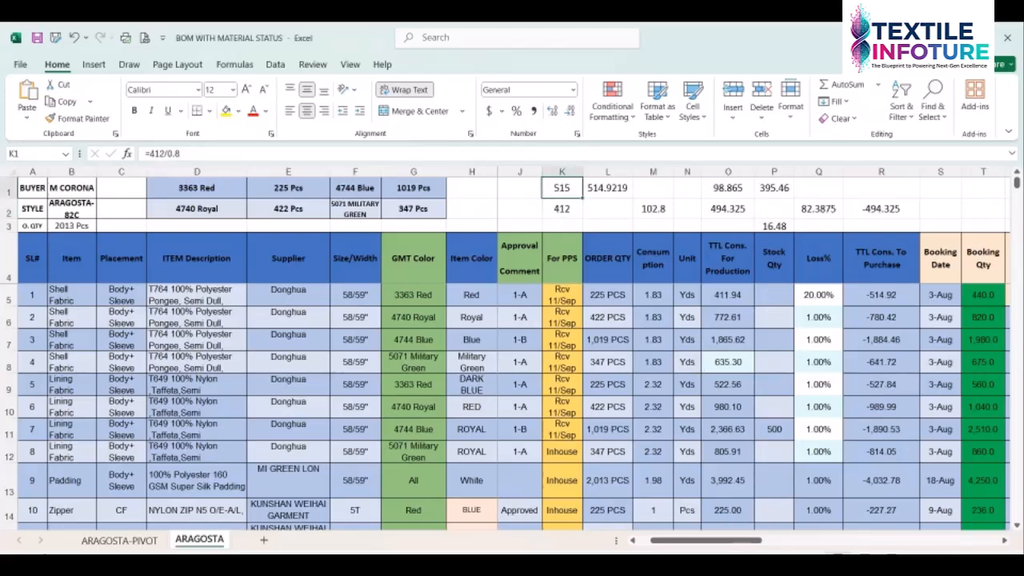
Switch to Calculator, divide the production consumption 411.94 by 0.8, and close it to return to the Excel workbook
left_click(486, 564)
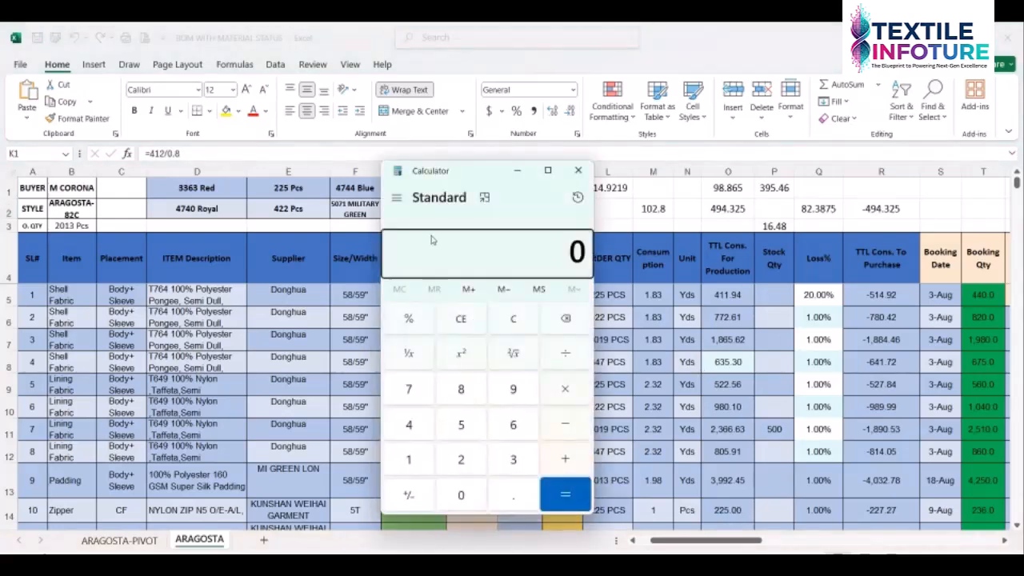
type("411.94")
key("slash")
type("0.")
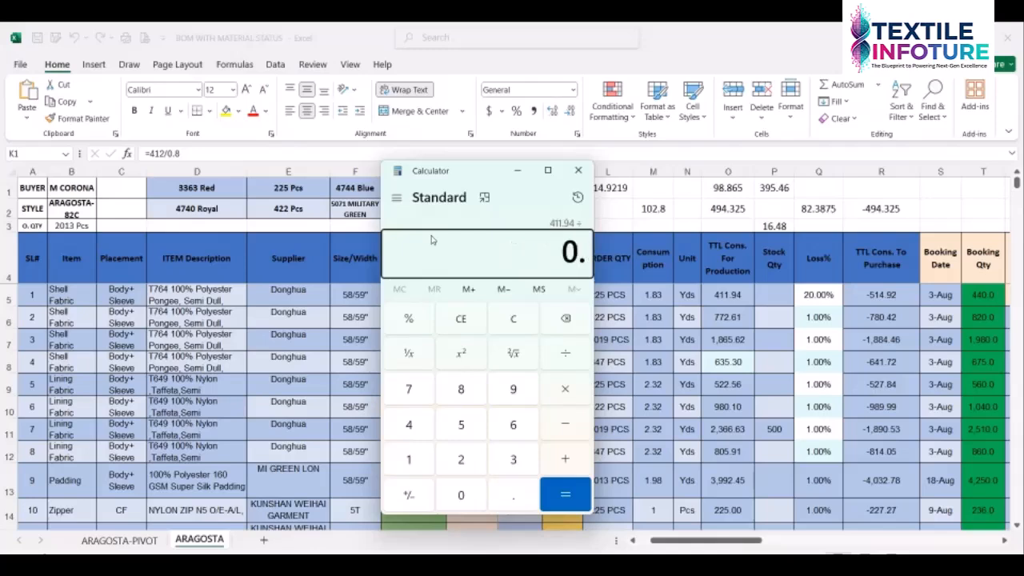
type("8")
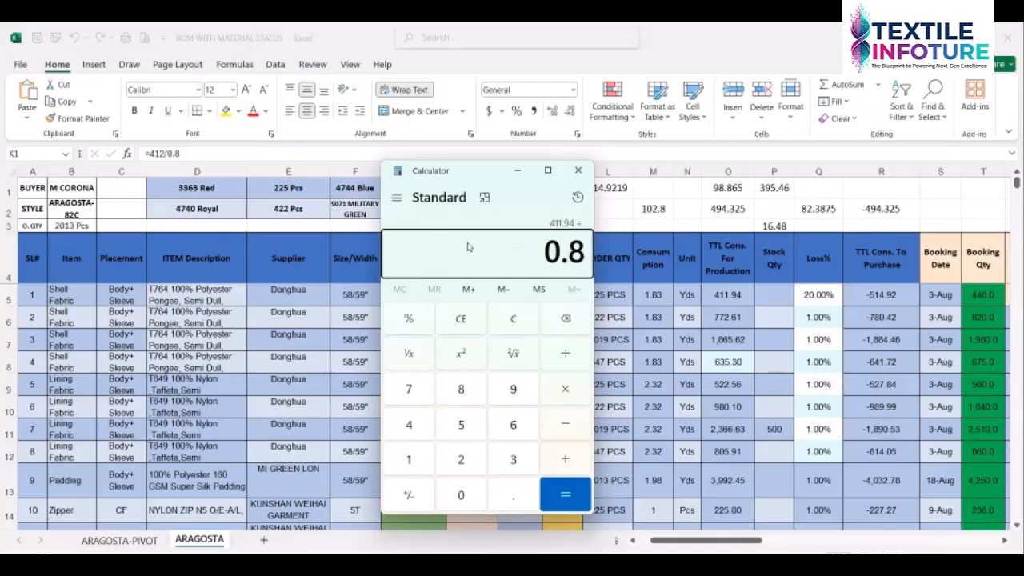
key("Return")
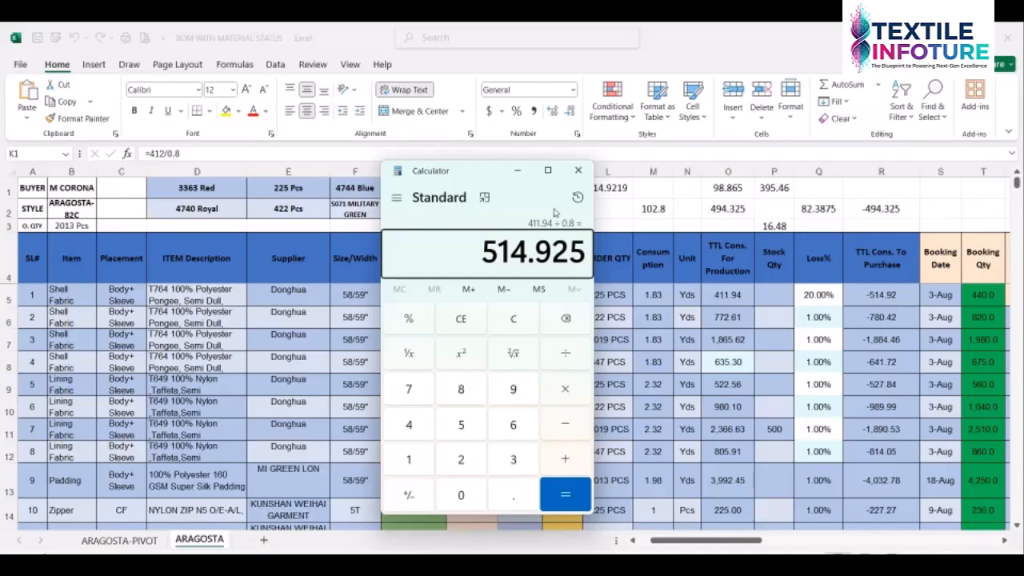
left_click(577, 170)
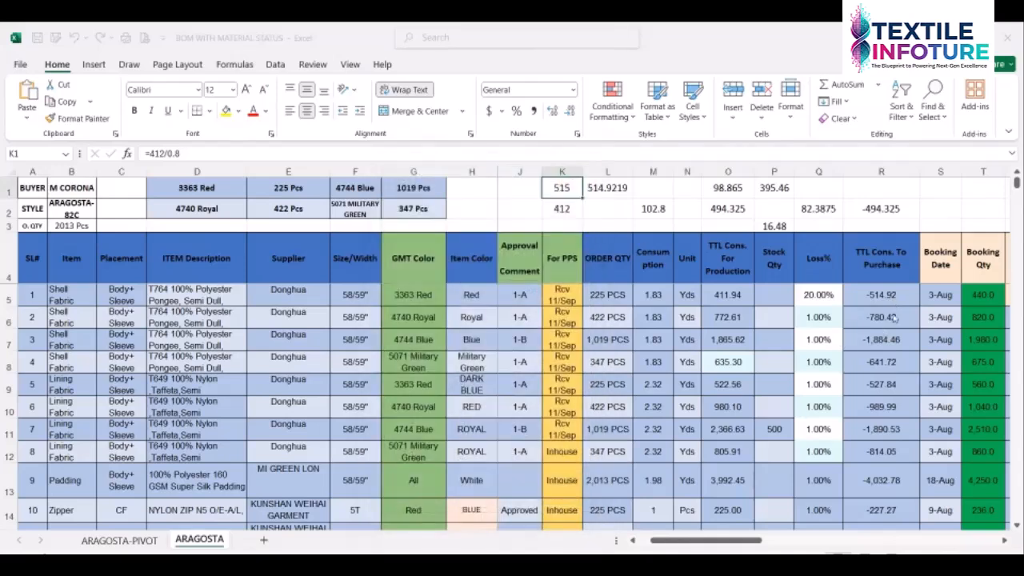
Review the purchase formula in R5 and the loss formula in M2, and multiply 514.92 by 0.2 in Calculator
left_click(885, 308)
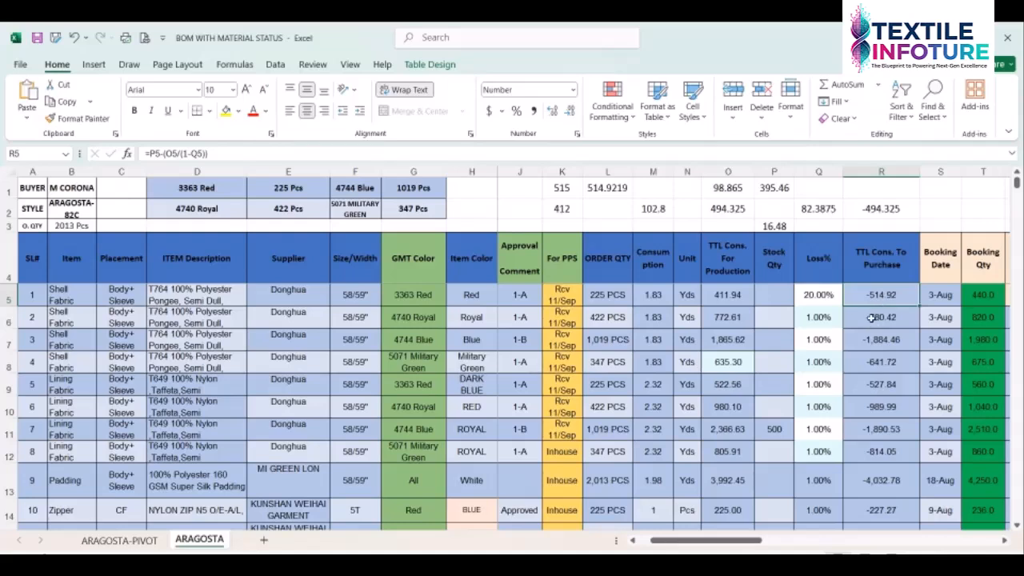
left_click(654, 210)
left_click(455, 565)
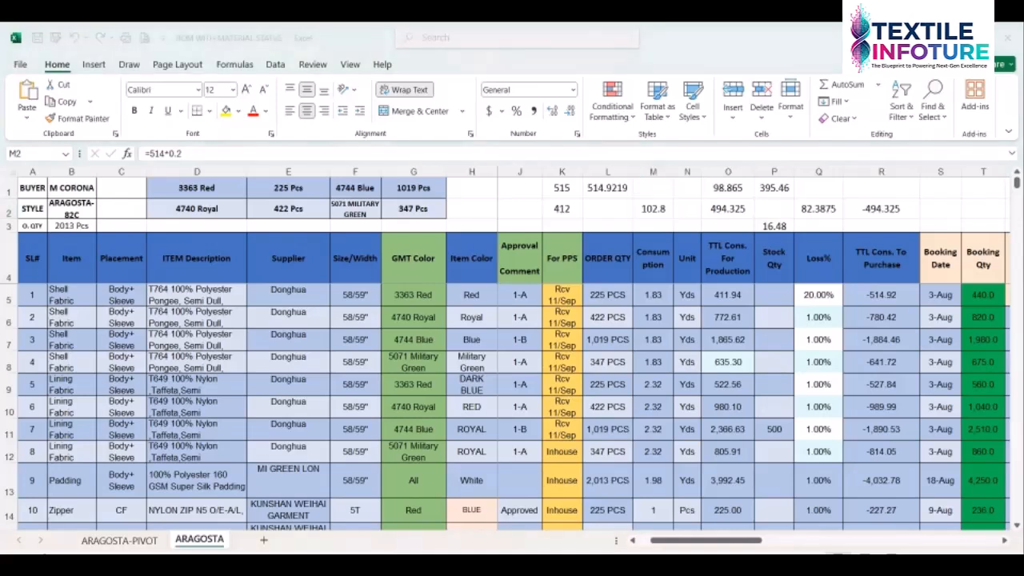
left_click_drag(462, 170, 441, 174)
type("514")
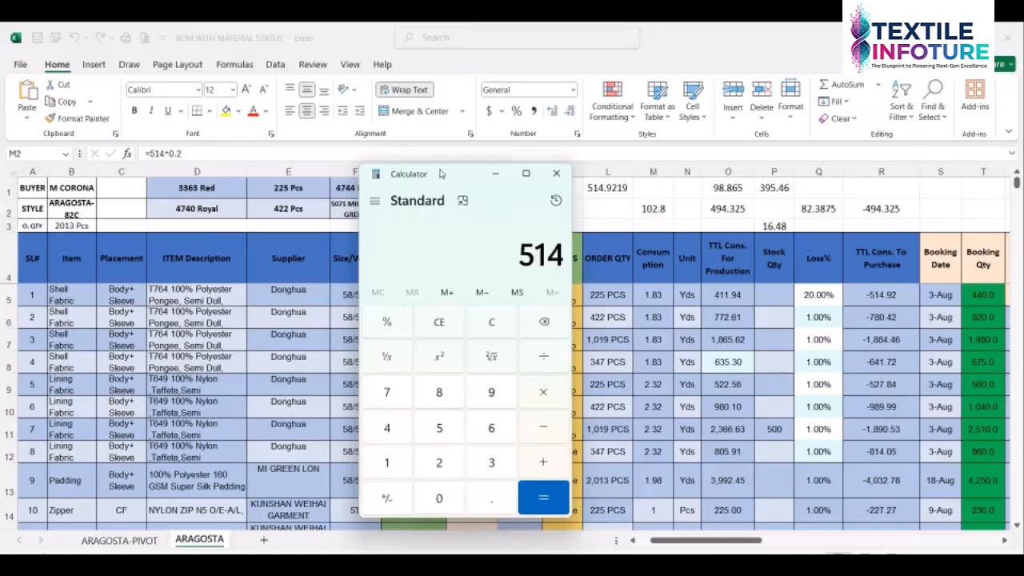
type(".92")
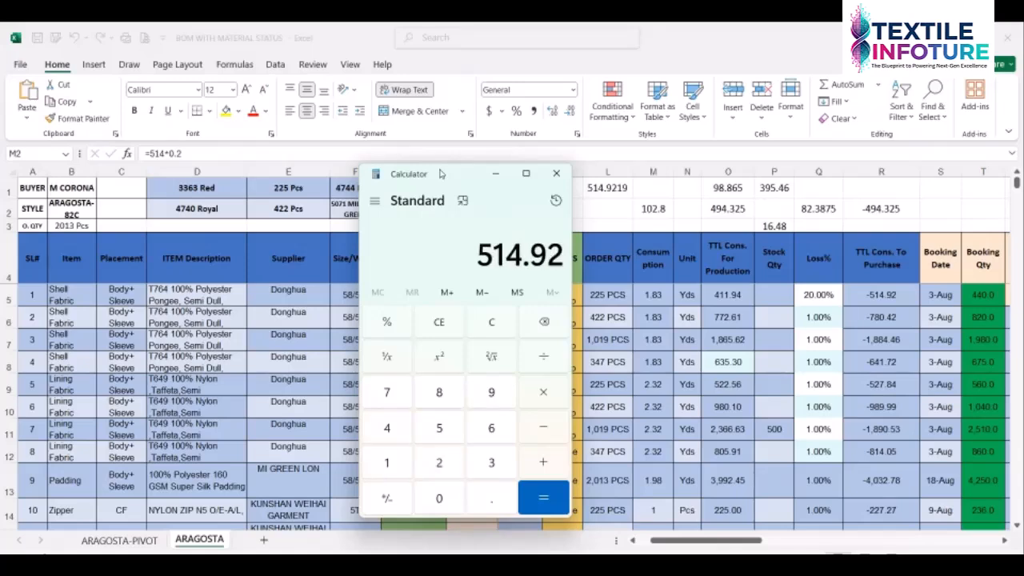
type("*0.2")
key("Return")
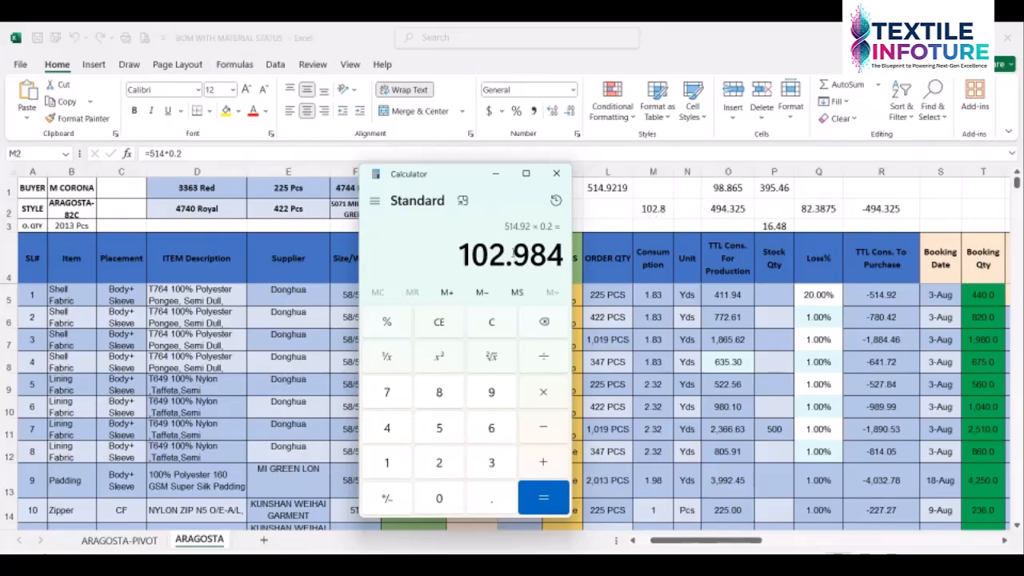
Subtract 514.92 from the calculated loss in Calculator, highlight the result, and close it to return to the Excel workbook
key("minus")
type("514.92")
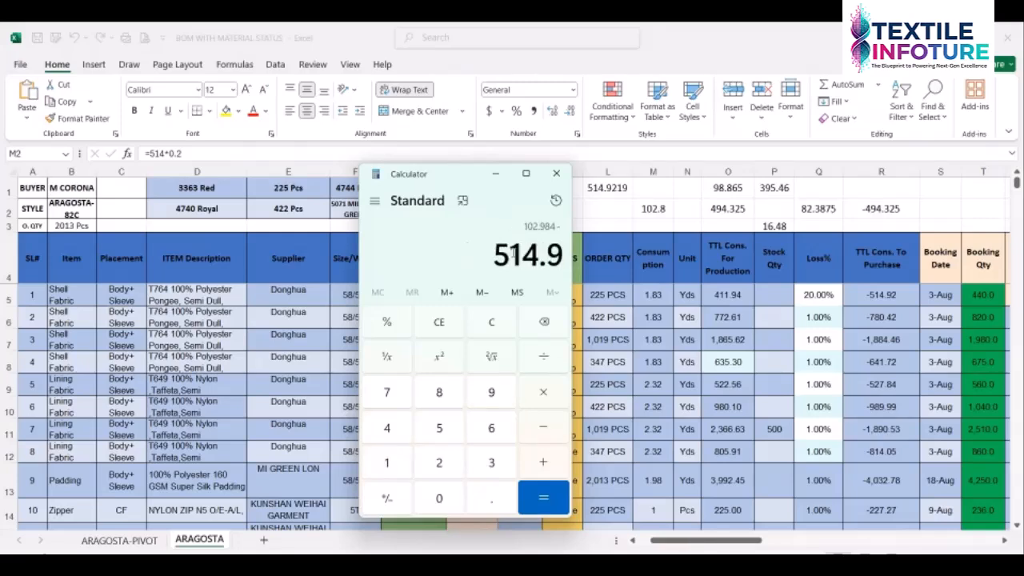
key("Return")
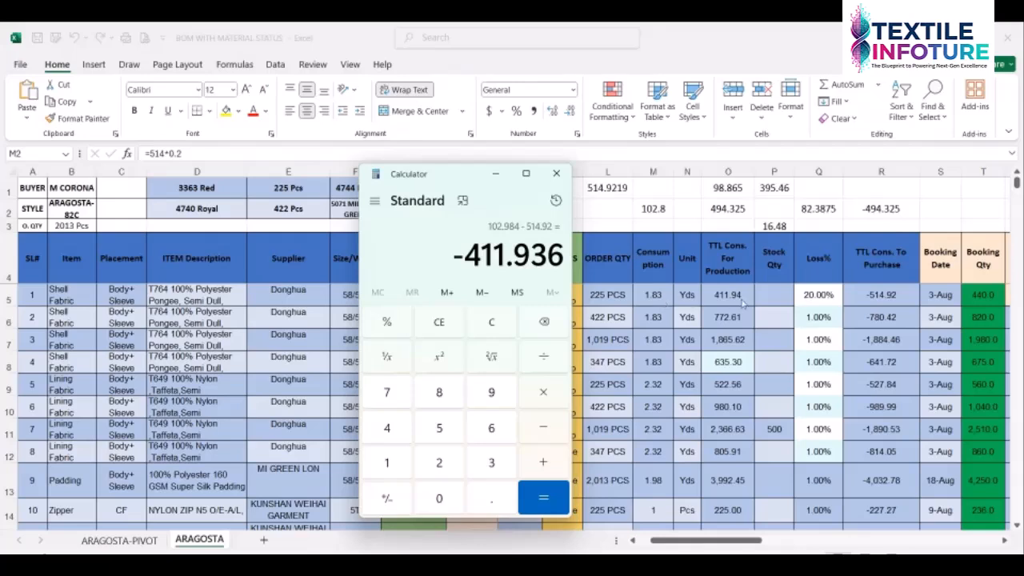
left_click_drag(464, 254, 548, 254)
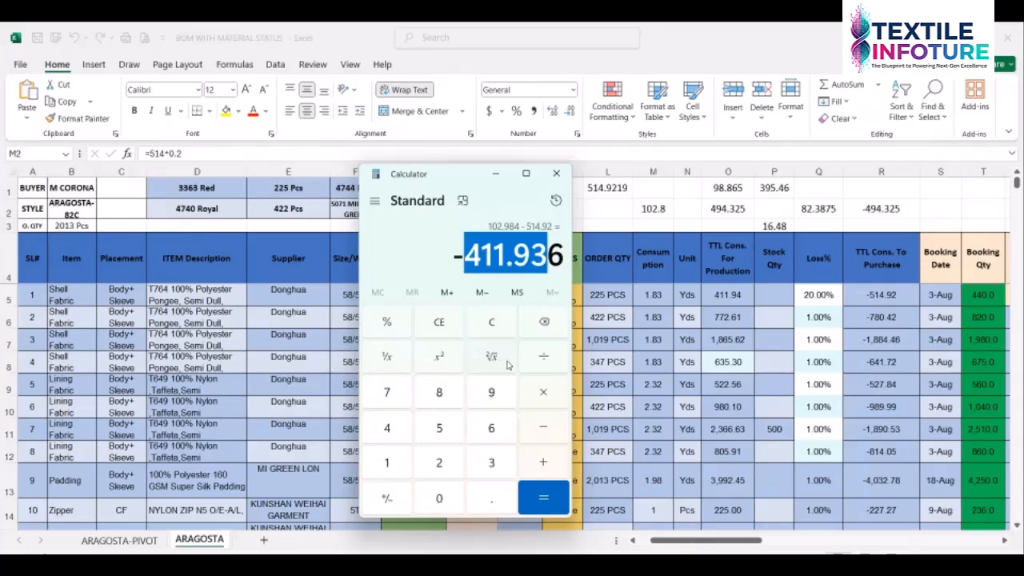
left_click(556, 175)
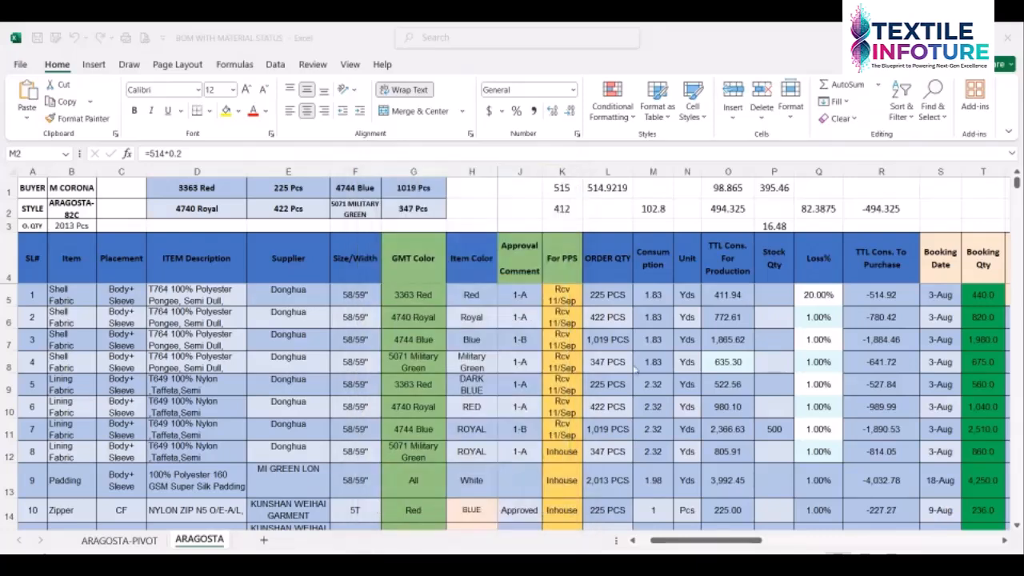
Recheck the purchase formula in R5, and switch to the Google Meet call to look through the participant list
left_click(877, 298)
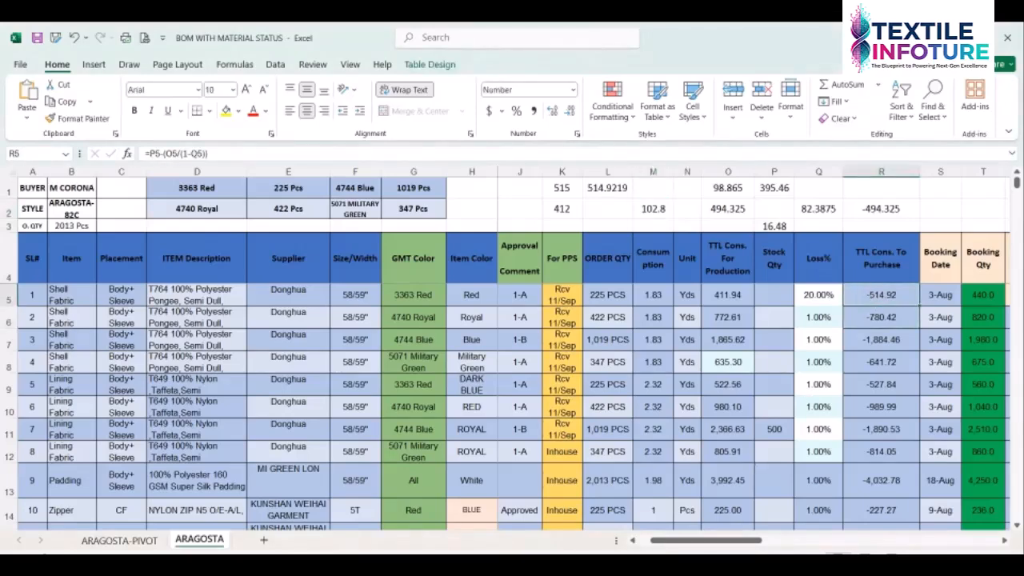
left_click(519, 496)
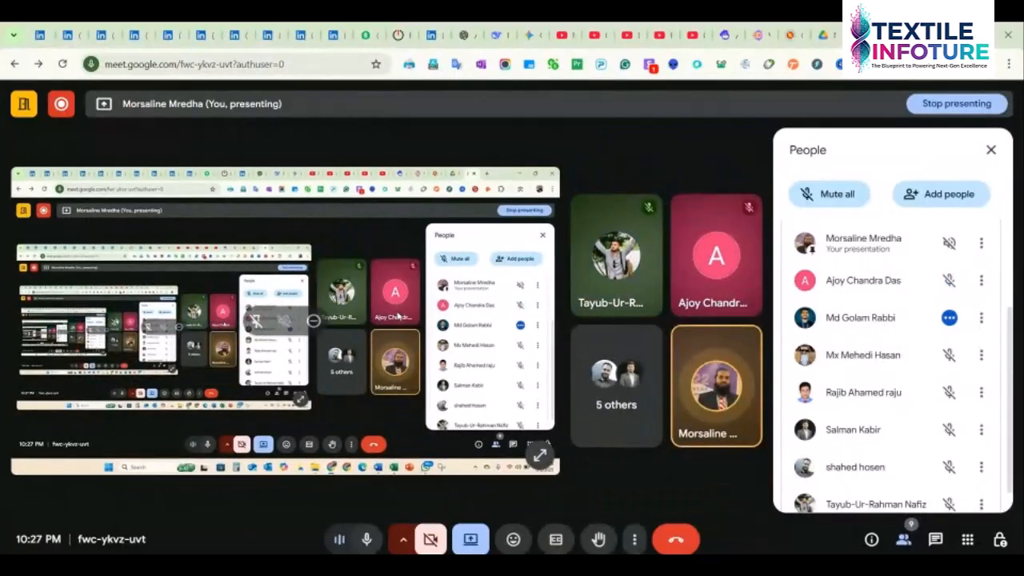
scroll(894, 358, "down", 1)
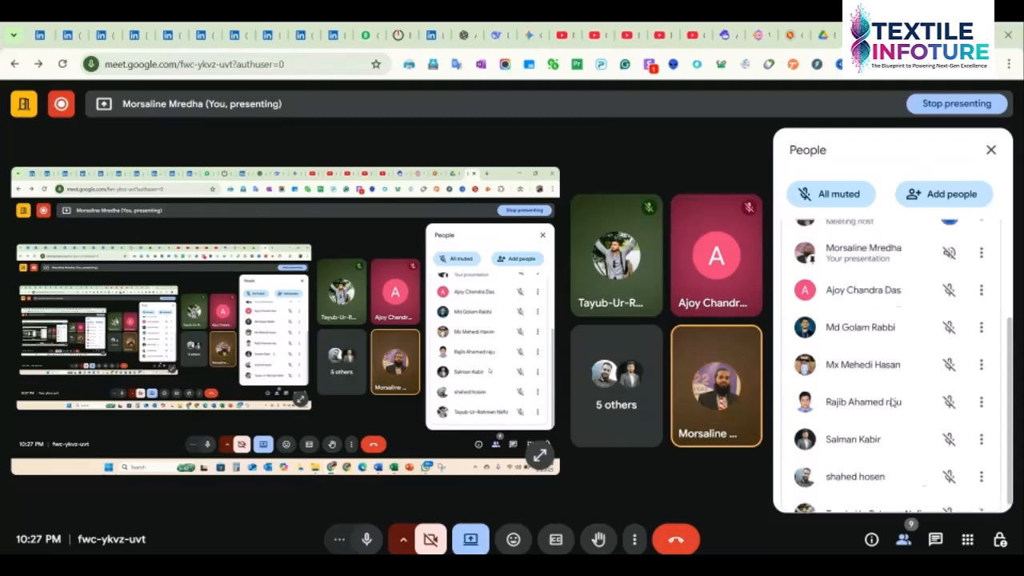
scroll(892, 403, "up", 5)
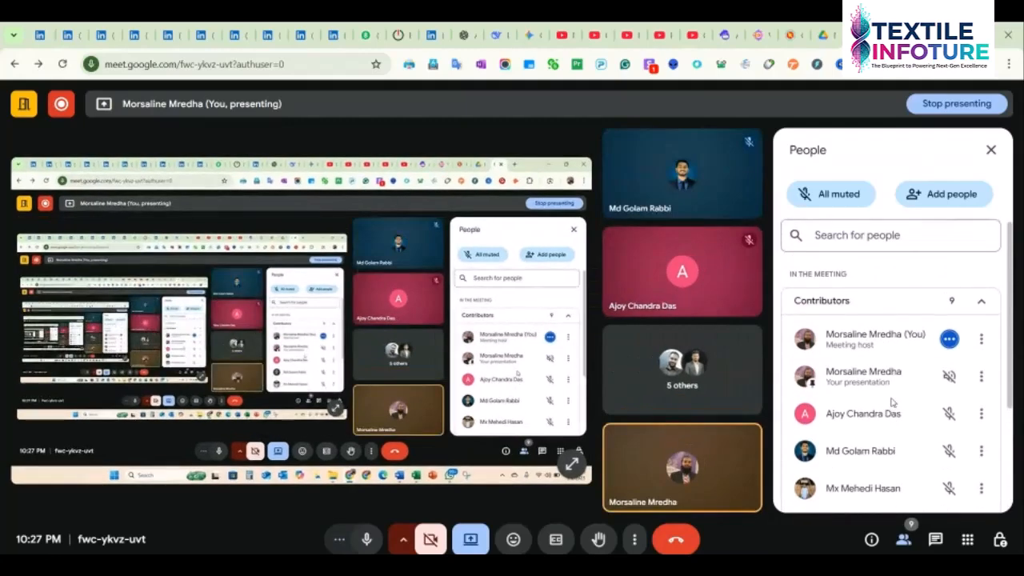
scroll(892, 403, "down", 4)
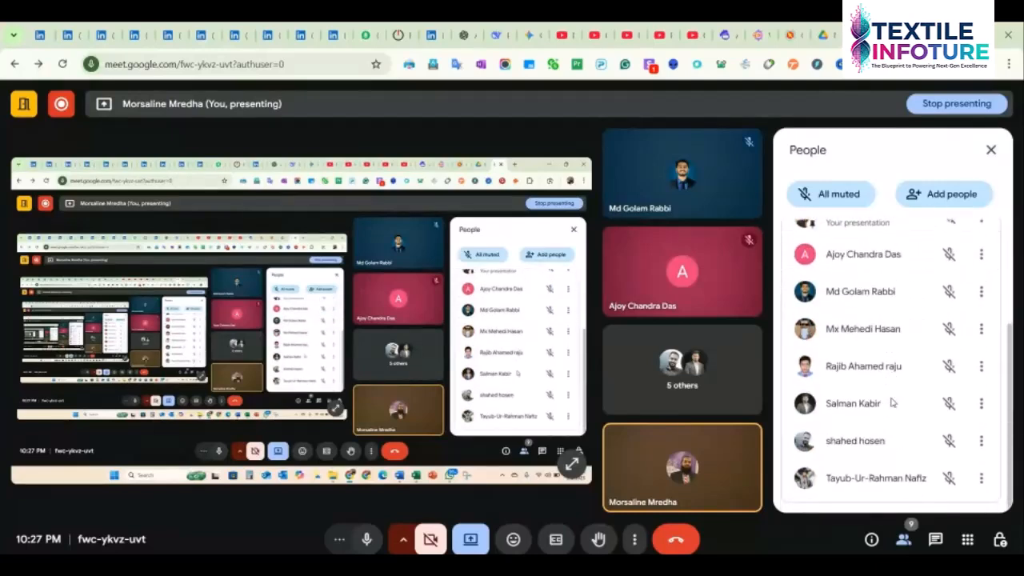
scroll(892, 403, "up", 4)
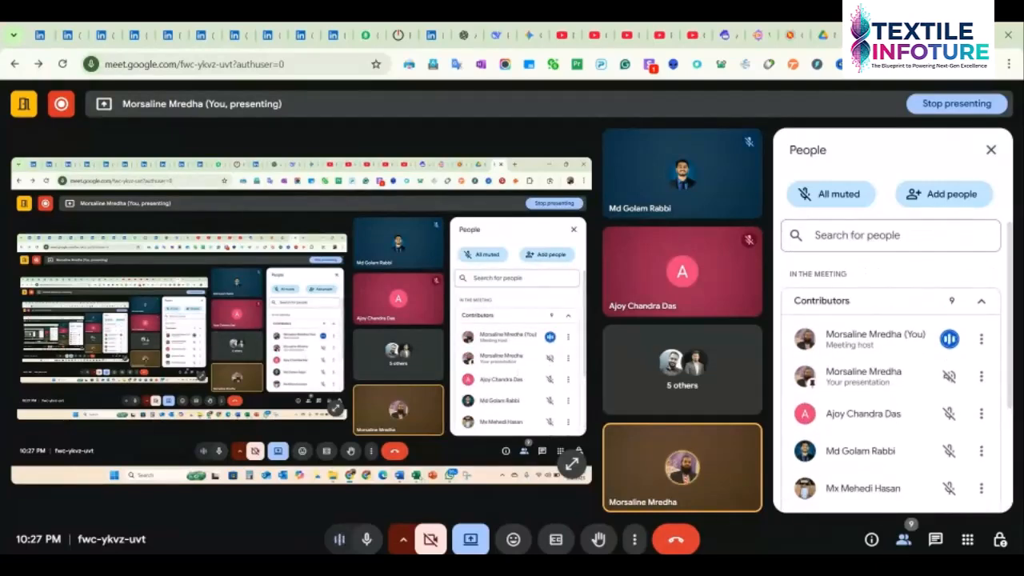
Return to the Excel workbook and compare Loss% in Q5 with the purchase formula in R5
left_click(784, 534)
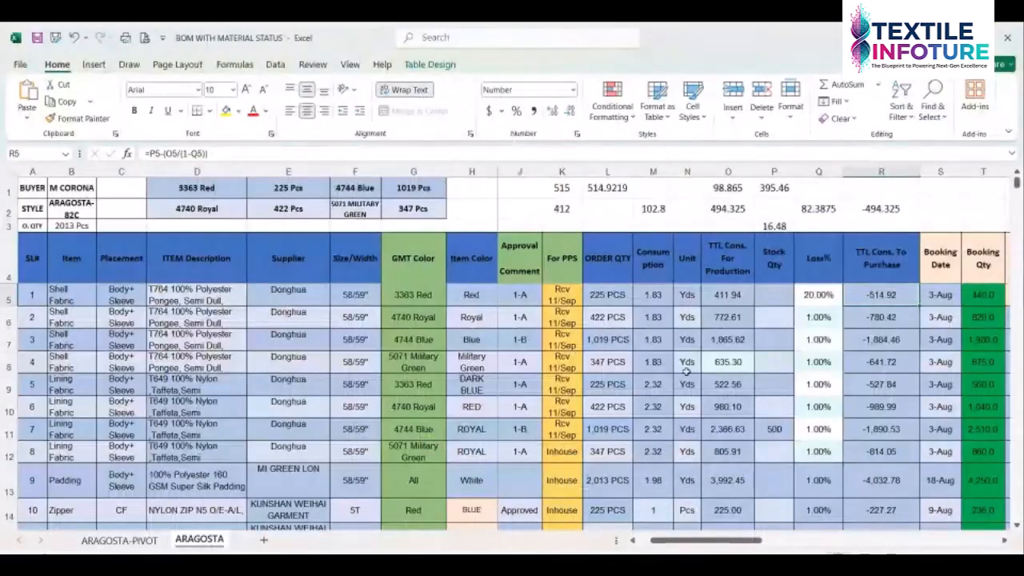
left_click(820, 295)
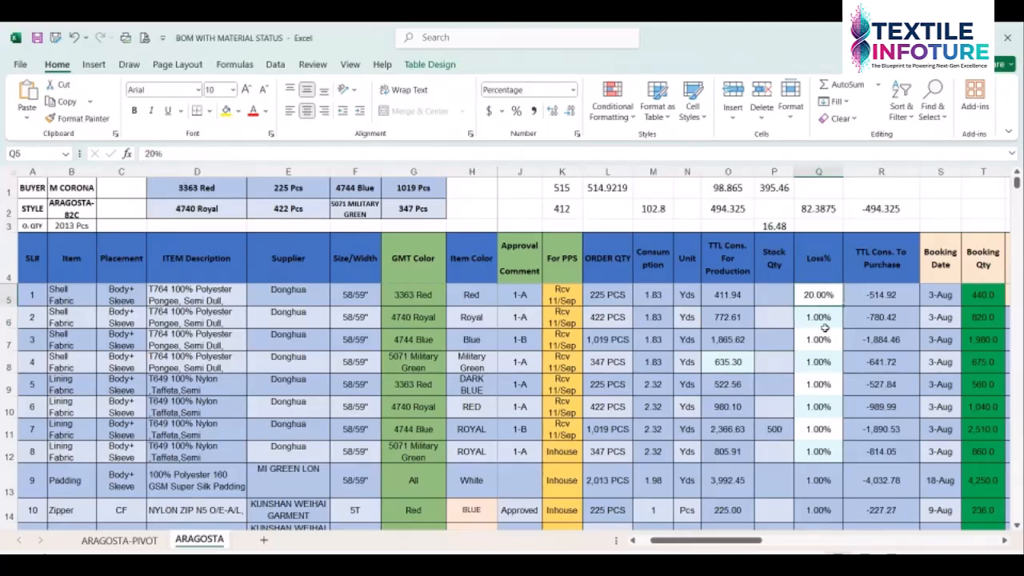
left_click(871, 296)
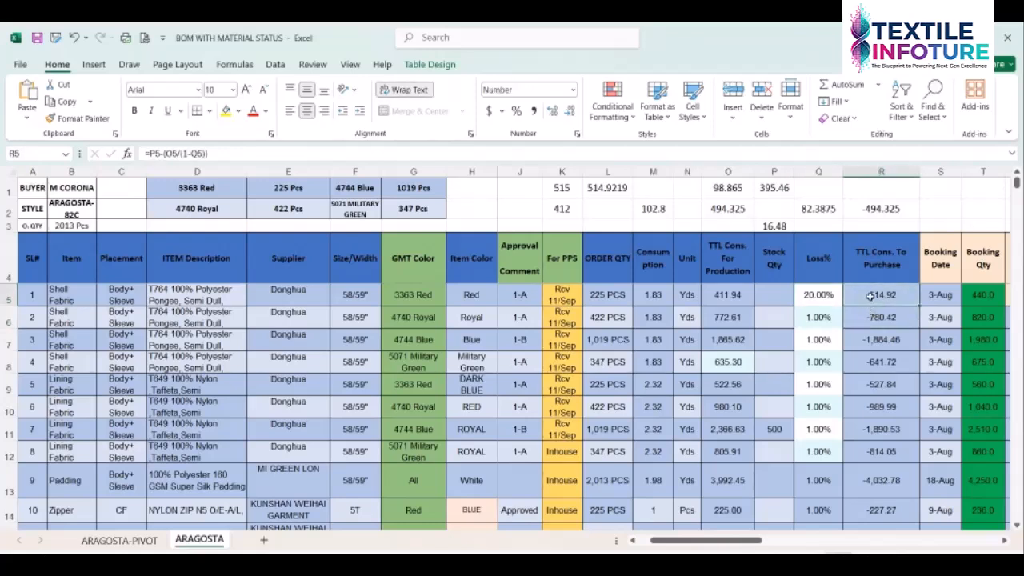
Compare Loss% in Q5 with the purchase formulas in R5 and R6, and check the production consumption formula in O5
left_click(823, 294)
left_click(861, 297)
left_click(869, 320)
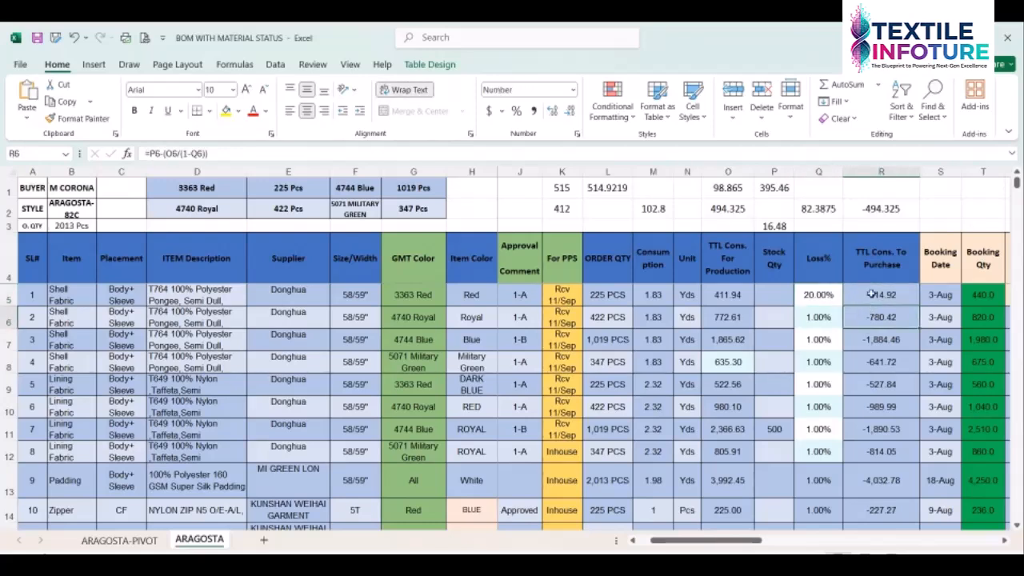
left_click(837, 293)
left_click(868, 296)
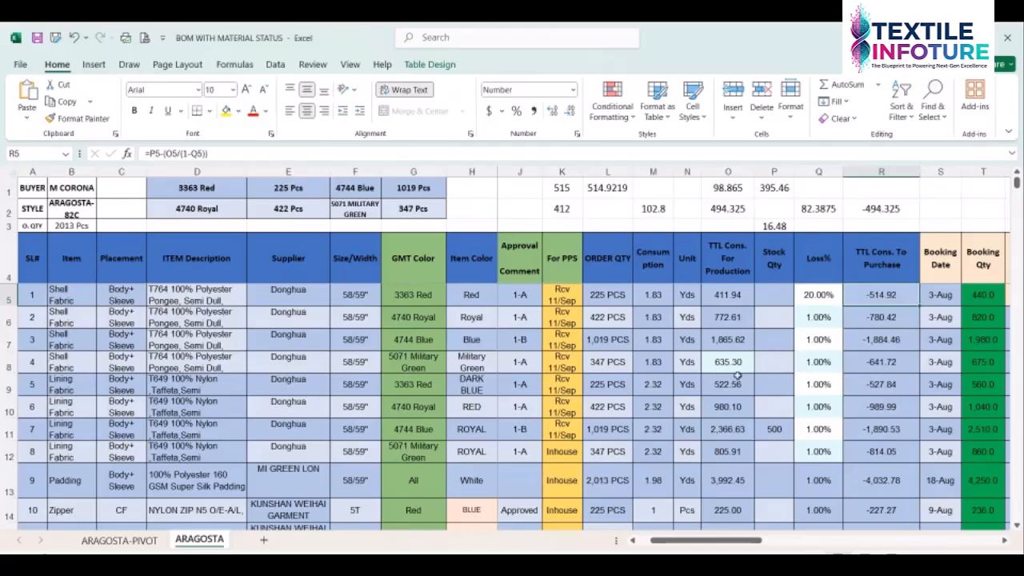
left_click(722, 297)
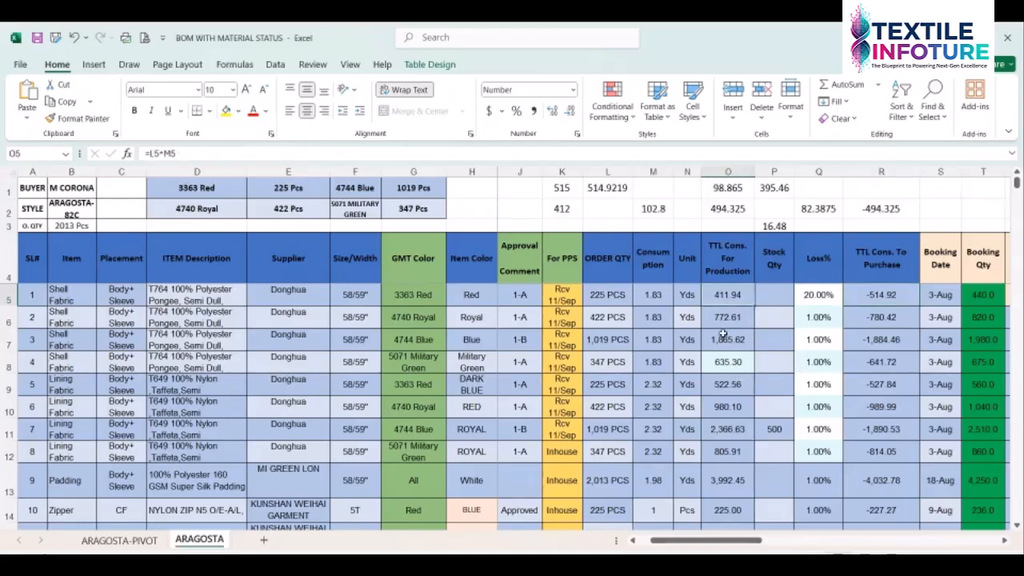
Enter the formula =P1/M5 in Q1 to convert the remaining material into a garment quantity, and review it
left_click(772, 189)
left_click(814, 188)
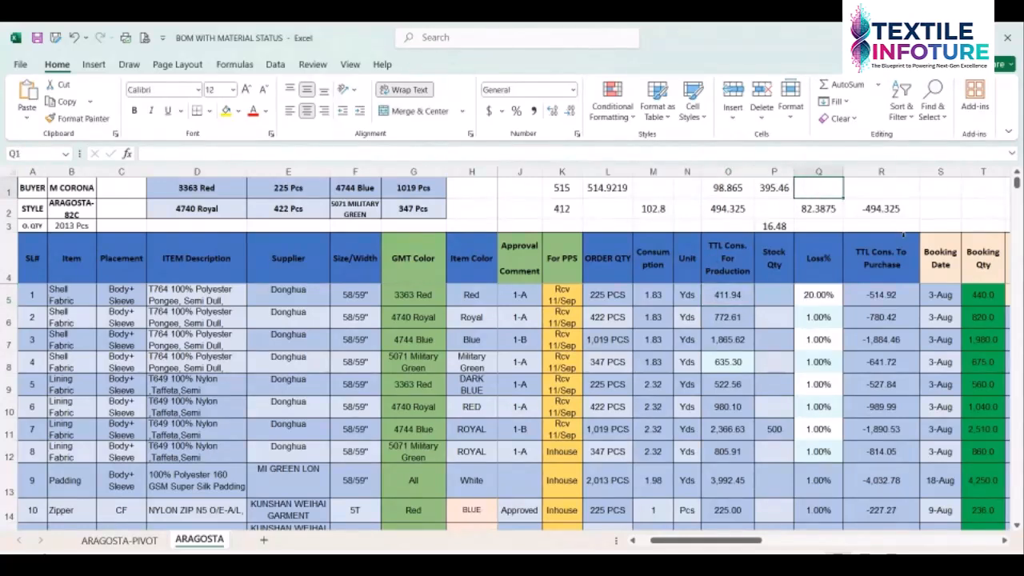
type("=")
key("Left")
type("/")
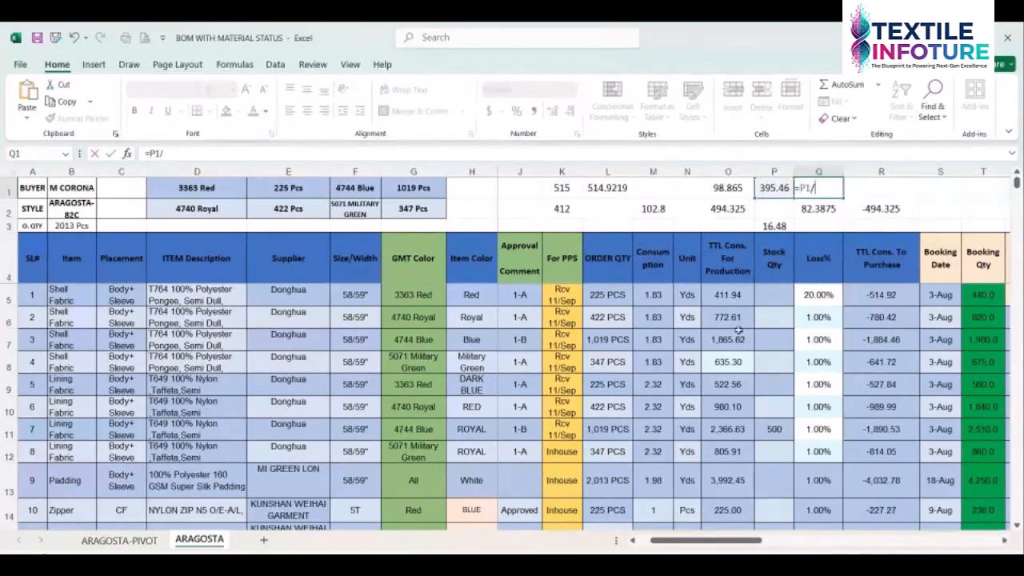
left_click(653, 295)
key("Return")
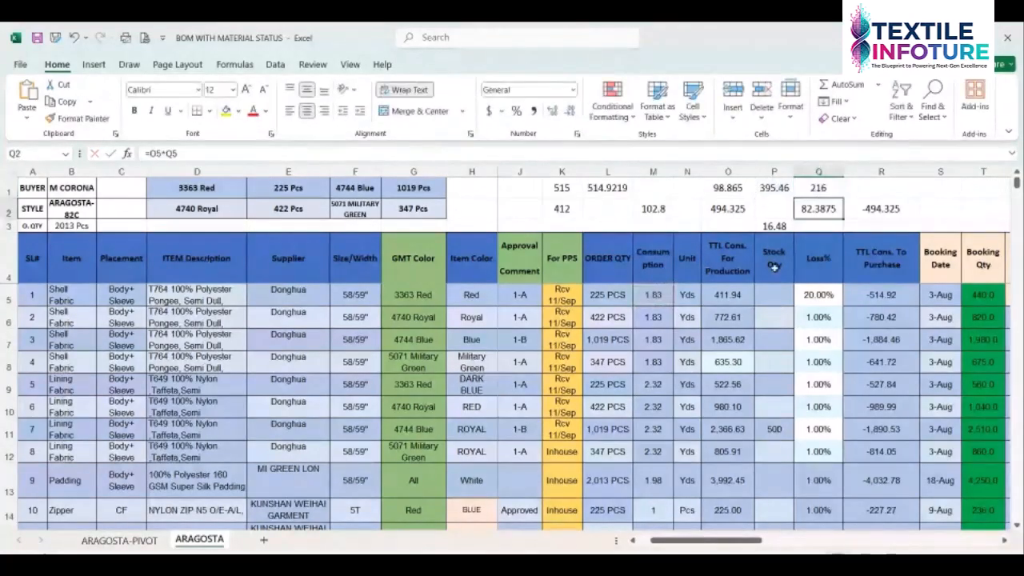
left_click(820, 187)
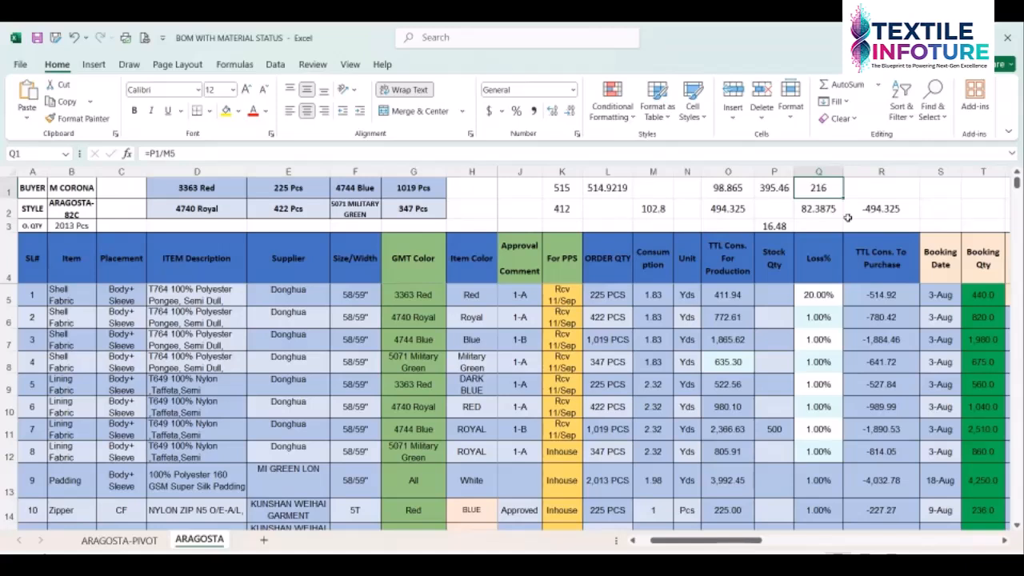
Compare the garment quantity formula in Q1 with Loss% in Q5, consumption in M5, and the multiplication formula in O2
left_click(814, 296)
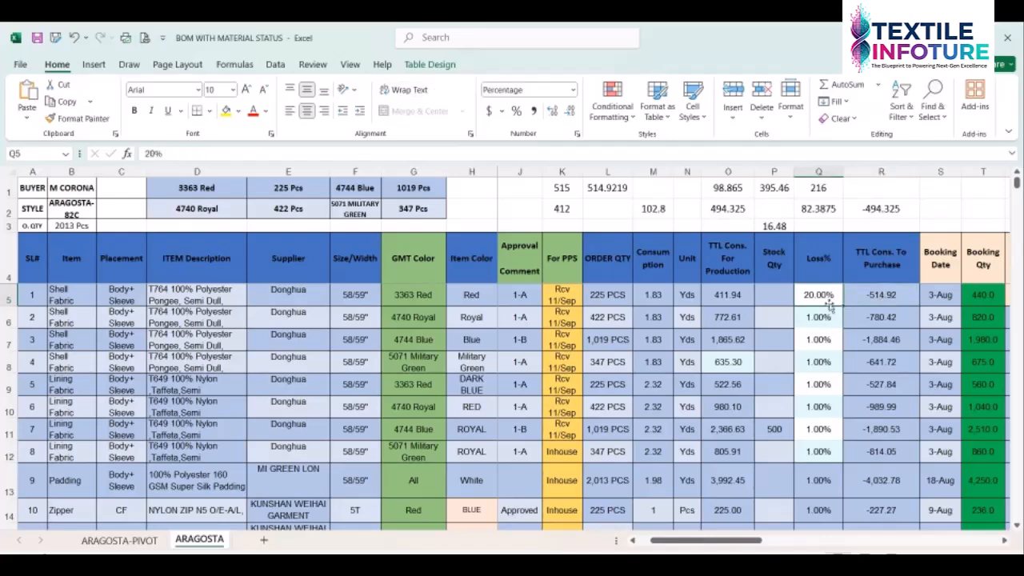
left_click(820, 190)
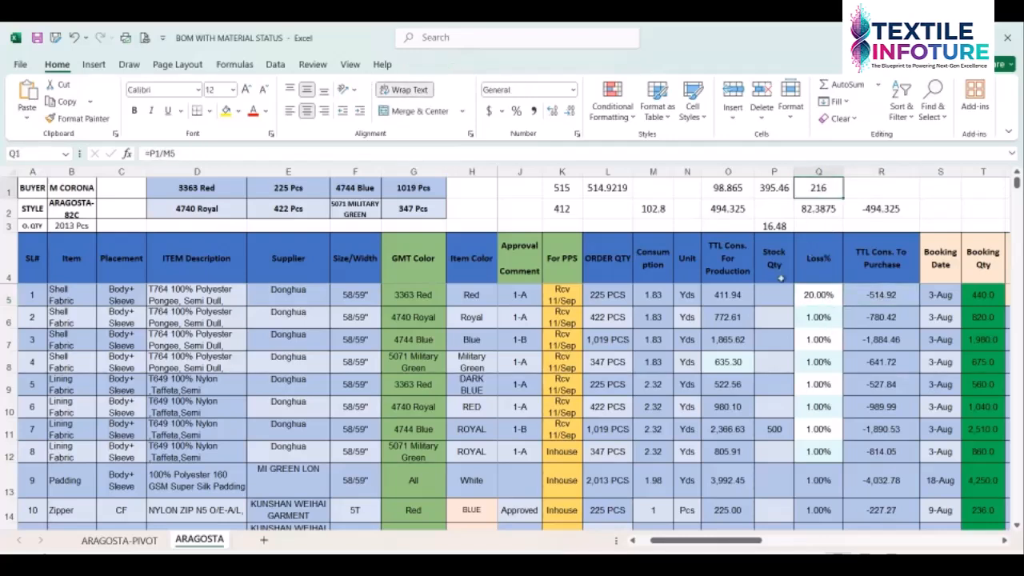
left_click(812, 301)
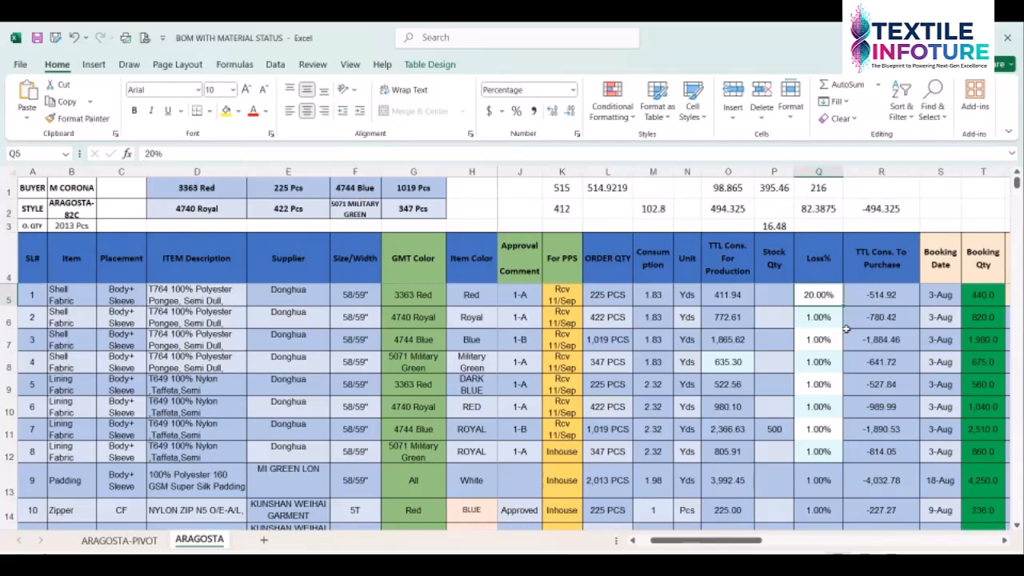
left_click(654, 295)
left_click(820, 295)
left_click(721, 210)
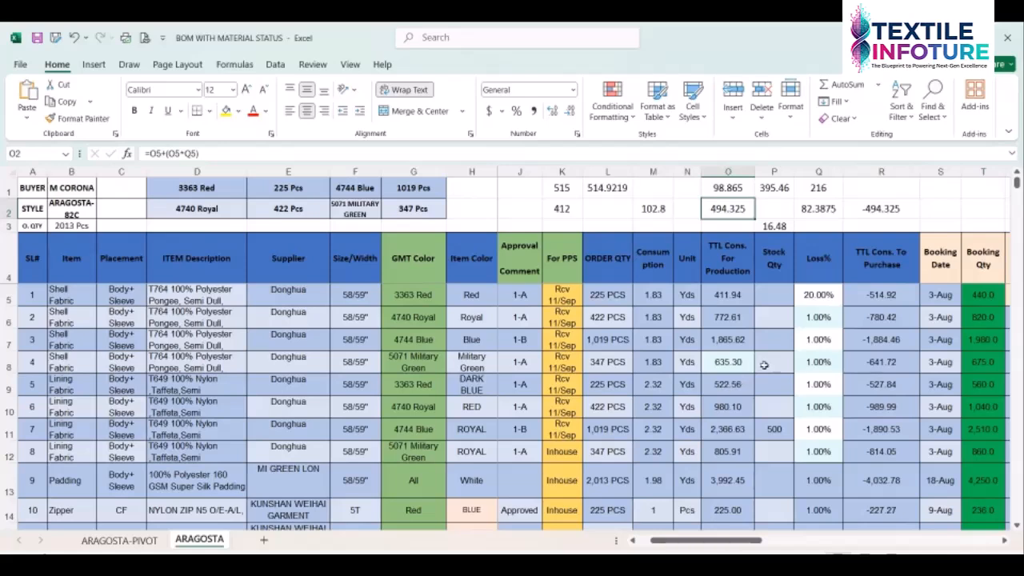
Trace the multiplication method from Loss% in Q5 through the formulas in O2, O1 and P1 to Q1
left_click(810, 296)
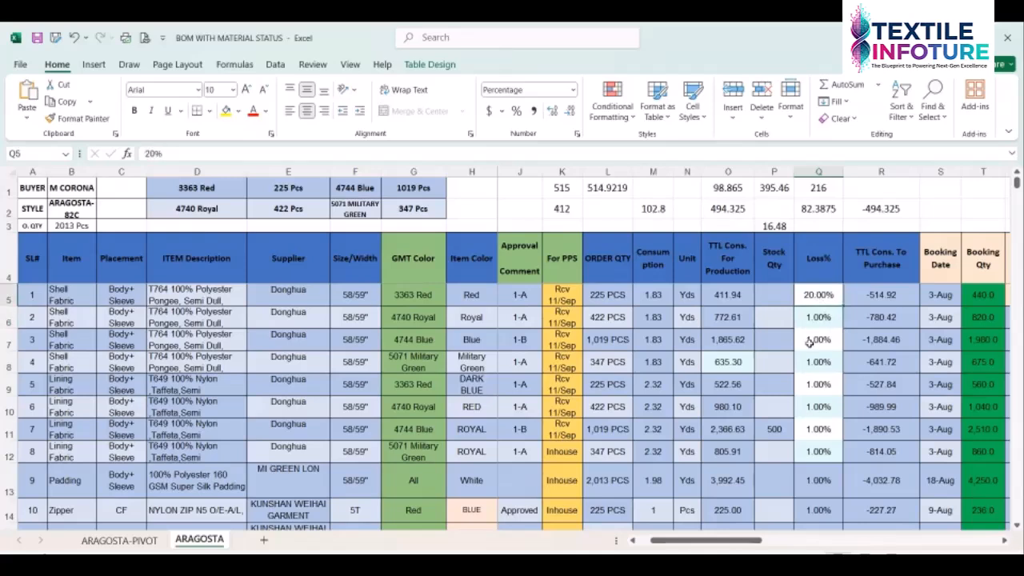
left_click(720, 209)
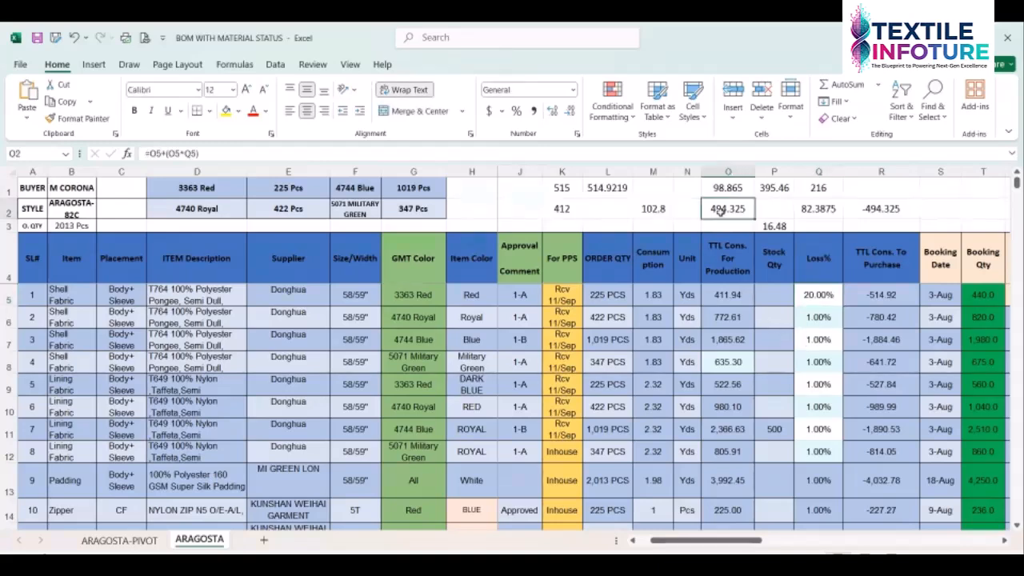
left_click(778, 267)
left_click(724, 187)
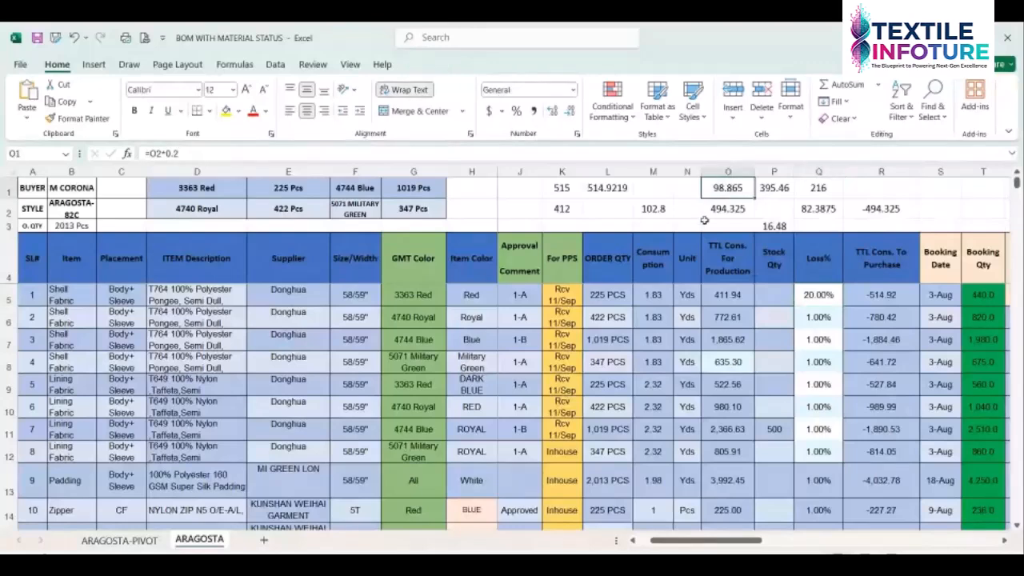
left_click(723, 210)
left_click(724, 187)
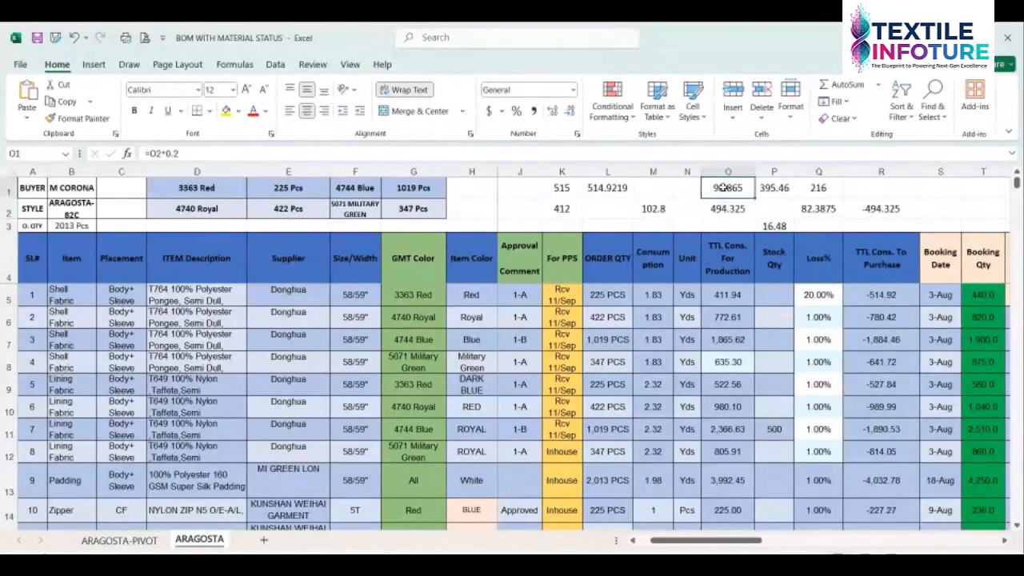
left_click(764, 190)
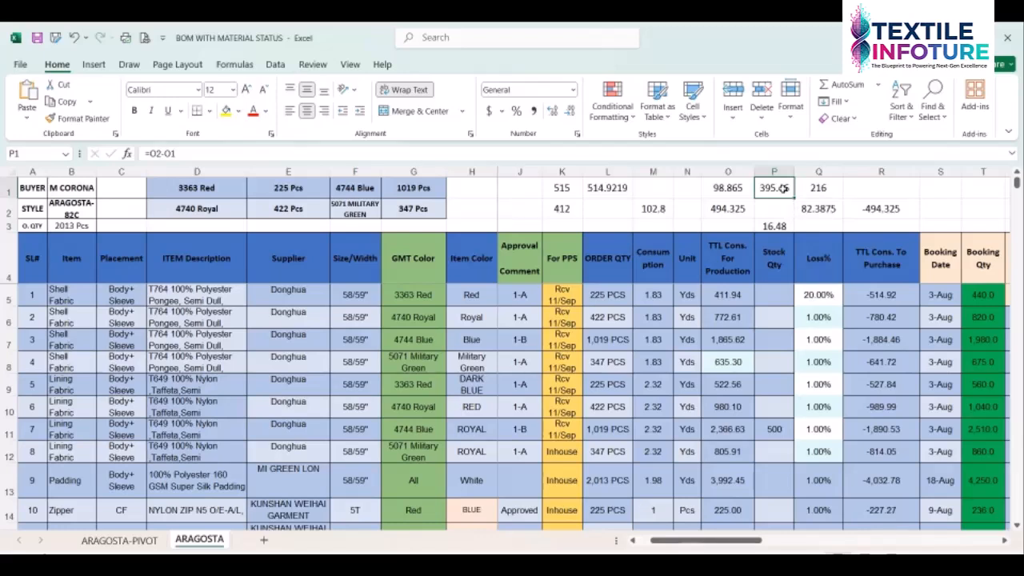
left_click(819, 188)
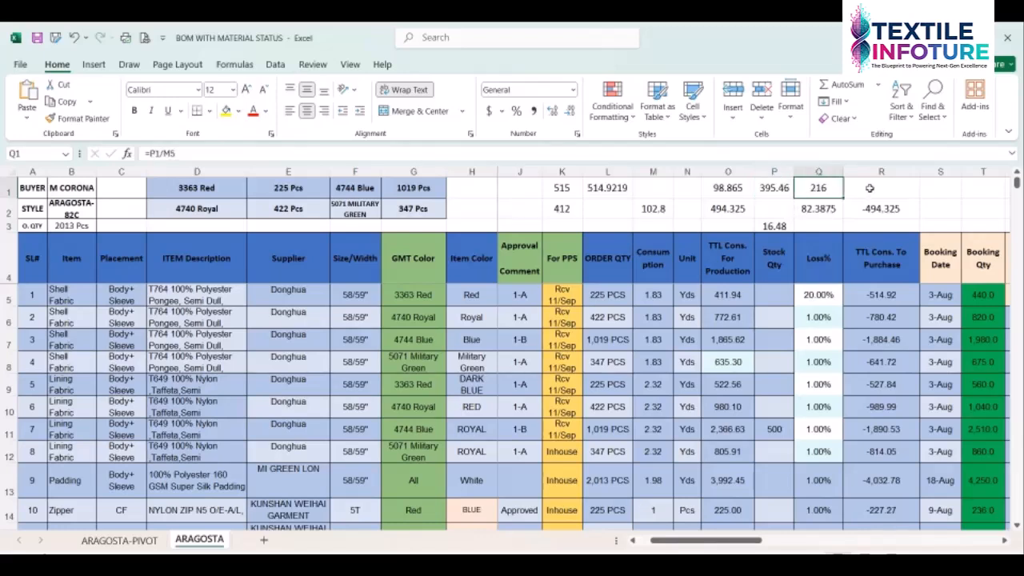
left_click(870, 187)
Compare the shortfall formula in P3 with Loss% in Q5 and the purchase formula in R5
left_click(832, 295)
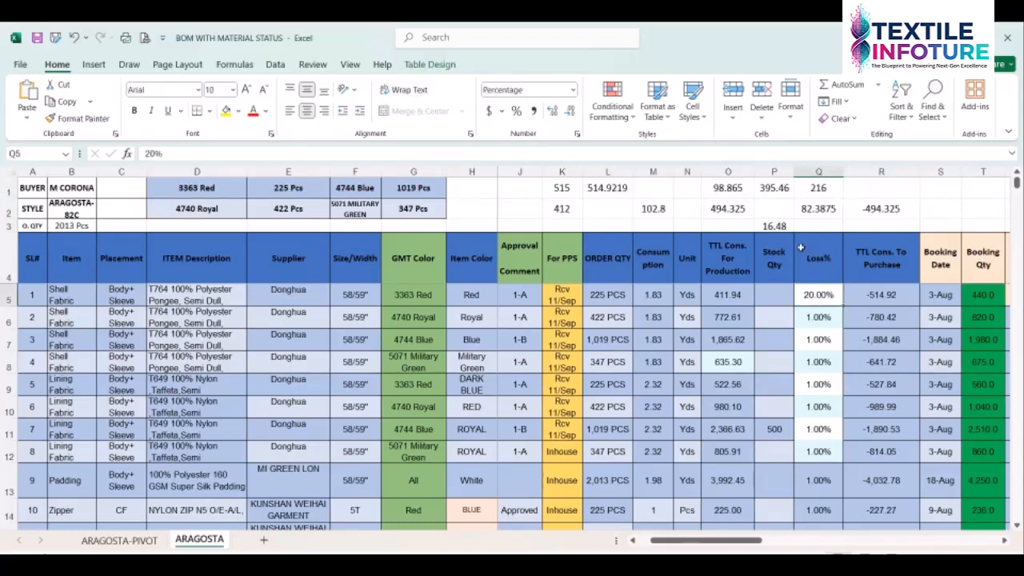
left_click(780, 226)
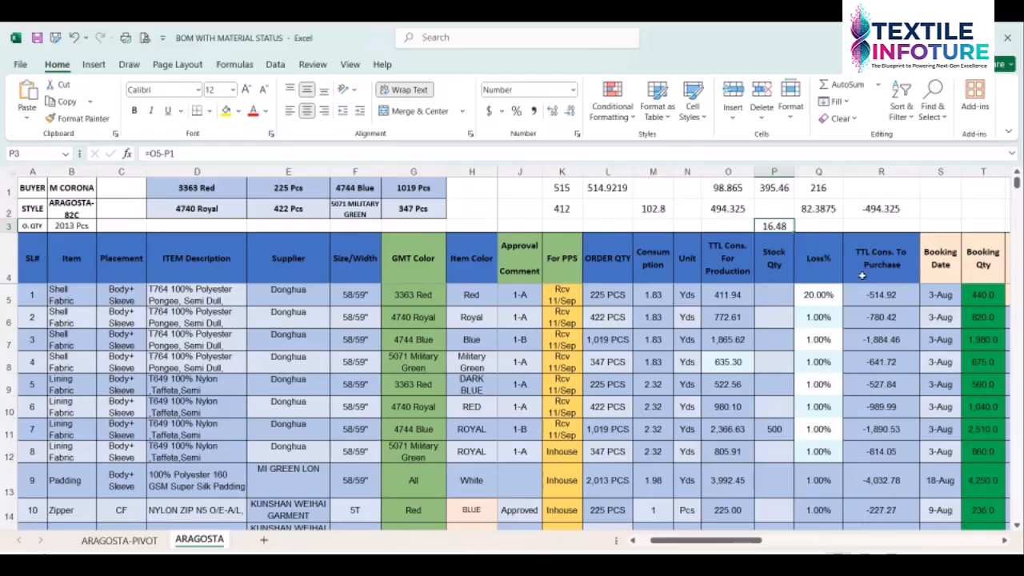
left_click(834, 290)
left_click(855, 294)
left_click(836, 296)
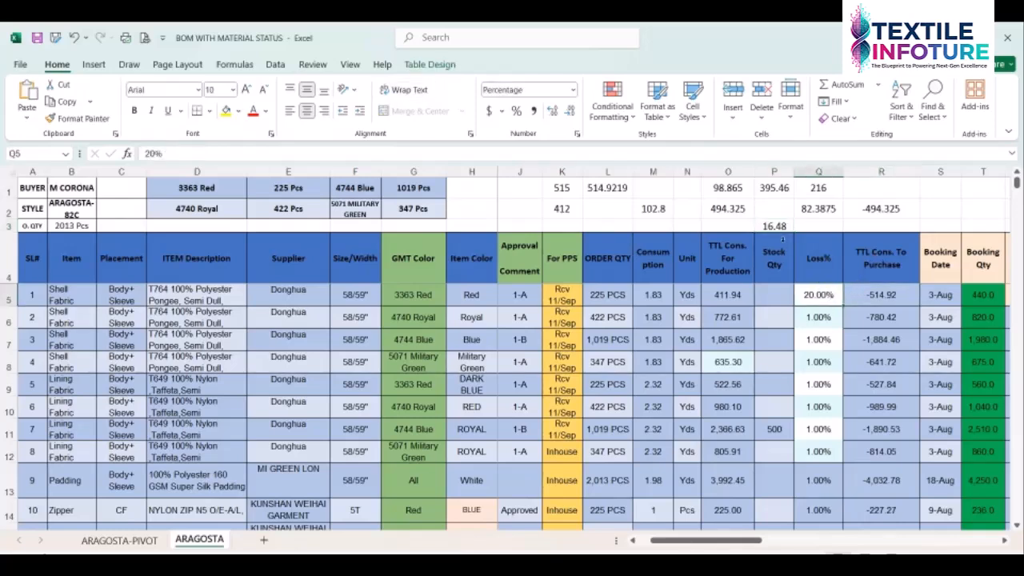
left_click(776, 227)
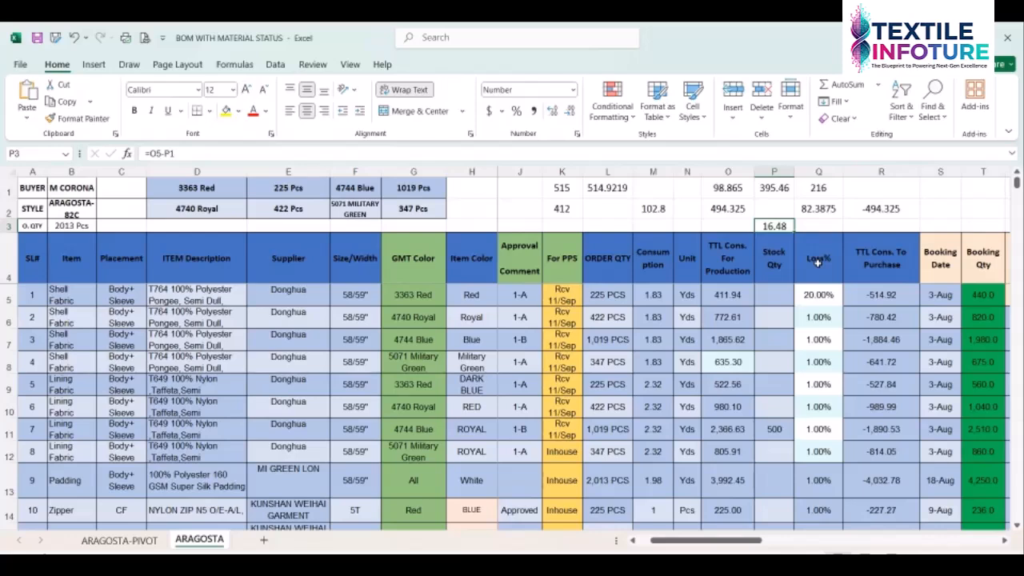
left_click(824, 293)
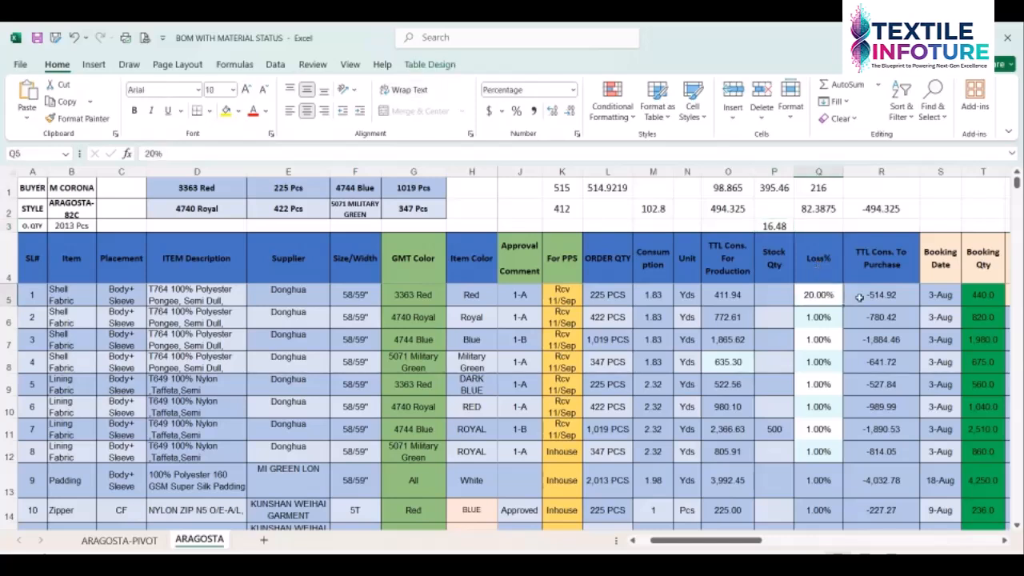
left_click(859, 297)
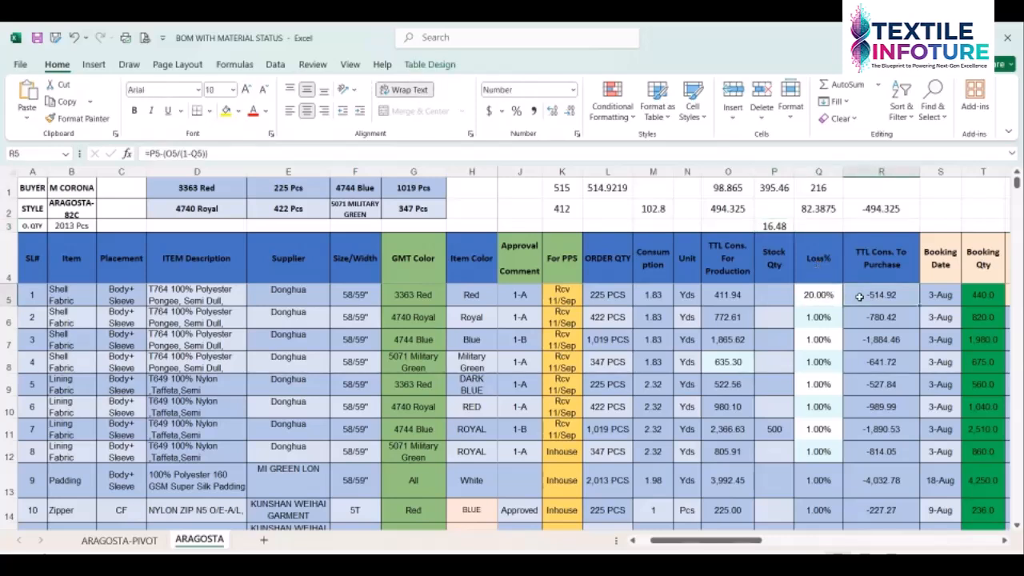
Recheck the shortfall formula in P3 against Loss% in Q5
left_click(768, 228)
left_click(798, 224)
left_click(765, 226)
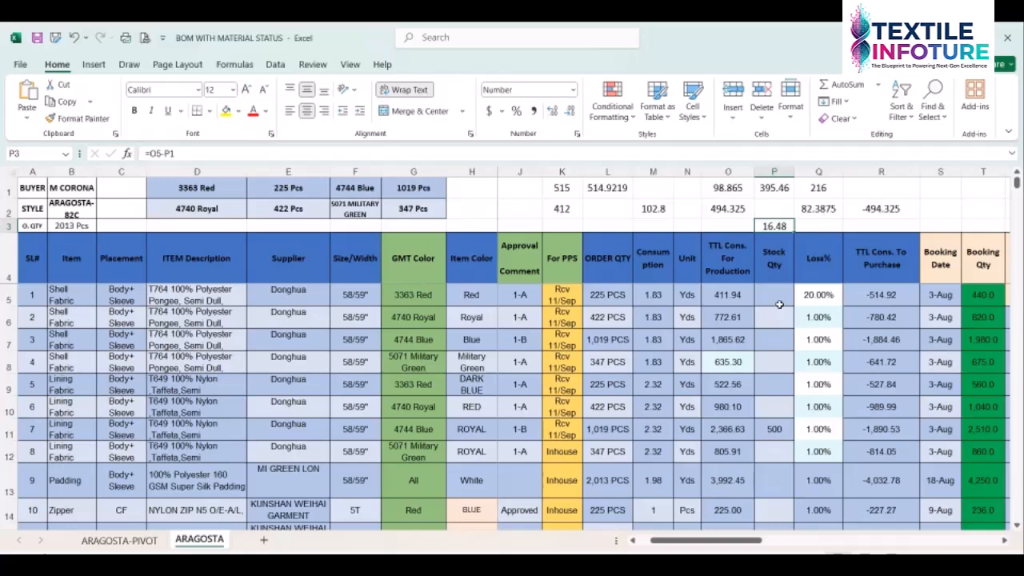
left_click(810, 298)
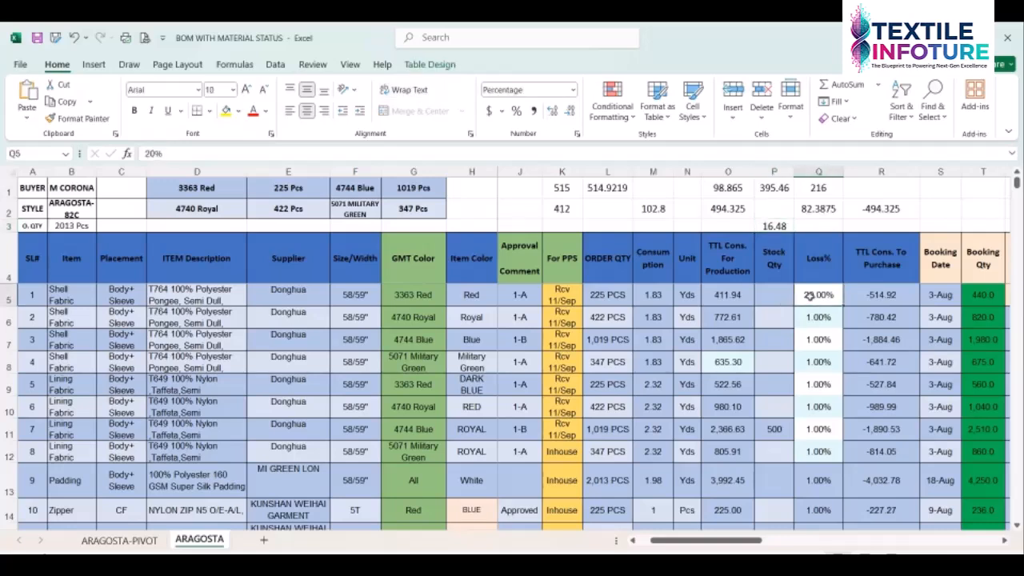
left_click(775, 227)
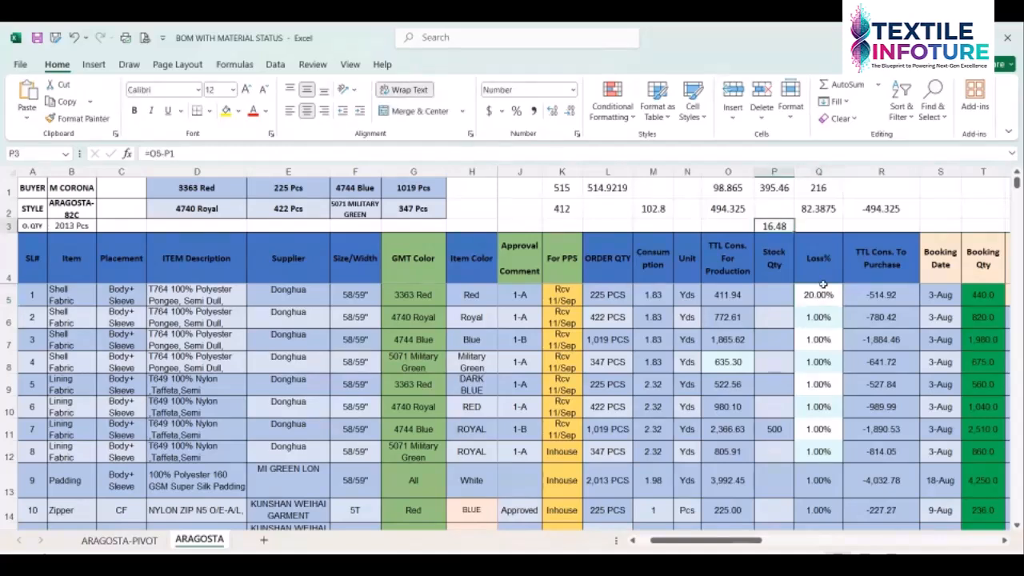
left_click(824, 295)
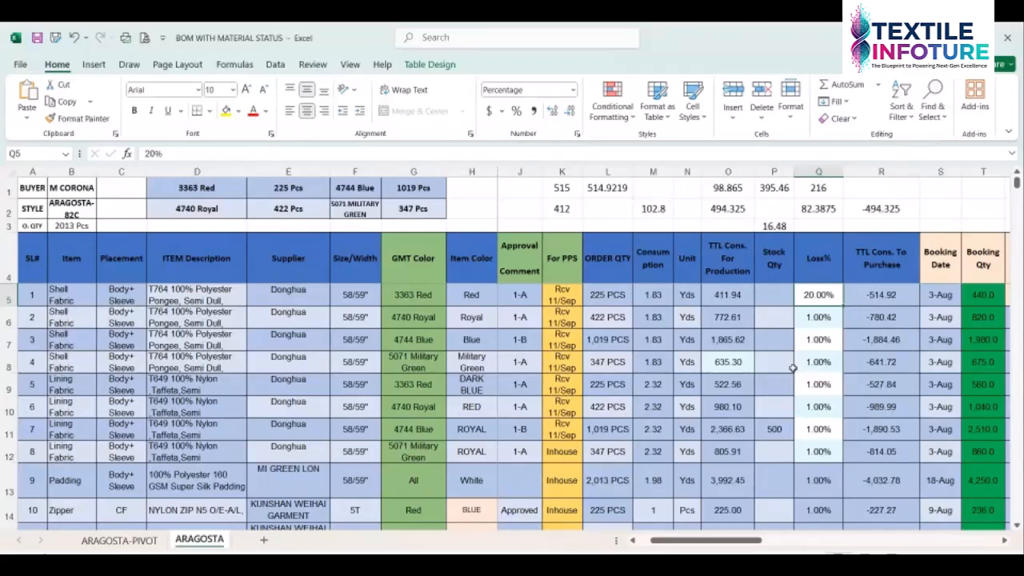
Review the purchase formulas in R5 and R6, Loss% in Q5, and the supplier and width in E5 and F5
left_click(864, 296)
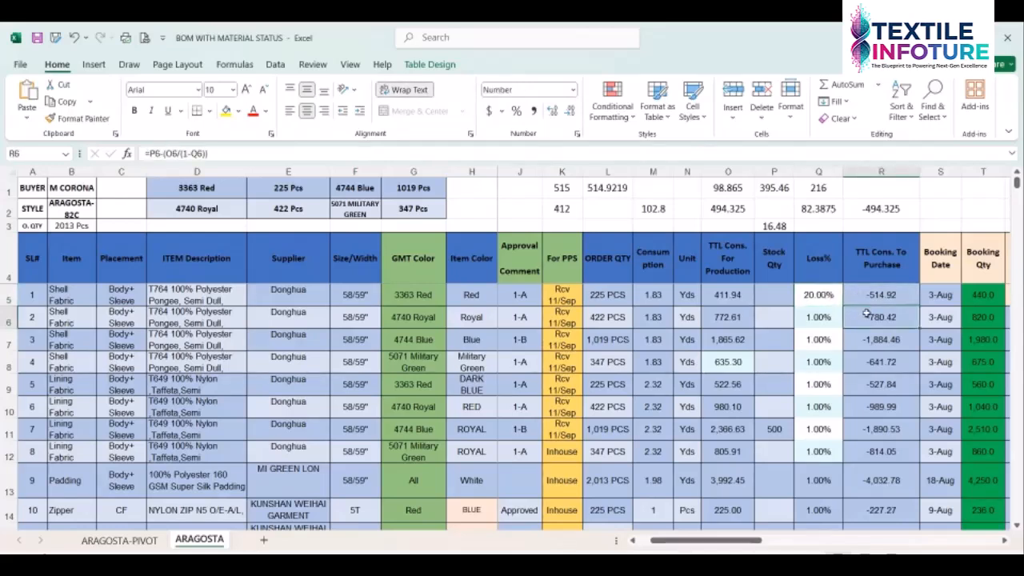
left_click(828, 294)
left_click(881, 295)
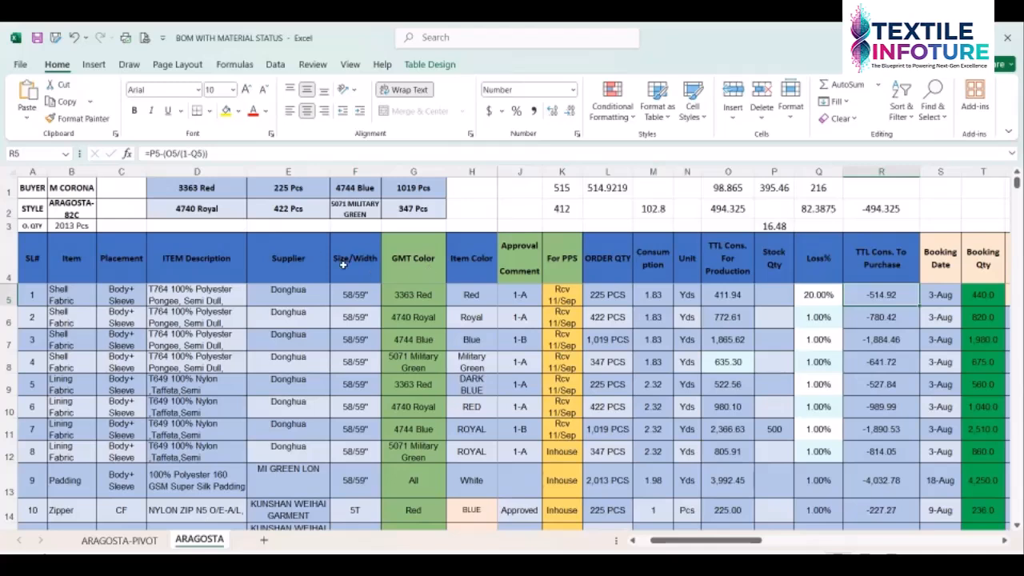
left_click(271, 290)
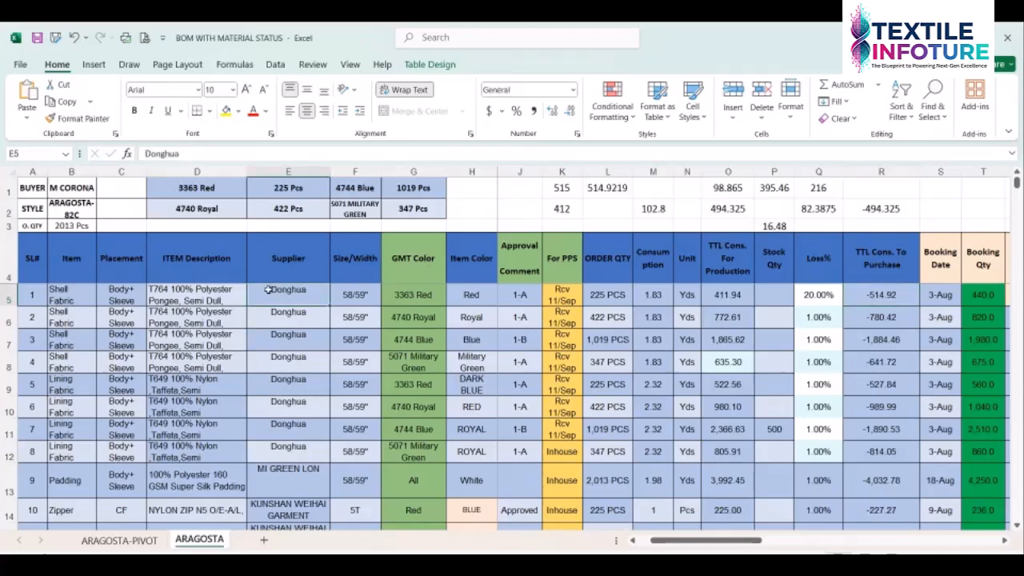
left_click(349, 296)
left_click(864, 297)
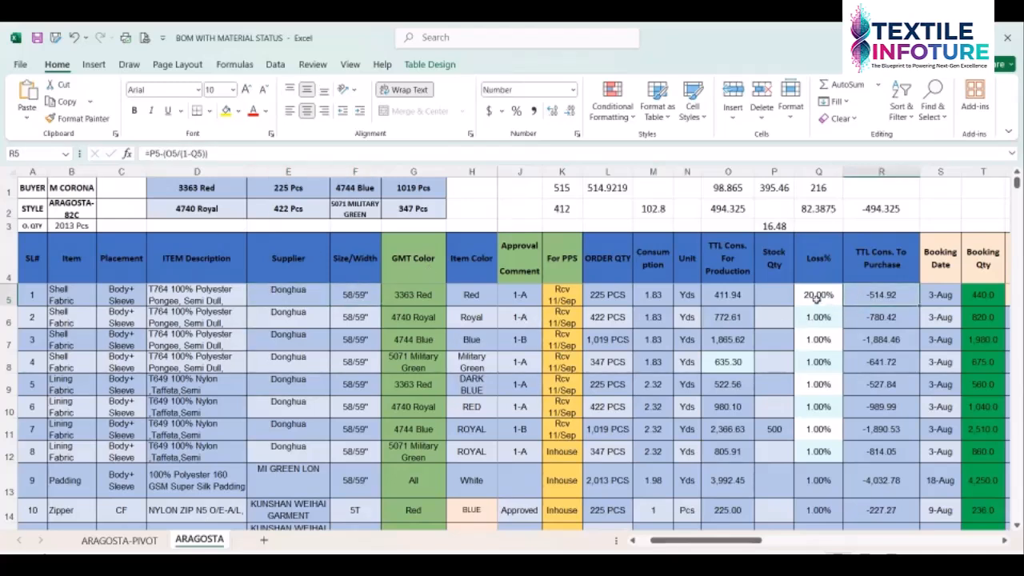
left_click(817, 296)
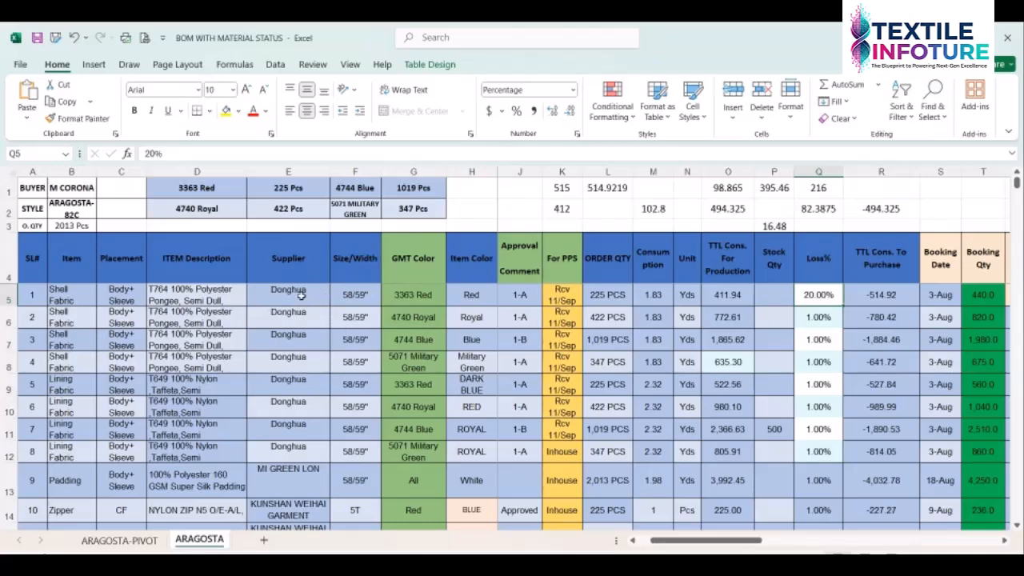
Highlight the purchase quantities in R5:R13, and recheck the purchase formula in R5, Loss% in Q5 and shortfall in P3
left_click(346, 295)
left_click_drag(853, 299, 878, 483)
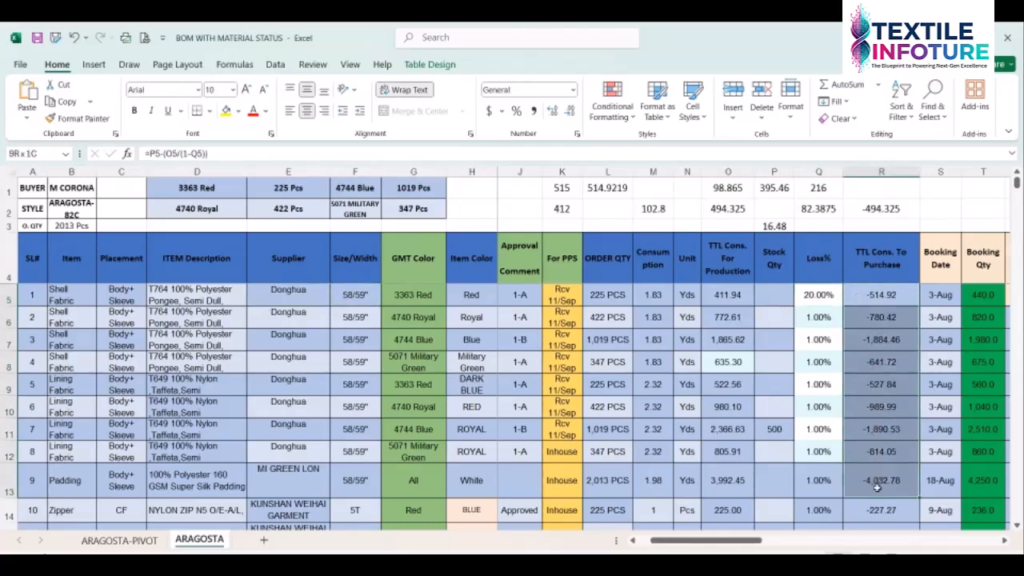
left_click(872, 298)
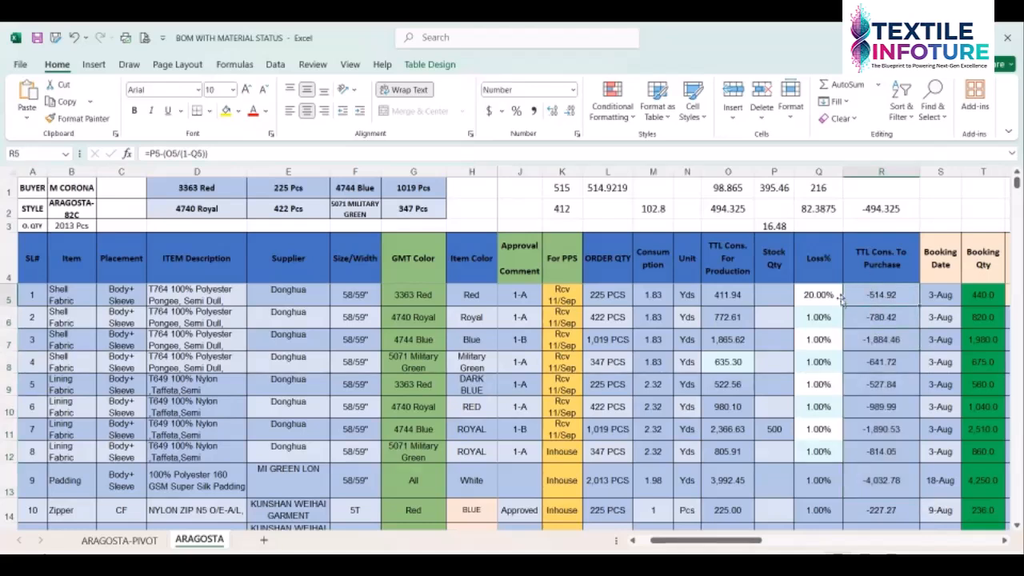
left_click(809, 291)
left_click(877, 297)
left_click(781, 229)
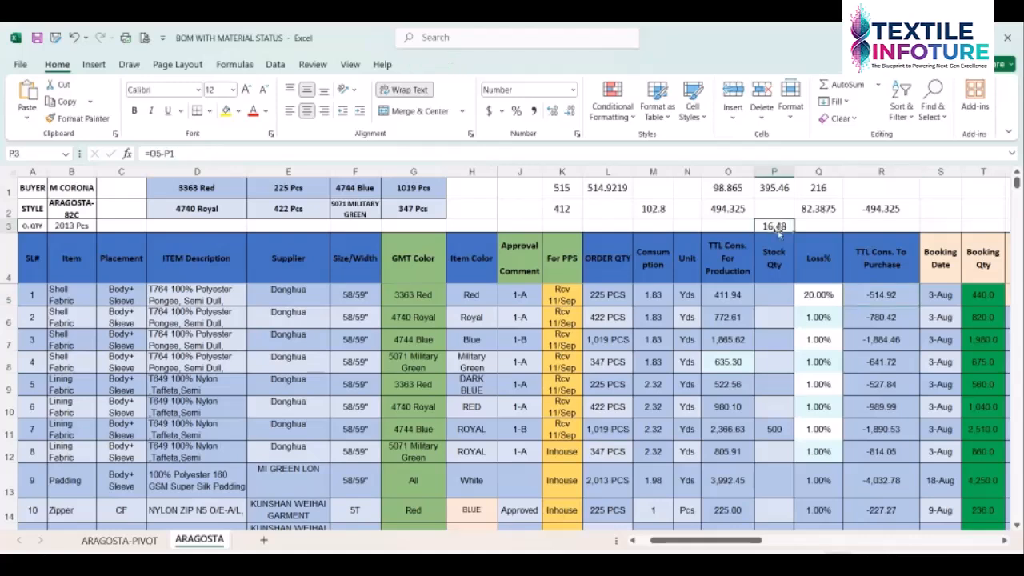
Review the Loss% header and value in Q5 together with the purchase formulas in R5 and R6
left_click(805, 226)
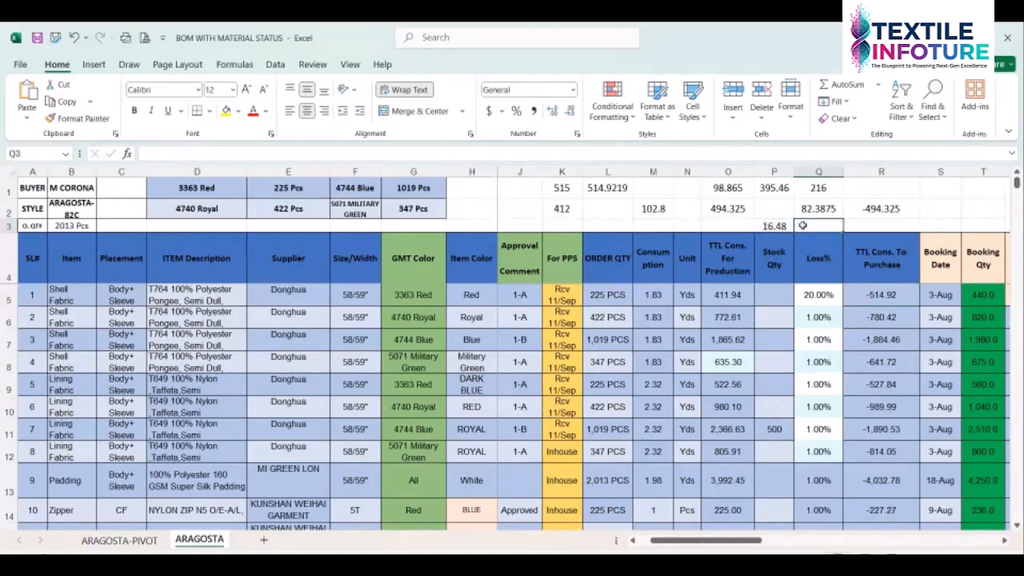
left_click(818, 259)
left_click(818, 294)
left_click(881, 294)
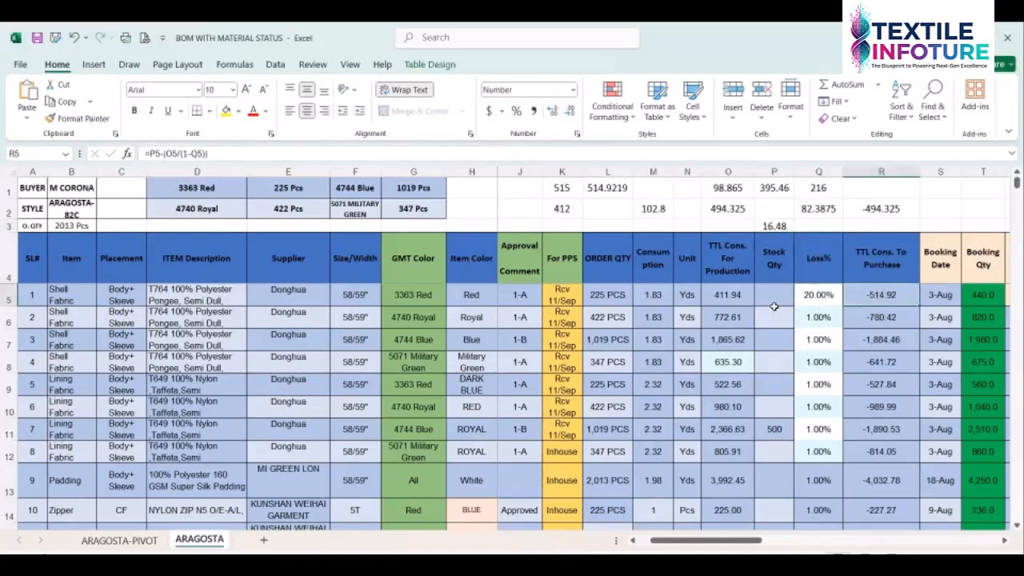
left_click(871, 319)
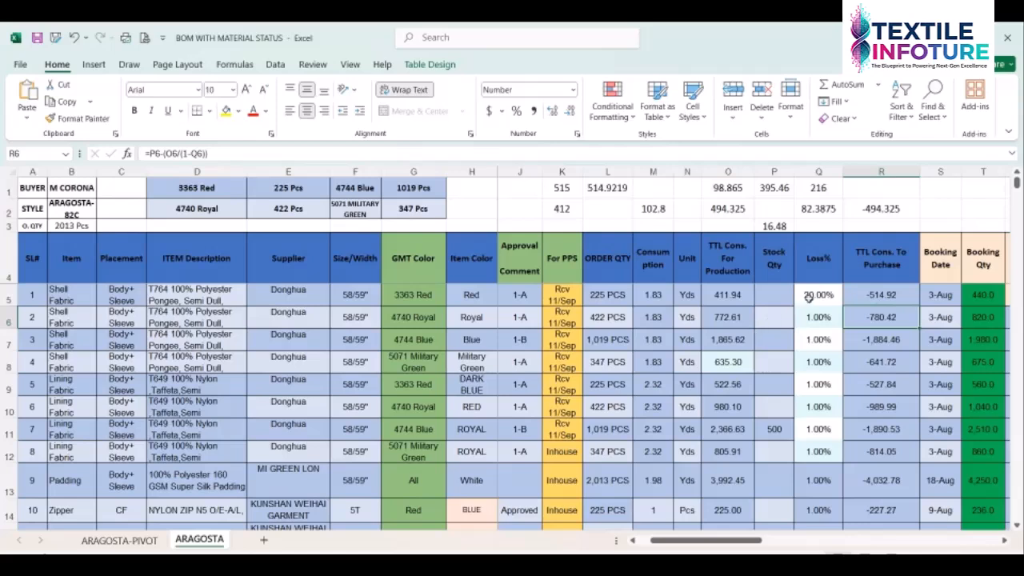
left_click(893, 290)
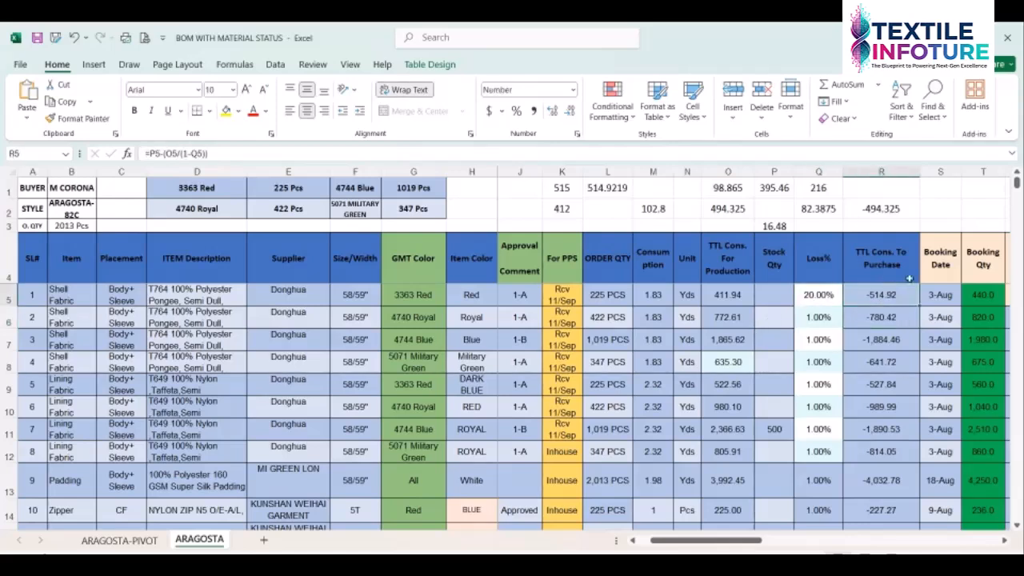
left_click(873, 316)
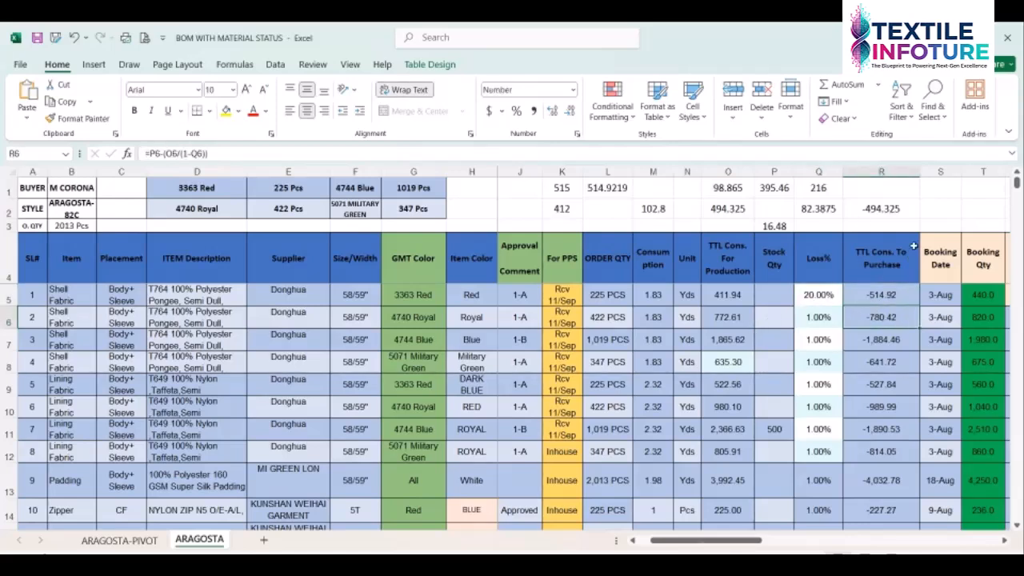
Examine the headers from Loss% to Booking Date and the Invoice Qty value in V5
left_click_drag(882, 172, 337, 205)
left_click(337, 205)
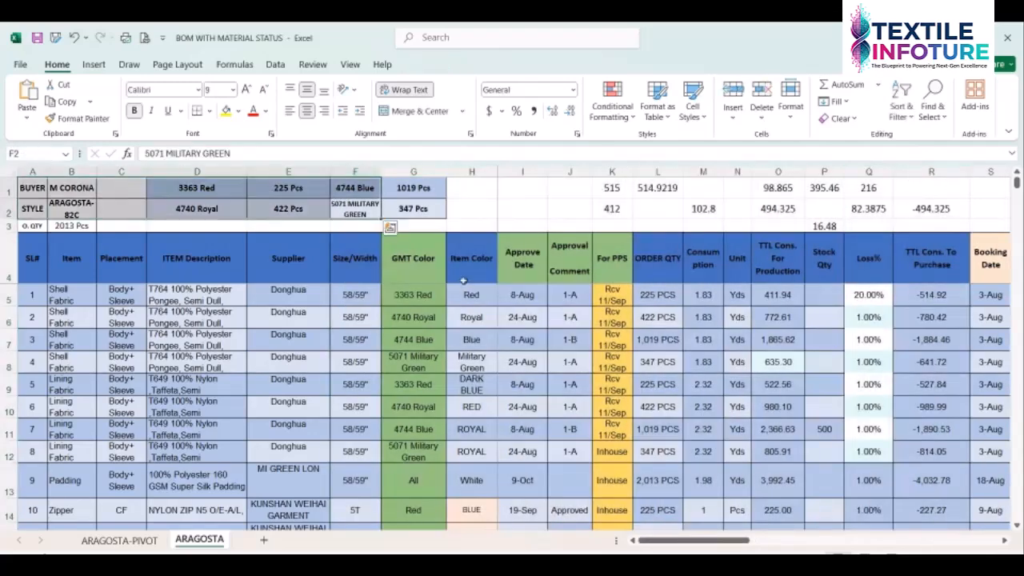
left_click(877, 274)
key("Right")
key("Right")
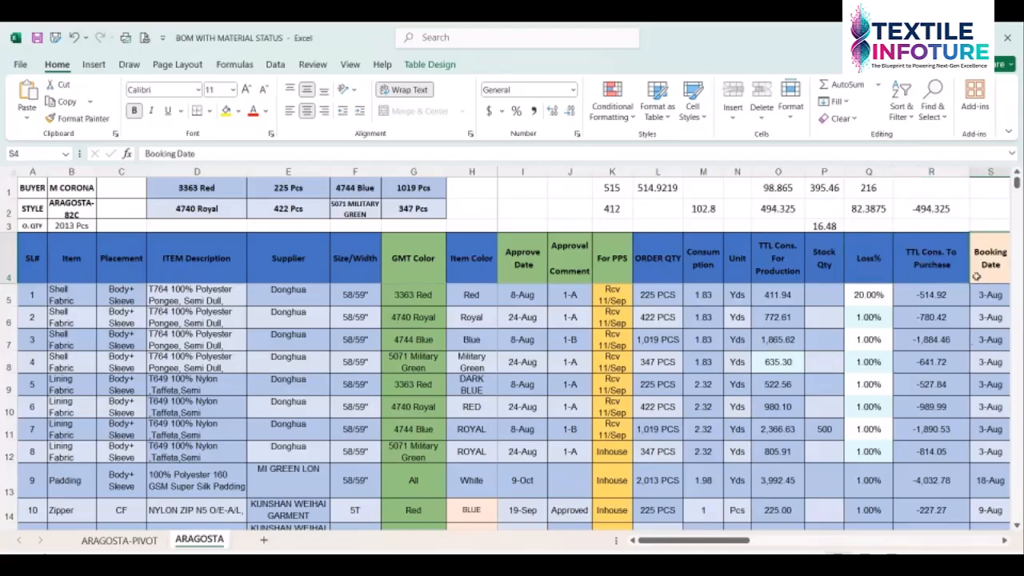
left_click_drag(717, 536, 777, 538)
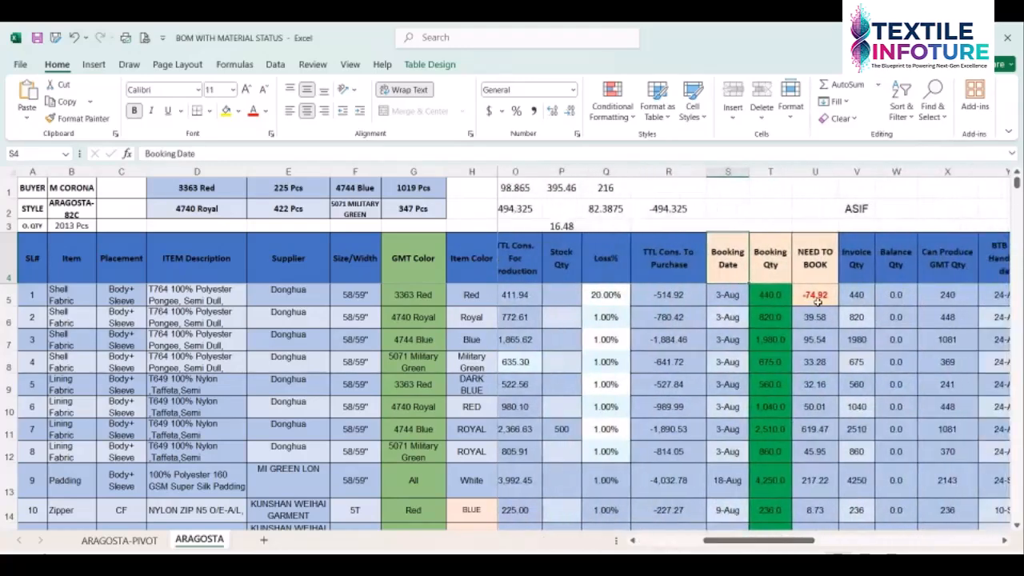
left_click(859, 276)
left_click(858, 301)
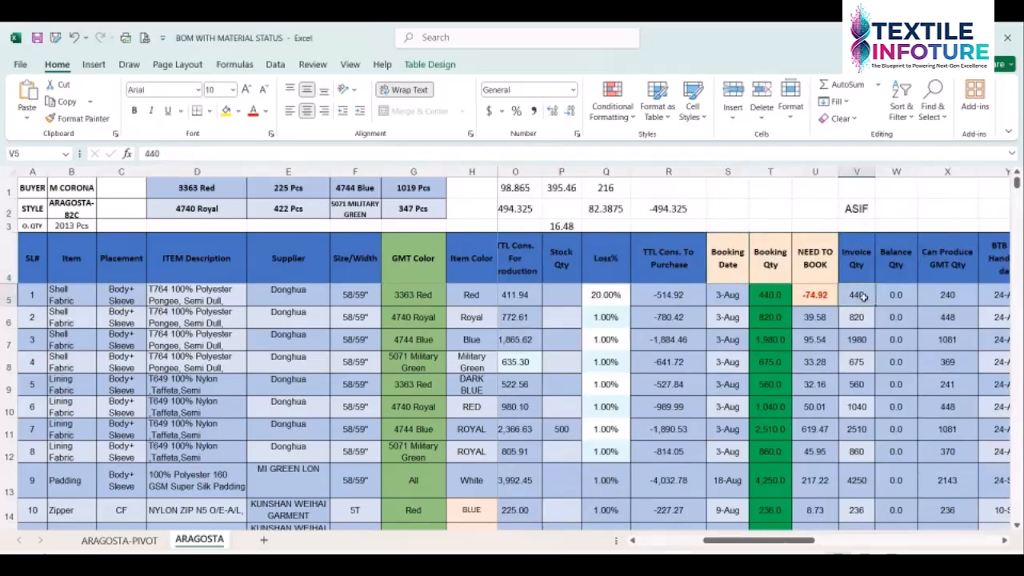
left_click_drag(750, 541, 686, 540)
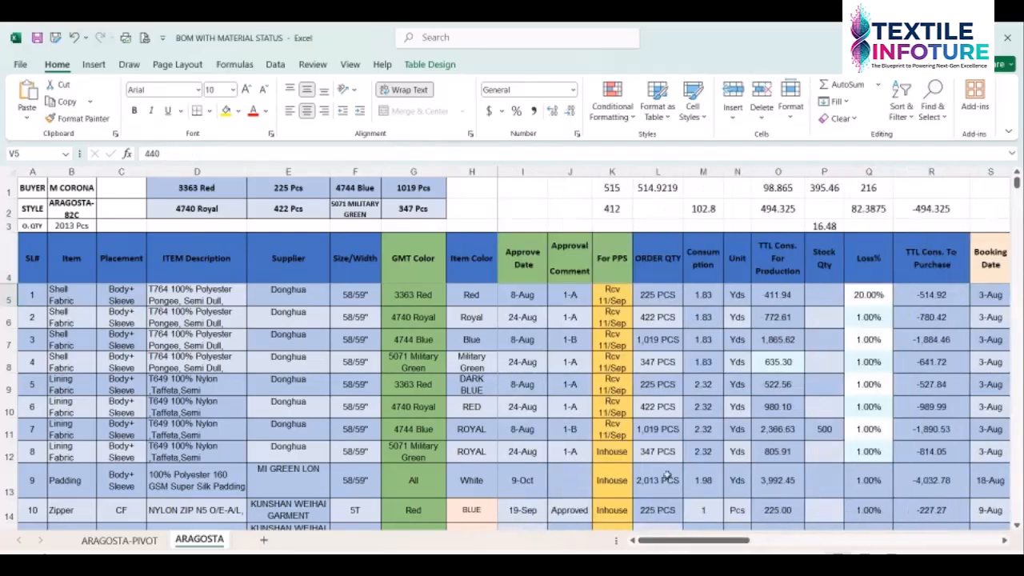
Highlight the purchase quantities in R5:R10 and review their formulas row by row, ending at R5
left_click_drag(915, 294, 915, 403)
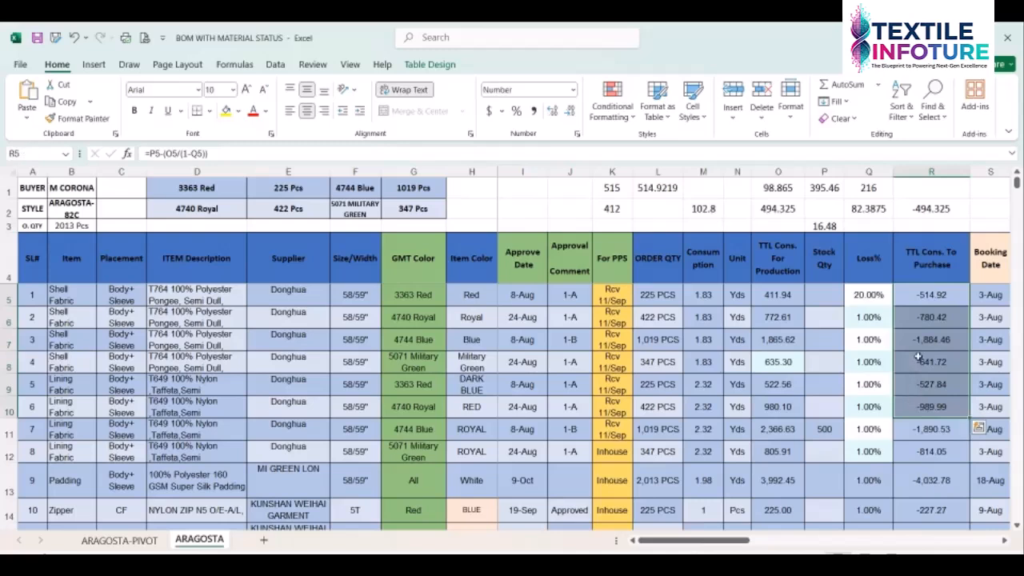
left_click(919, 360)
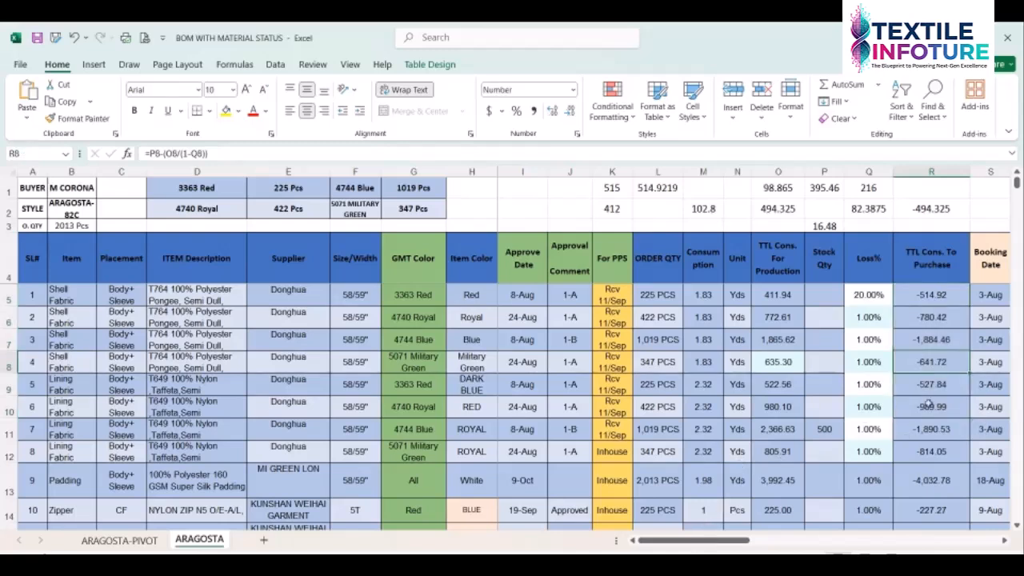
left_click(918, 317)
left_click(919, 344)
left_click(919, 365)
left_click(919, 384)
left_click(917, 407)
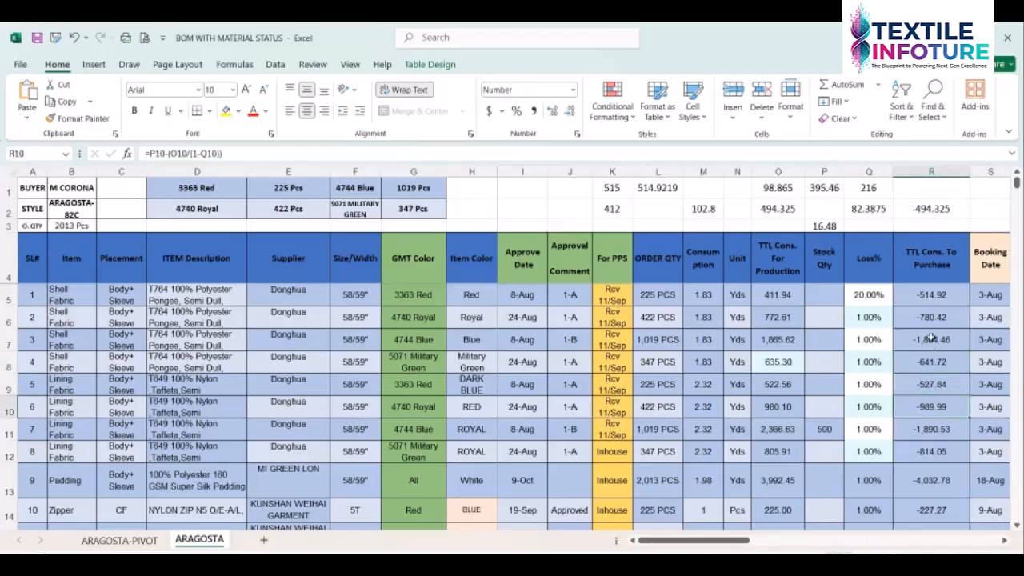
left_click(927, 297)
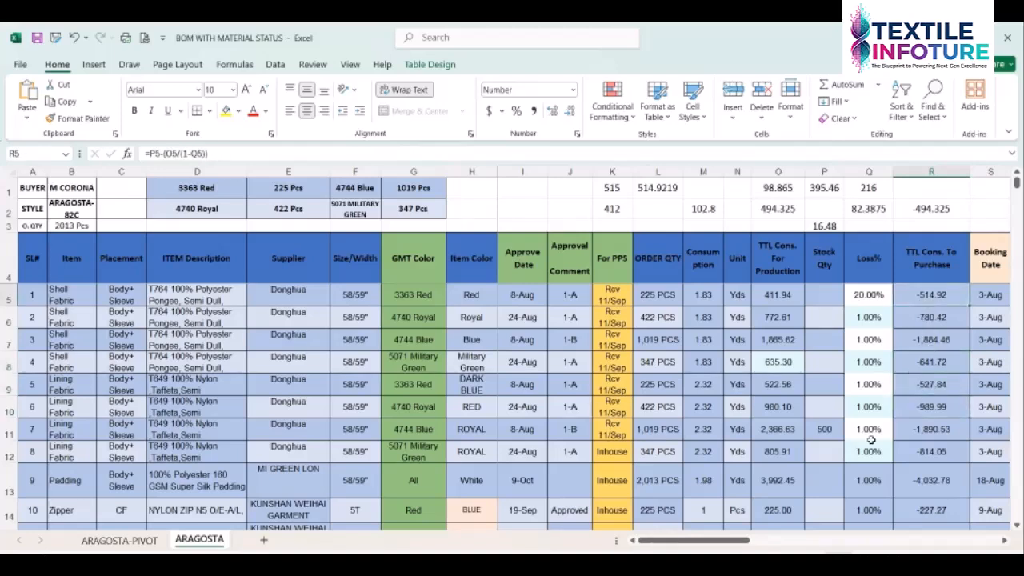
Check the purchase formula in R6 and highlight the booking quantities in T5:T13
left_click_drag(751, 539, 763, 542)
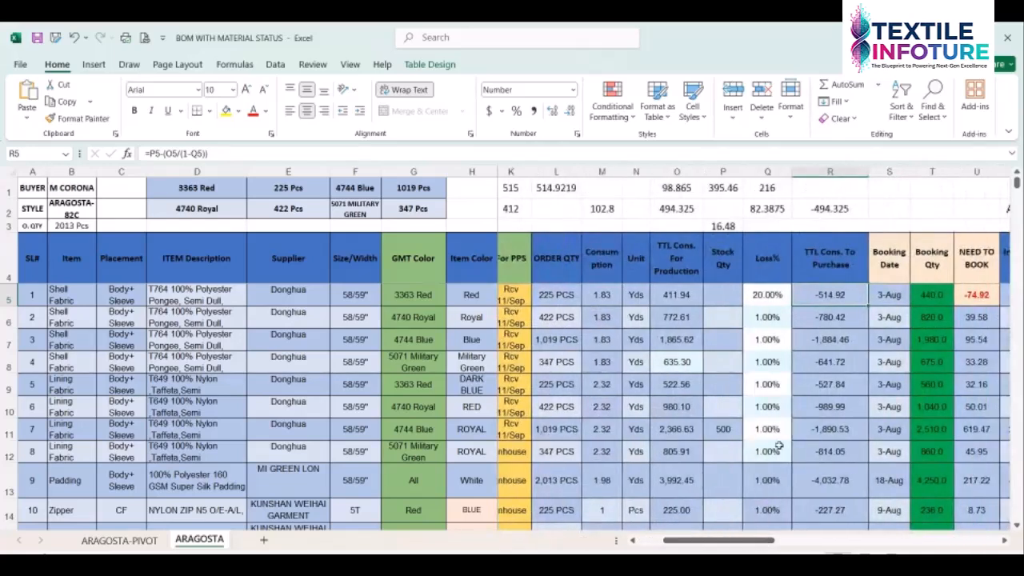
left_click(824, 315)
left_click_drag(933, 295, 938, 478)
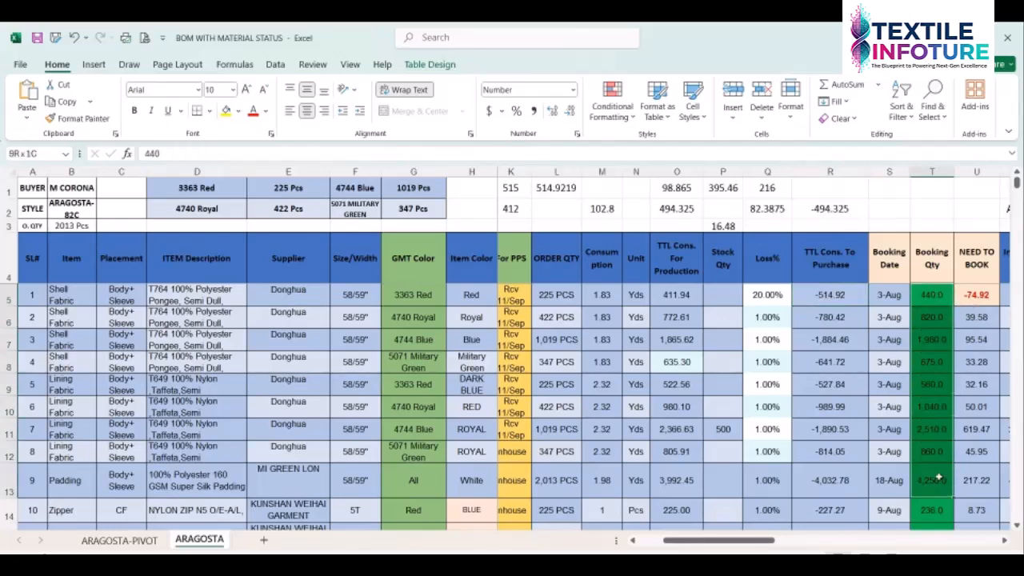
left_click(933, 426)
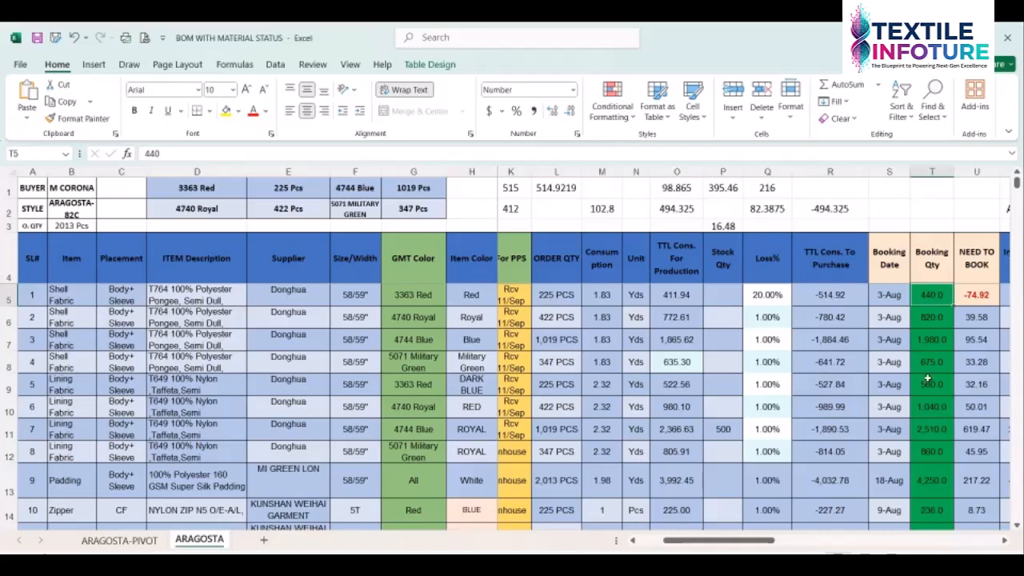
Review the NEED TO BOOK formulas in U6:U10, the formula in U5 and the column header
left_click(972, 319)
left_click(973, 338)
left_click(973, 361)
left_click(972, 384)
left_click(973, 406)
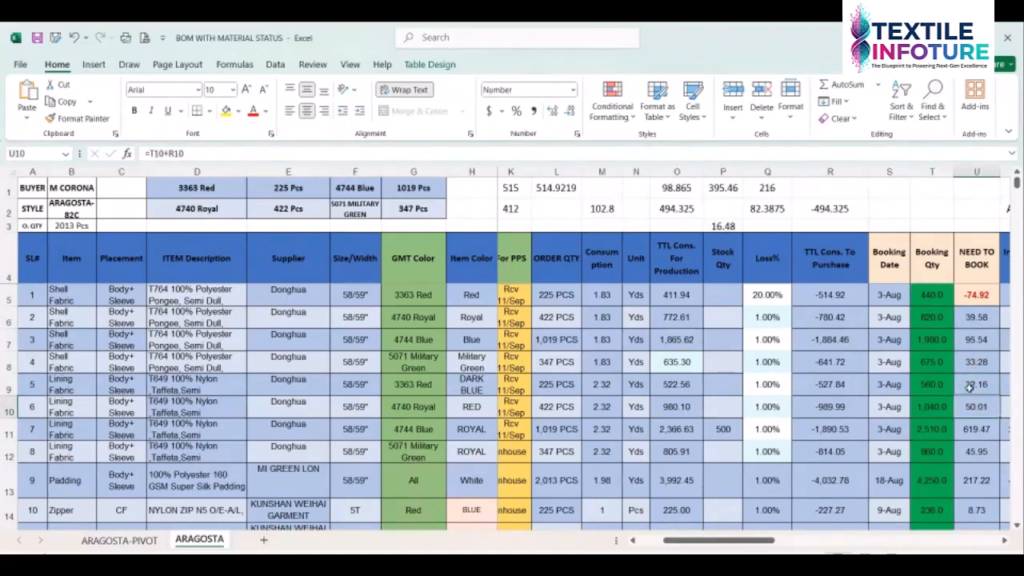
left_click(975, 302)
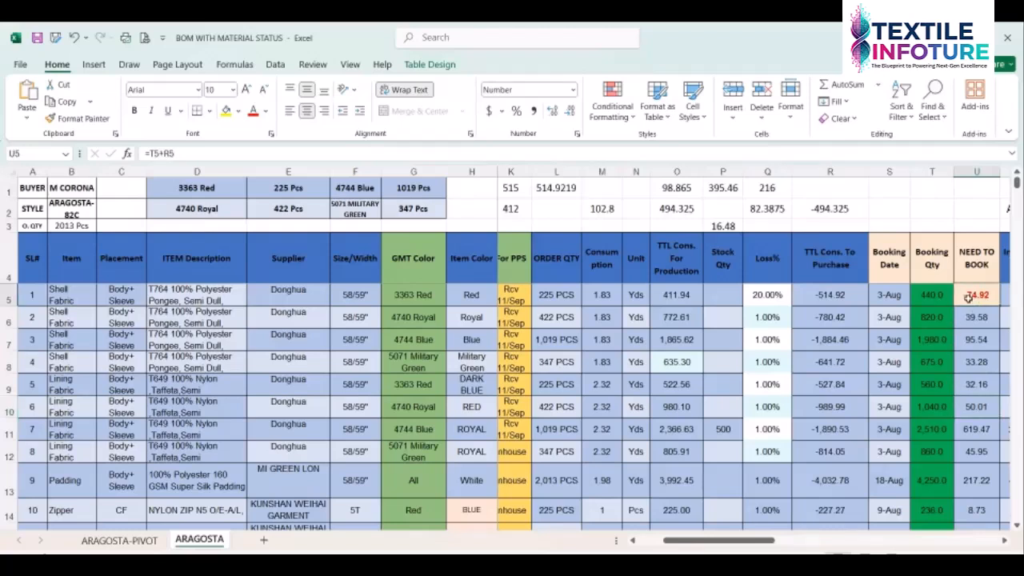
left_click(977, 262)
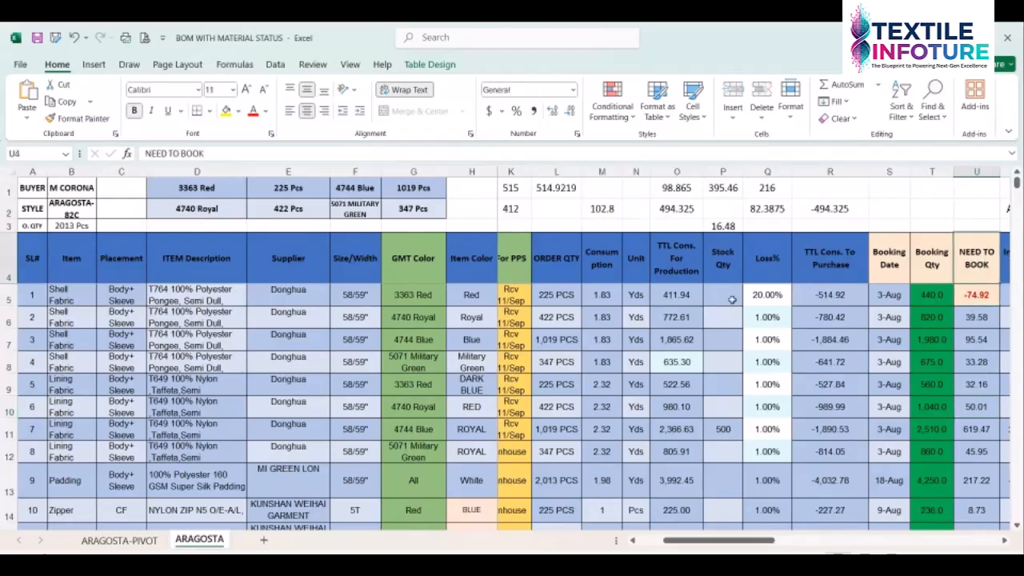
Compare Loss% in Q5 with the purchase formula in R5 and the NEED TO BOOK formula in U5
left_click(766, 295)
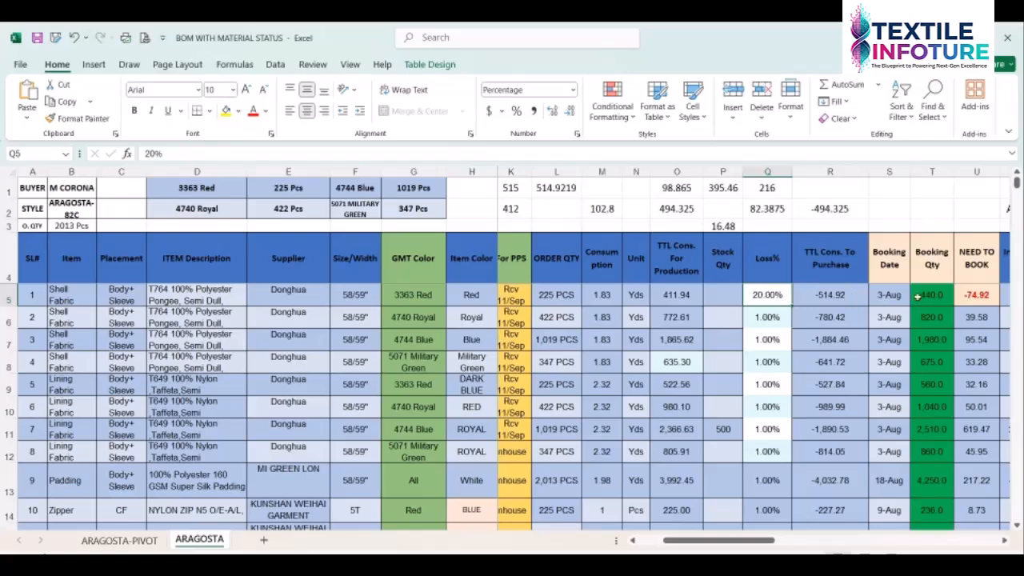
left_click(821, 295)
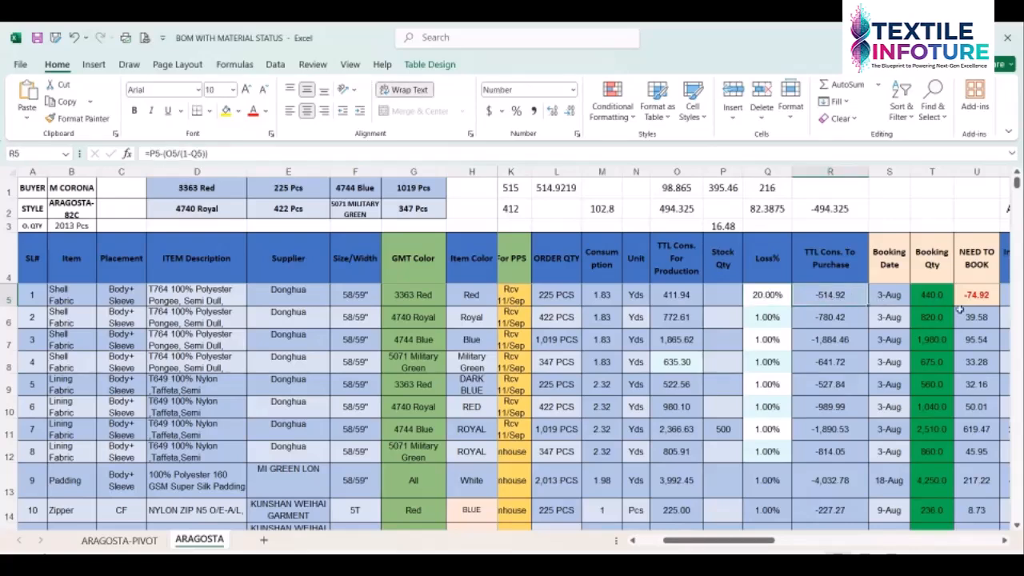
left_click(975, 296)
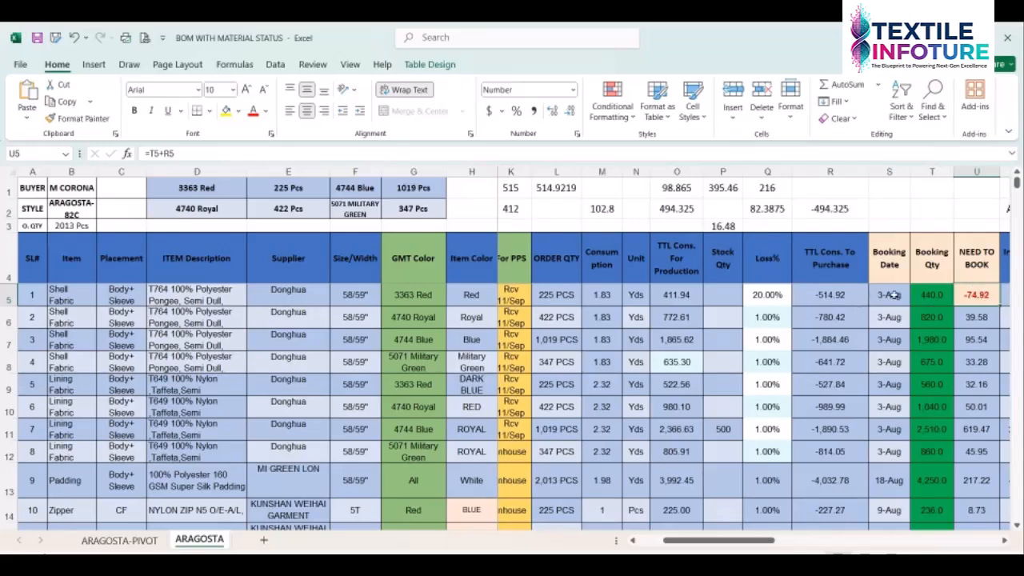
Clear the booking quantities in T5:T12 and highlight the recalculated NEED TO BOOK values in U5:U12
left_click_drag(932, 295, 932, 451)
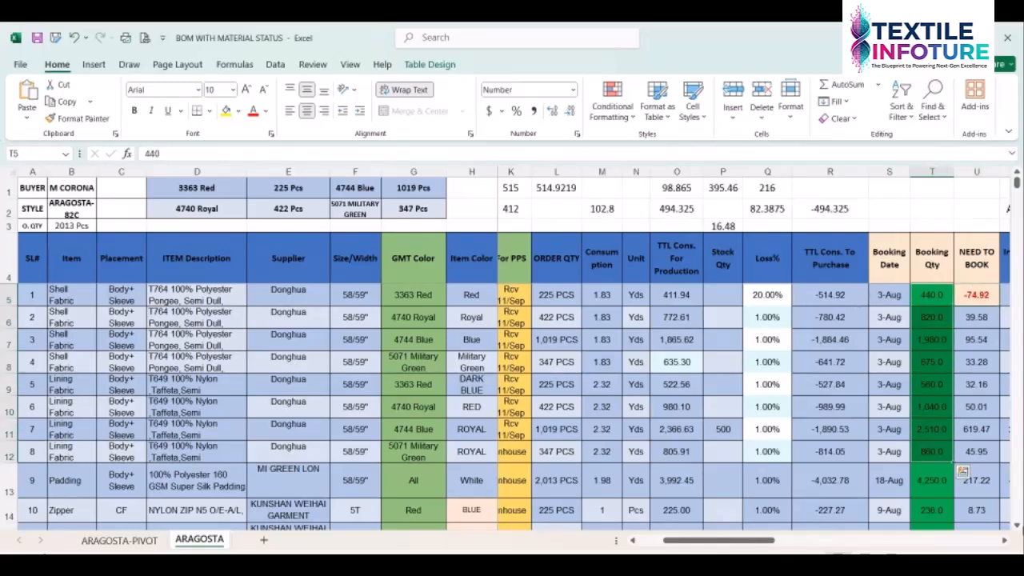
key("Delete")
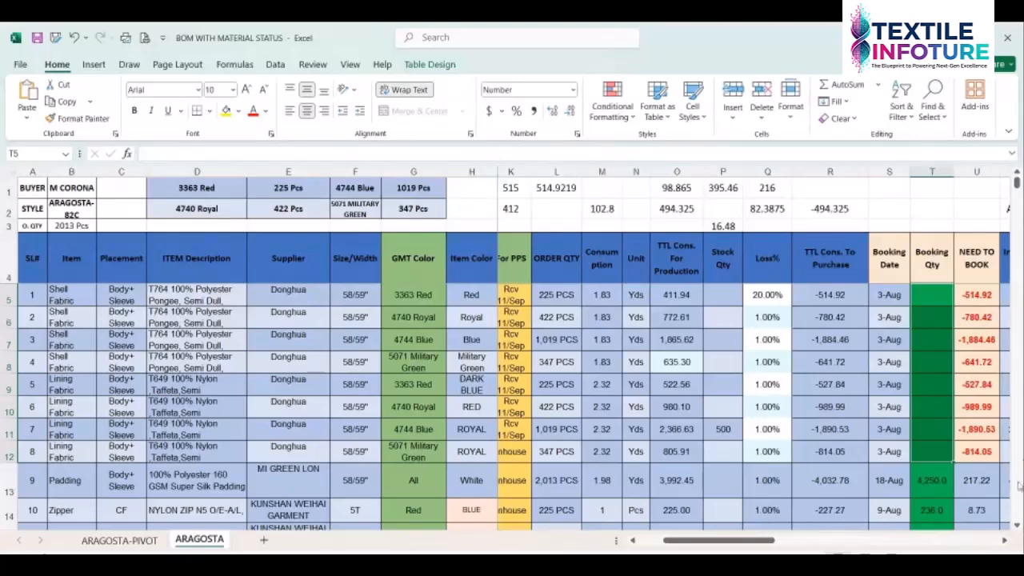
left_click_drag(976, 295, 972, 450)
left_click(979, 318)
left_click_drag(981, 296, 976, 456)
left_click(985, 244)
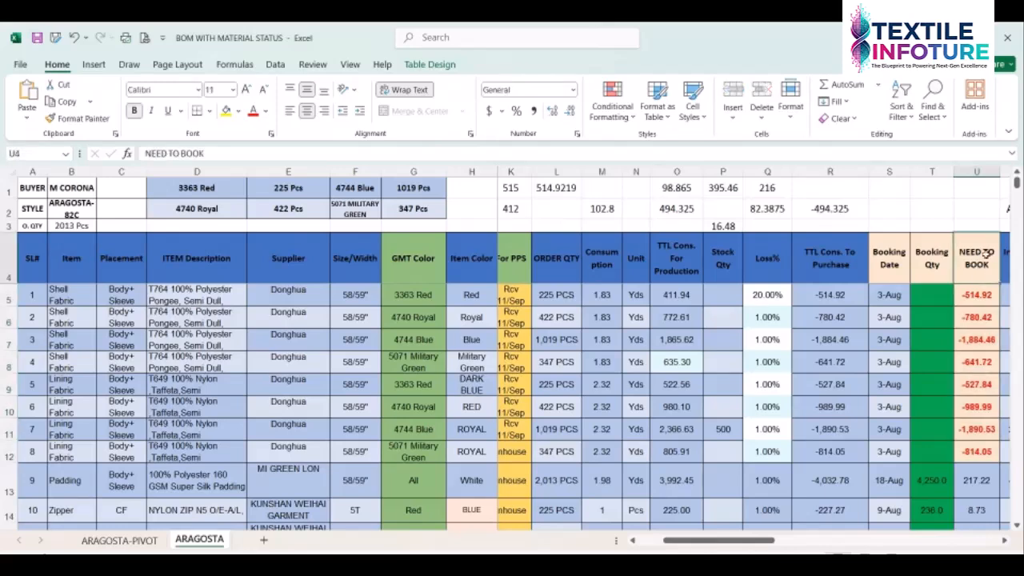
left_click_drag(976, 295, 975, 450)
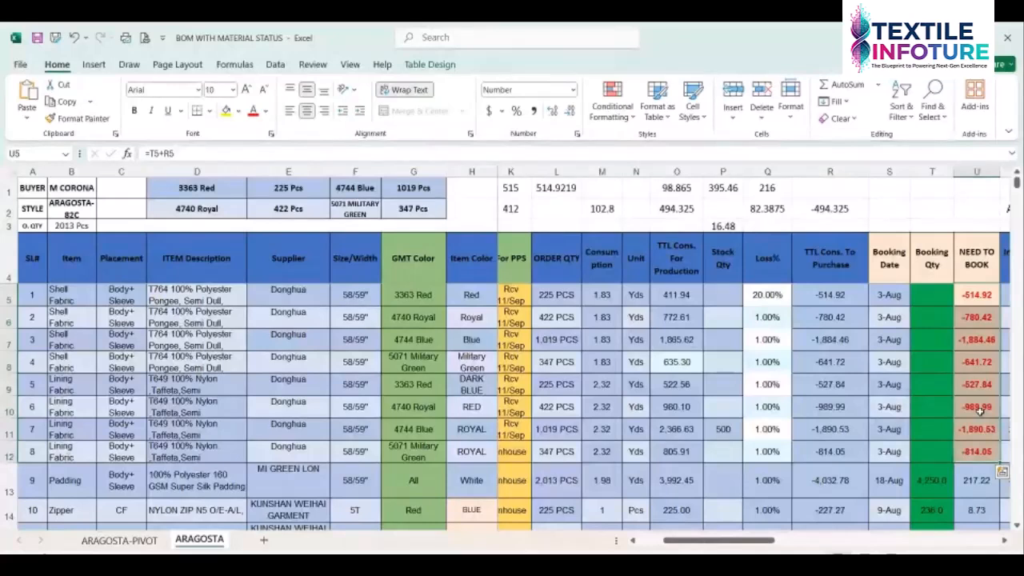
left_click(975, 364)
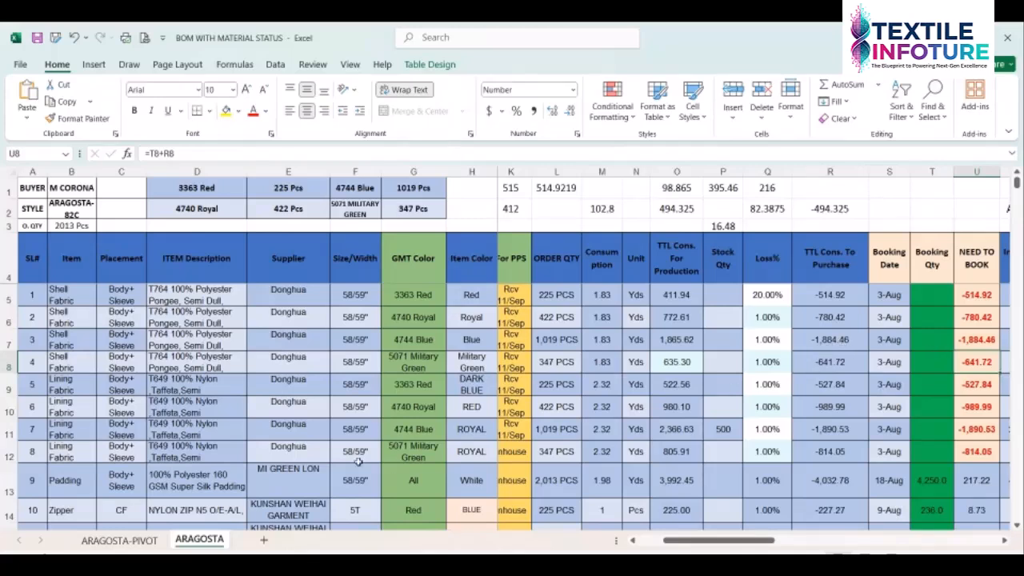
Check the supplier in E12 and review SUM of NEED TO BOOK by supplier, item and color on the ARAGOSTA-PIVOT sheet
left_click(290, 460)
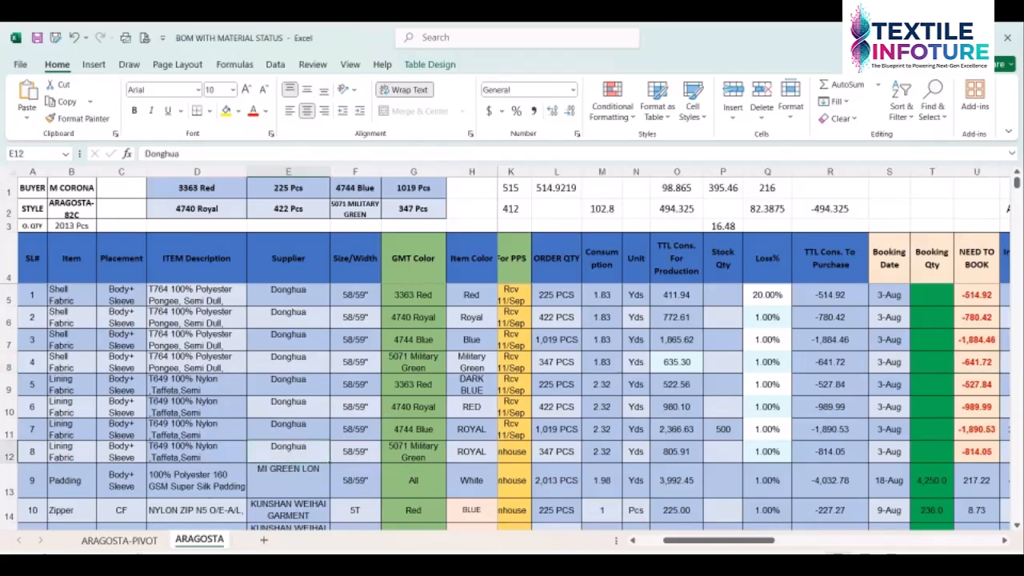
left_click(133, 541)
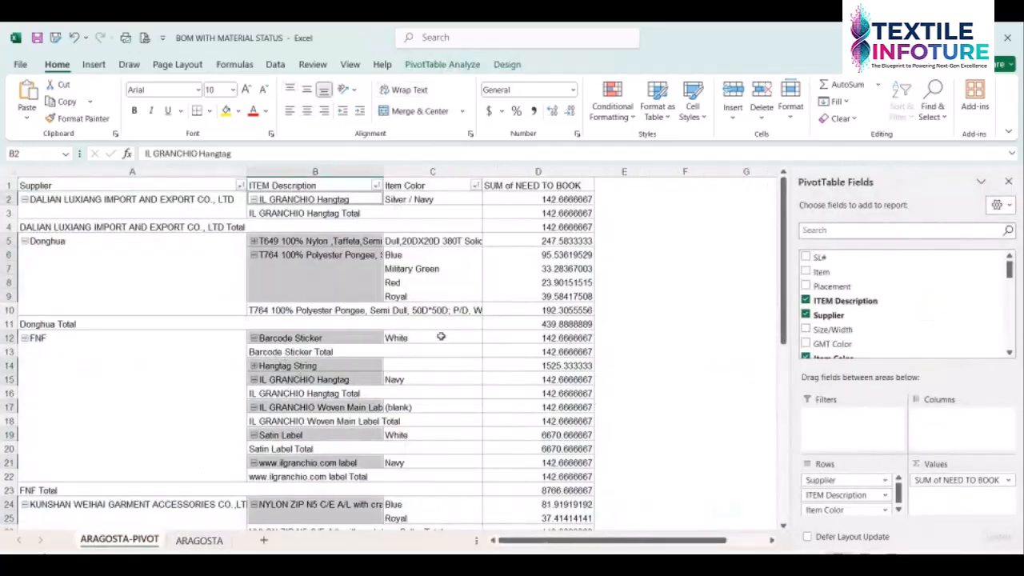
left_click(410, 339)
left_click(544, 336)
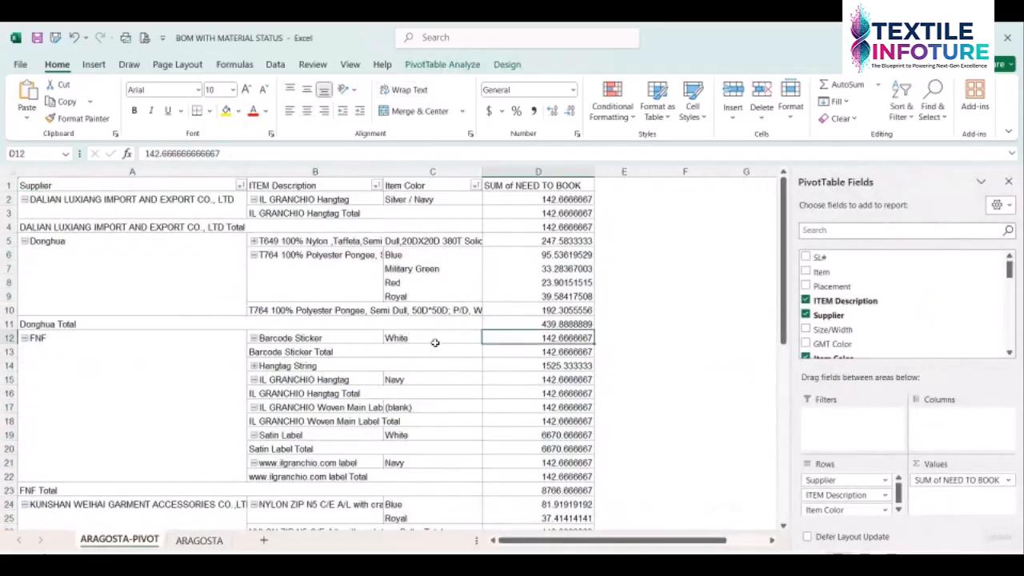
left_click(326, 296)
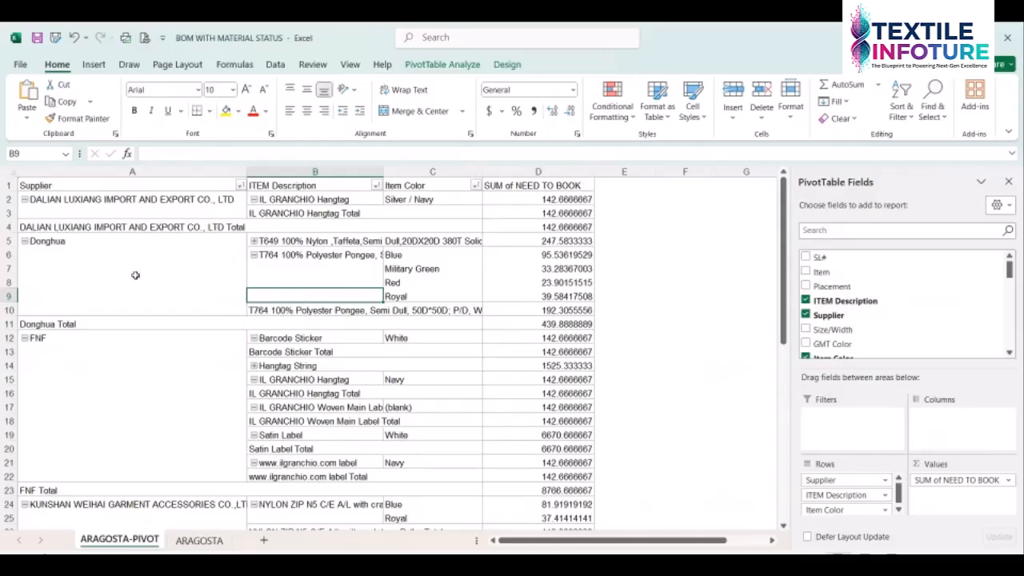
Return to the ARAGOSTA sheet and look over the suppliers and item descriptions in the BOM rows
left_click(199, 541)
left_click(318, 289)
scroll(298, 374, "down", 4)
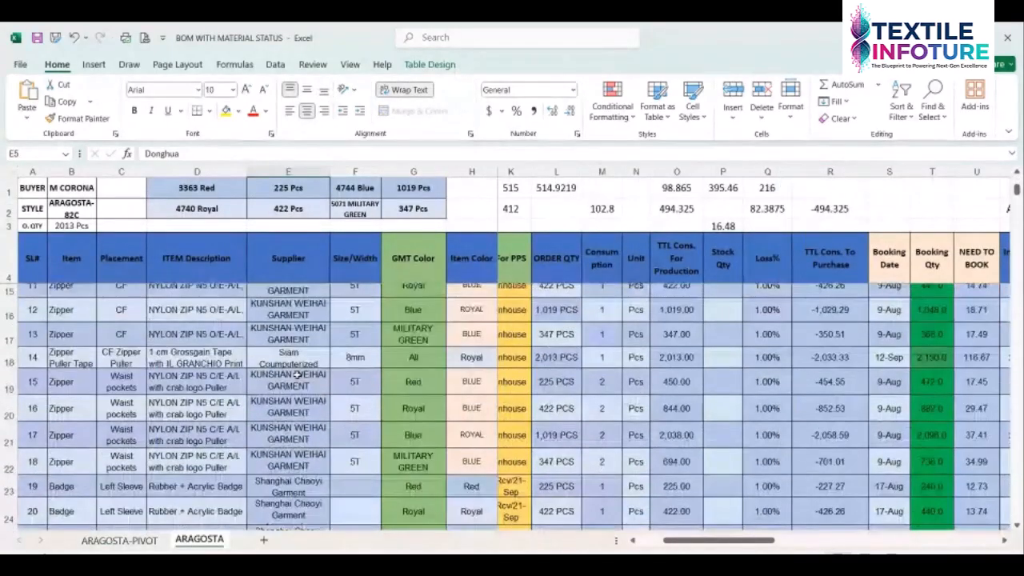
scroll(297, 374, "up", 4)
left_click(290, 454)
left_click(244, 412)
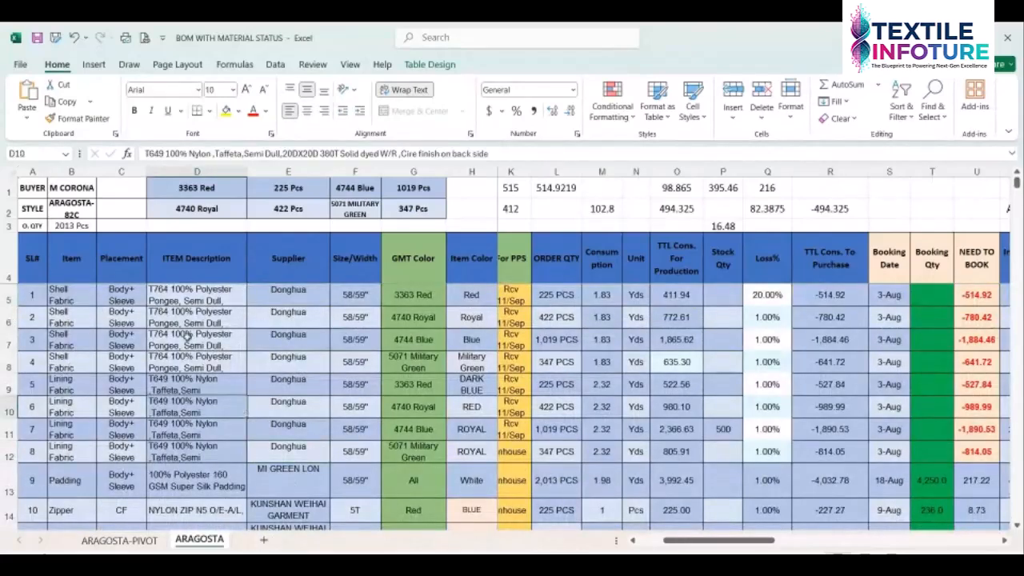
Select the BOM data from the SL# header through NEED TO BOOK in row 55, and check the purchase formula in R5
left_click_drag(36, 251, 766, 502)
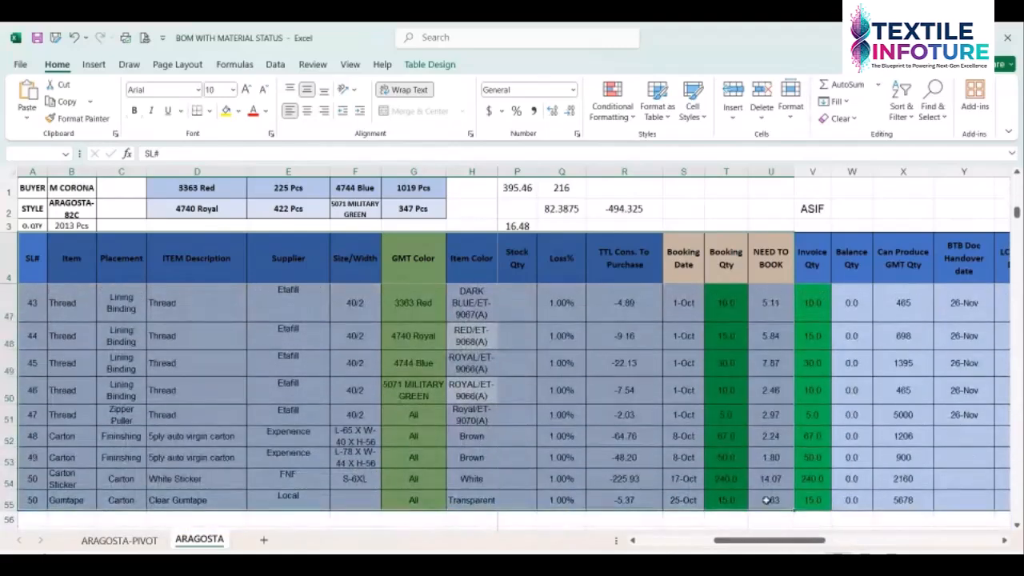
scroll(365, 327, "up", 13)
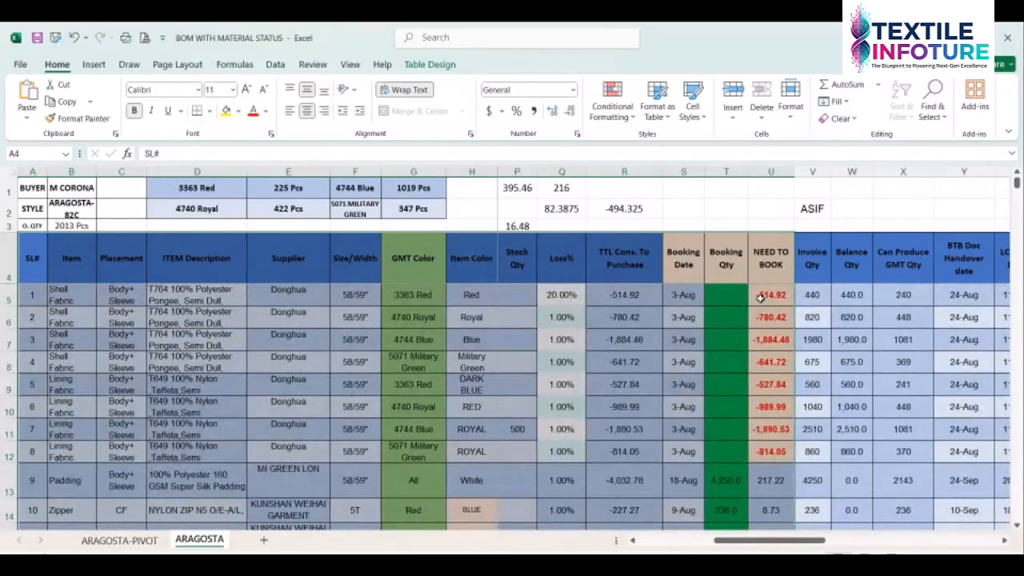
left_click(628, 300)
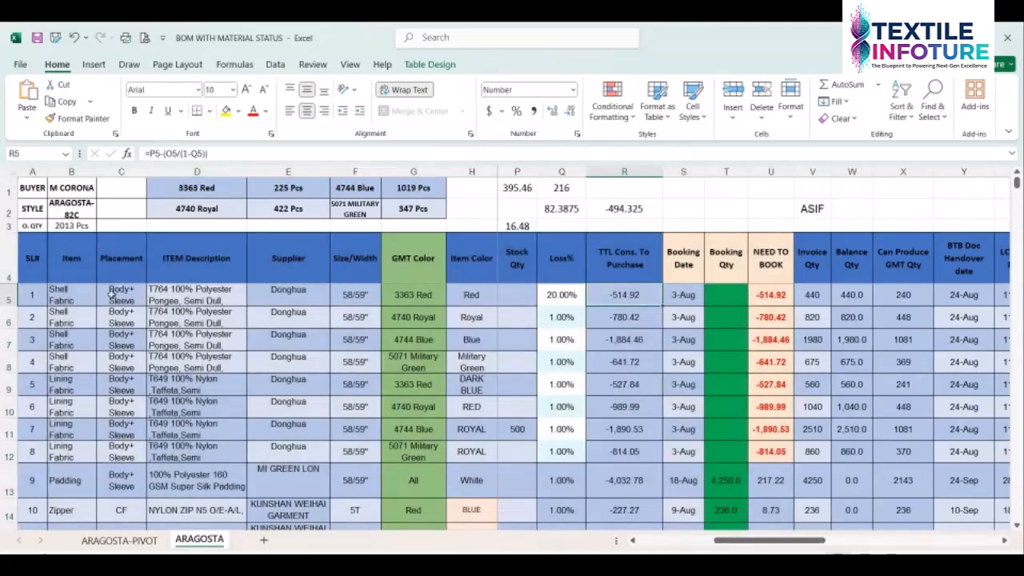
View the table styles available for the BOM table without applying one
left_click(288, 339)
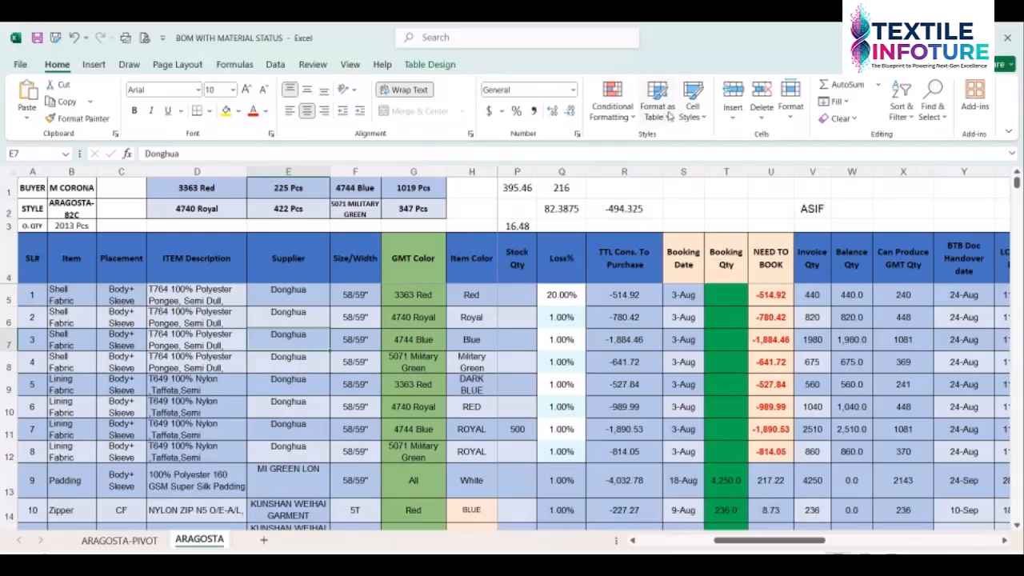
left_click(669, 116)
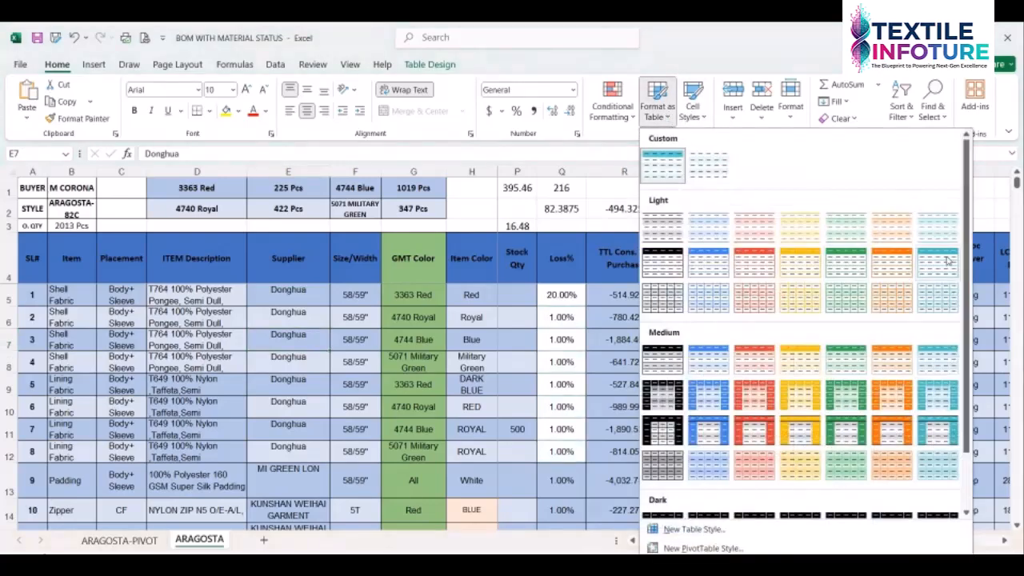
left_click(536, 366)
left_click(356, 341)
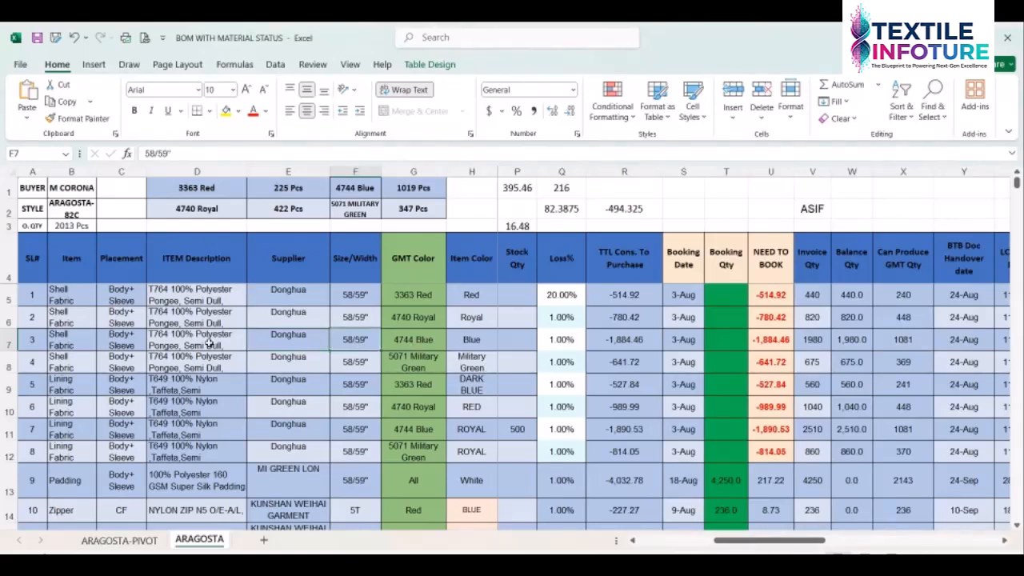
Check the supplier entries in E6 to E10 of the fabric rows
left_click(295, 320)
left_click(288, 367)
left_click(282, 389)
left_click(289, 410)
left_click(304, 362)
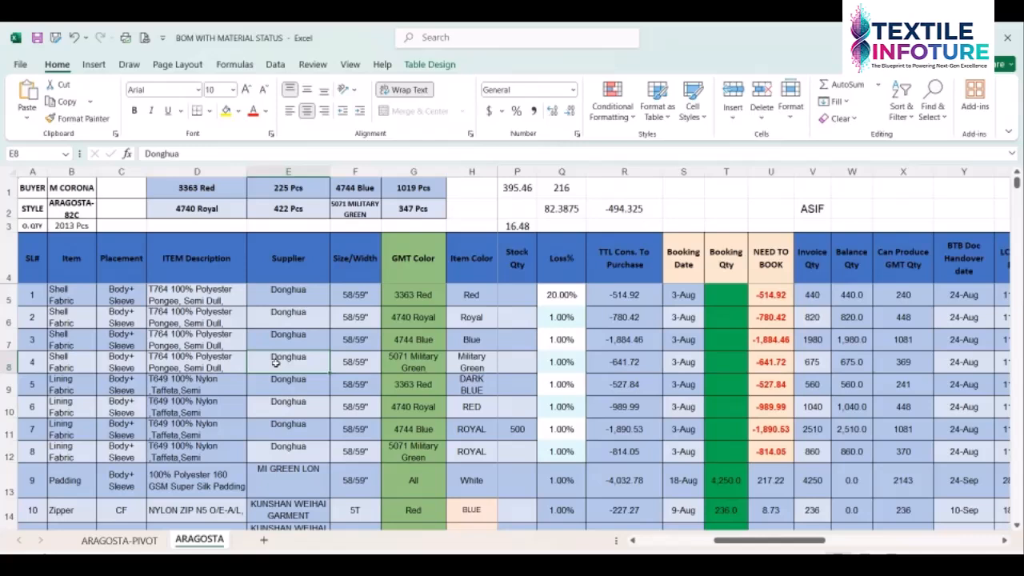
left_click(99, 67)
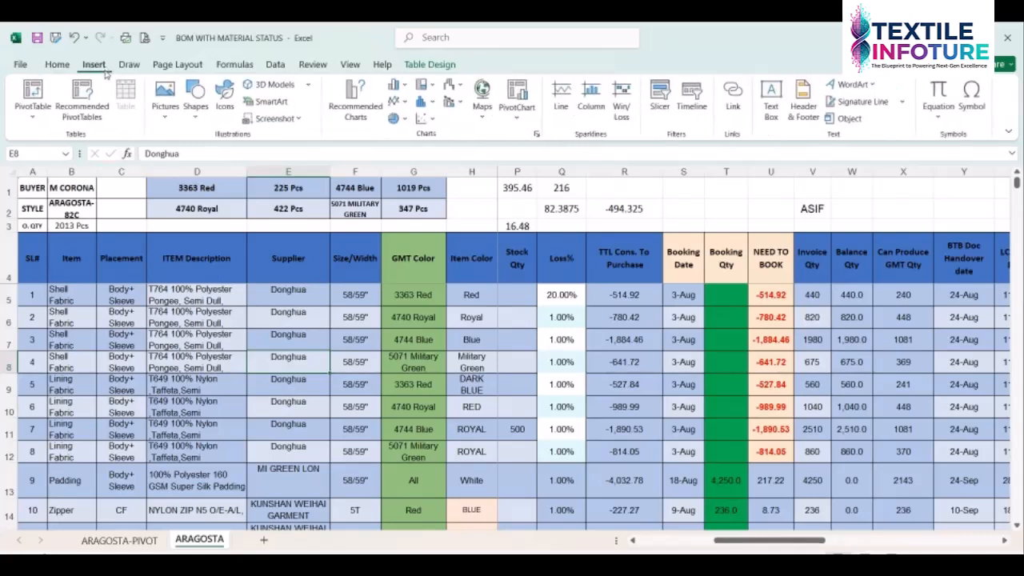
left_click(36, 92)
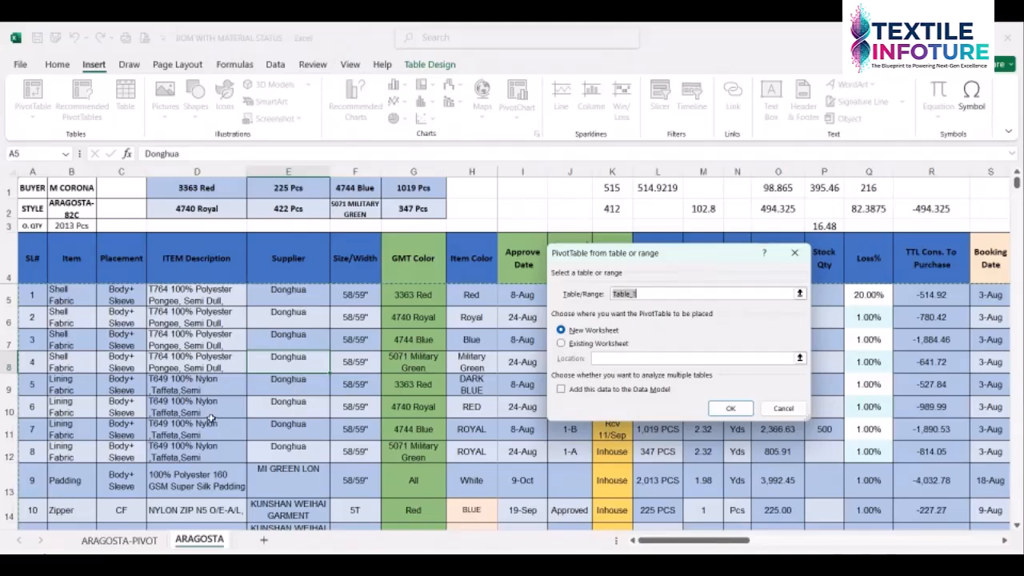
left_click(569, 344)
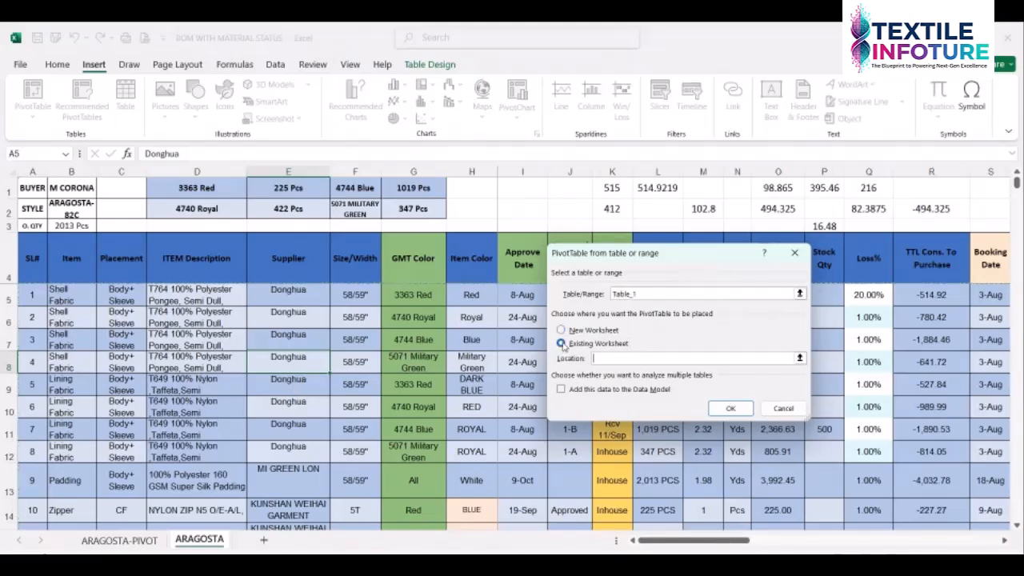
left_click(571, 331)
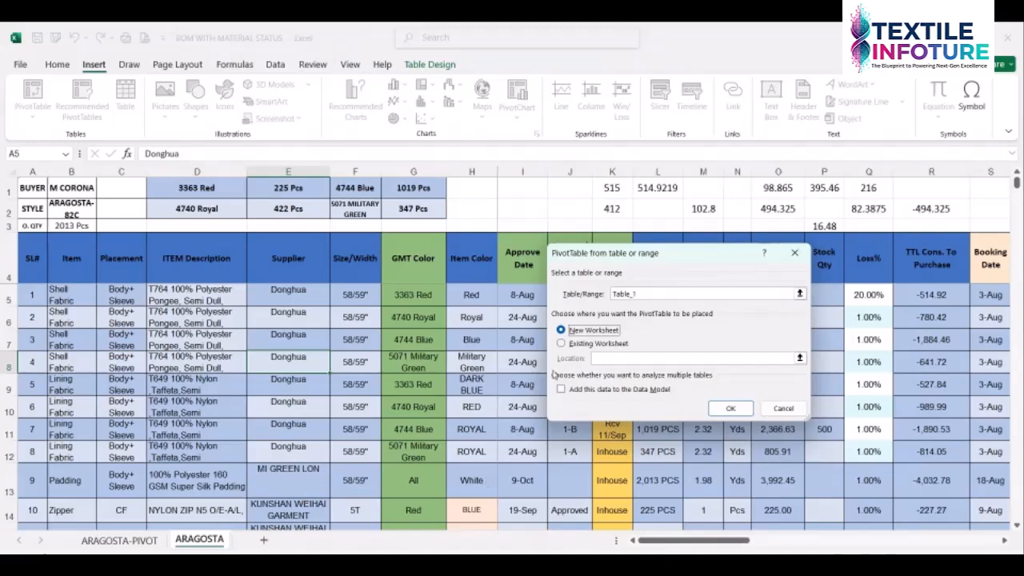
left_click(768, 409)
Insert a PivotTable based on Table_1 on a new worksheet
left_click(248, 342)
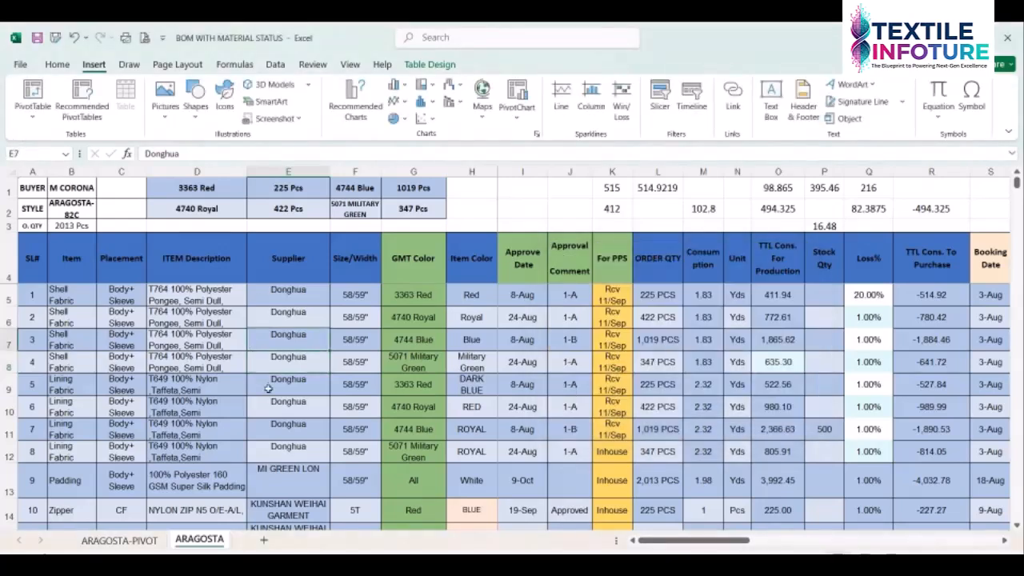
left_click(218, 362)
left_click(267, 362)
left_click(359, 359)
left_click(405, 361)
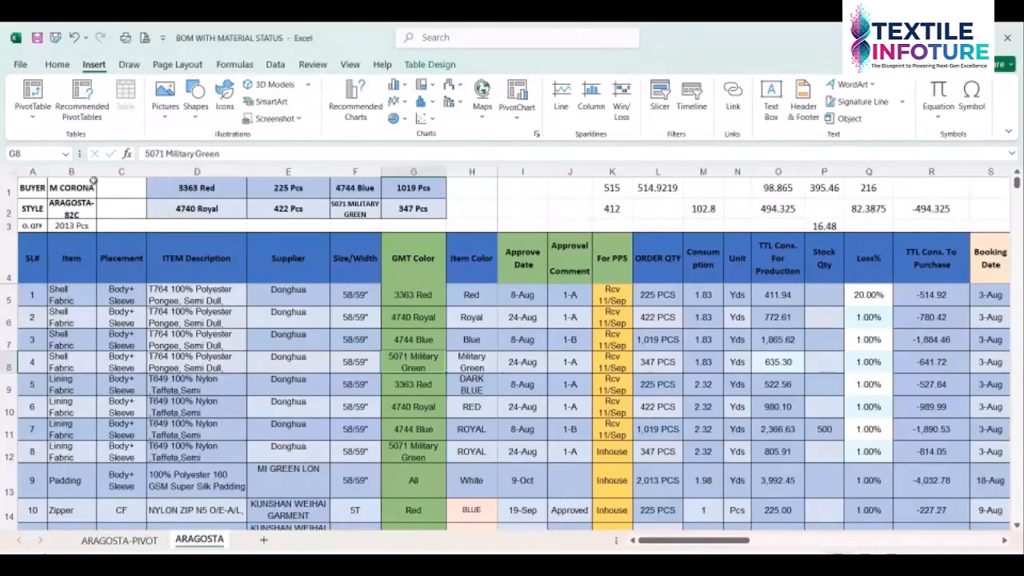
left_click(32, 95)
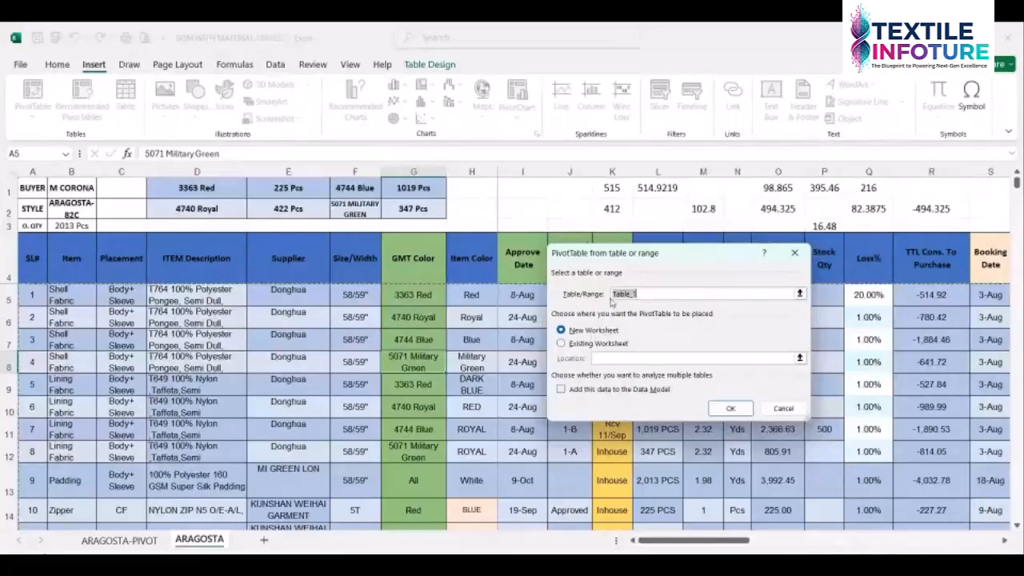
left_click(735, 416)
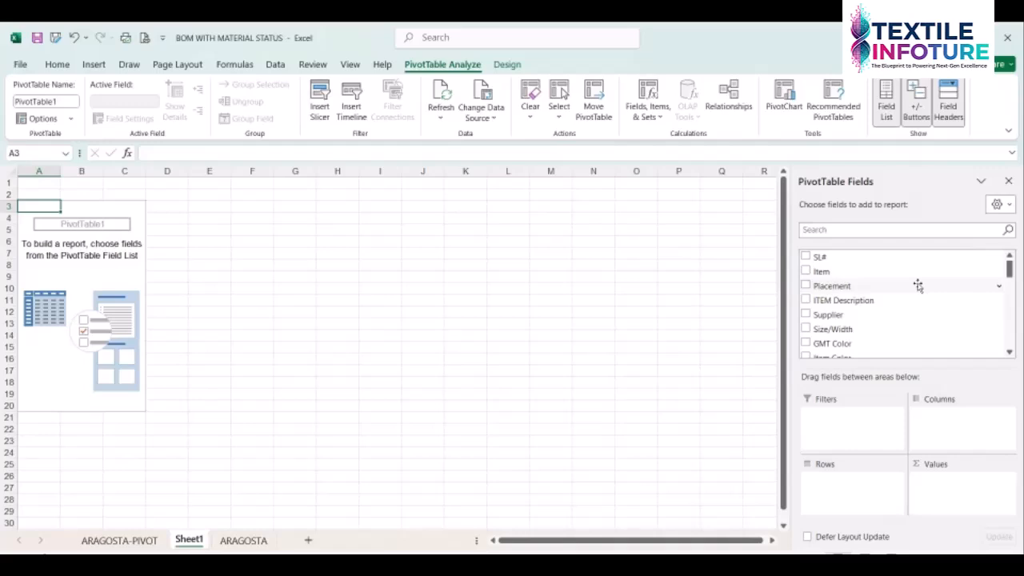
Add Supplier to the PivotTable rows with ITEM Description nested beneath it
scroll(916, 296, "down", 10)
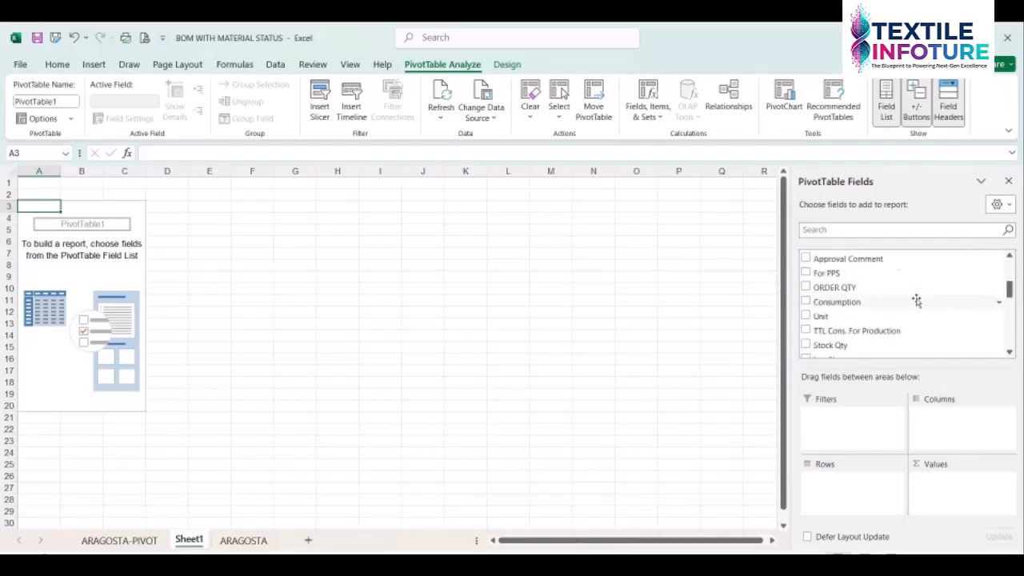
scroll(916, 299, "up", 10)
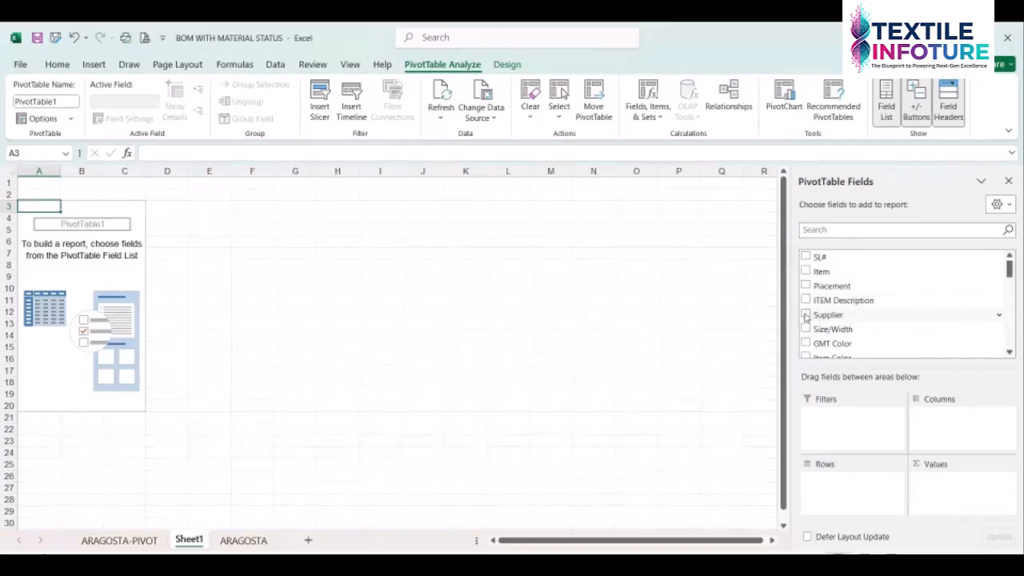
left_click(805, 316)
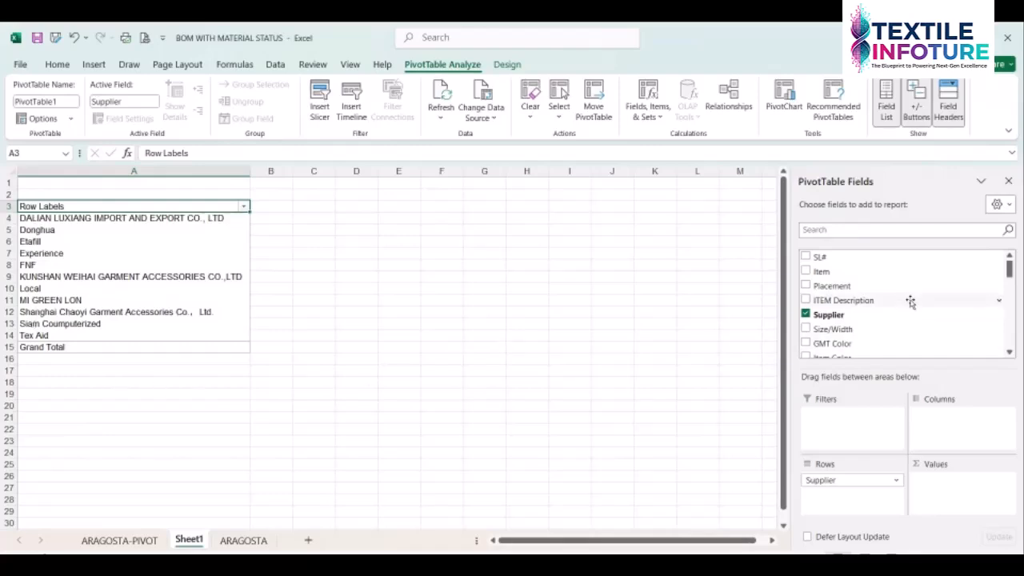
left_click(806, 300)
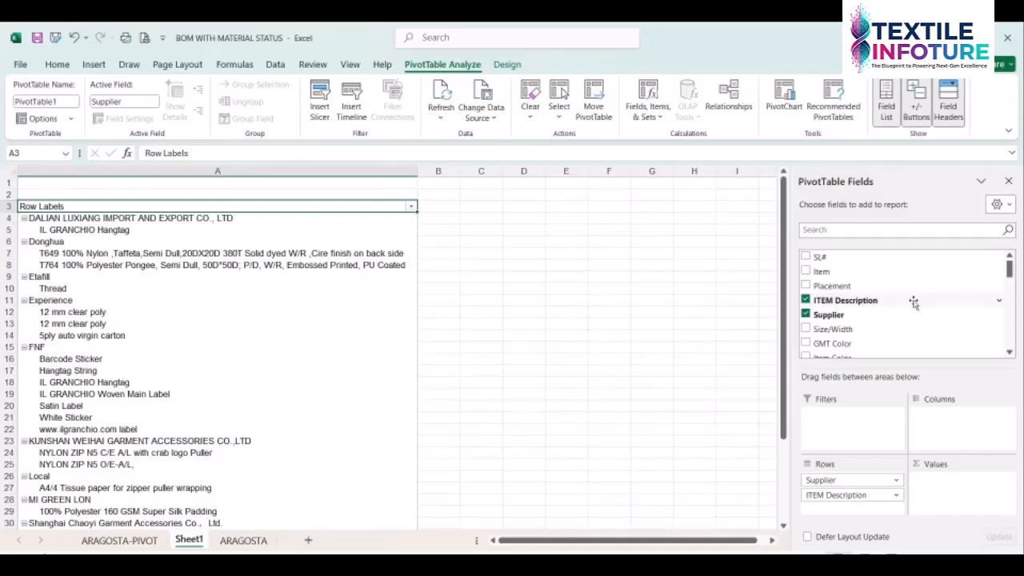
Add Item Color and Size/Width as further row levels in the PivotTable
scroll(914, 302, "down", 1)
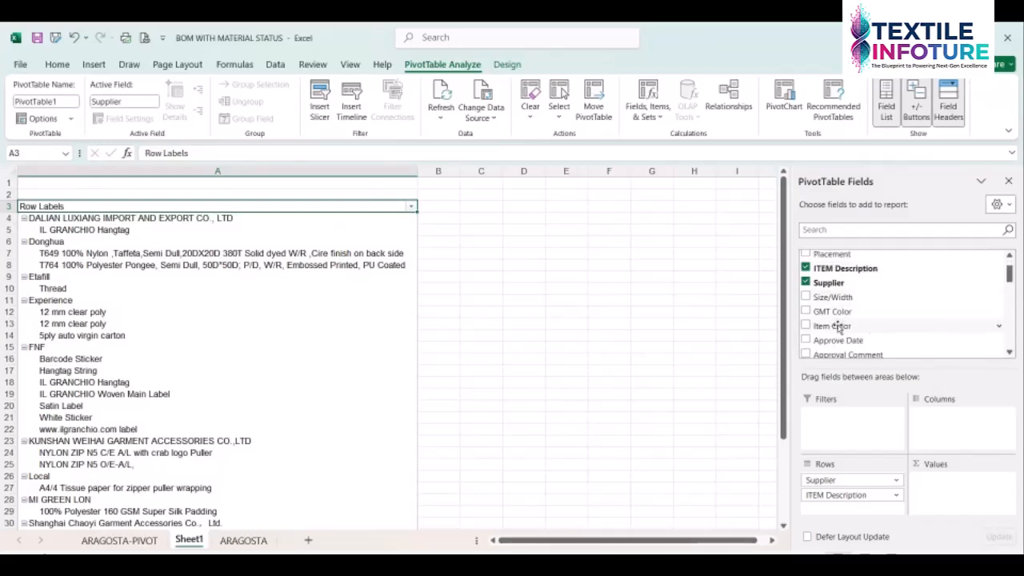
left_click(806, 327)
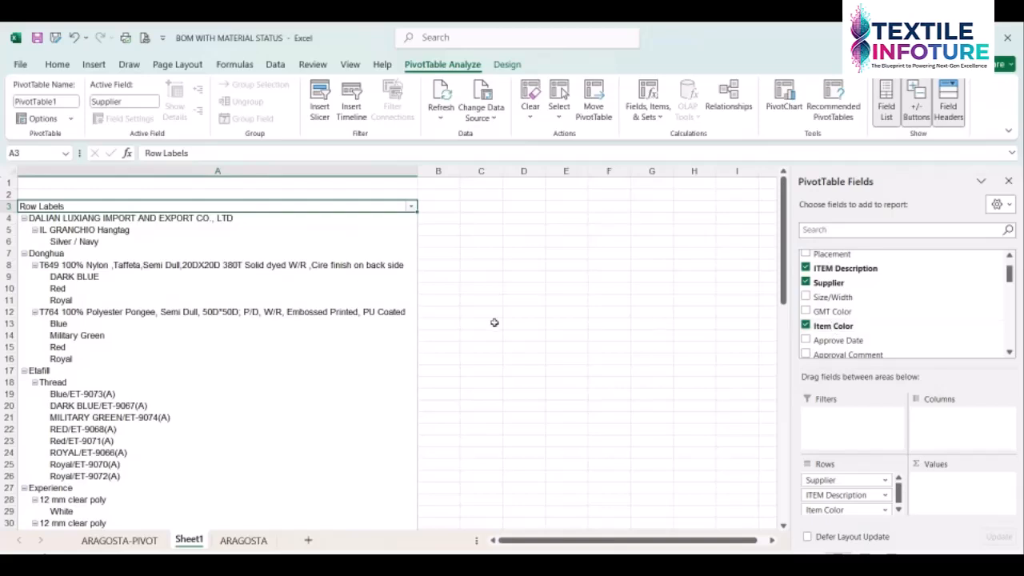
left_click(805, 298)
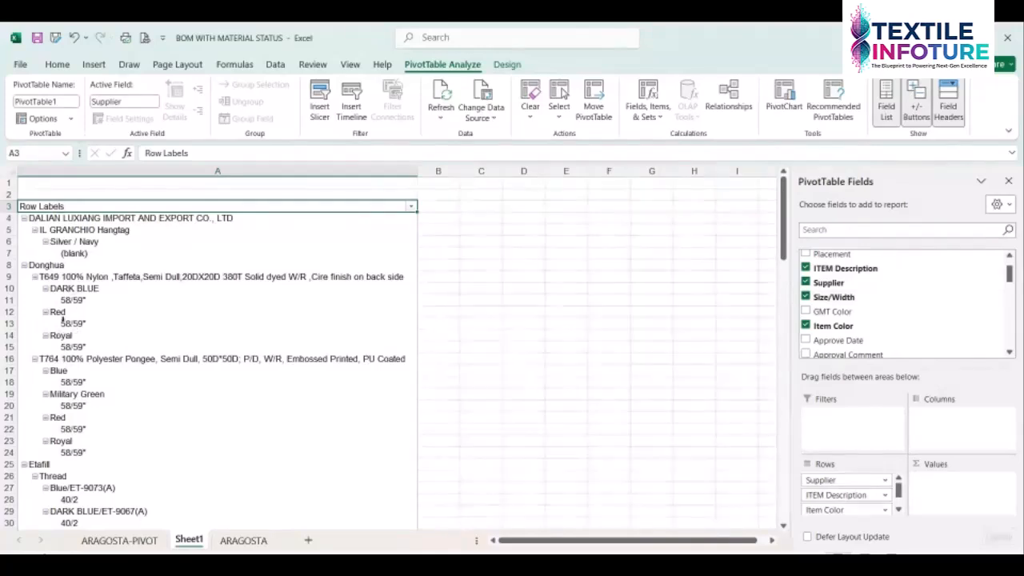
scroll(64, 344, "down", 2)
scroll(65, 350, "up", 2)
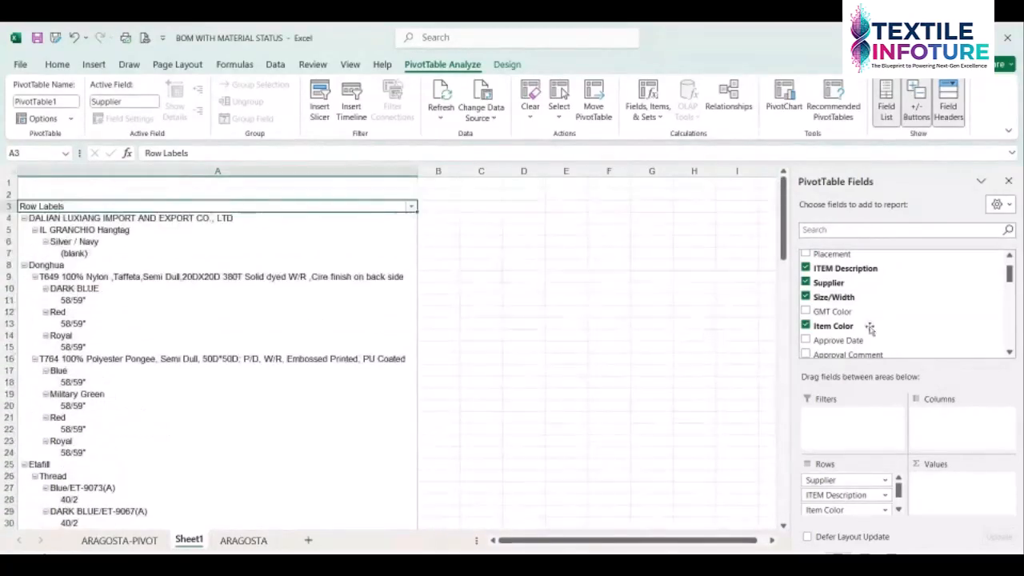
Add NEED TO BOOK to the PivotTable values as a sum
scroll(858, 274, "up", 1)
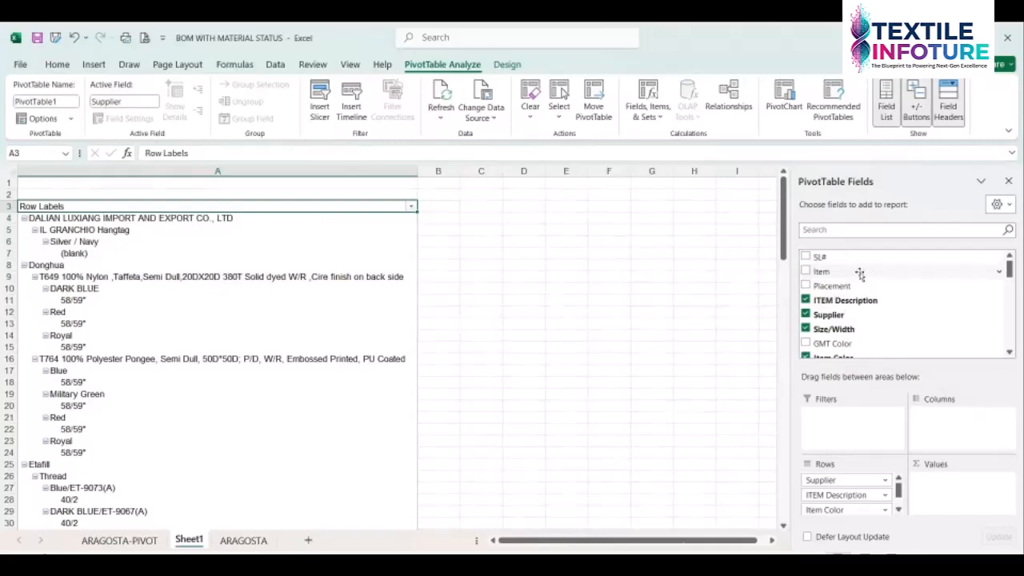
scroll(858, 274, "down", 1)
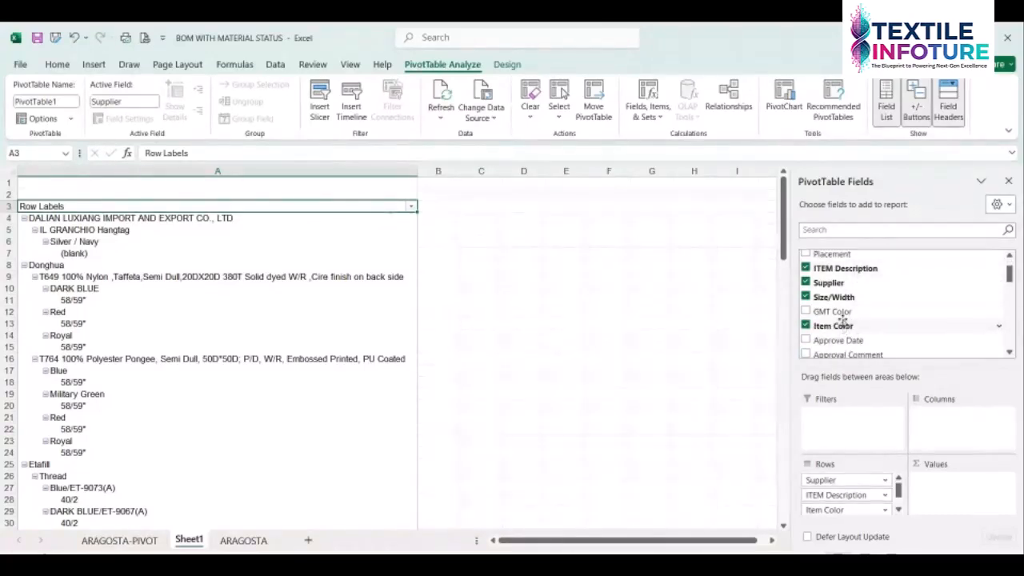
scroll(893, 307, "down", 2)
scroll(893, 305, "down", 1)
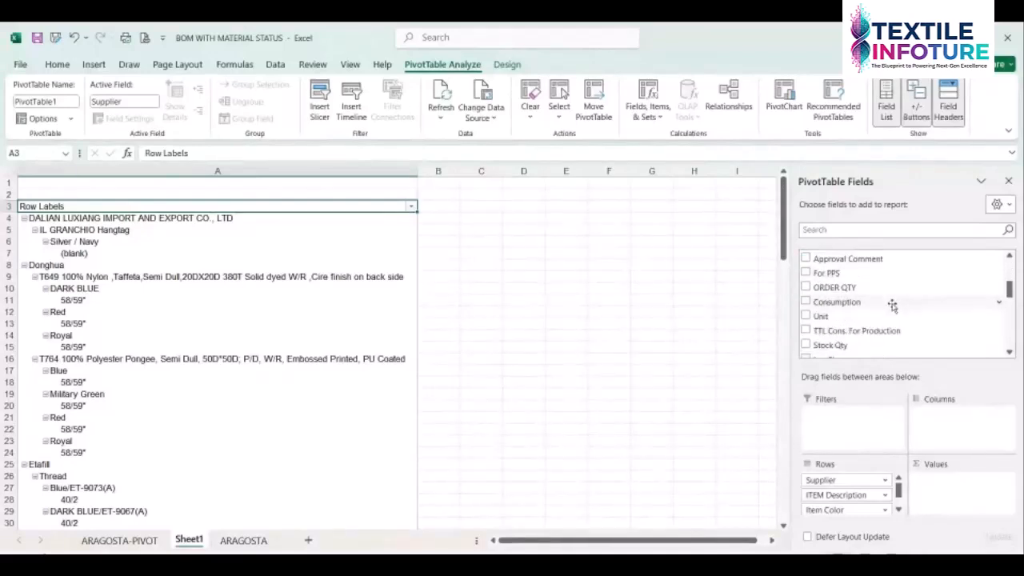
scroll(893, 304, "down", 4)
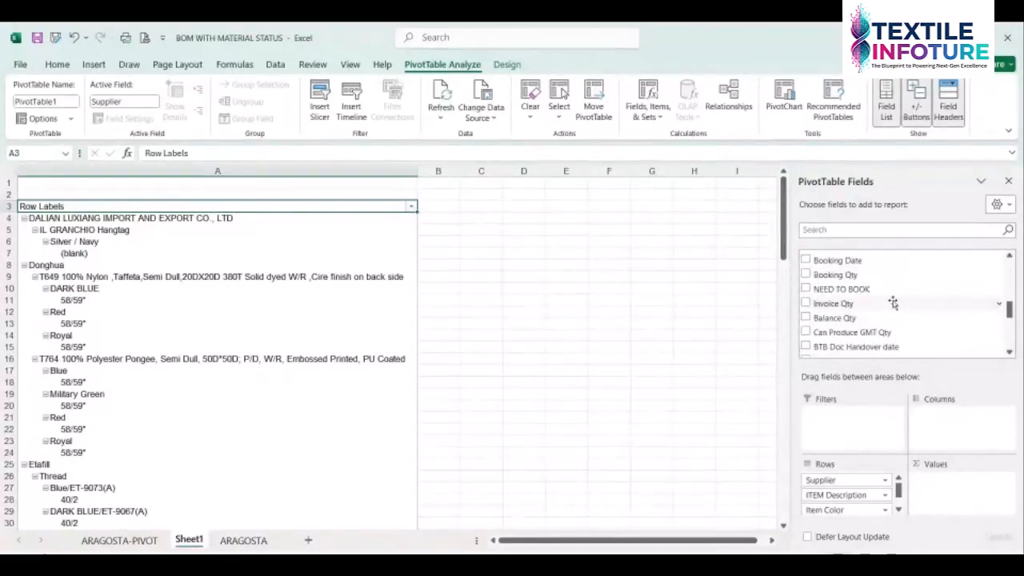
scroll(897, 292, "up", 2)
scroll(897, 292, "up", 1)
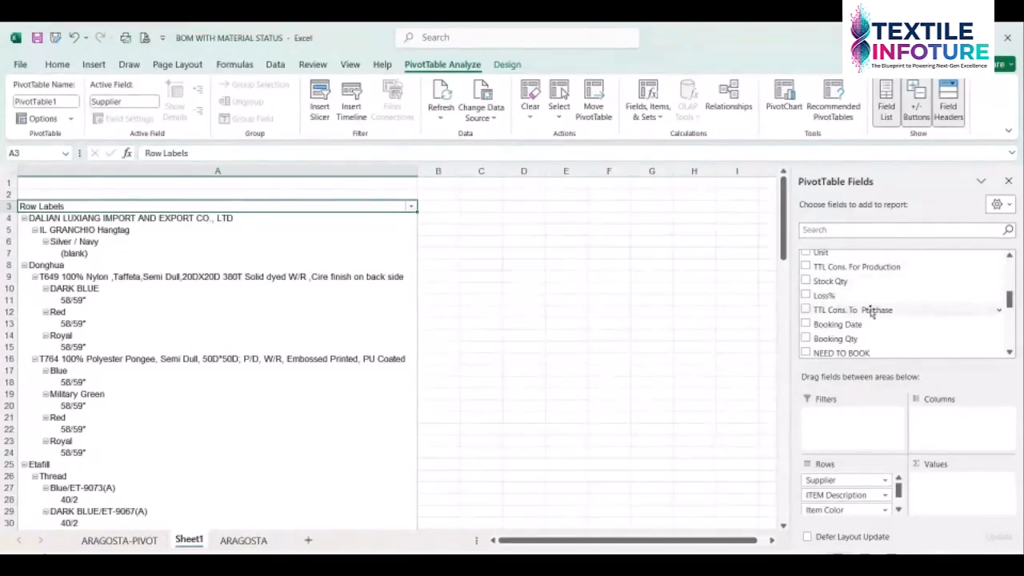
left_click(805, 353)
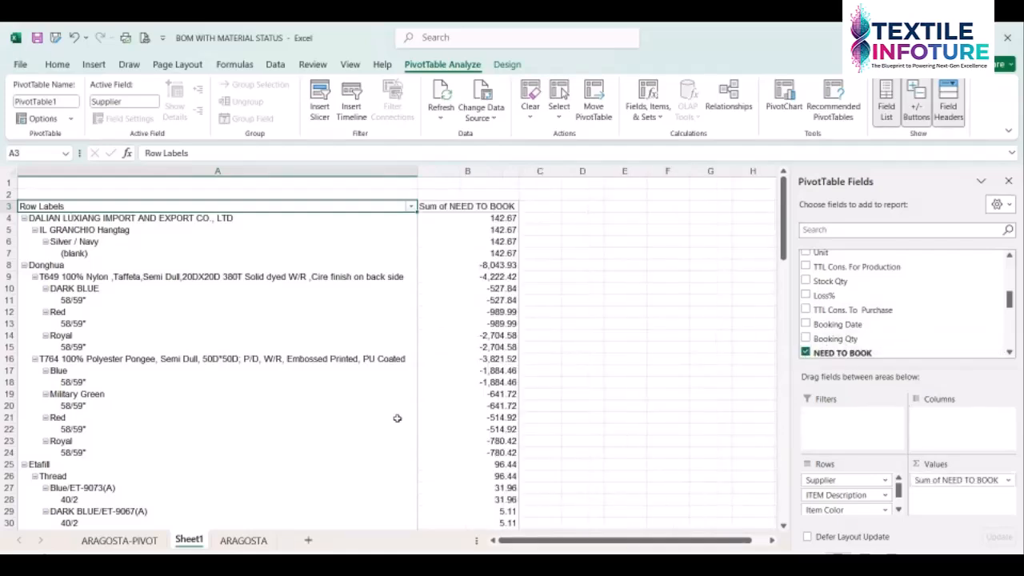
Close the PivotTable field list and check the supplier and item levels in the rows
left_click(133, 265)
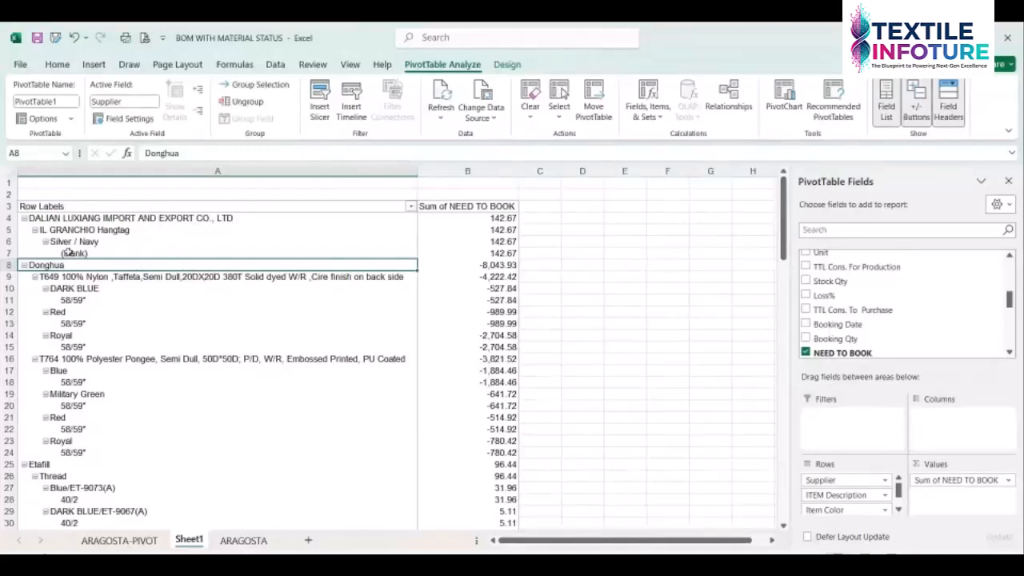
left_click(1008, 181)
left_click(168, 277)
left_click(37, 219)
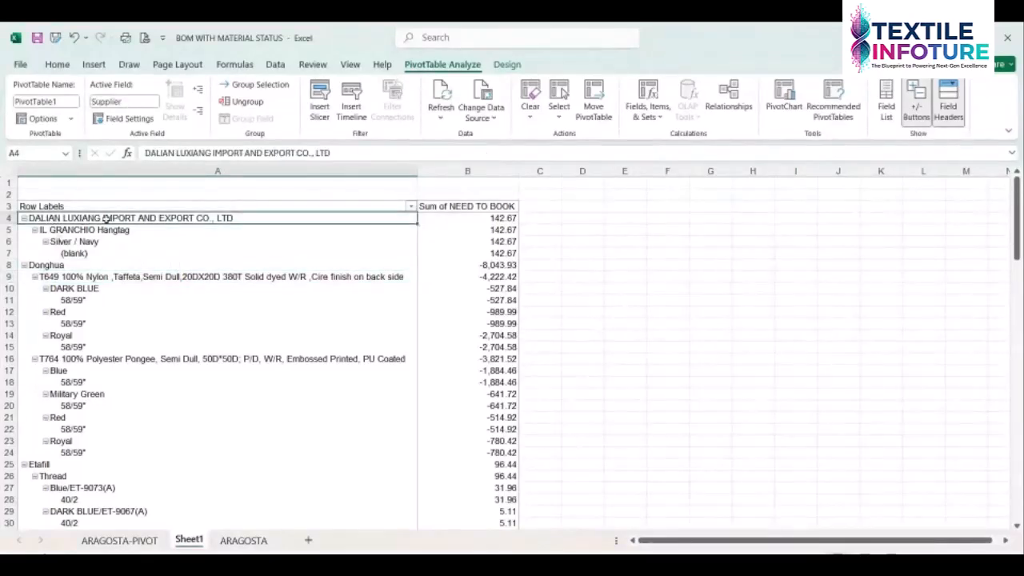
left_click(83, 231)
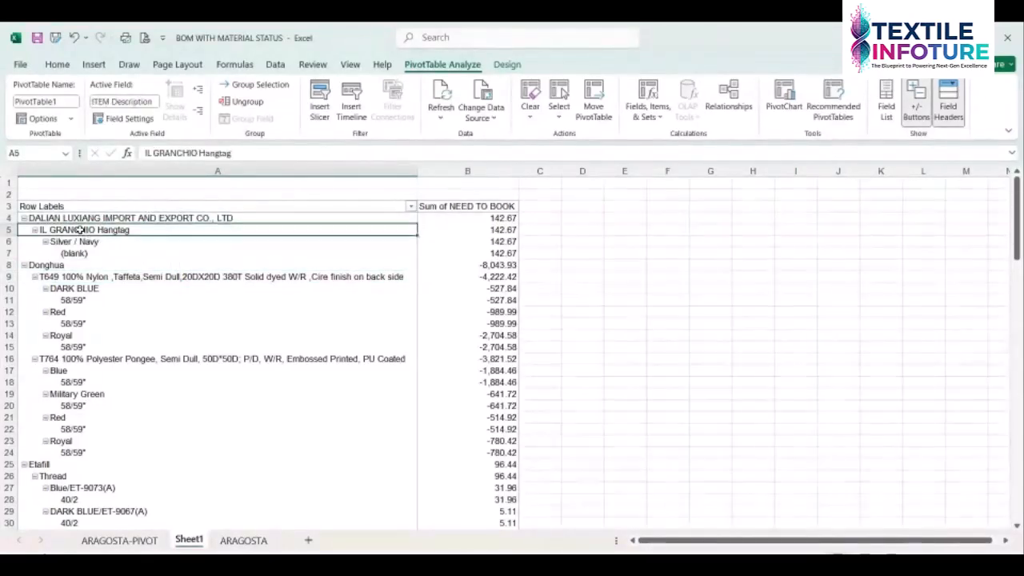
Collapse the DALIAN LUXIANG supplier group and check Donghua's T649 nylon taffeta item beneath it
left_click(24, 219)
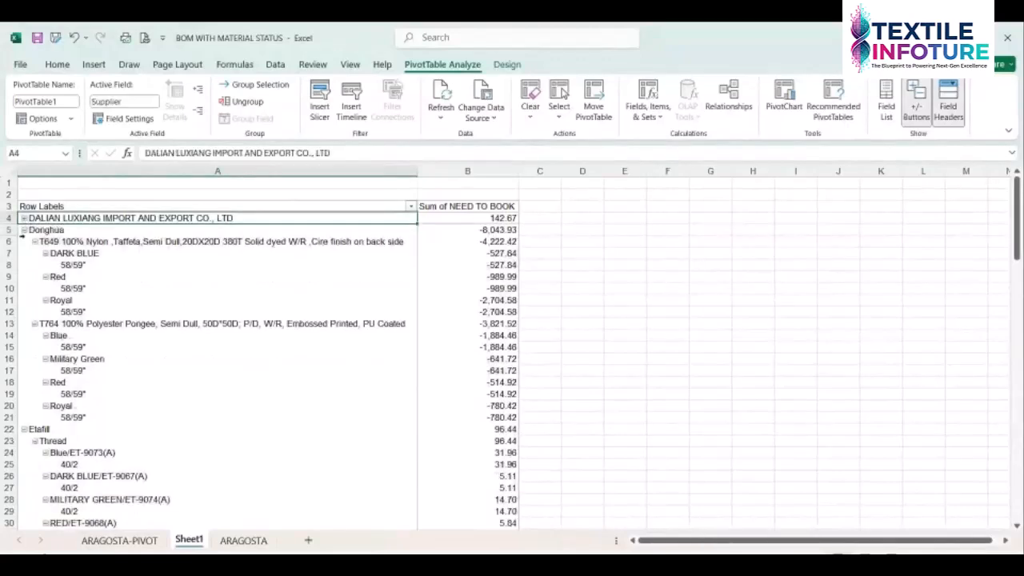
left_click(50, 231)
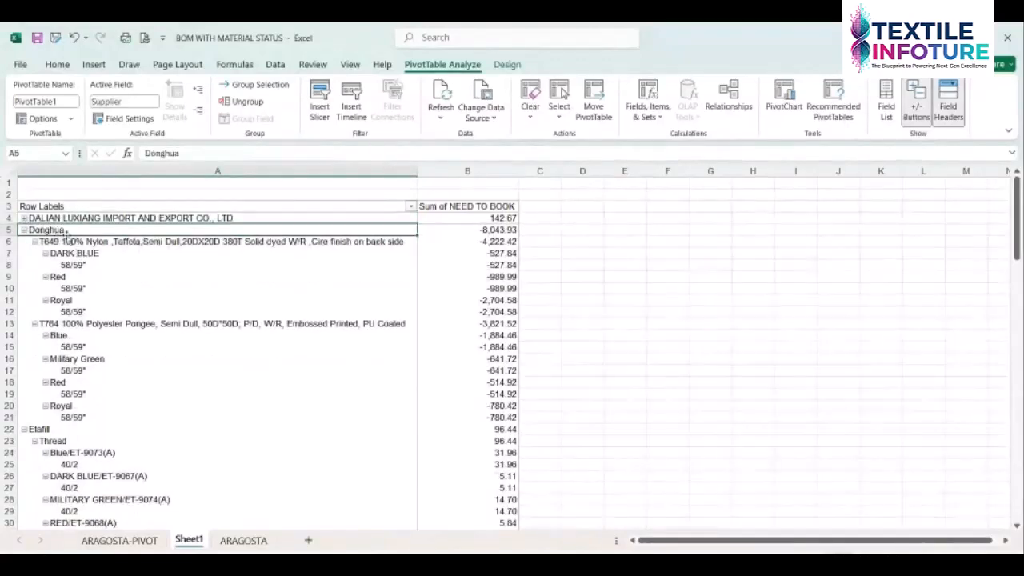
left_click(82, 243)
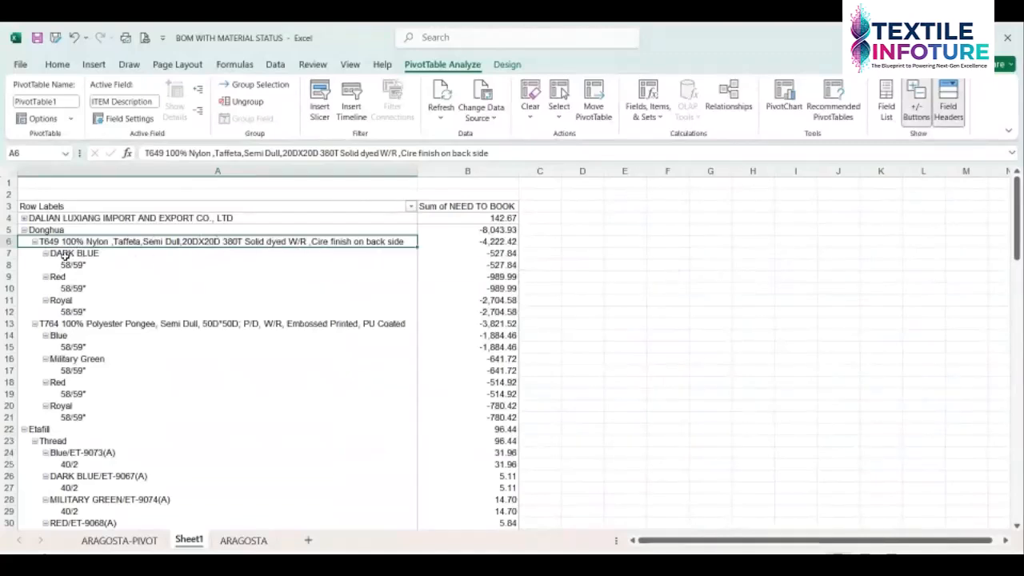
Check the NEED TO BOOK sums for Dark Blue and Red under Donghua's T649 nylon taffeta
left_click(64, 255)
left_click(488, 254)
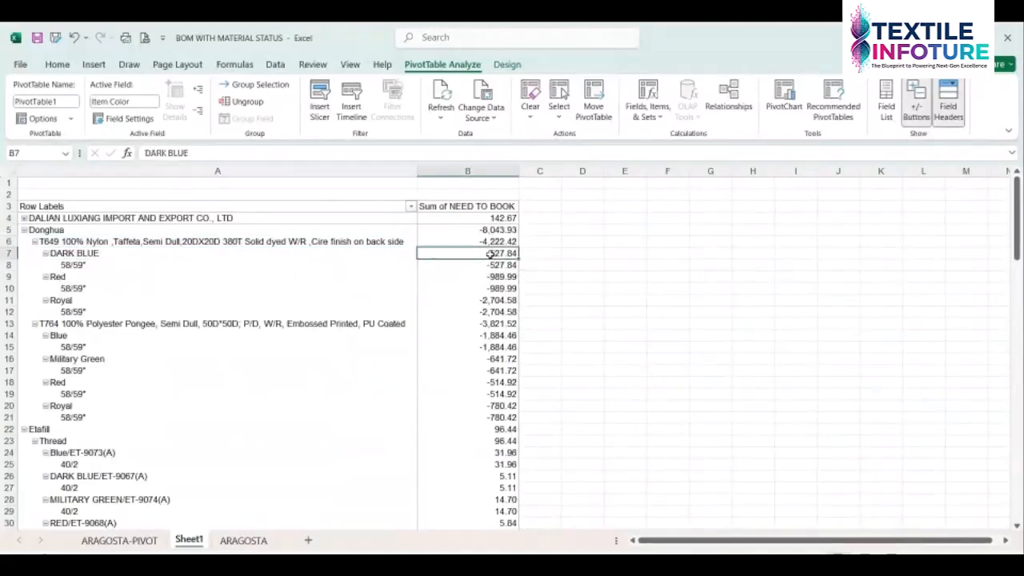
left_click(61, 278)
left_click(485, 278)
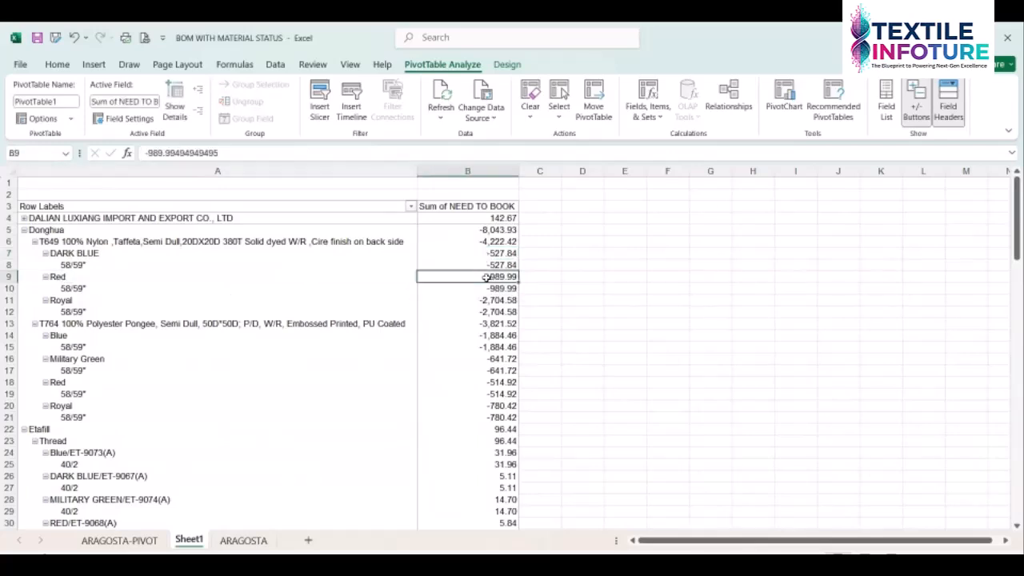
Check the NEED TO BOOK sums for Blue and Military Green under Donghua's T764 polyester pongee
left_click(132, 325)
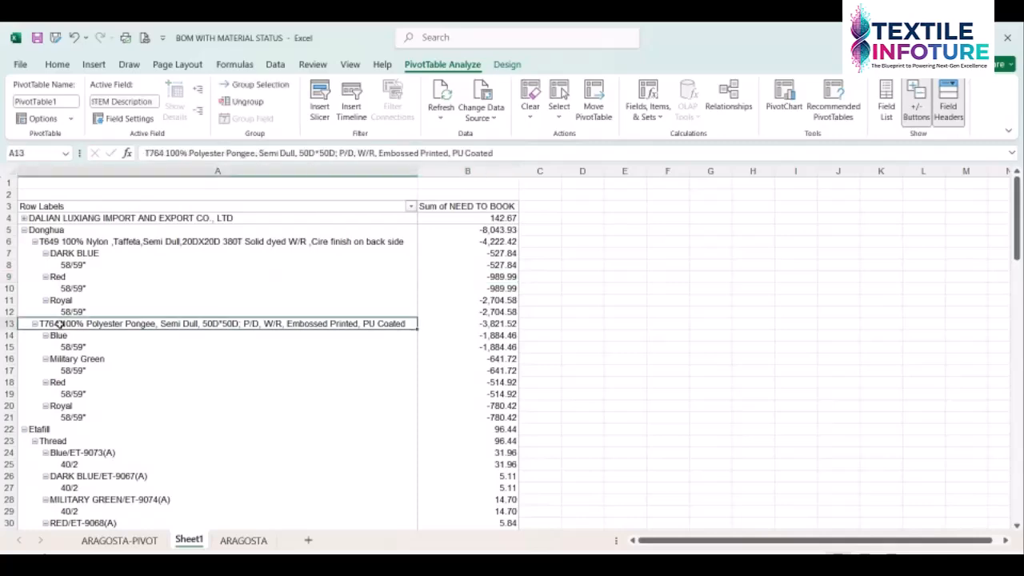
left_click(64, 337)
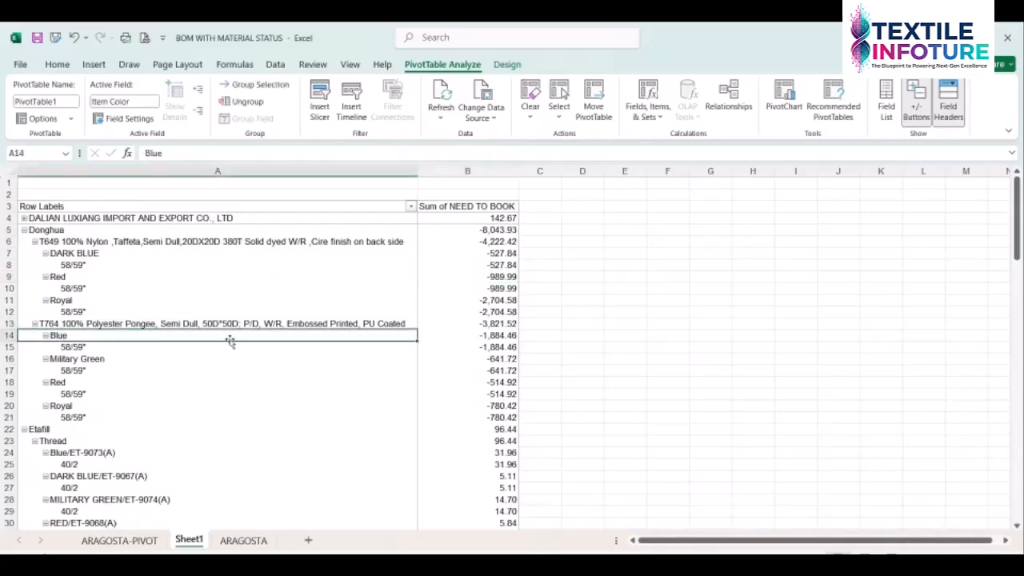
left_click(474, 339)
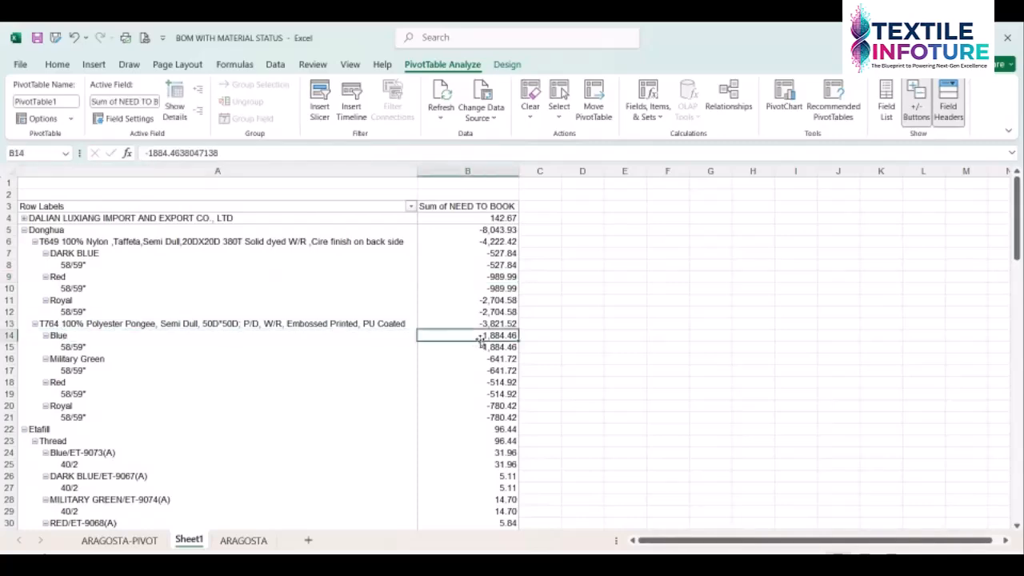
left_click(68, 360)
left_click(496, 362)
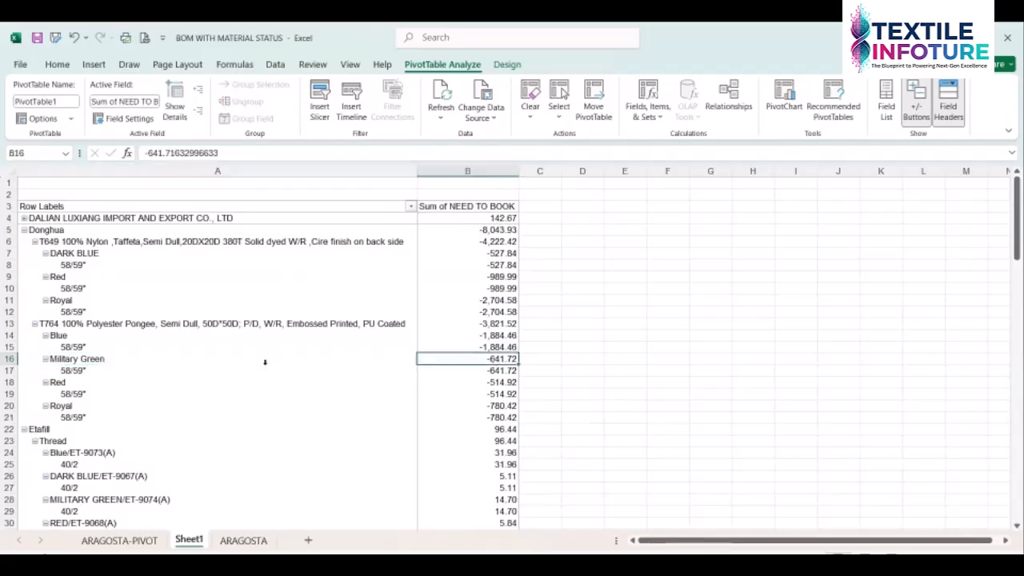
Remove the Size/Width level from the PivotTable rows and look over the remaining supplier, item and color levels
left_click(73, 349)
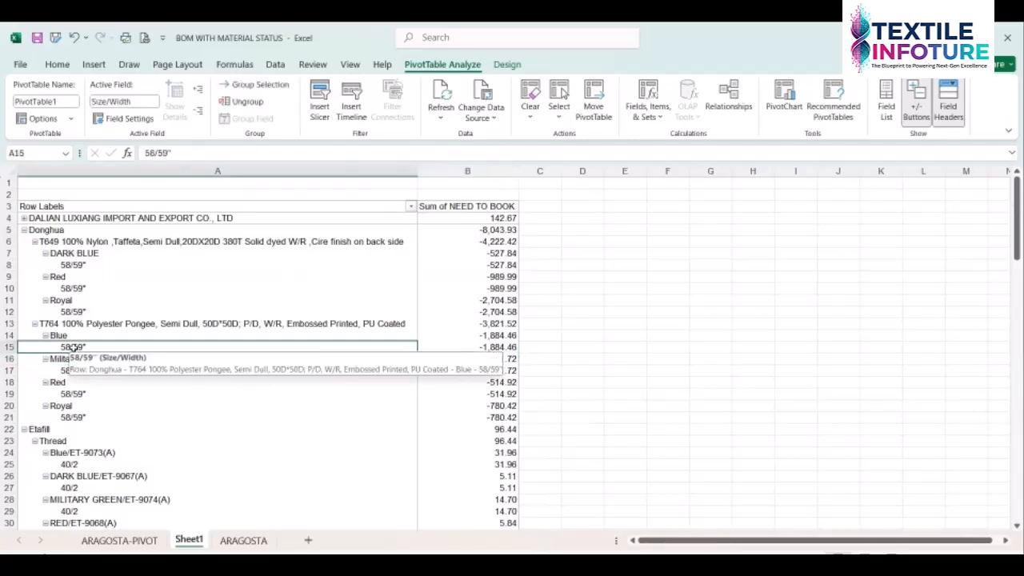
right_click(74, 347)
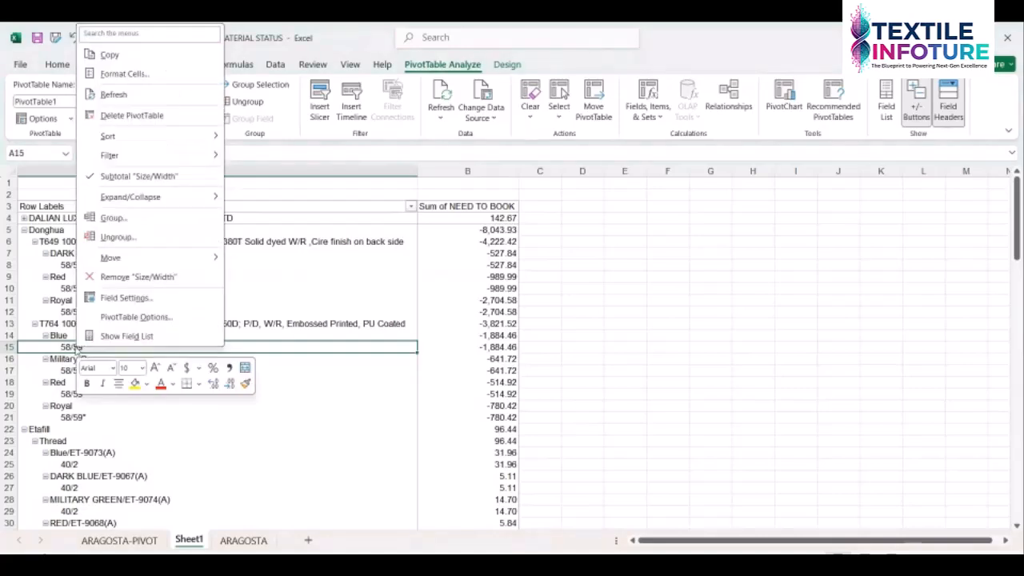
left_click(120, 277)
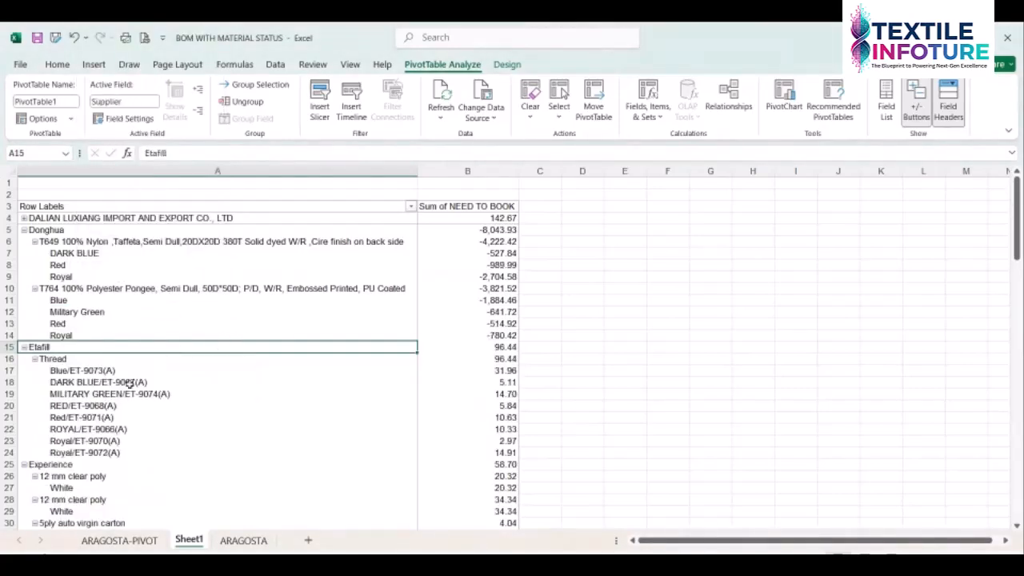
left_click(144, 382)
scroll(258, 382, "down", 3)
scroll(255, 375, "up", 3)
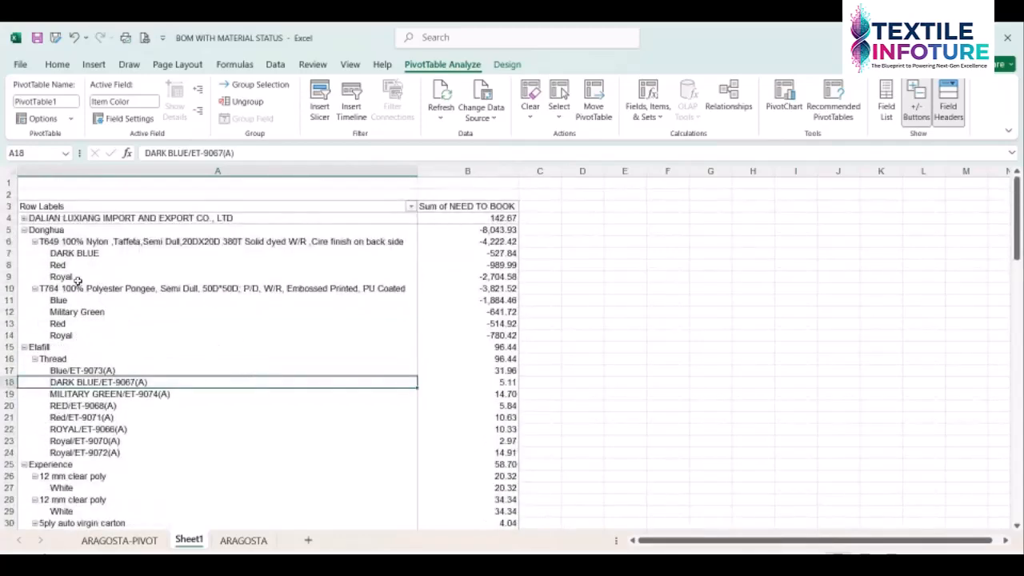
Check the color rows and their NEED TO BOOK sums under Donghua's T649 and T764 fabrics
left_click(52, 241)
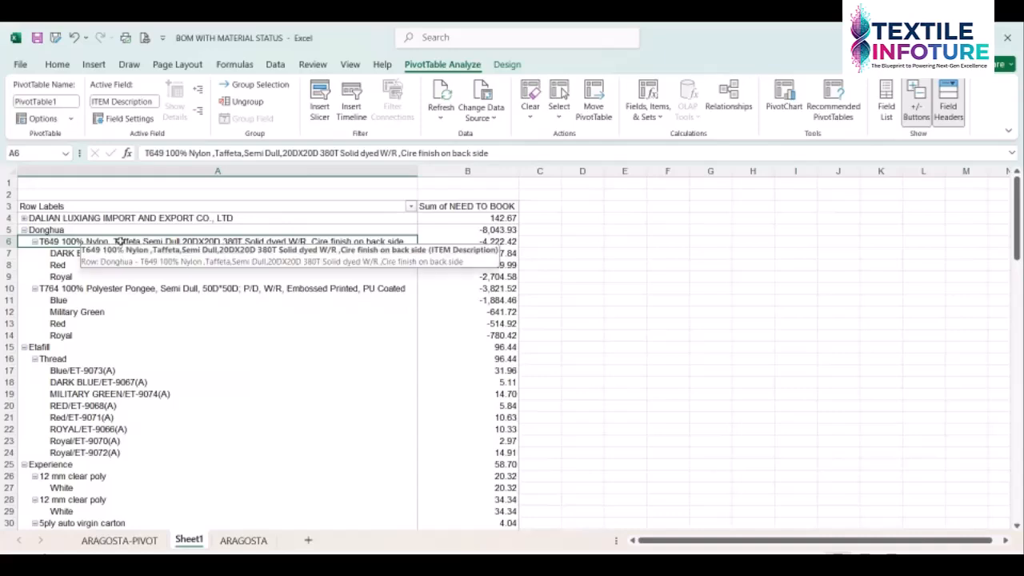
left_click(54, 253)
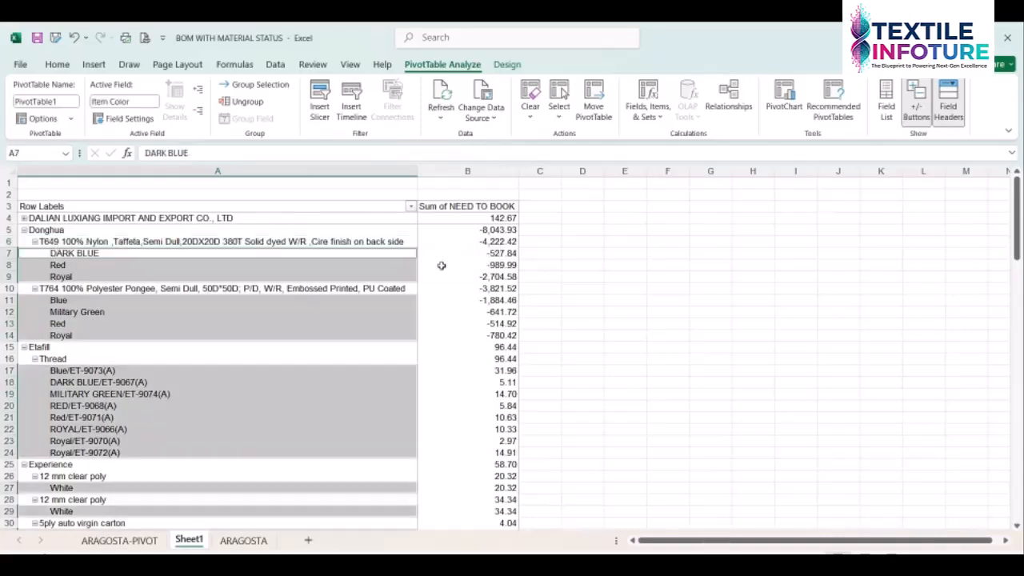
left_click_drag(484, 253, 483, 277)
left_click(55, 301)
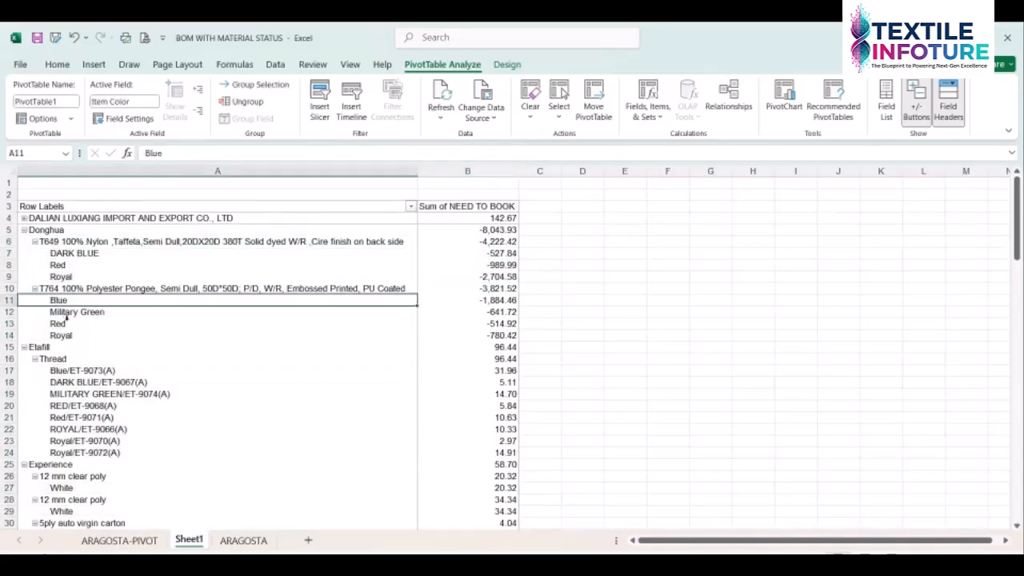
left_click_drag(58, 300, 464, 324)
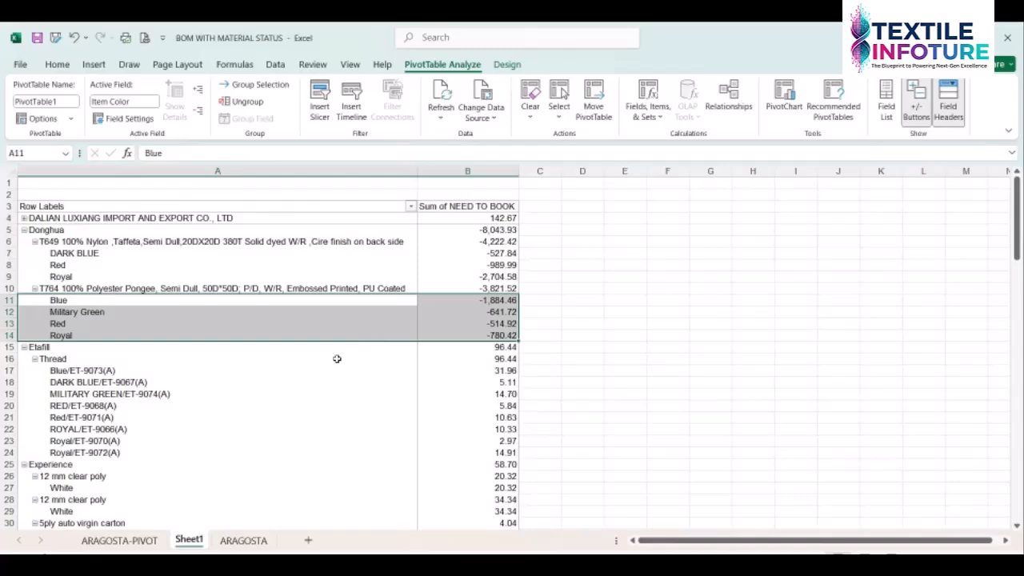
Look through the PivotTable's suppliers, and examine the T764 color rows from Blue to Royal with their sums
left_click(222, 384)
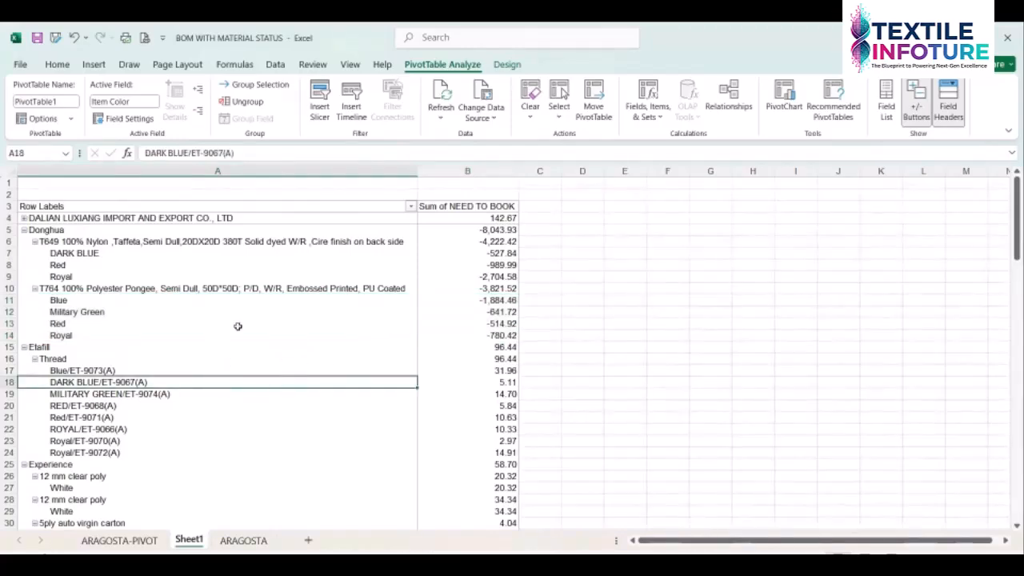
scroll(237, 324, "down", 4)
scroll(238, 324, "down", 9)
scroll(238, 324, "up", 13)
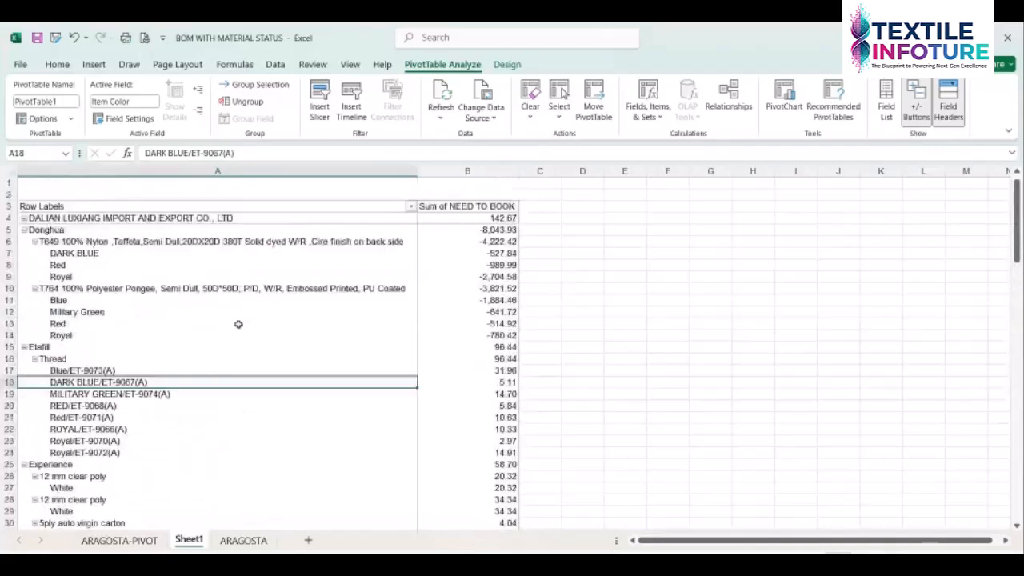
left_click_drag(65, 300, 475, 330)
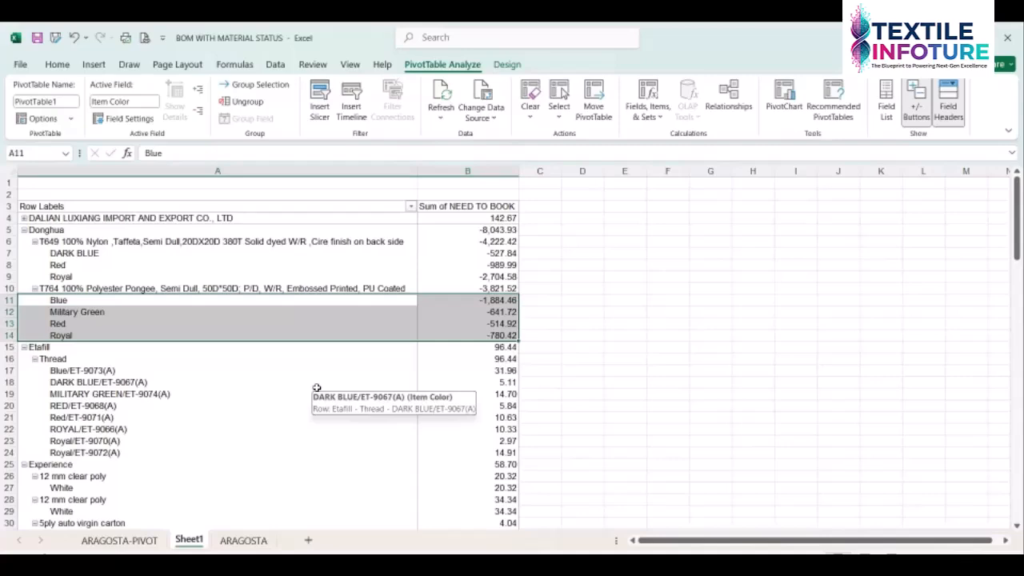
left_click(492, 300)
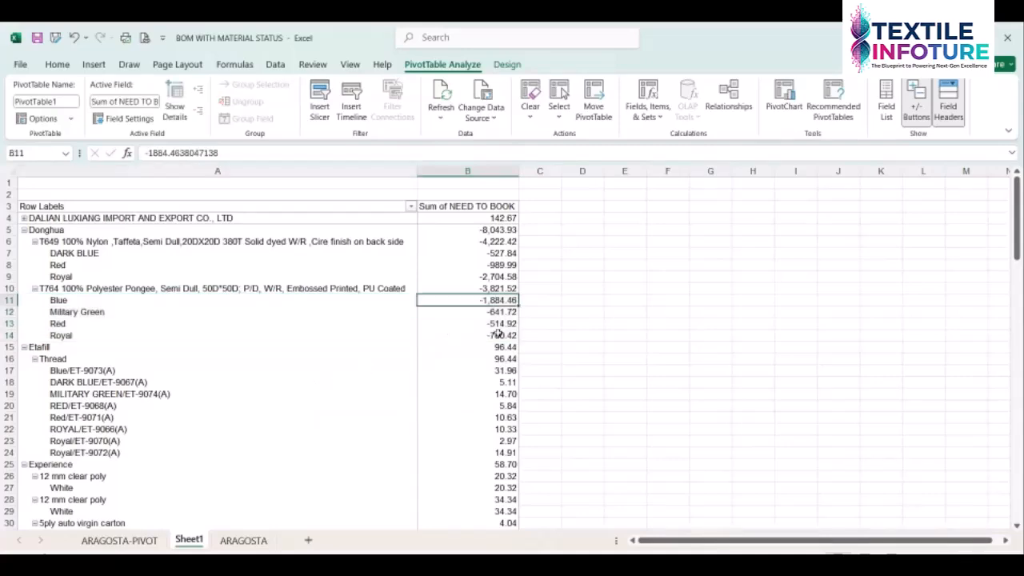
Compare the T764 color sums in the PivotTable with the shell fabric rows in the ARAGOSTA sheet
left_click(244, 540)
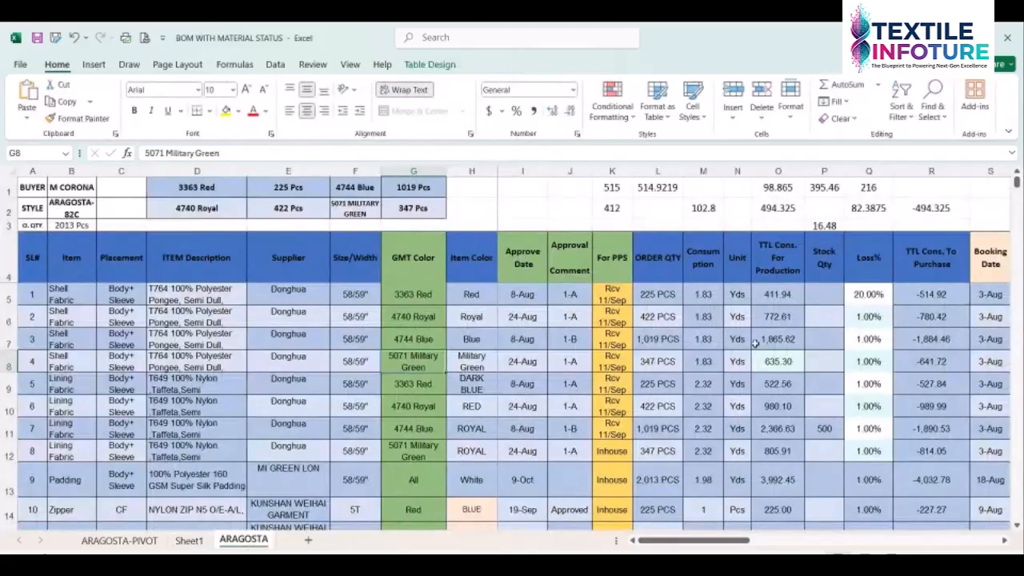
left_click(190, 540)
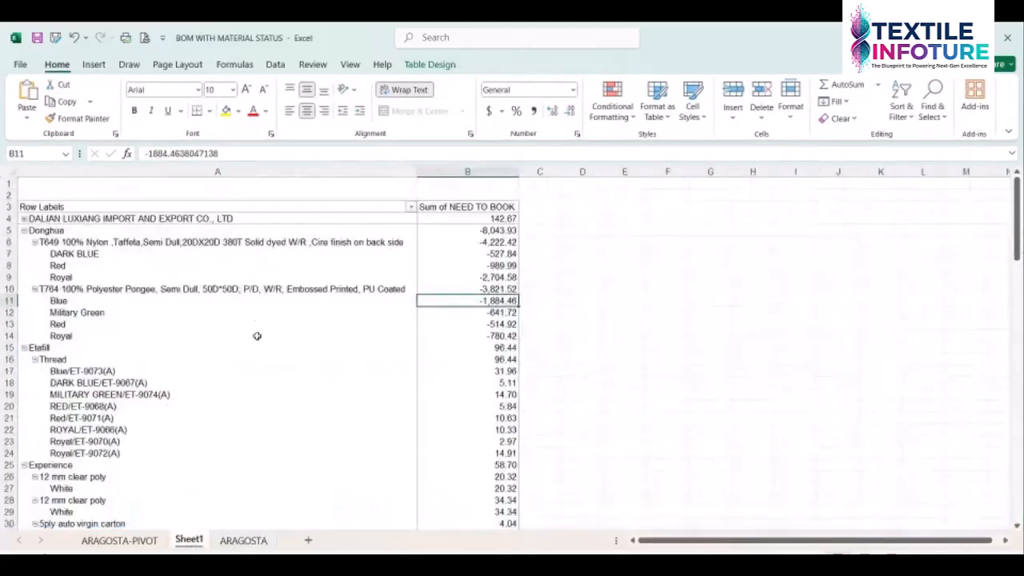
left_click_drag(56, 301, 483, 340)
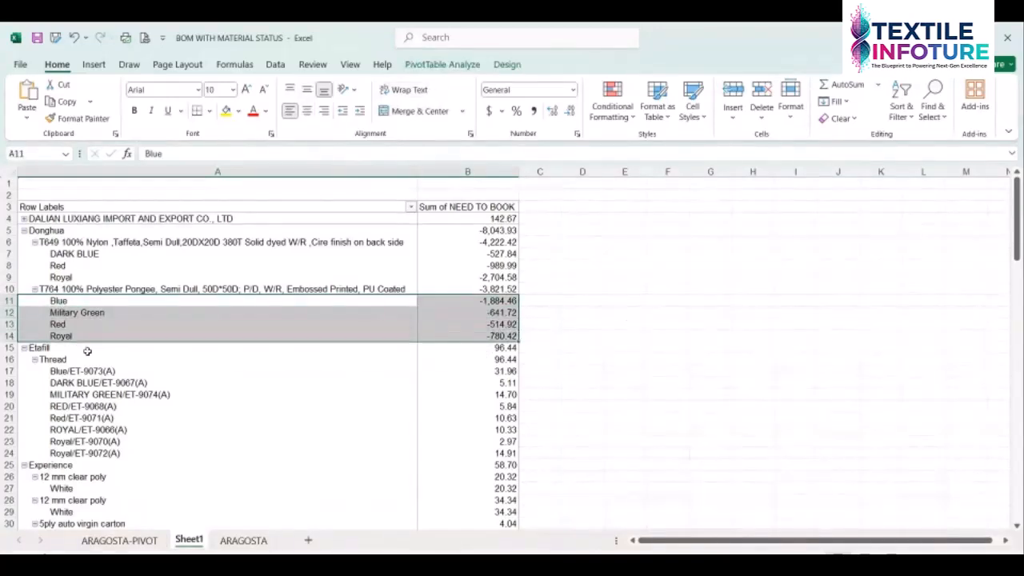
Select the item description level in the PivotTable and look over the items listed under each supplier
left_click(64, 240)
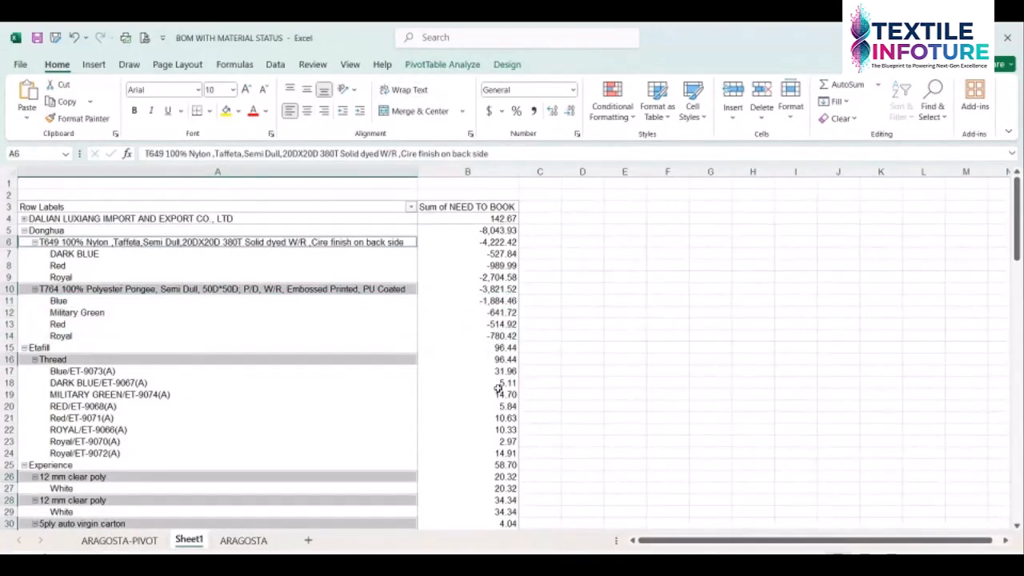
scroll(500, 384, "down", 4)
scroll(215, 374, "down", 8)
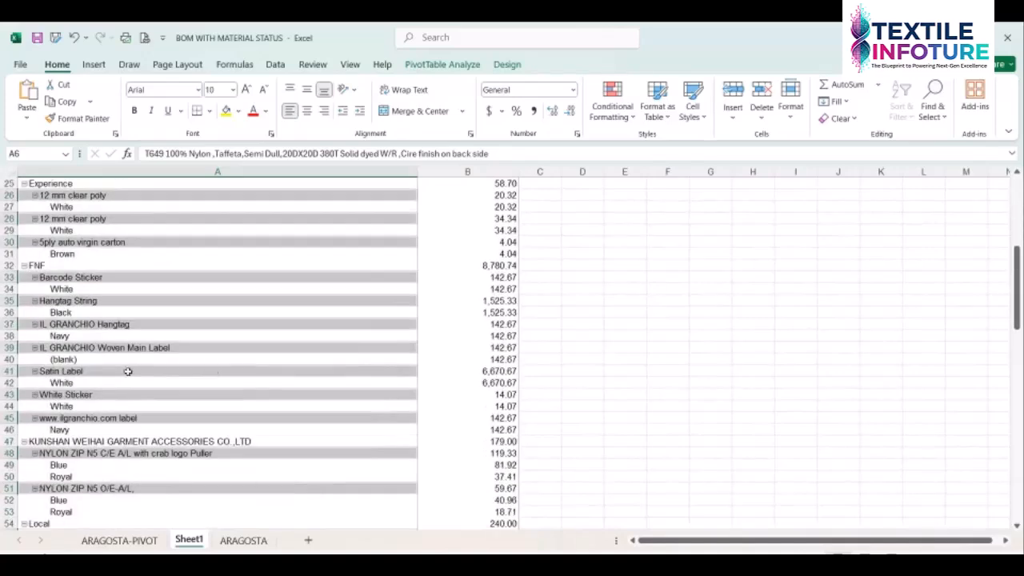
scroll(121, 365, "up", 12)
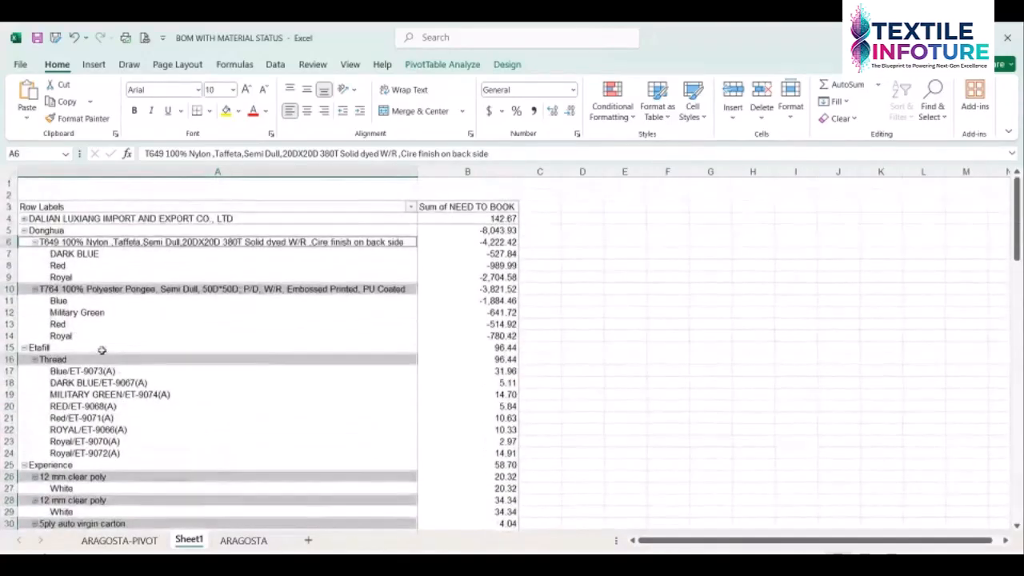
Review Donghua's hierarchy in the PivotTable: the supplier, its T649 and T764 items, and the color rows beneath each
left_click(68, 301)
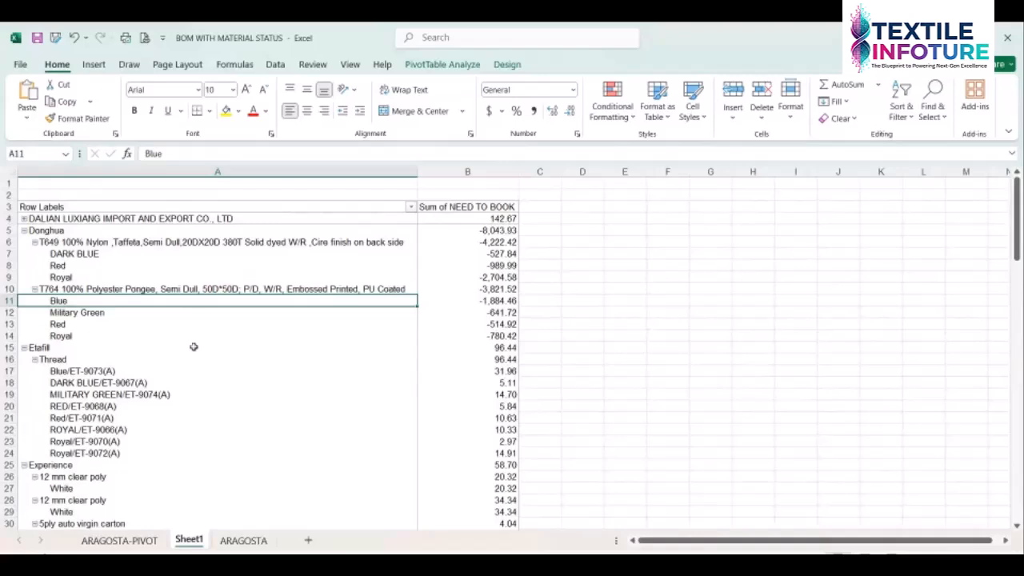
left_click(42, 231)
left_click(56, 244)
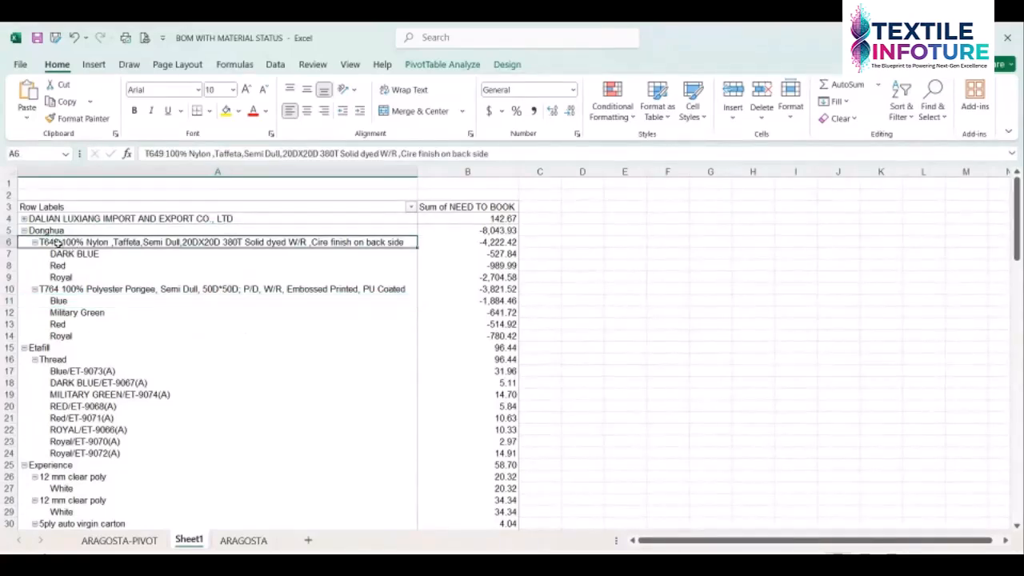
left_click(64, 292)
left_click_drag(64, 254, 64, 272)
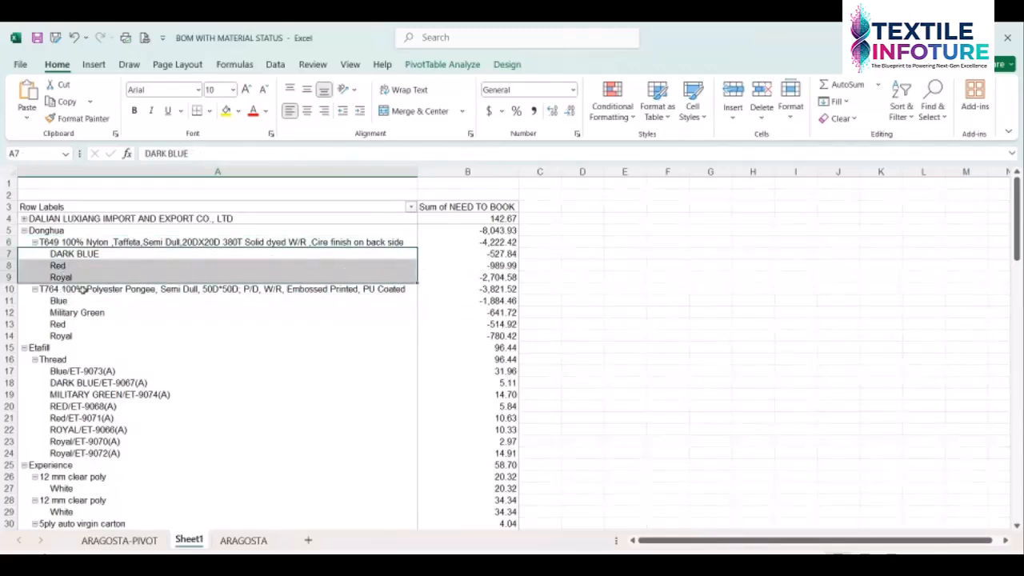
left_click(58, 302)
left_click_drag(57, 301, 62, 335)
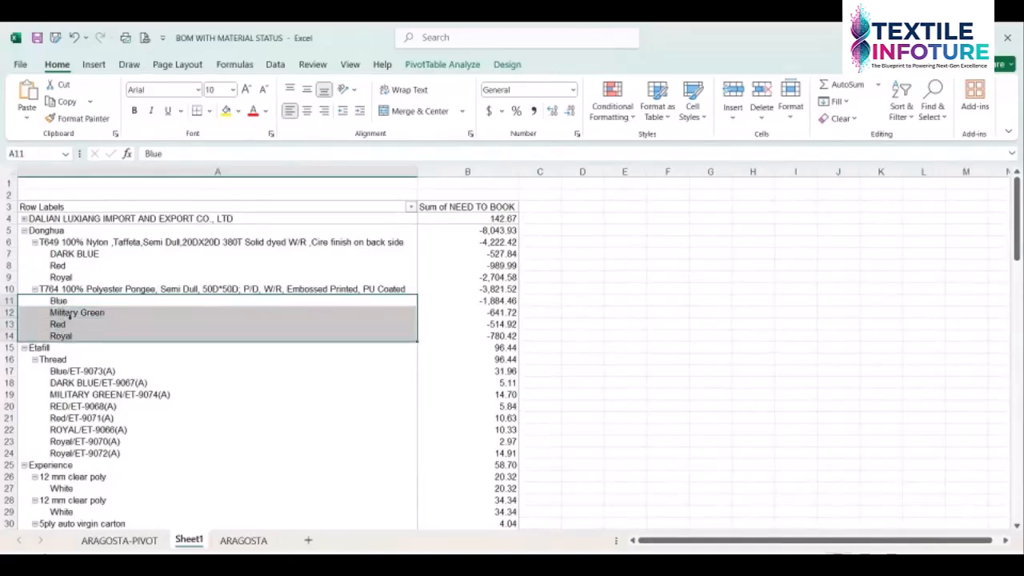
left_click(57, 301)
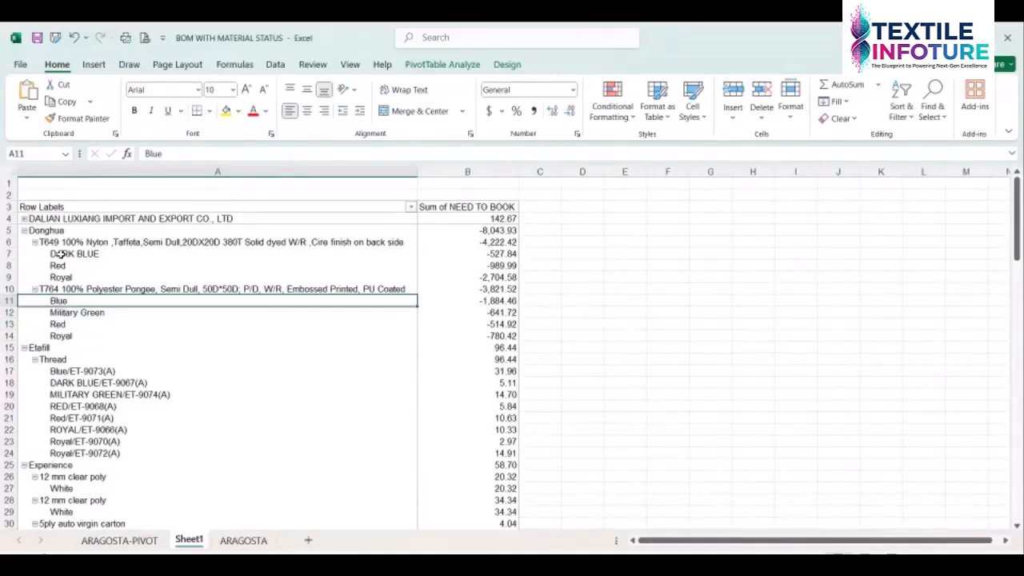
left_click_drag(58, 255, 61, 277)
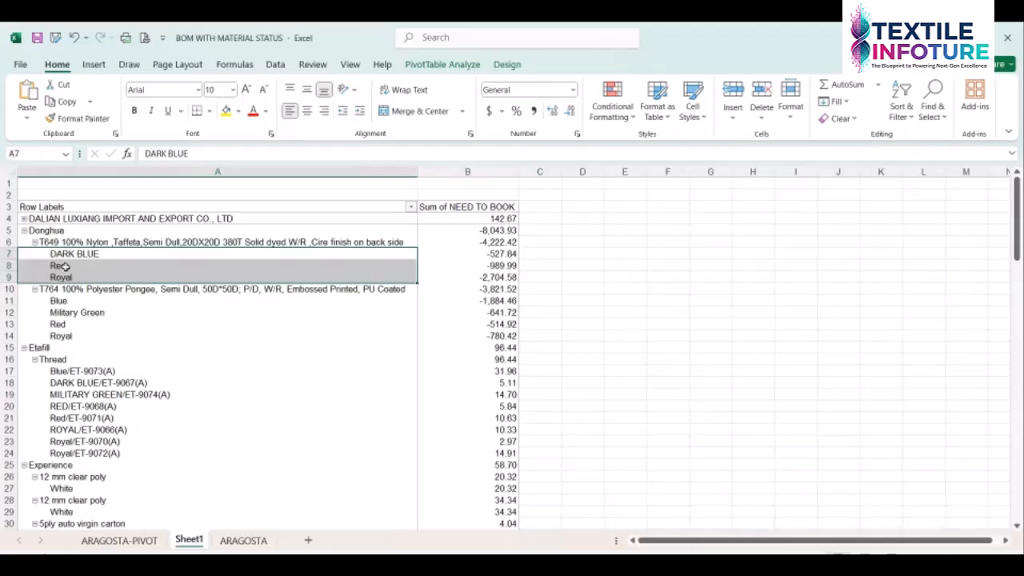
Compare the T649 Royal sum in the PivotTable with the ROYAL lining fabric rows in the ARAGOSTA sheet
left_click(472, 276)
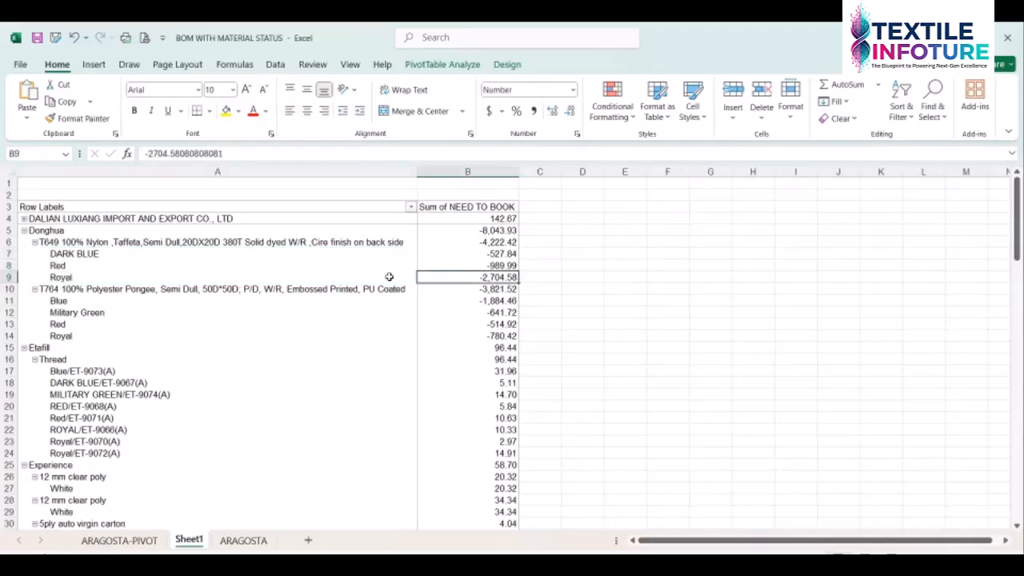
left_click(88, 278)
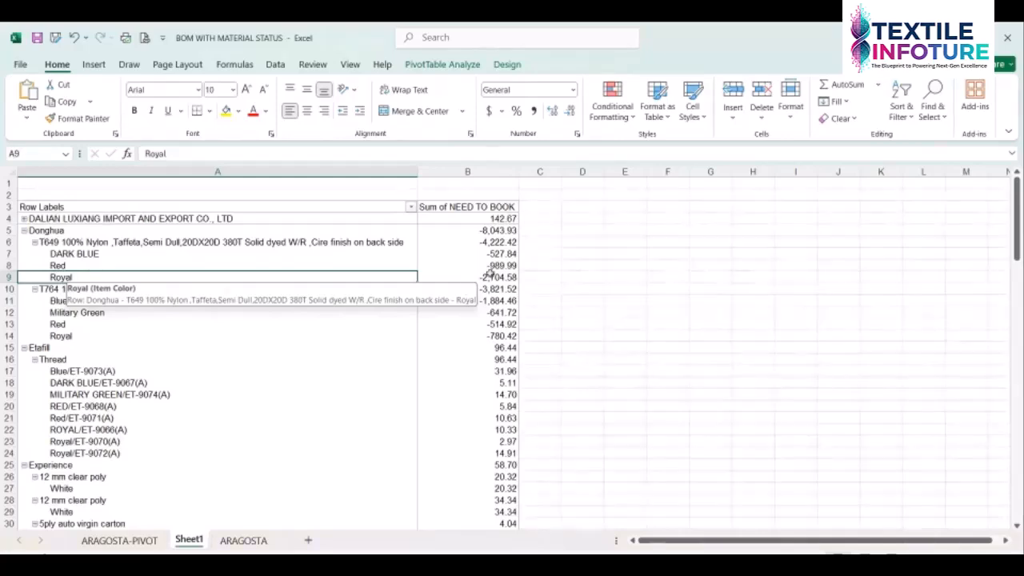
left_click(496, 278)
mouse_move(503, 277)
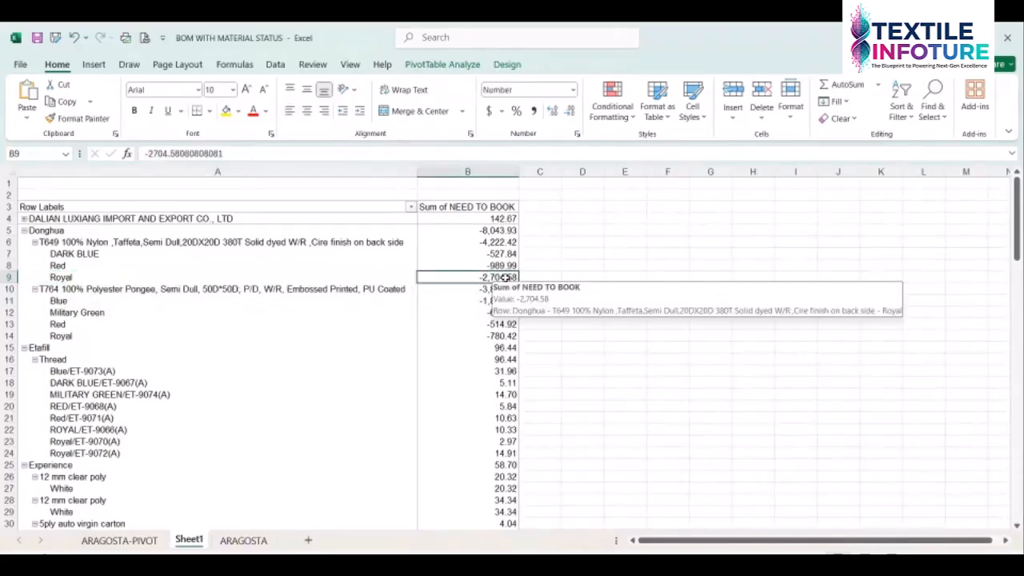
left_click(244, 540)
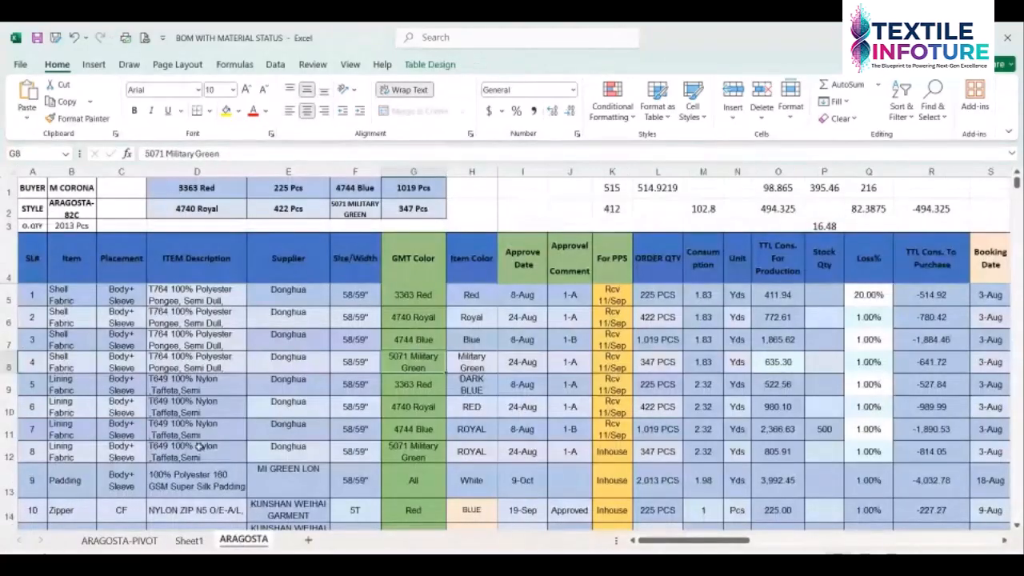
left_click(477, 451)
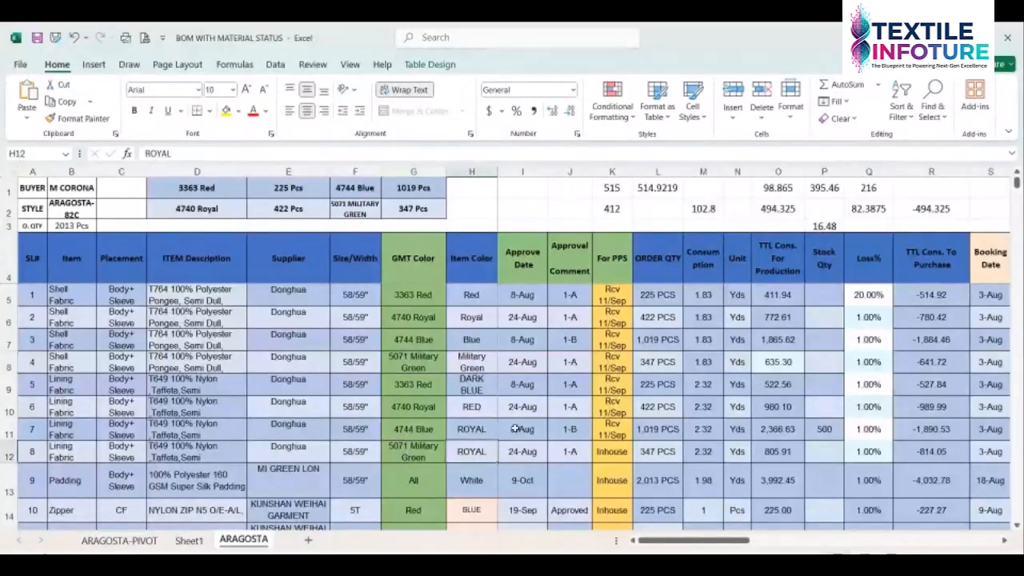
left_click(790, 430)
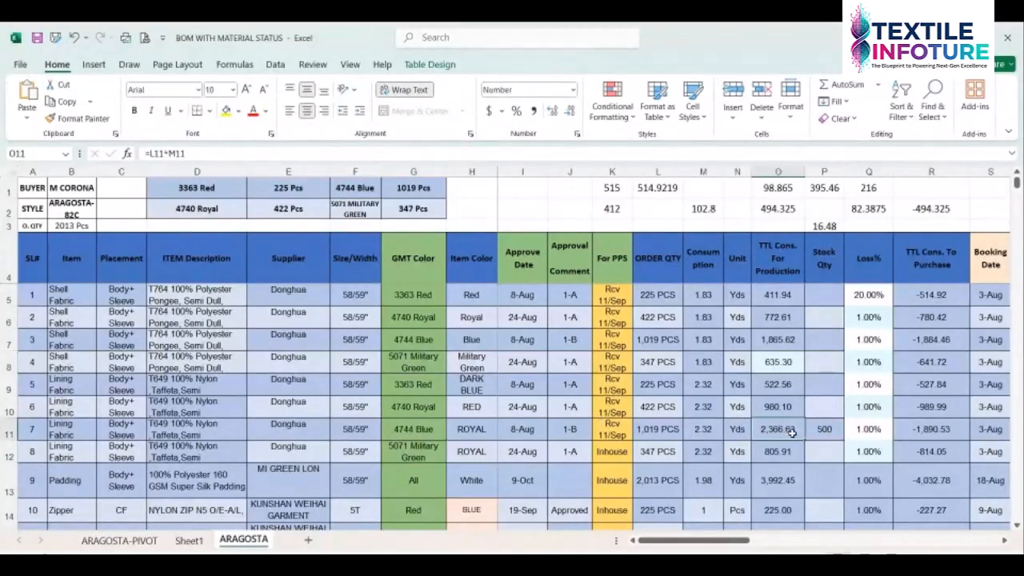
left_click(937, 430)
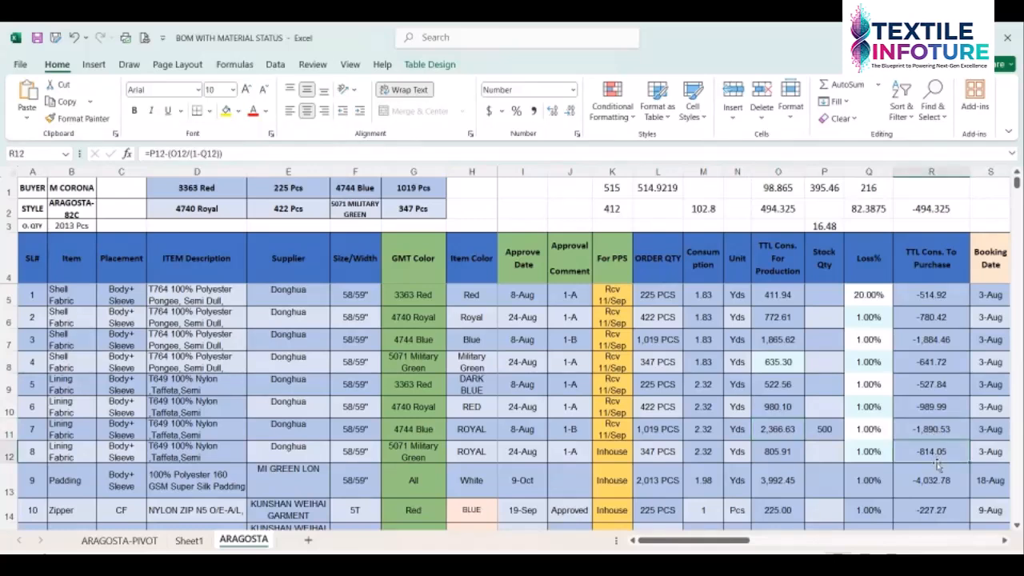
Set the Stock Qty of the 4744 Blue lining fabric row to 0 and check the purchase quantities of both ROYAL rows
left_click(827, 431)
type("0")
key("Return")
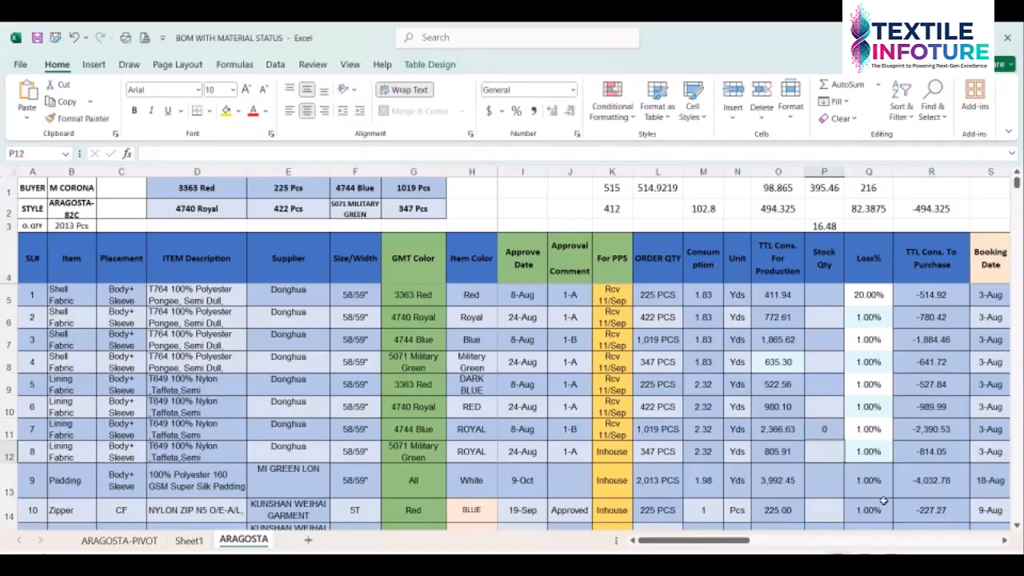
left_click(930, 432)
left_click(932, 458)
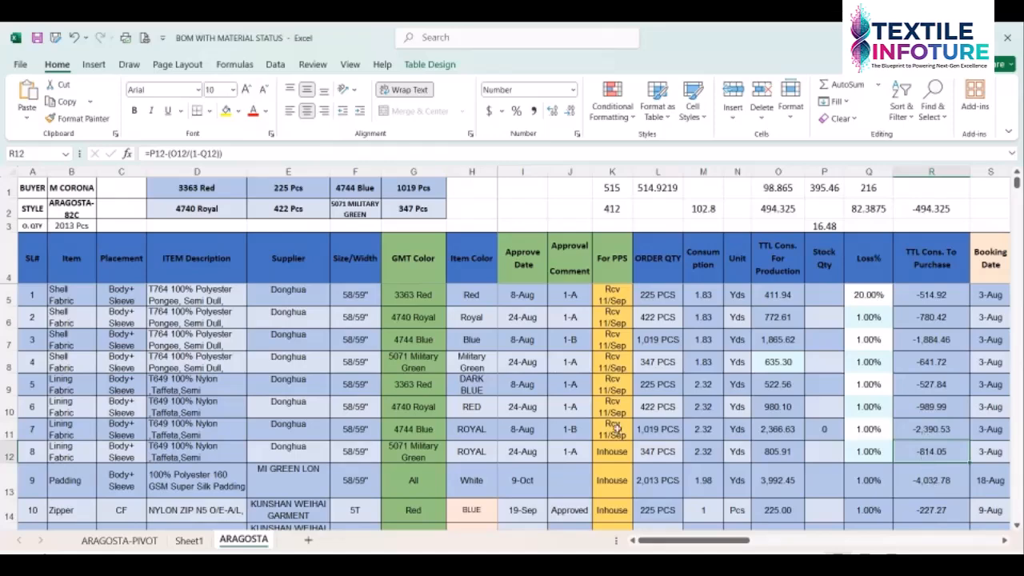
Check the PivotTable's T649 Royal sum against the two ROYAL lining rows in the ARAGOSTA sheet after the stock change
left_click(189, 541)
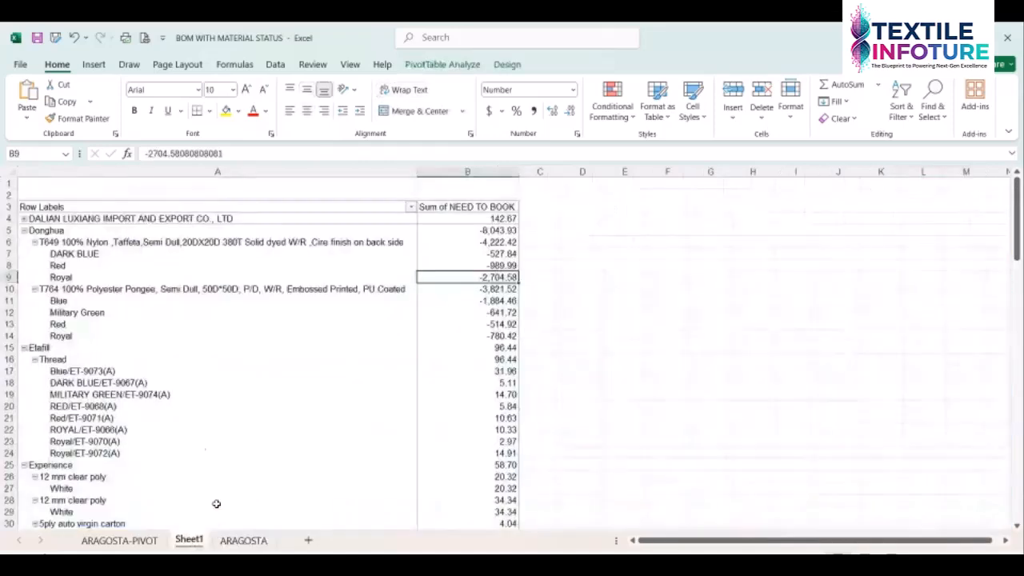
left_click(62, 277)
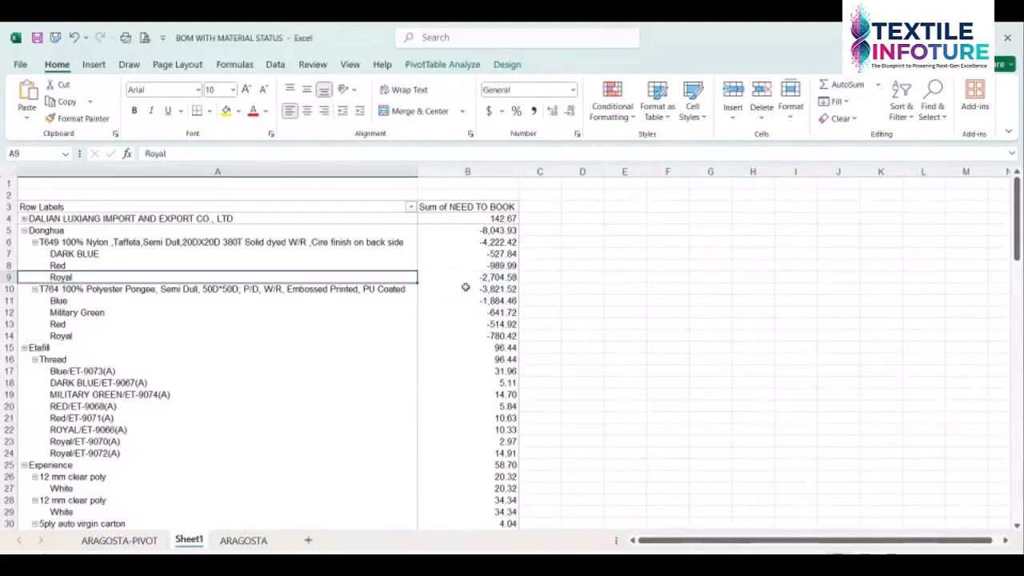
left_click(460, 278)
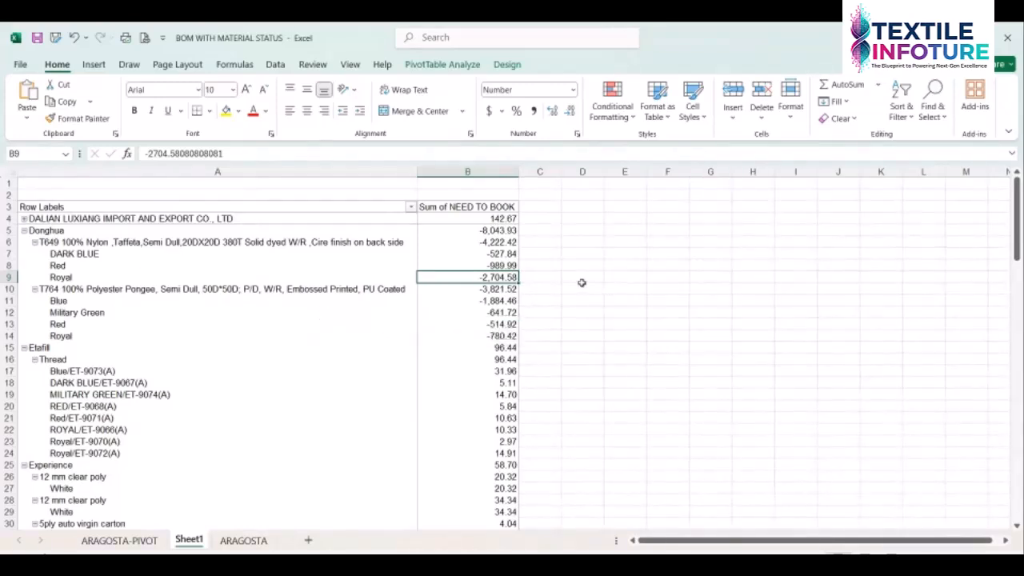
left_click(554, 275)
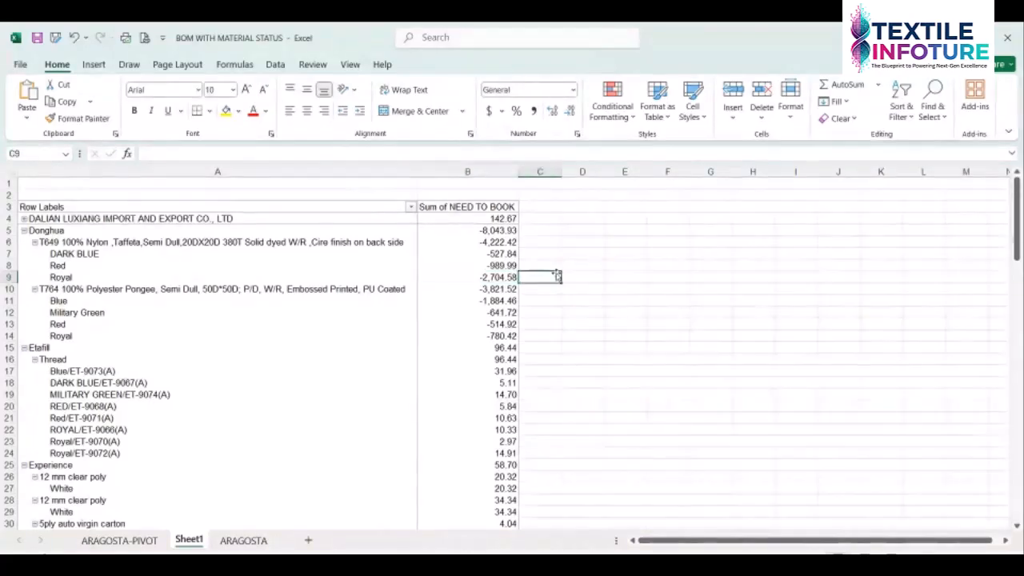
left_click(61, 277)
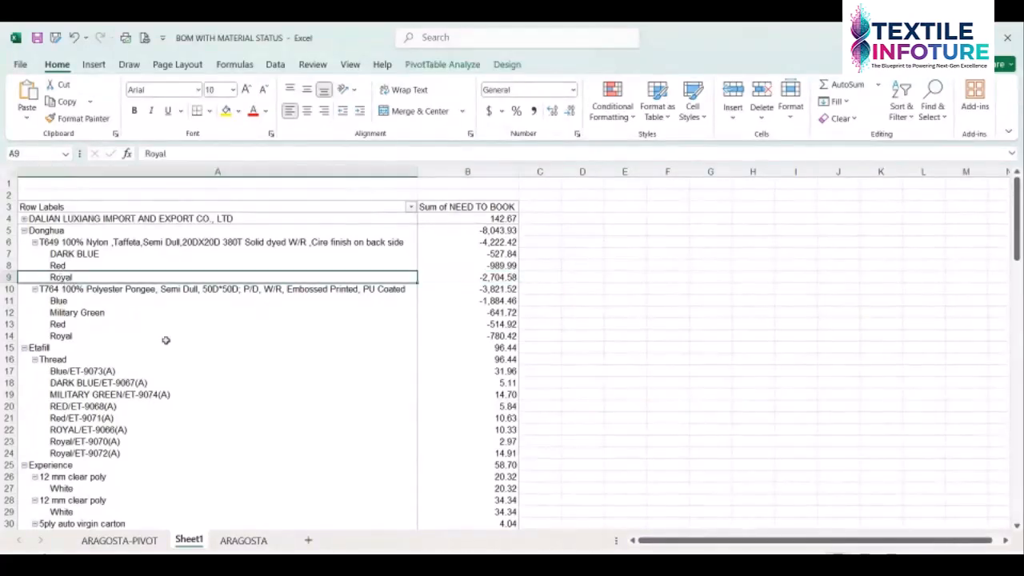
left_click(236, 538)
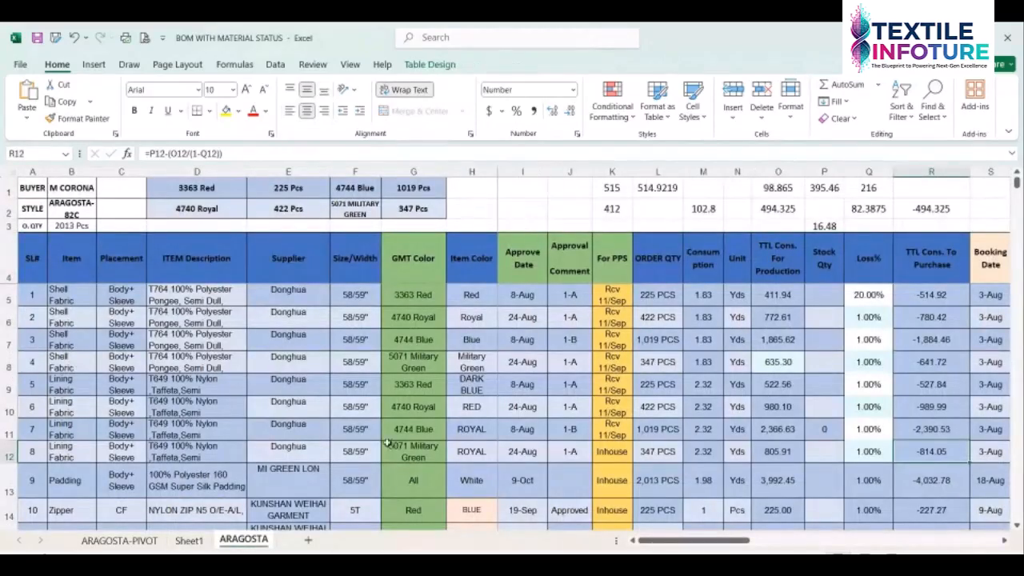
left_click(476, 429)
left_click(472, 448)
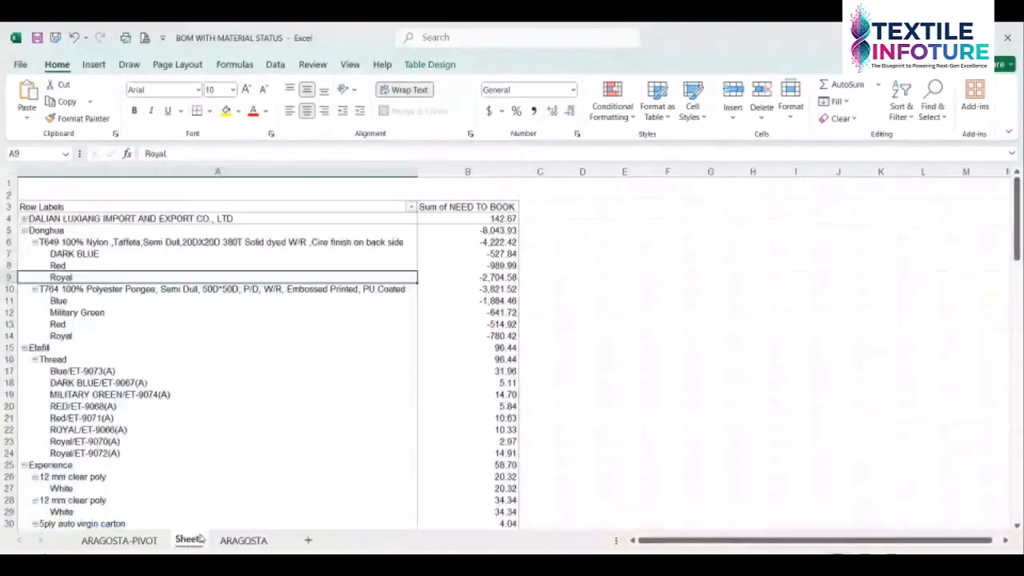
Refresh the PivotTable on Sheet1 with the changed ARAGOSTA data and check the T649 Royal sum
left_click(189, 540)
left_click(282, 348)
left_click(250, 291)
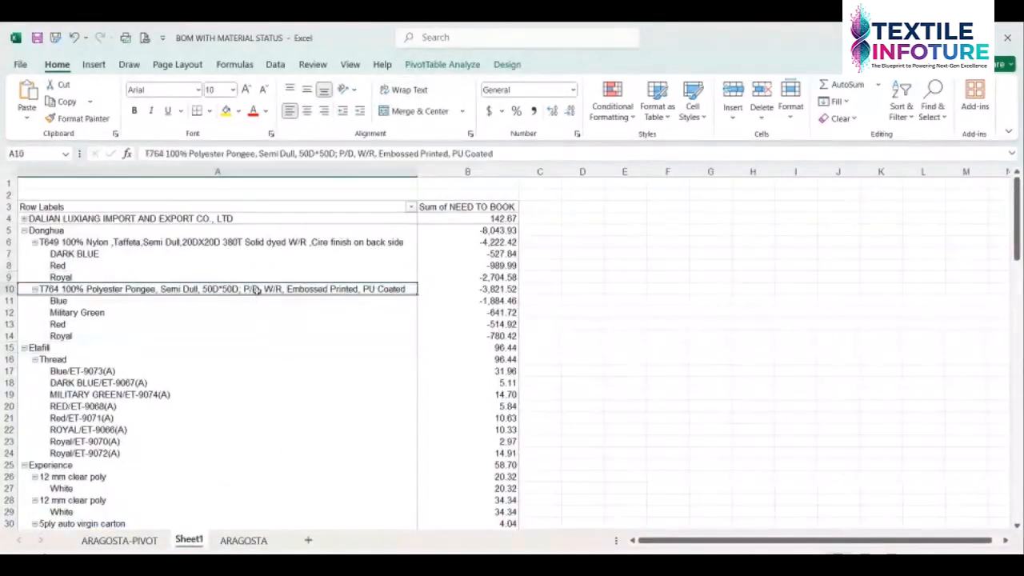
left_click(461, 68)
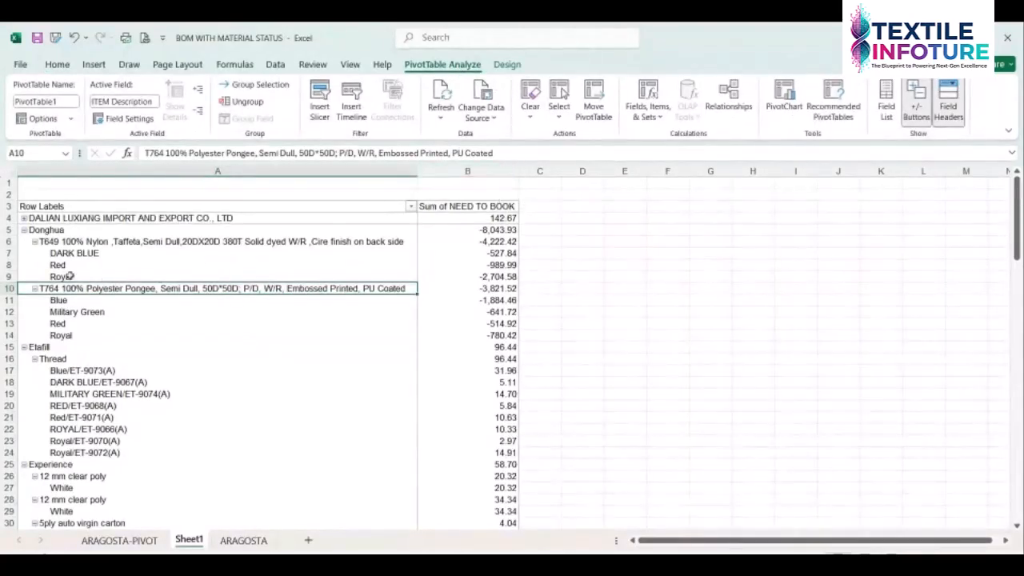
left_click(238, 542)
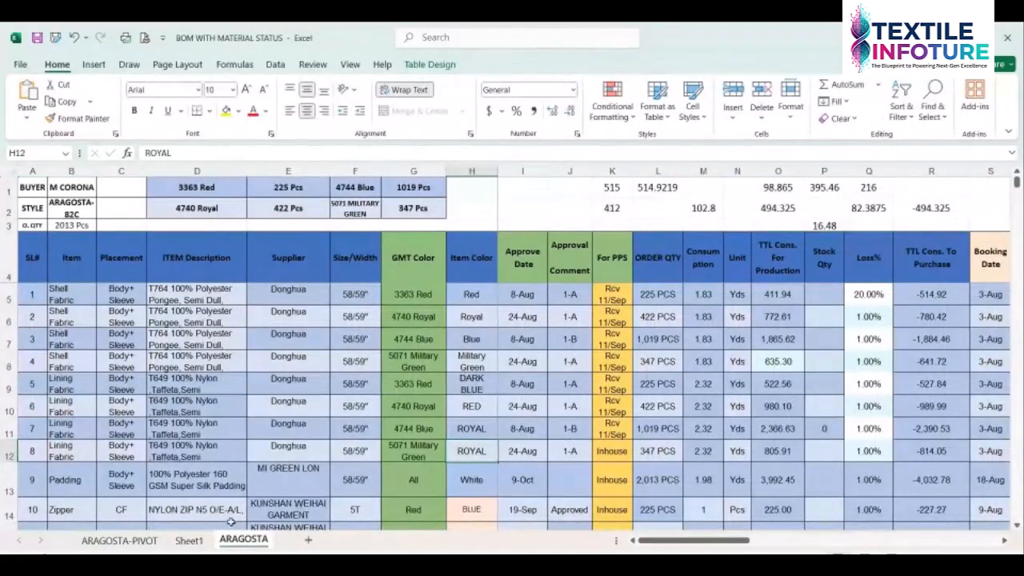
left_click(190, 541)
left_click(243, 324)
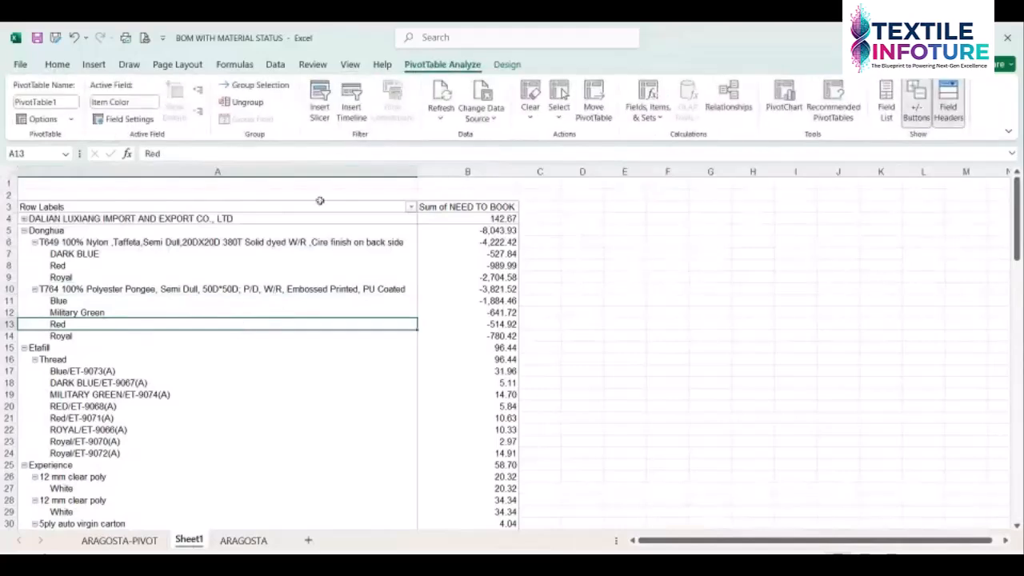
left_click(506, 68)
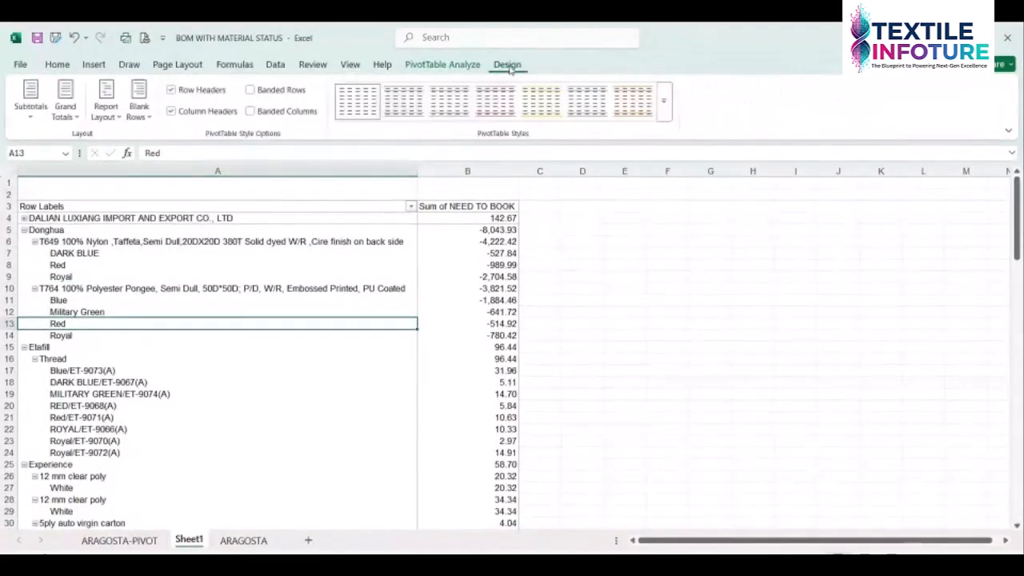
left_click(460, 69)
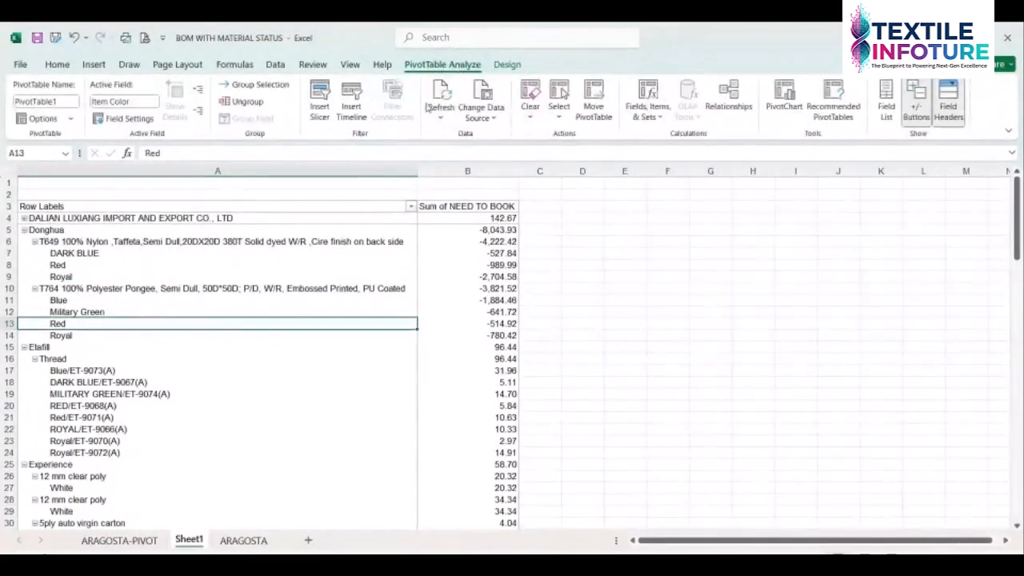
left_click(436, 106)
left_click(76, 274)
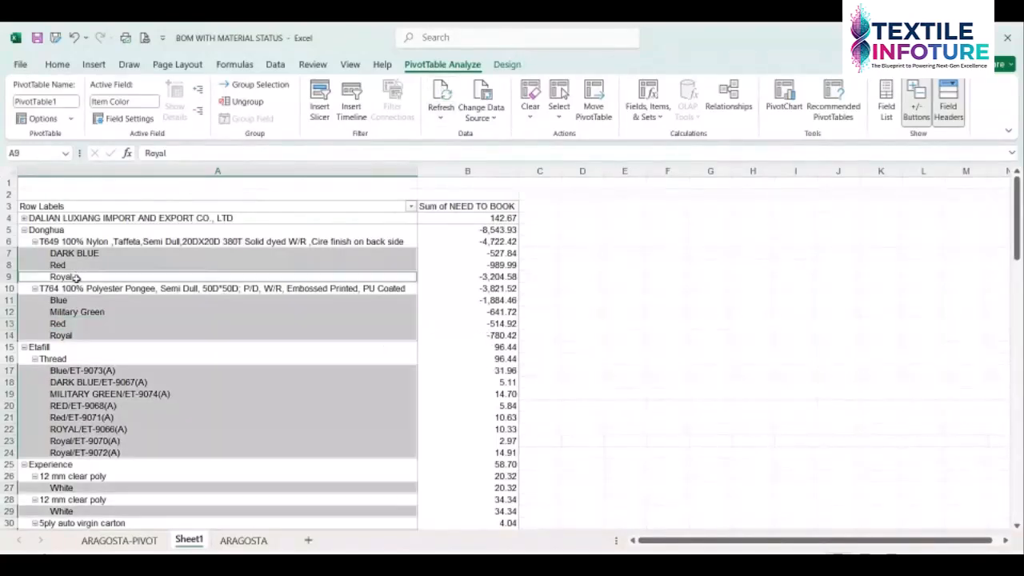
left_click(504, 277)
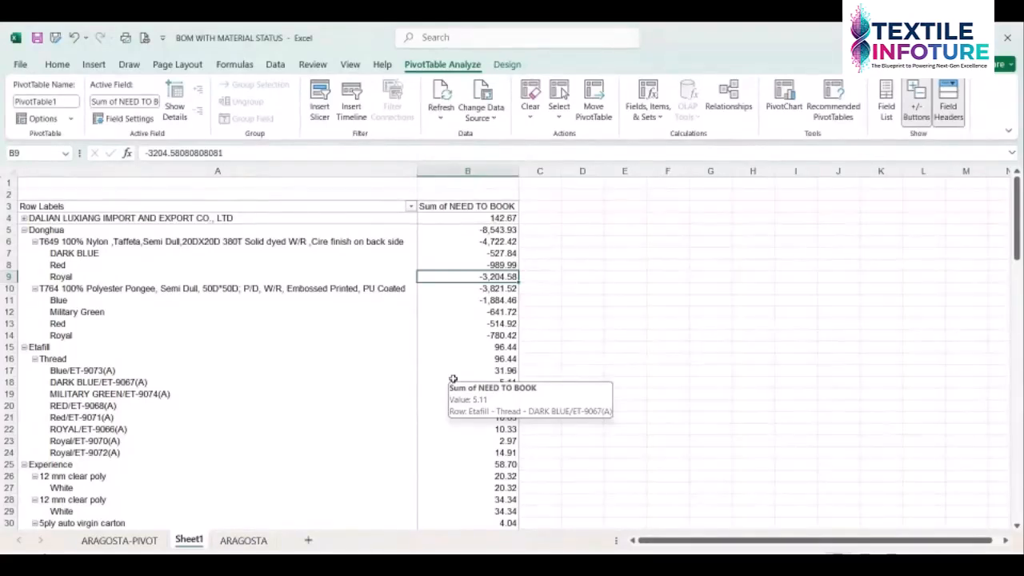
Examine Etafill's Thread item in the PivotTable and the sums of its color rows
left_click(256, 405)
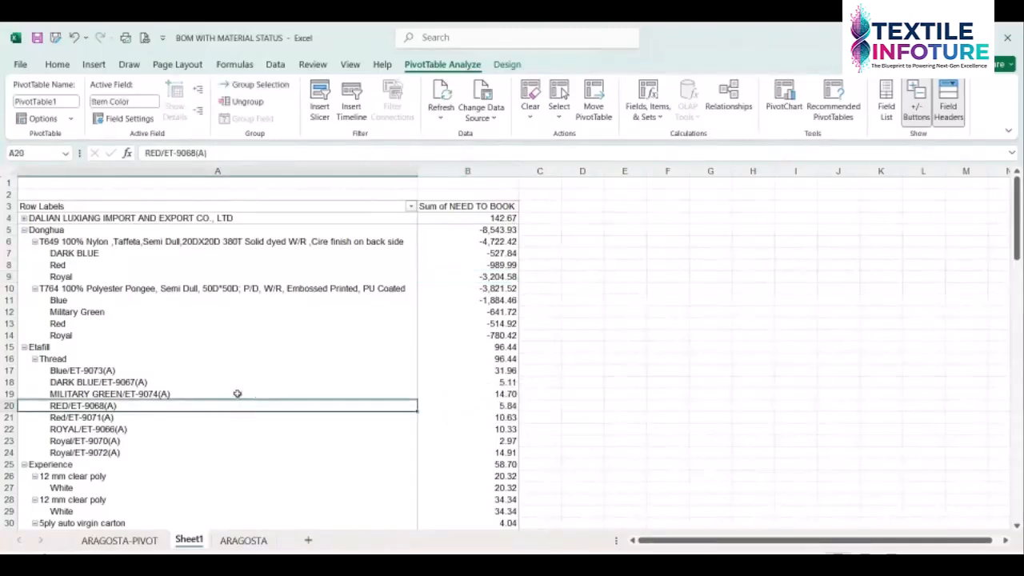
scroll(97, 368, "down", 1)
left_click(40, 312)
left_click(58, 324)
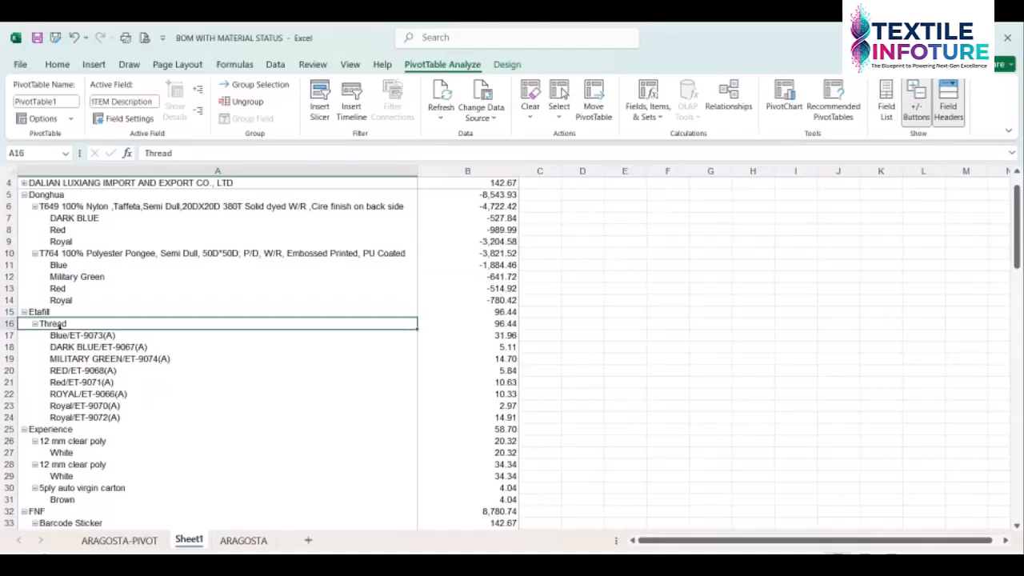
left_click_drag(484, 339, 496, 418)
left_click(497, 372)
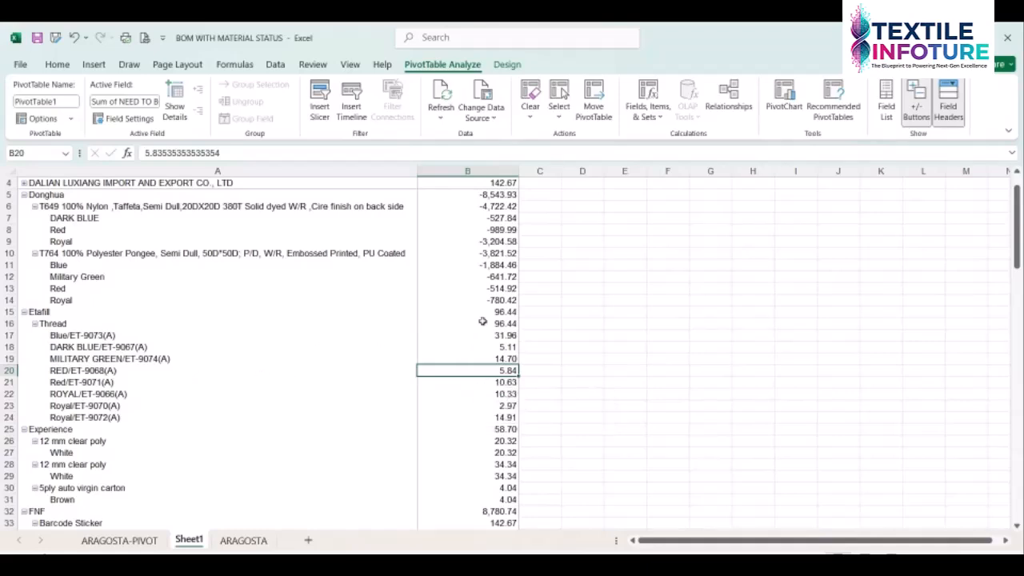
Compare Donghua's NEED TO BOOK sums with those of Etafill and the suppliers further down the PivotTable
scroll(484, 316, "up", 1)
left_click_drag(488, 230, 494, 332)
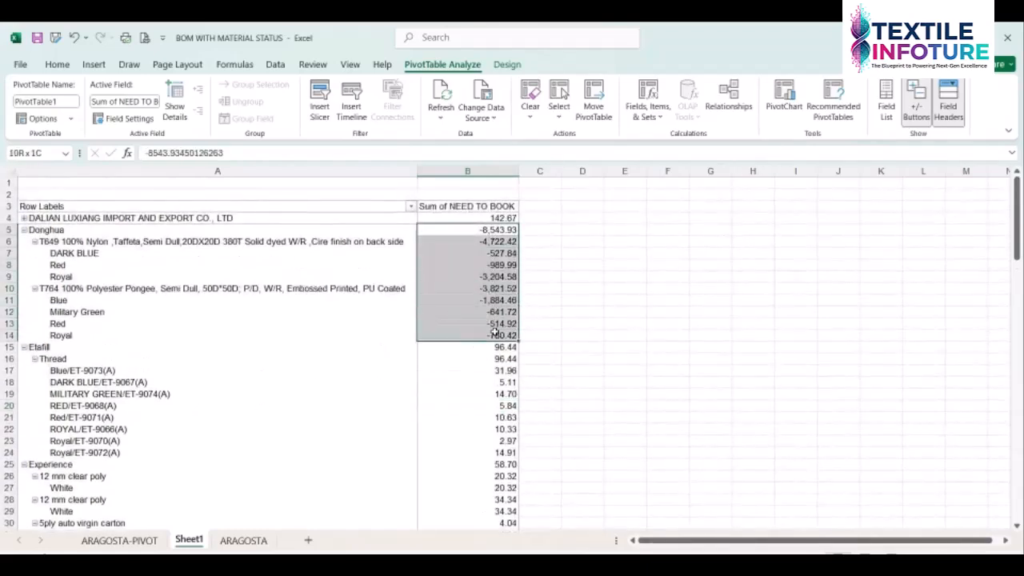
left_click(545, 348)
left_click_drag(485, 230, 484, 336)
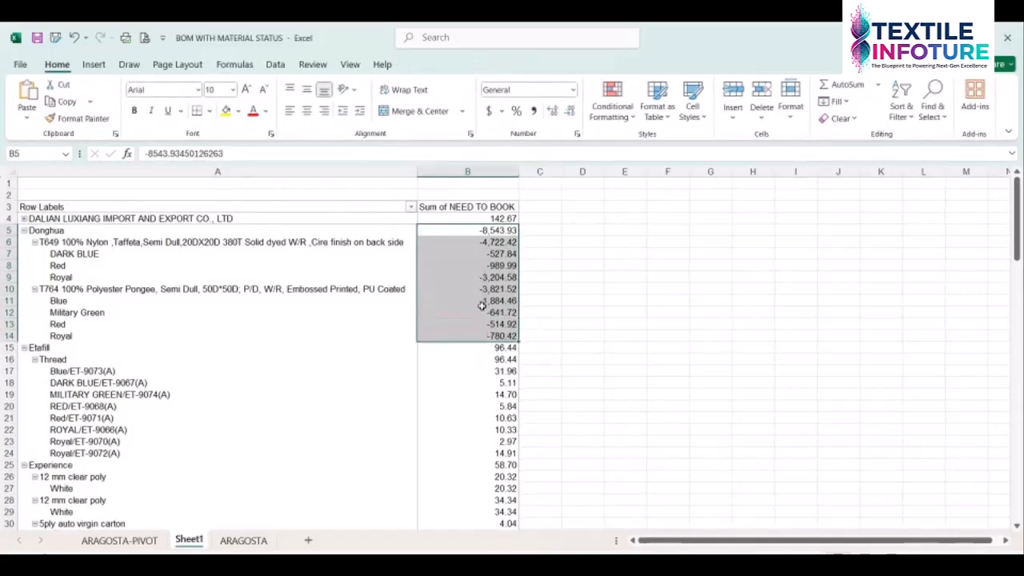
left_click(487, 349)
scroll(487, 351, "down", 10)
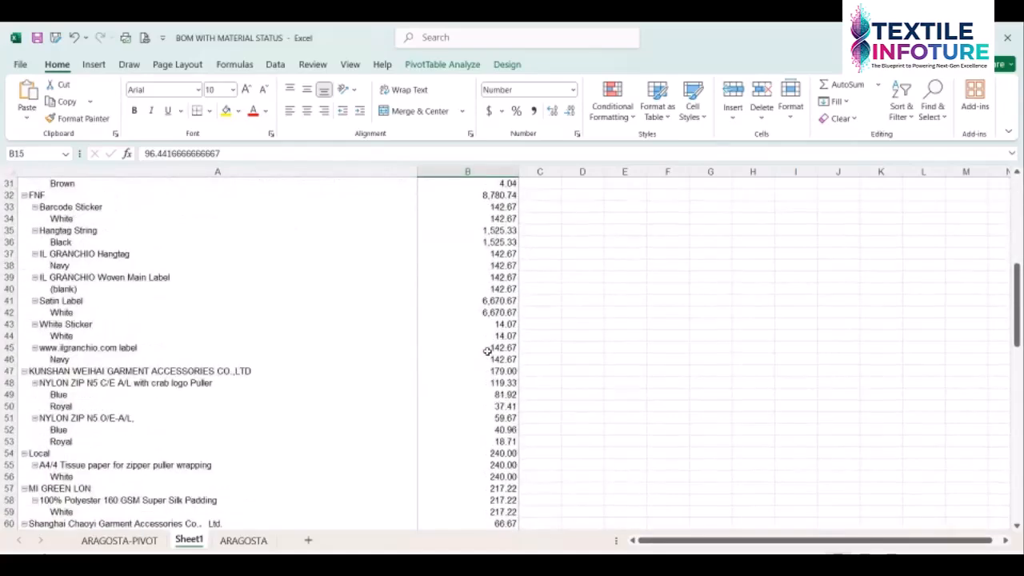
scroll(488, 351, "up", 10)
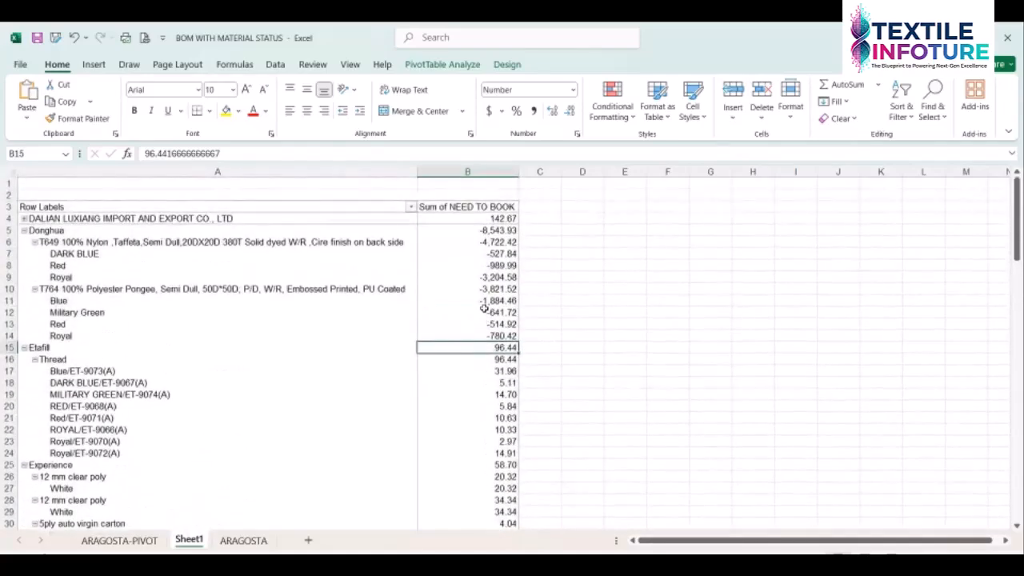
left_click(527, 351)
left_click(502, 348)
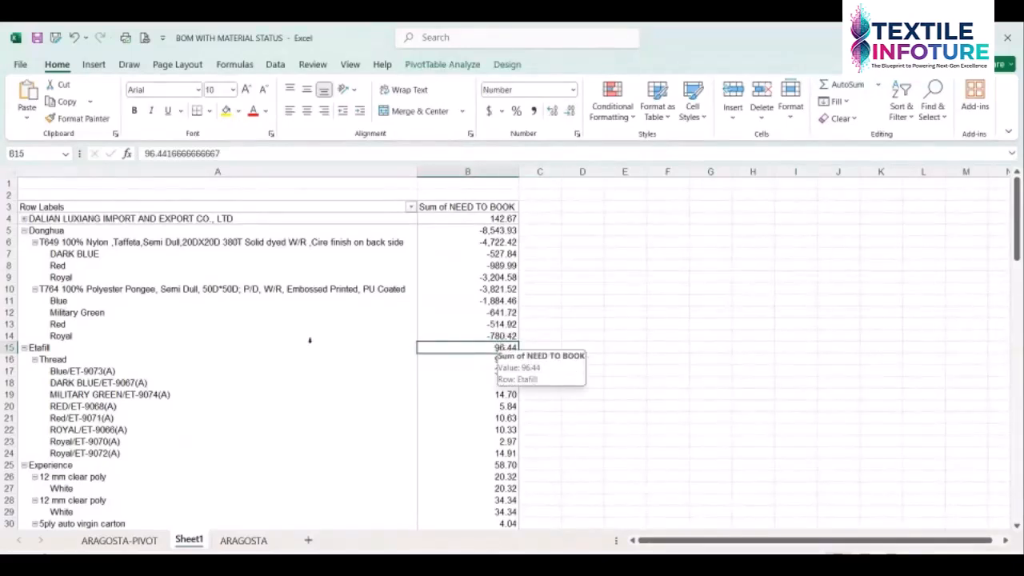
left_click(73, 273)
left_click(167, 261)
left_click(102, 255)
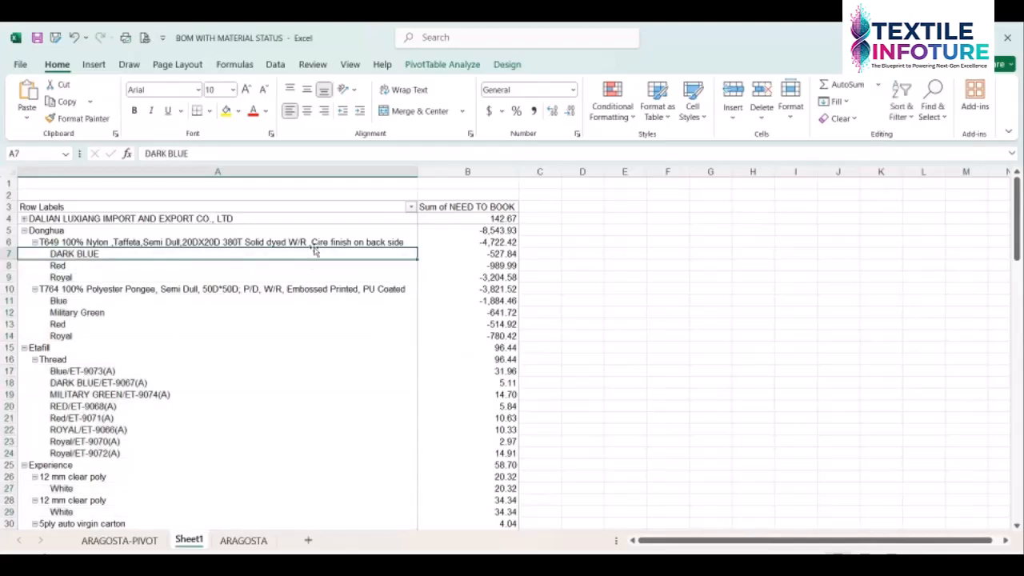
left_click(275, 64)
left_click(286, 300)
left_click(121, 316)
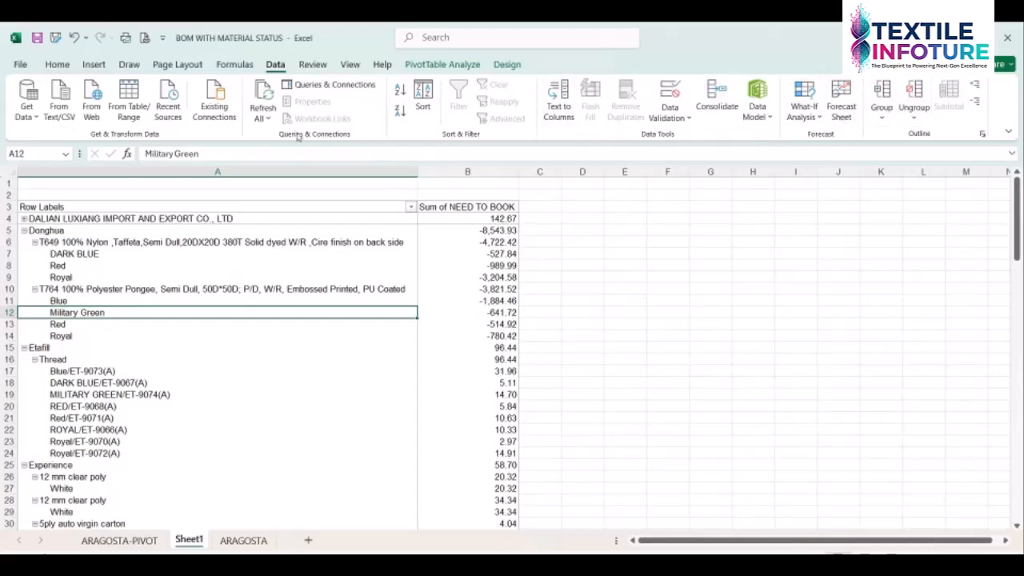
left_click(94, 64)
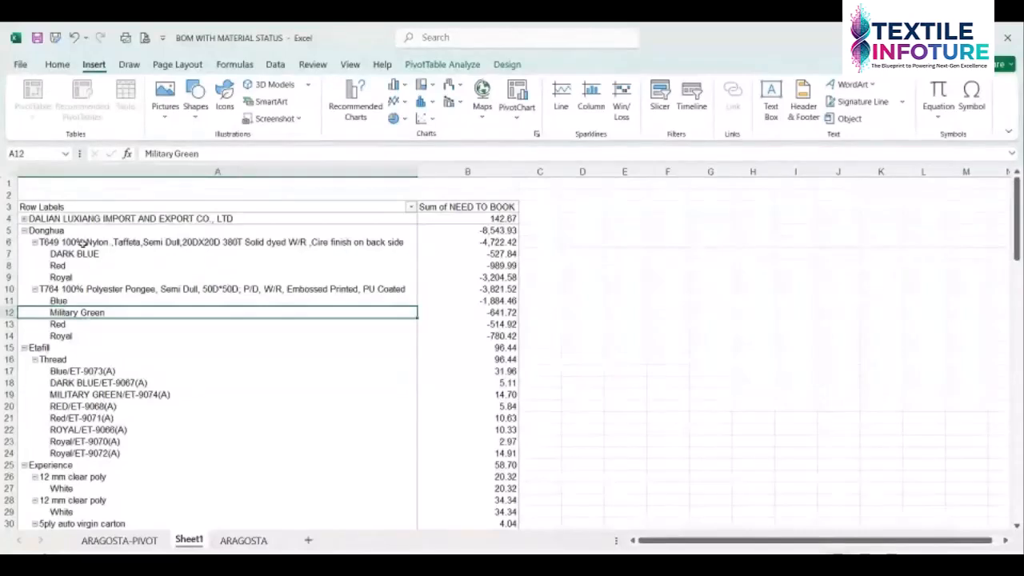
Insert slicers for Supplier, GMT Color and ITEM Description on the PivotTable
left_click(660, 96)
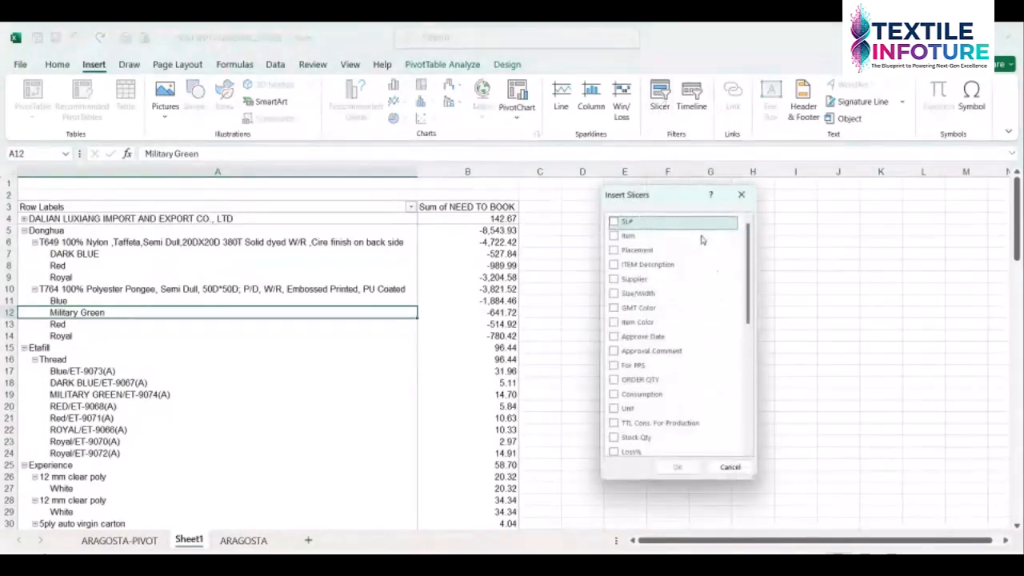
left_click(616, 282)
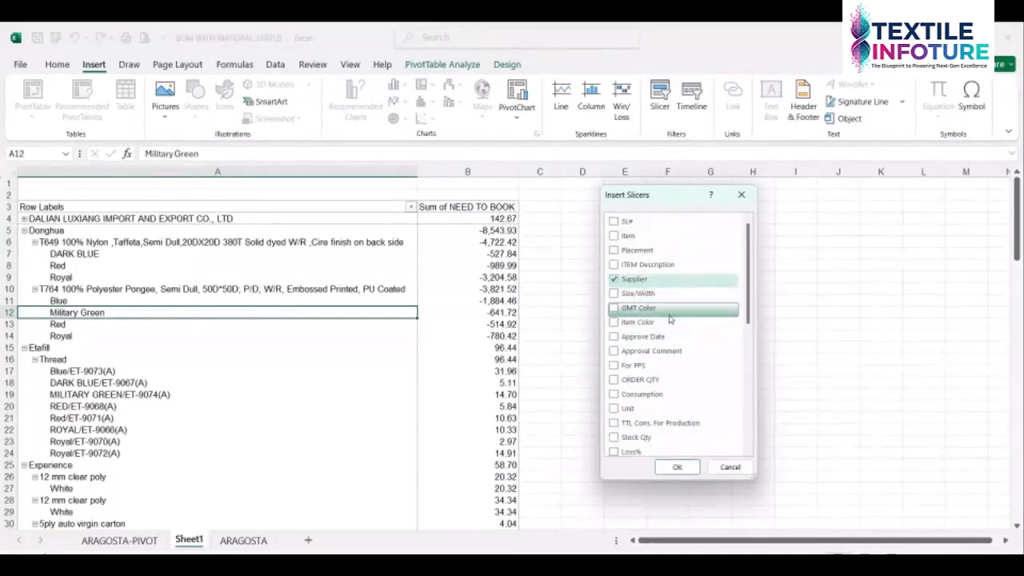
left_click(622, 311)
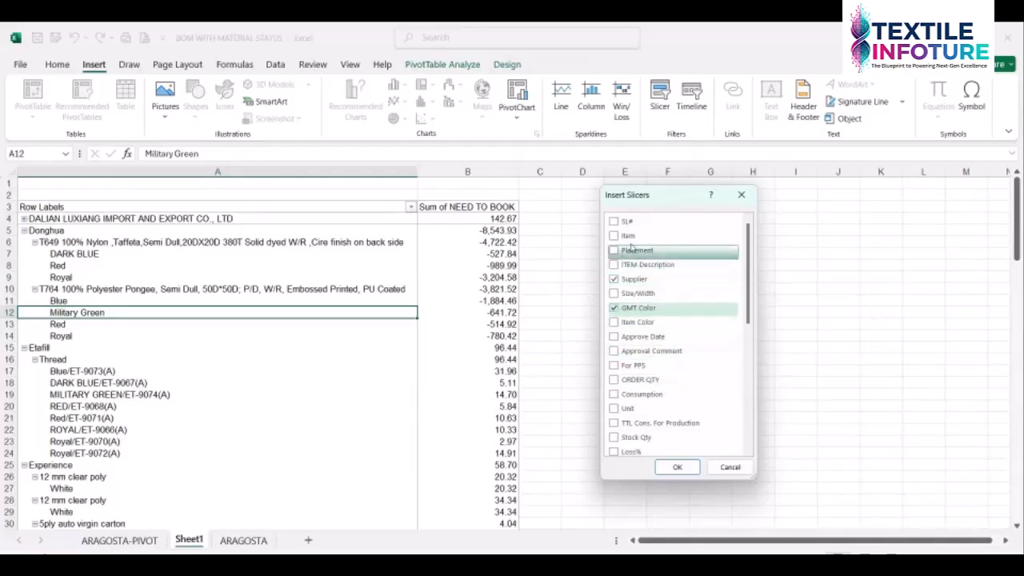
left_click(614, 266)
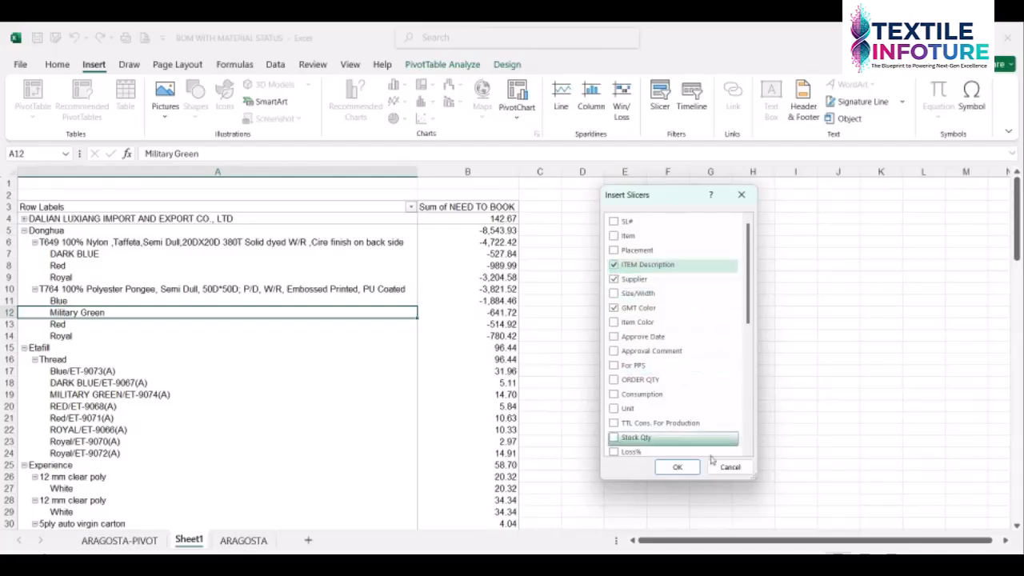
left_click(678, 467)
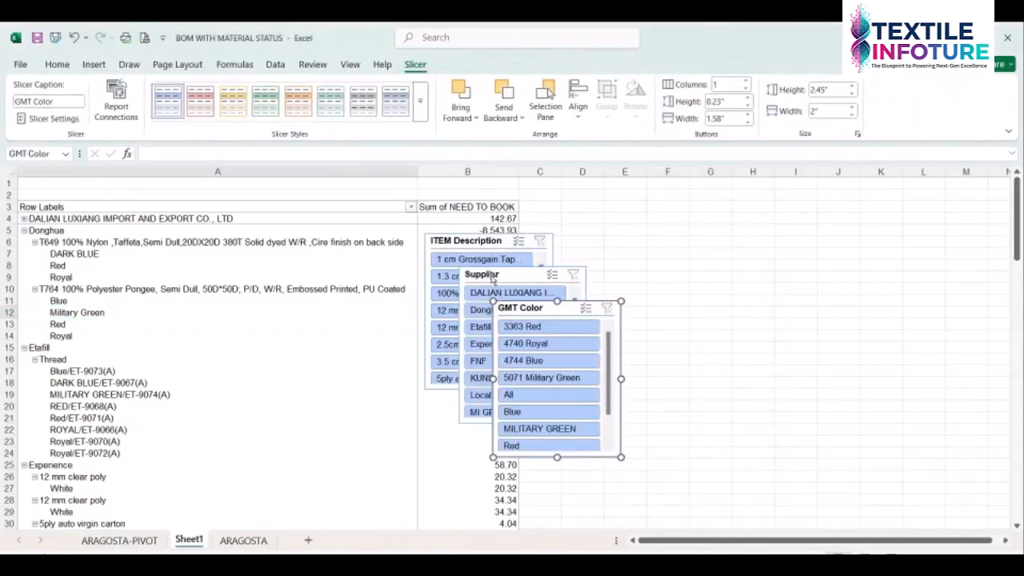
Arrange the Supplier, GMT Color and ITEM Description slicers side by side in one row beside the PivotTable
left_click_drag(533, 307, 829, 195)
left_click_drag(490, 276, 594, 201)
left_click_drag(496, 238, 890, 225)
left_click_drag(807, 198, 718, 199)
left_click_drag(826, 224, 856, 197)
left_click(598, 200)
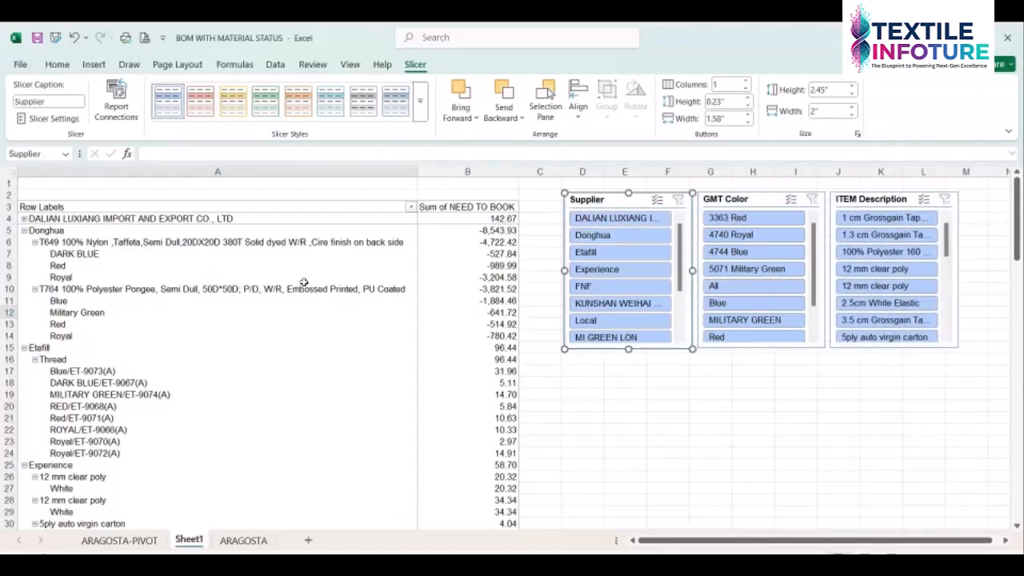
Look over the full PivotTable, and filter it to the supplier Donghua with the Supplier slicer to review its items
scroll(127, 336, "down", 2)
scroll(124, 320, "up", 2)
left_click(124, 314)
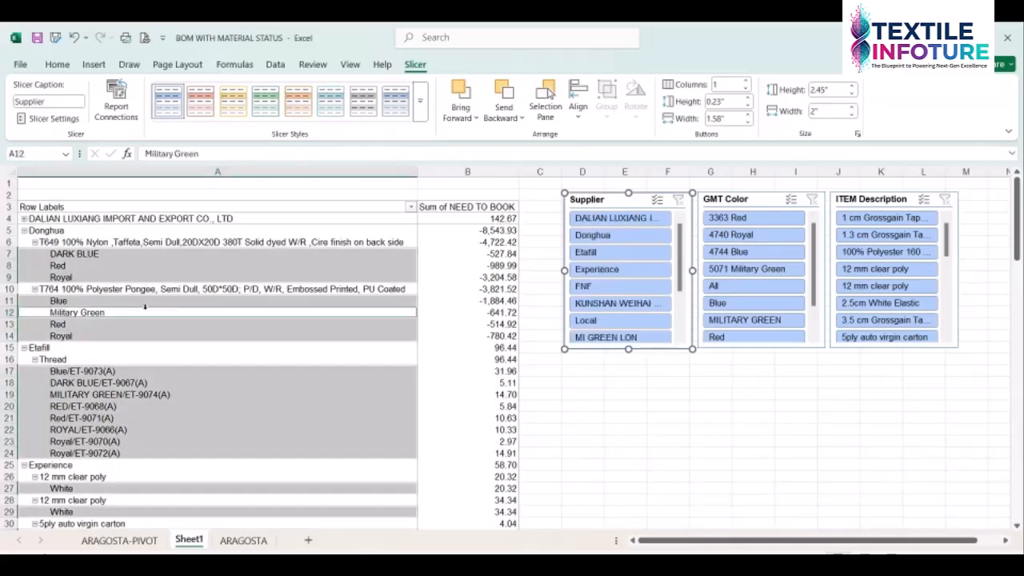
scroll(146, 295, "down", 5)
scroll(146, 295, "down", 10)
scroll(142, 298, "up", 15)
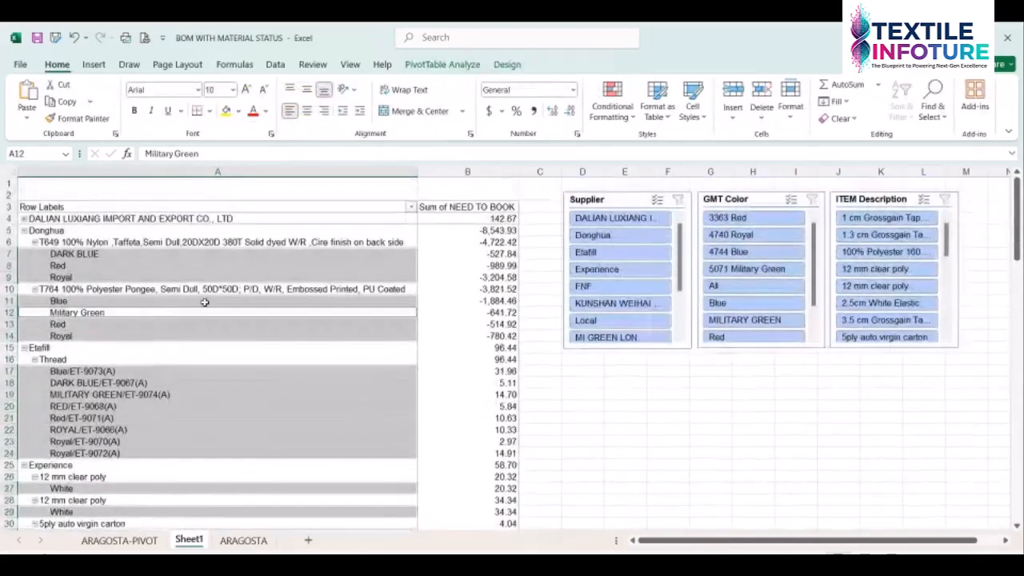
left_click(601, 201)
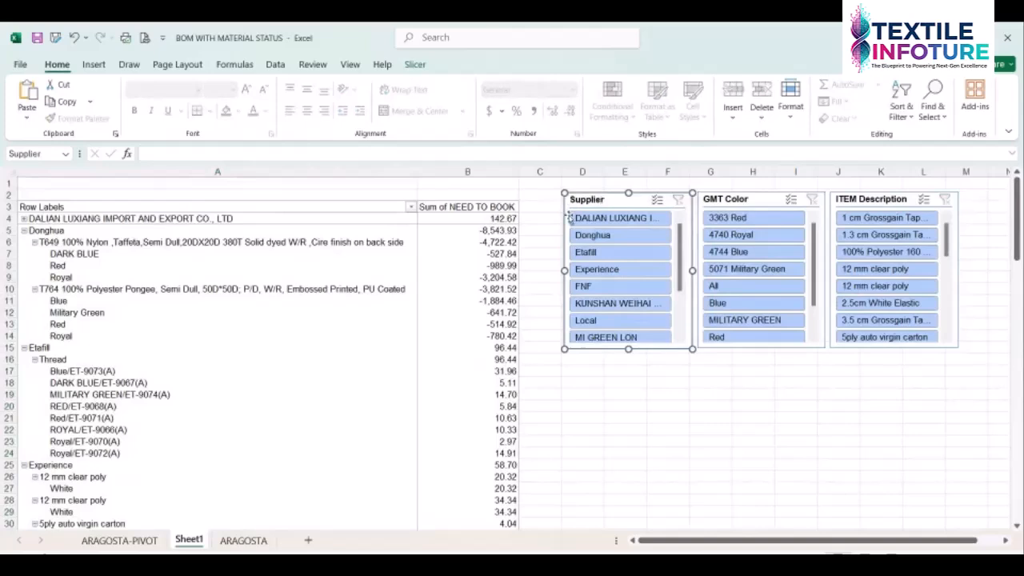
left_click(590, 234)
left_click(283, 315)
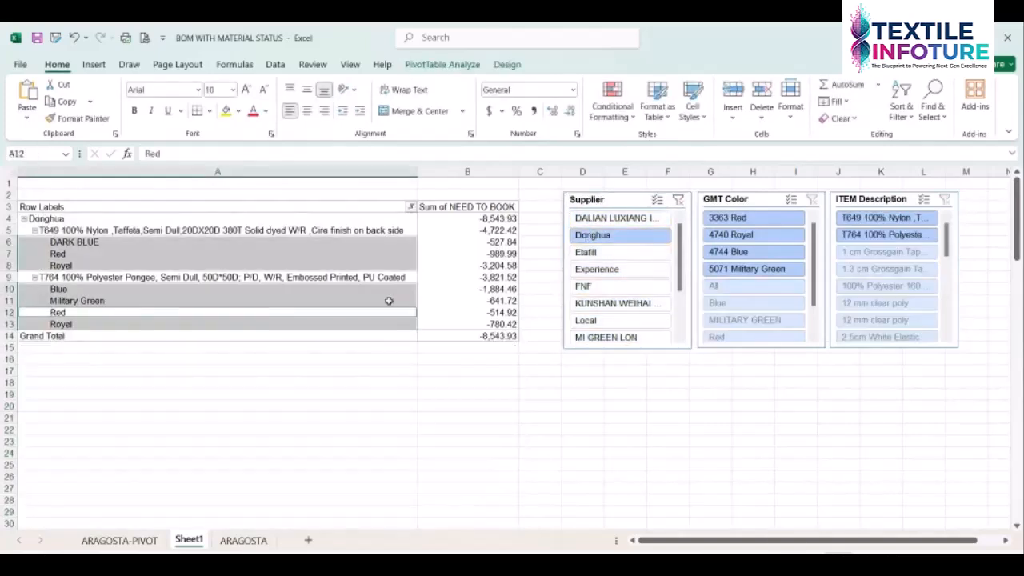
Filter the PivotTable to Etafill, FNF, MI GREEN LON, Experience and DALIAN LUXIANG one at a time to review each supplier's NEED TO BOOK sums
left_click(592, 256)
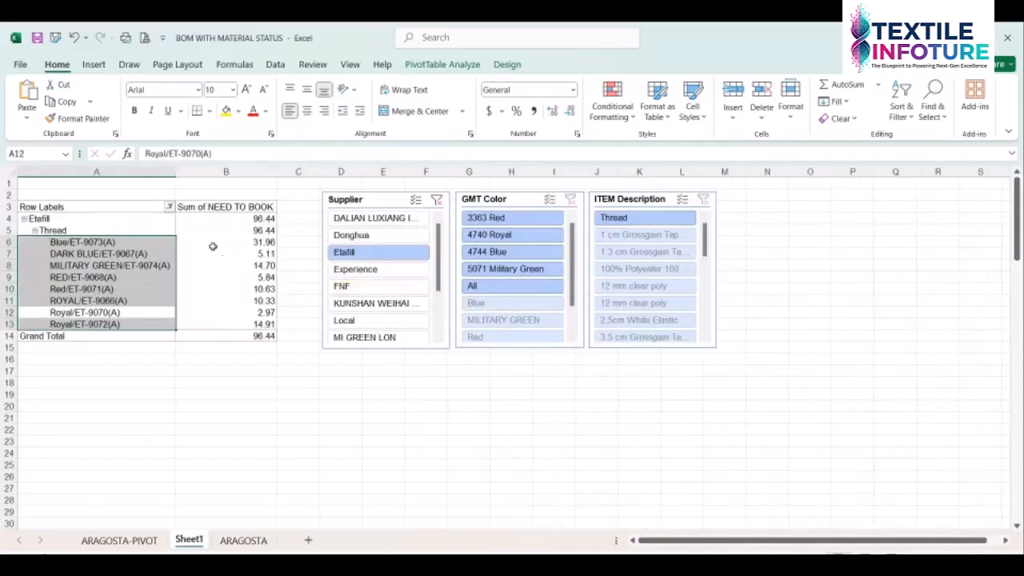
left_click(355, 290)
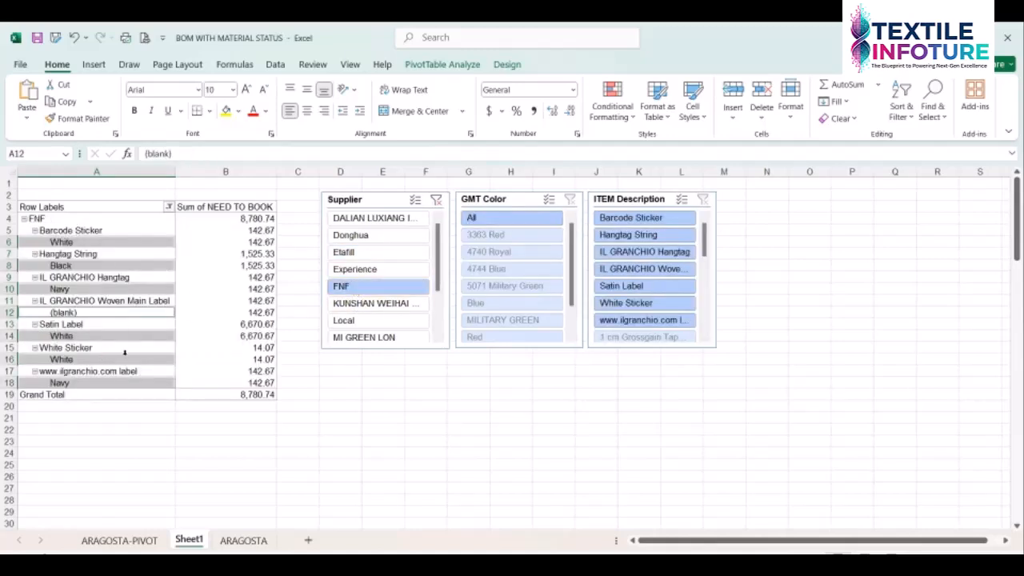
left_click(367, 340)
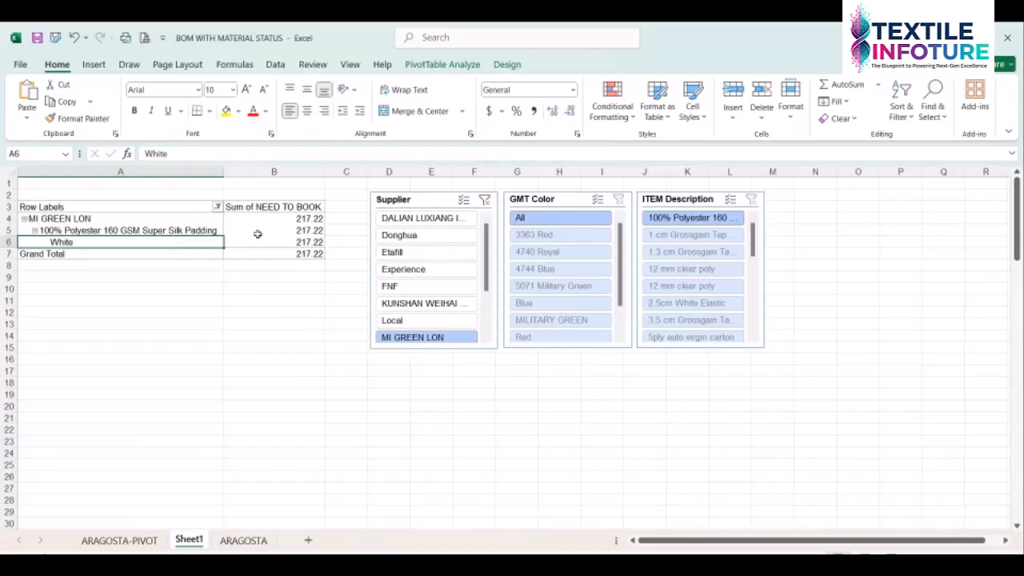
left_click(436, 270)
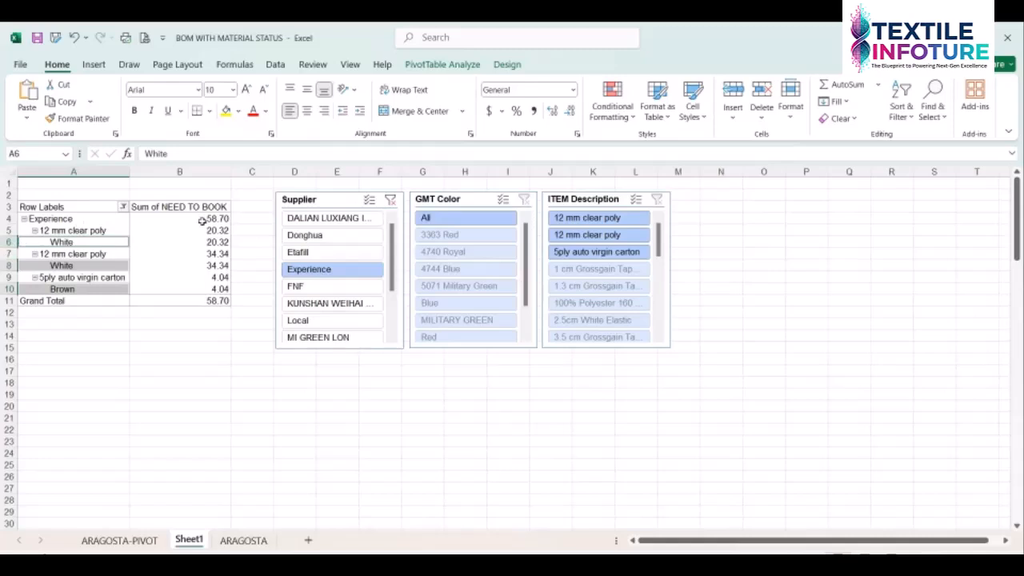
left_click(324, 218)
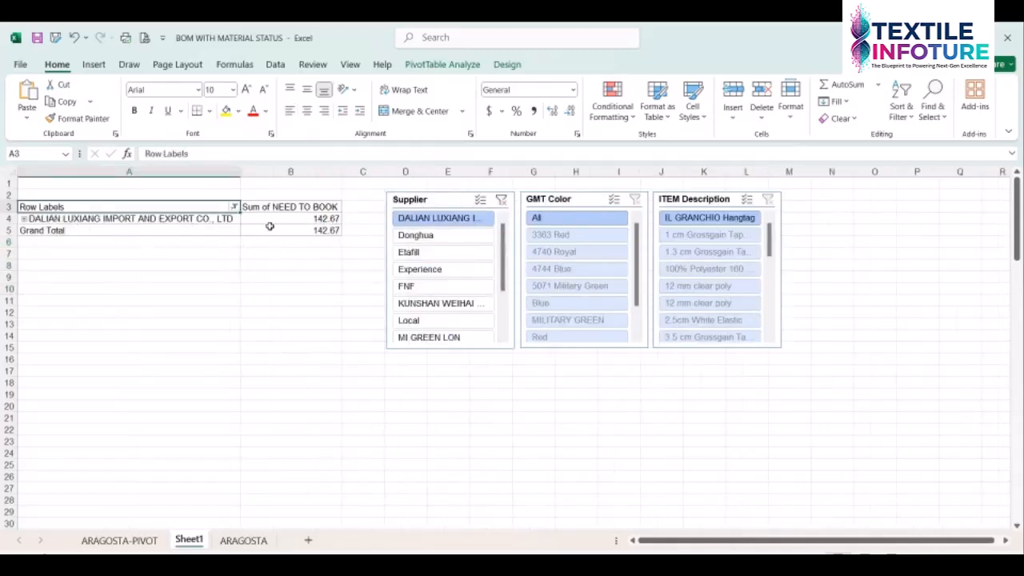
Filter the PivotTable to Donghua again to review its sums, and clear the Supplier slicer's filter
left_click(414, 235)
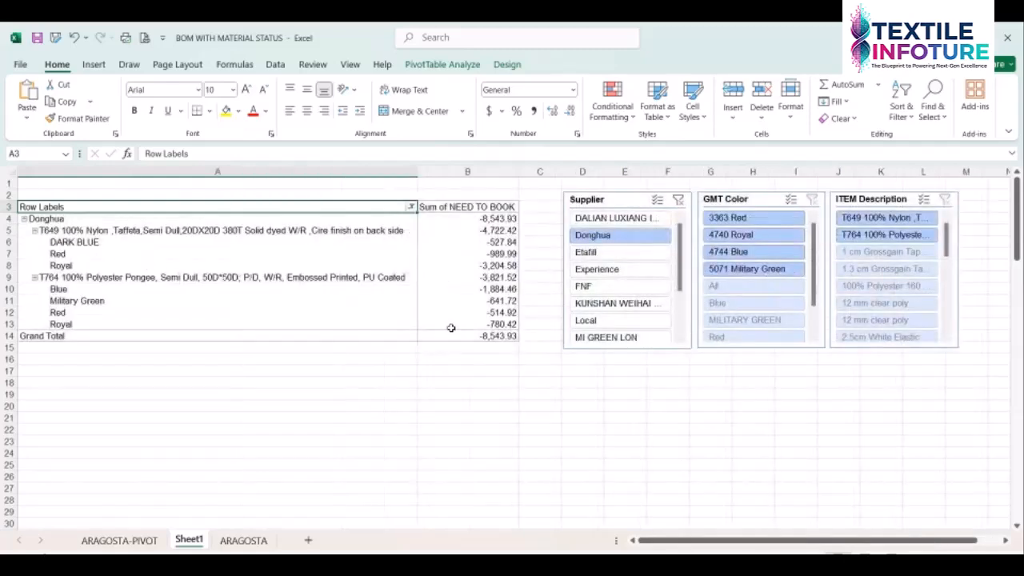
mouse_move(452, 328)
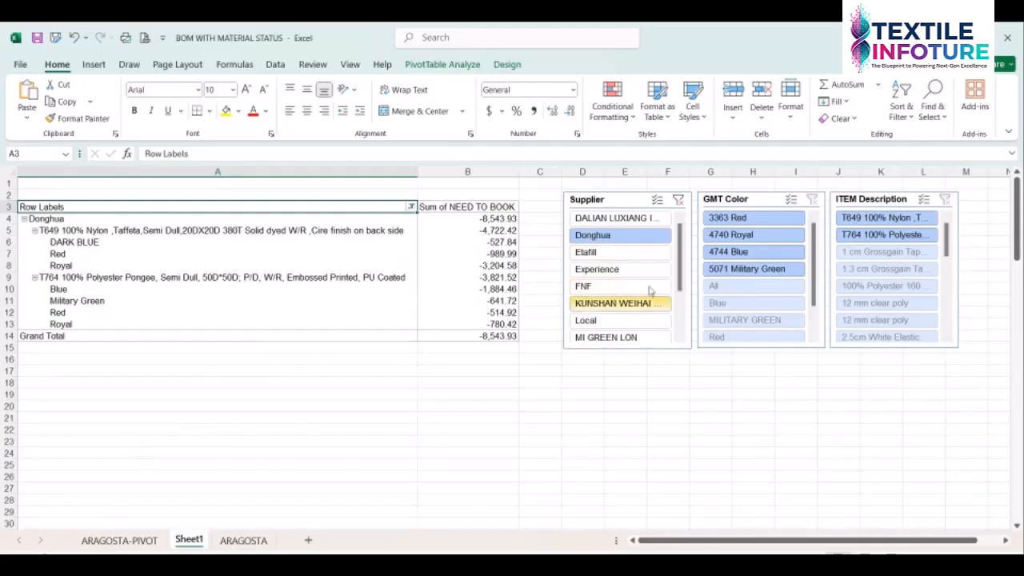
left_click(678, 200)
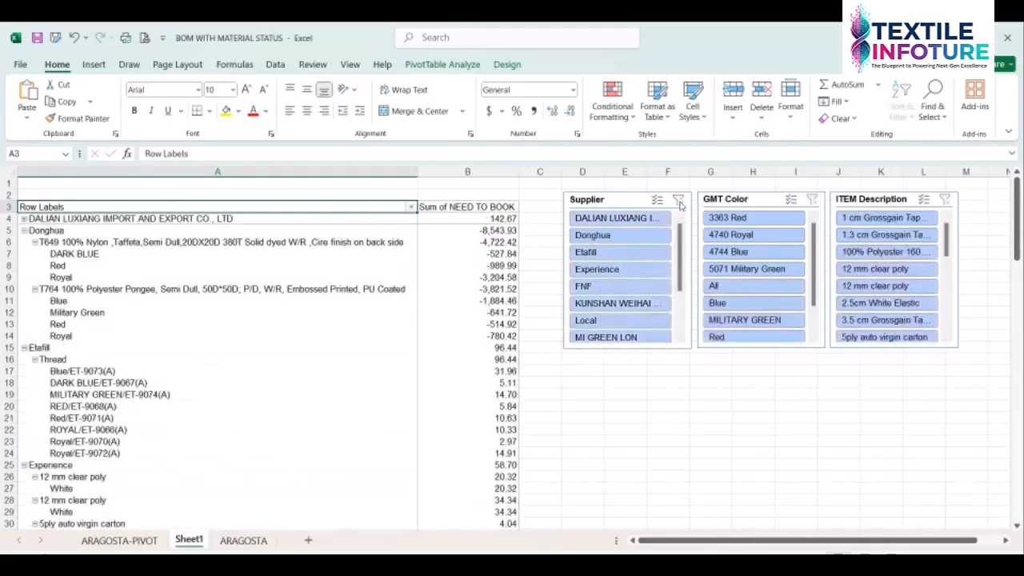
Review the PivotTable filtered by GMT Color 3363 Red, All and MILITARY GREEN in turn, and clear the color filter
left_click(741, 201)
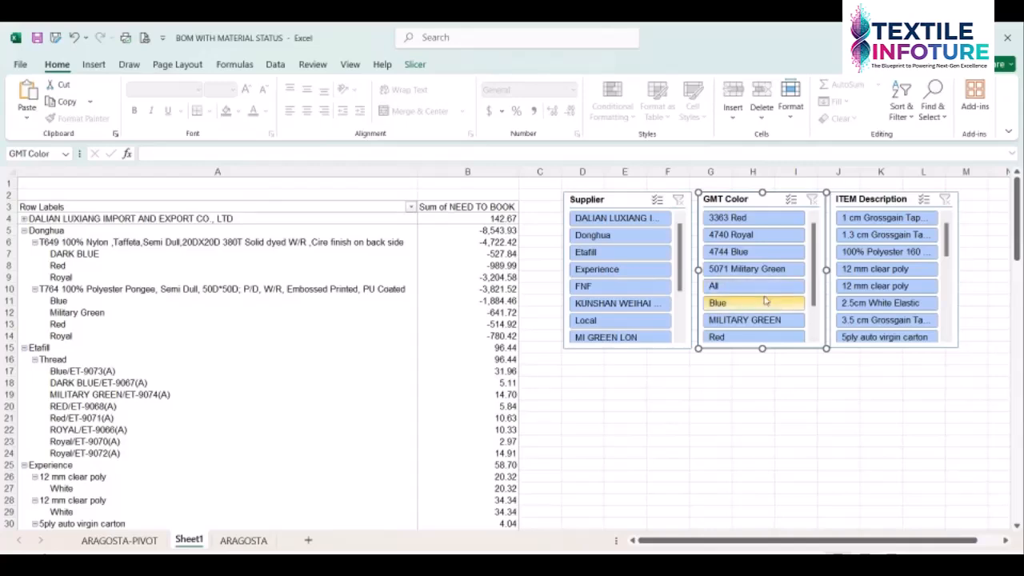
left_click(732, 219)
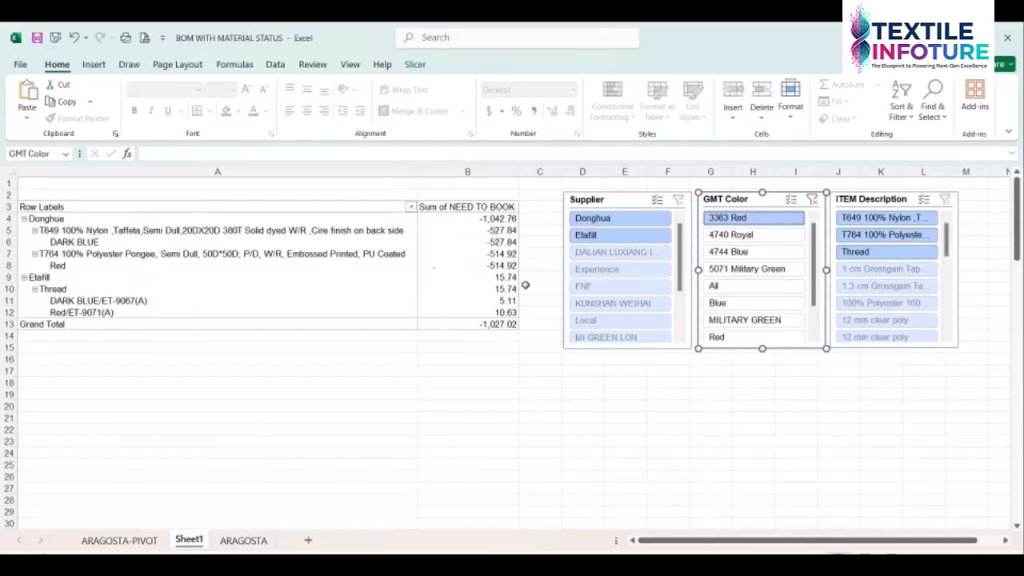
left_click(742, 290)
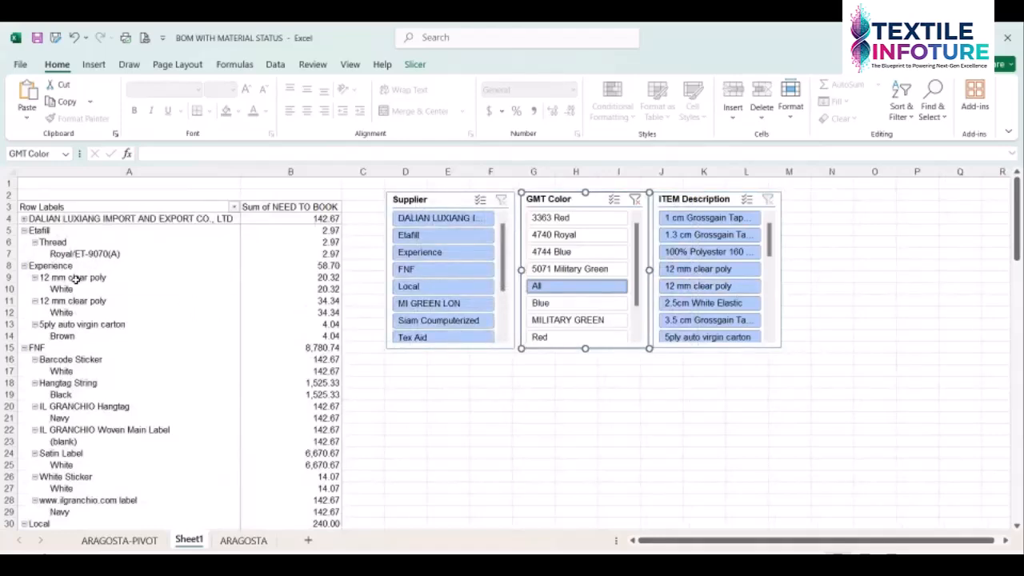
left_click(95, 361)
scroll(179, 311, "down", 8)
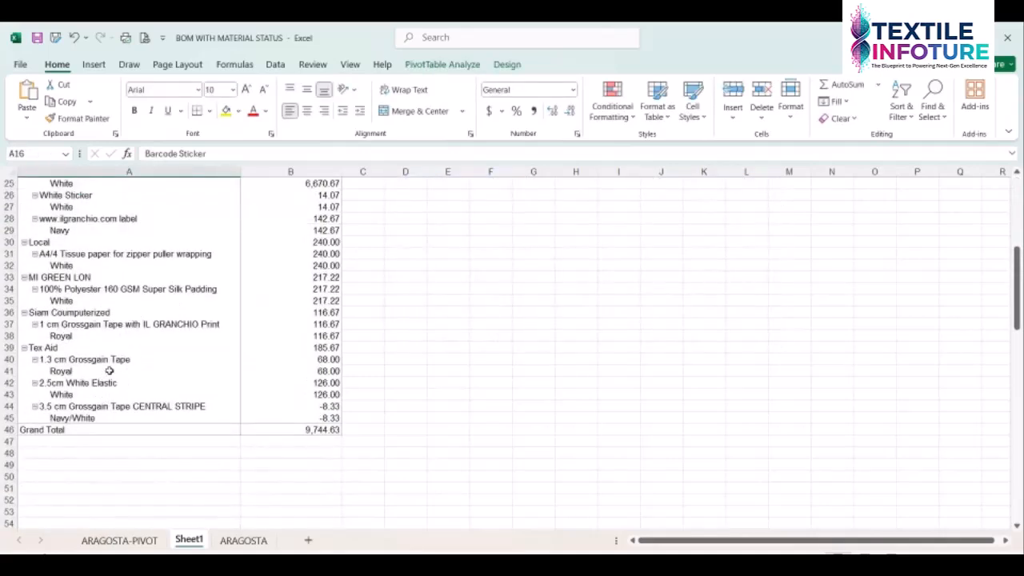
scroll(229, 347, "up", 8)
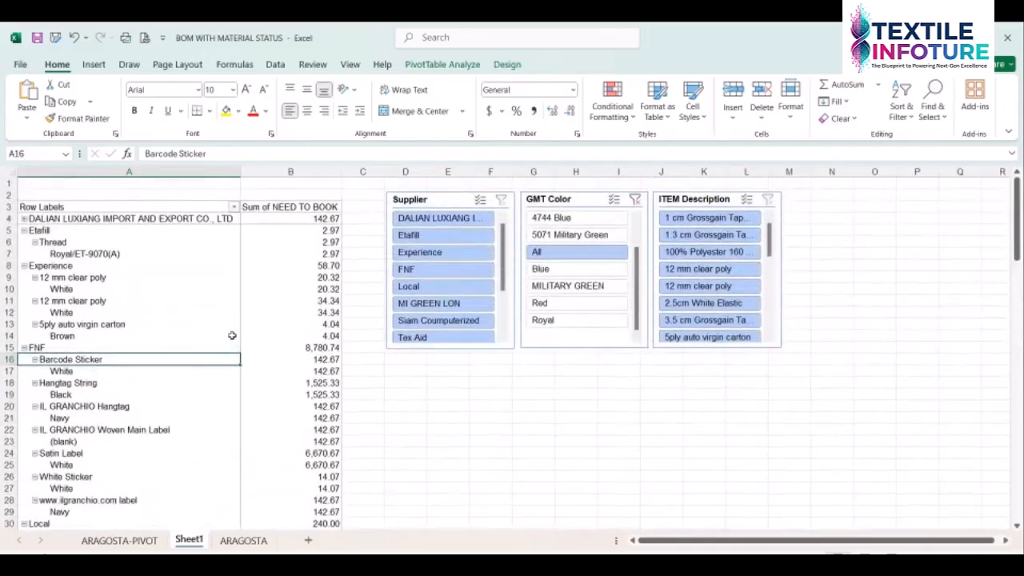
left_click(584, 295)
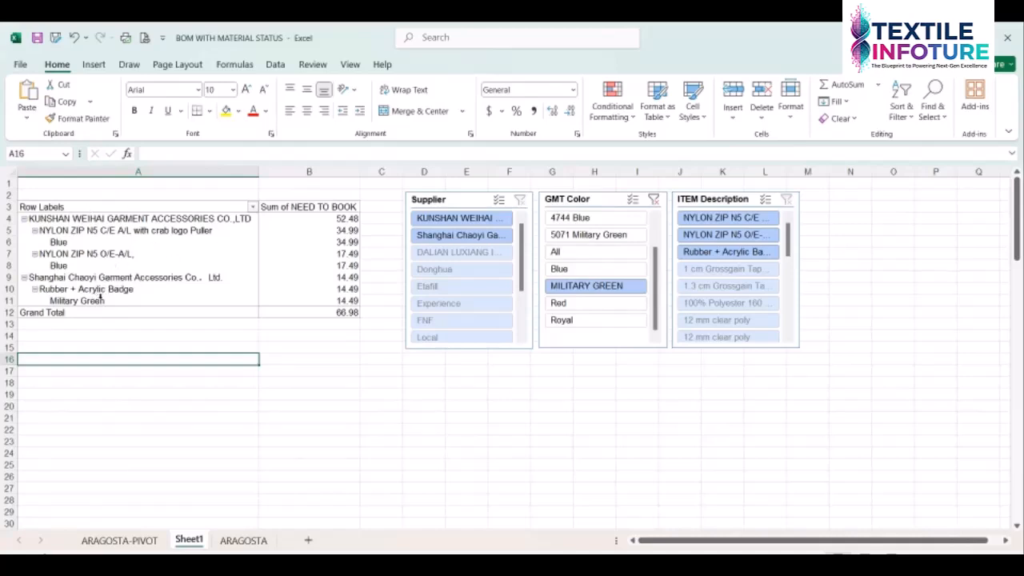
left_click(653, 200)
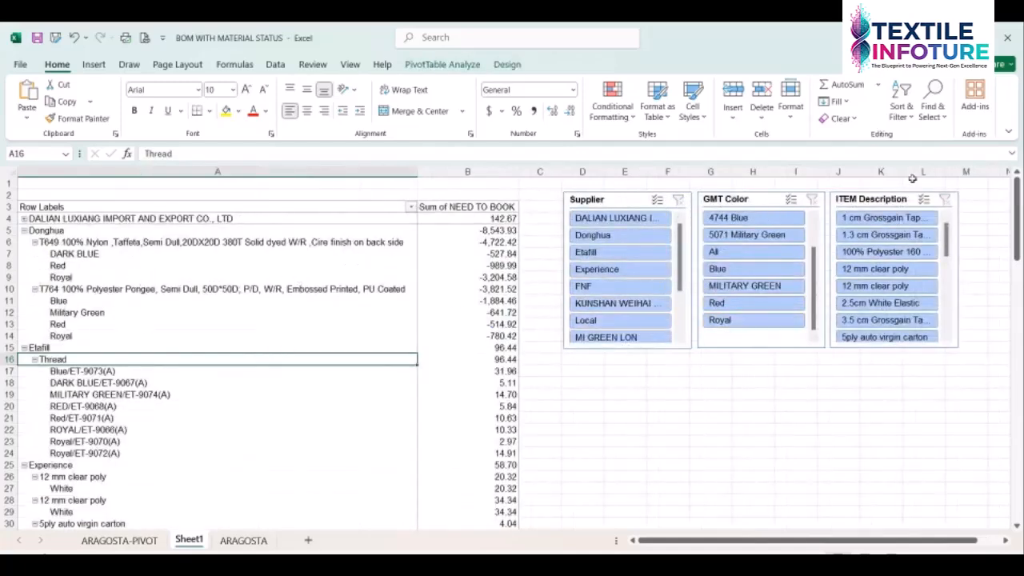
Filter the PivotTable by ITEM Description to the T649 nylon fabric and the T764 polyester fabric in turn to review their color sums
left_click(892, 202)
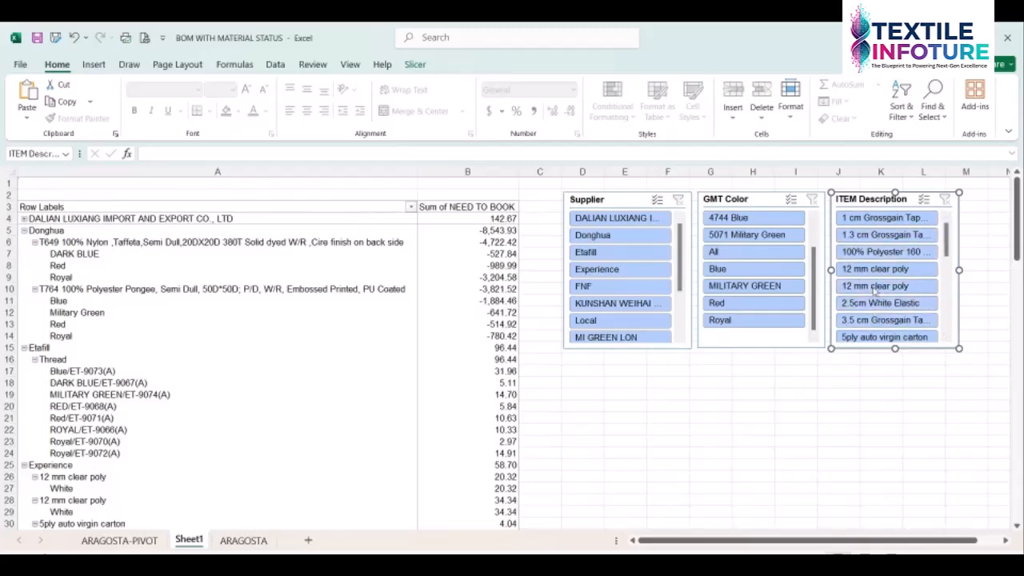
scroll(891, 272, "down", 3)
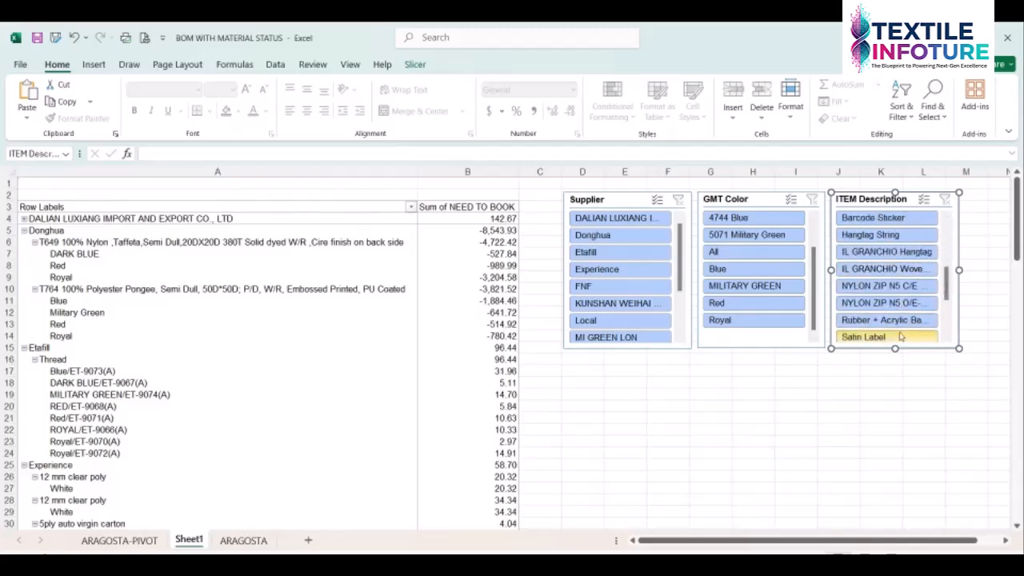
scroll(884, 272, "down", 4)
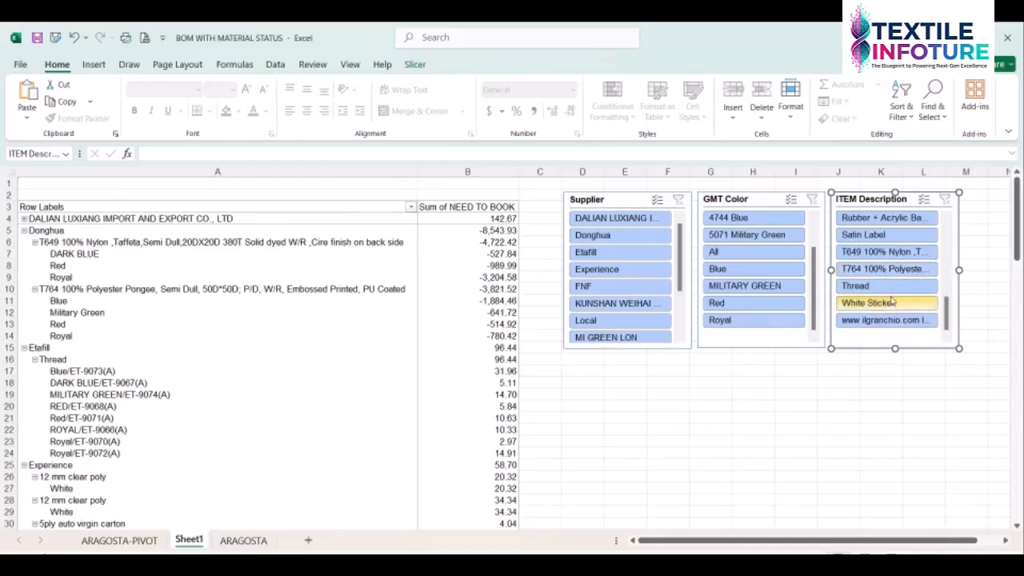
left_click(881, 254)
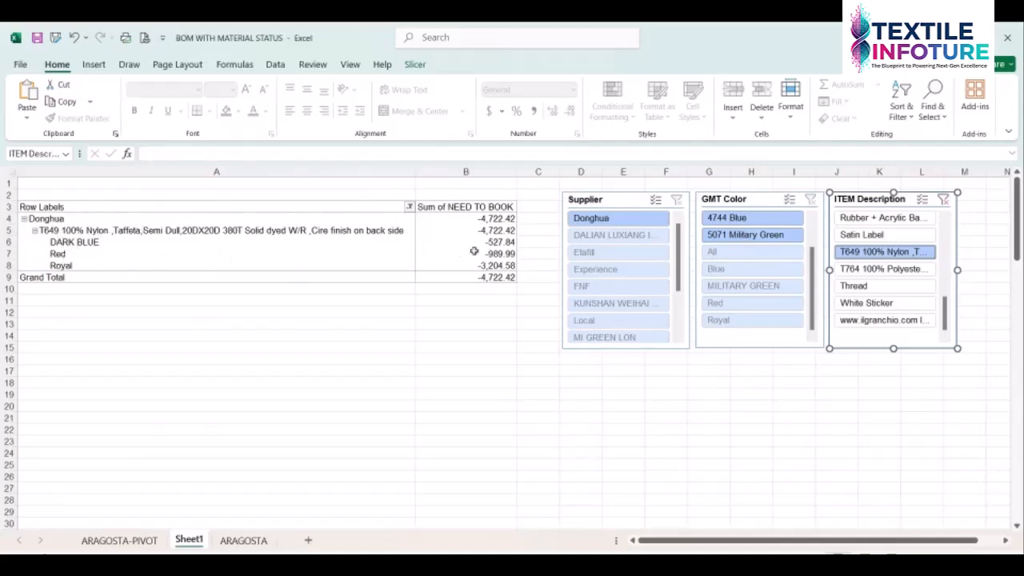
left_click(895, 271)
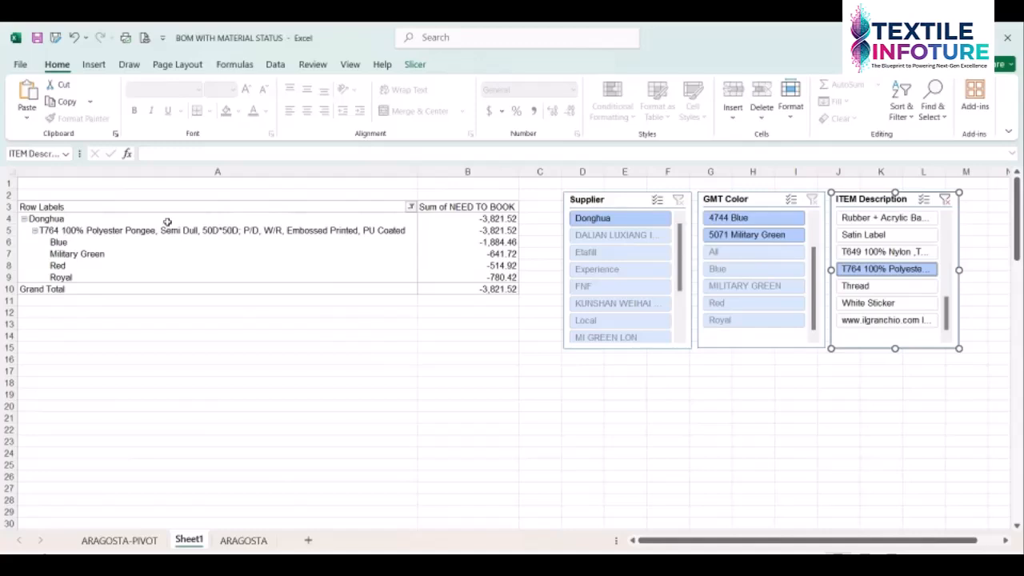
Switch the ITEM Description filter through Thread and Satin Label, leaving the PivotTable filtered to Barcode Sticker
left_click(863, 286)
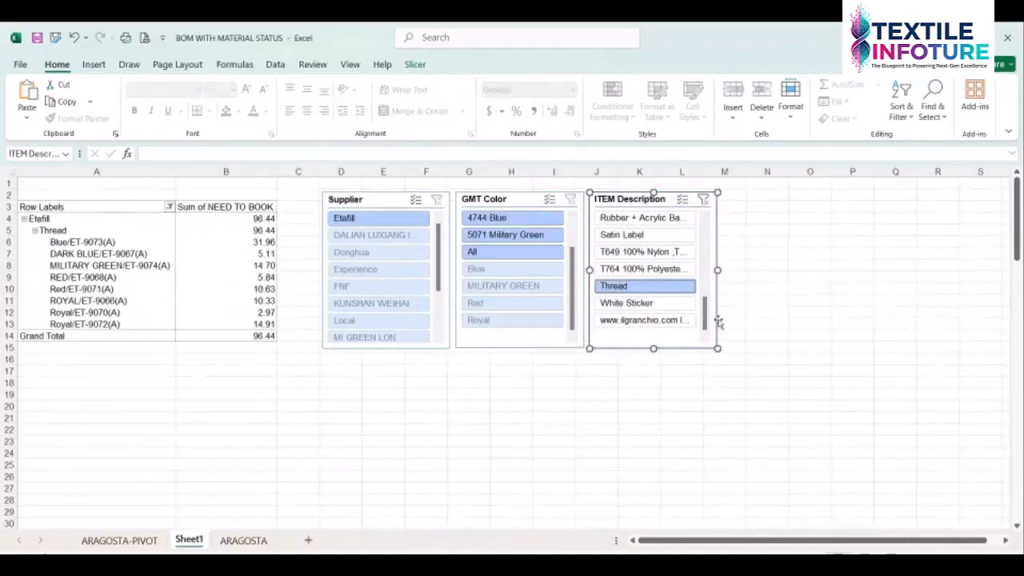
left_click(645, 235)
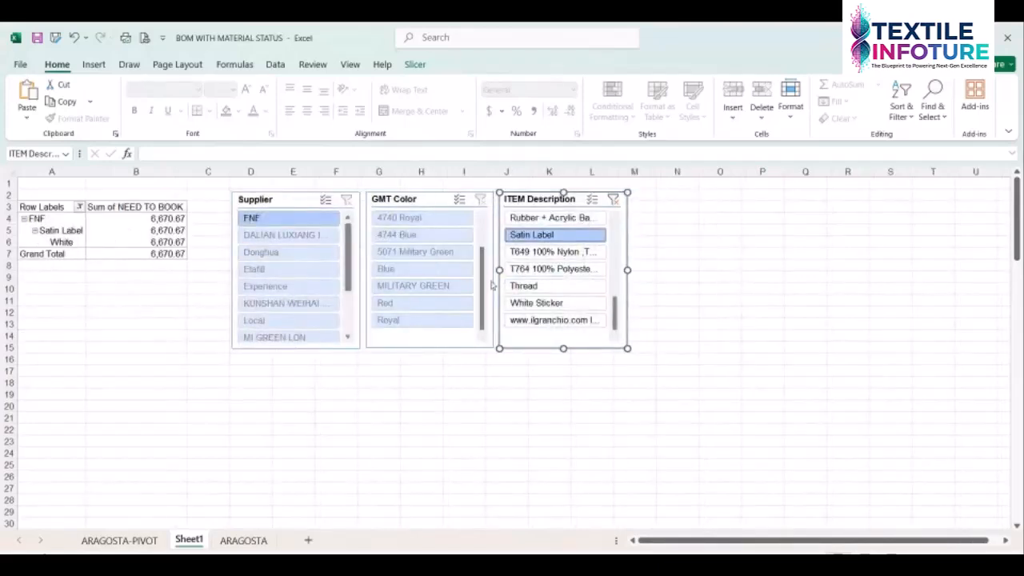
scroll(552, 284, "up", 3)
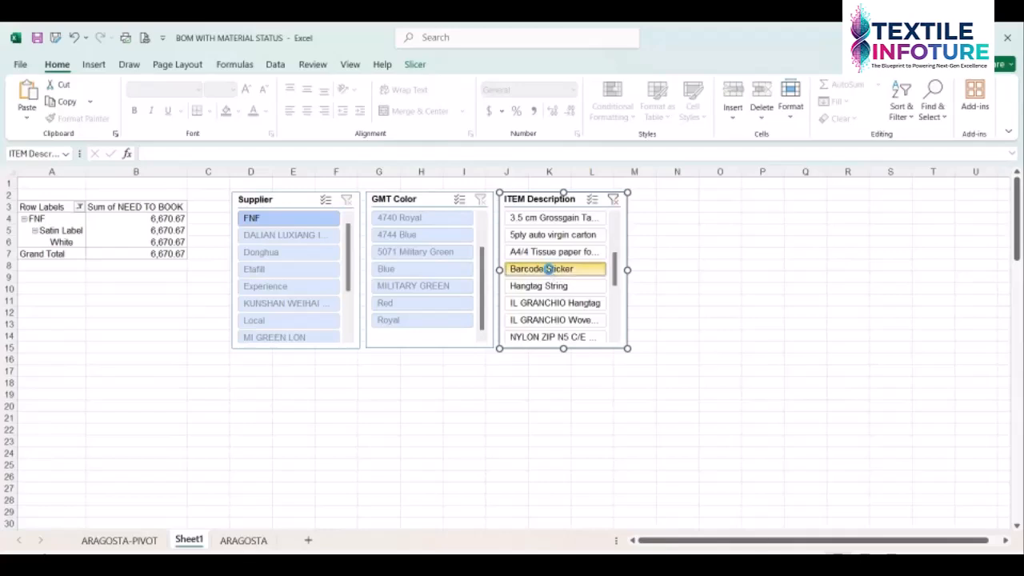
left_click(548, 268)
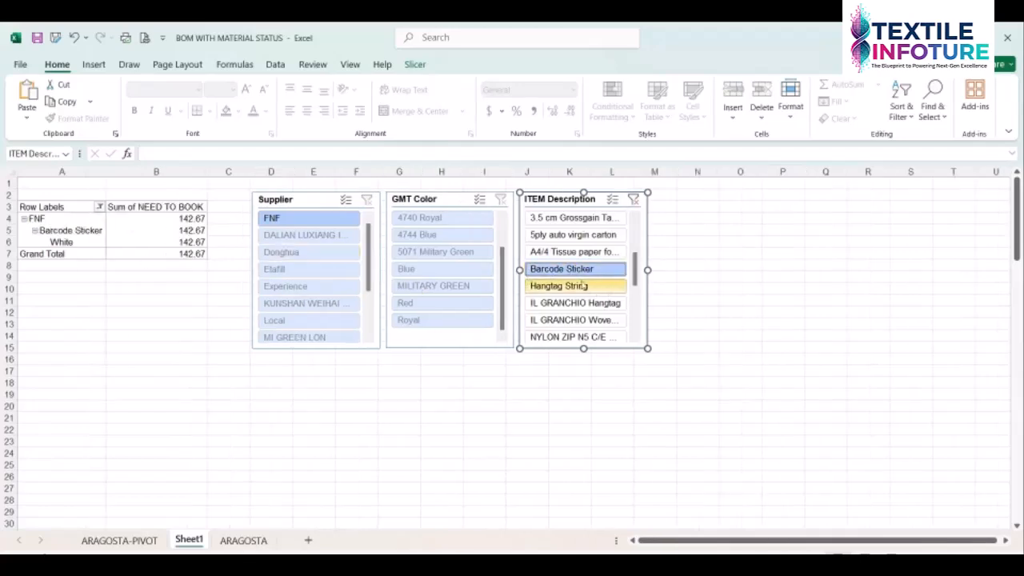
scroll(585, 286, "up", 2)
scroll(580, 277, "down", 2)
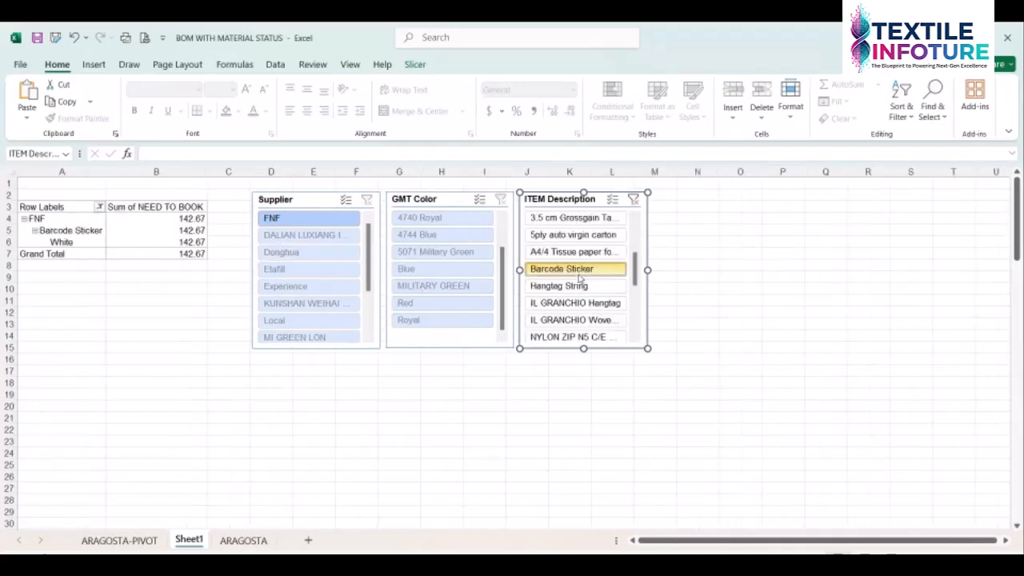
Filter the PivotTable by ITEM Description to Hangtag String, Barcode Sticker, 5ply auto virgin carton and IL GRANCHIO Woven Main Label together
left_click(582, 286)
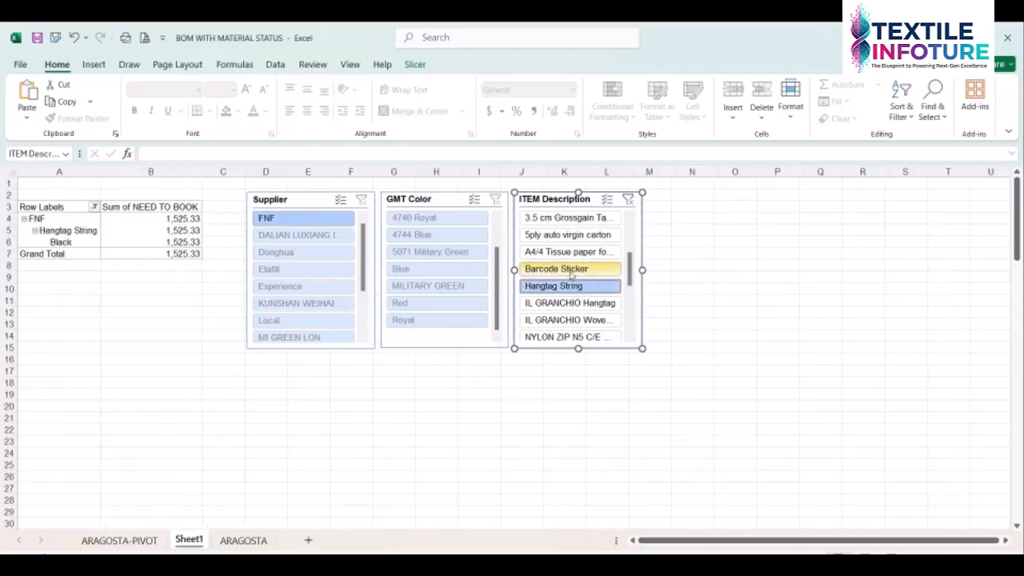
left_click(571, 270, "ctrl")
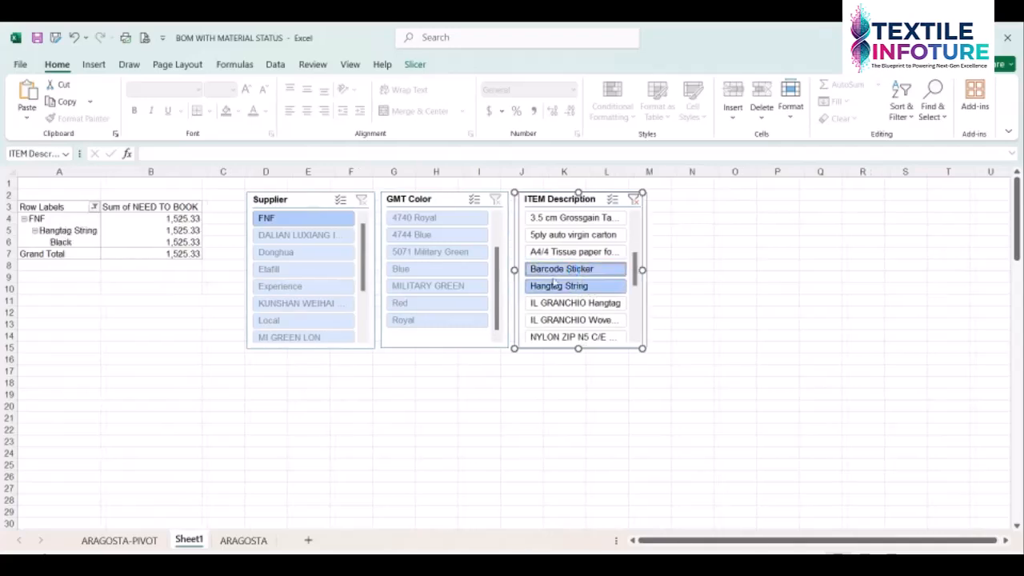
left_click(573, 235, "ctrl")
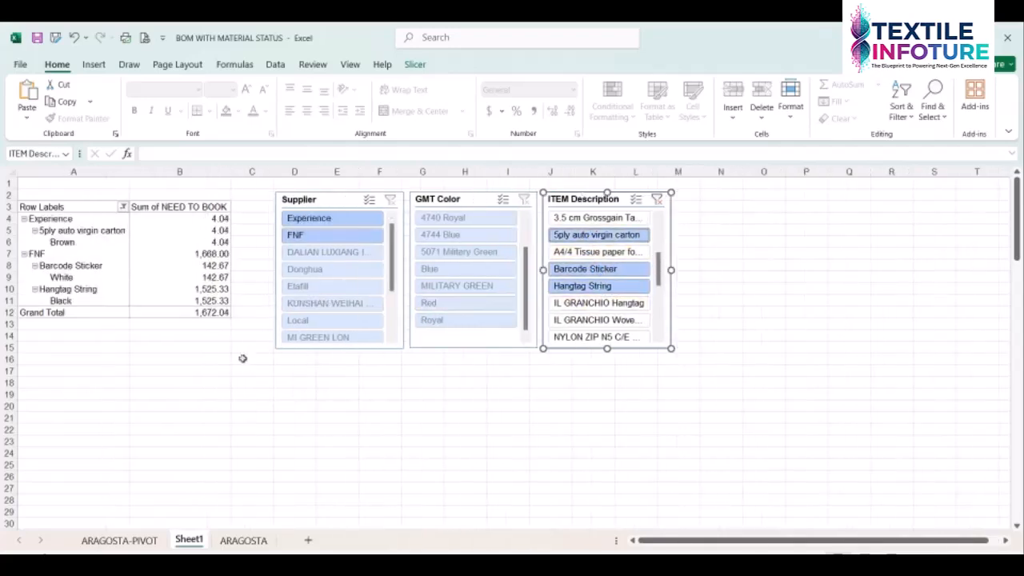
left_click(602, 320, "ctrl")
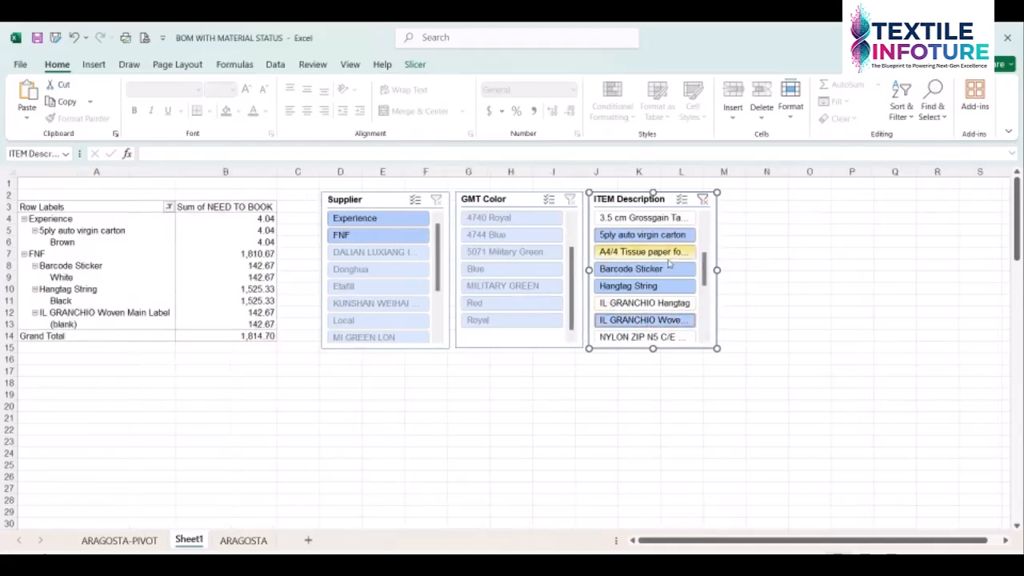
Clear the ITEM Description slicer's filter and deselect the slicer by selecting cell C16
scroll(640, 251, "up", 3)
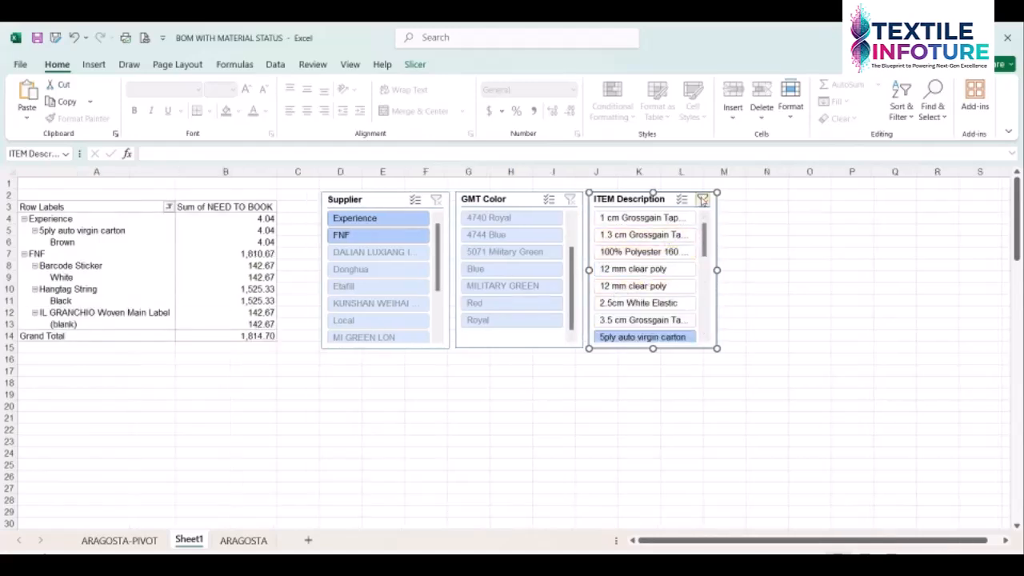
left_click(703, 199)
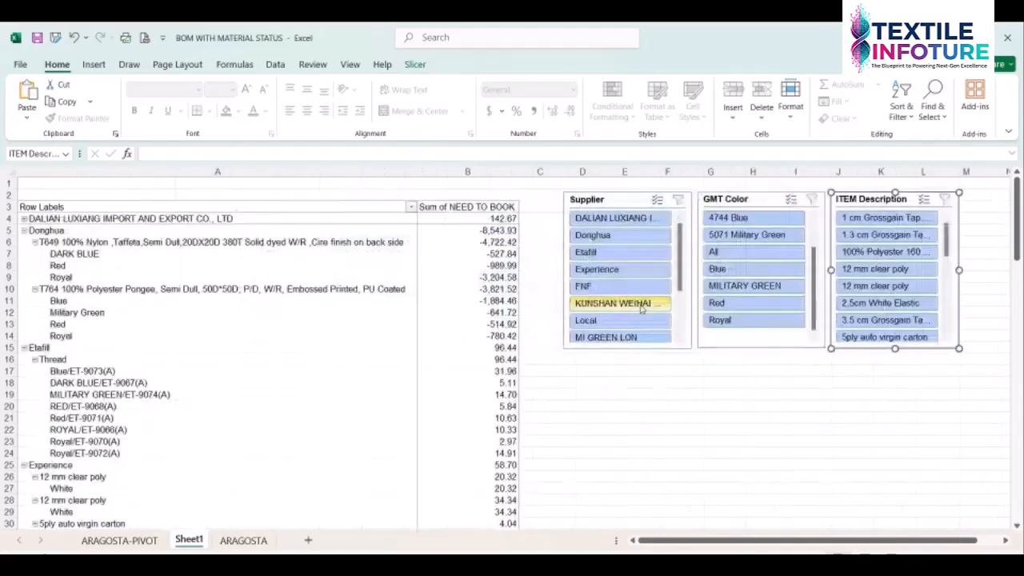
left_click(544, 362)
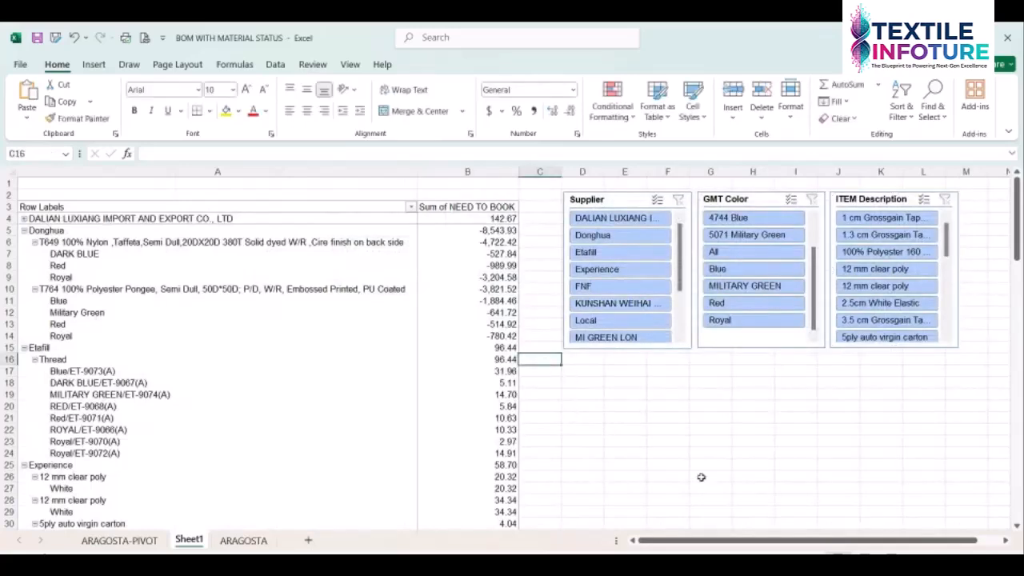